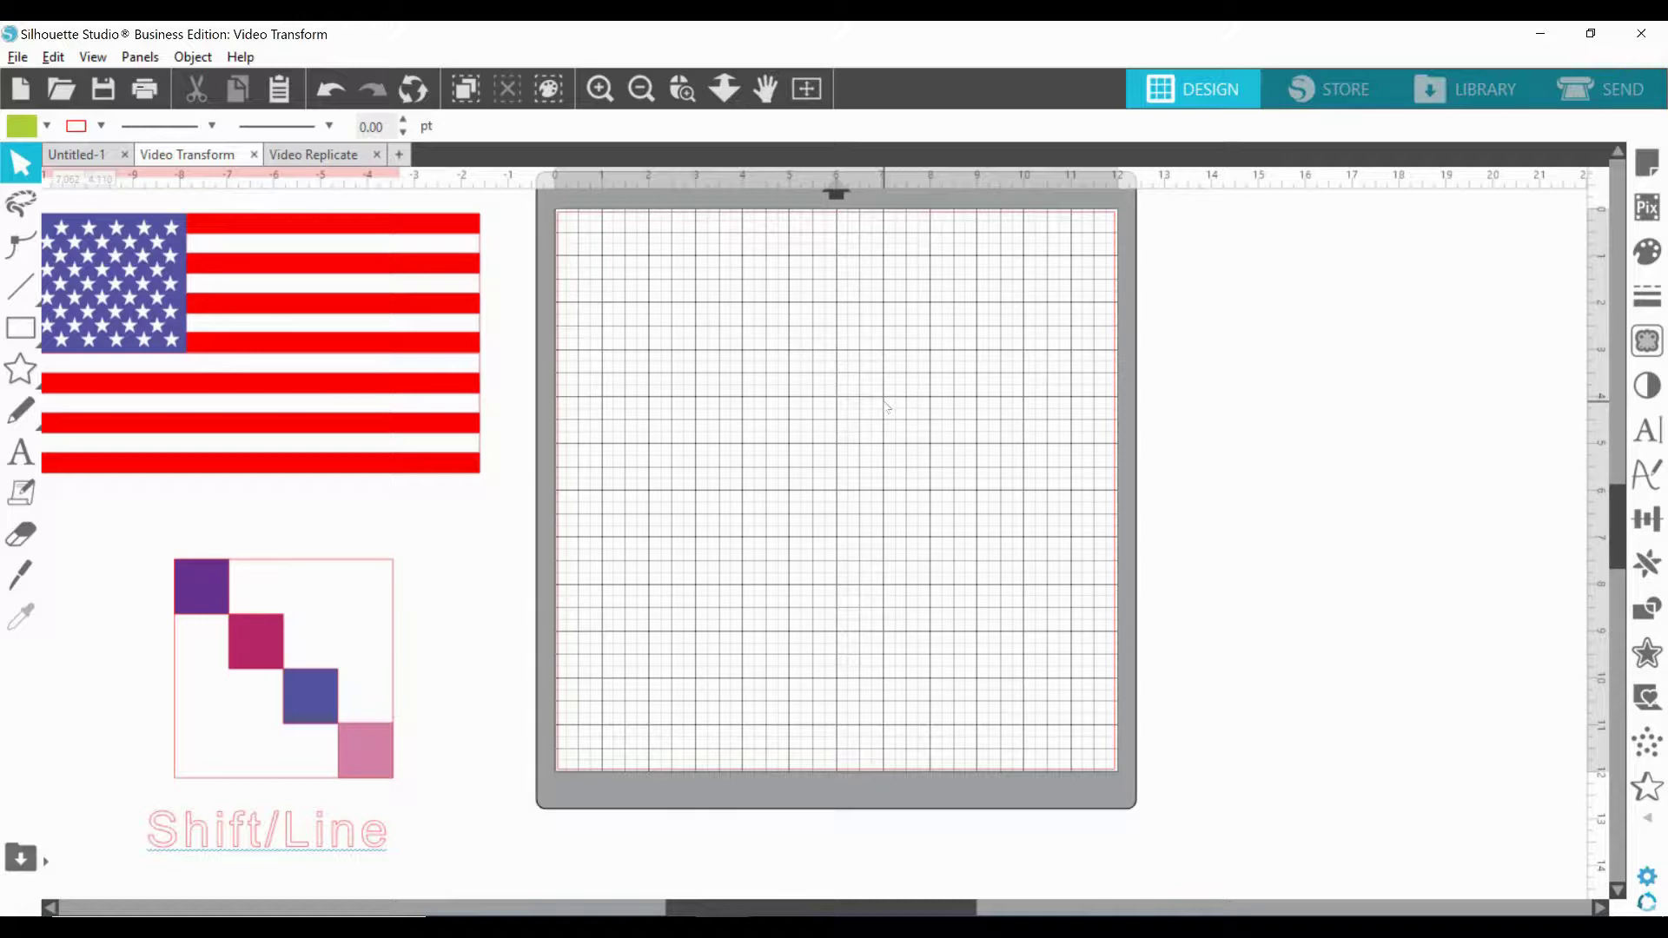
Shift the finished sample flag slightly closer to the cutting mat.
left_click(409, 327)
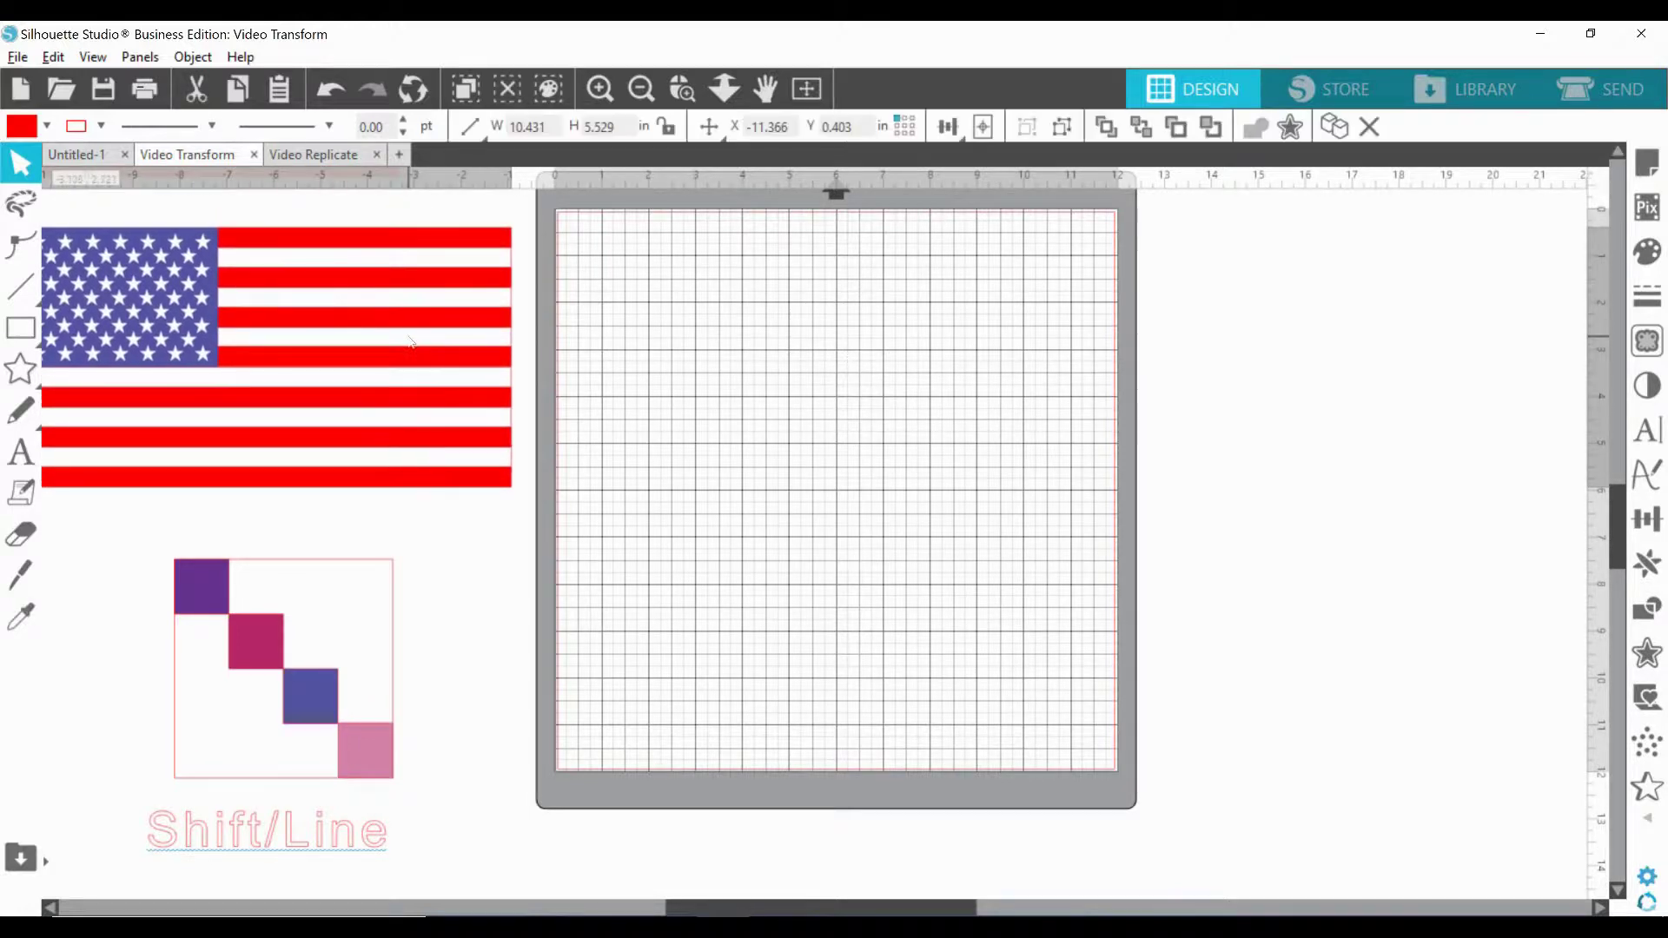
mouse_move(407, 318)
left_mouse_down()
mouse_move(424, 321)
mouse_move(416, 310)
left_mouse_up()
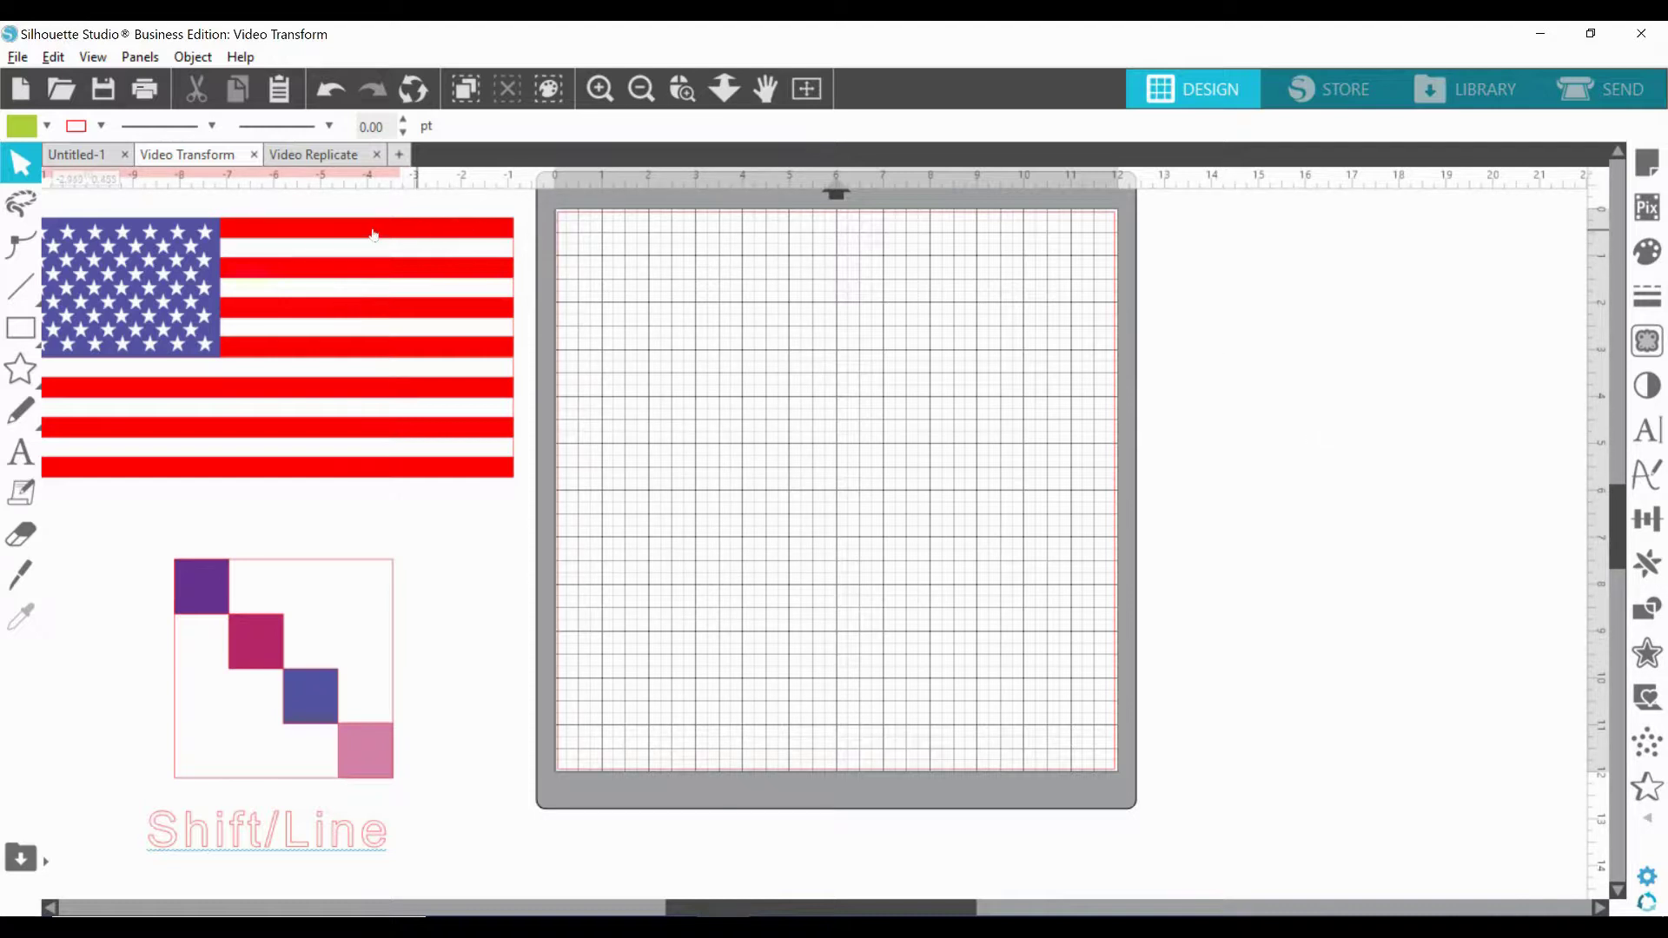
Draw an unfilled horizontal rectangle about 9.5 in wide and 0.74 in high, and position it near the mat's upper edge.
mouse_move(18, 331)
left_click(21, 126)
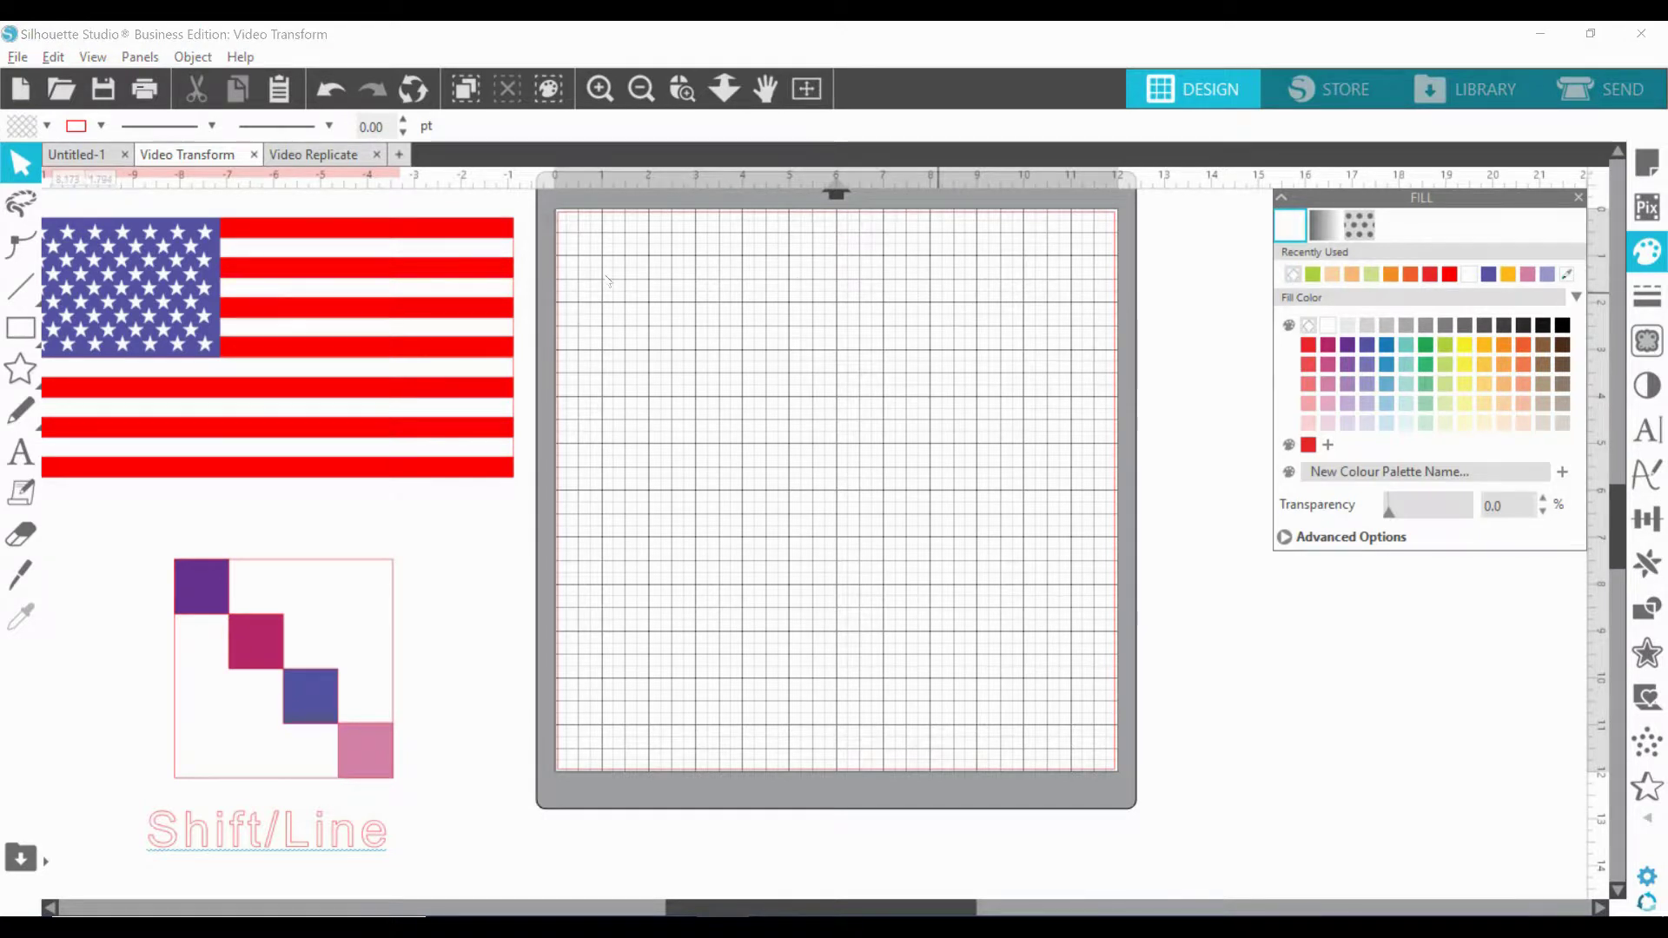
left_click(21, 328)
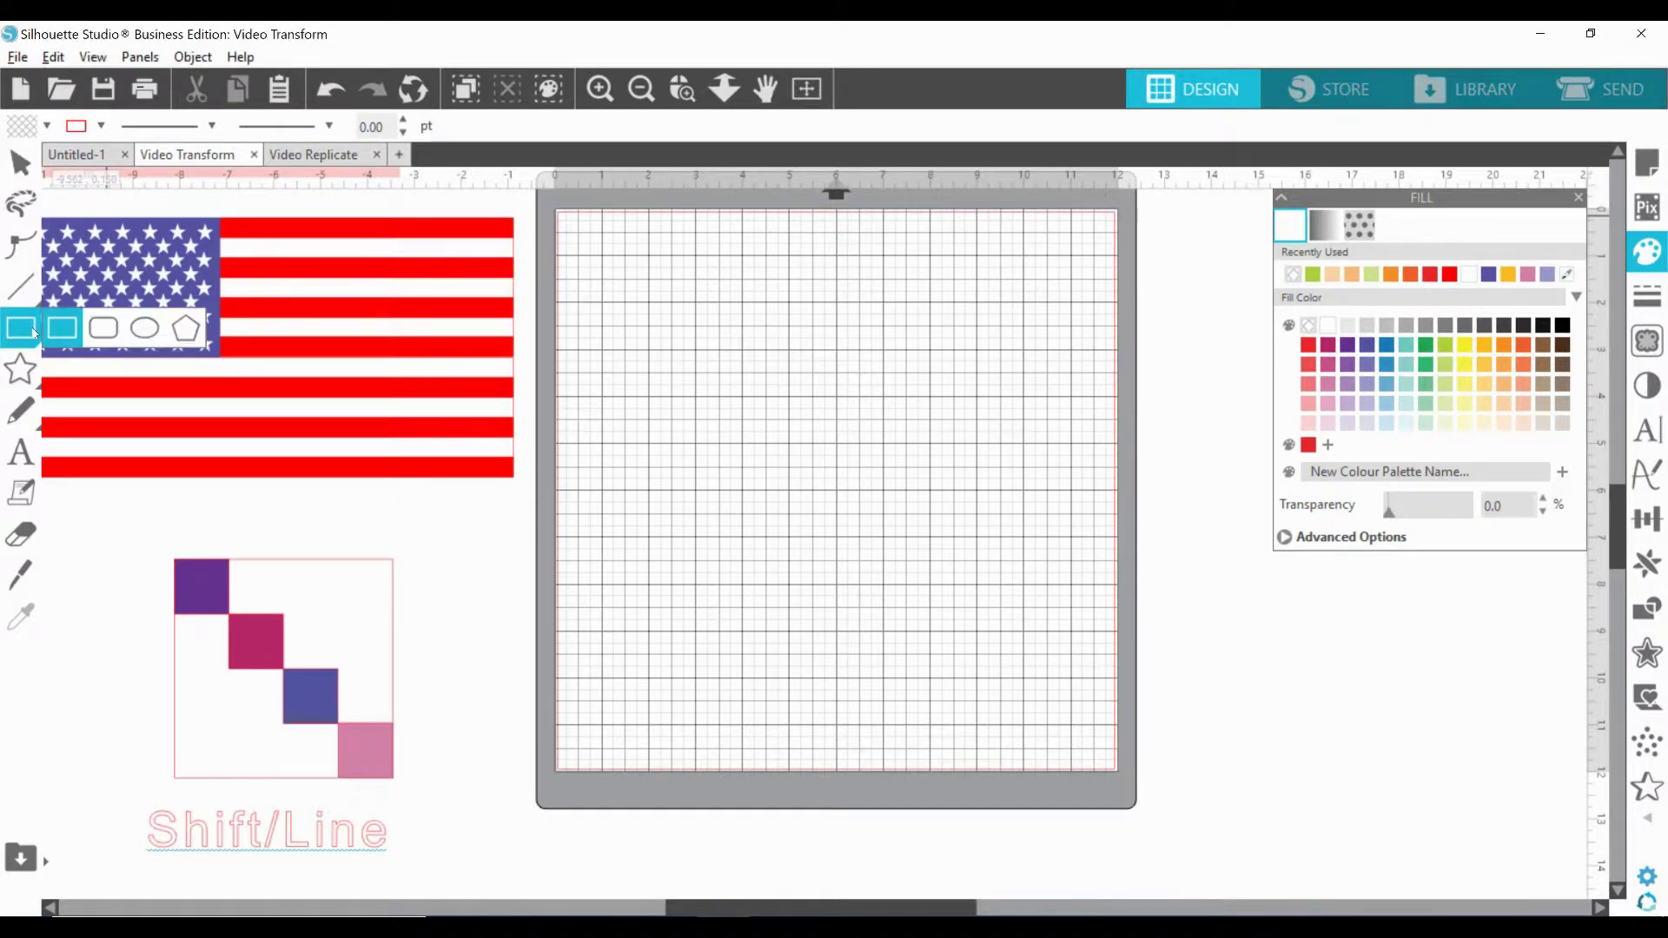
left_click_drag(609, 270, 909, 322)
left_click(966, 333)
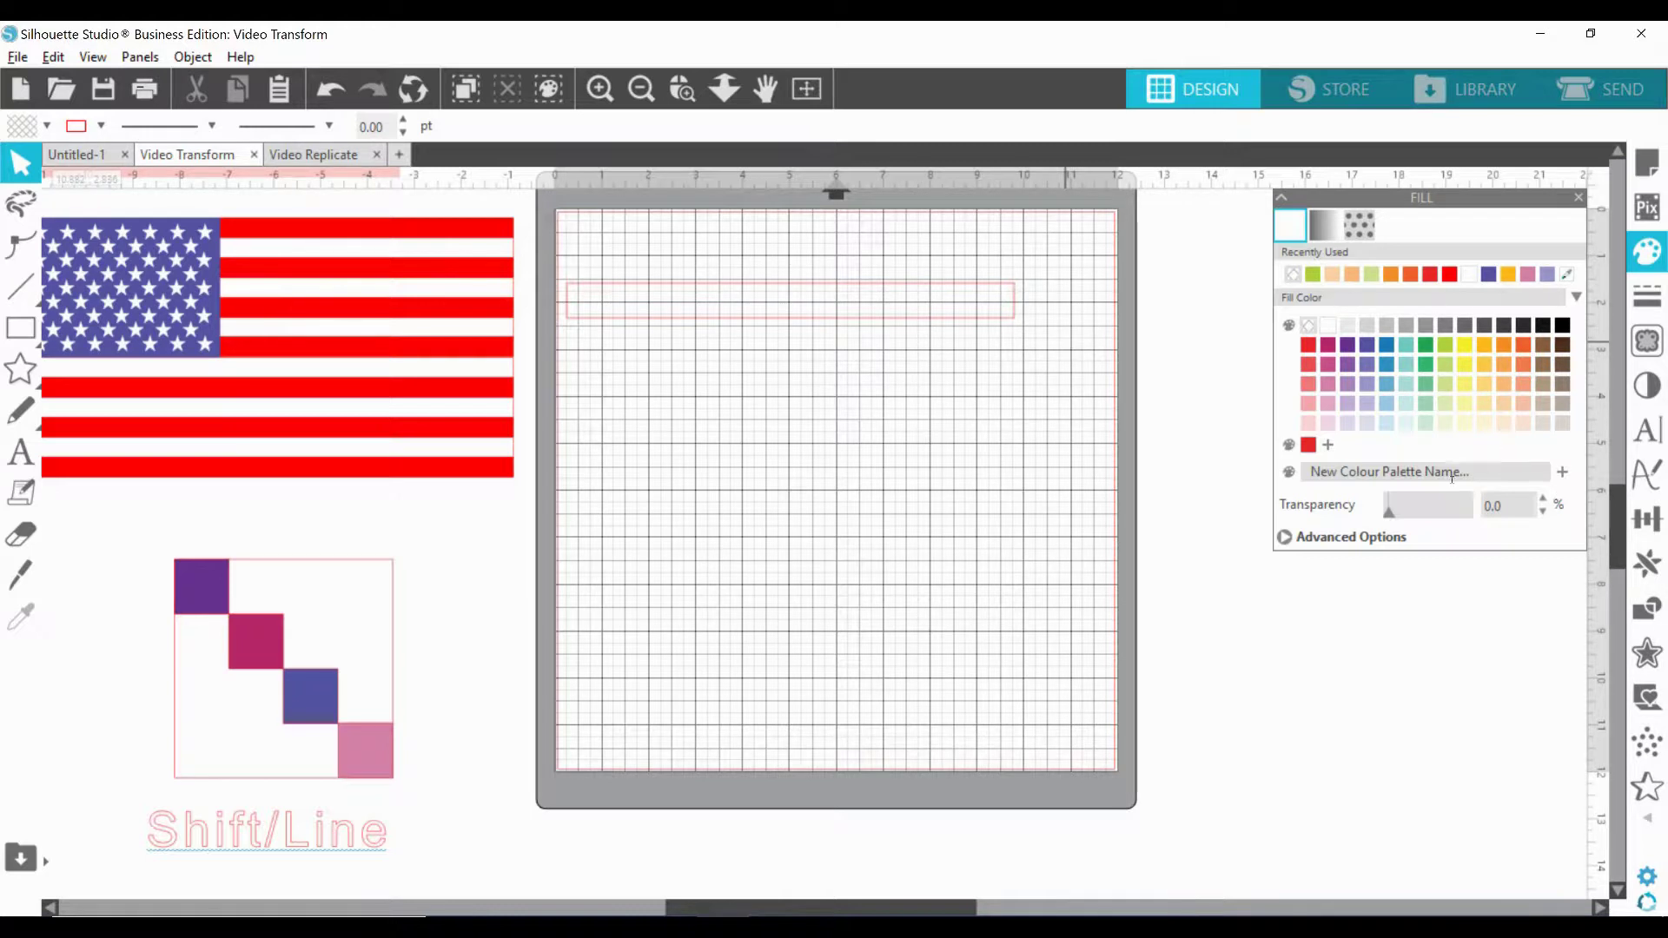
left_click_drag(847, 318, 856, 299)
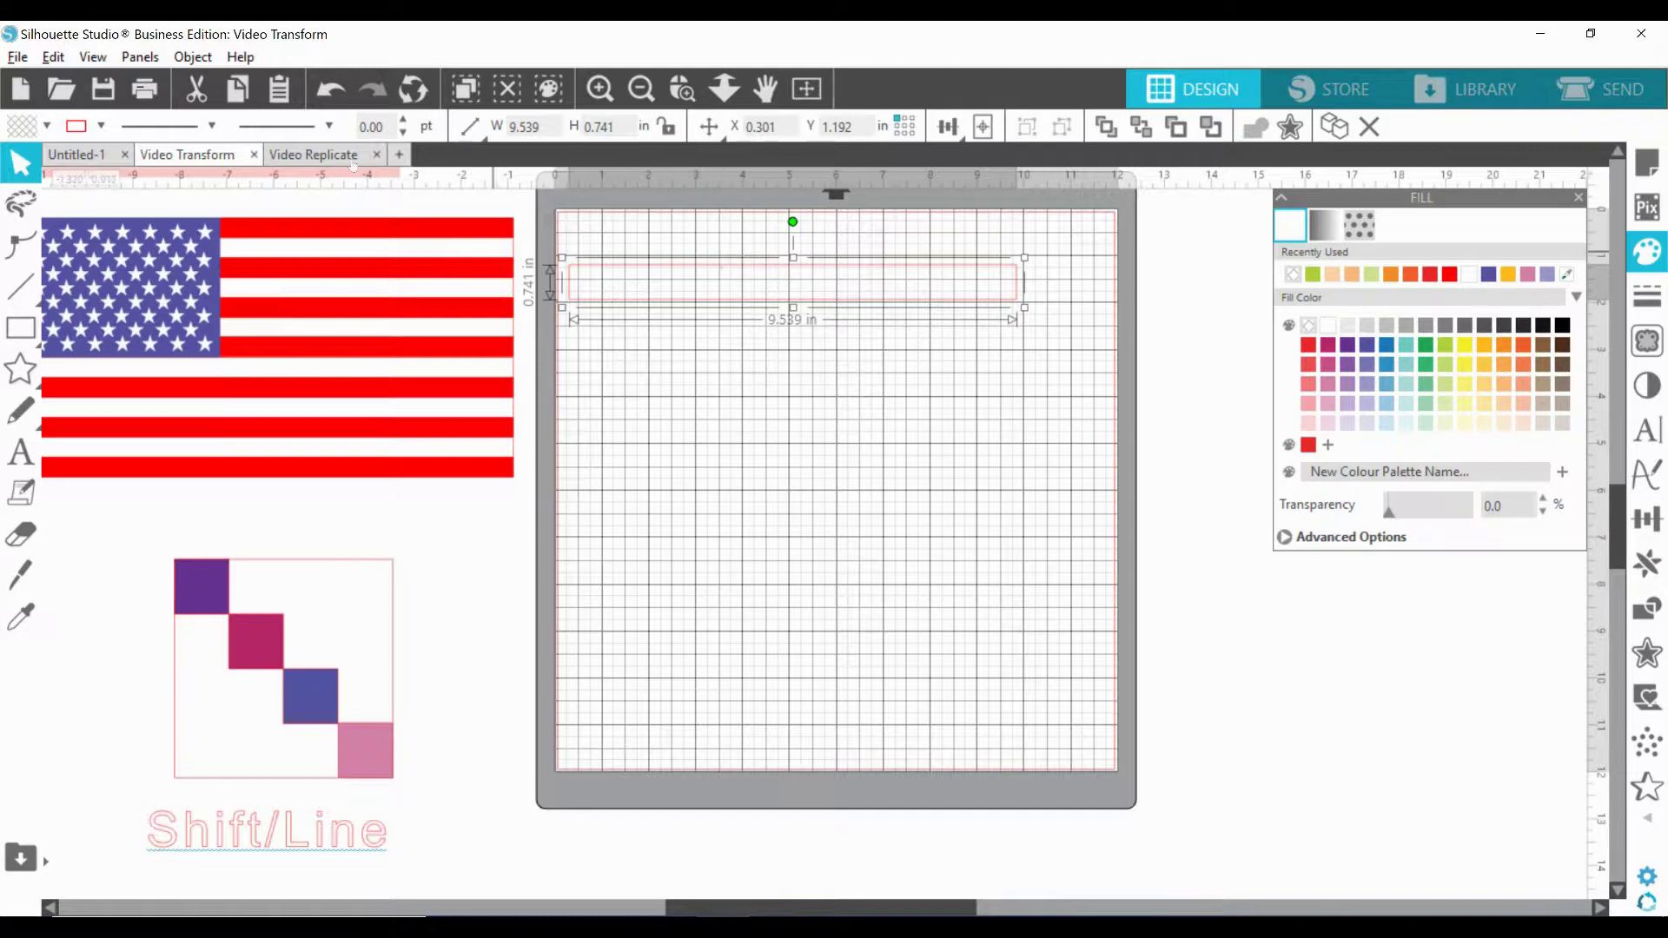
left_click_drag(818, 302, 837, 301)
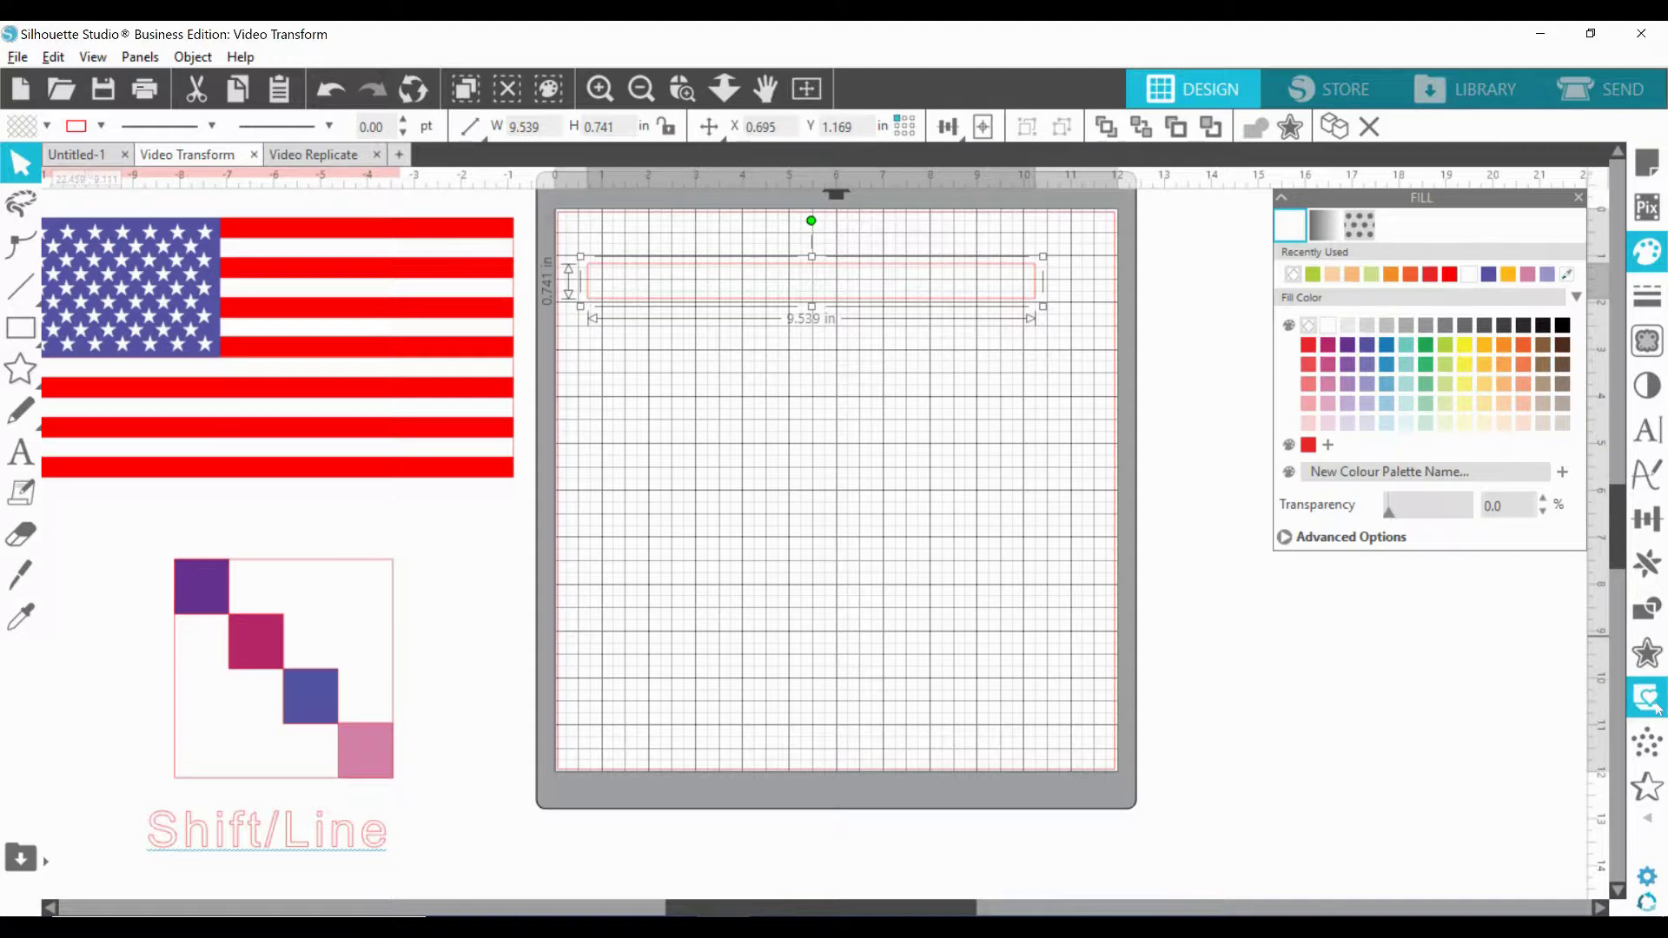
Resize the rectangle to 13 in wide by 0.53 in high and lock its proportions.
left_click(1654, 519)
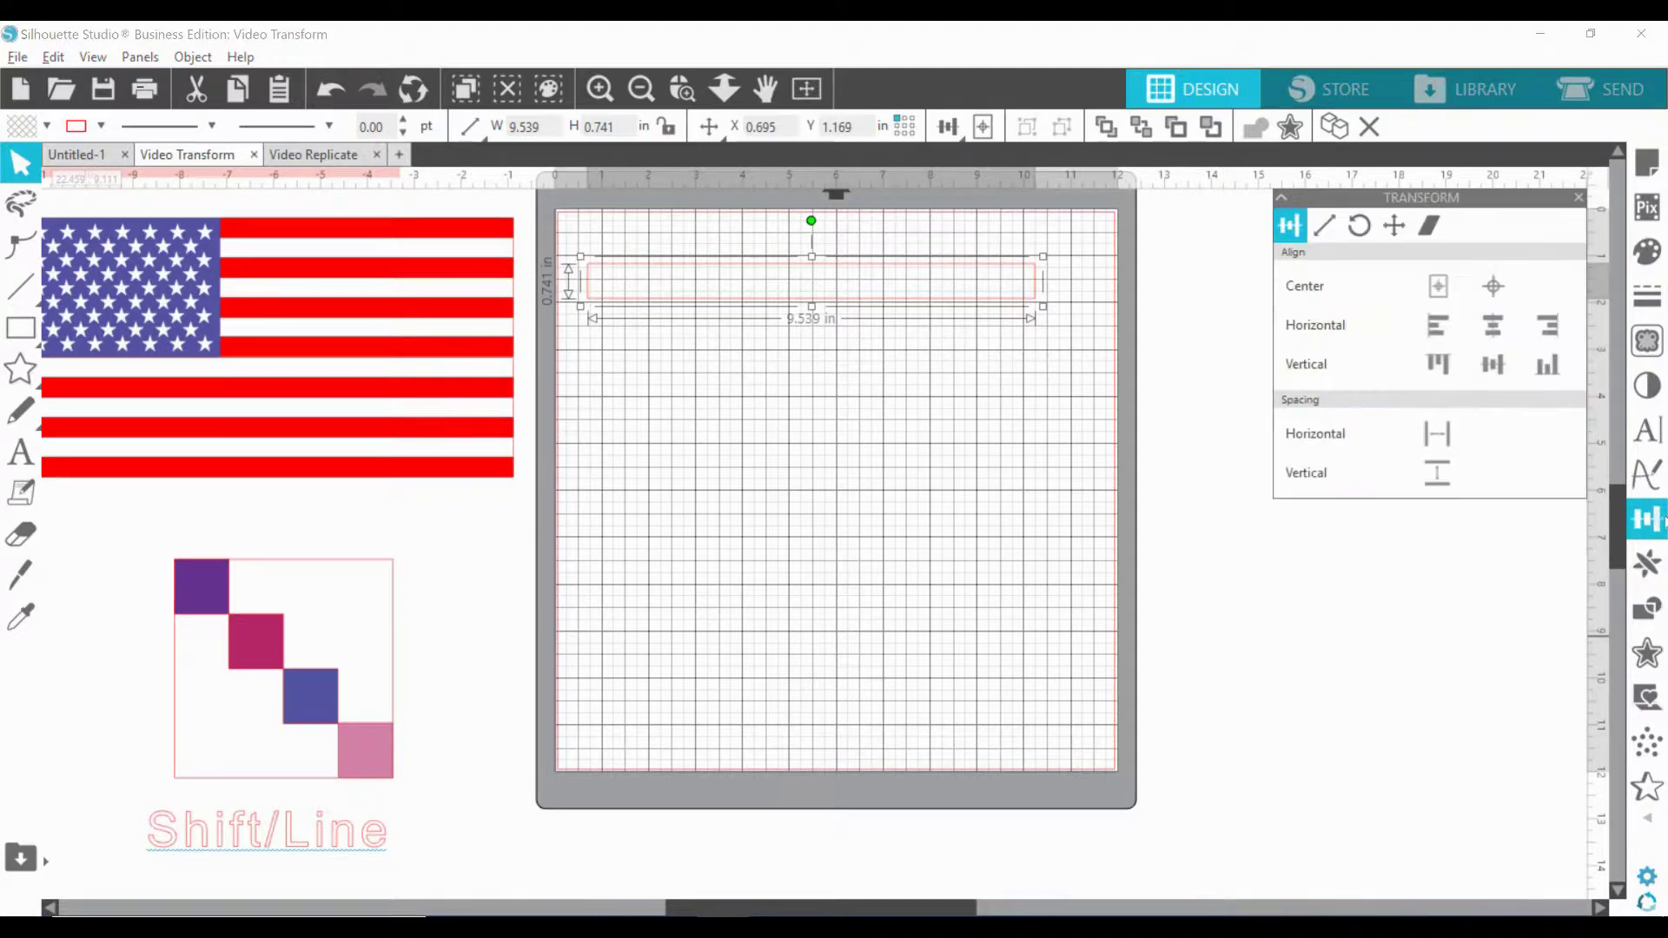
left_click(1325, 226)
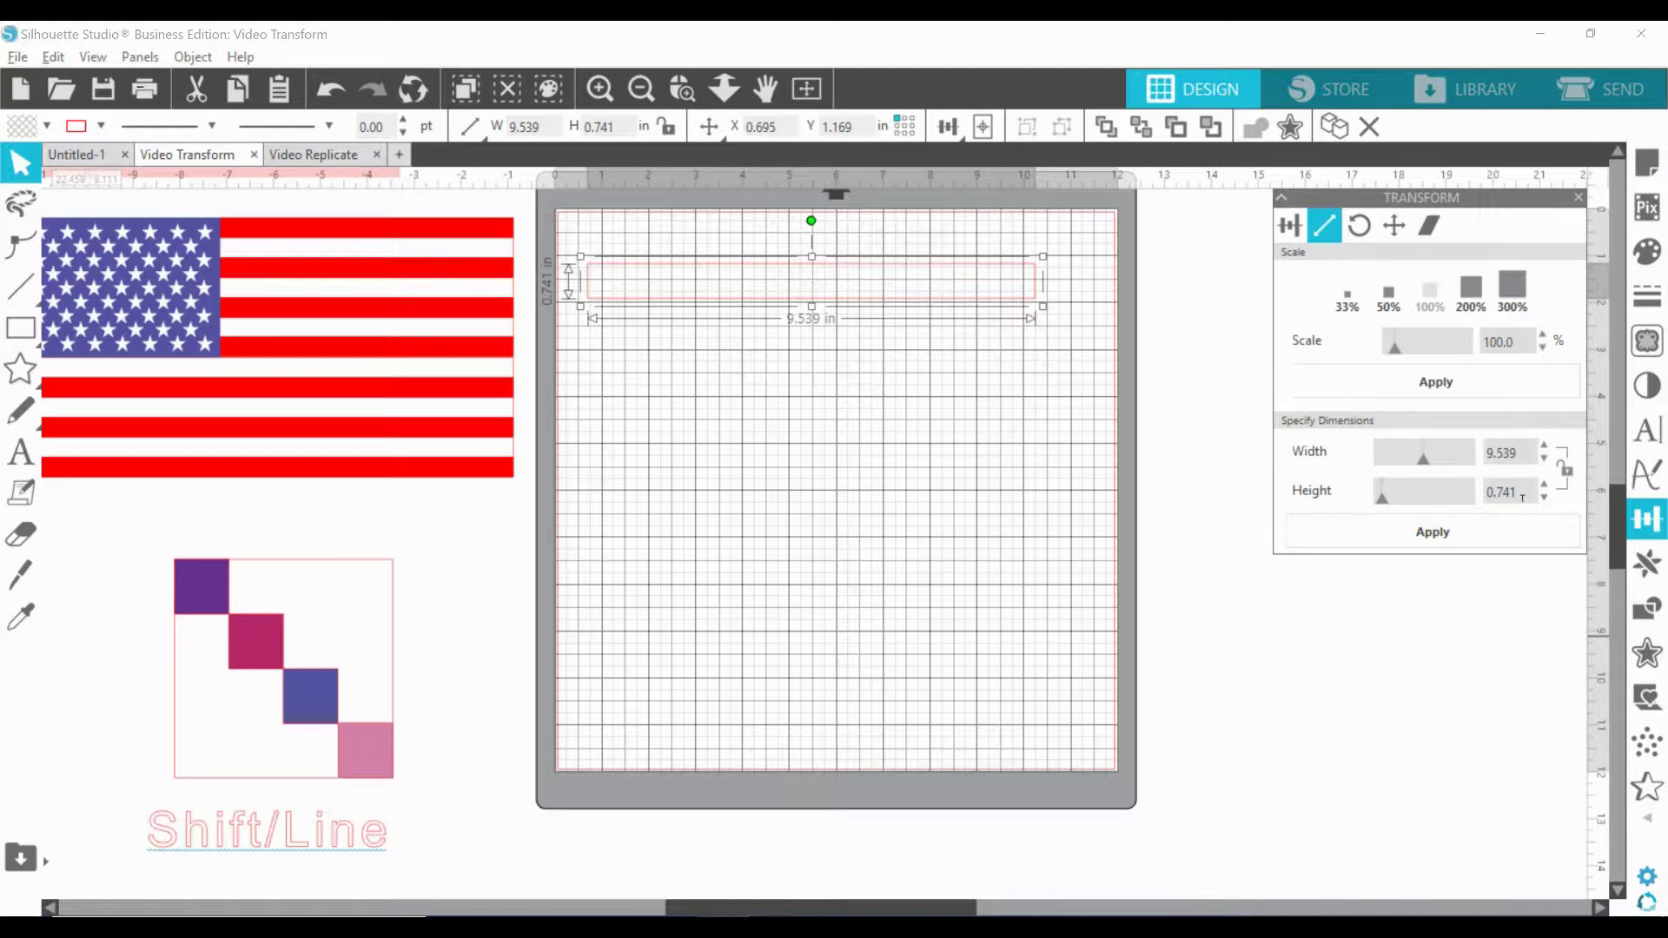
double_click(1525, 462)
type("13")
key("Tab")
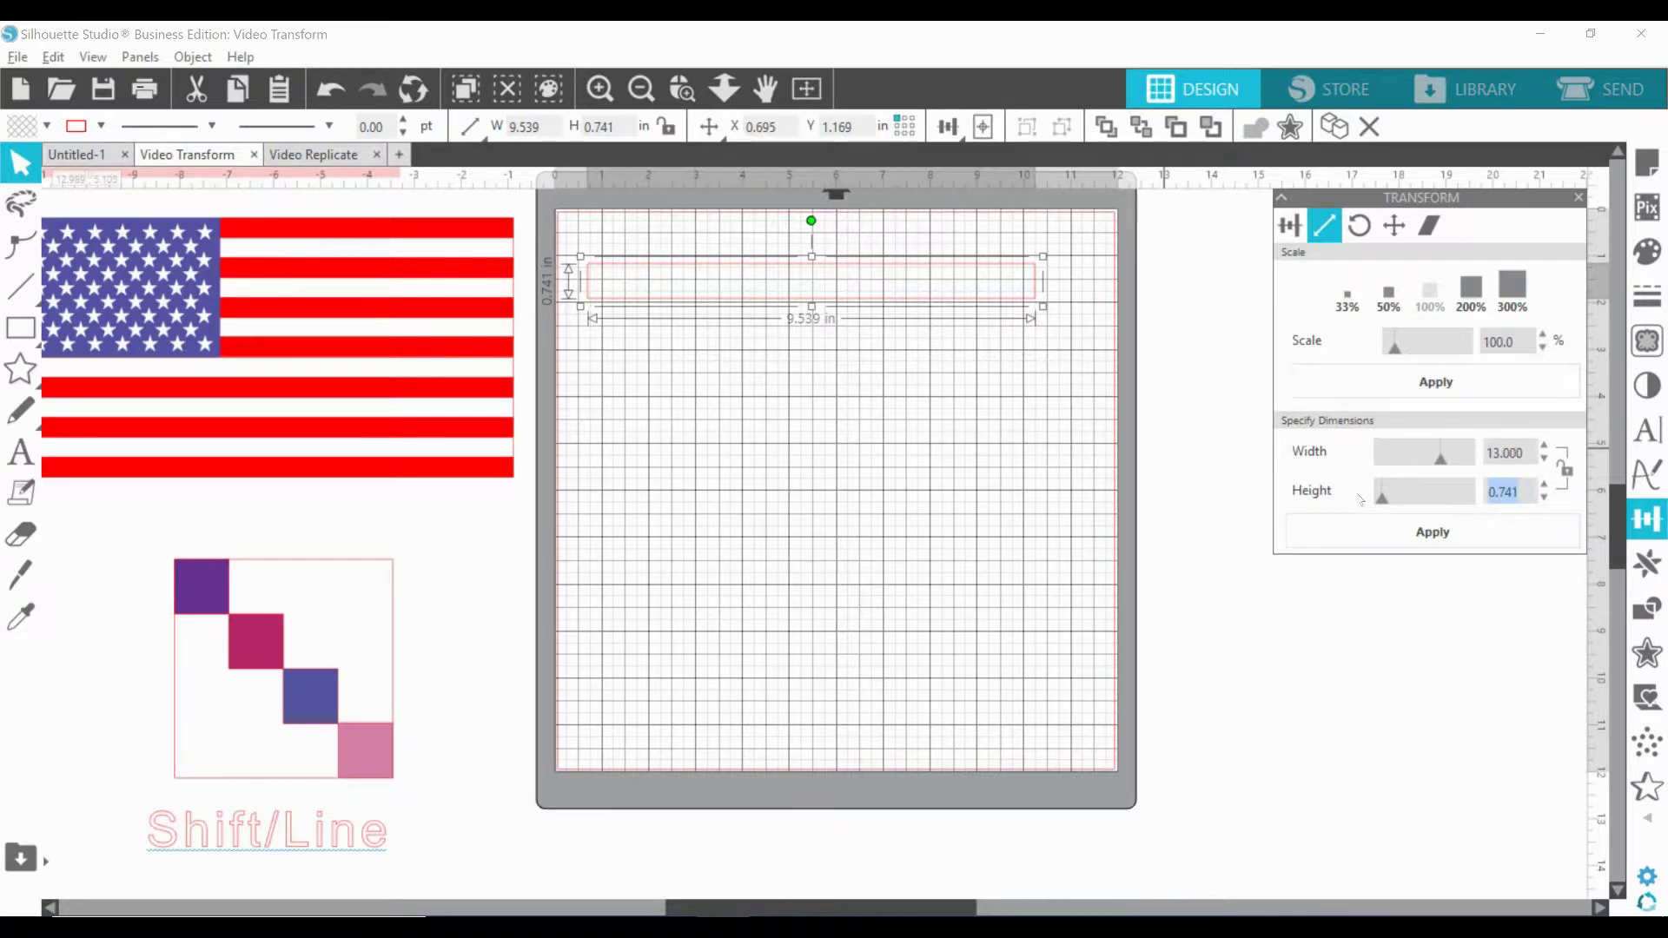
type("0.53")
left_click(1449, 533)
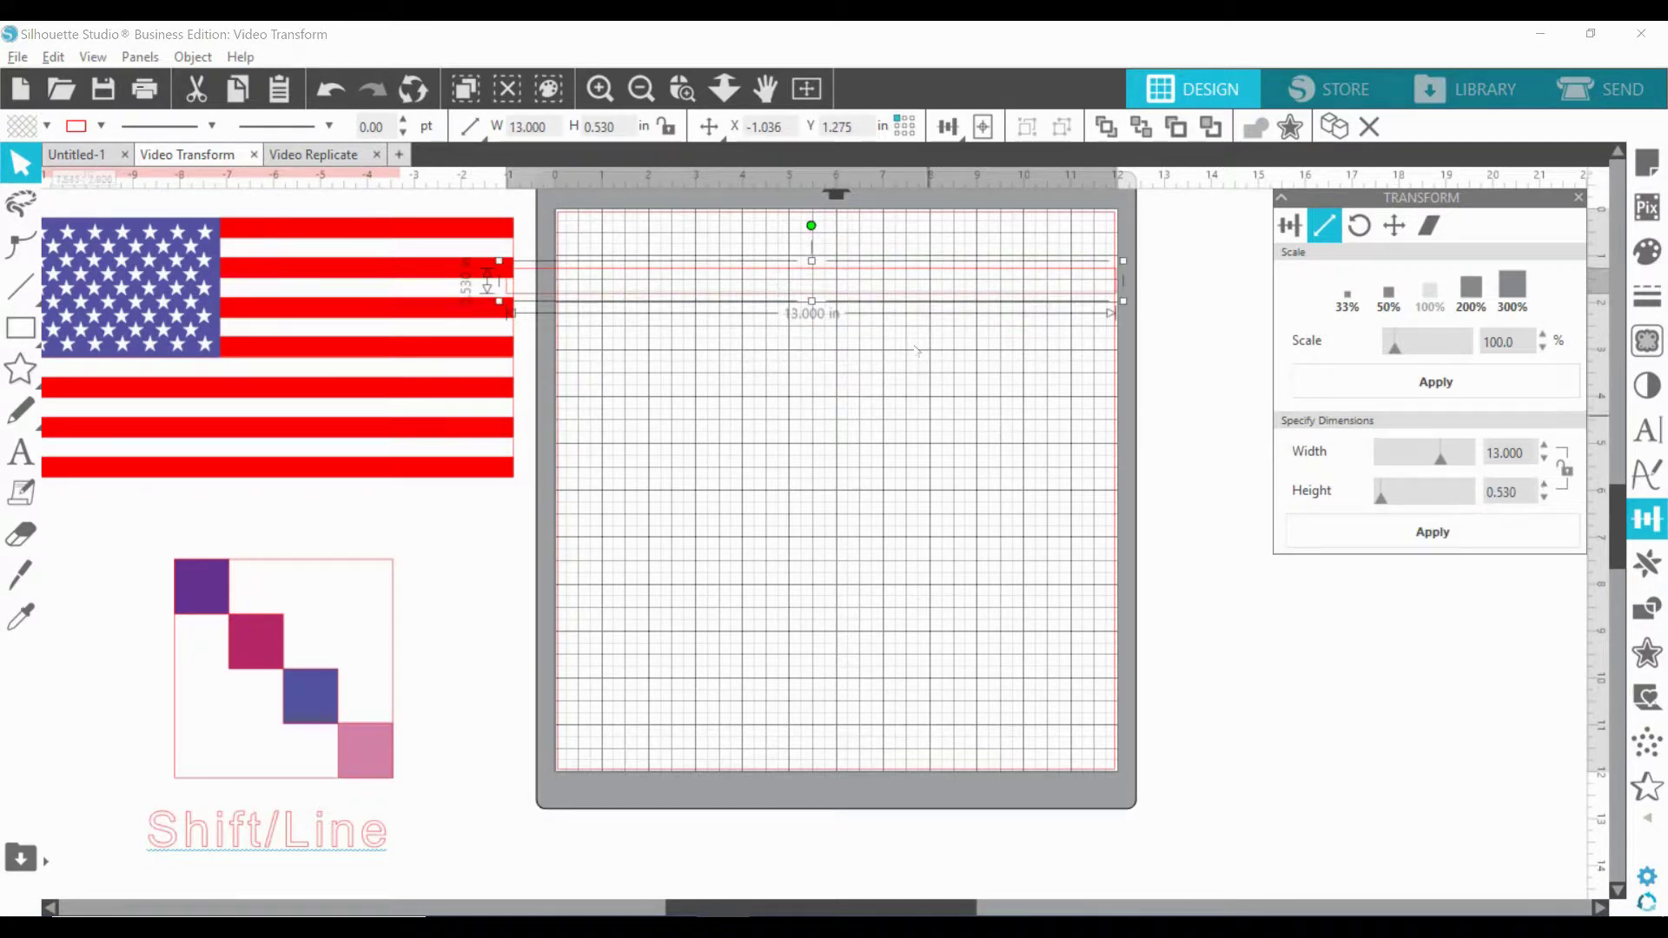
left_click_drag(912, 290, 927, 278)
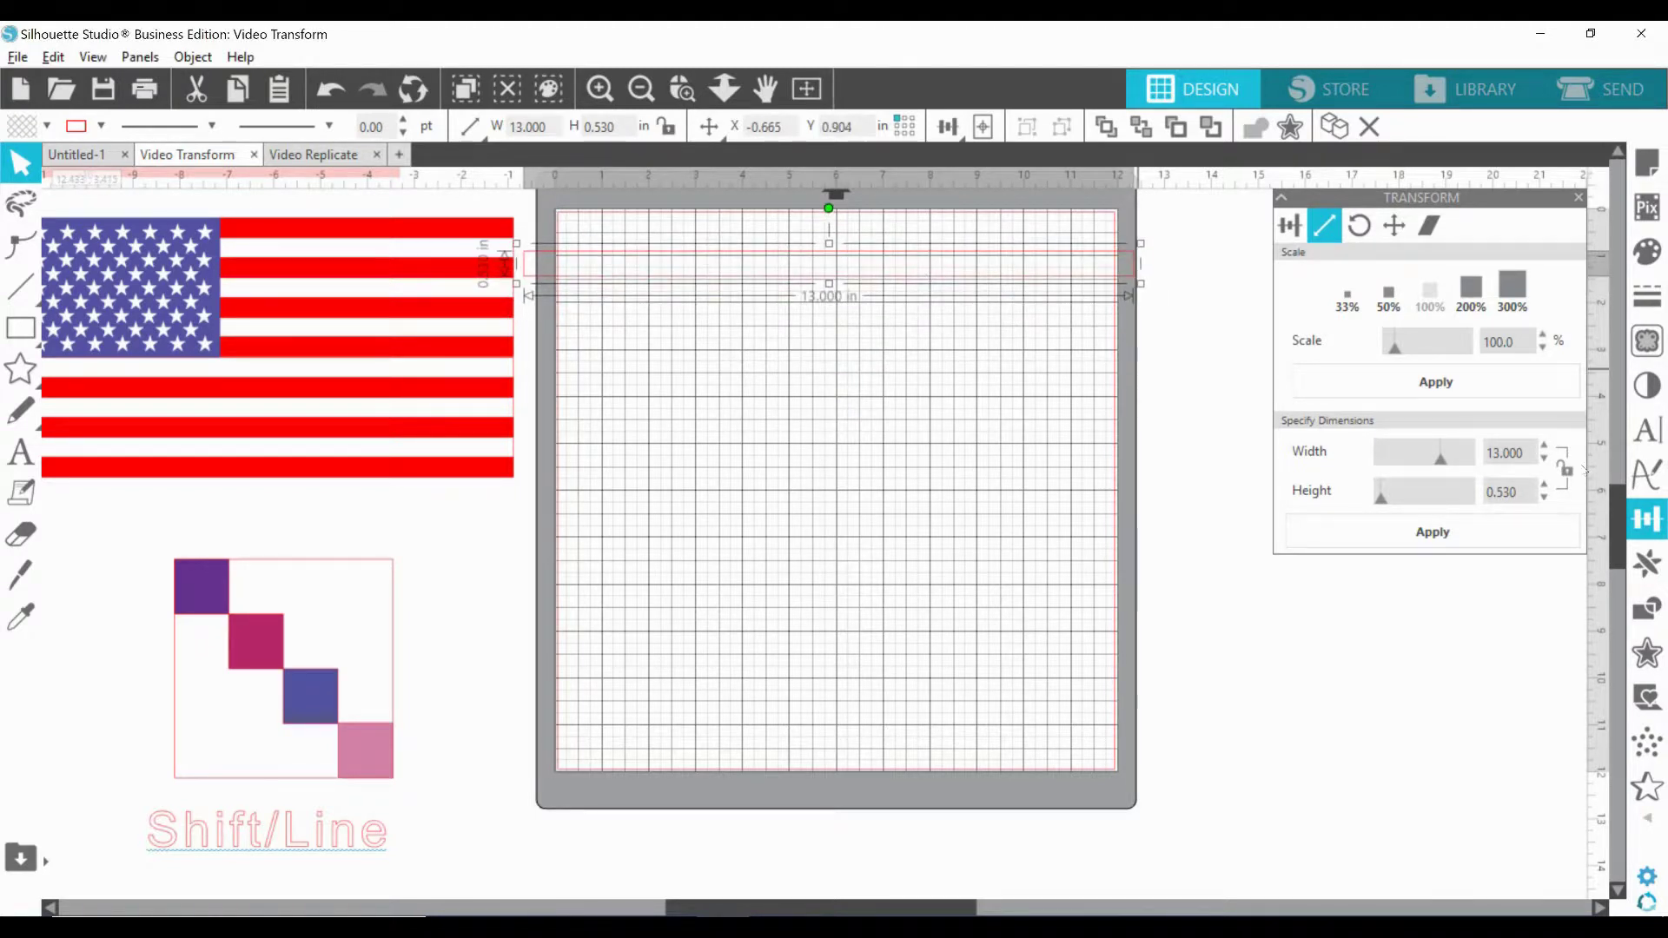
left_click(1567, 470)
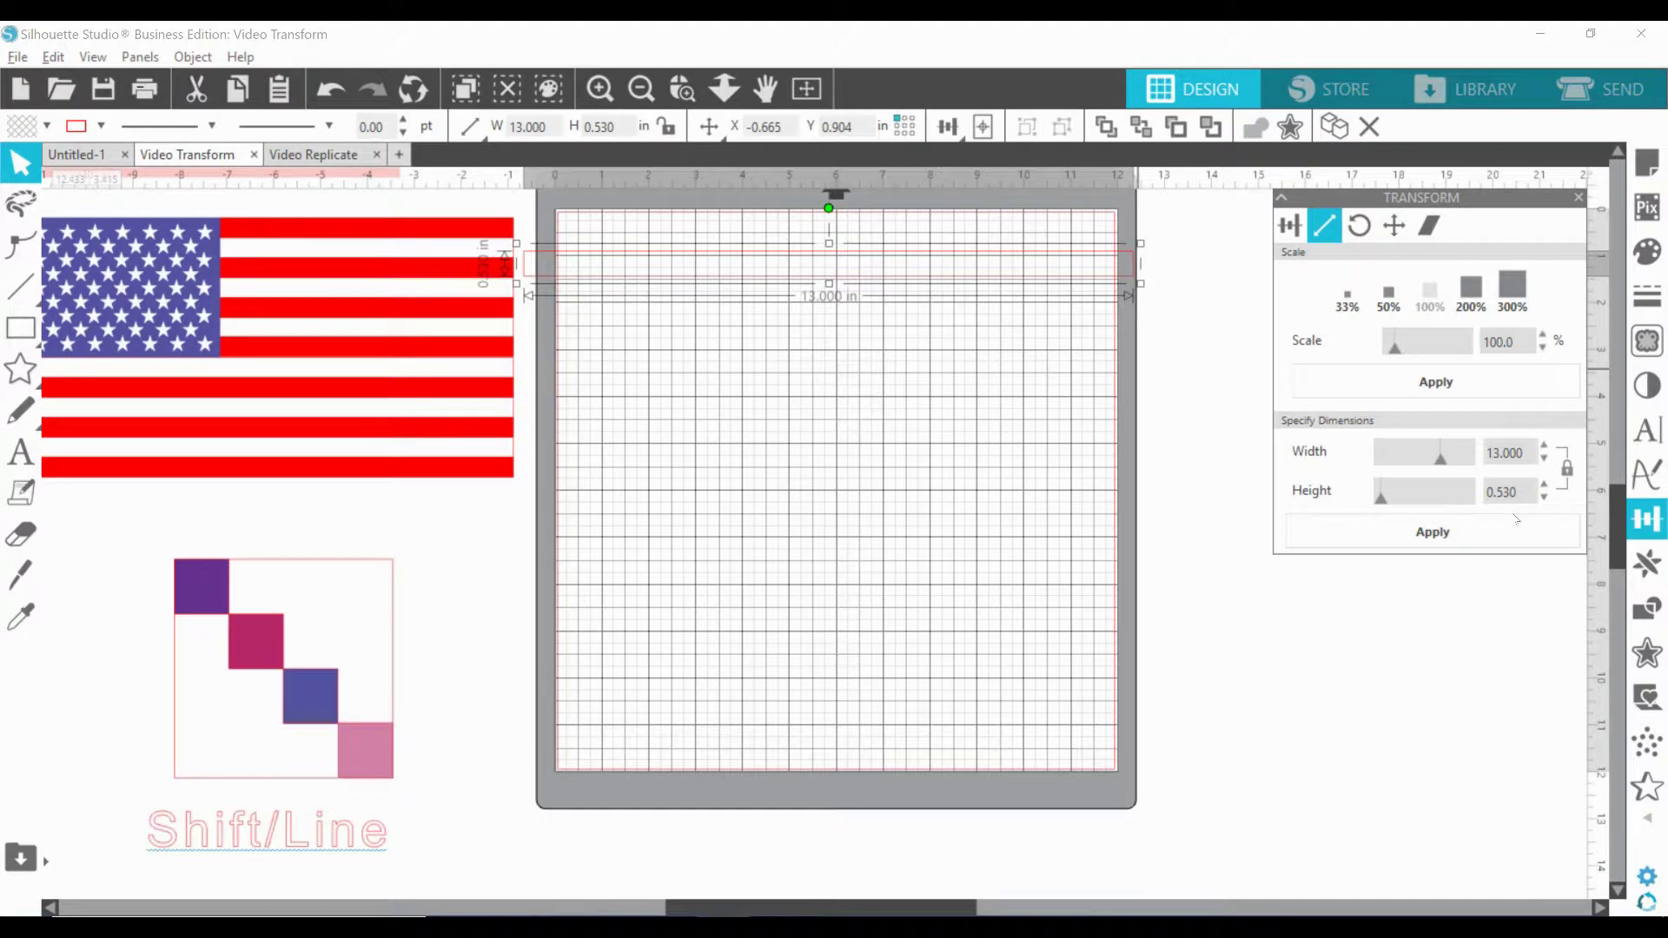
left_click(1169, 316)
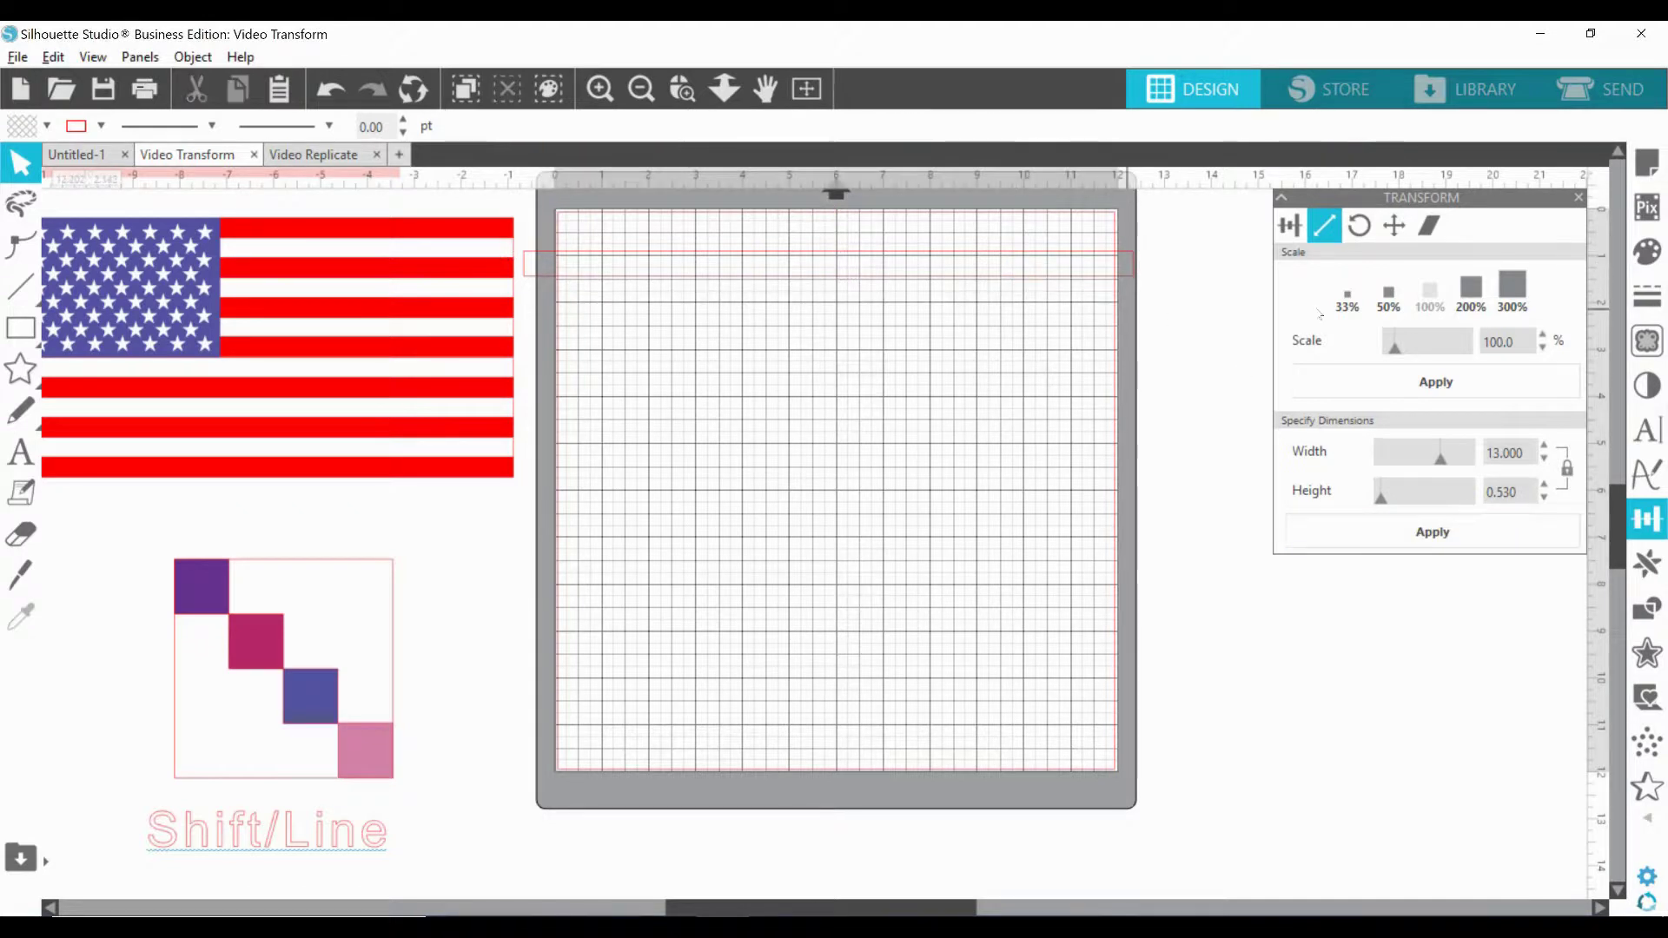
Replicate the stripe downward in columns of four until thirteen stripes are stacked edge to edge.
left_click(1079, 278)
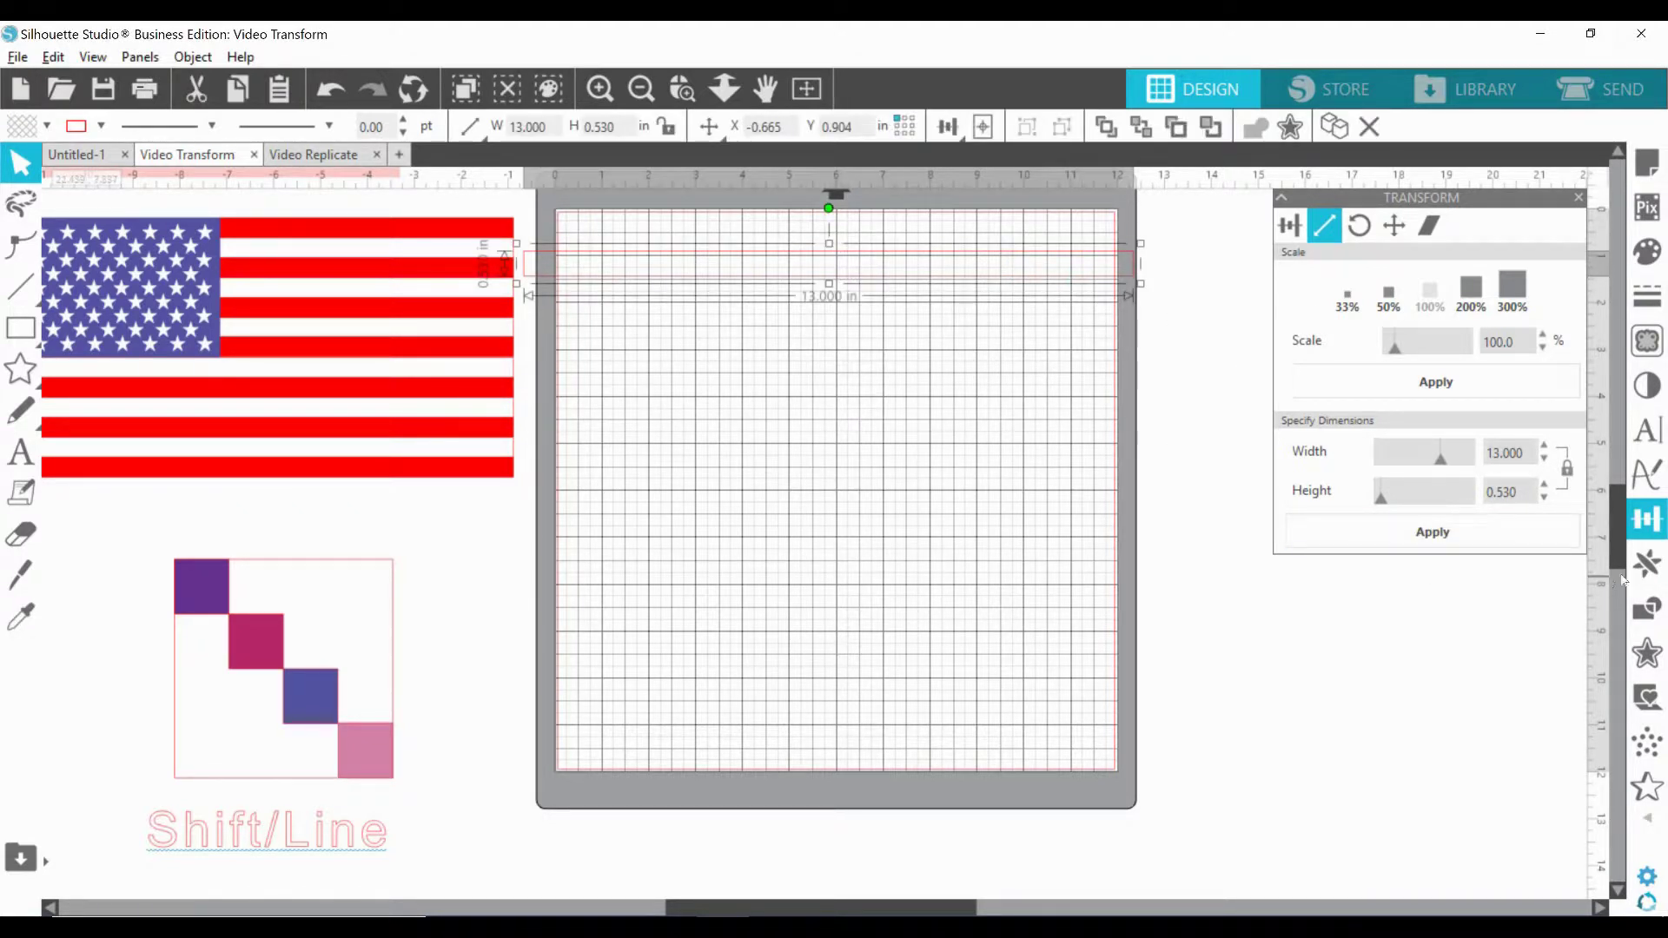
left_click(1647, 564)
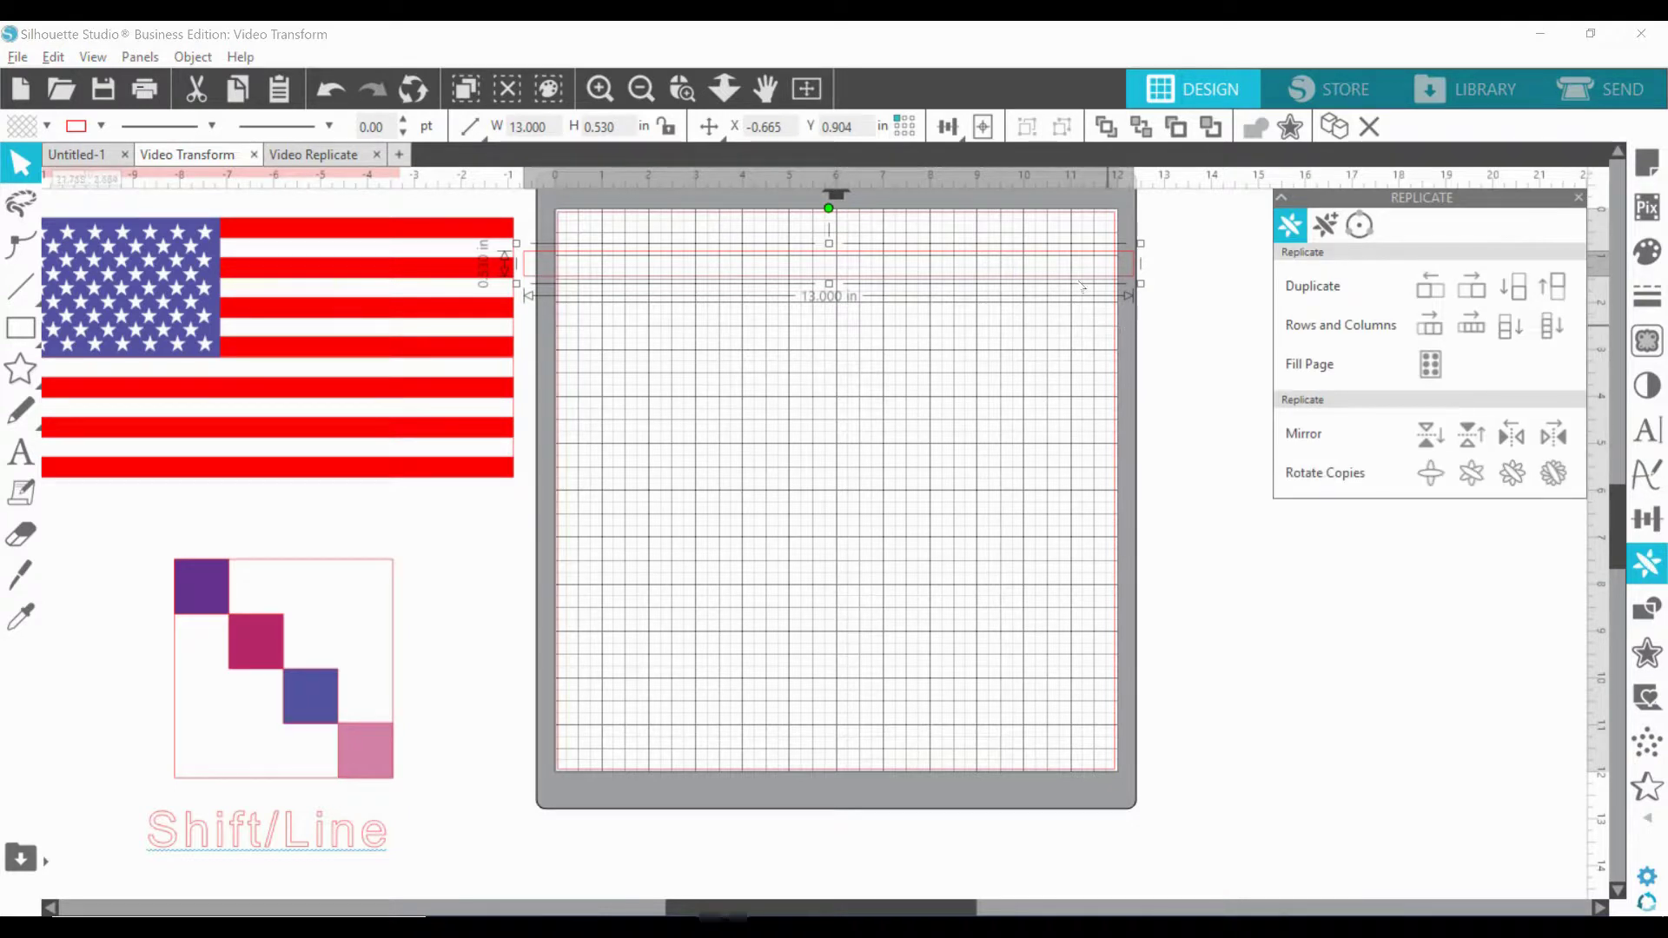
left_click(1553, 328)
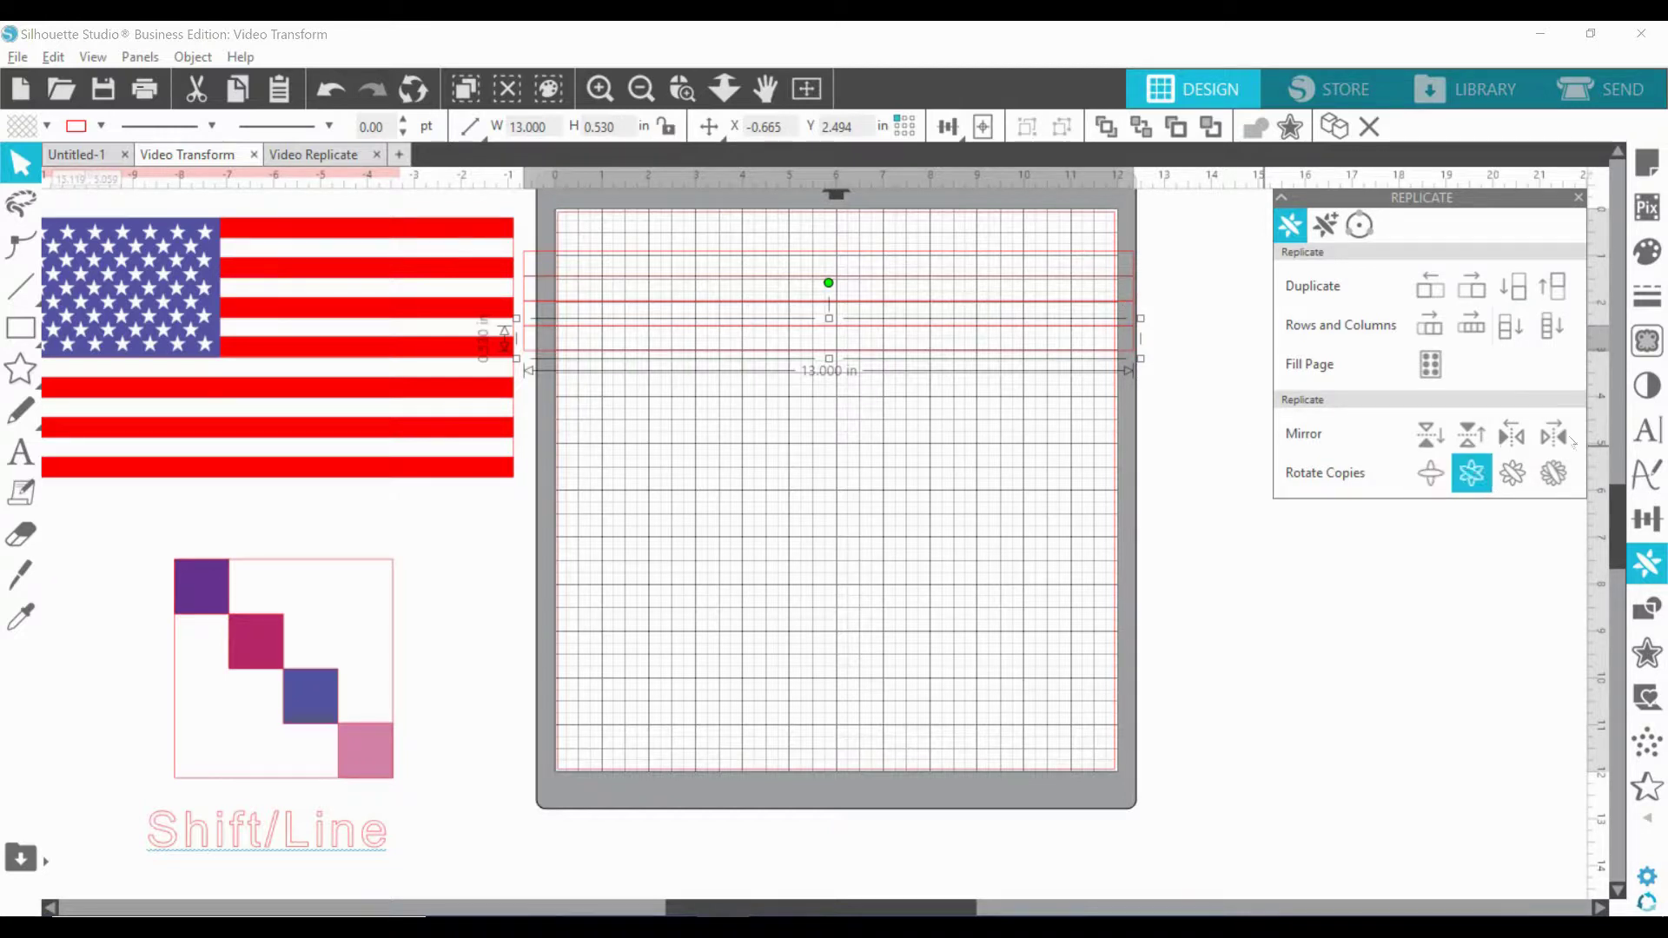
left_click(1555, 339)
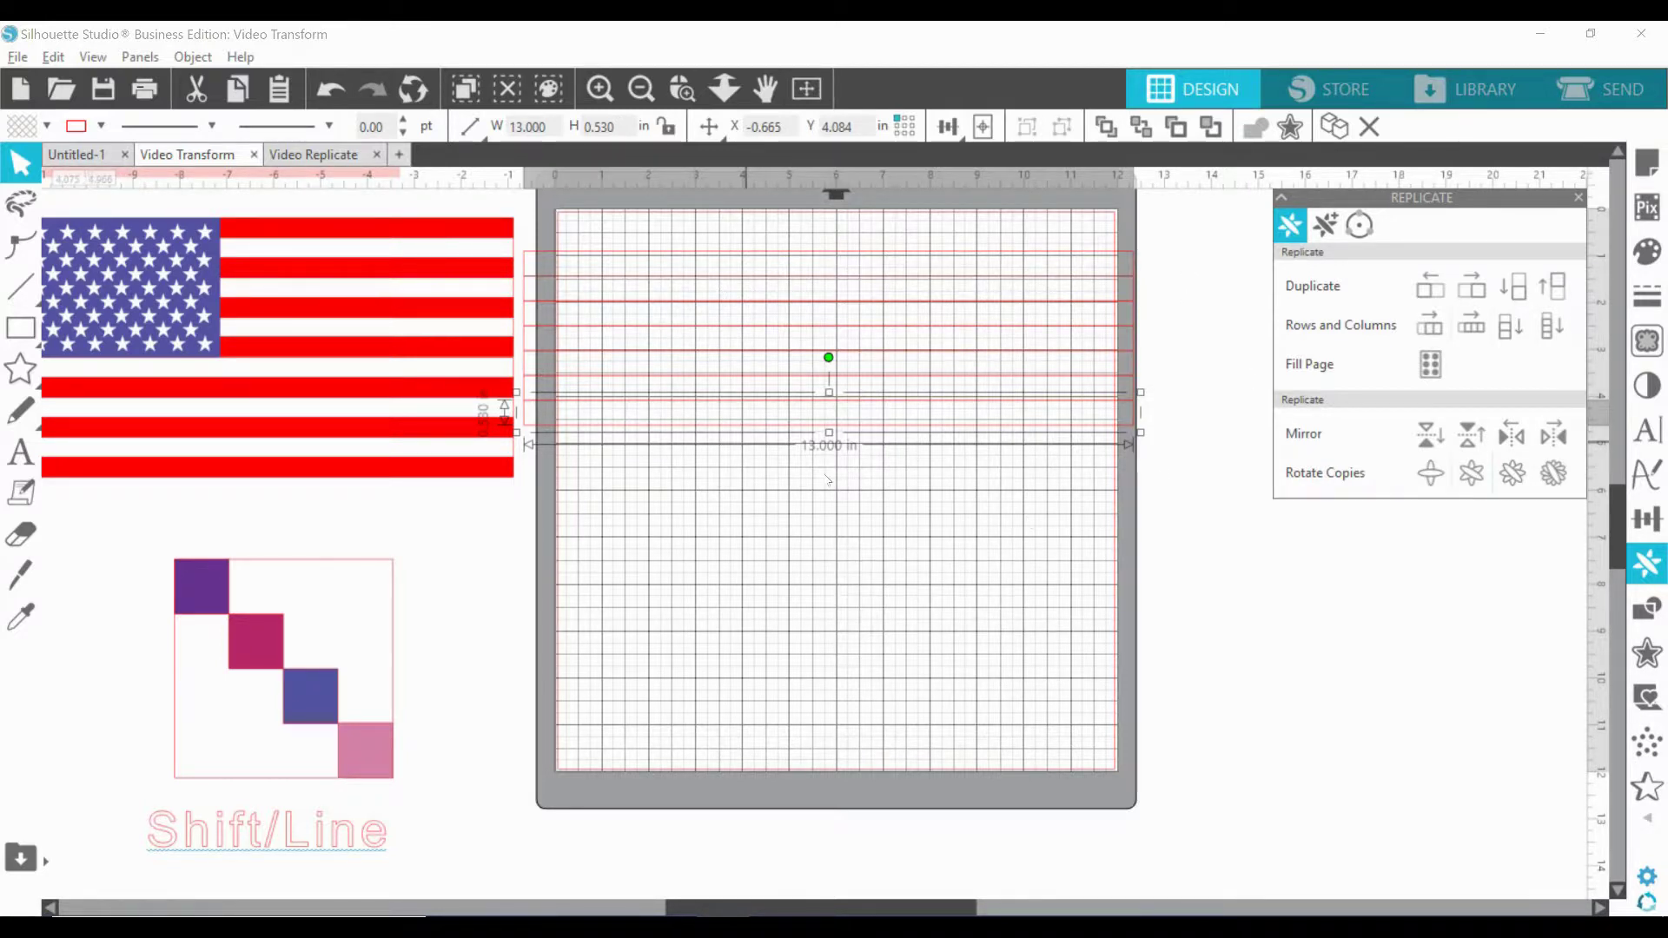
left_click(1553, 326)
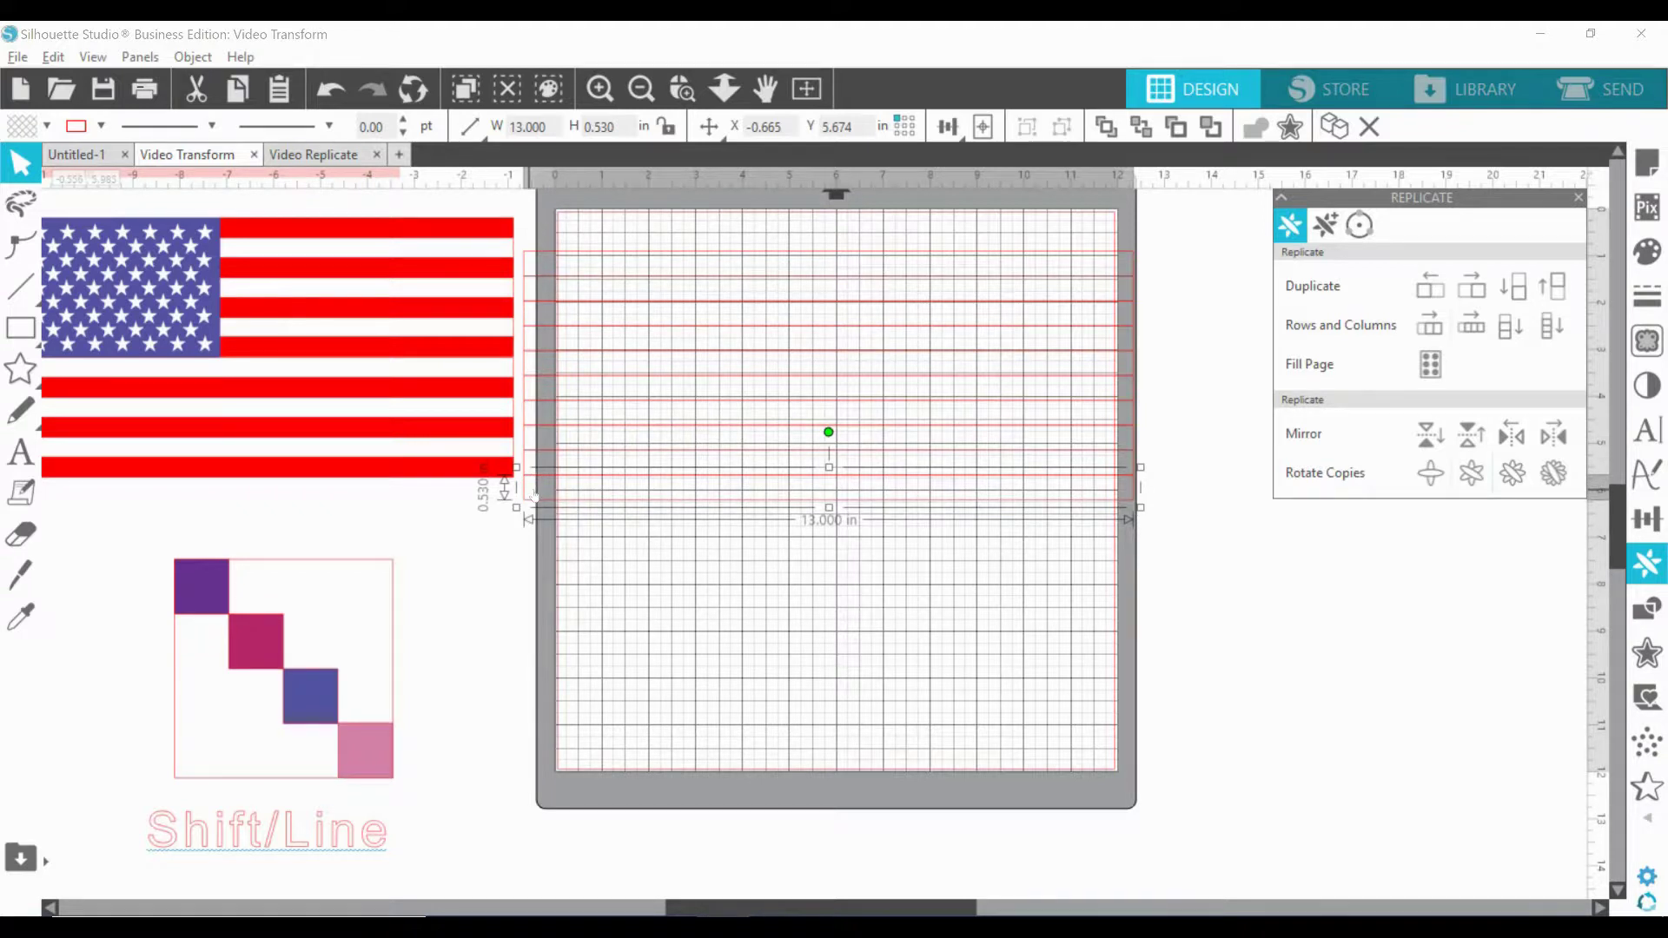
left_click(1551, 328)
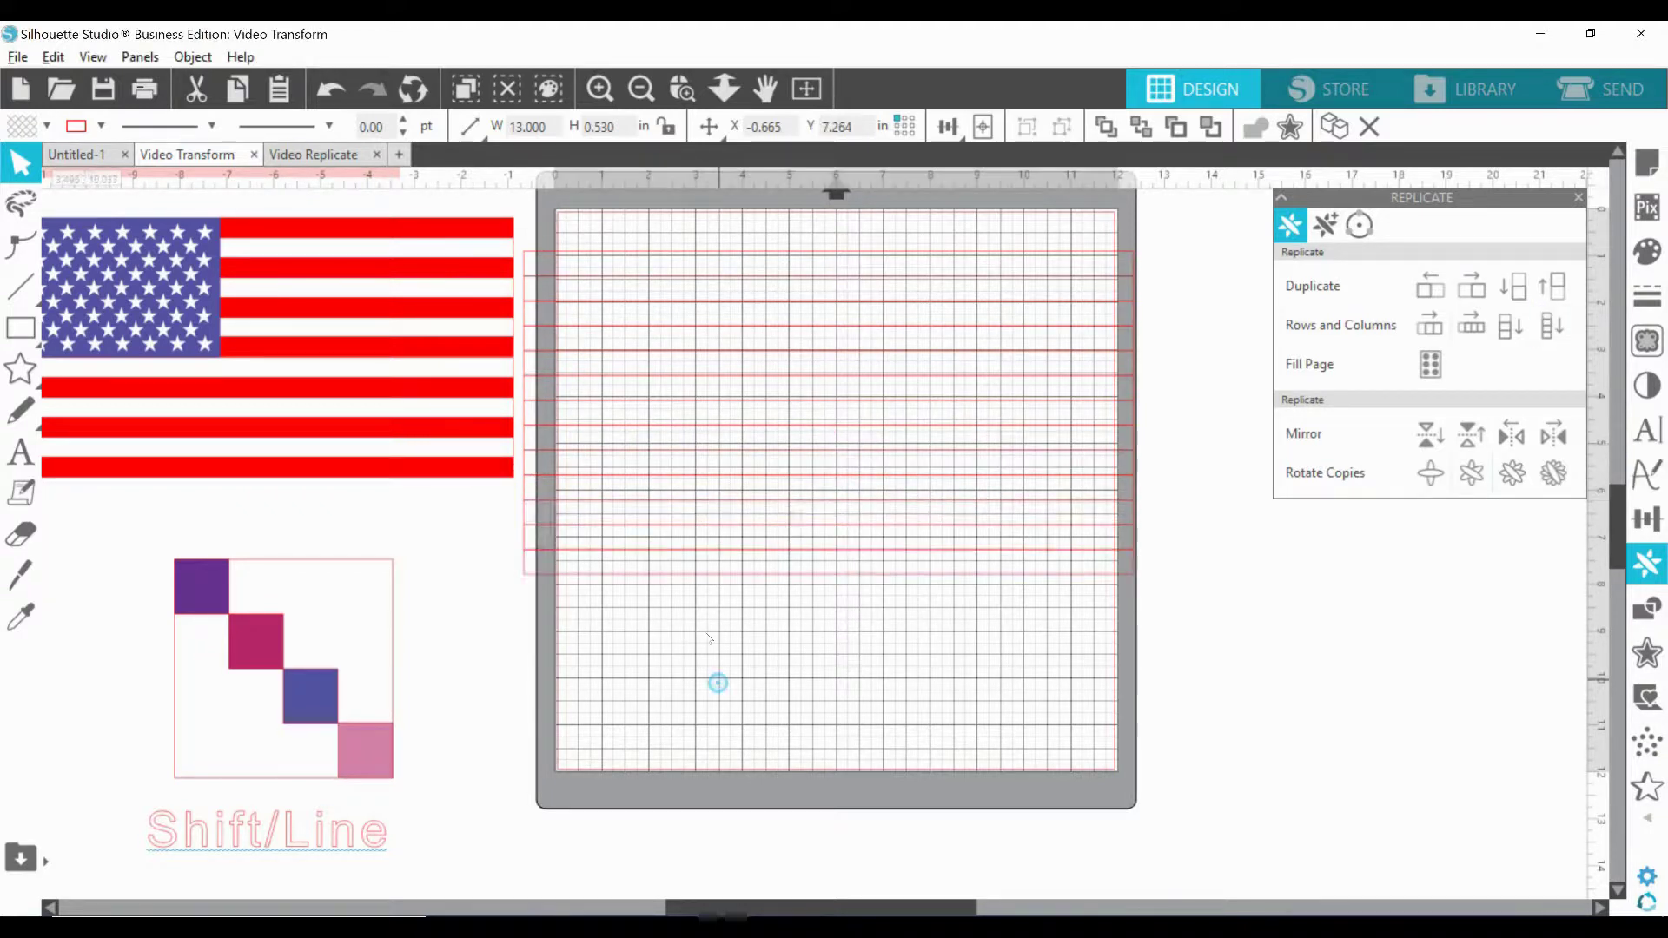
left_click(718, 682)
Move the sample flag away from the stripes and fill every other stripe with red, starting with the uppermost.
left_click_drag(439, 381, 355, 354)
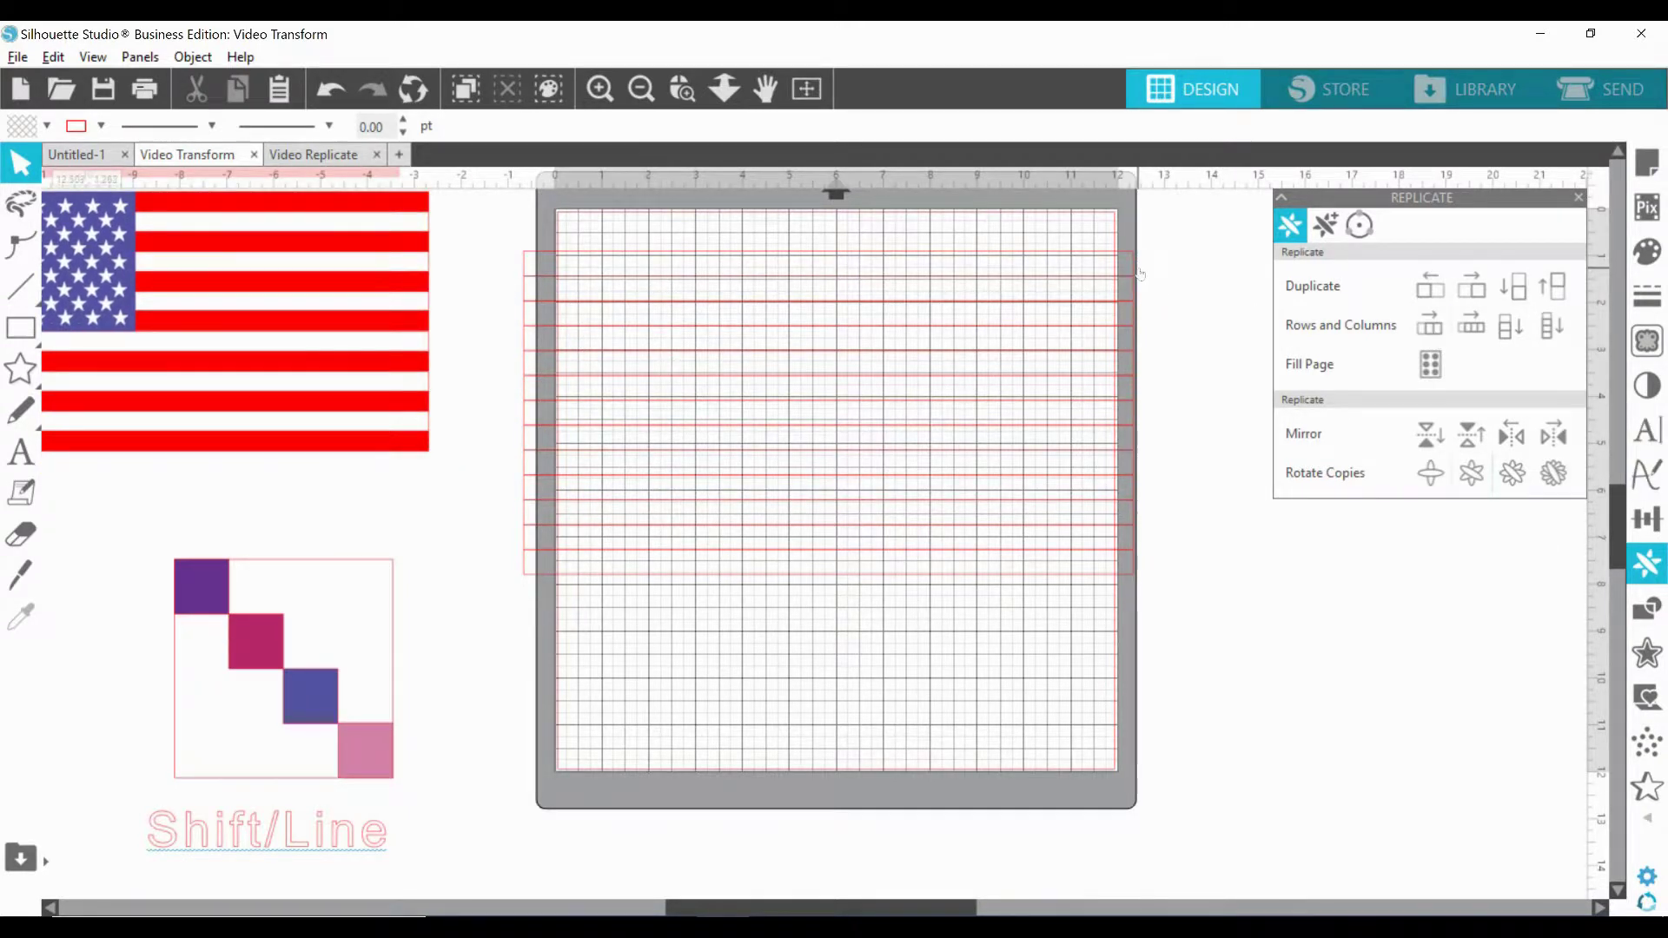
left_click(1139, 263)
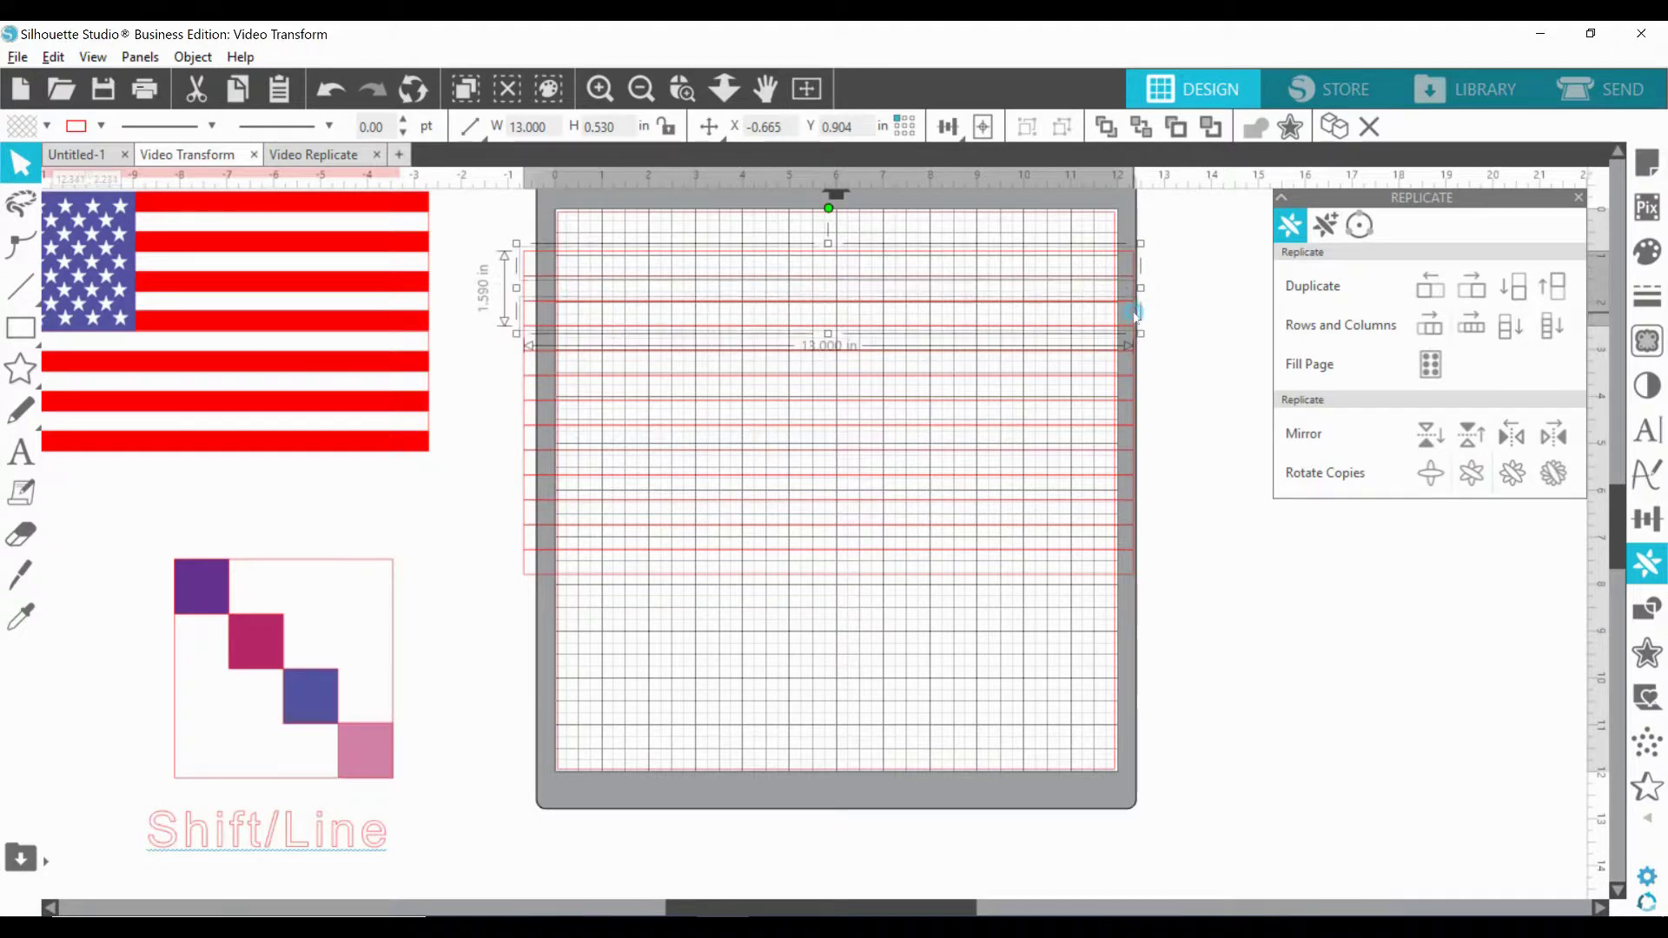
left_click(1139, 345, "shift")
left_click(1137, 382, "shift")
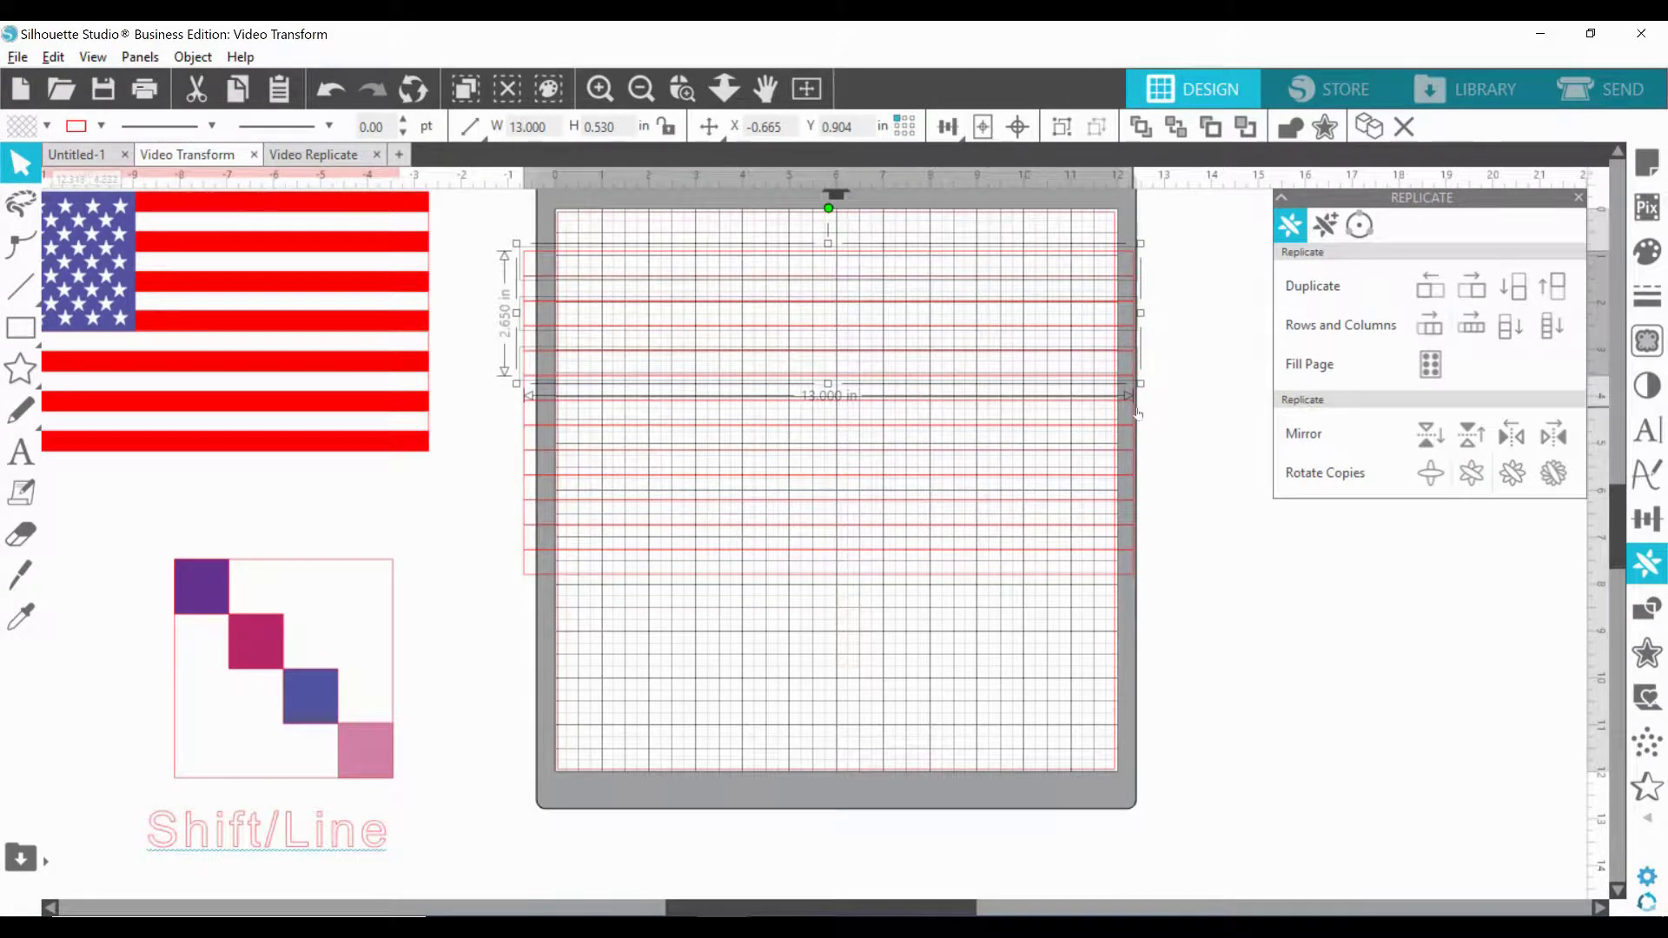
left_click(1138, 408, "shift")
left_click(1138, 430, "shift")
left_click(1137, 463, "shift")
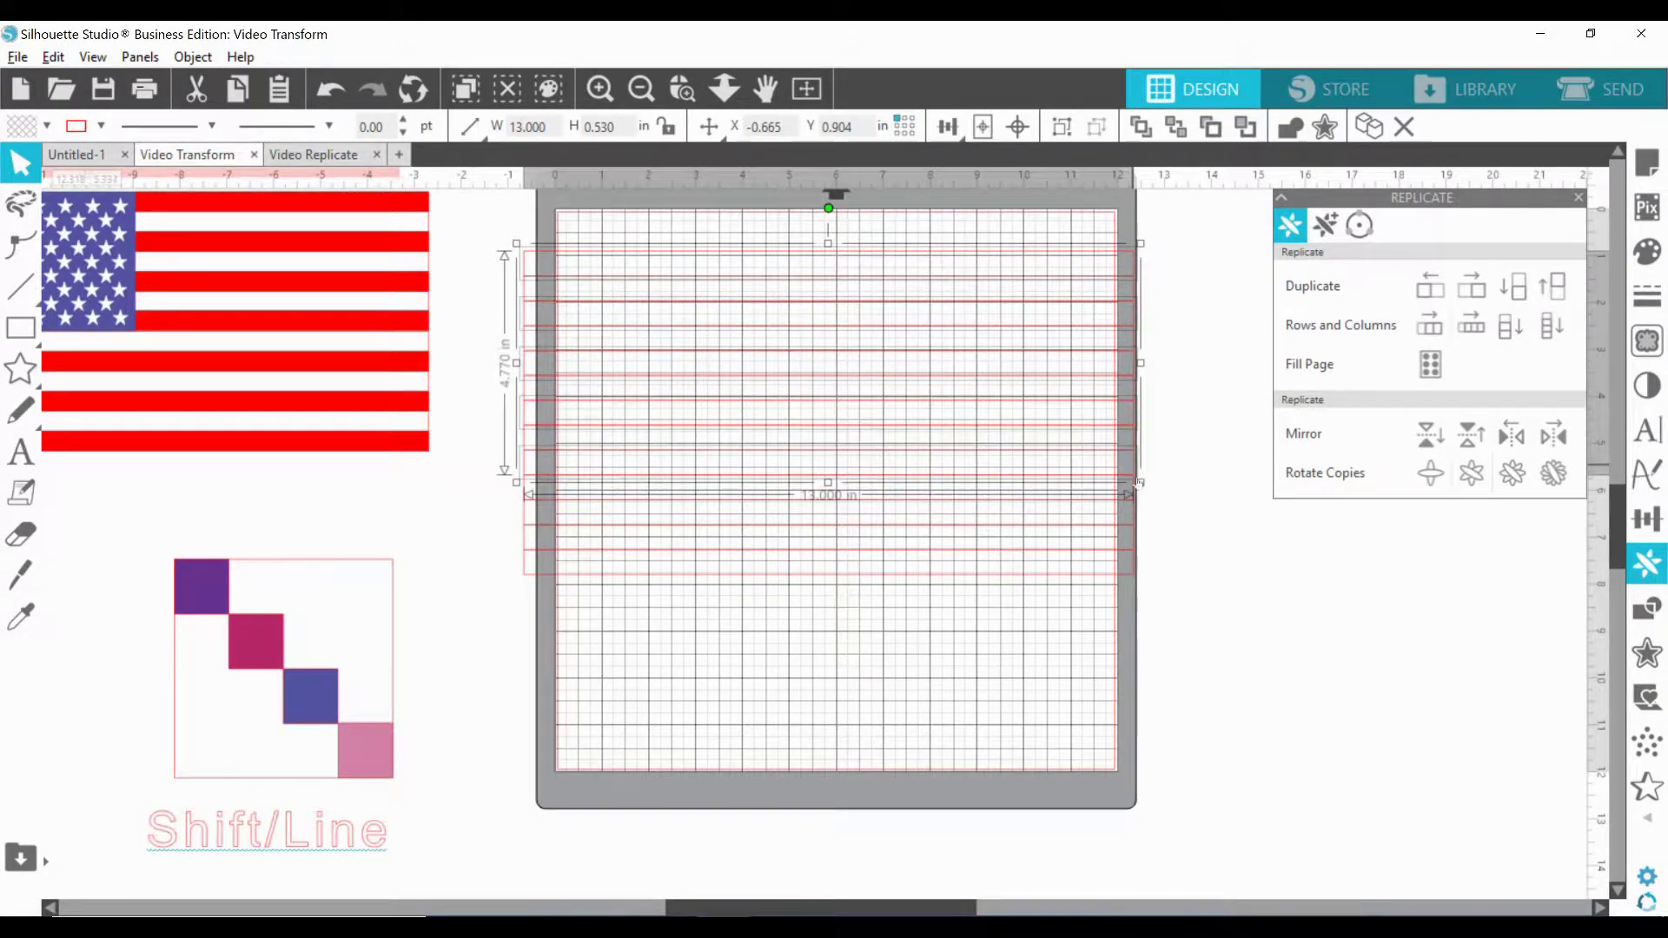
left_click(1140, 539, "shift")
left_click(1138, 563, "shift")
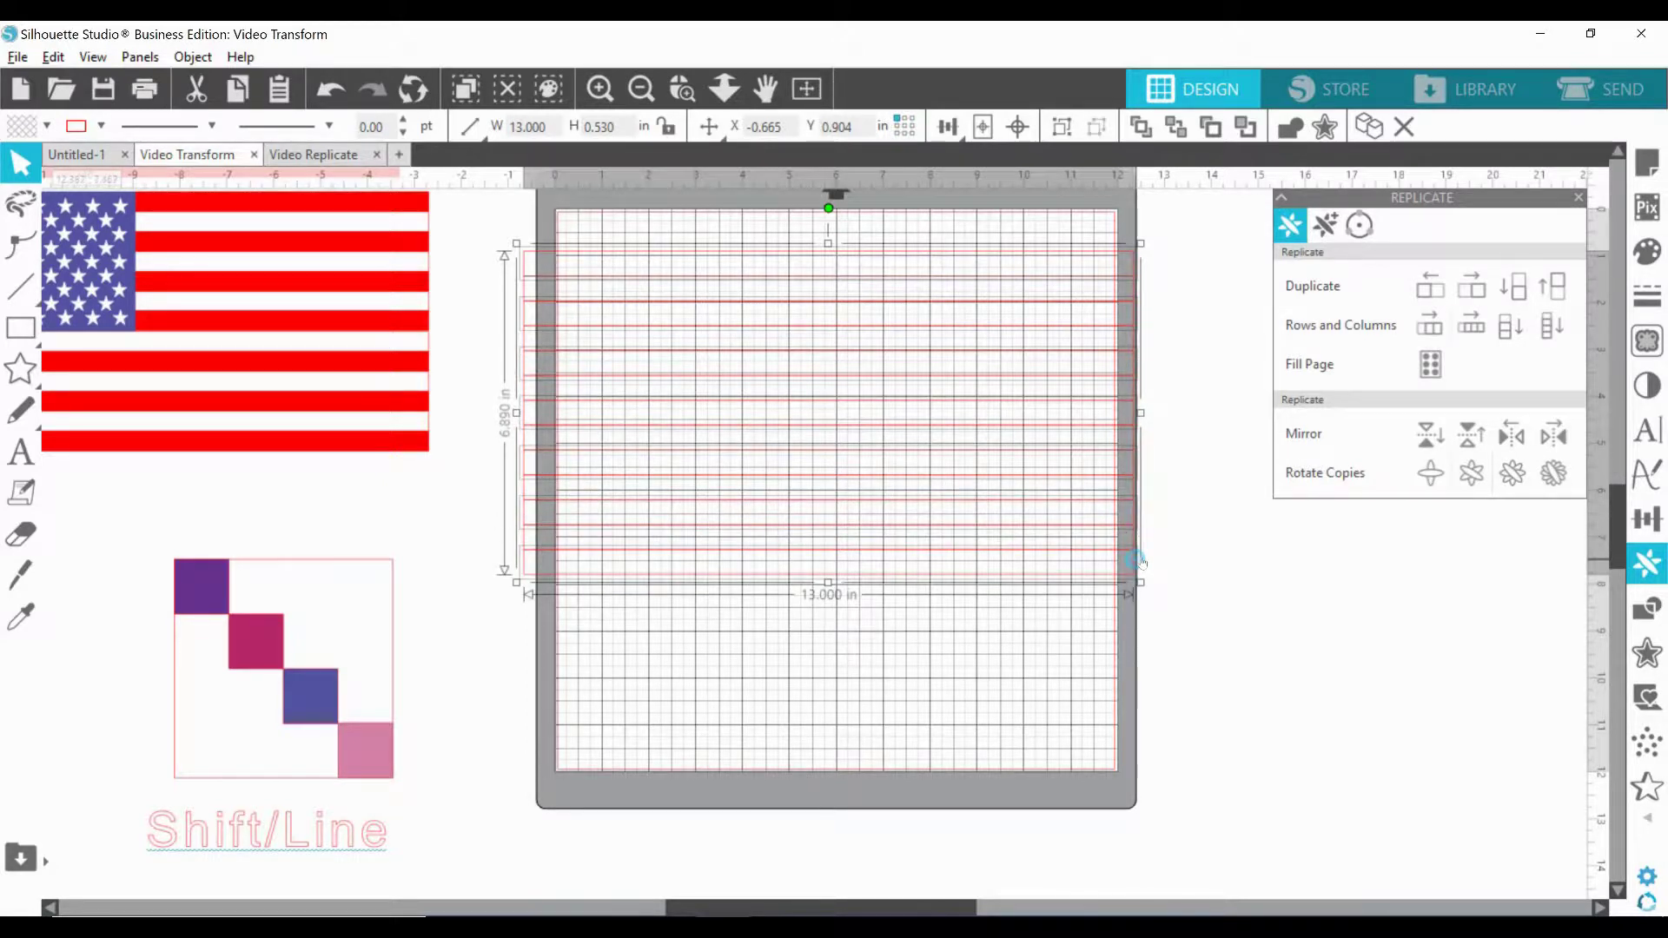
left_click(1644, 253)
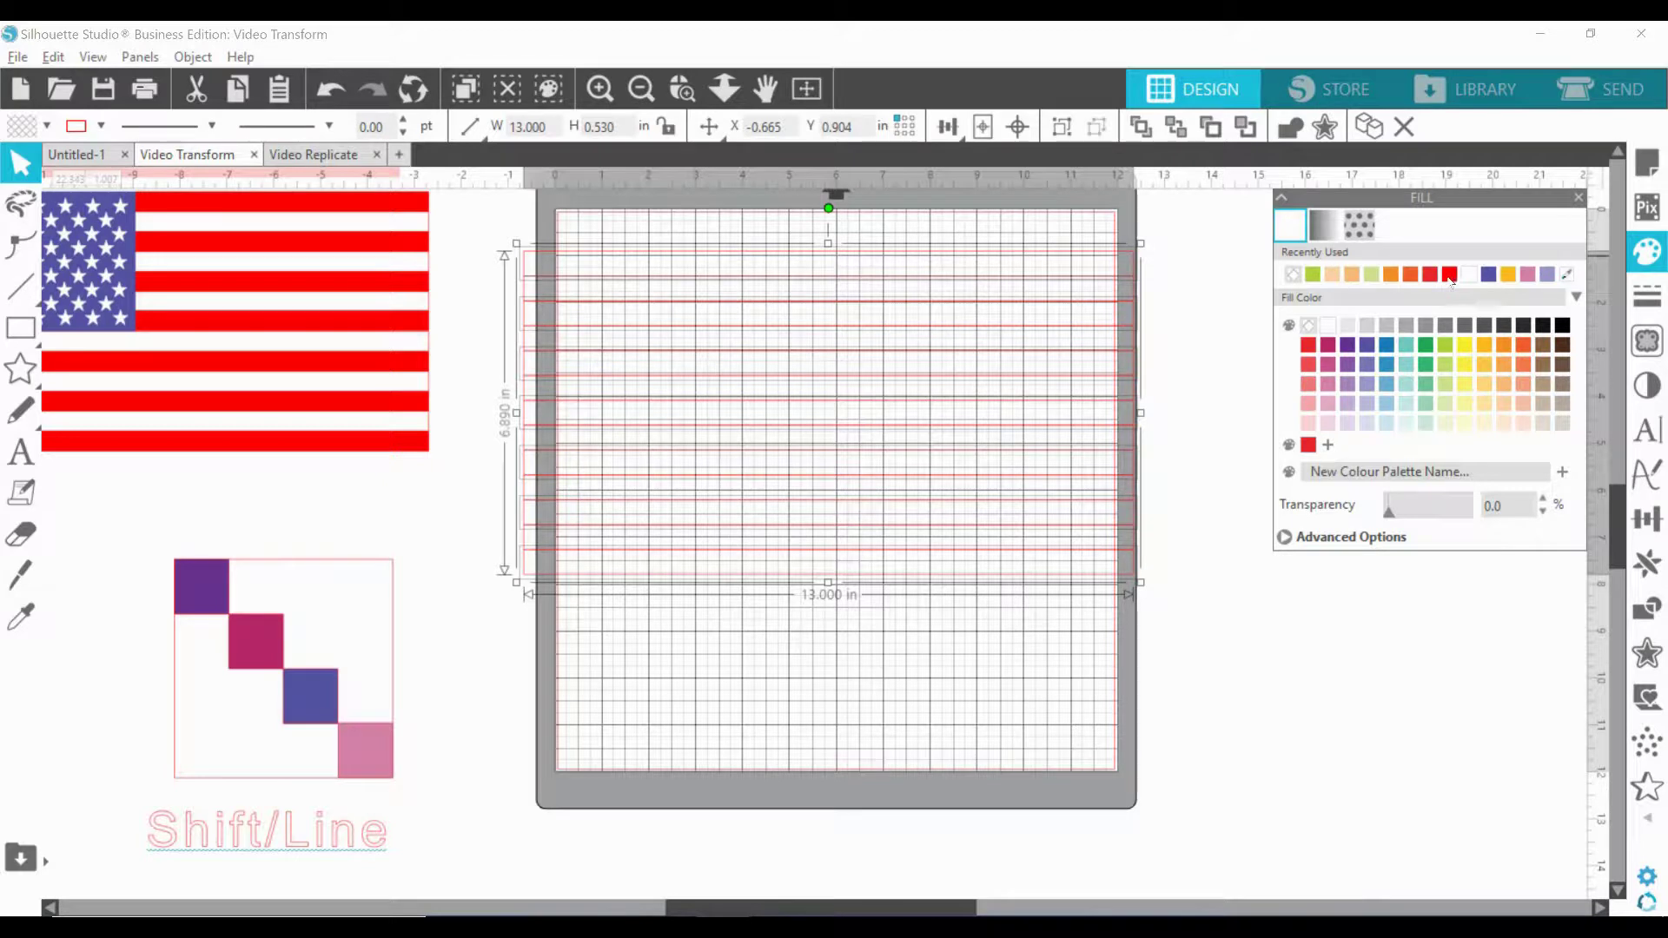
left_click(1447, 274)
left_click(1163, 262)
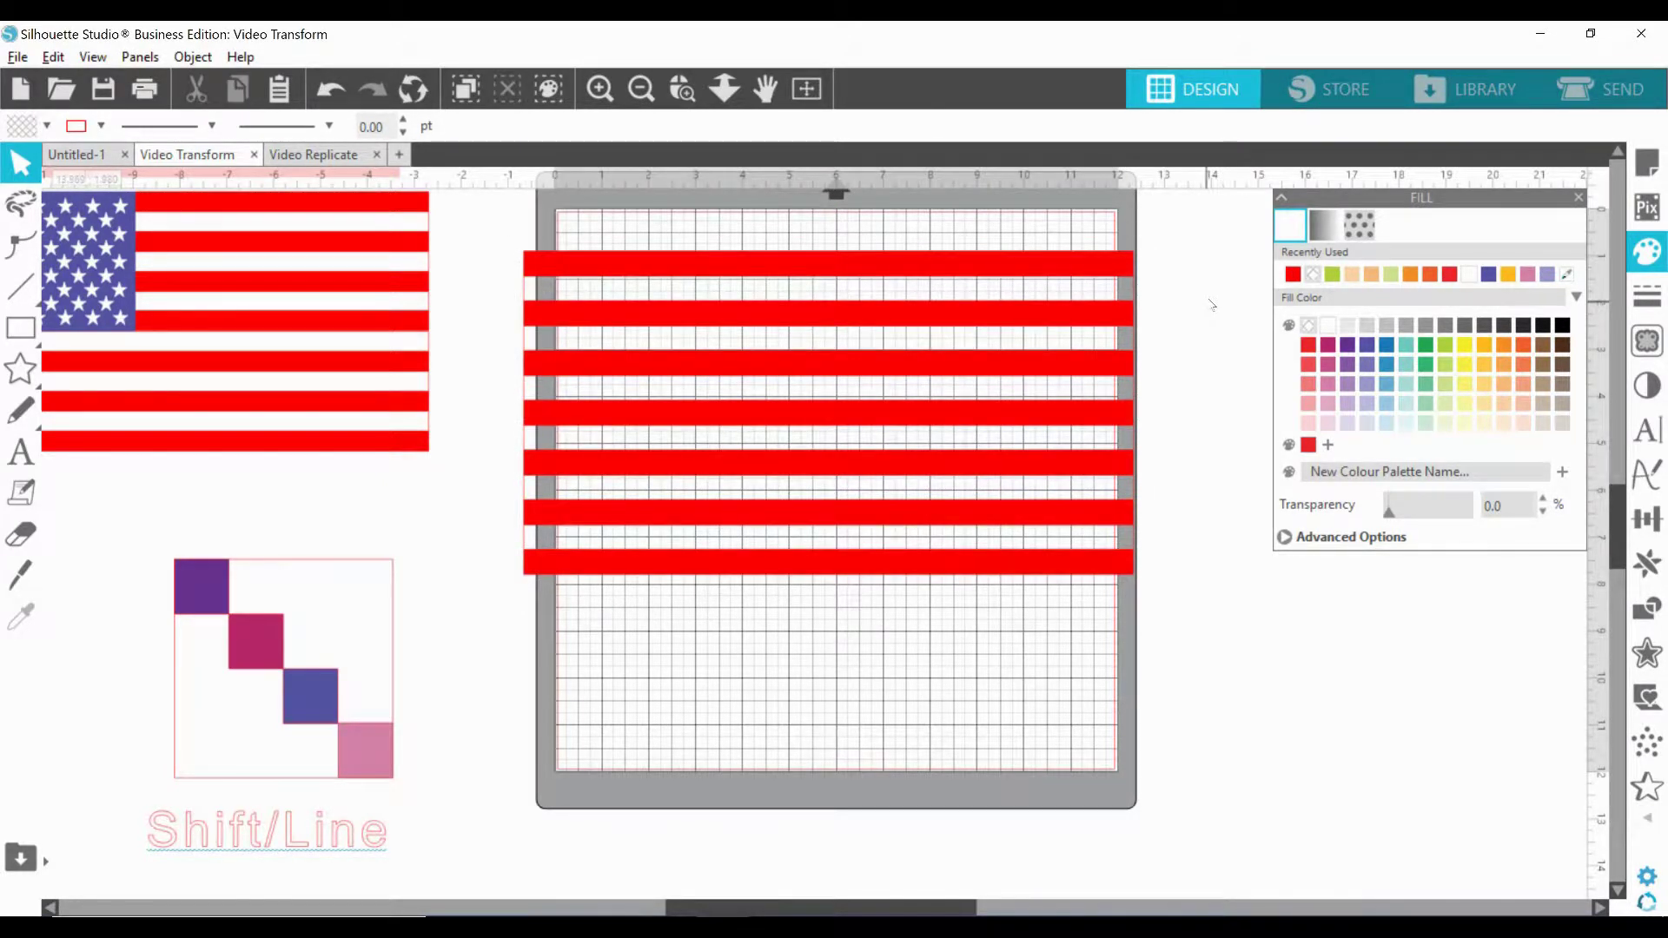
Fill the six remaining stripes between the red ones with white.
left_click(1133, 289)
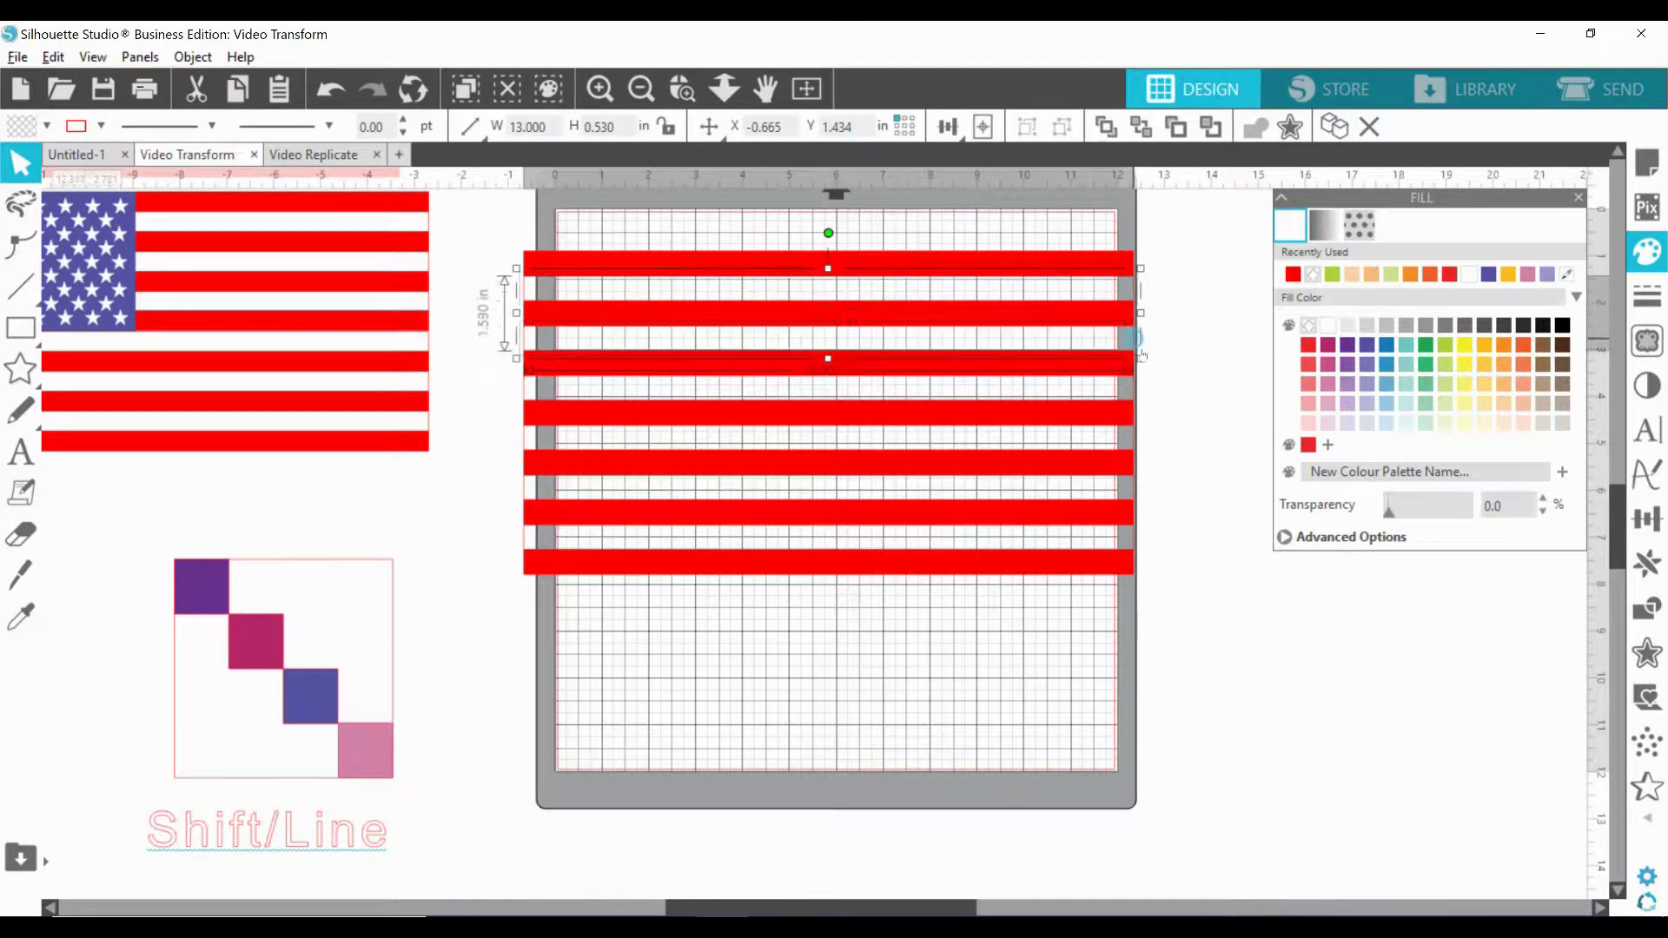
left_click(1134, 384, "shift")
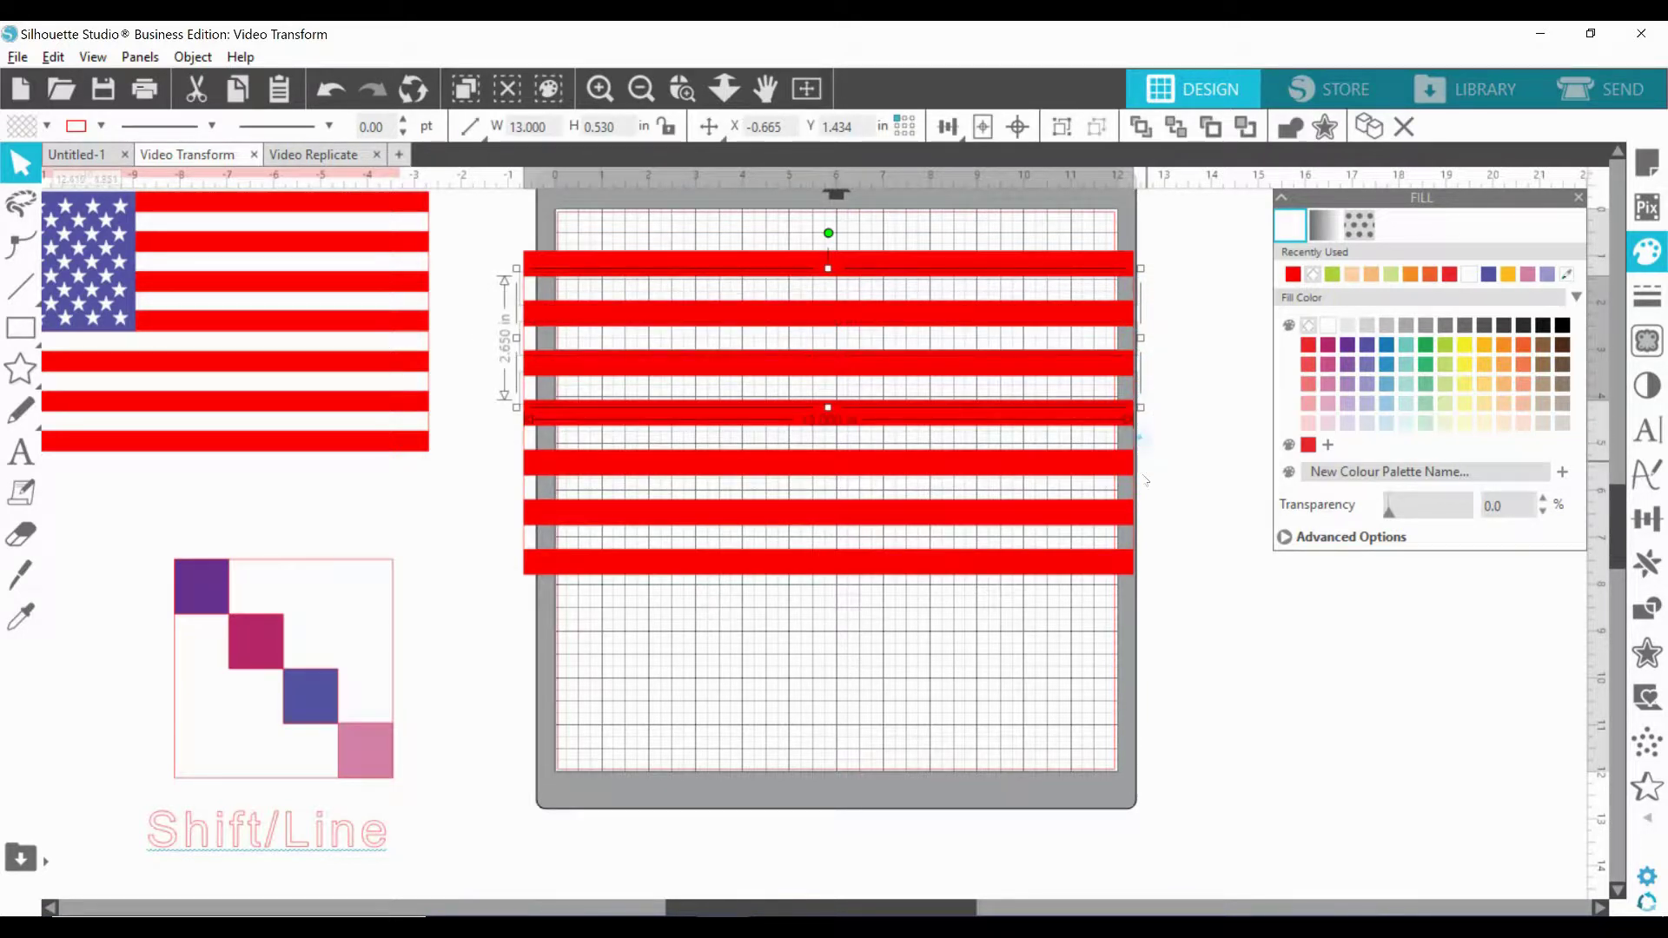
left_click(1141, 454, "shift")
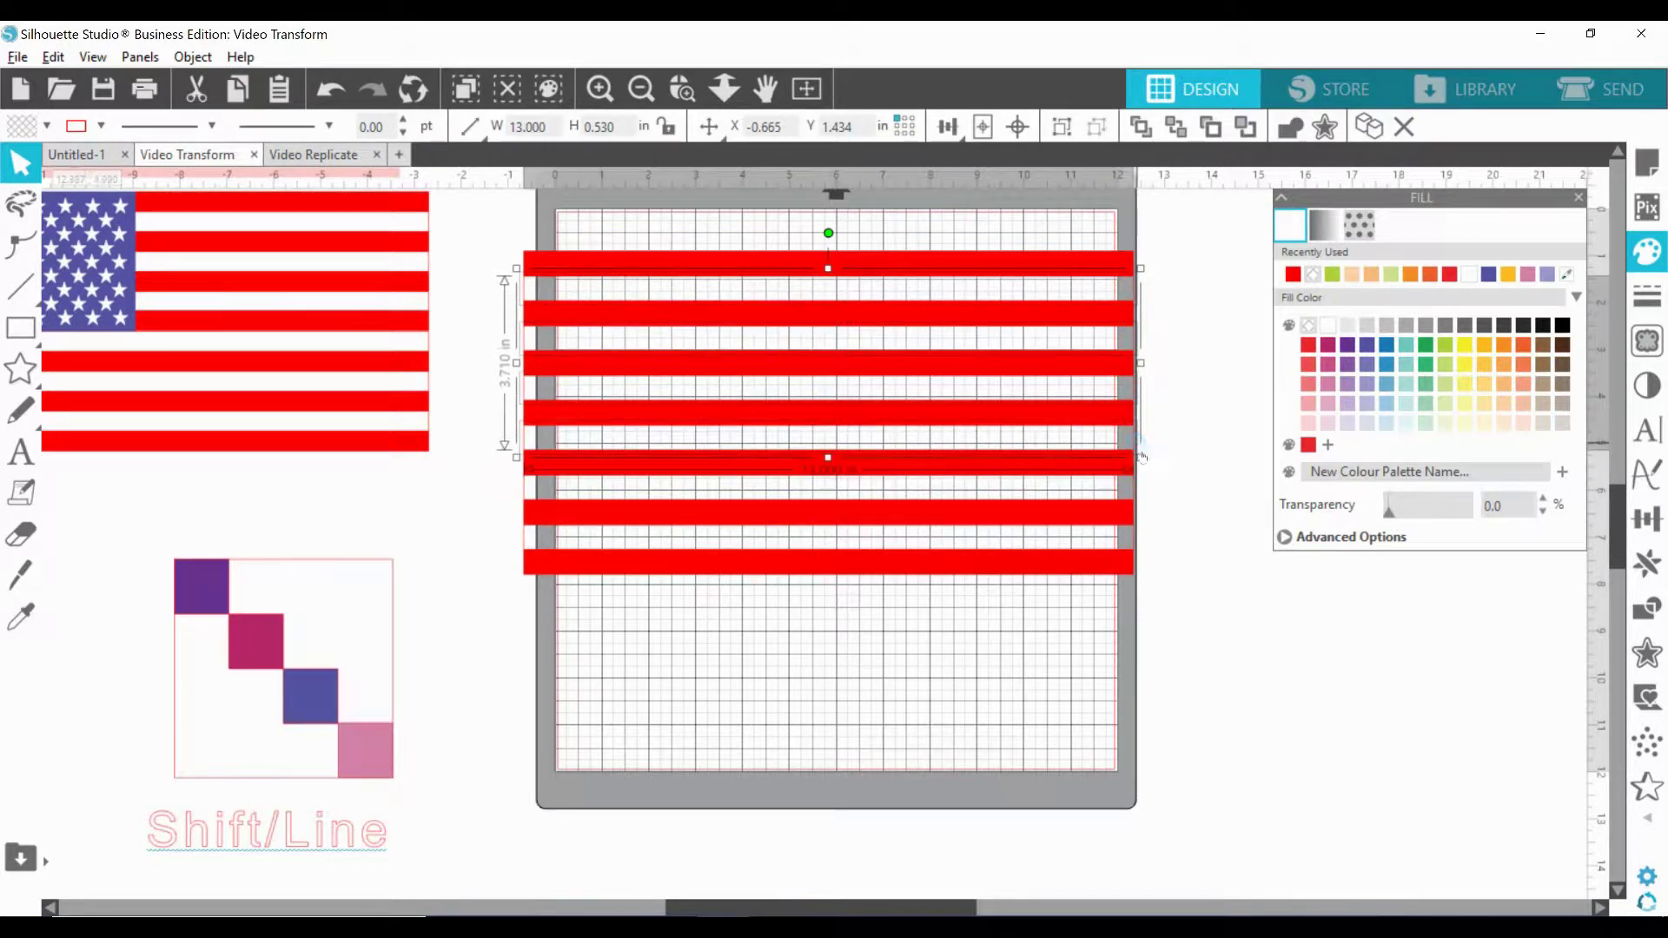
left_click(1138, 503, "shift")
left_click(1138, 551, "shift")
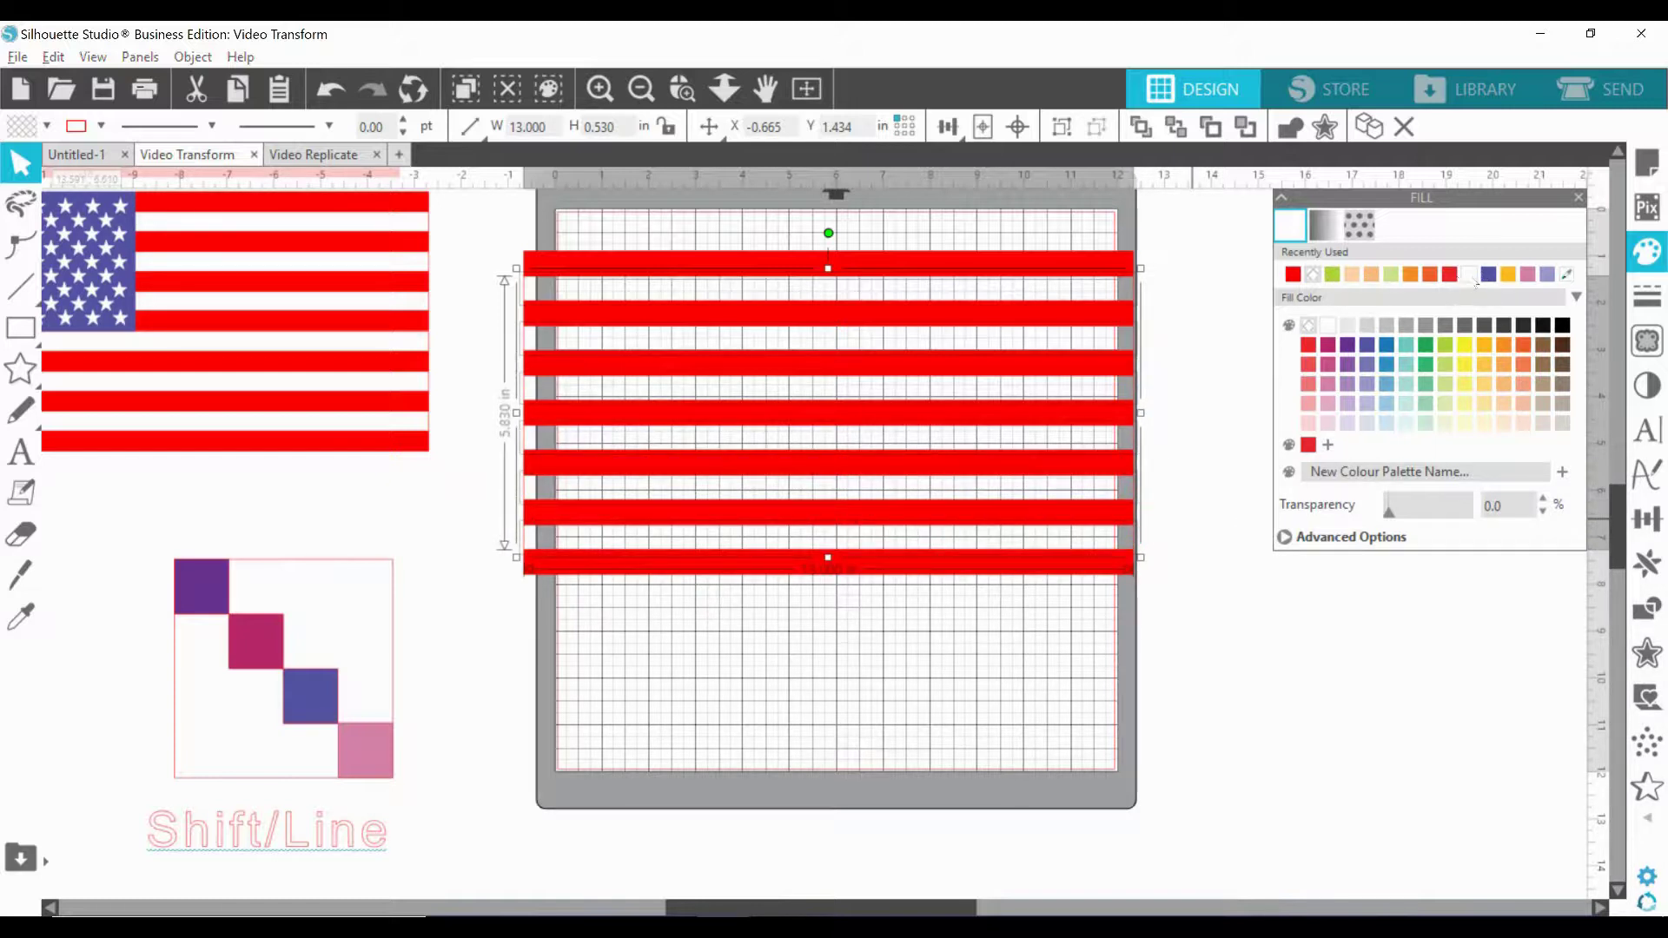
left_click(1446, 277)
left_click(482, 285)
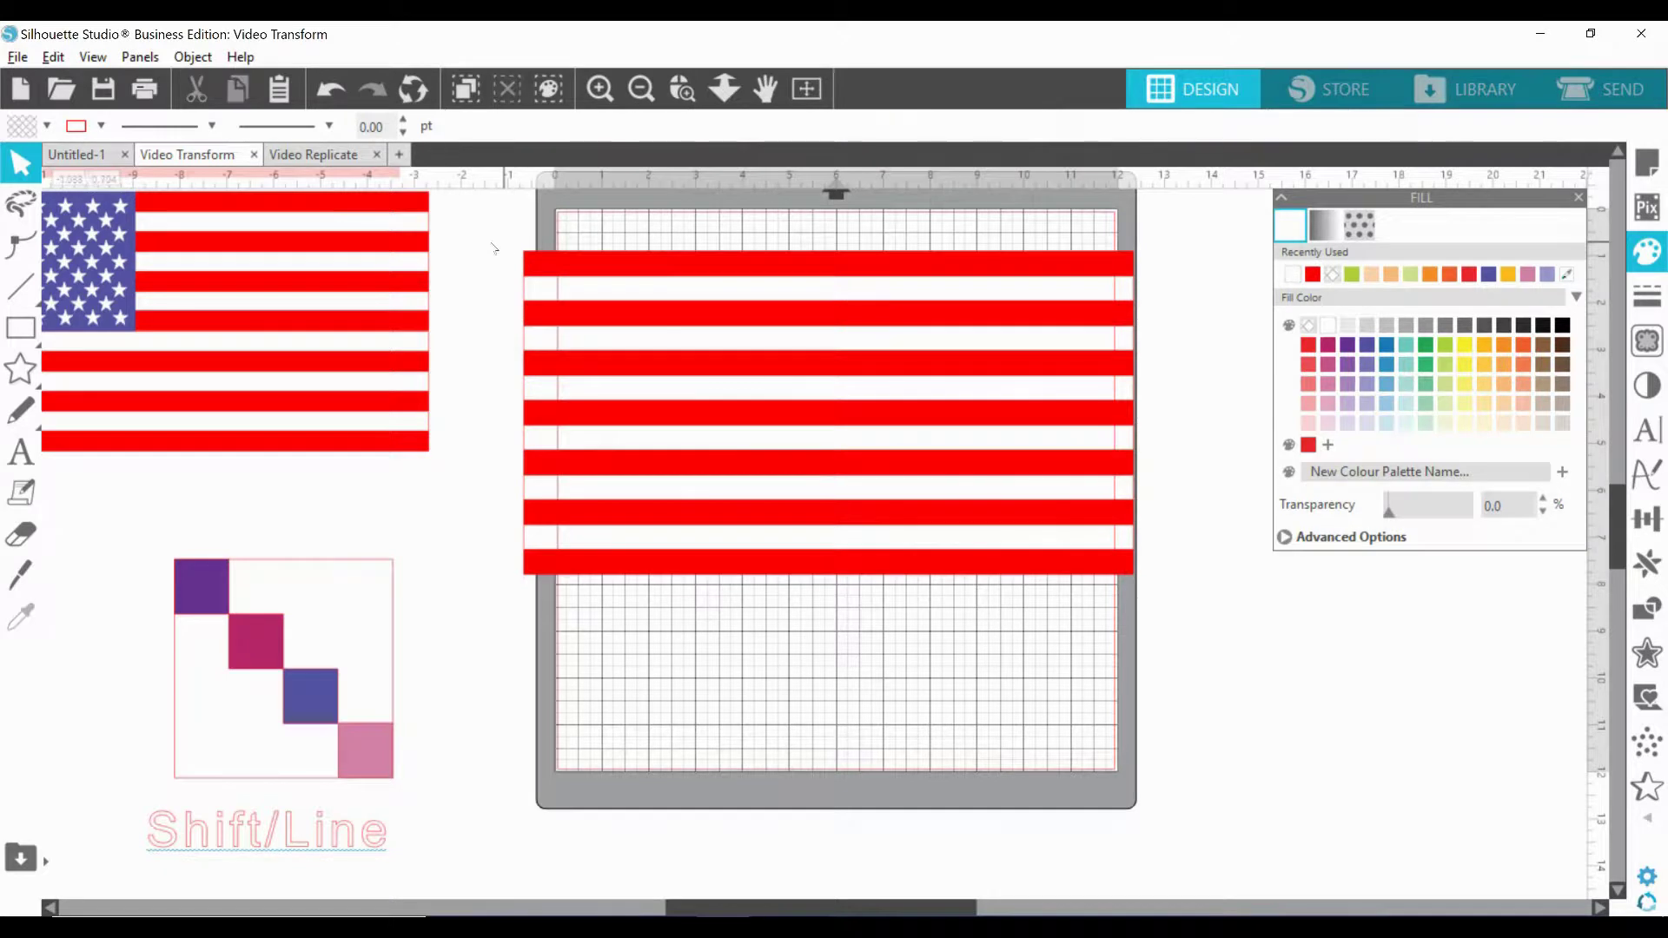
Group all thirteen stripes and move the group off the mat to its right side.
left_click(526, 437)
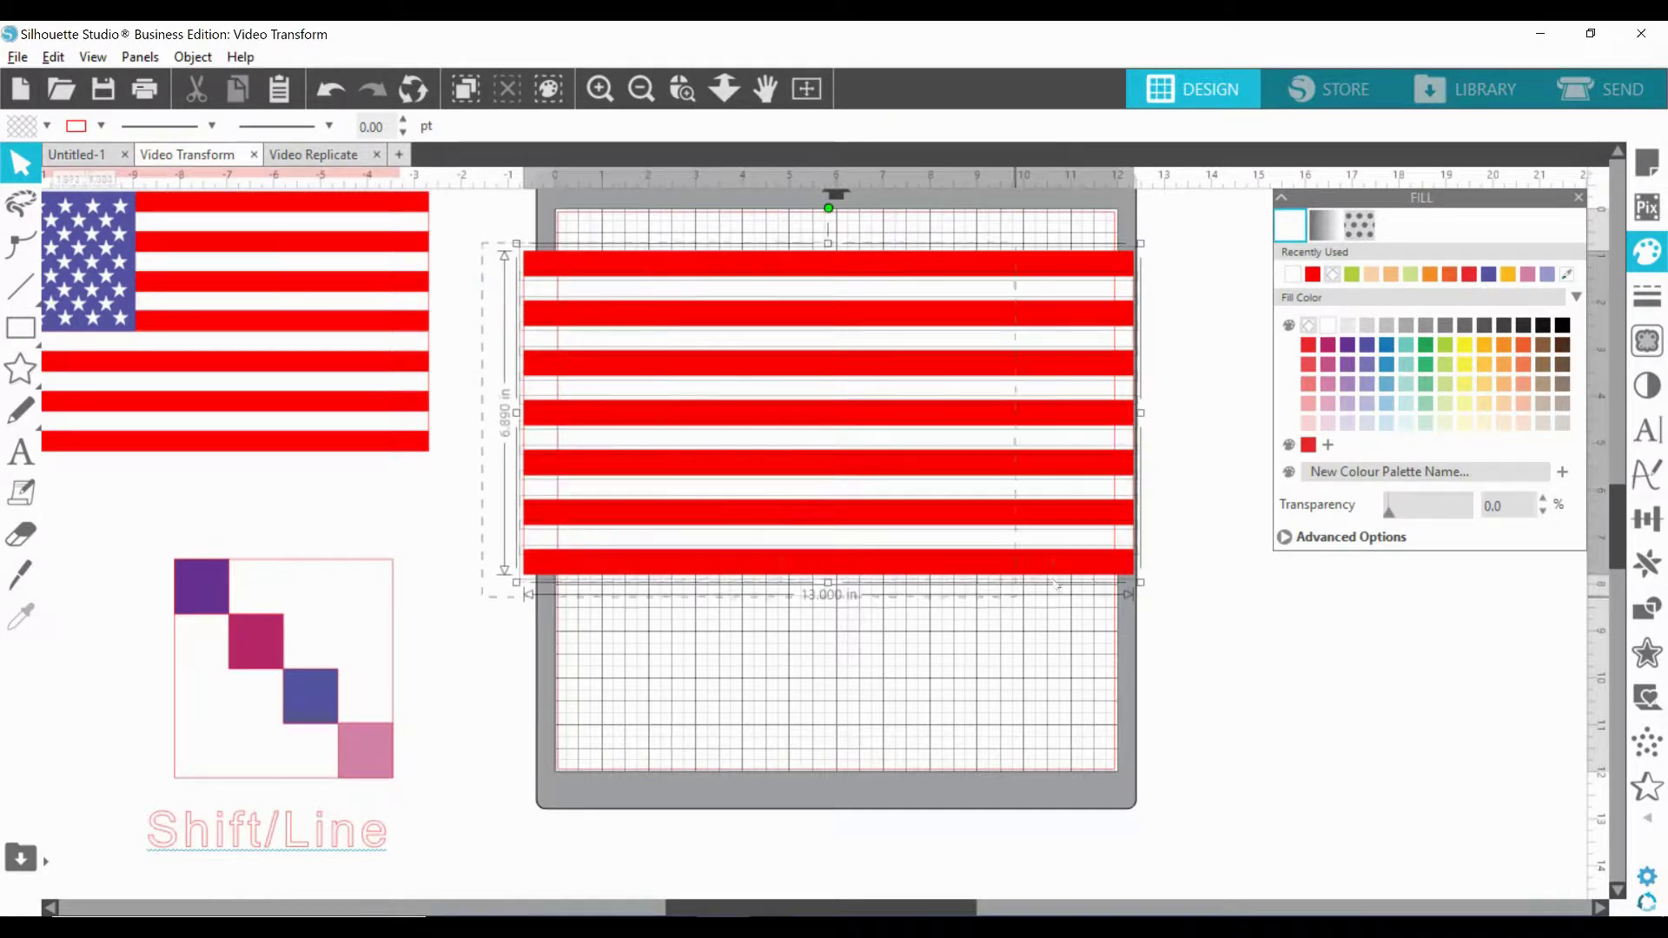
right_click(895, 439)
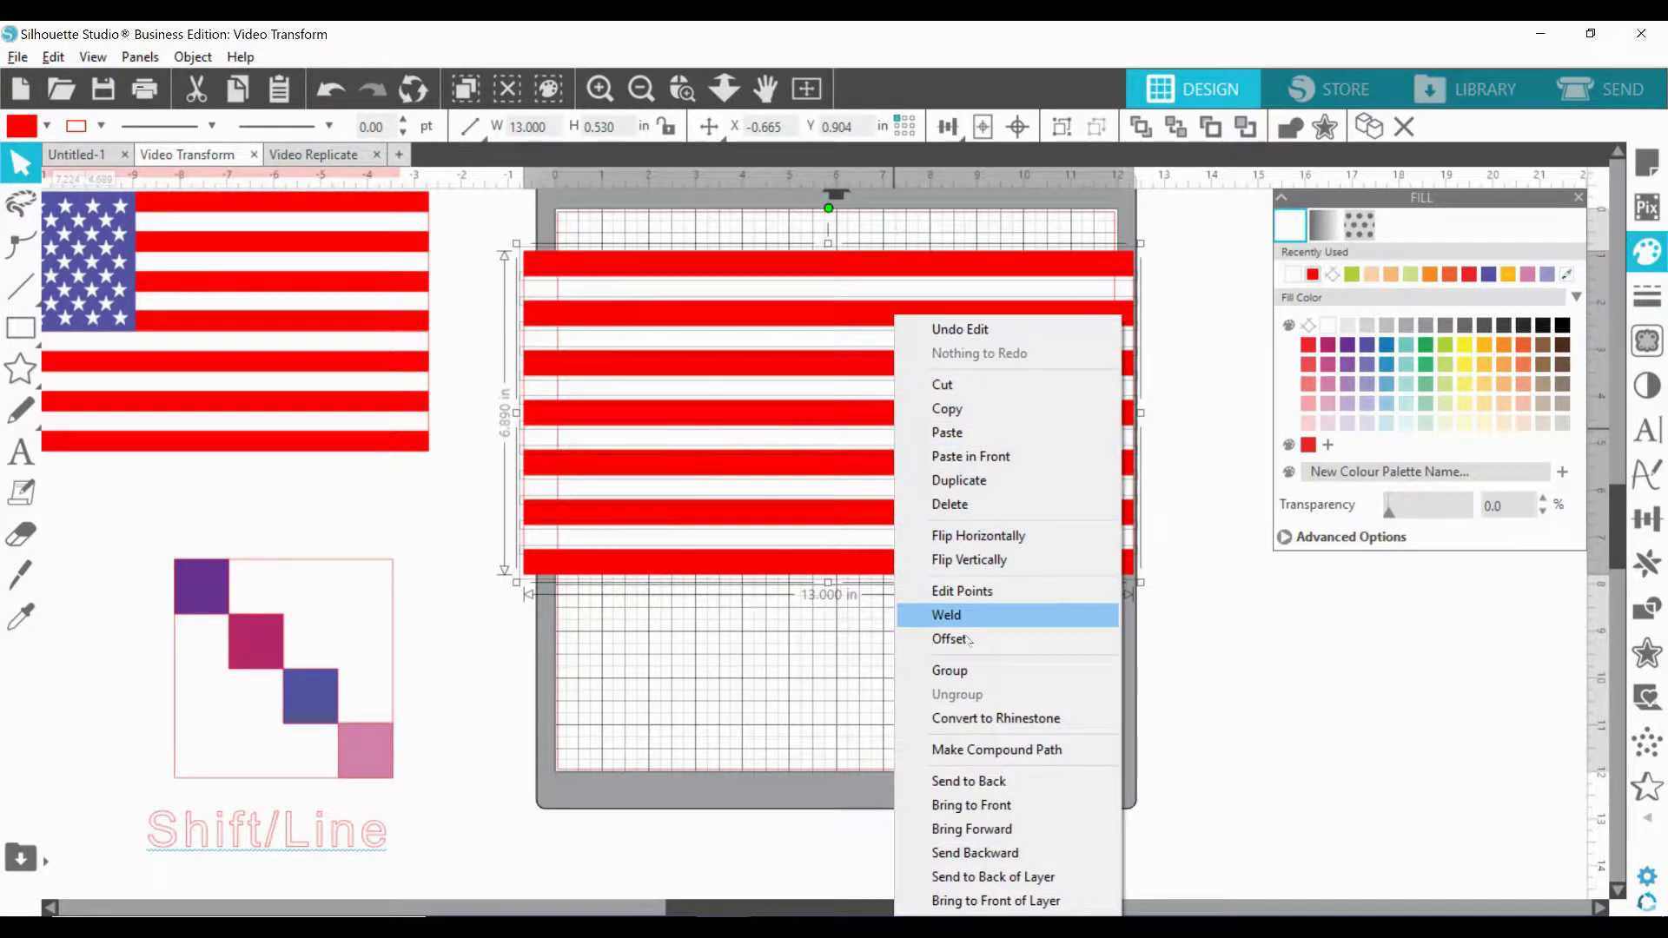
left_click(967, 666)
left_click_drag(910, 410, 1562, 574)
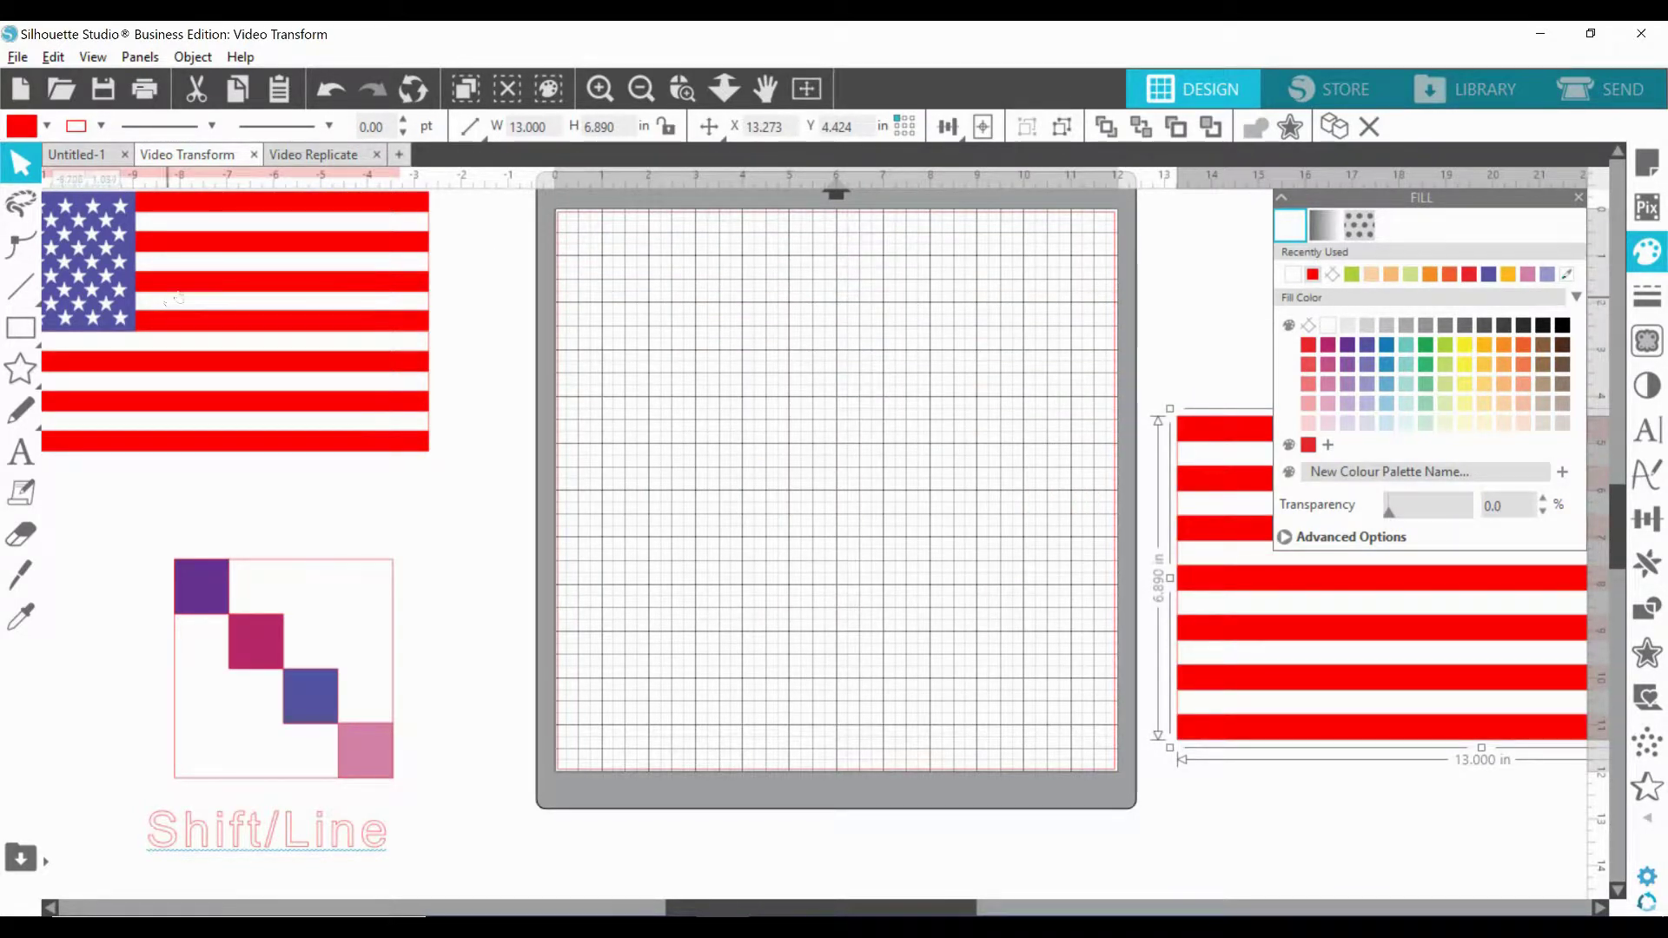
Draw a rectangle about 5.35 in wide and 2.13 in high on the upper part of the mat.
left_click(62, 327)
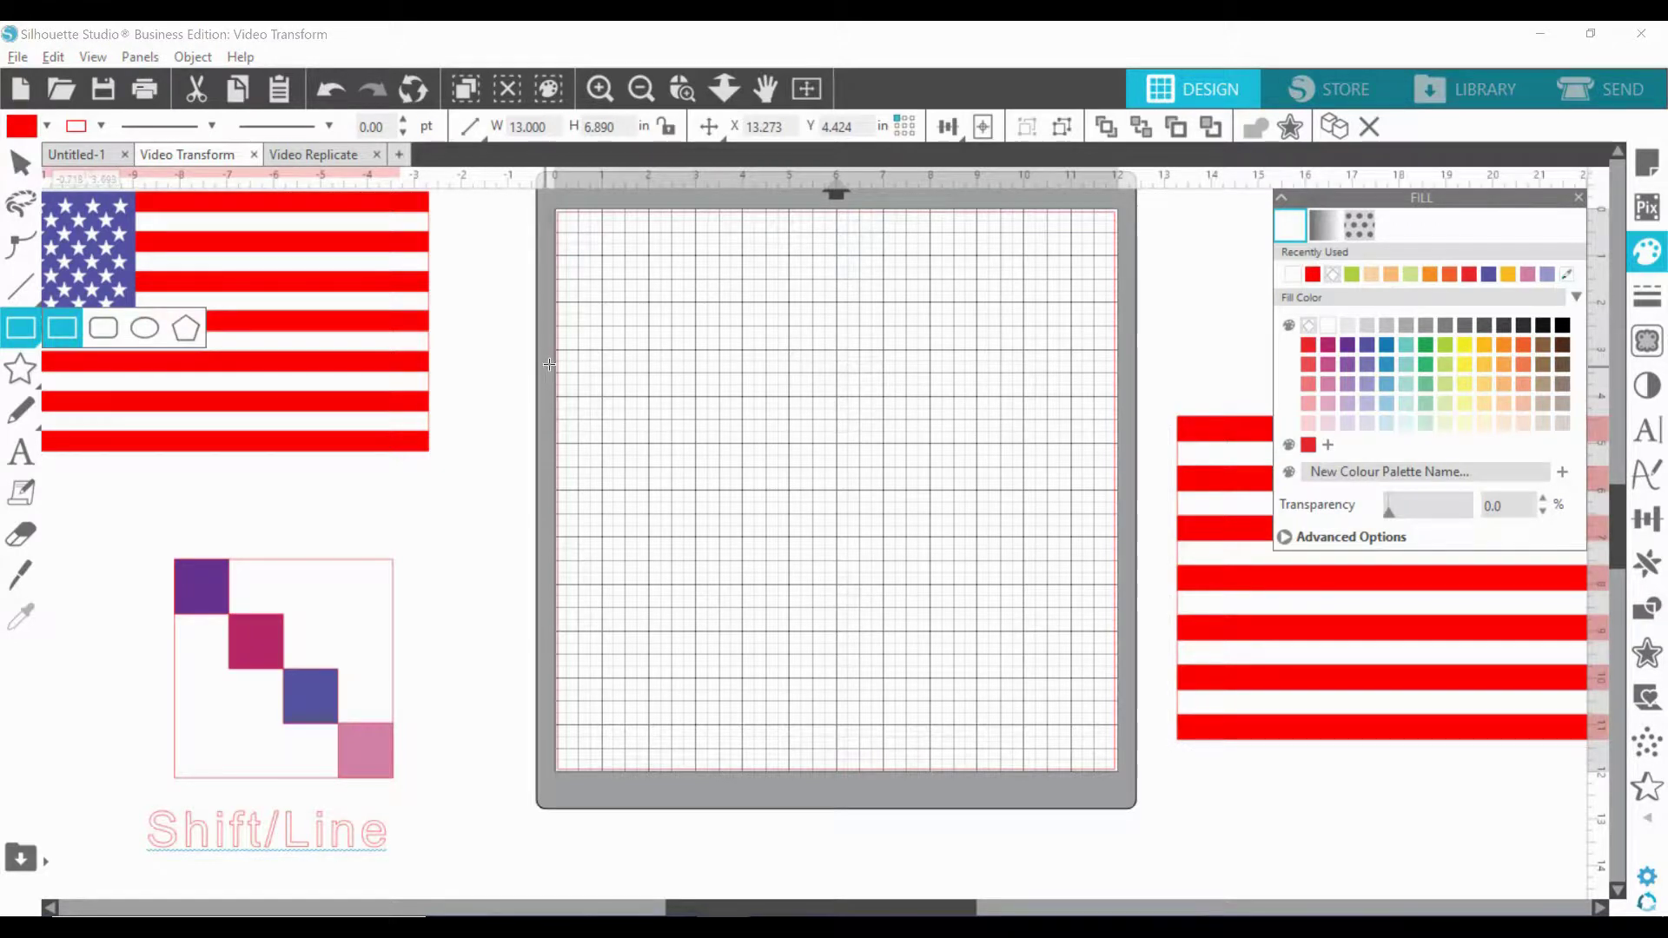
mouse_move(603, 344)
left_mouse_down()
mouse_move(686, 430)
mouse_move(879, 450)
mouse_move(852, 446)
left_mouse_up()
Resize the rectangle to 5.2 in wide by 3.7 in high and move it down to the mat's lower edge.
left_click(1647, 518)
left_click(1324, 225)
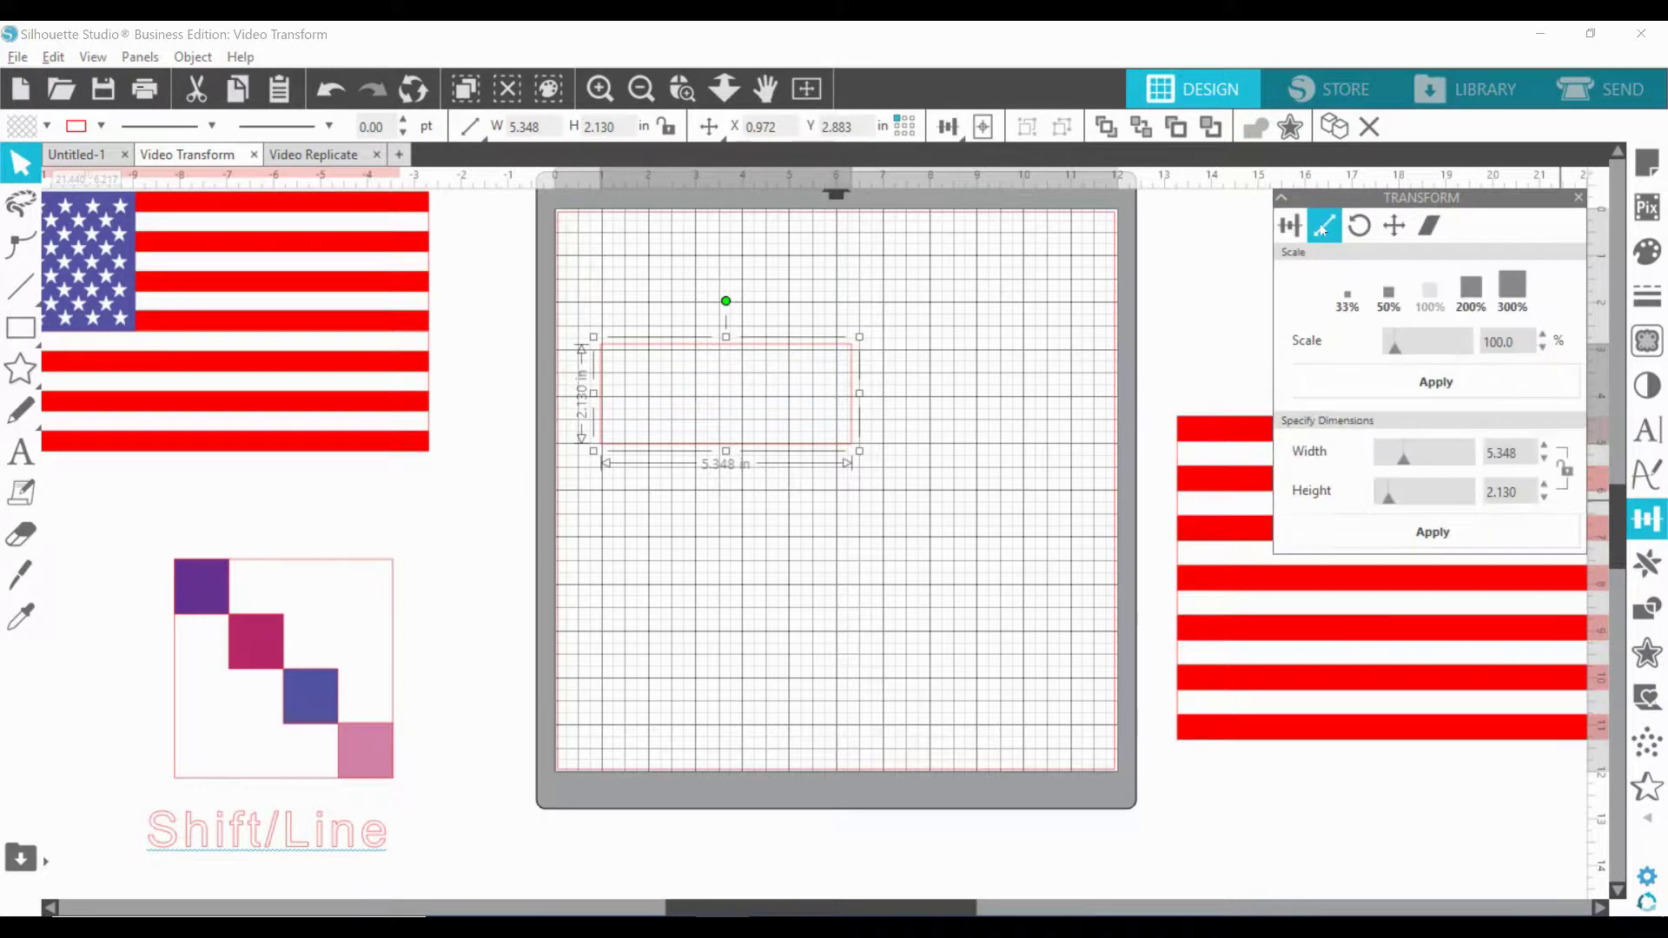
left_click(1531, 490)
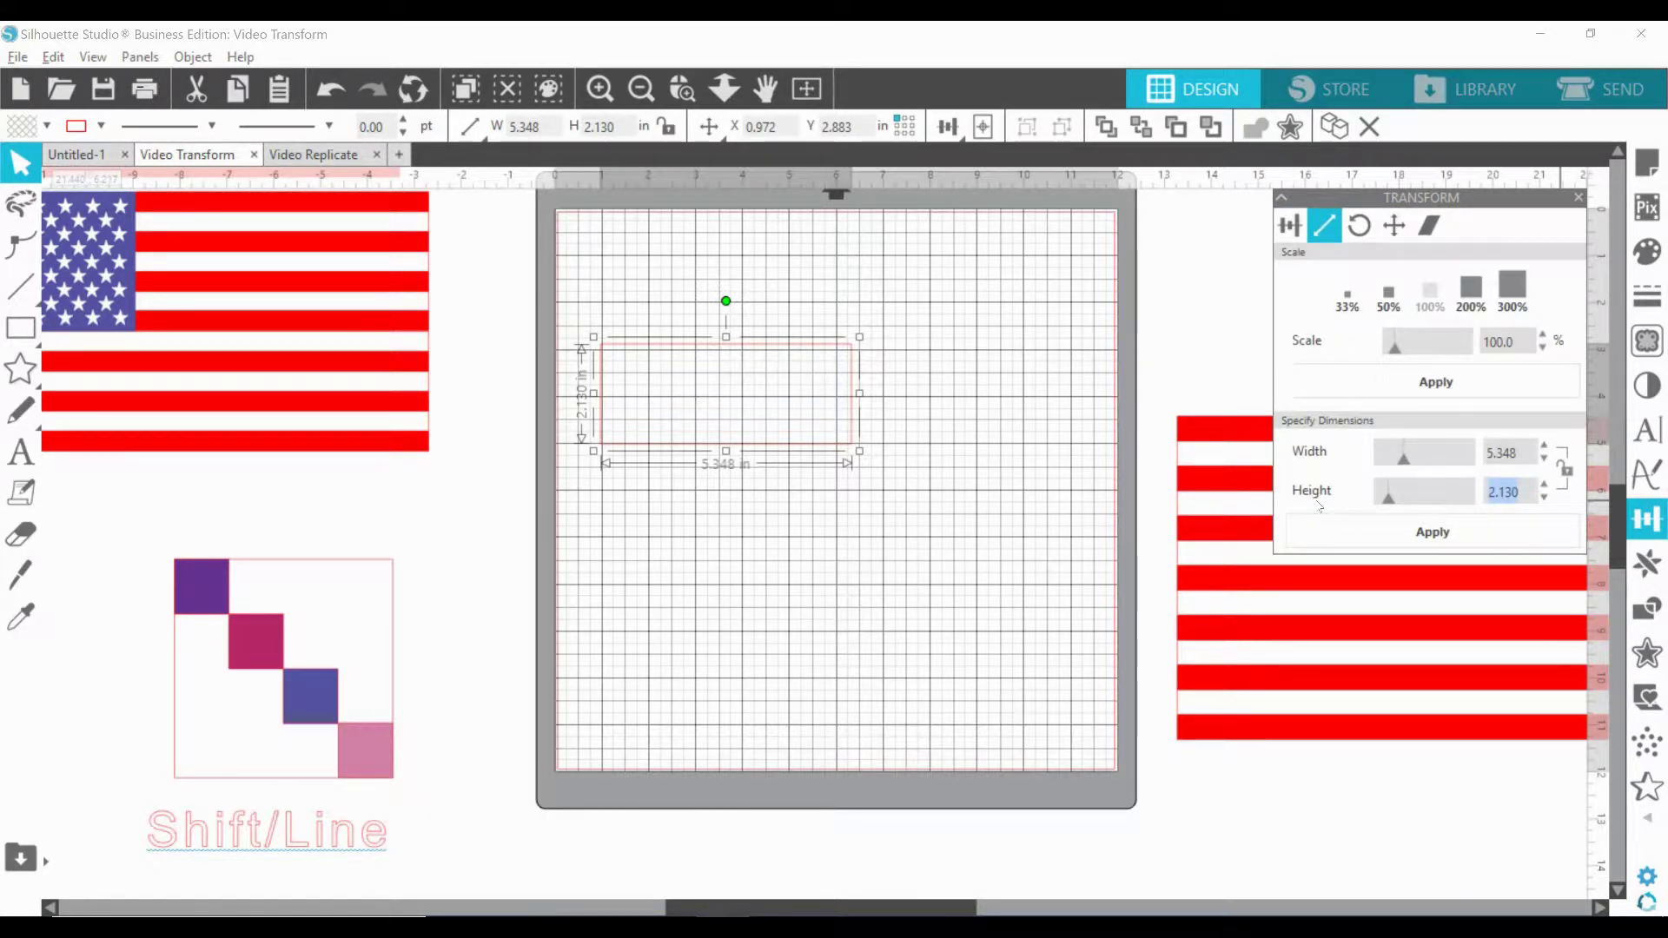
type("3.7")
left_click(1524, 453)
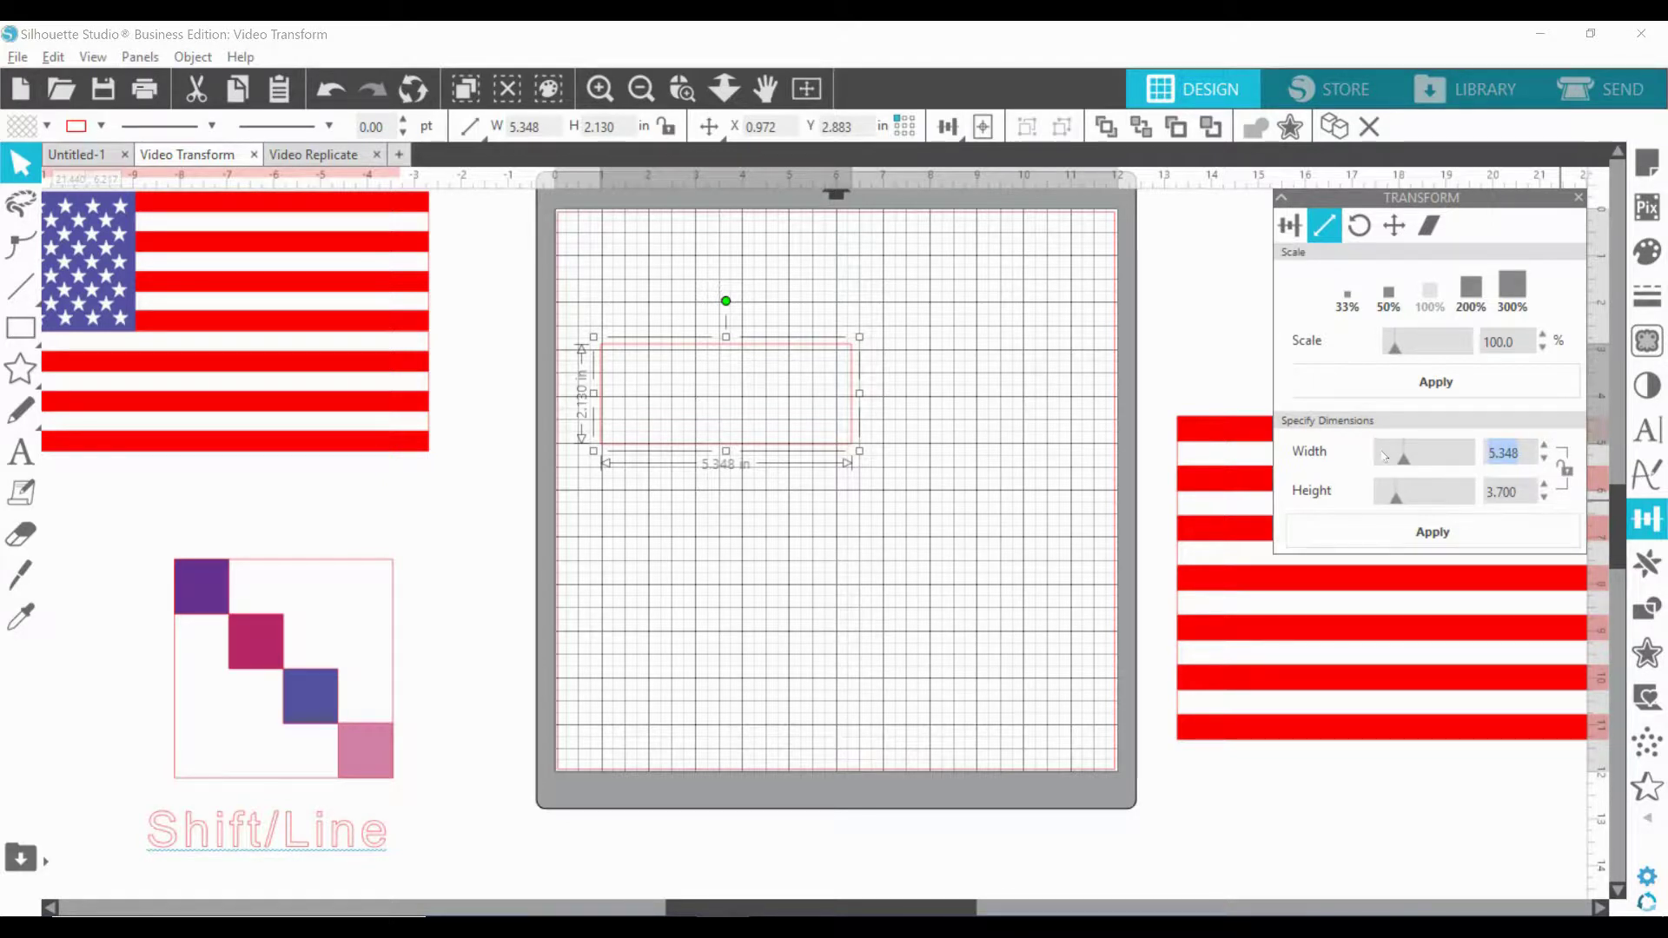
type("5.2")
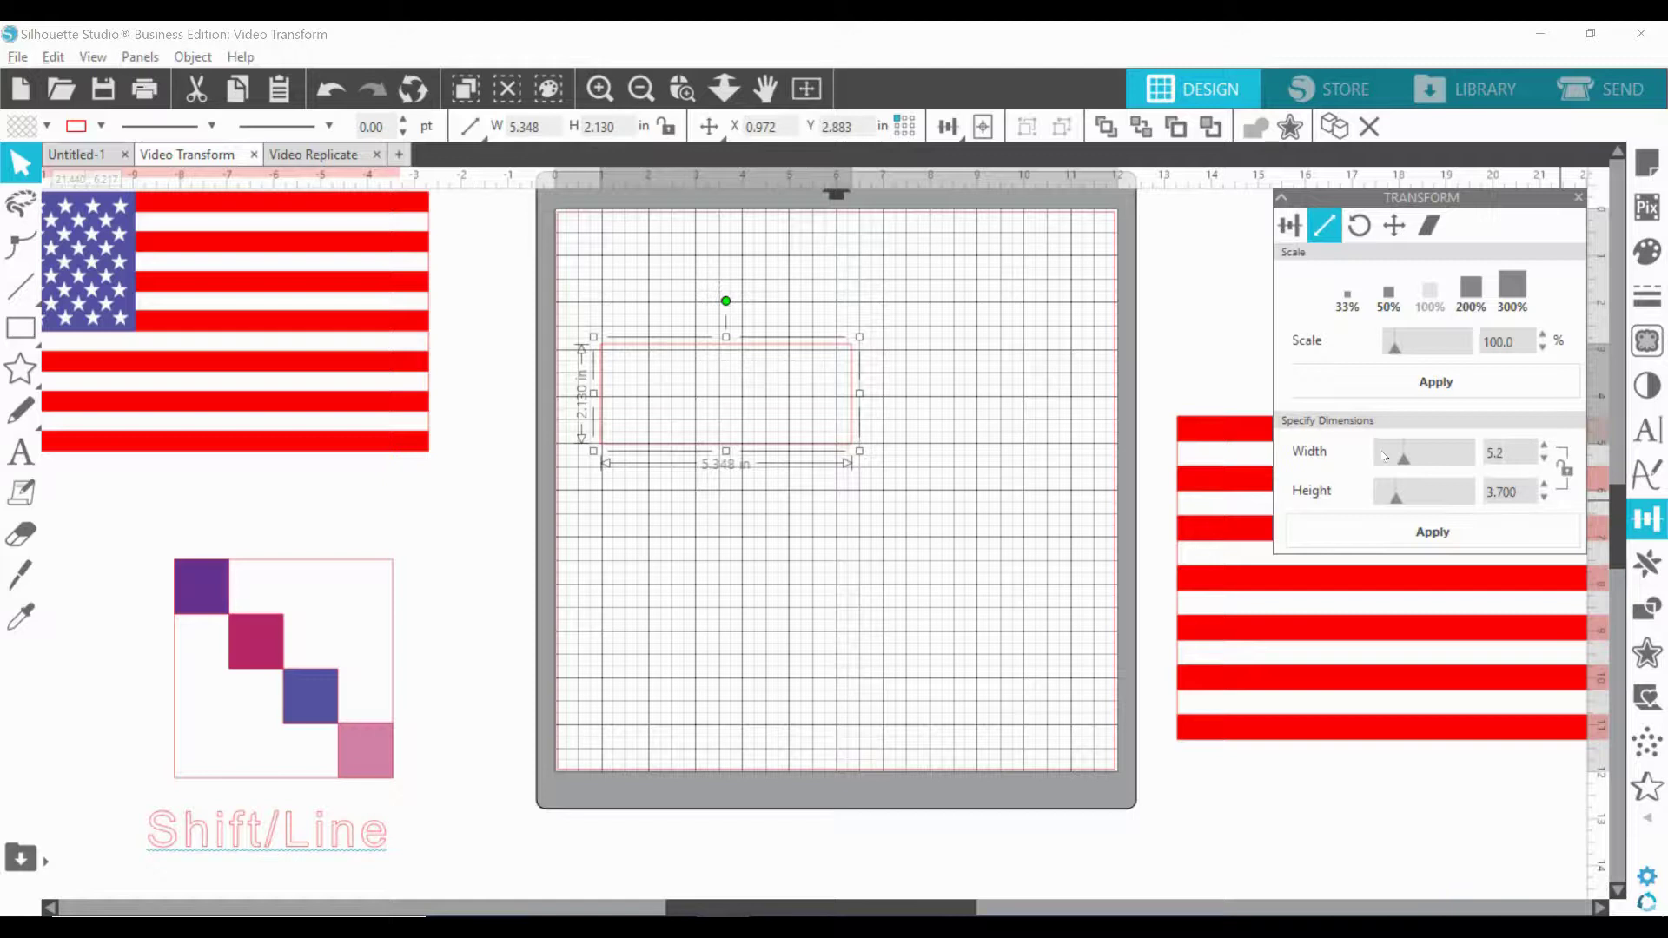
left_click(1433, 528)
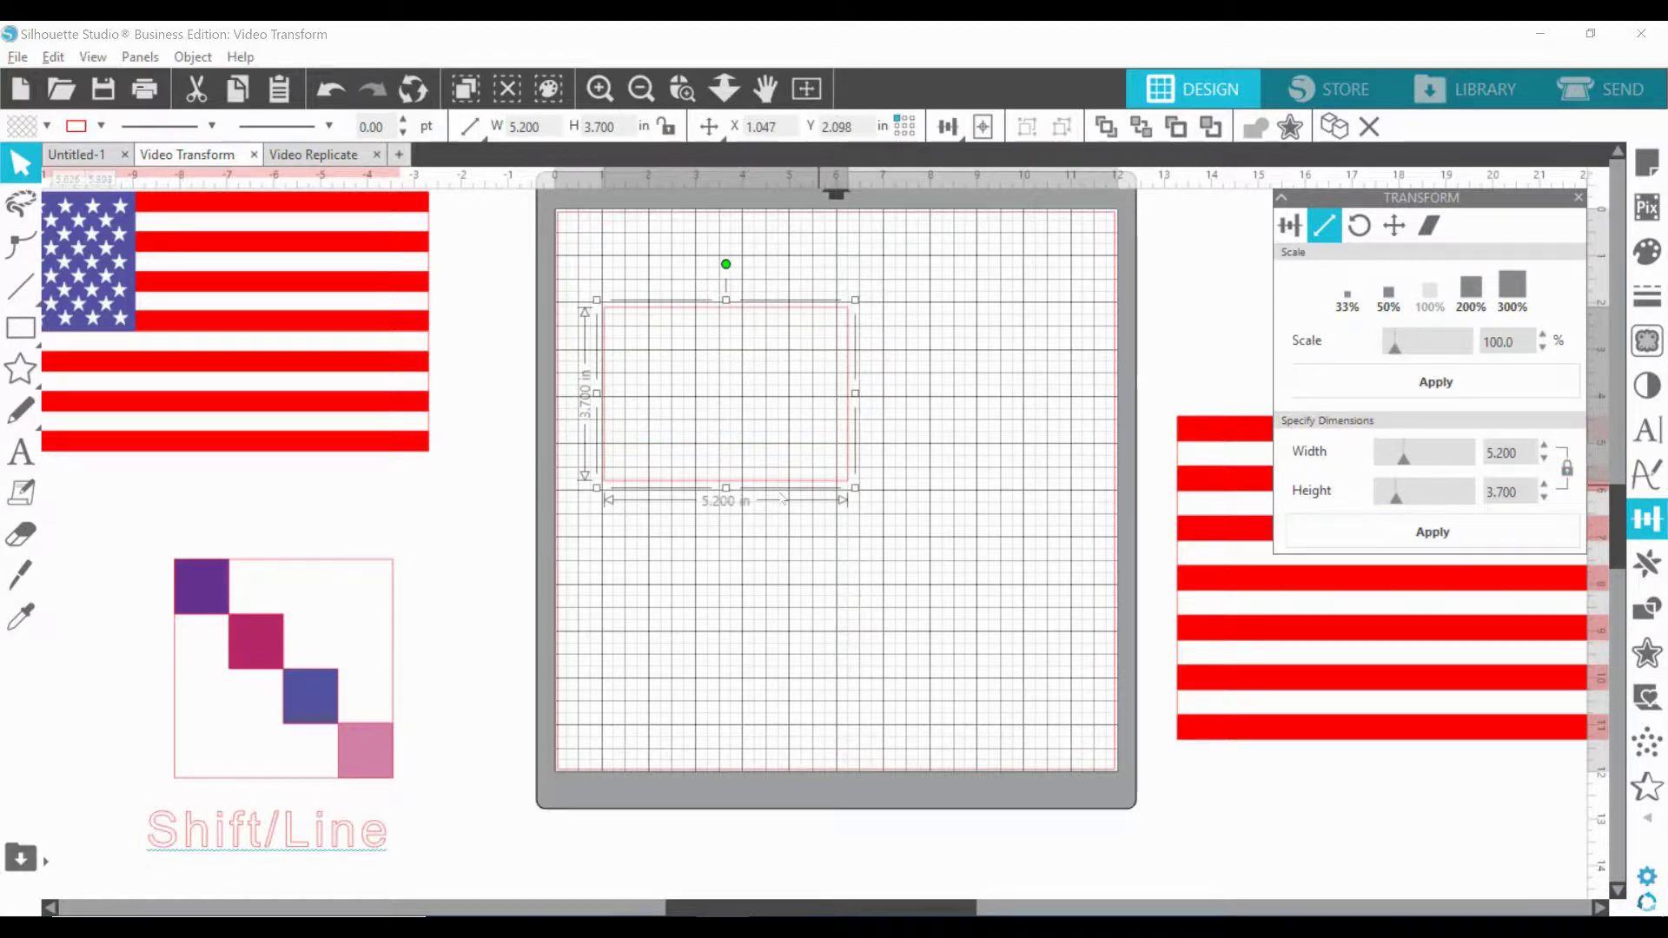
left_click_drag(645, 436, 551, 863)
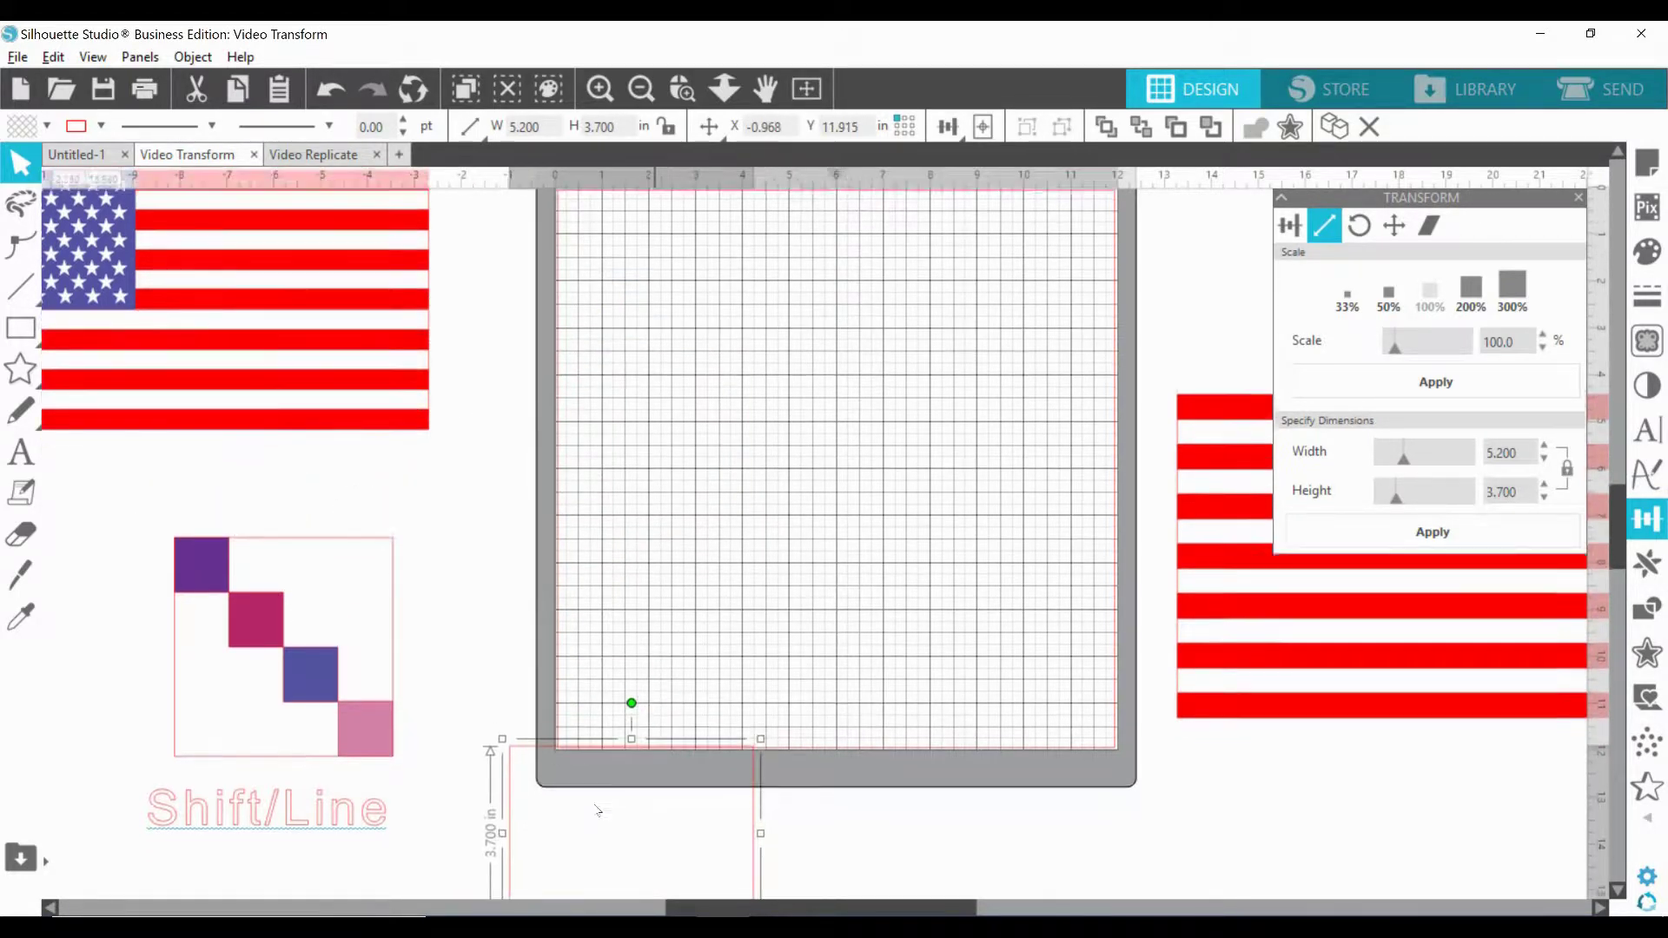
Draw an adjustable star shape about 3.03 in wide on the upper left part of the mat.
mouse_move(20, 368)
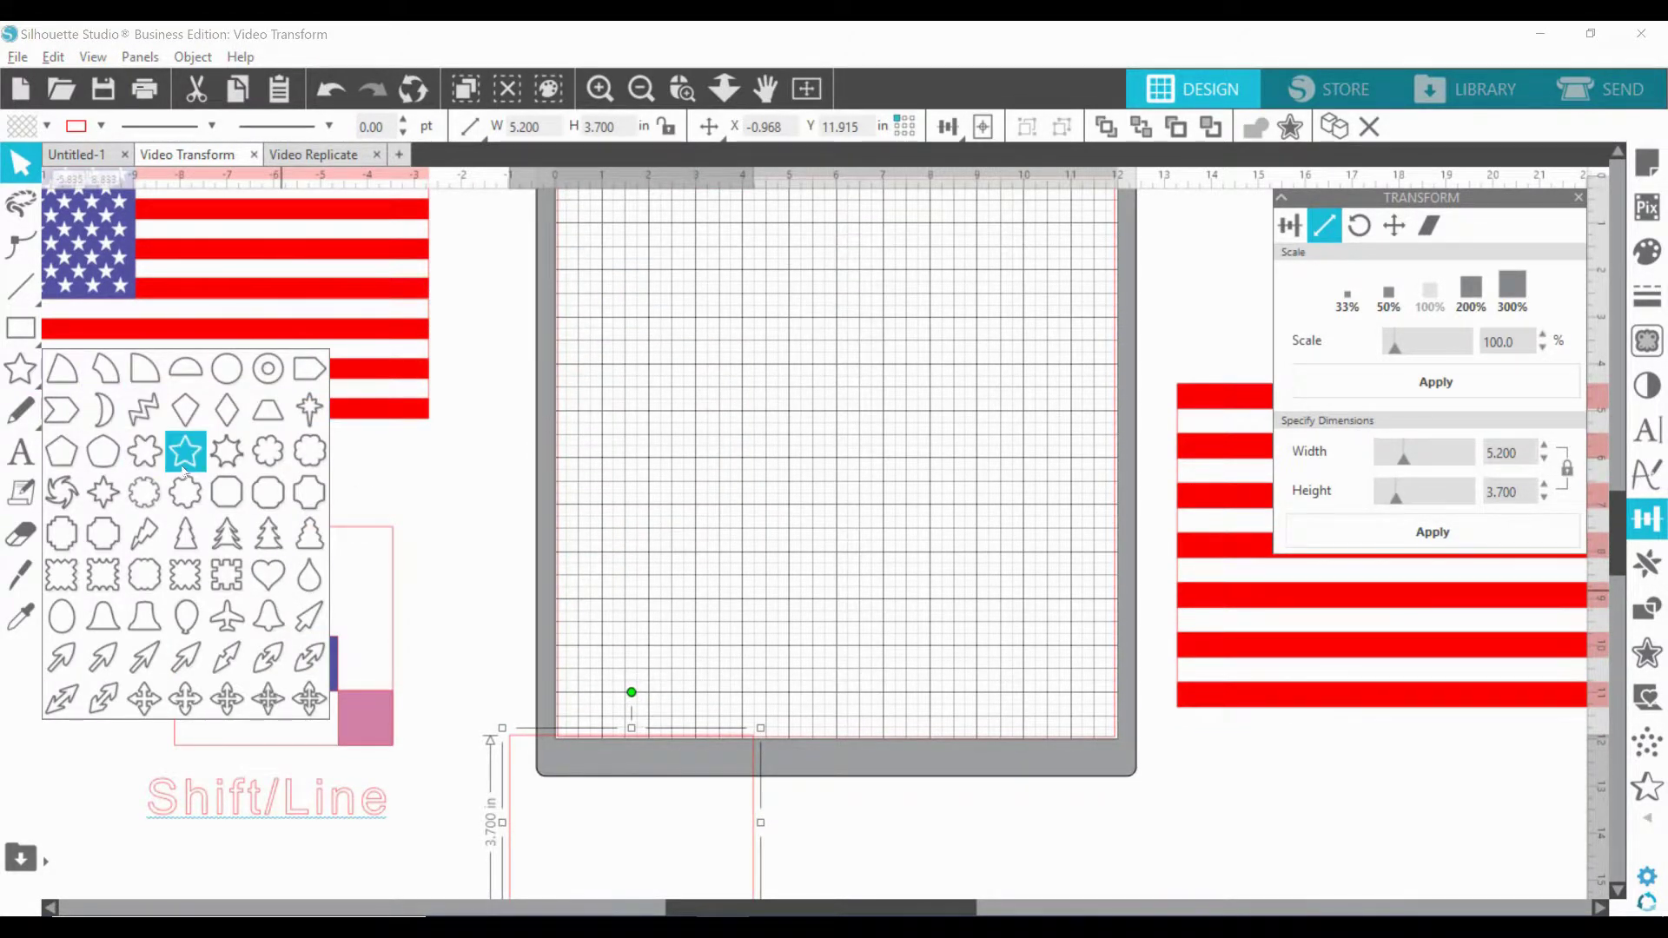
left_click(152, 459)
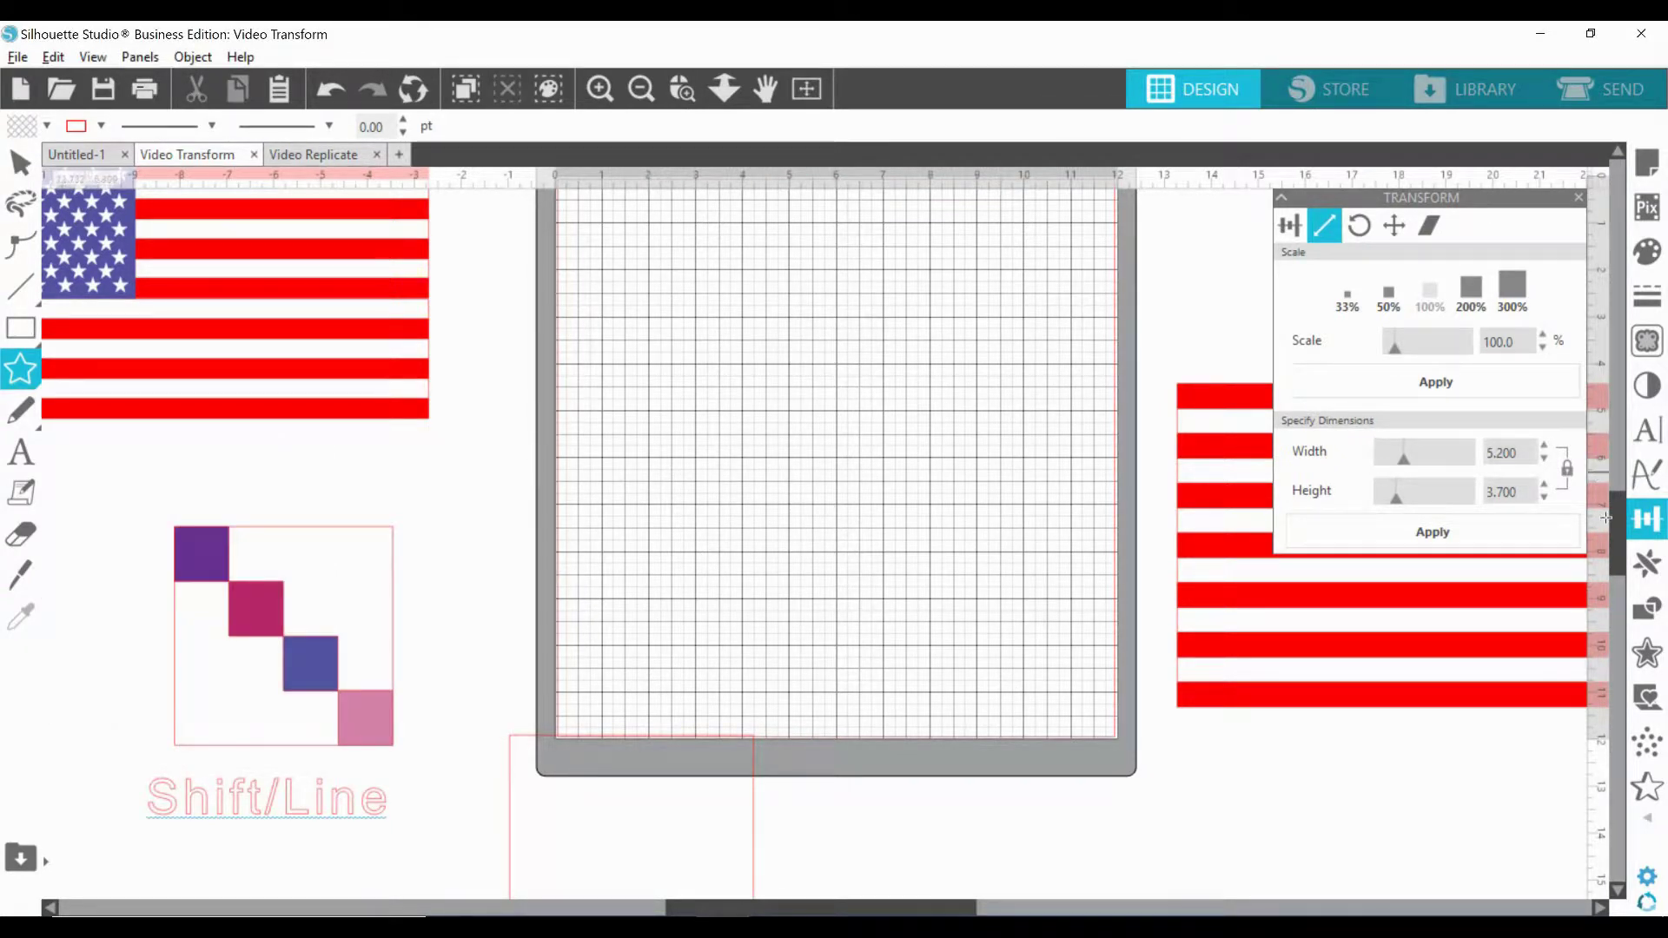
scroll(1619, 514, "up", 3)
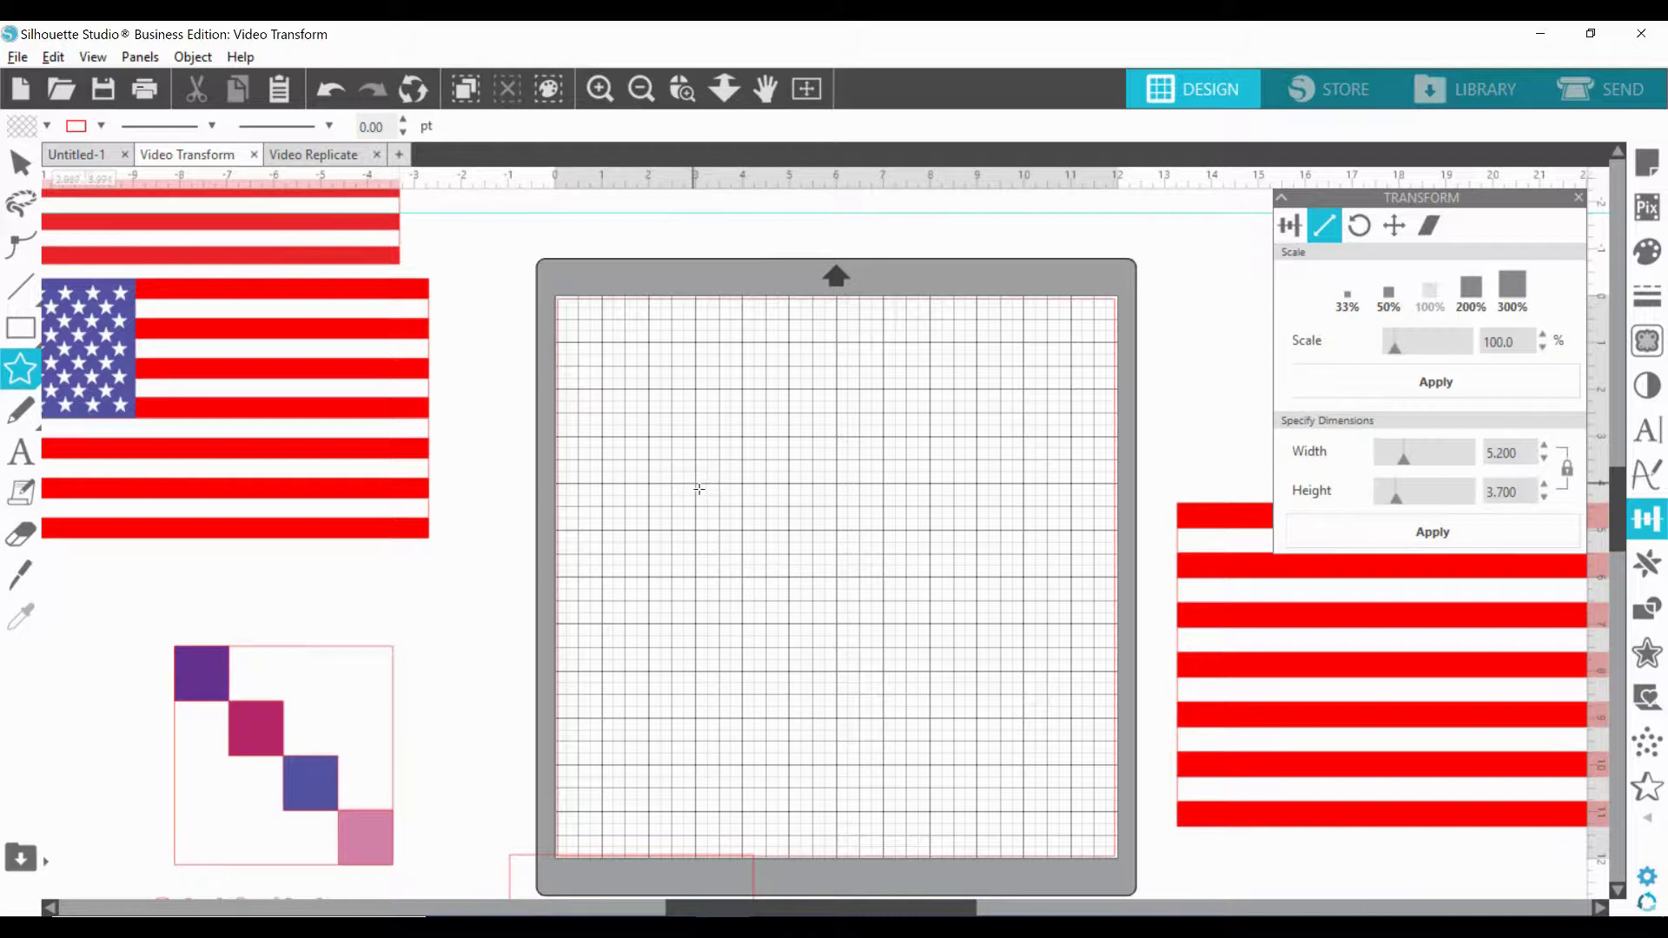
left_click_drag(701, 489, 695, 409)
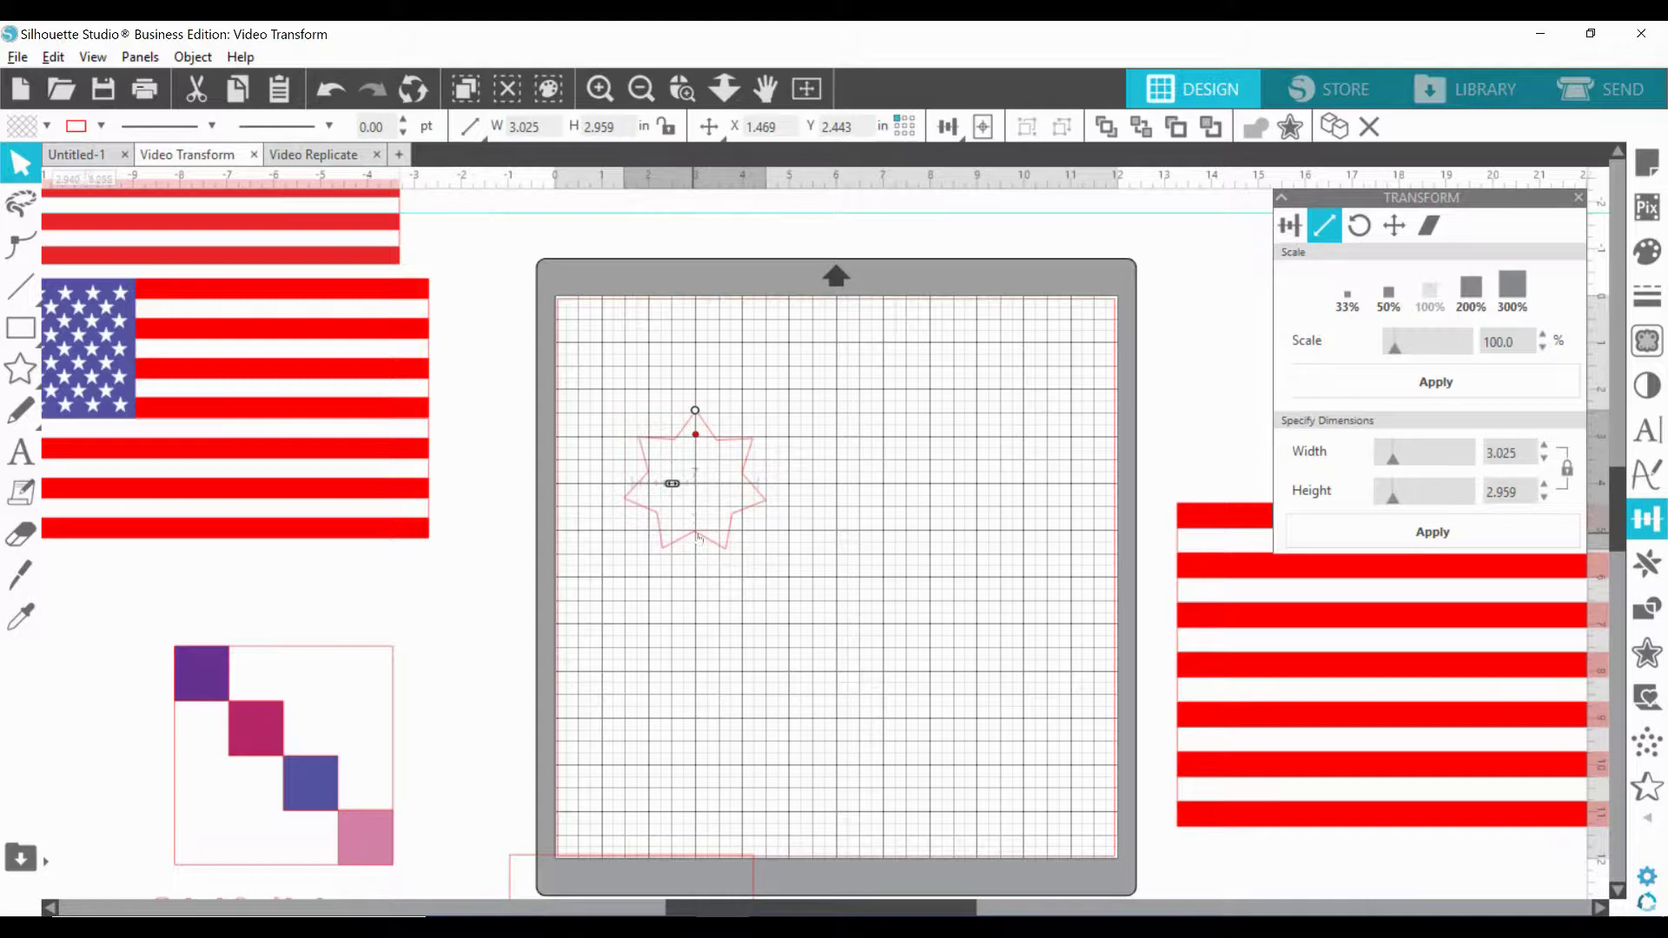
left_click_drag(708, 536, 710, 532)
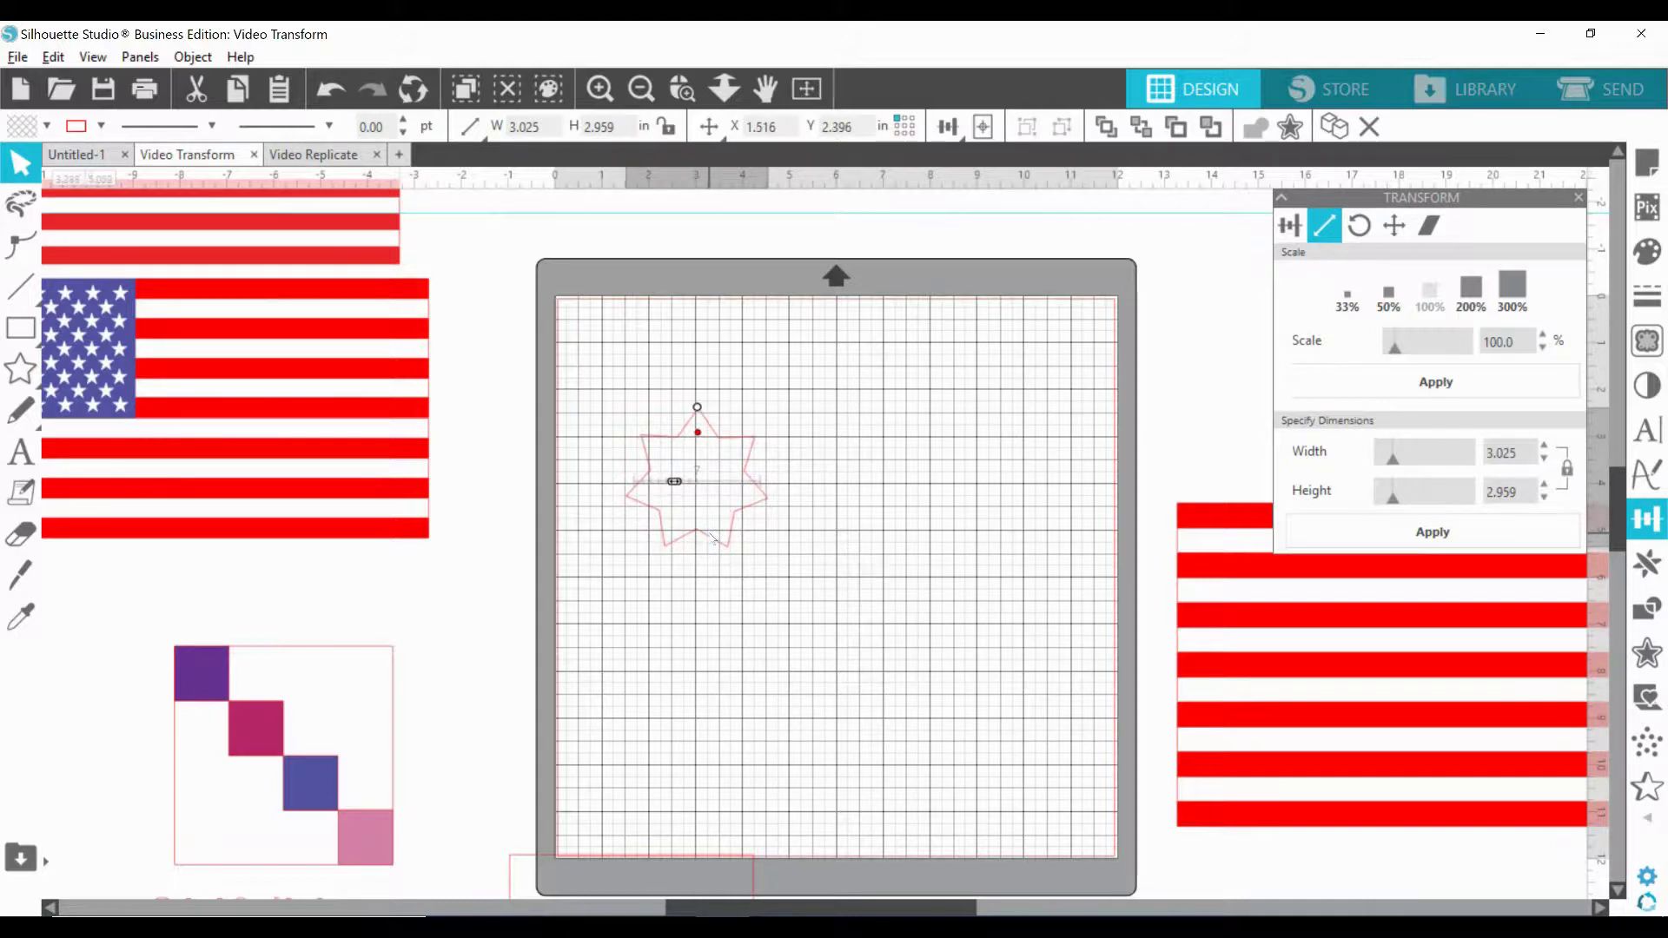
Adjust the star's tip until one point stands straight up, keeping the star about 3.03 in wide.
left_click(604, 92)
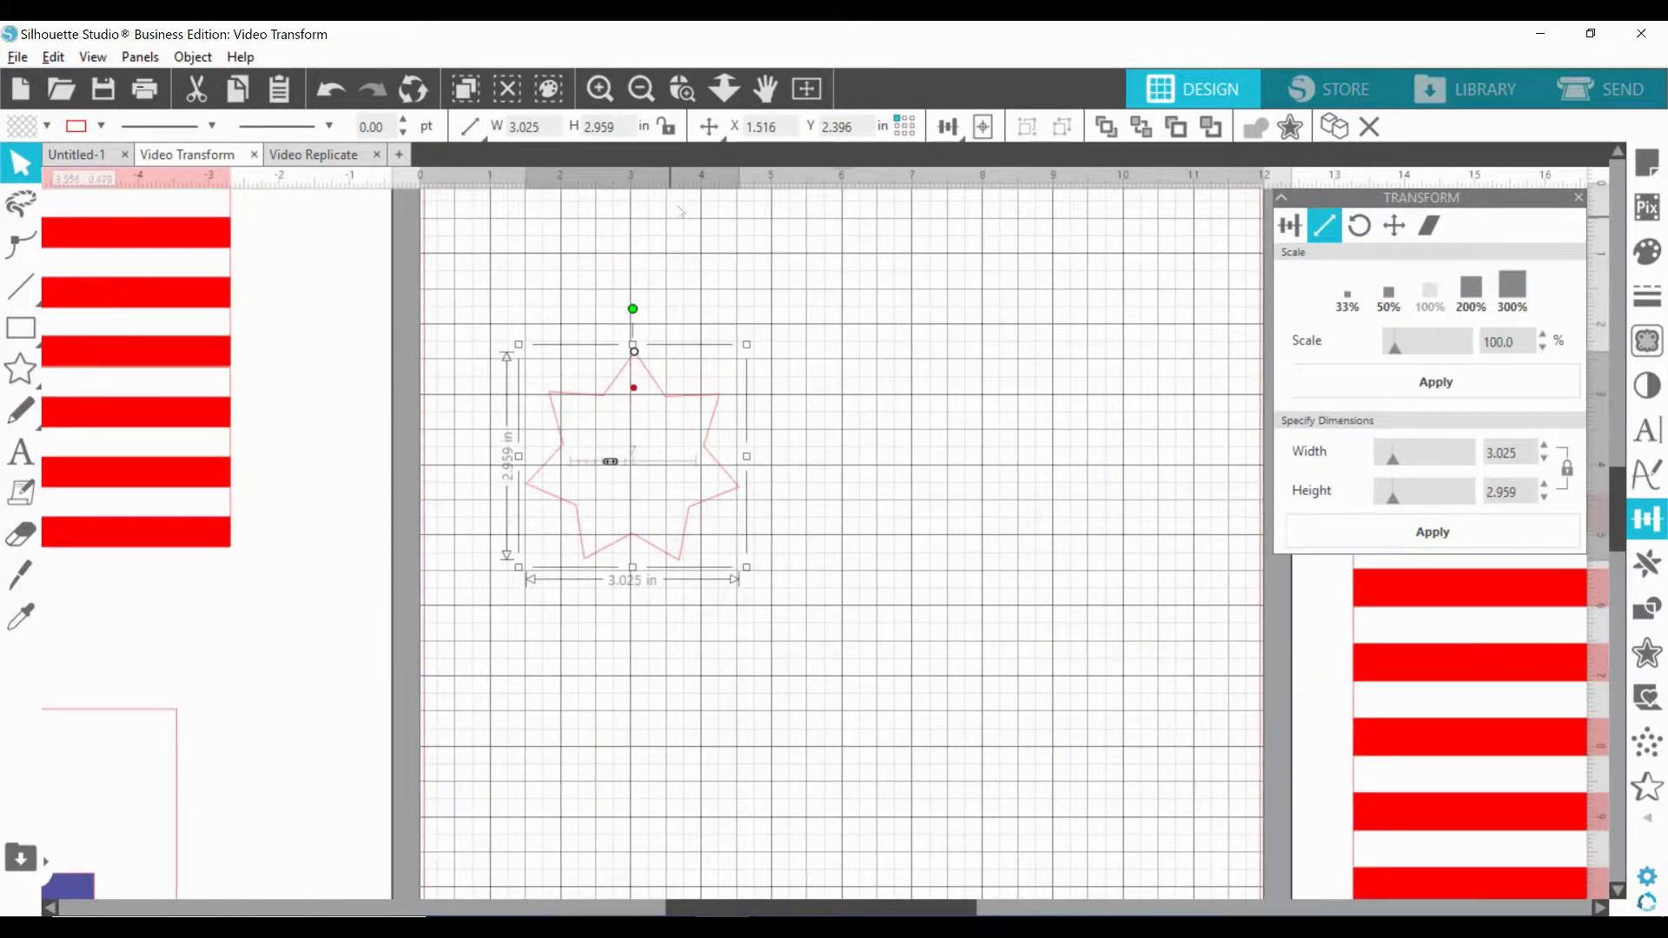
left_click_drag(638, 363, 633, 351)
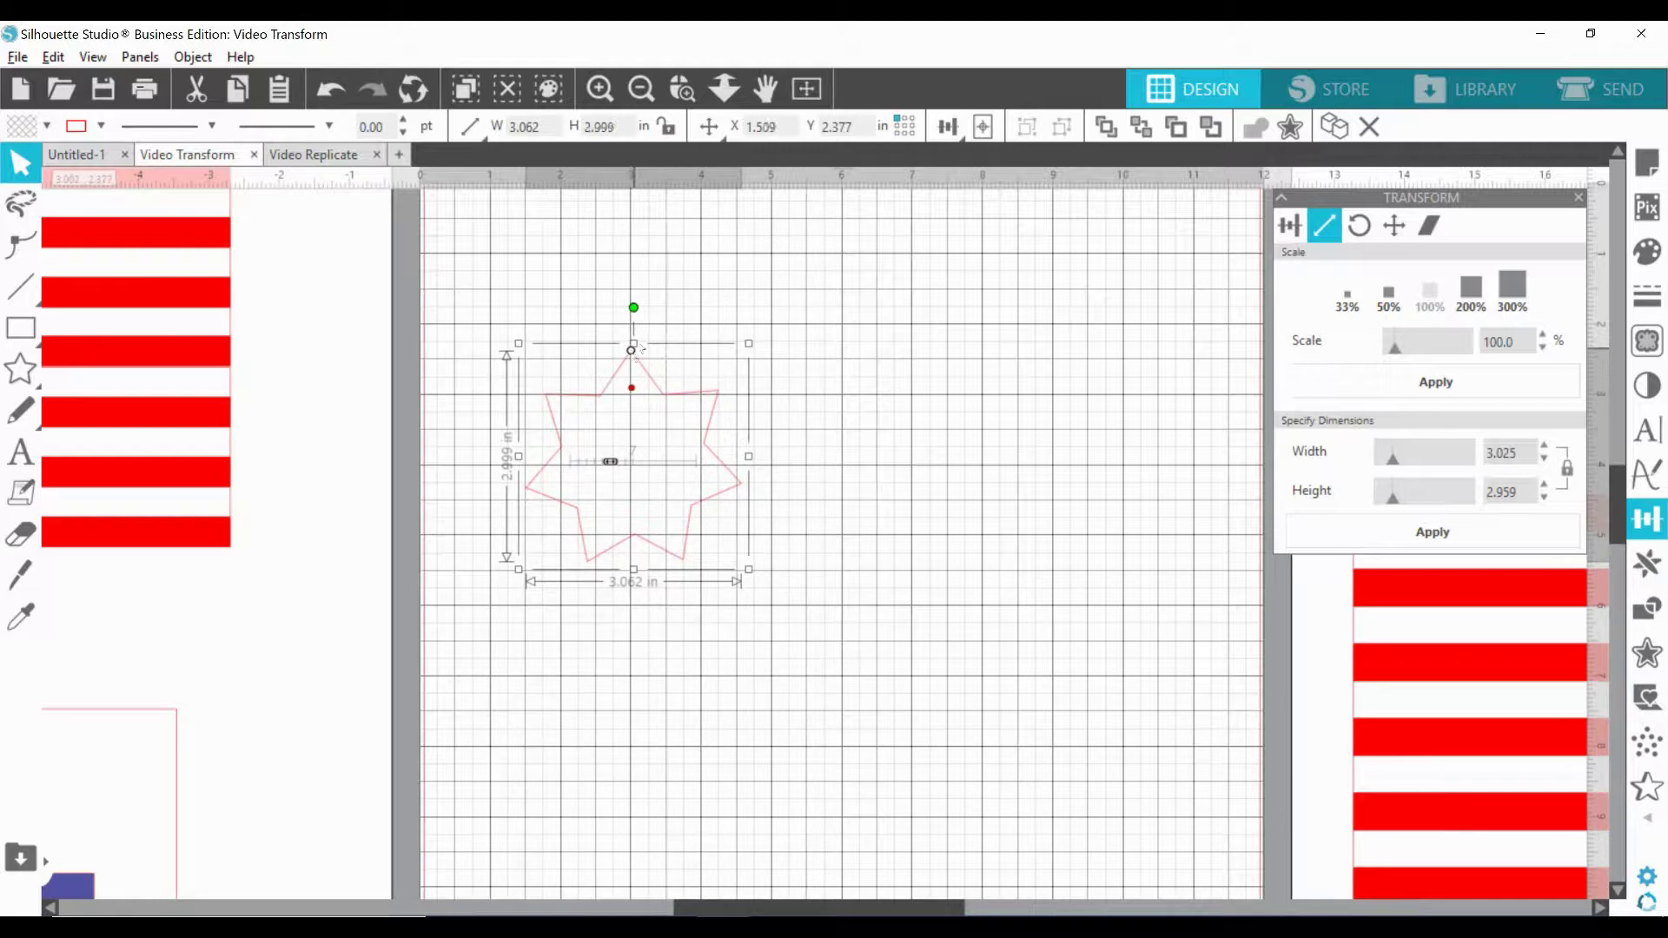
left_click_drag(669, 551, 662, 547)
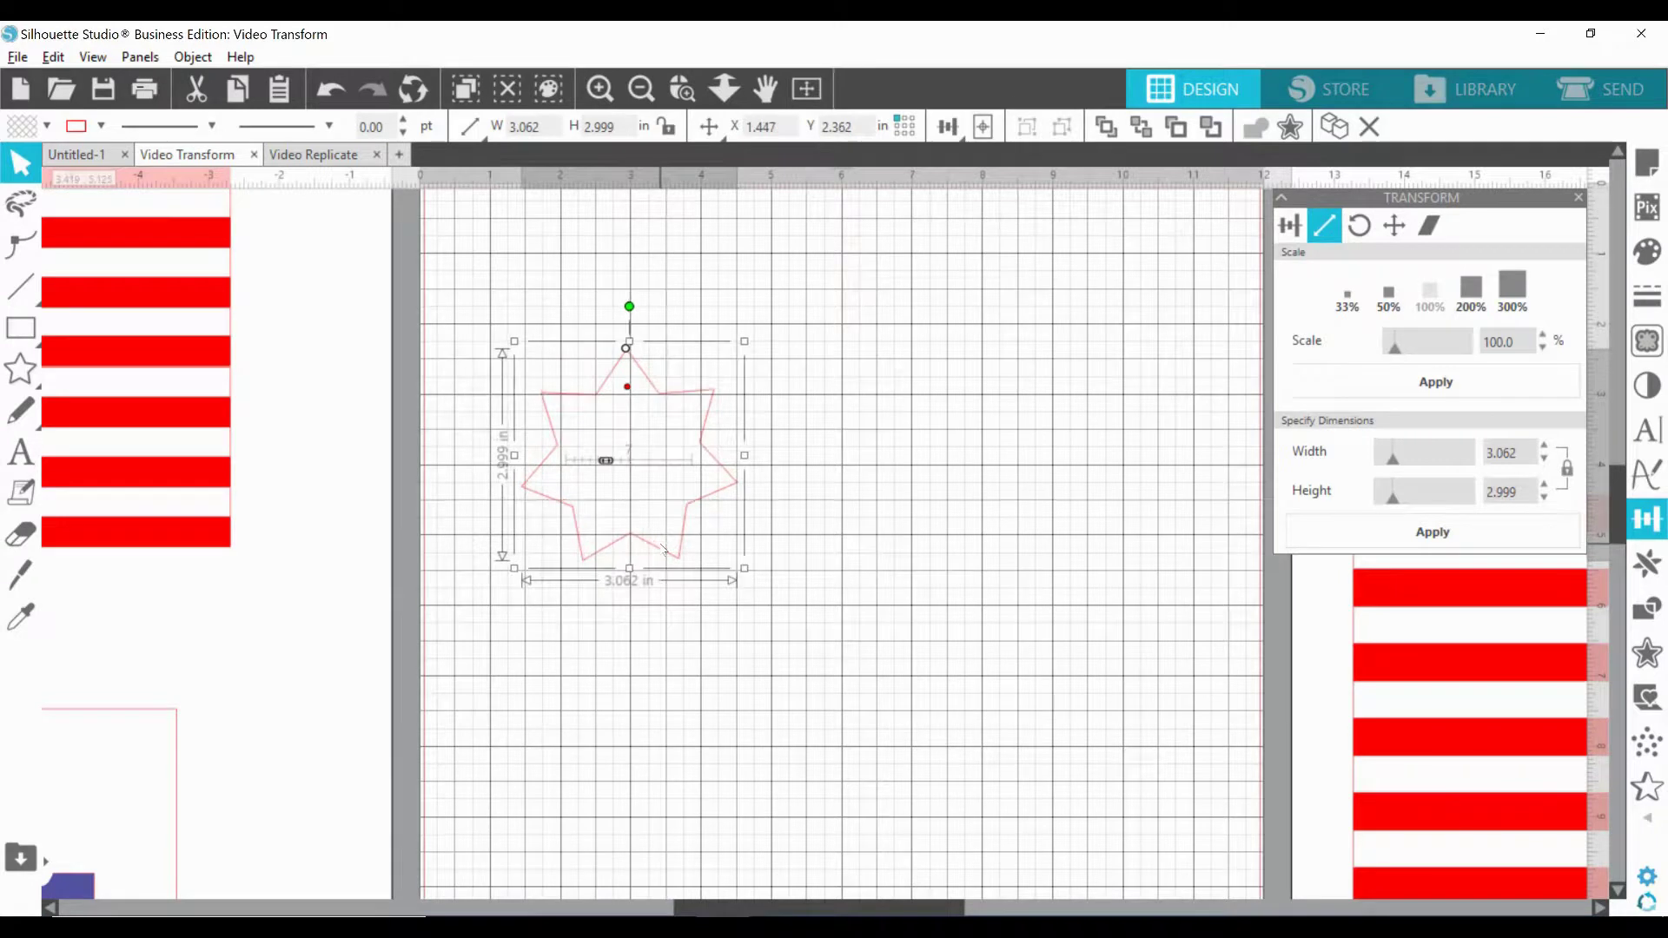
left_click_drag(622, 350, 631, 352)
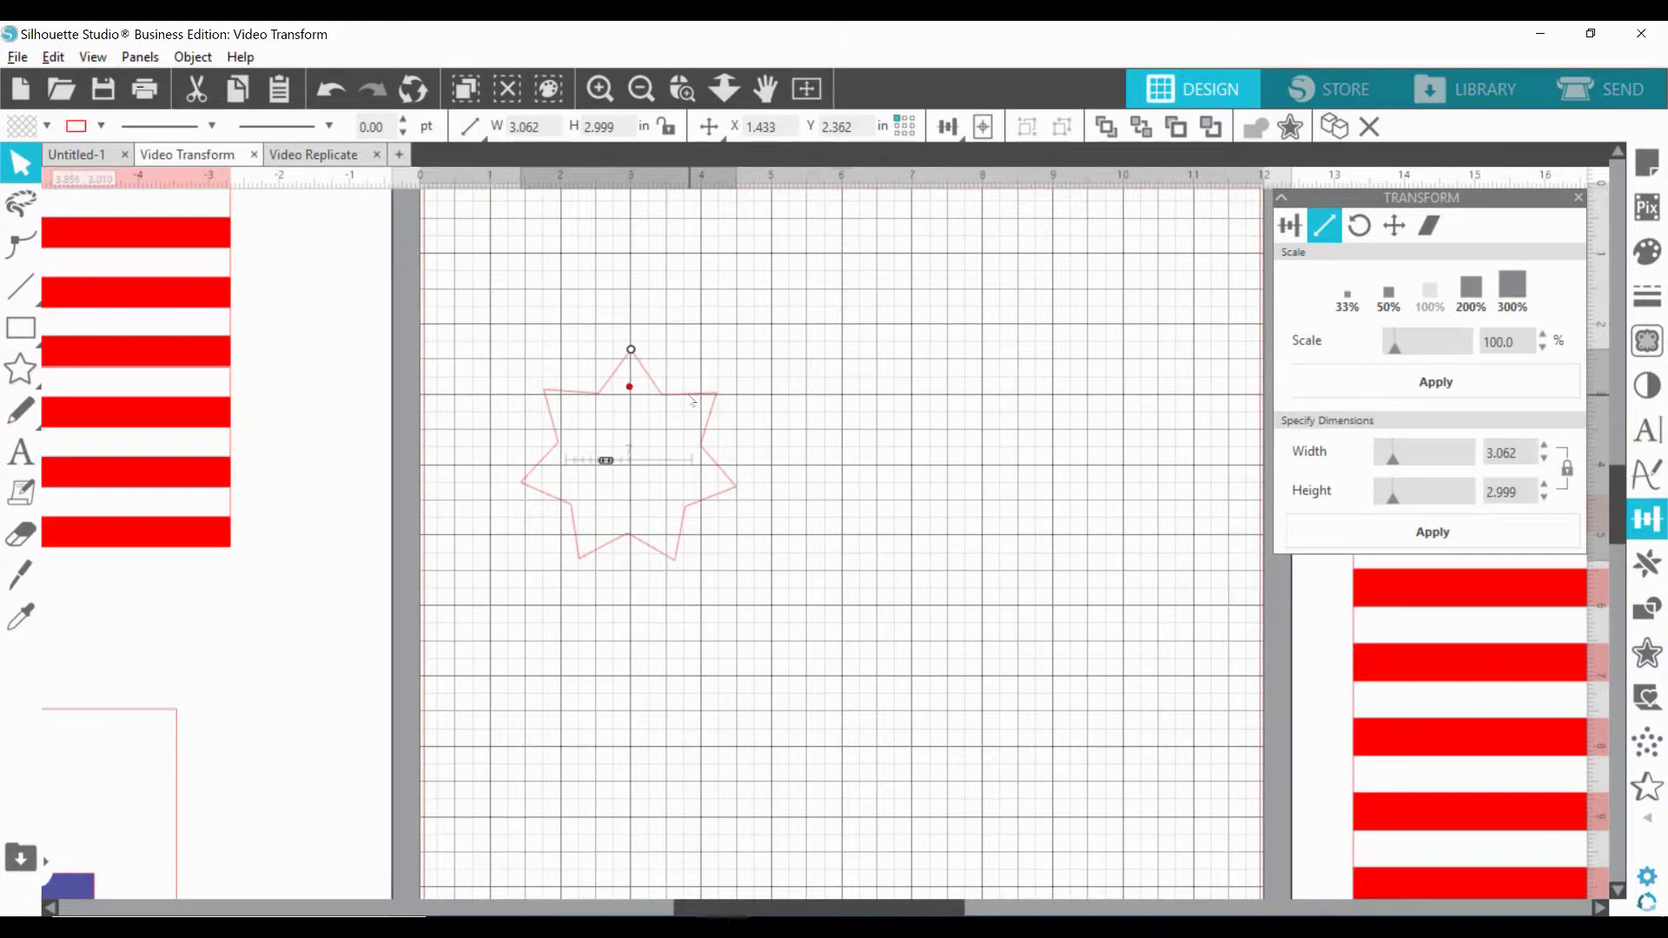
left_click_drag(637, 359, 628, 351)
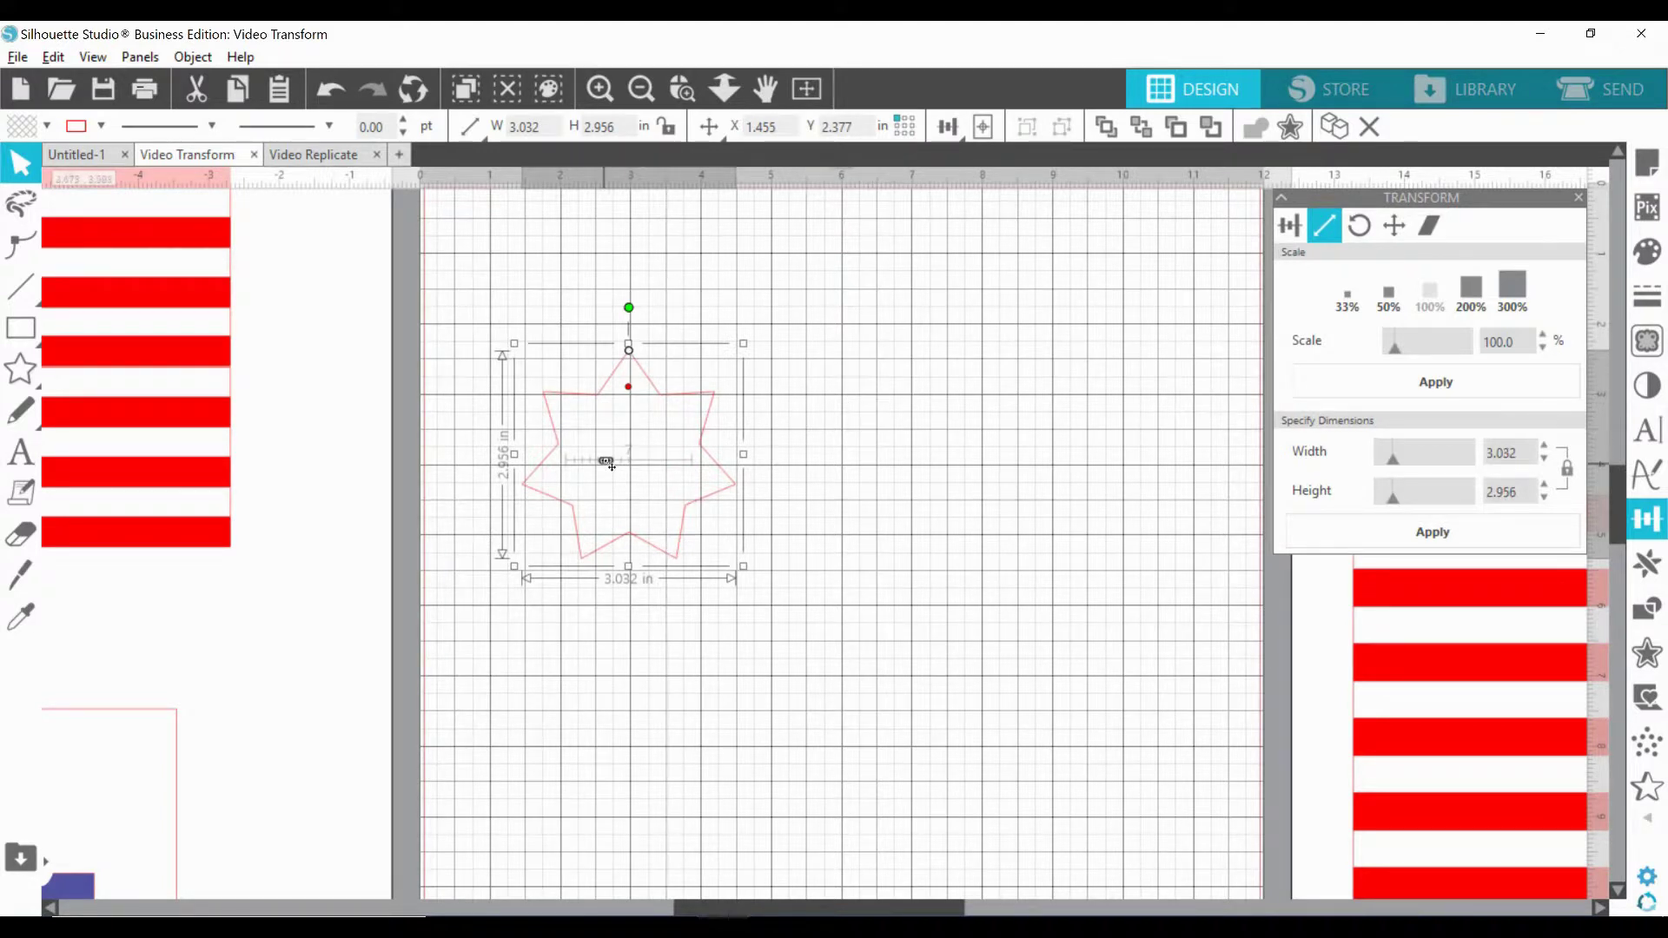
Shape the star into a sharp five-pointed star with deeper inner corners and convert it to a path.
left_click_drag(605, 460, 590, 460)
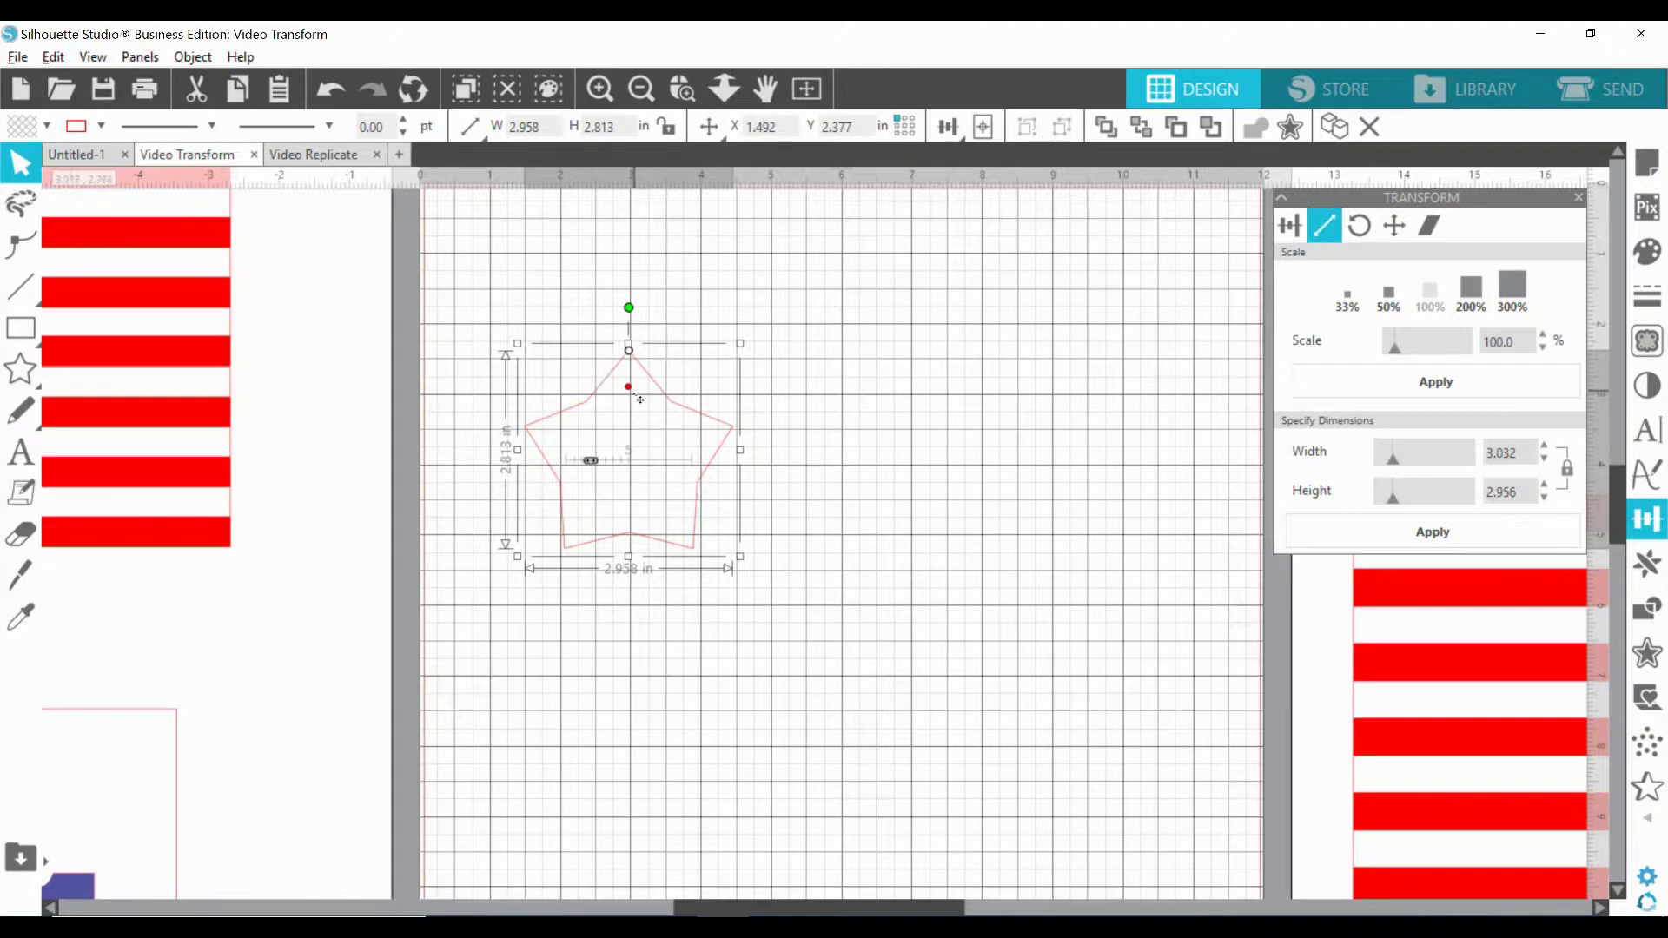
left_click_drag(628, 387, 628, 418)
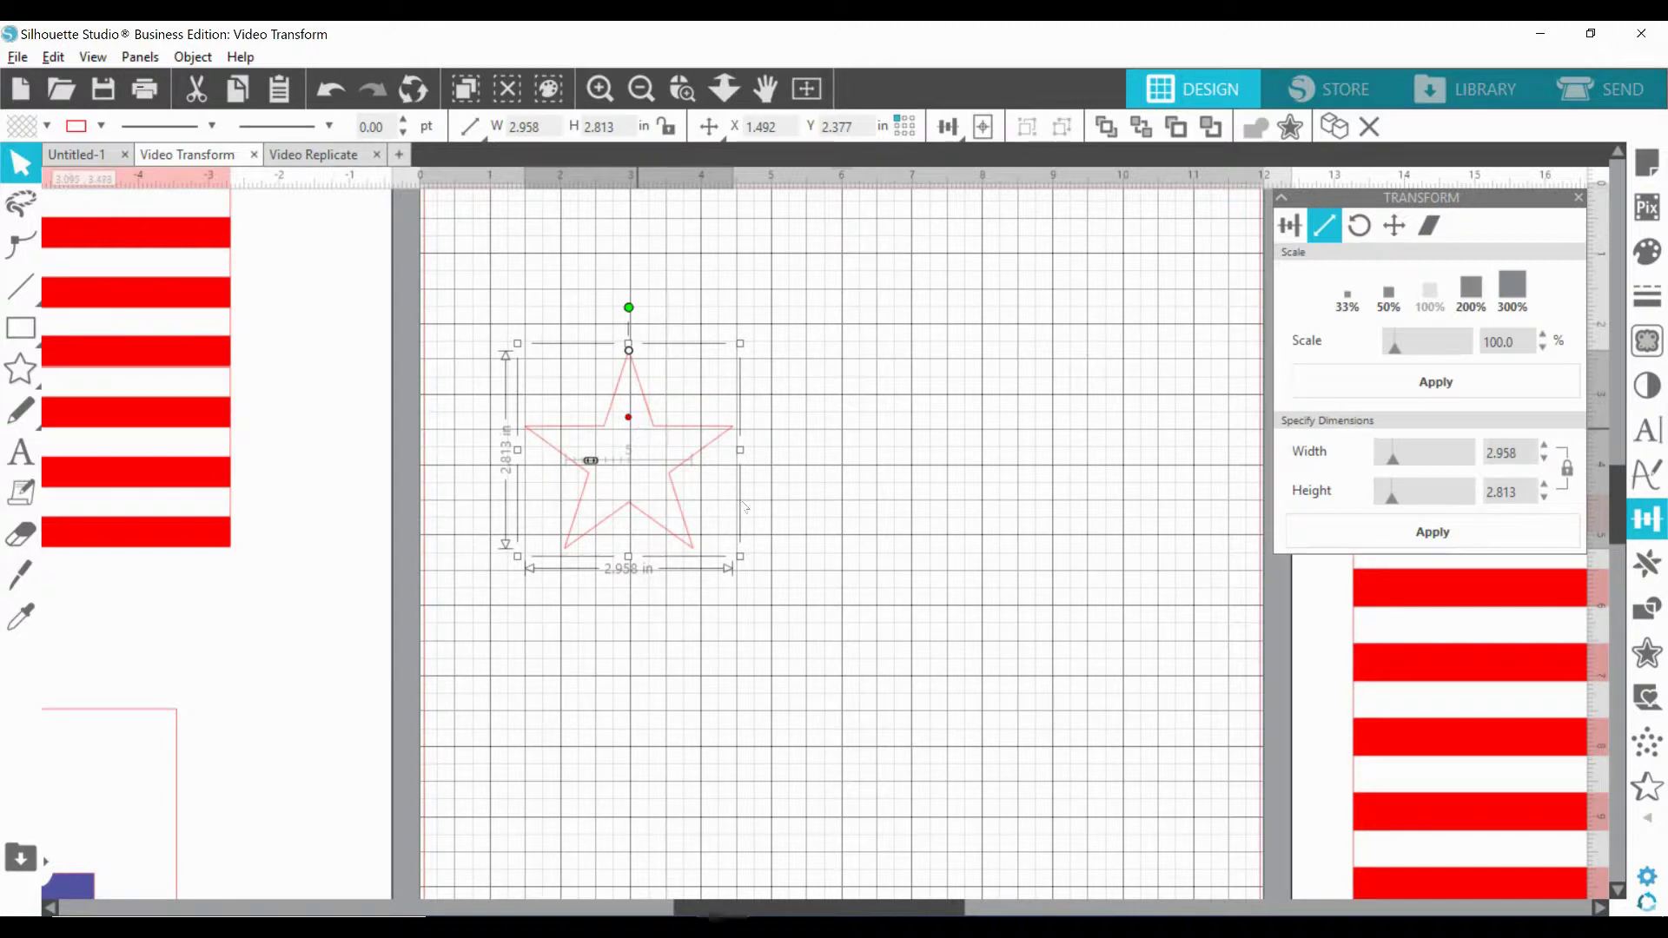
right_click(682, 477)
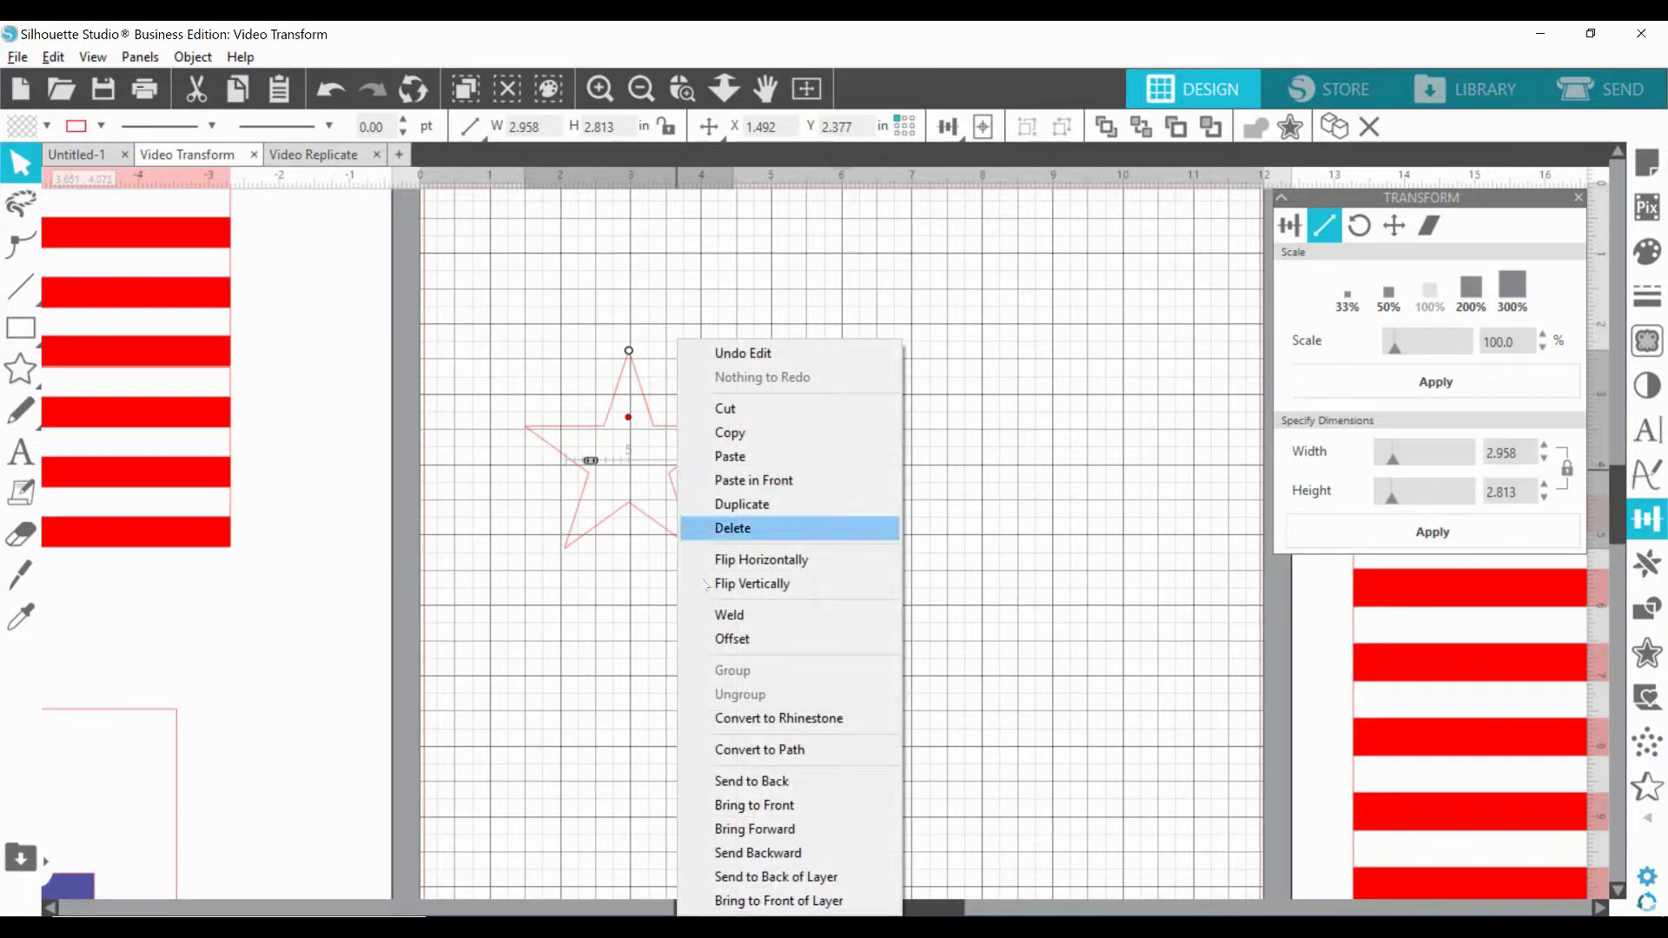
left_click(812, 749)
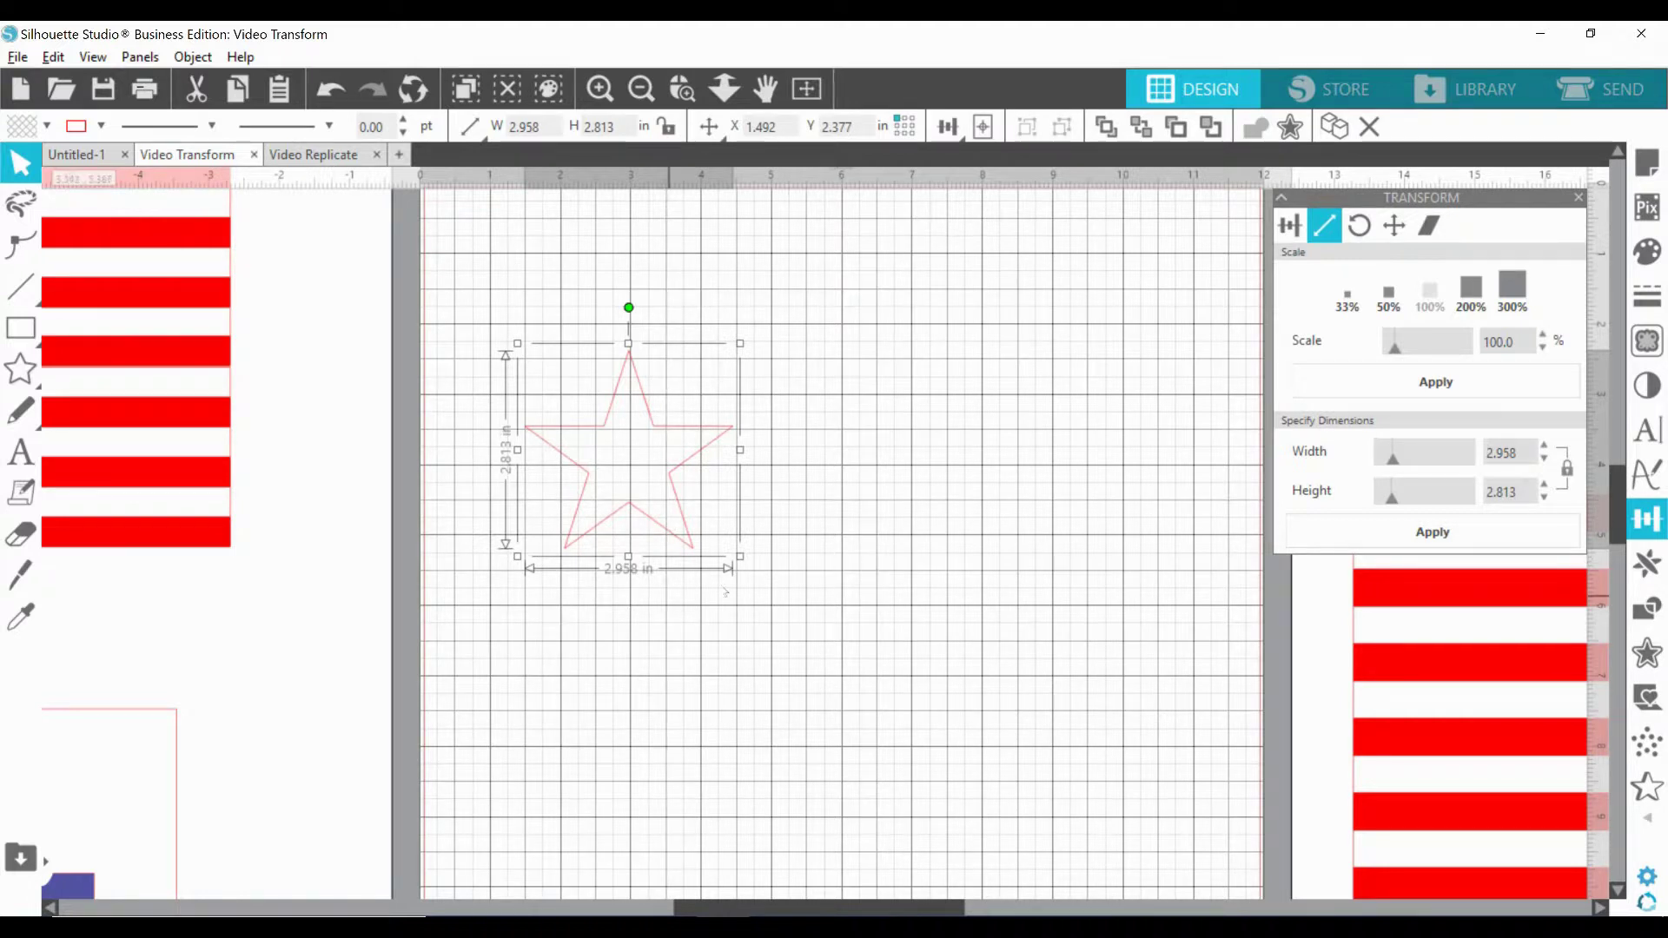
Set the star's width and height to 0.42 in and shift it slightly up and left.
double_click(1515, 458)
type("4.2")
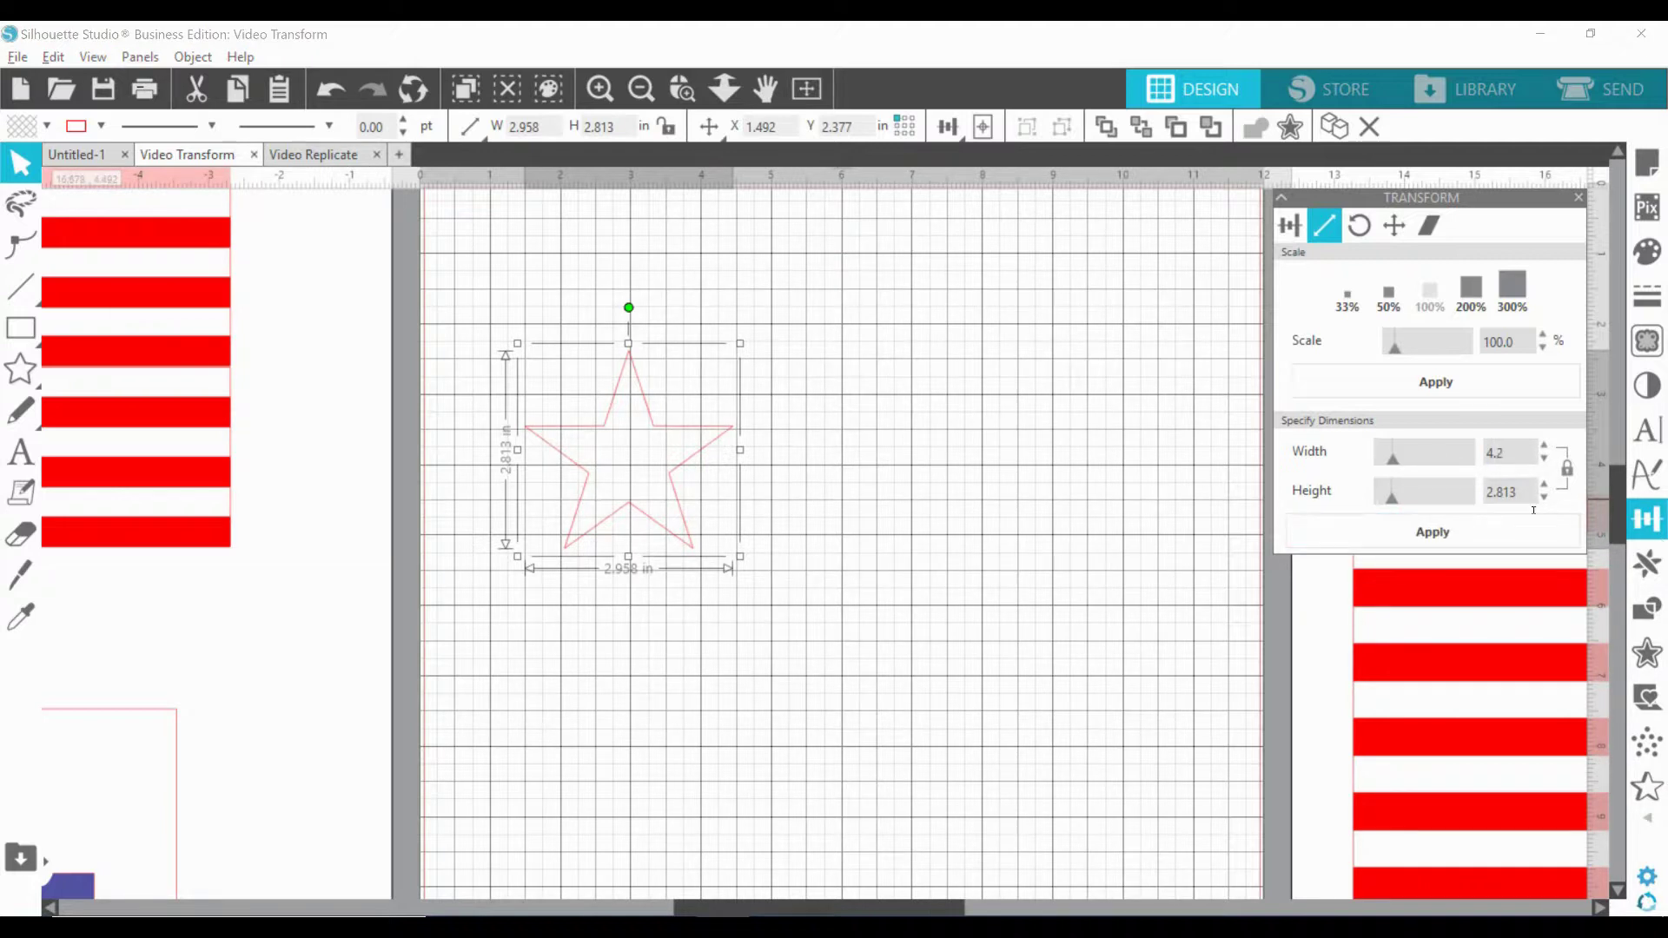
key("Return")
key("Tab")
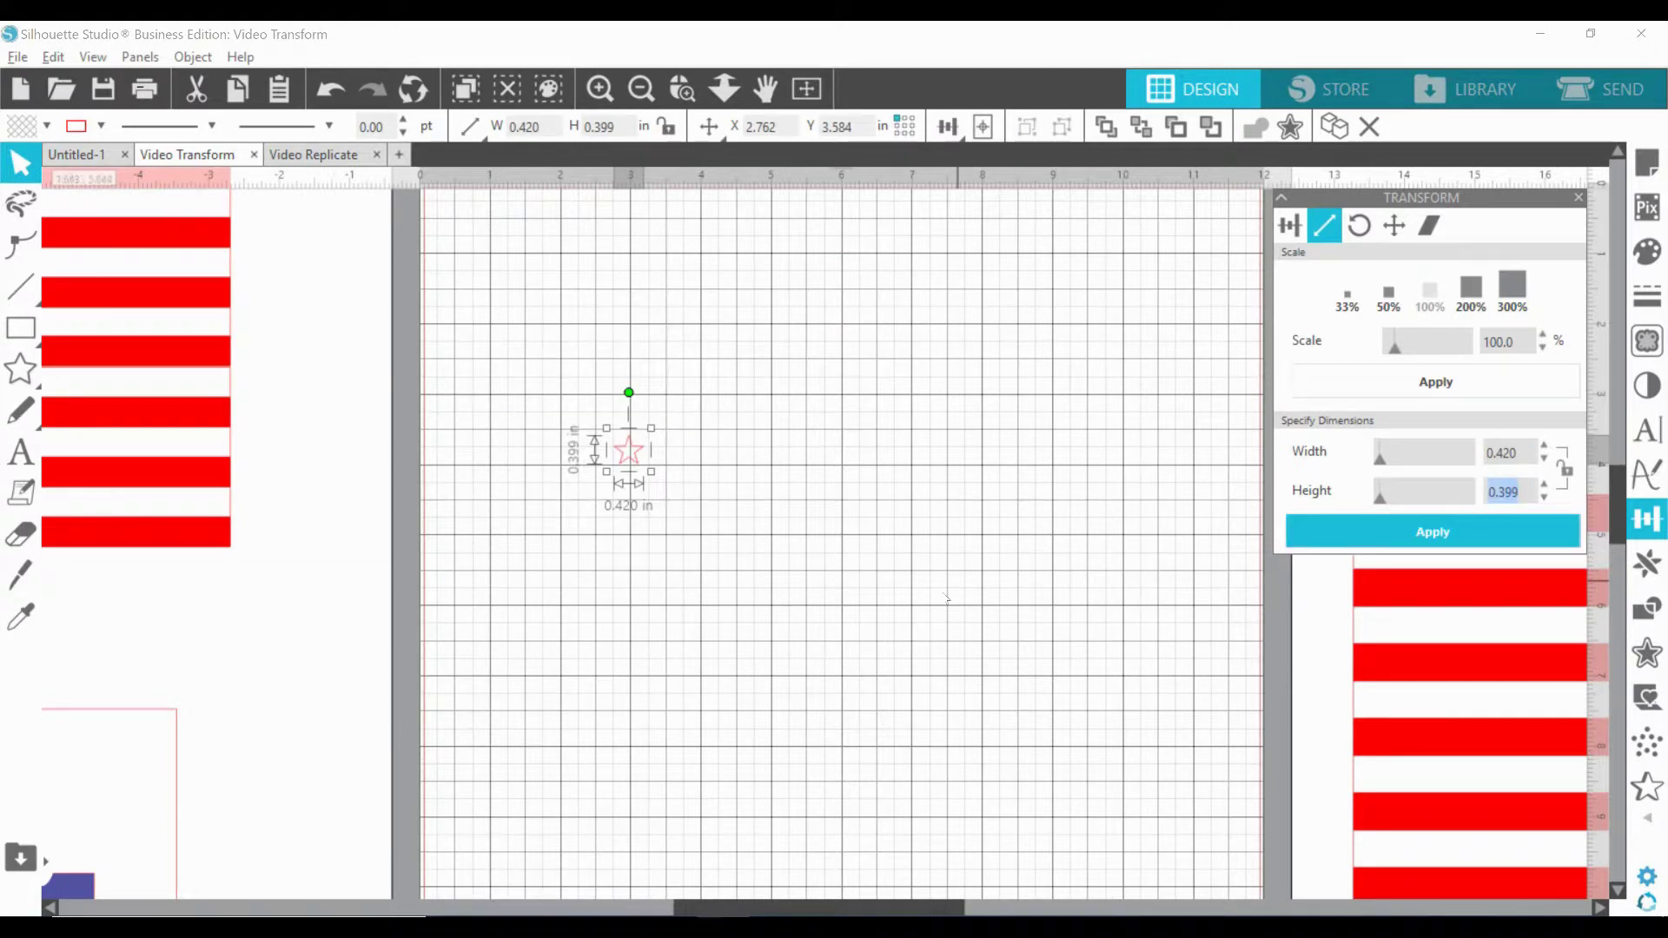
type("4.")
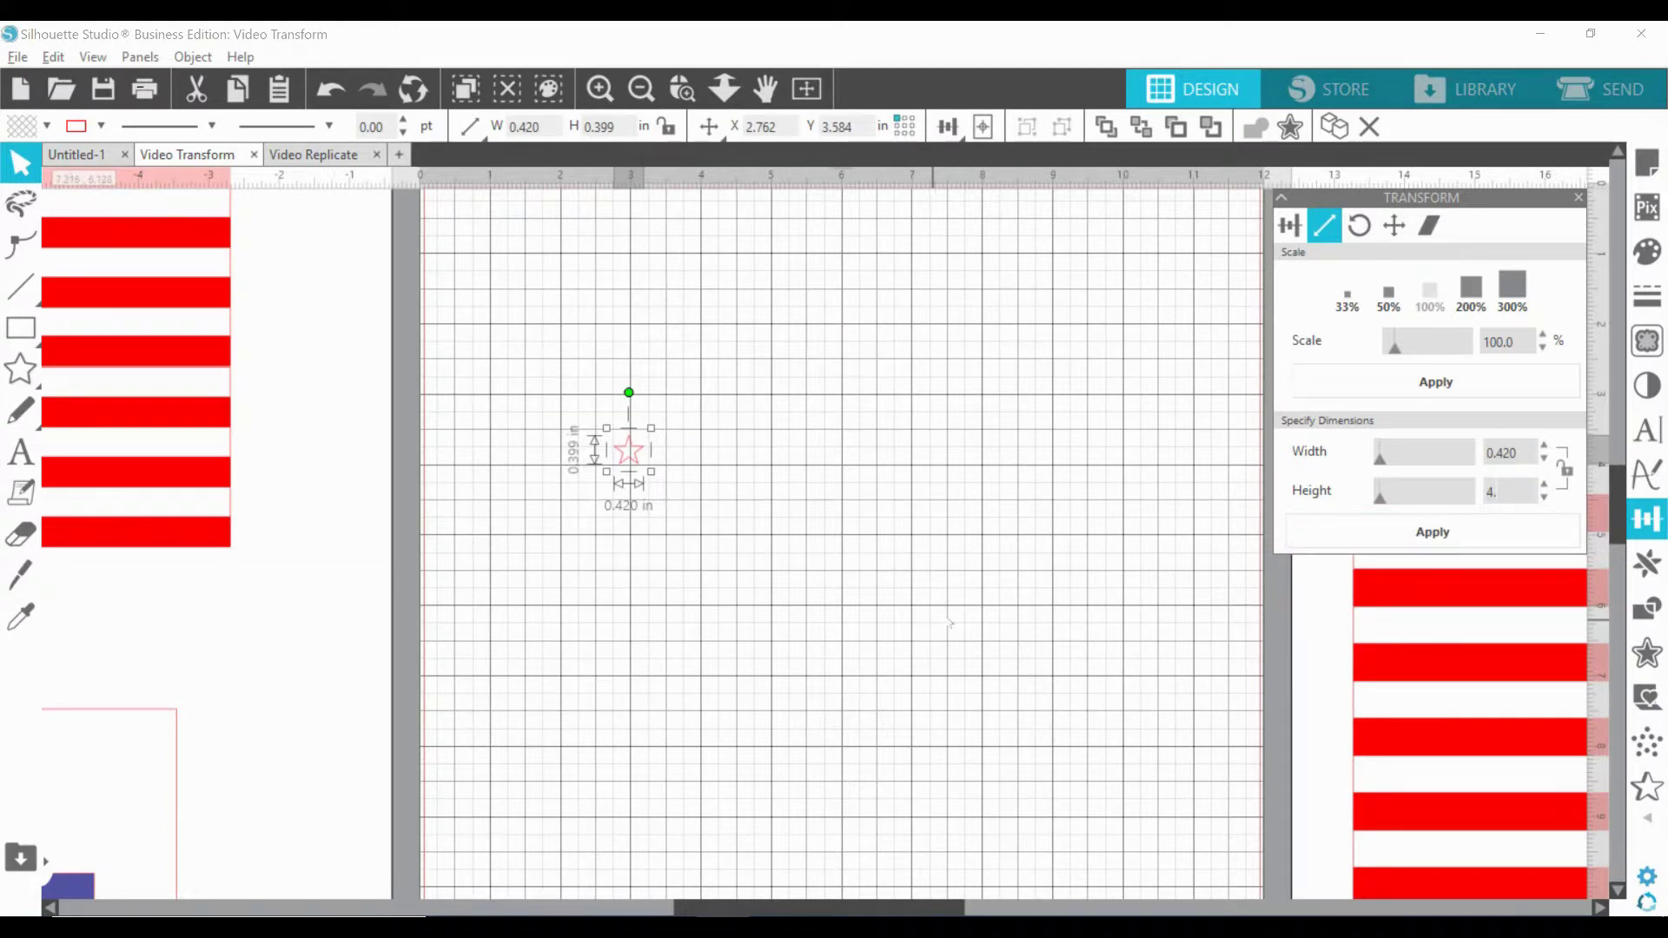
key("Return")
left_click(1516, 532)
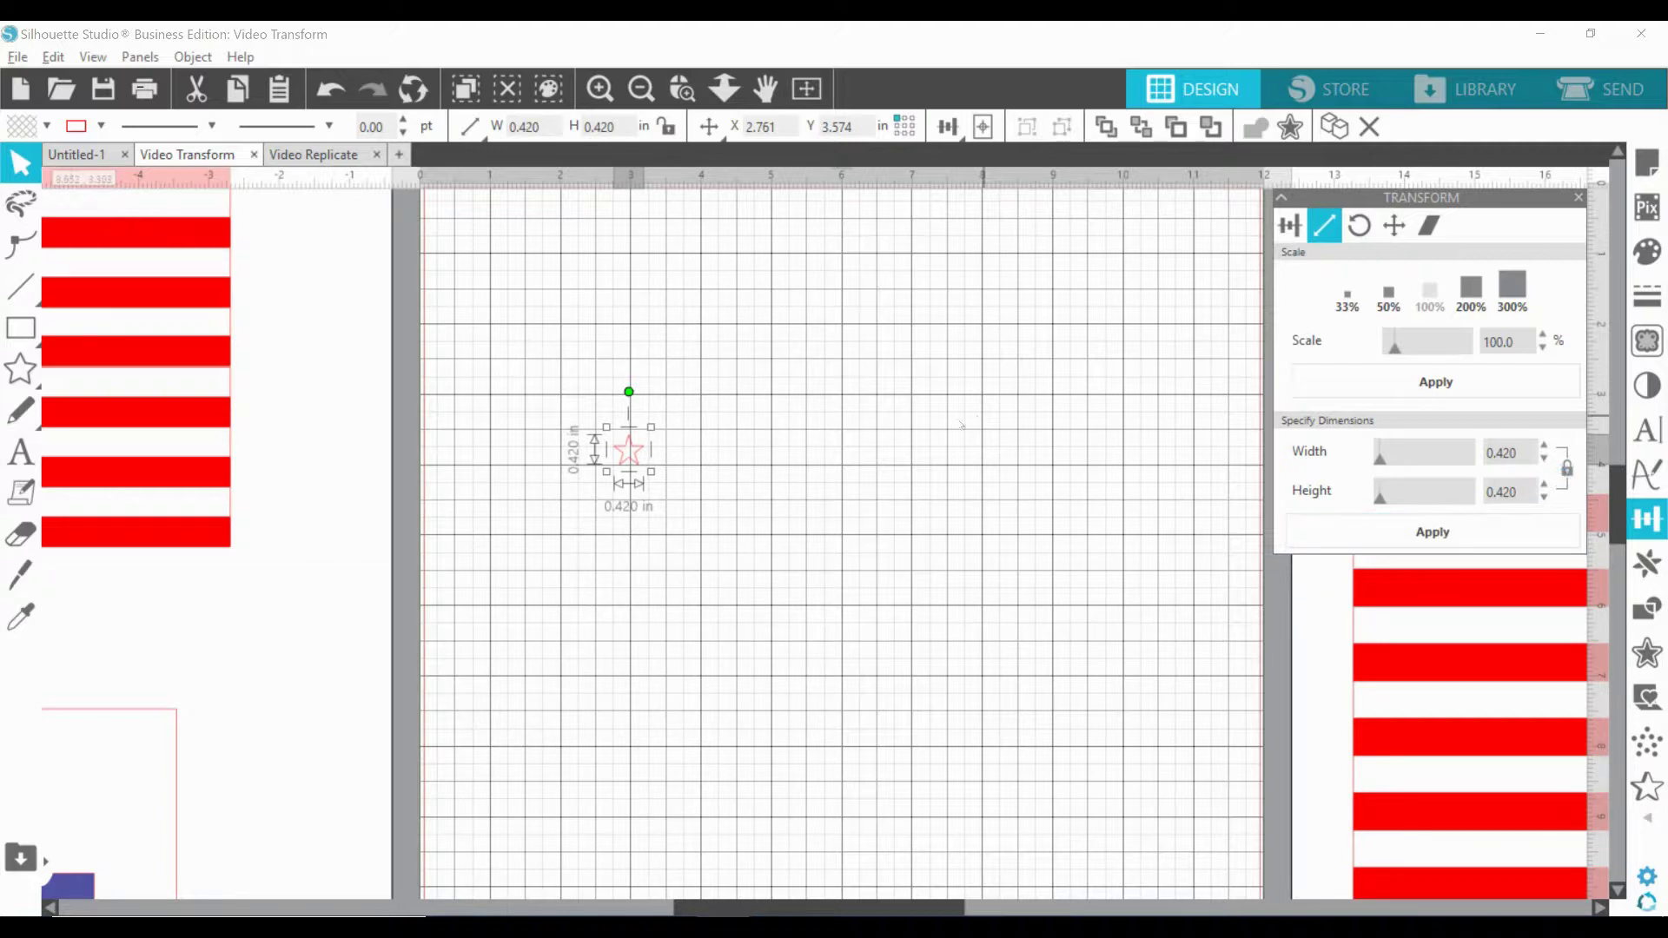
left_click_drag(642, 465, 620, 450)
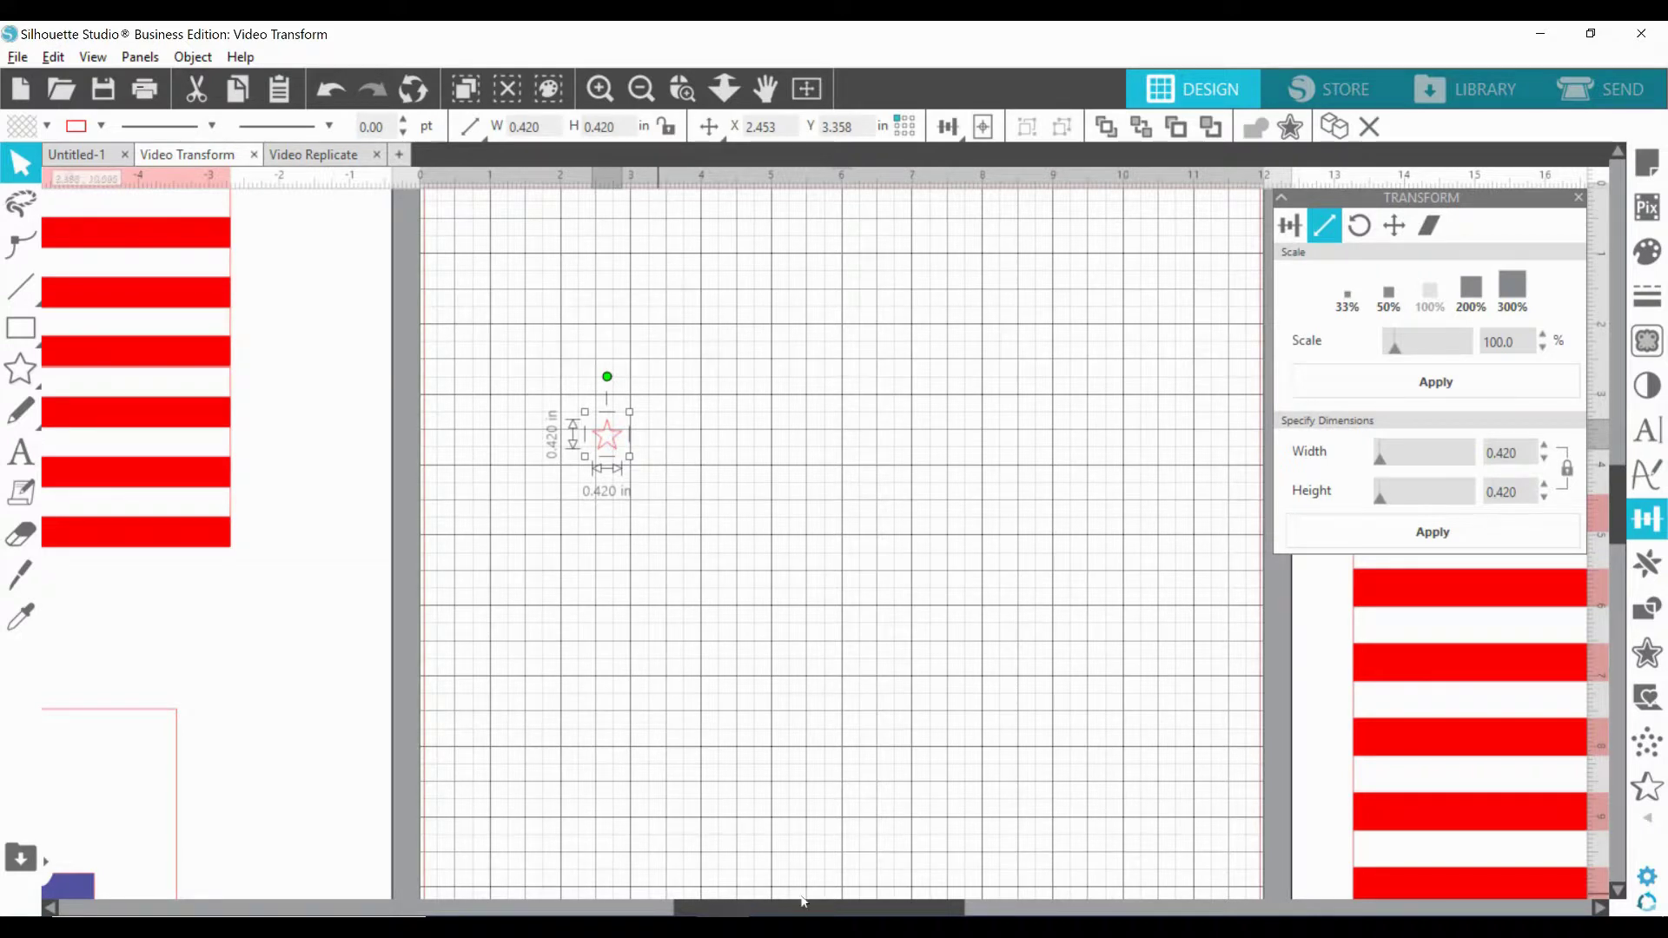
Replicate the star to the right as a row of four, twice, to build a row of seven stars.
left_click_drag(748, 903, 517, 903)
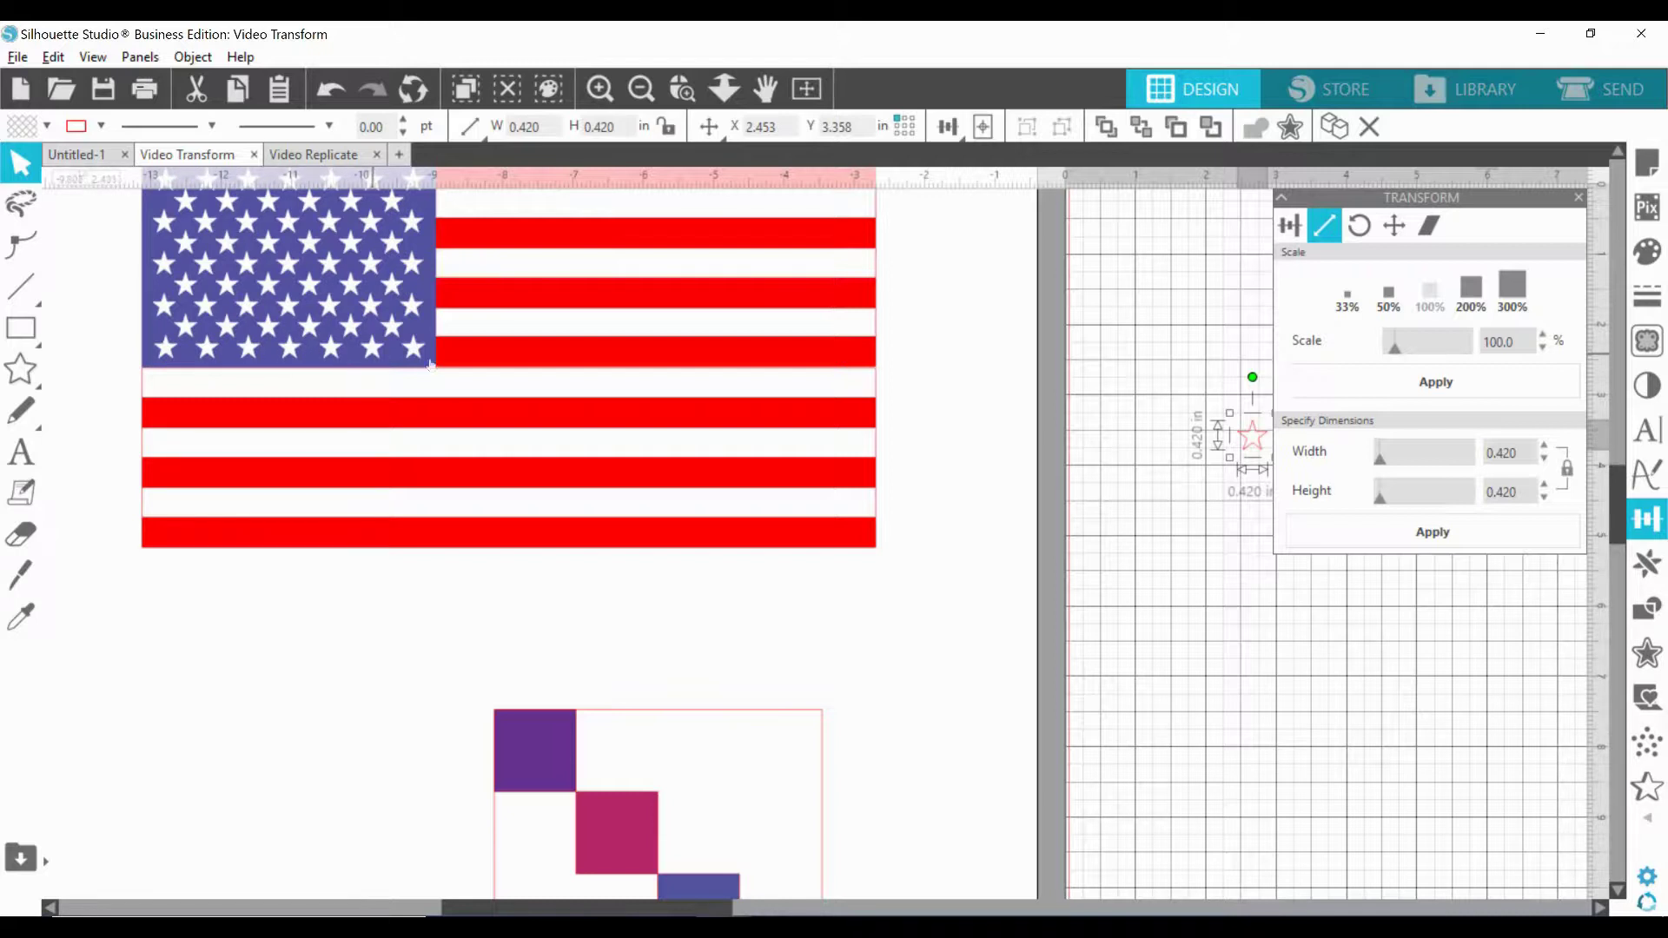
left_click_drag(728, 908, 941, 909)
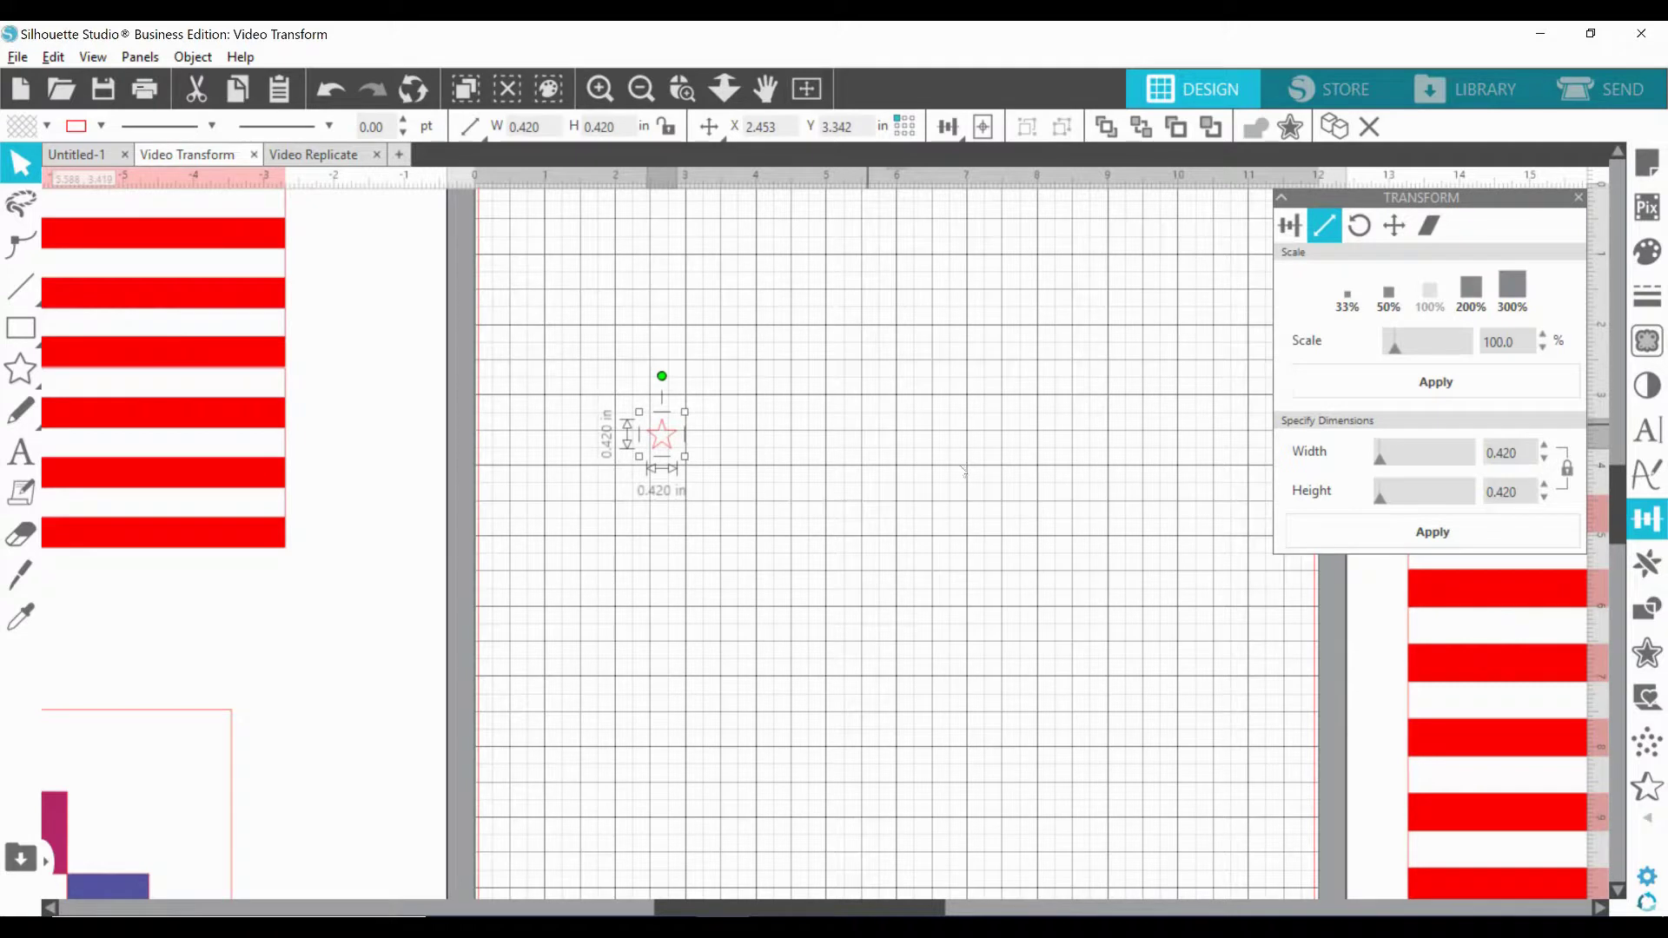
left_click(1655, 564)
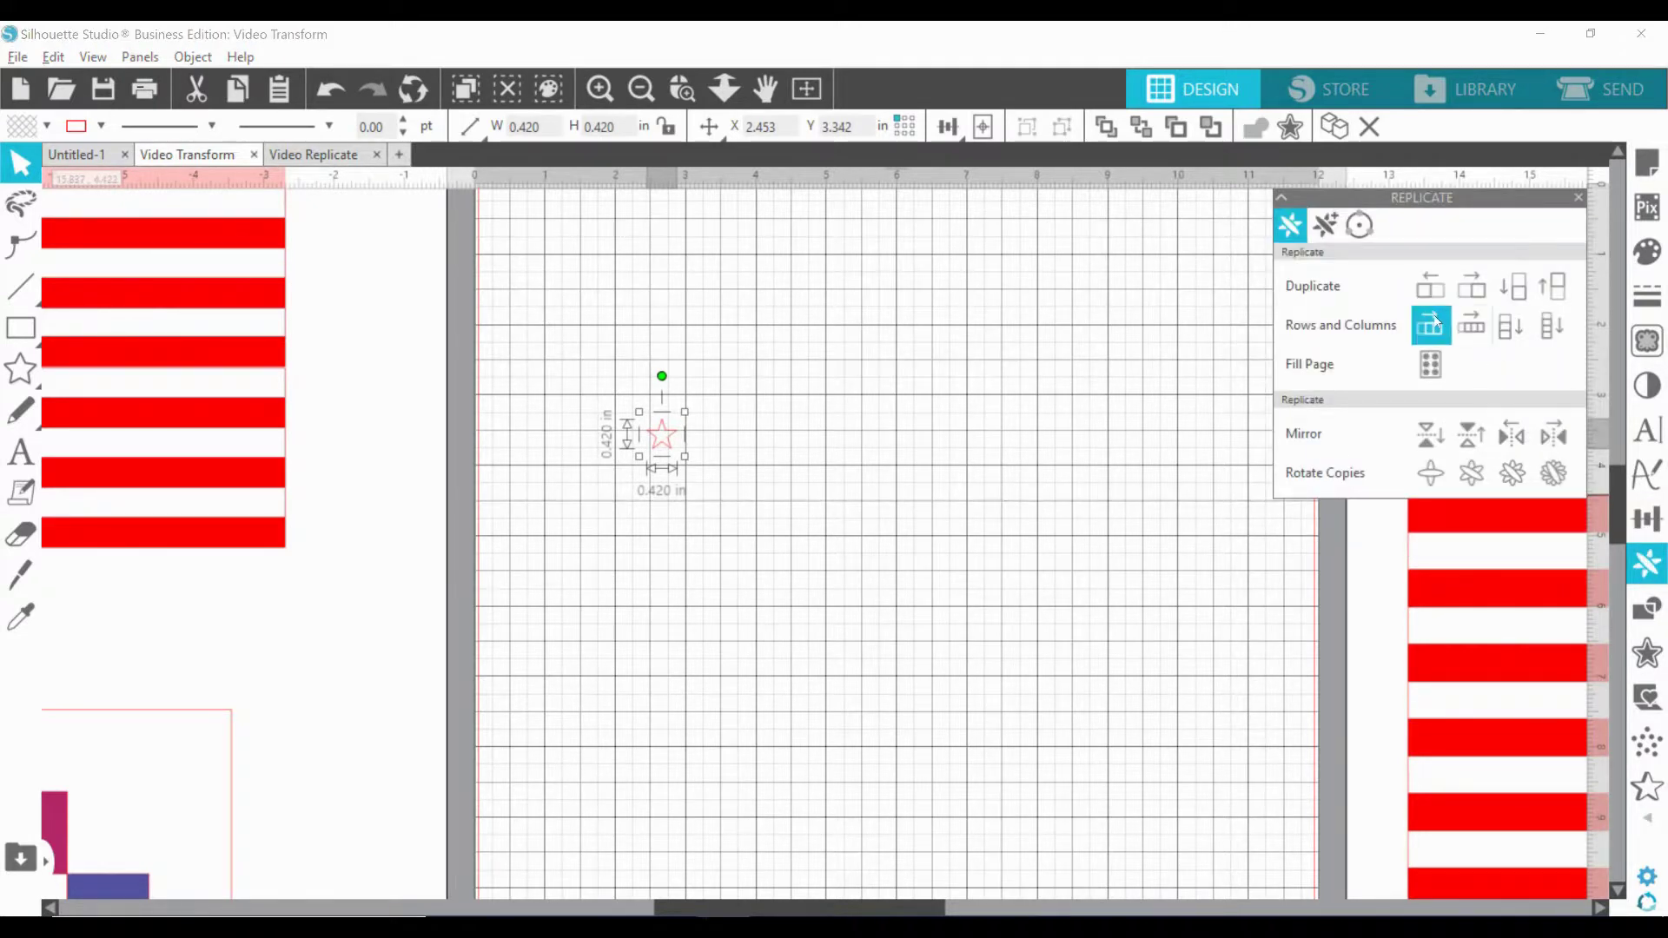
left_click(1480, 333)
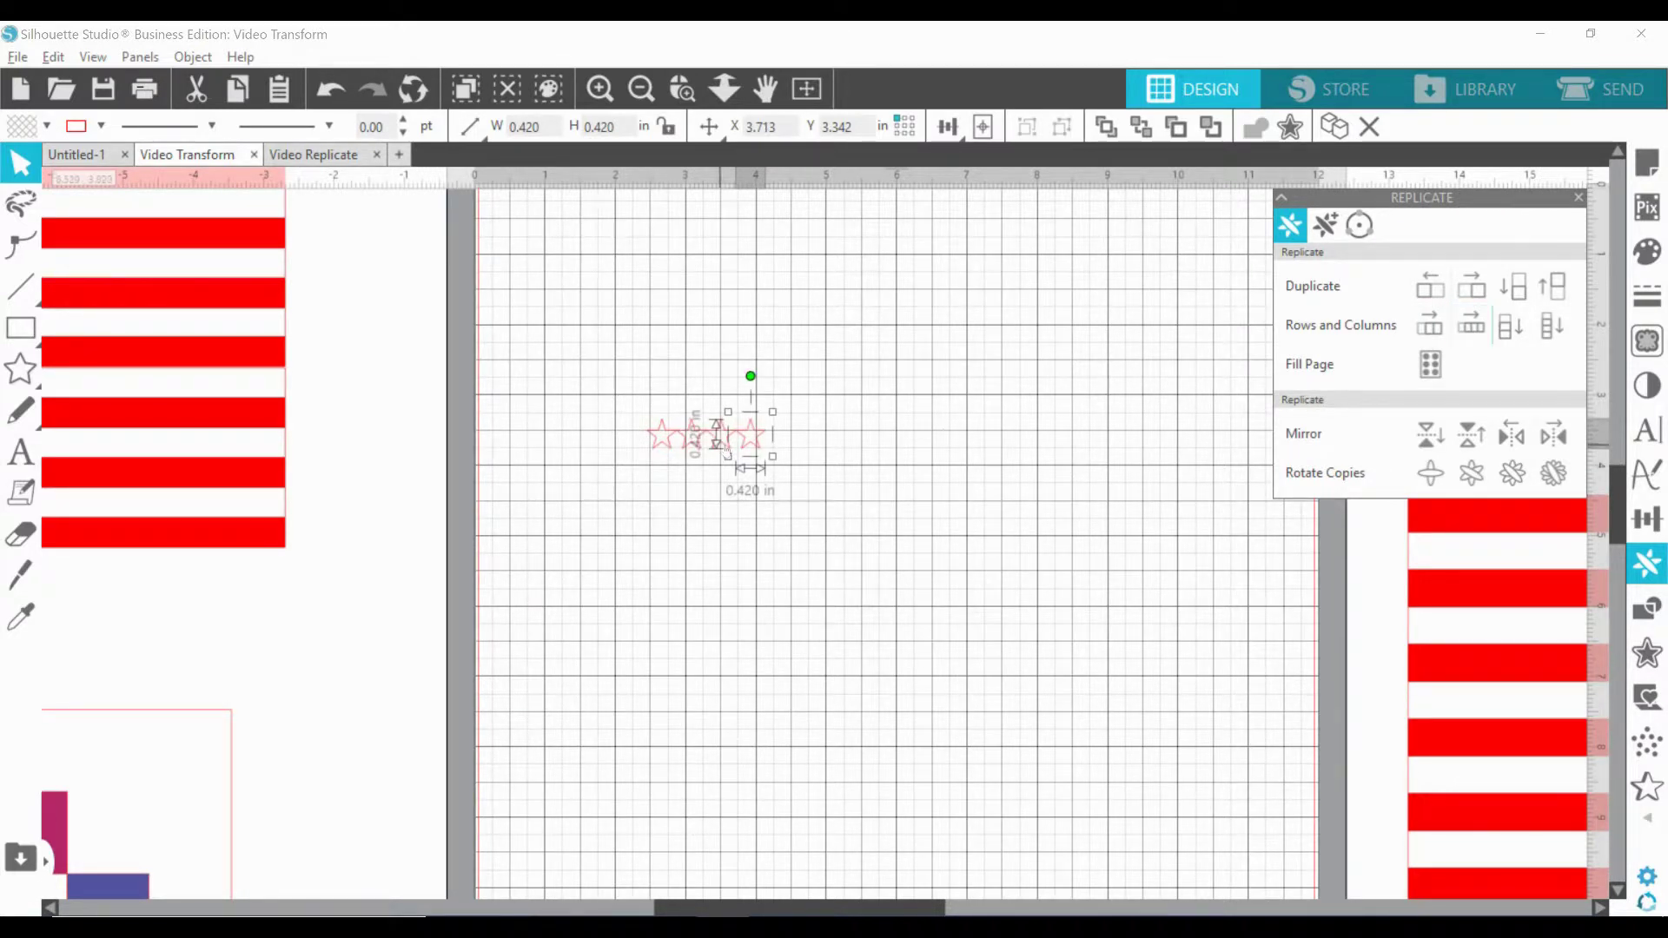
left_click(1474, 335)
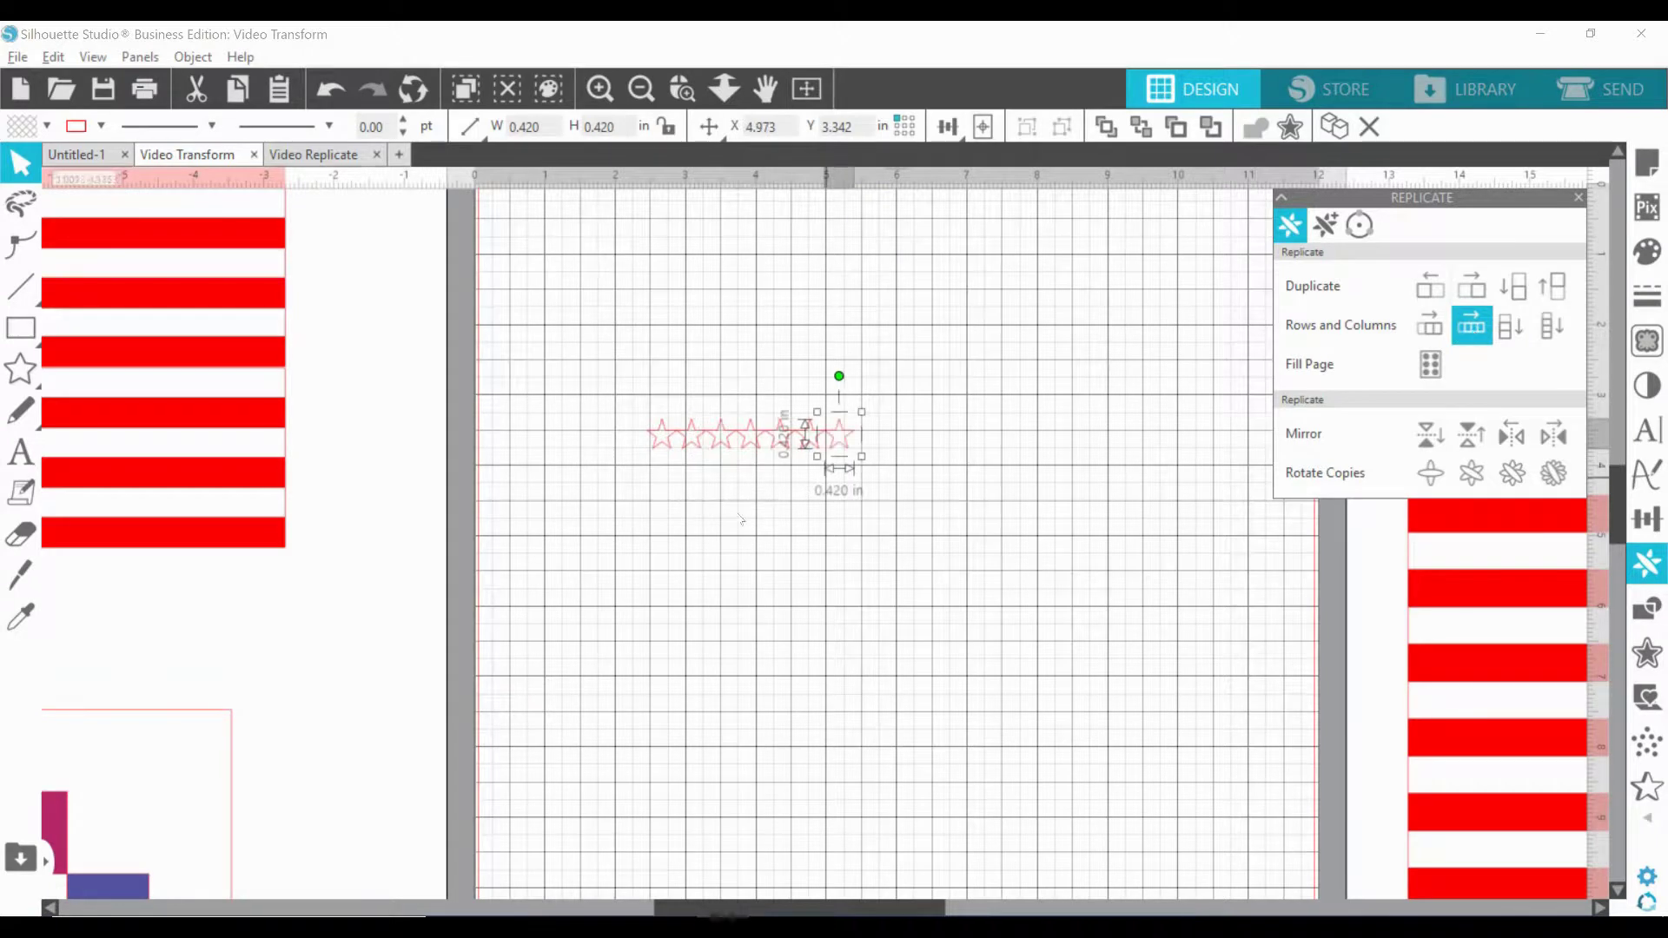
Move the 5.2 by 3.7 in rectangle up the mat until it encloses the row of stars.
left_click(655, 453)
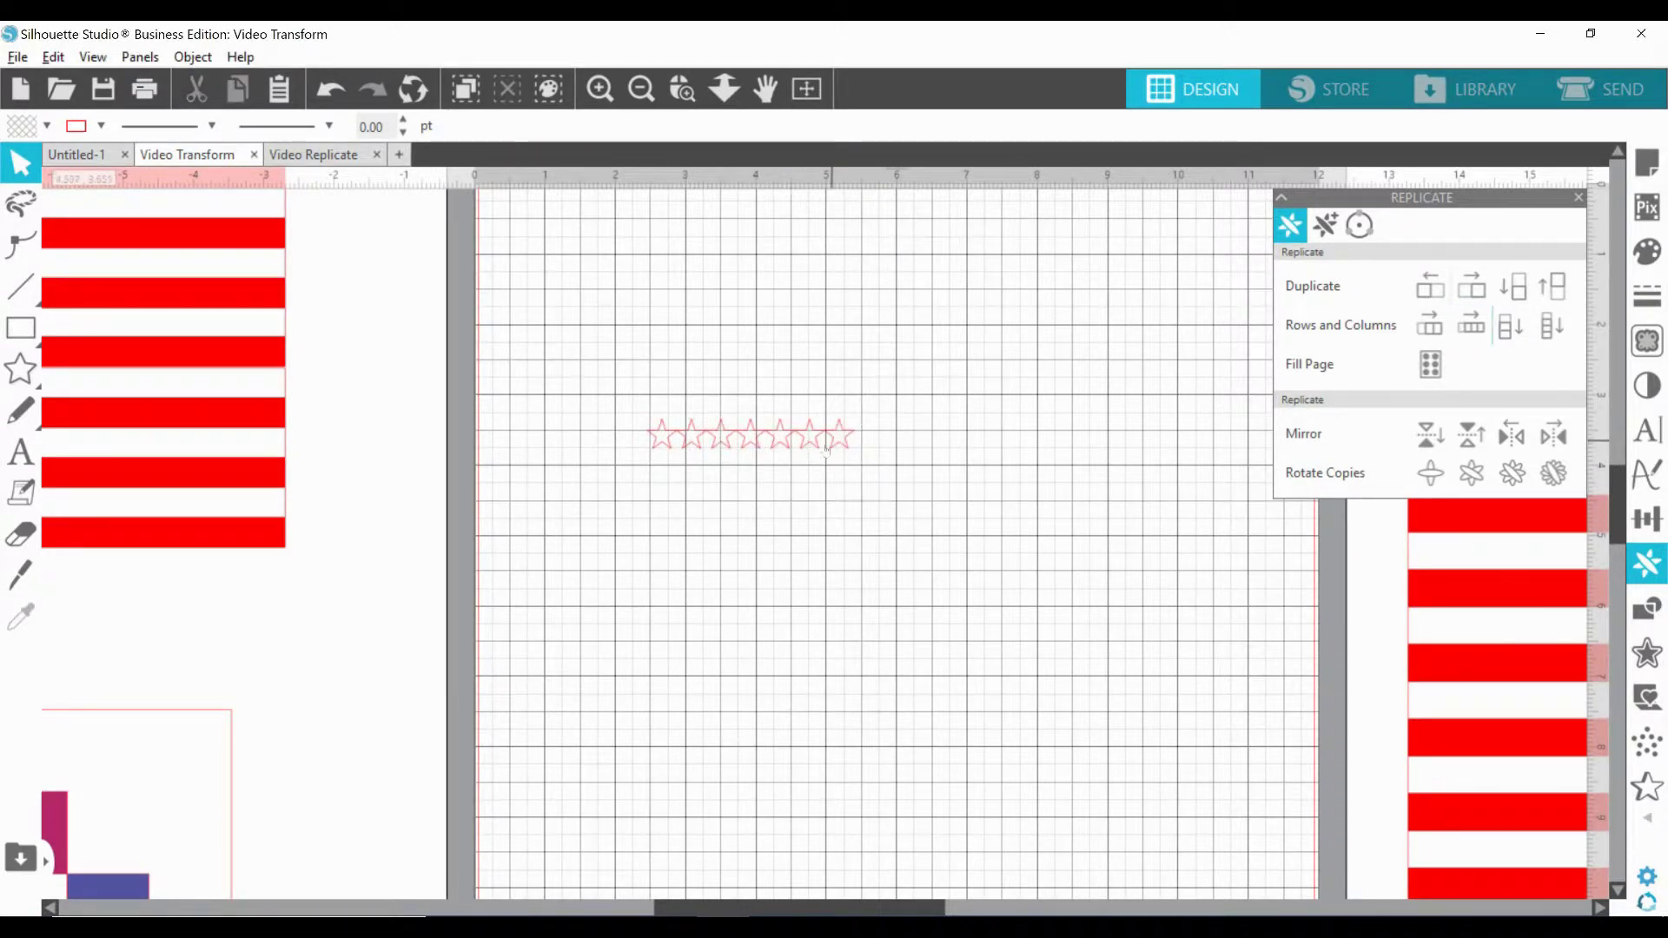
left_click_drag(621, 404, 924, 471)
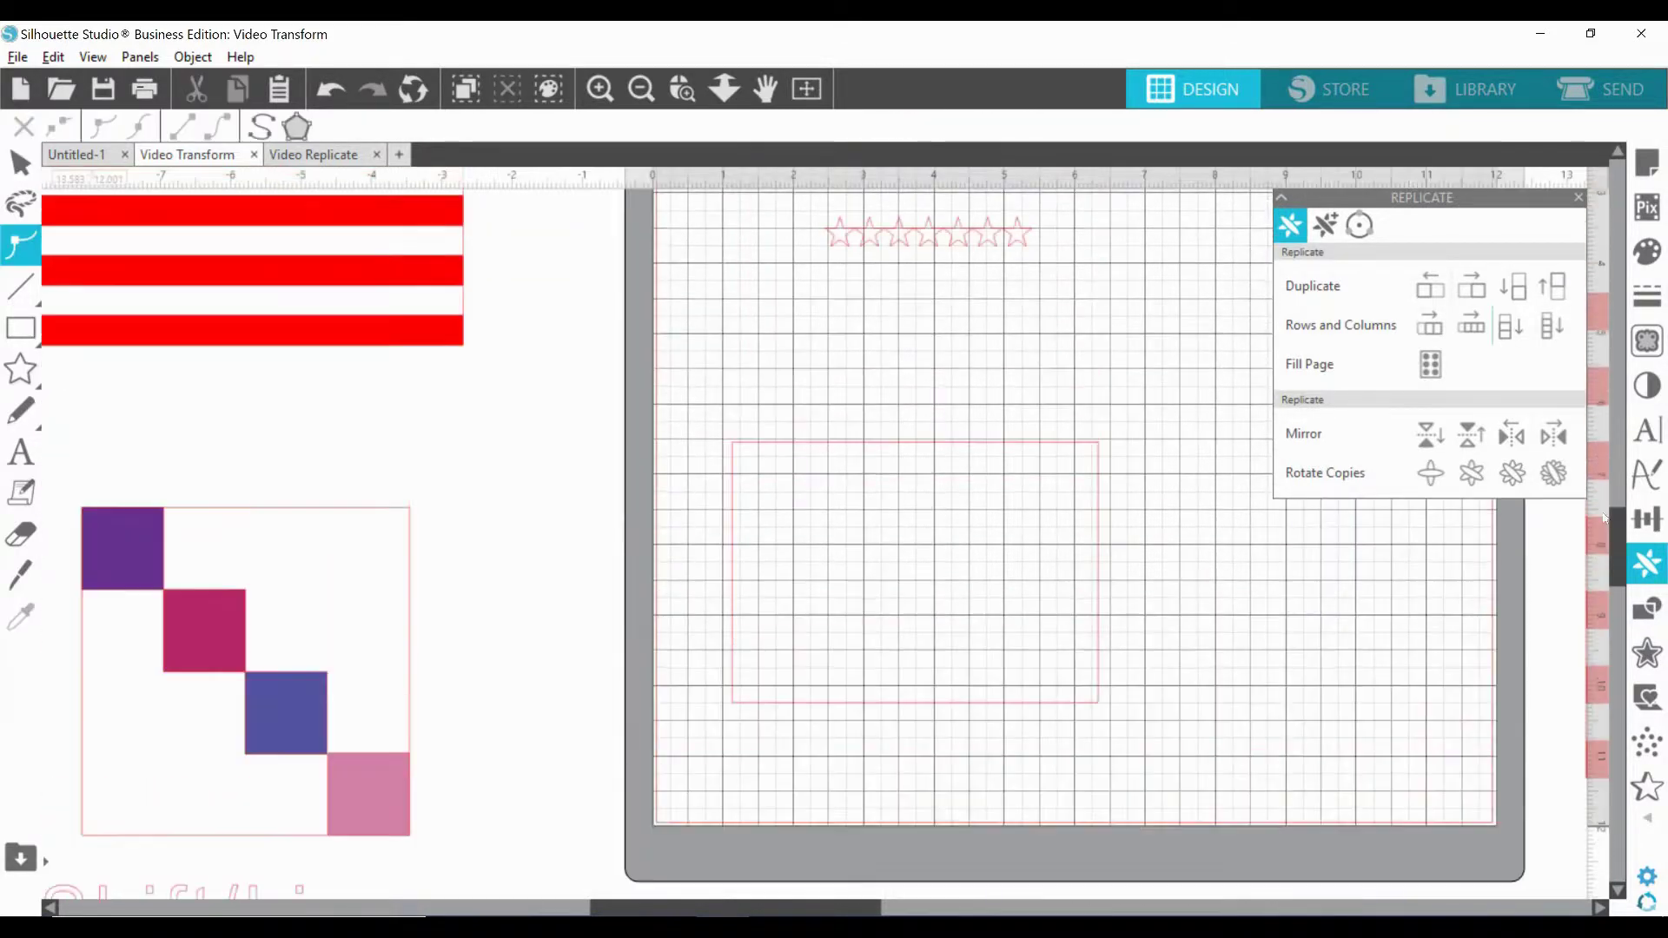
scroll(1118, 632, "up", 5)
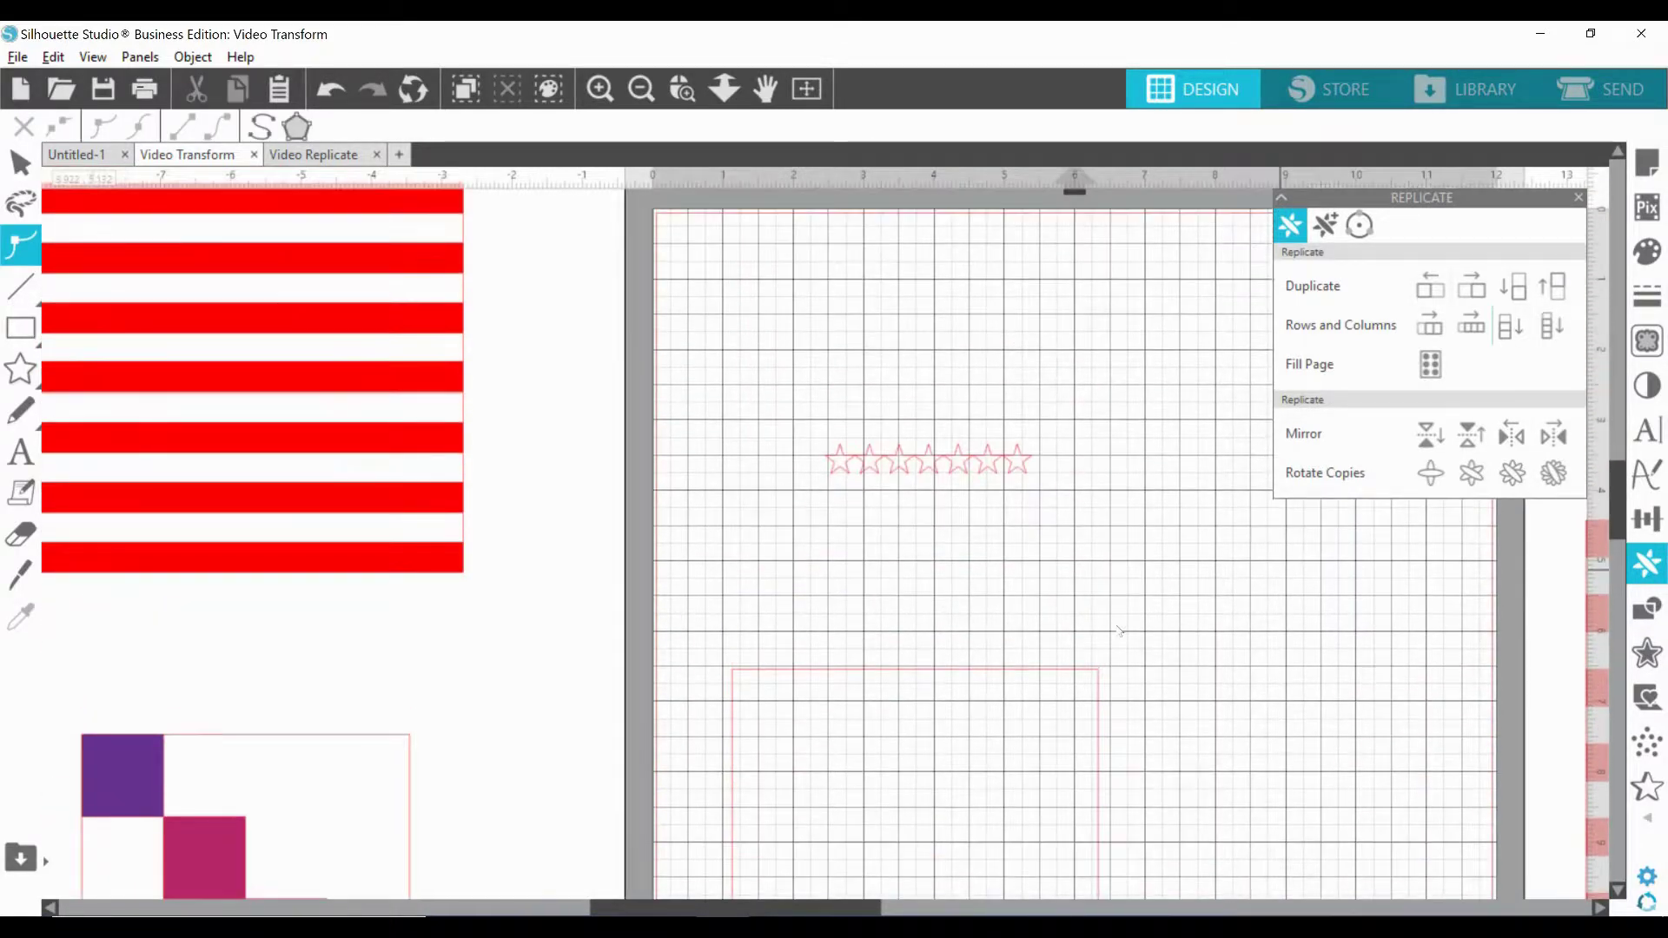
left_click_drag(1064, 670, 1141, 433)
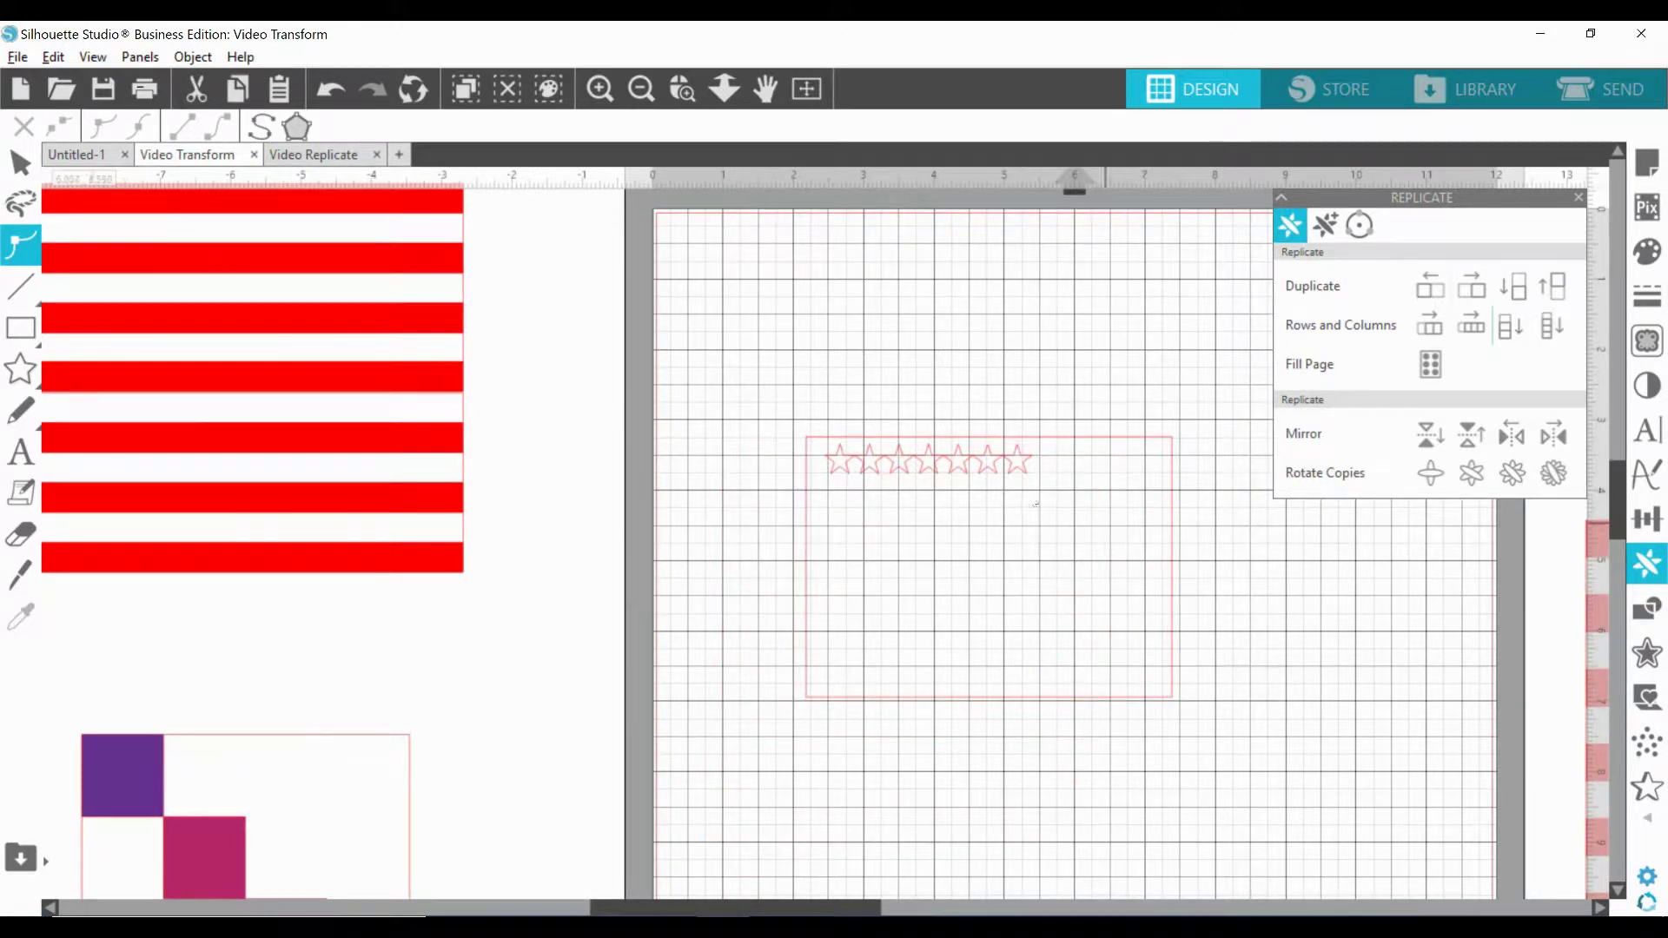
Move the whole row of seven stars slightly left, closer to the rectangle's left edge.
left_click_drag(807, 907, 721, 907)
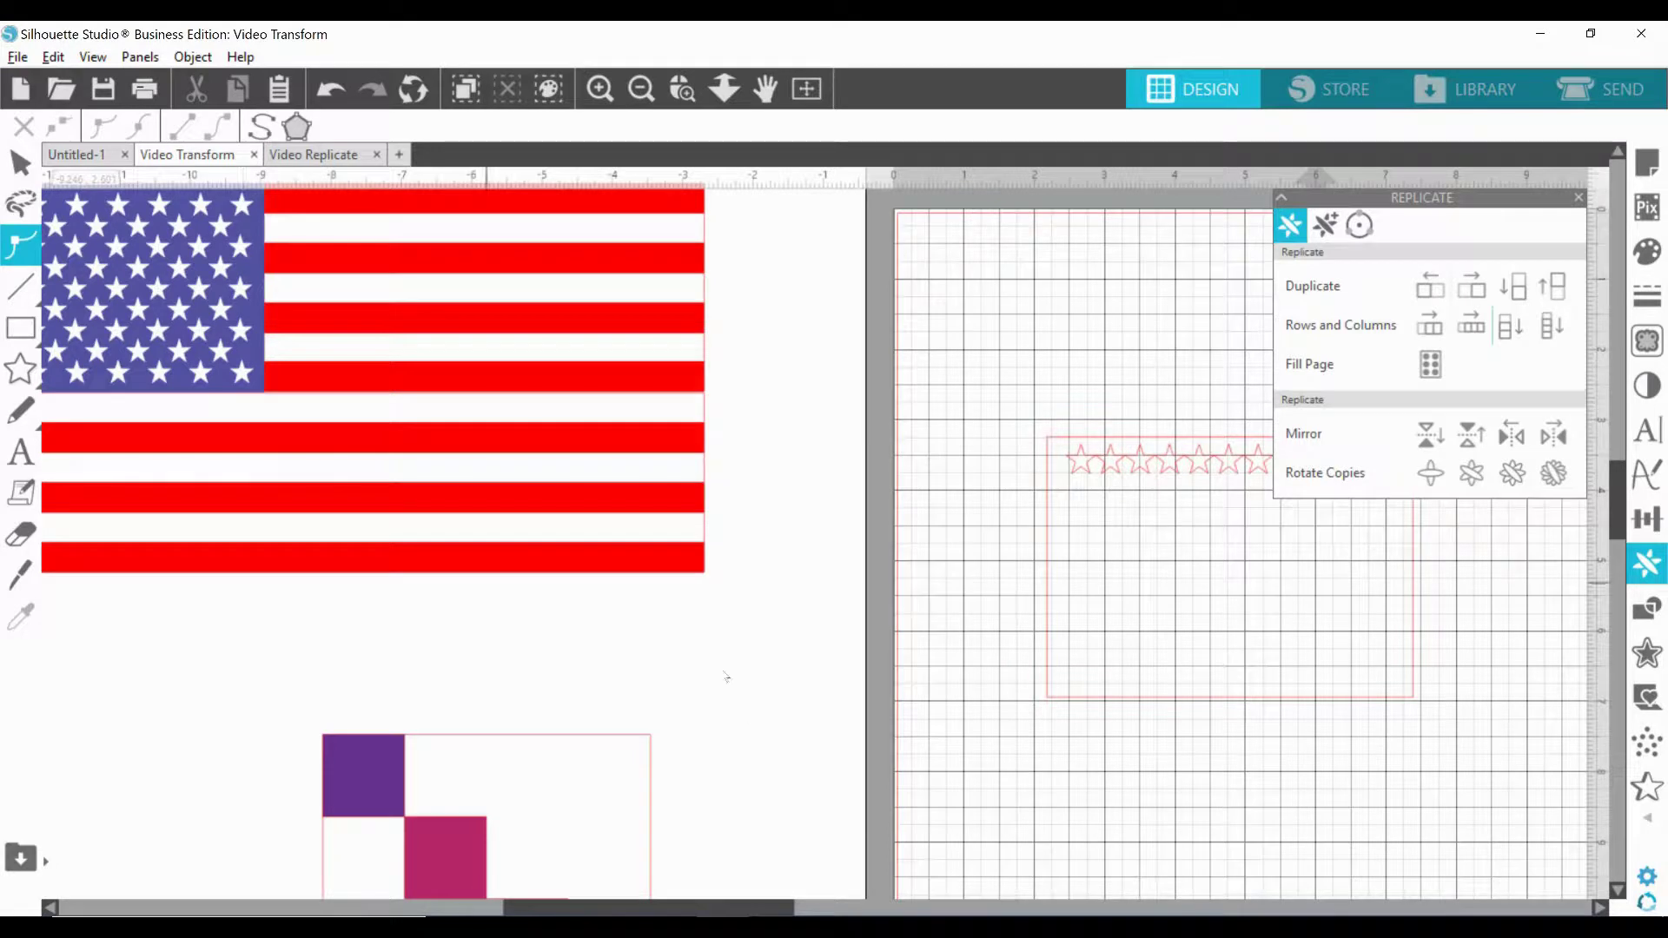
left_click_drag(786, 908, 806, 909)
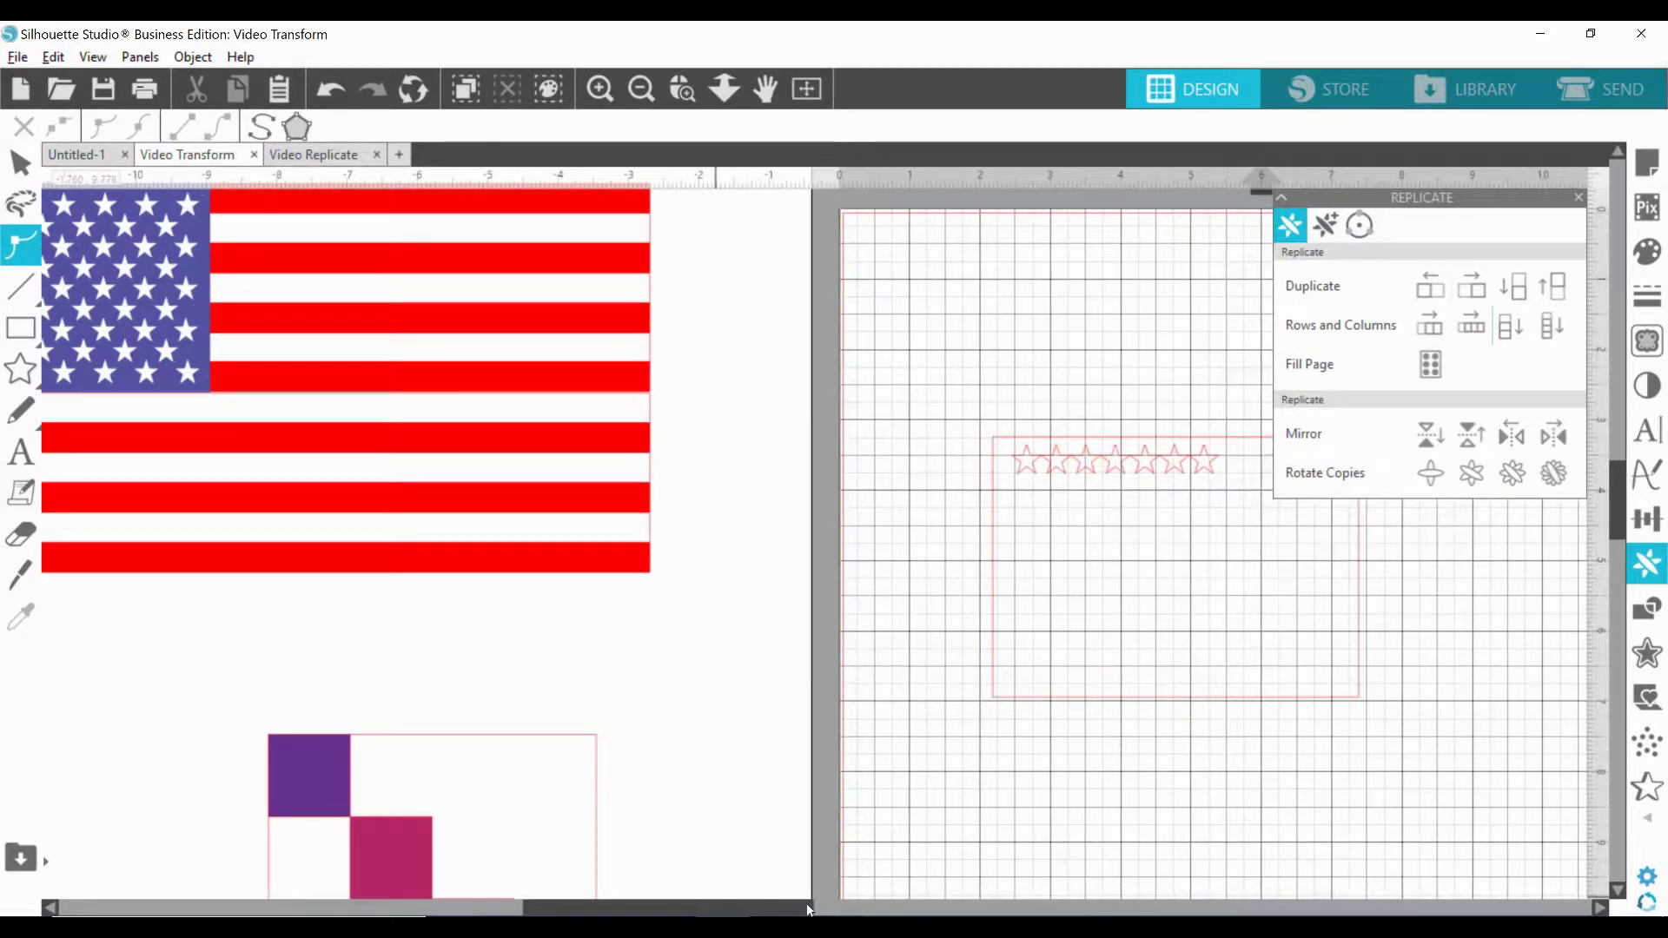
left_click_drag(795, 909, 971, 909)
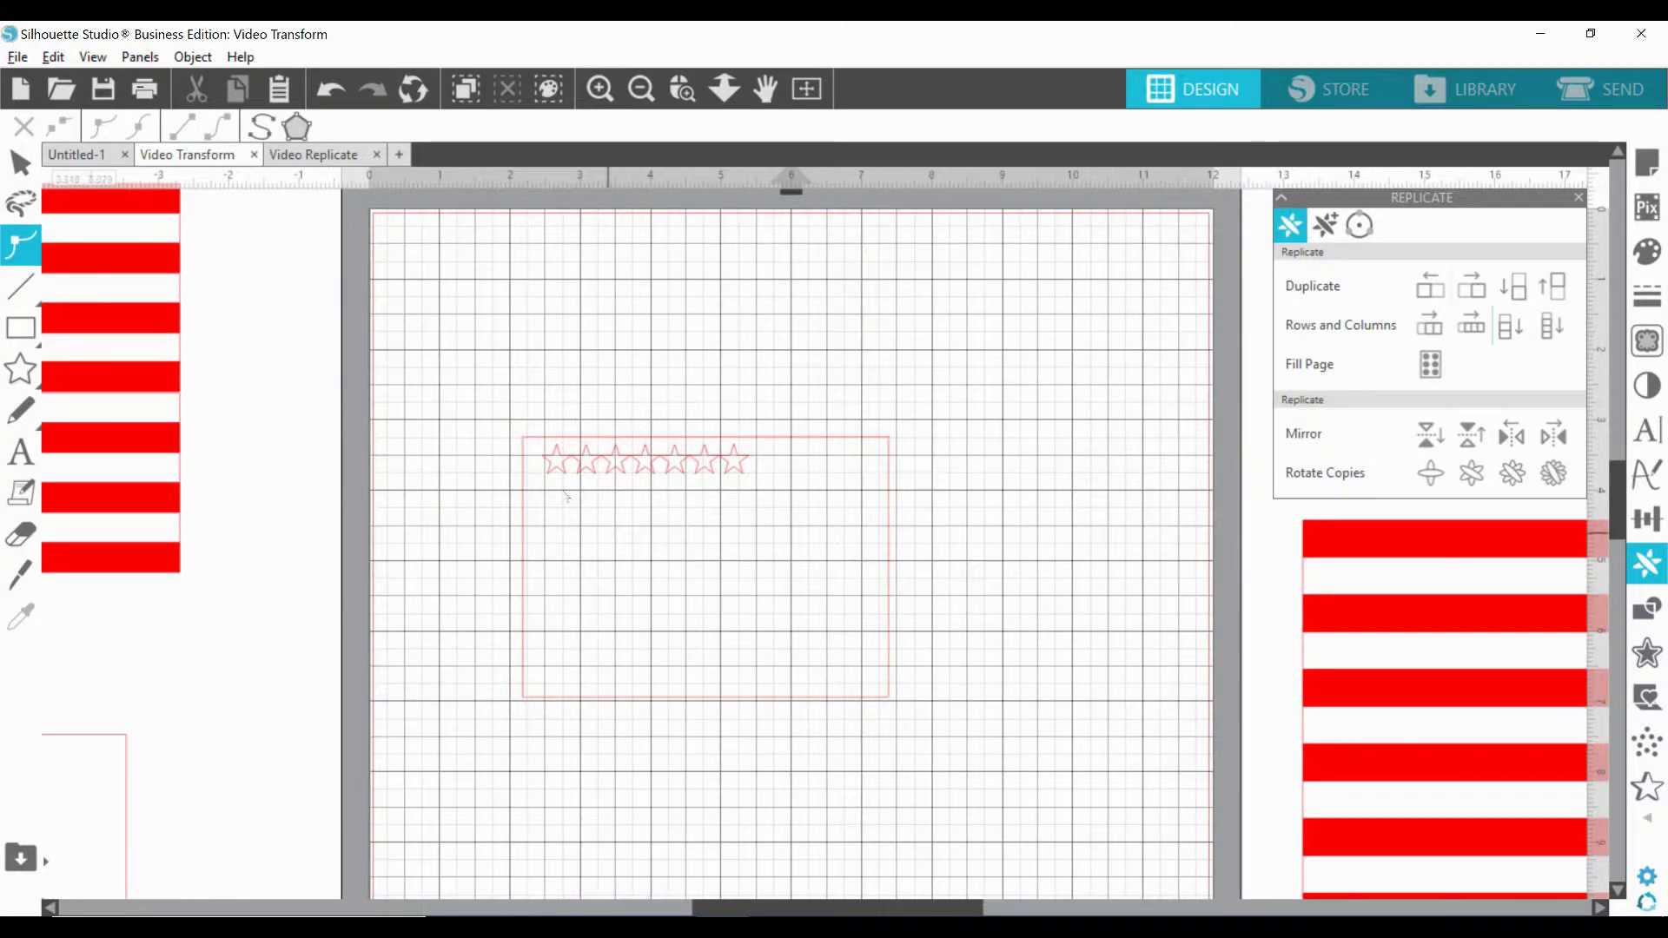
left_click(564, 470)
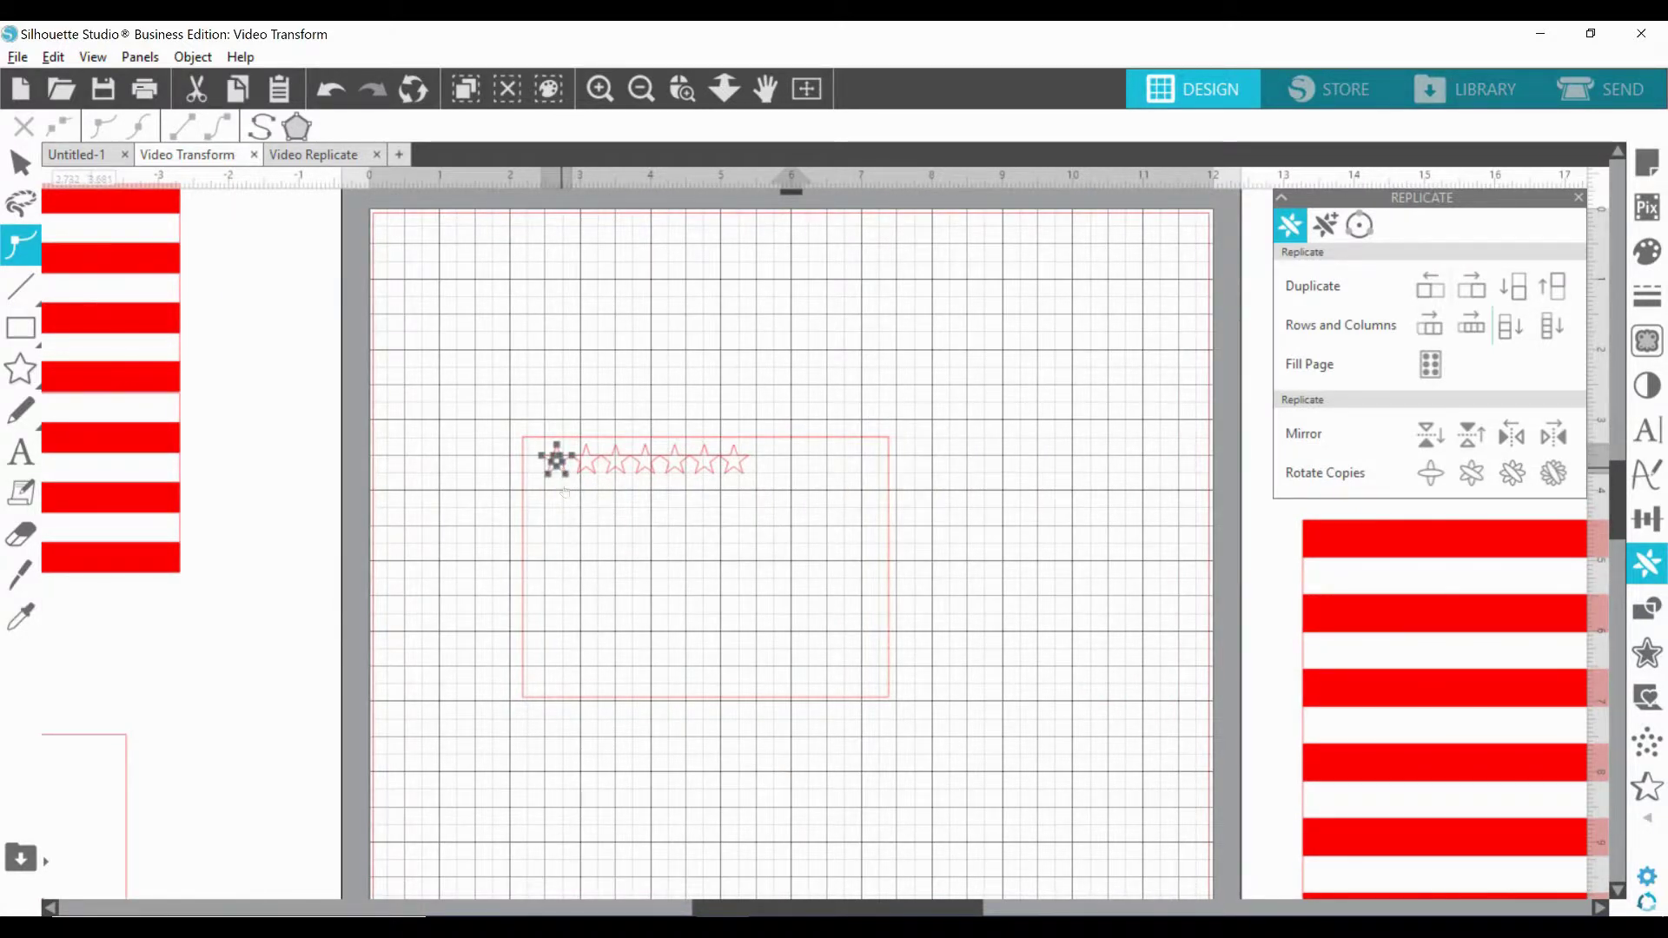
left_click(579, 474)
left_click(580, 474)
left_click(748, 487)
left_click(571, 469)
left_click(550, 468, "shift")
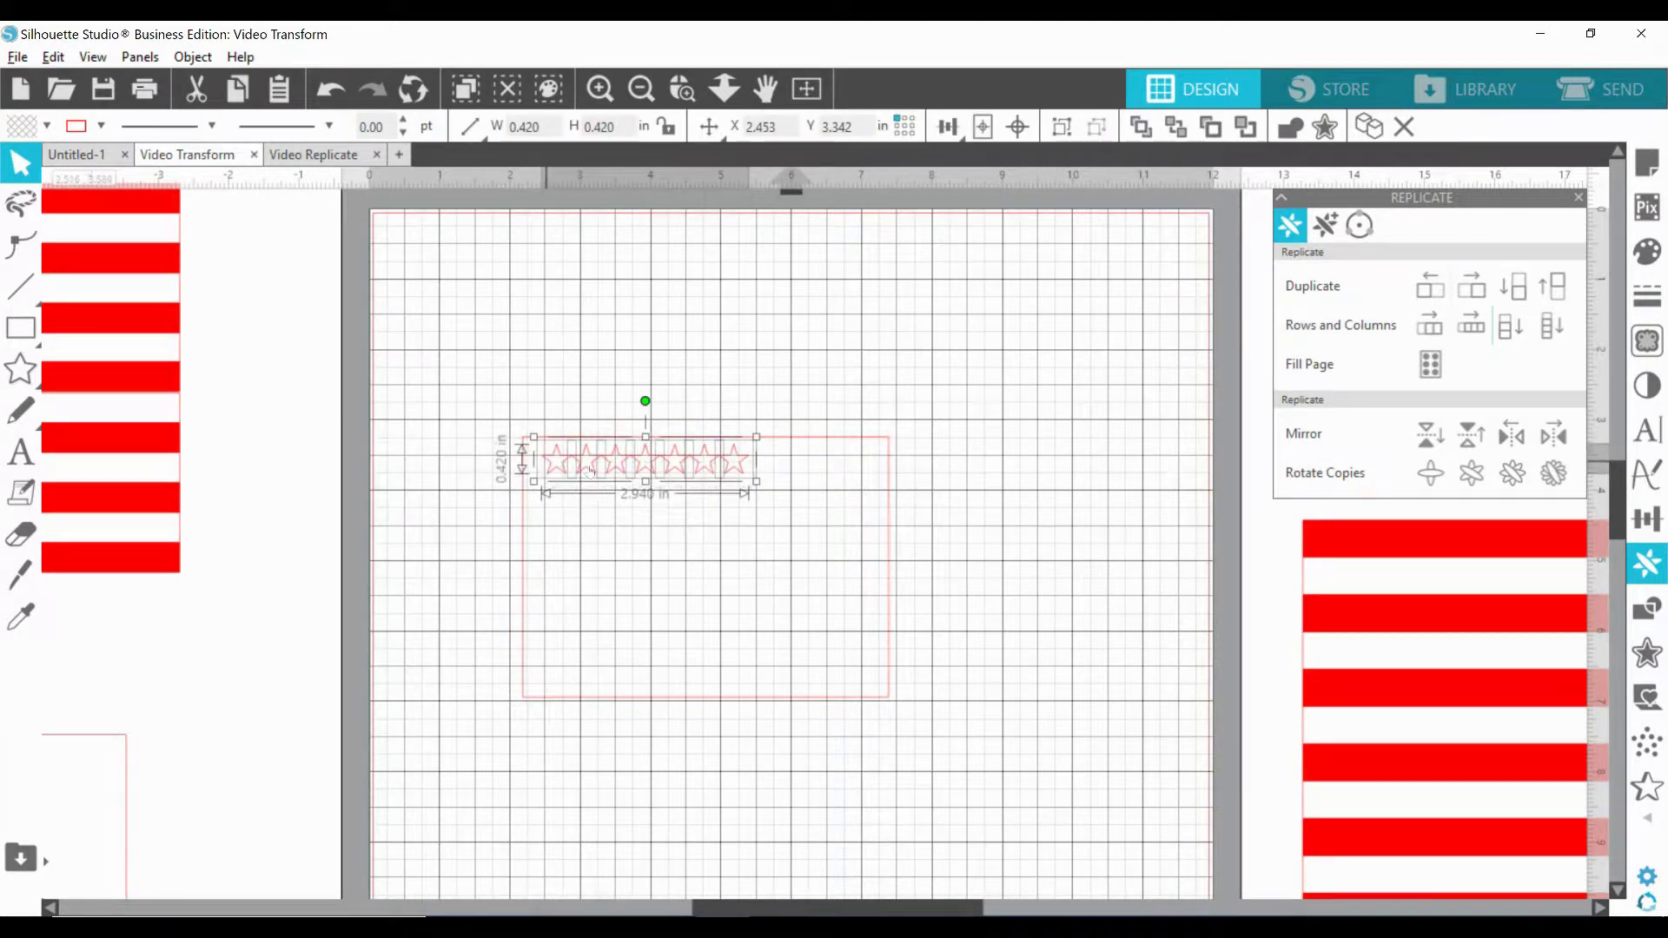
left_click_drag(611, 474, 596, 474)
left_click(485, 429)
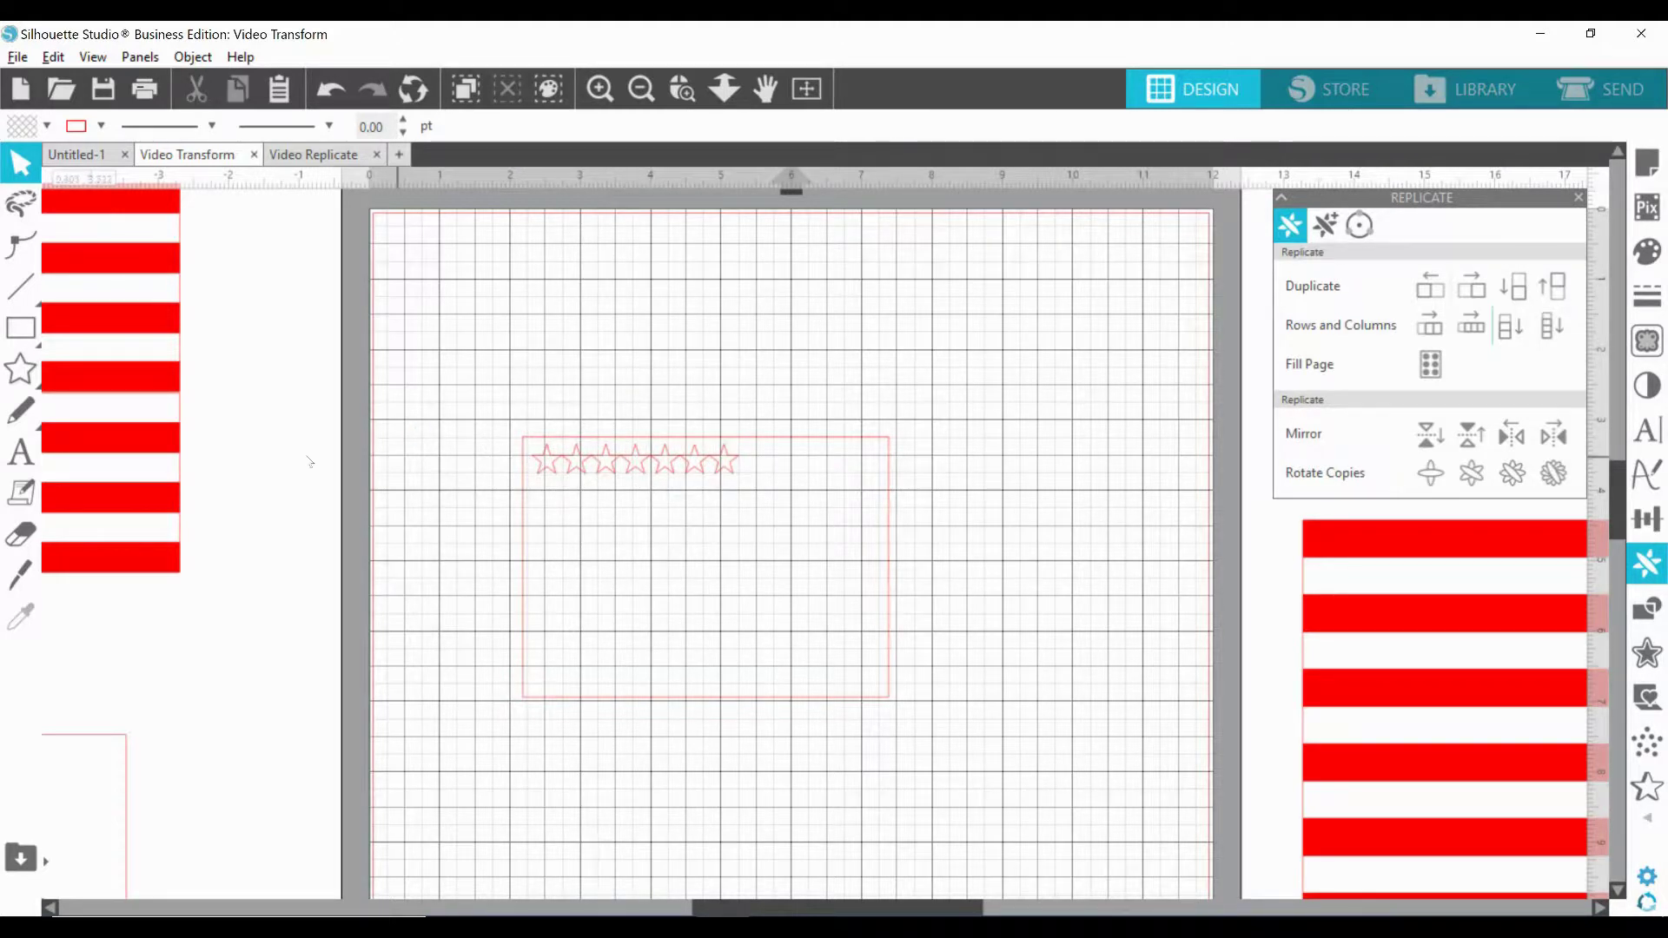
Move the striped flag further left of the mat and nudge the row of stars a little further left.
left_click_drag(174, 443, 66, 442)
left_click_drag(754, 486, 576, 461)
left_click(716, 494)
left_click_drag(754, 489, 551, 471)
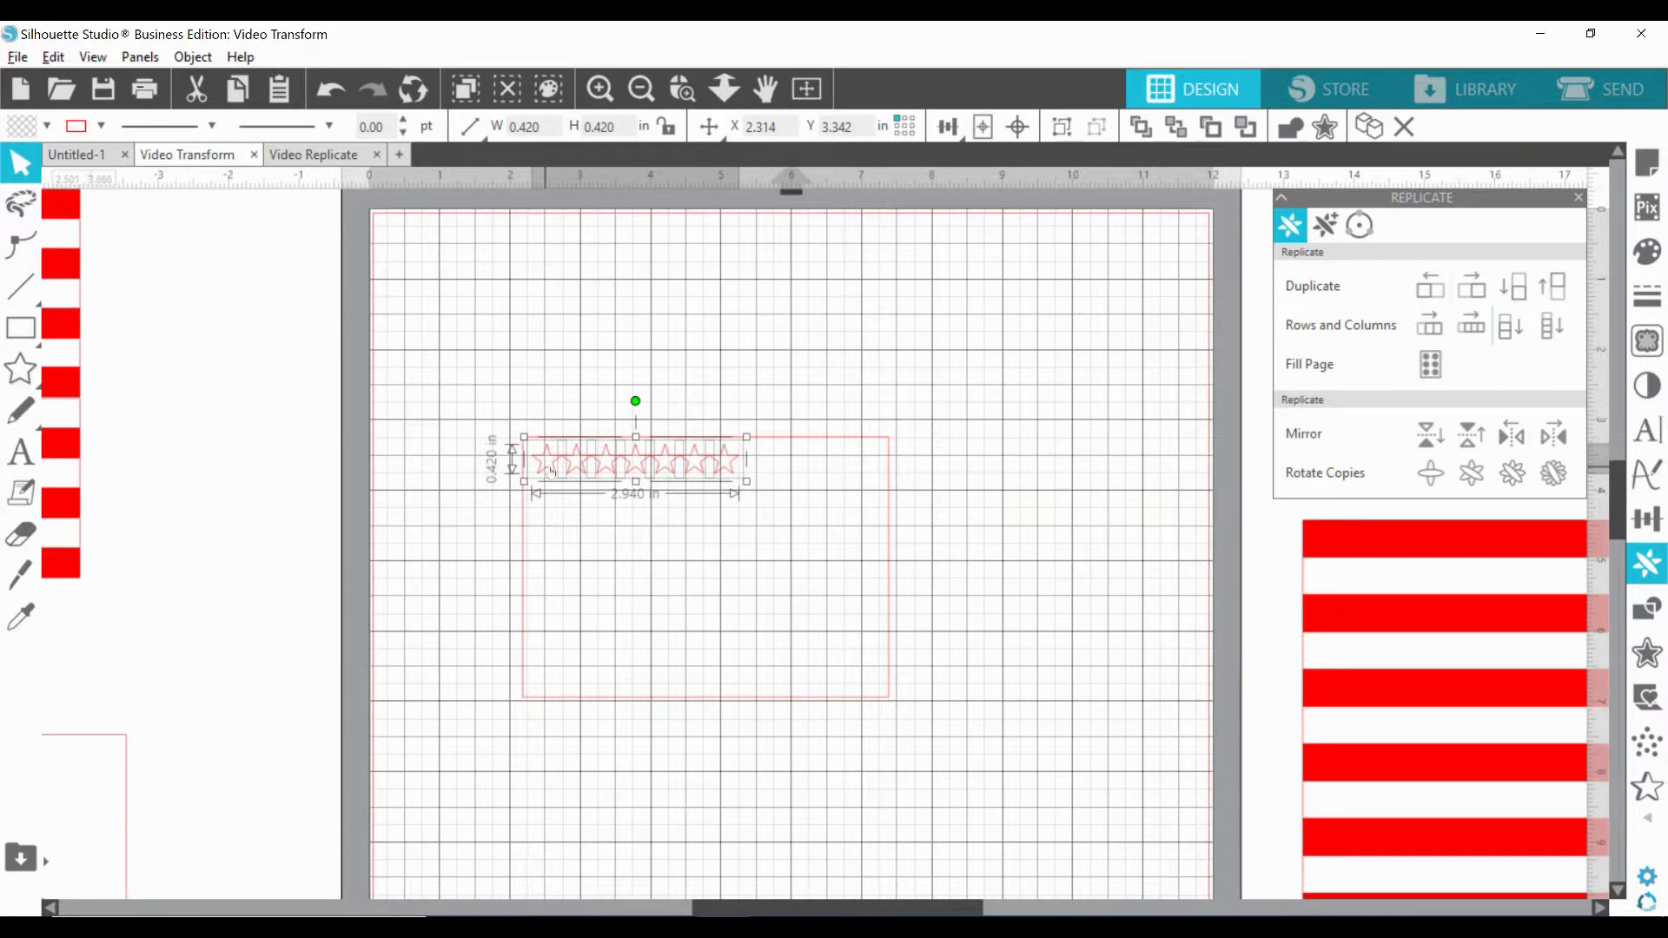
left_click(439, 455)
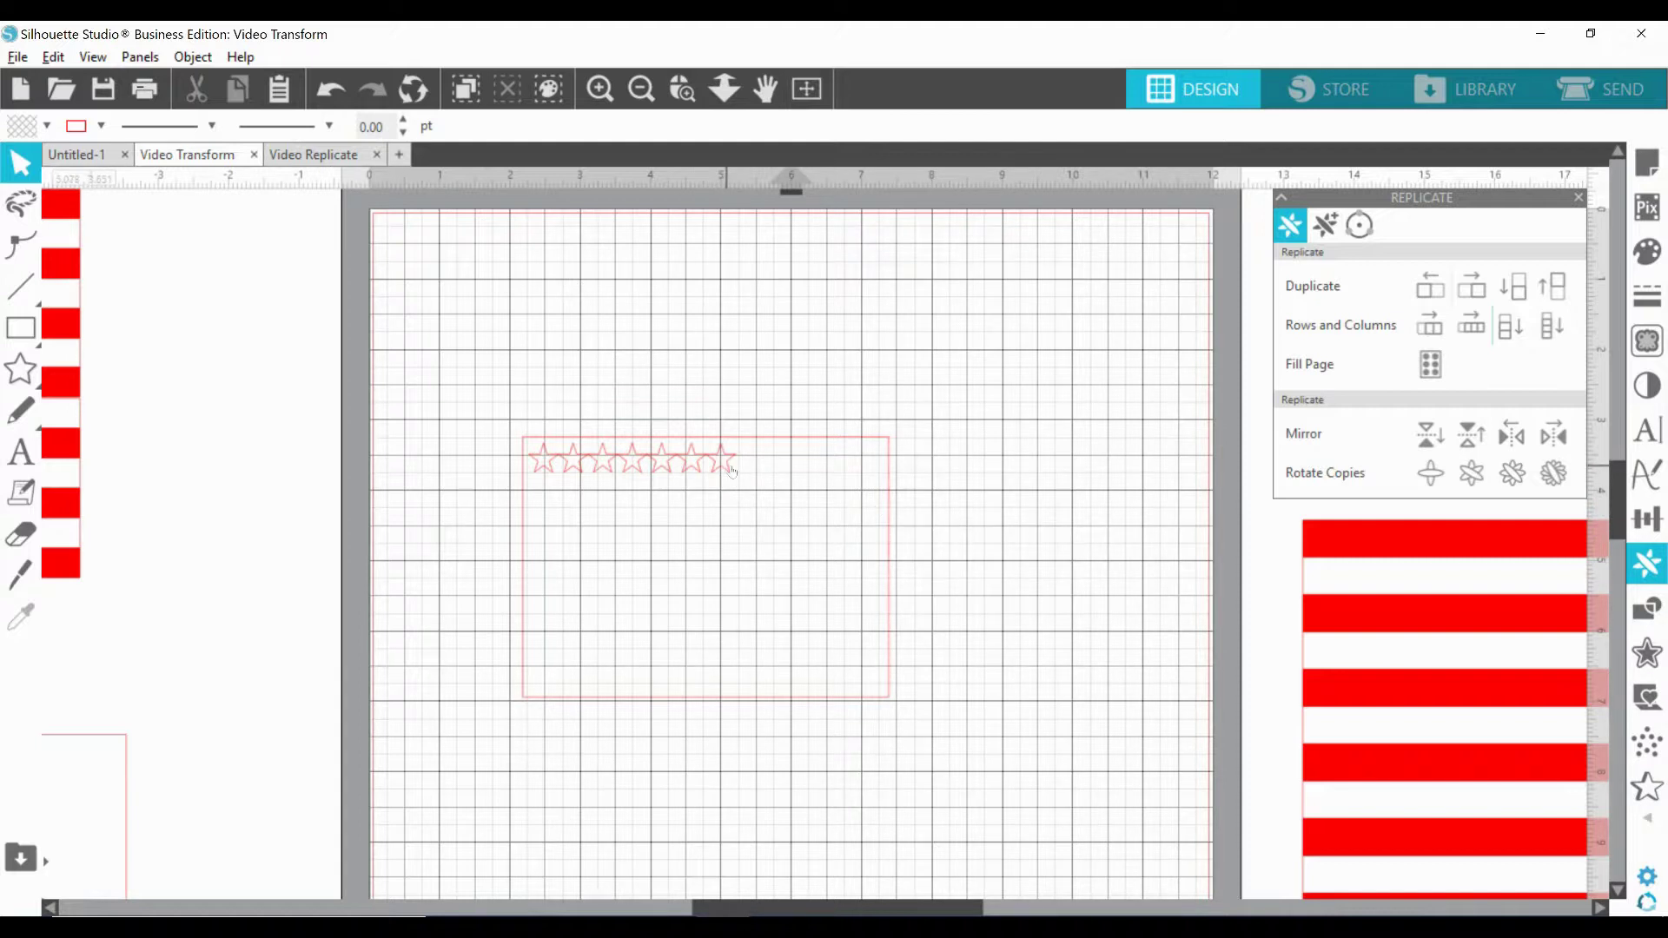
Move the last star of the row across to just inside the rectangle's right edge.
left_click_drag(732, 469, 877, 476)
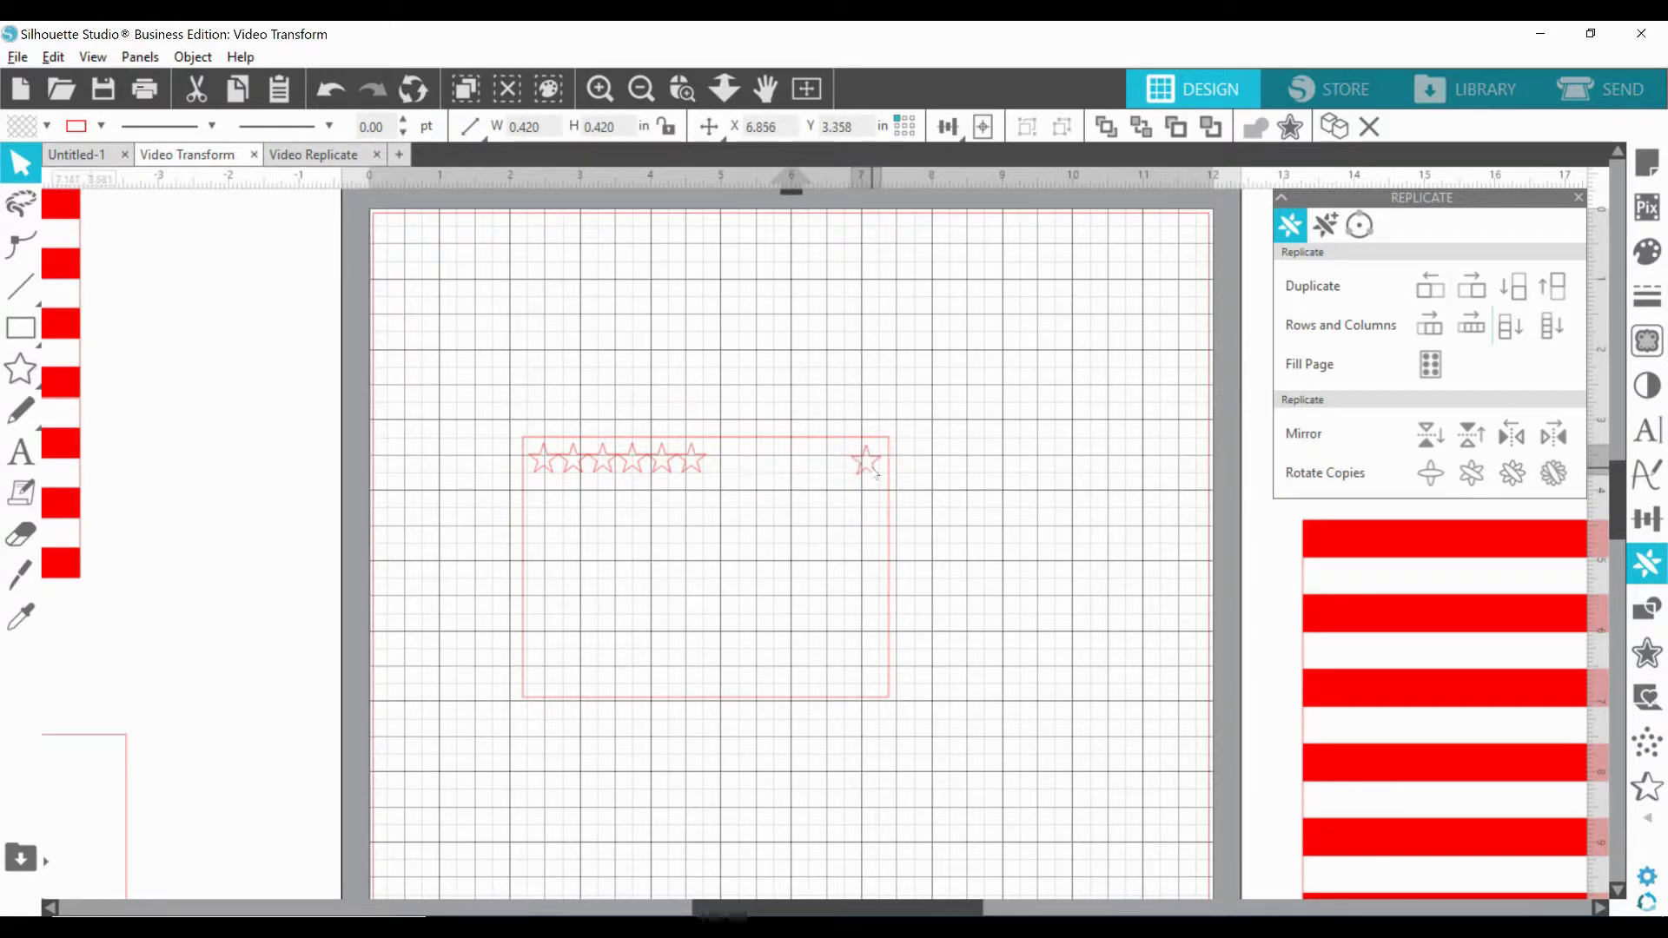
left_click(540, 463)
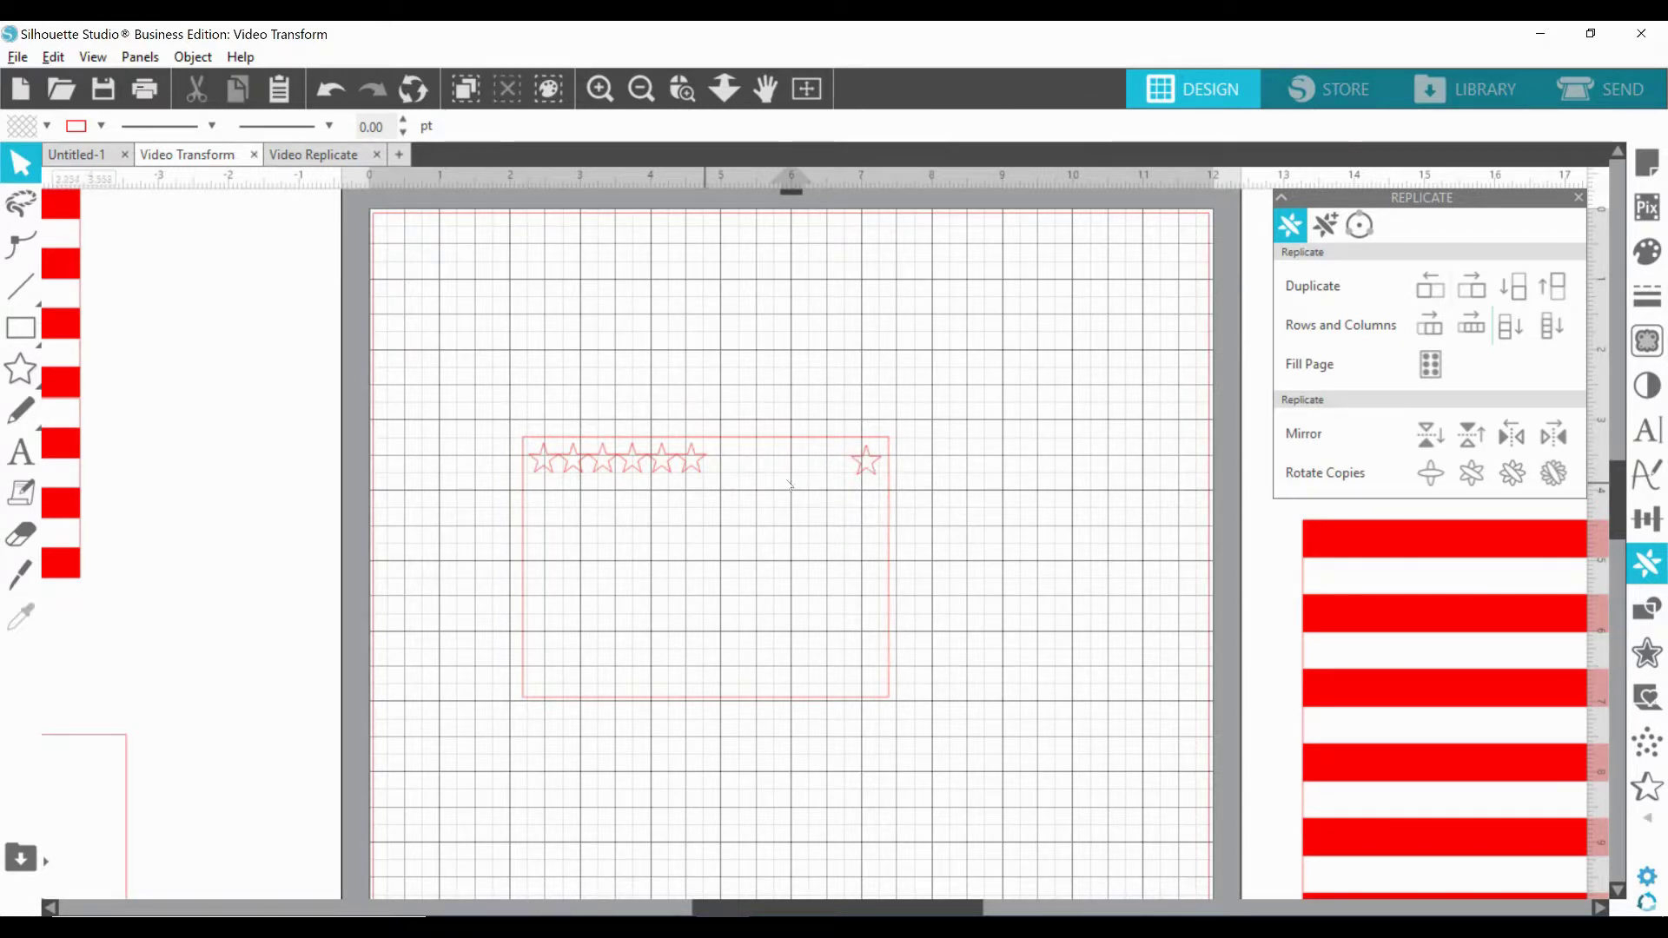
left_click(871, 478)
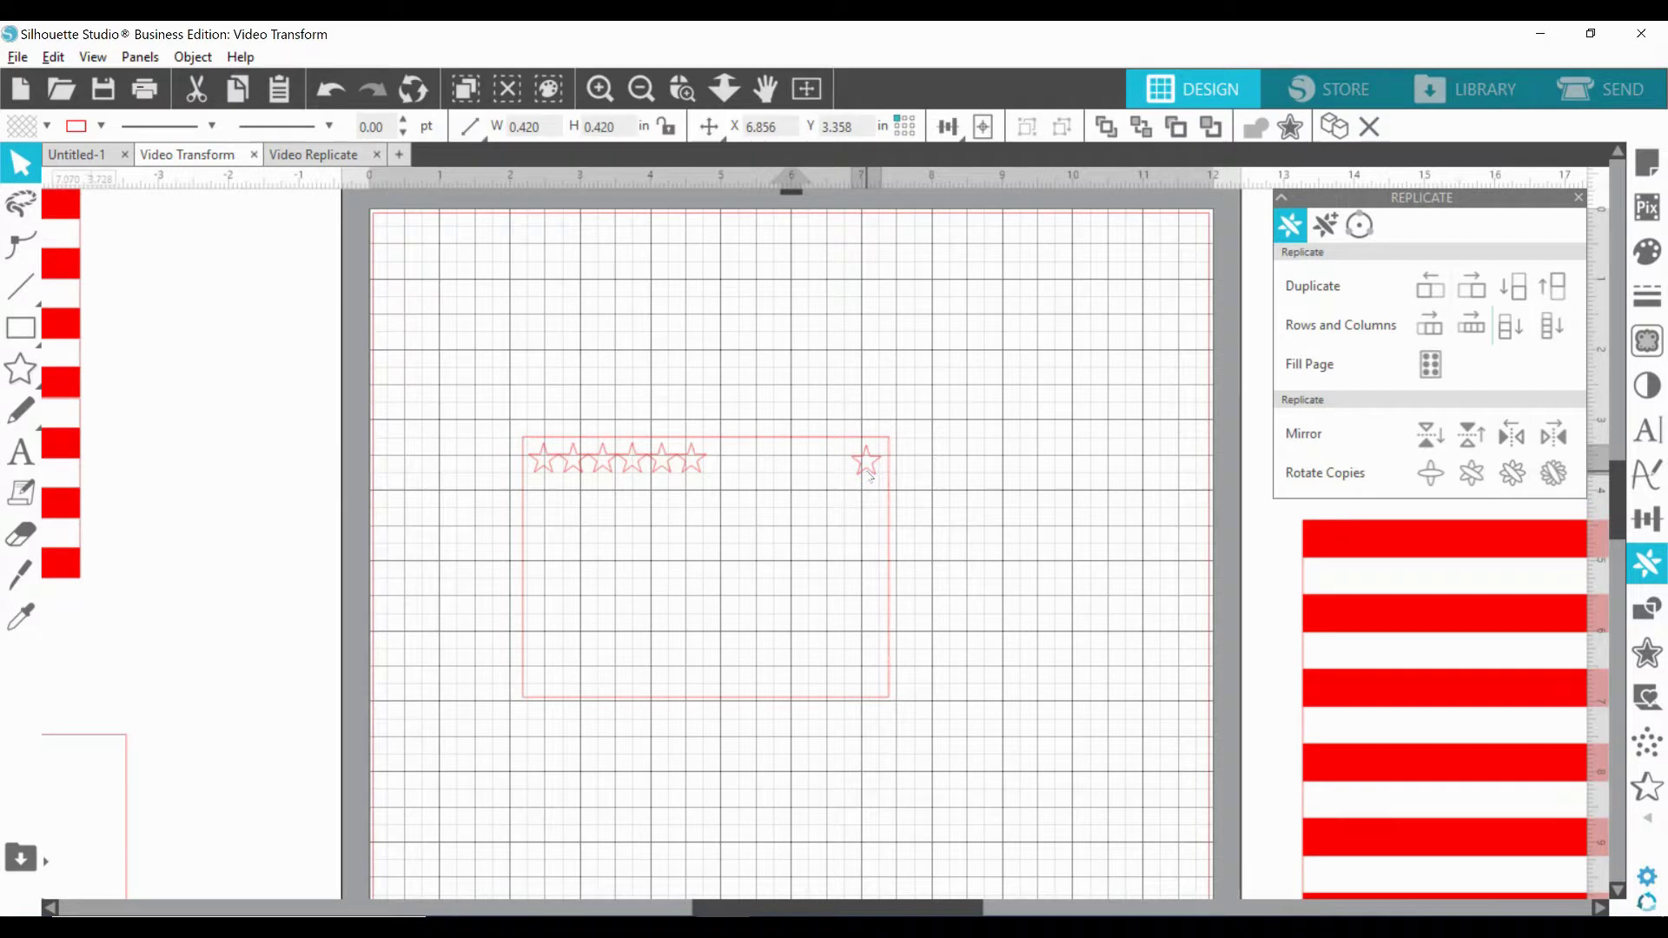
left_click_drag(867, 475, 866, 476)
left_click(832, 503)
Move the rectangle off the mat to the left and align the first and last stars on their vertical centre.
left_click_drag(525, 527, 13, 483)
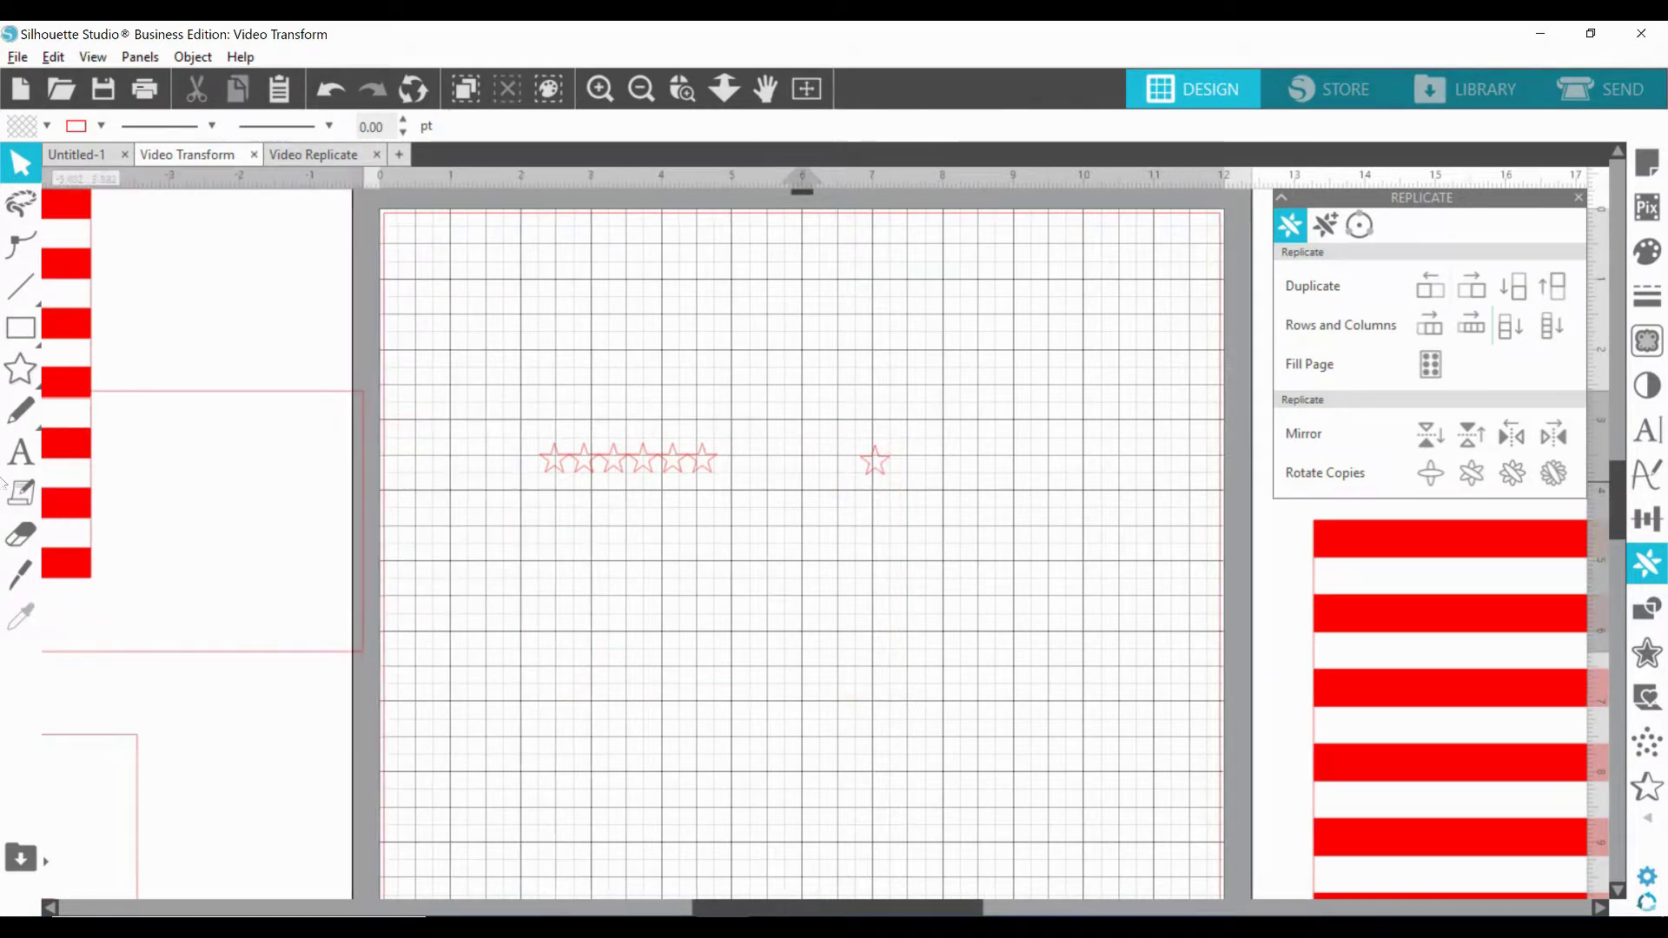
left_click(588, 468)
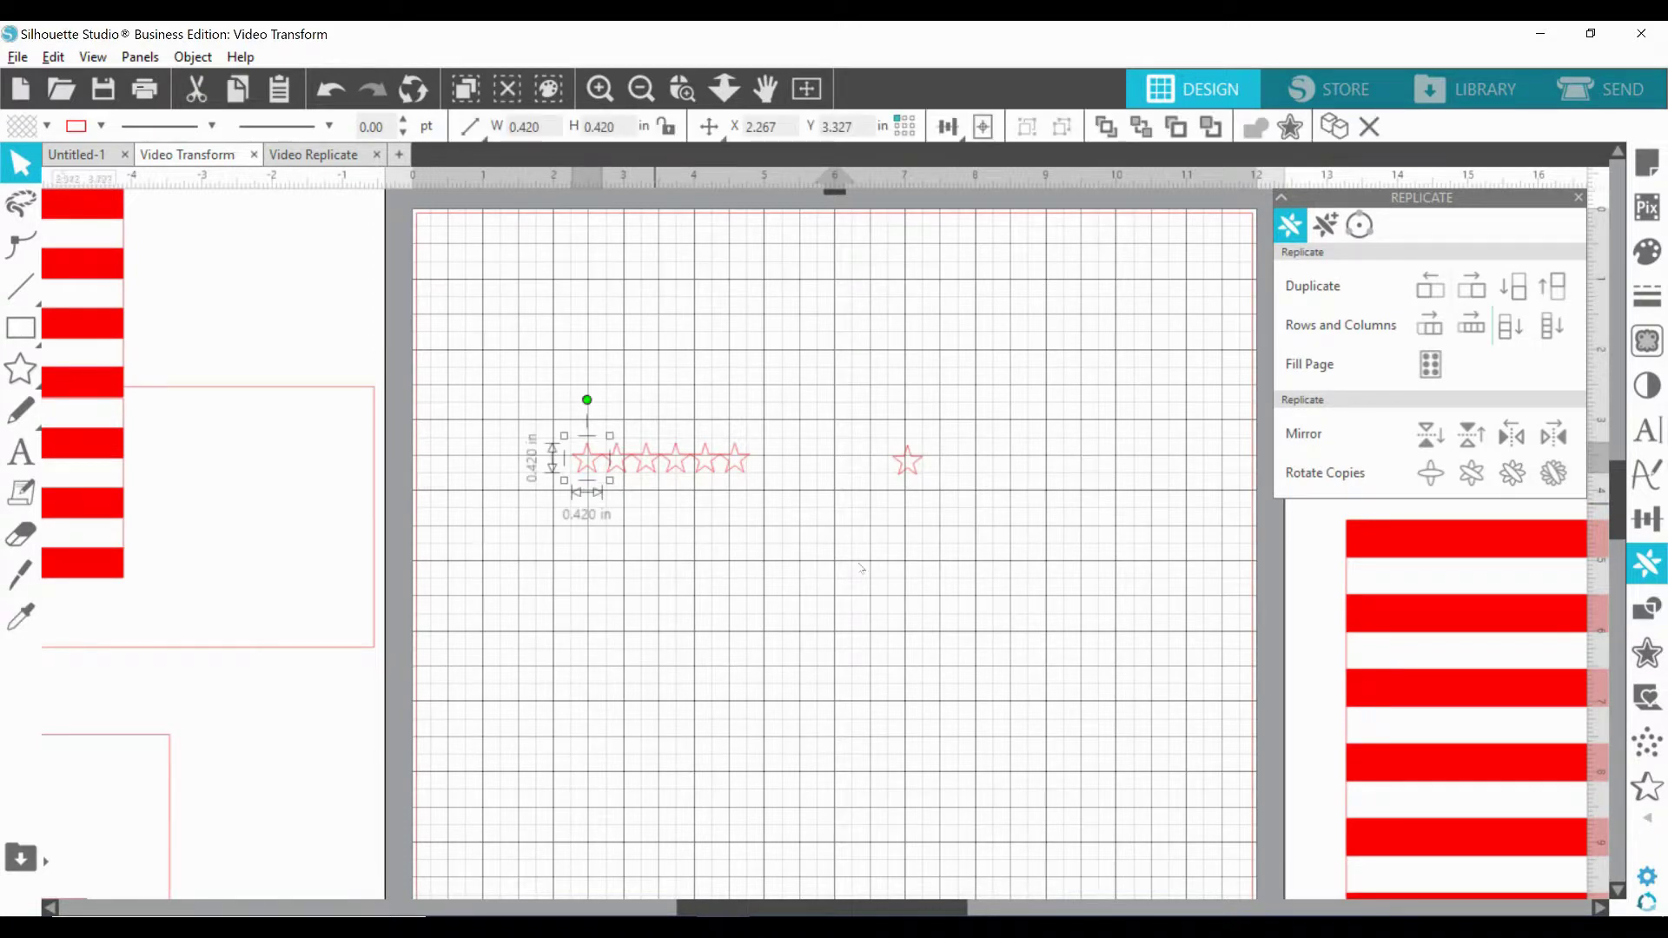
left_click(907, 469, "shift")
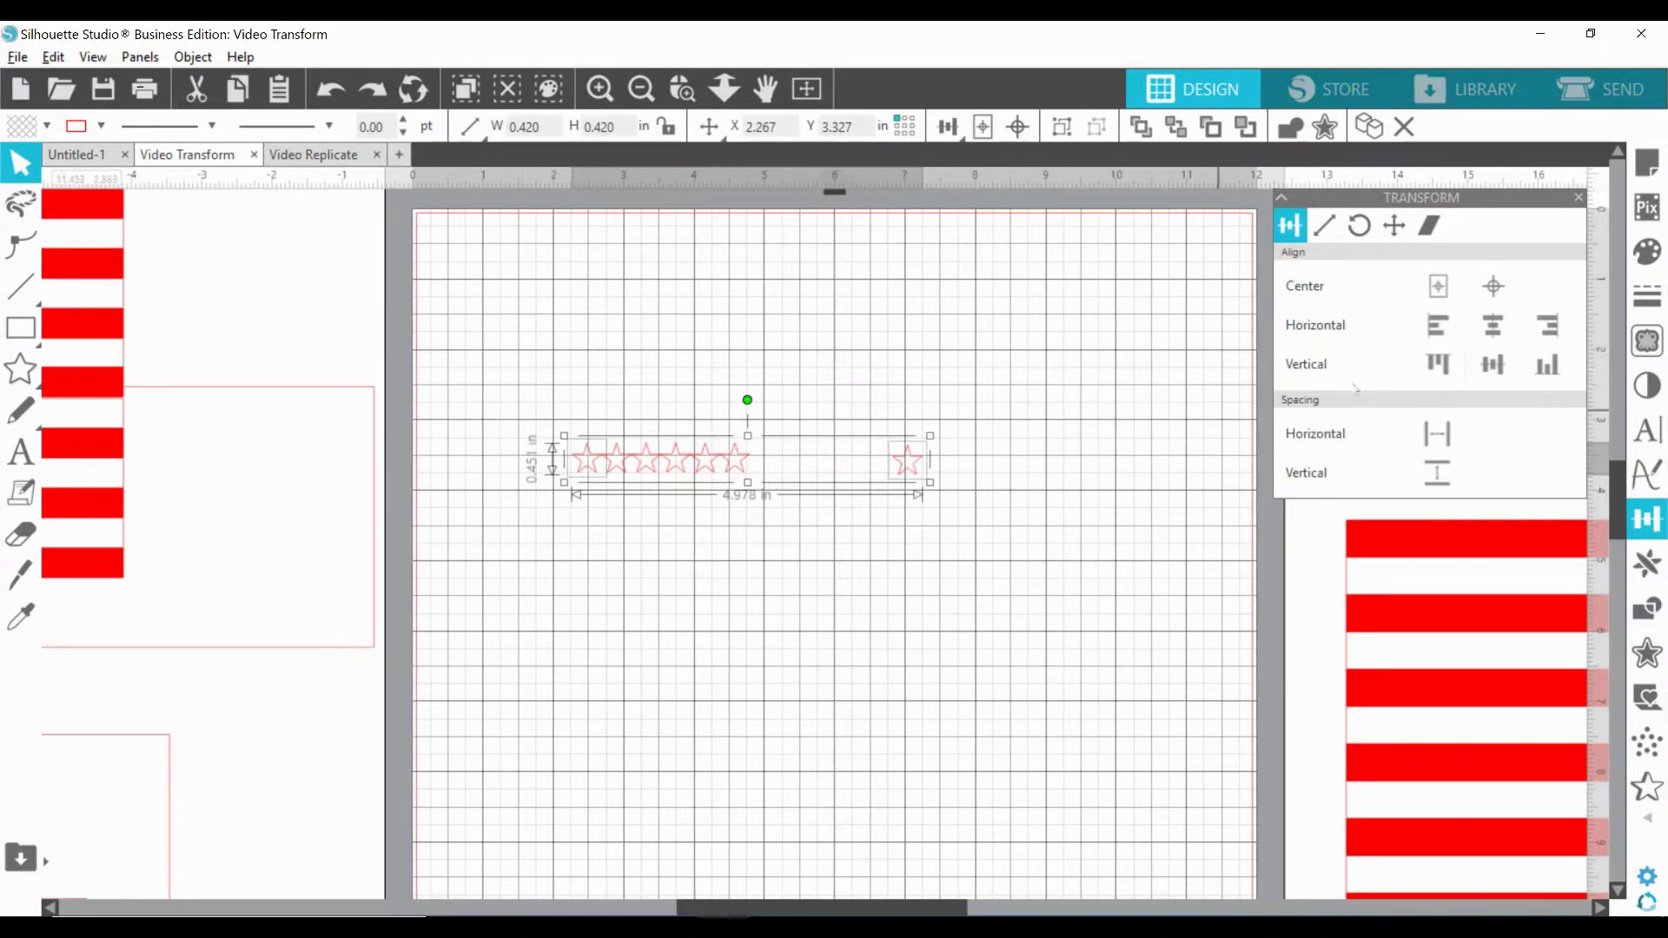
left_click(1494, 366)
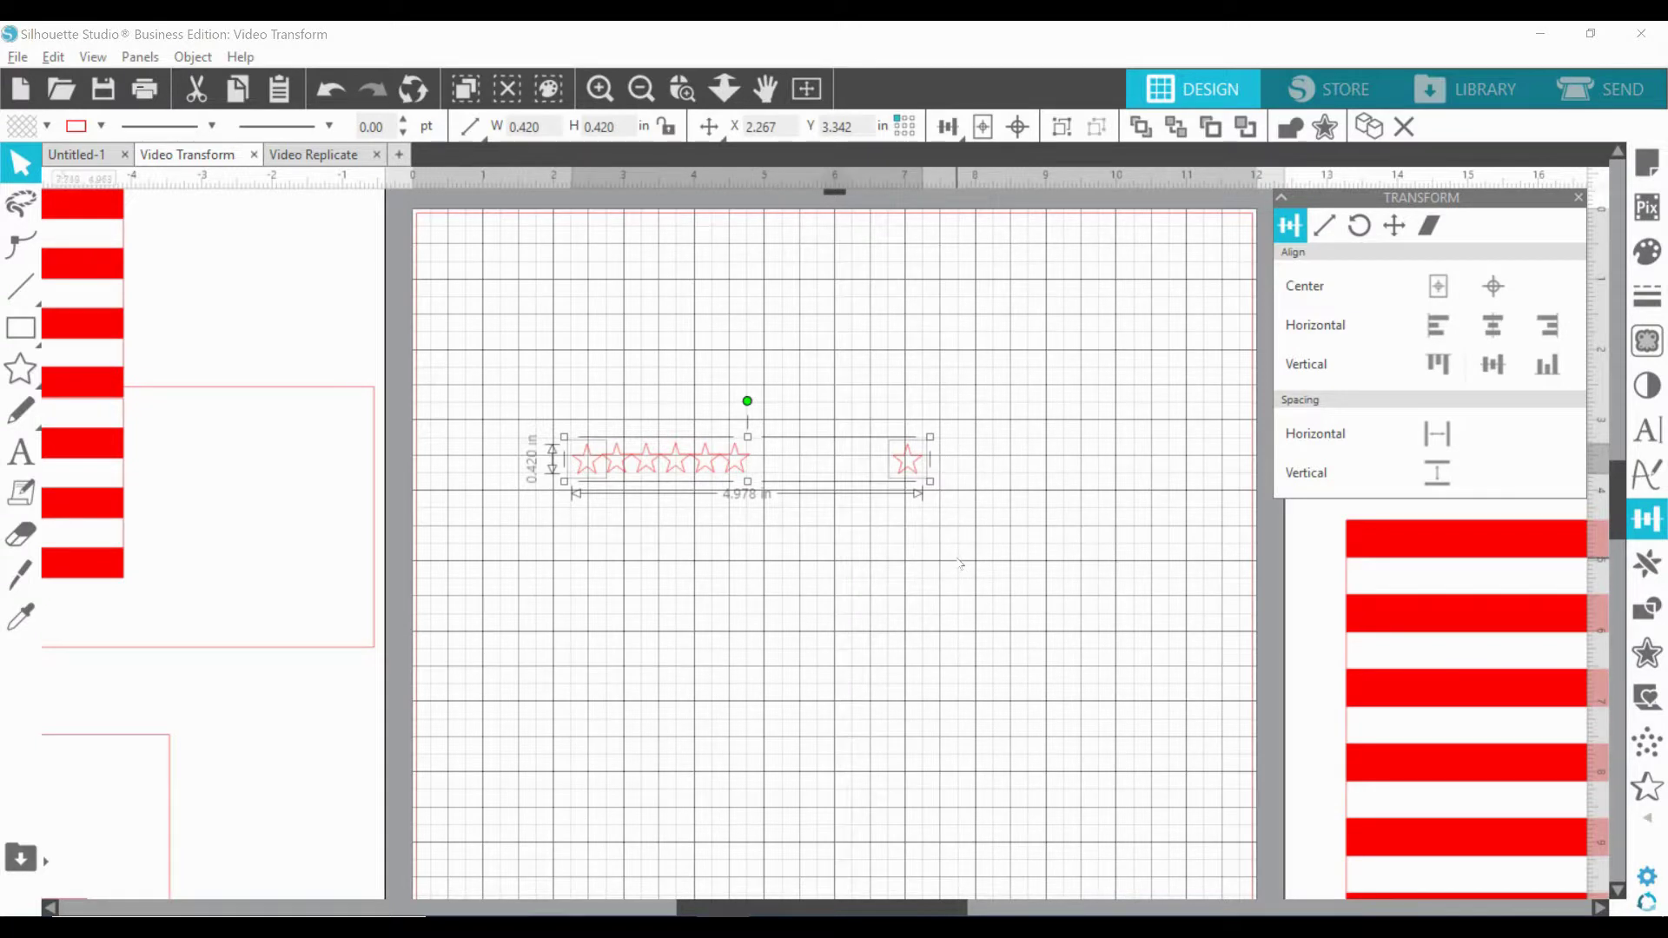
left_click(826, 528)
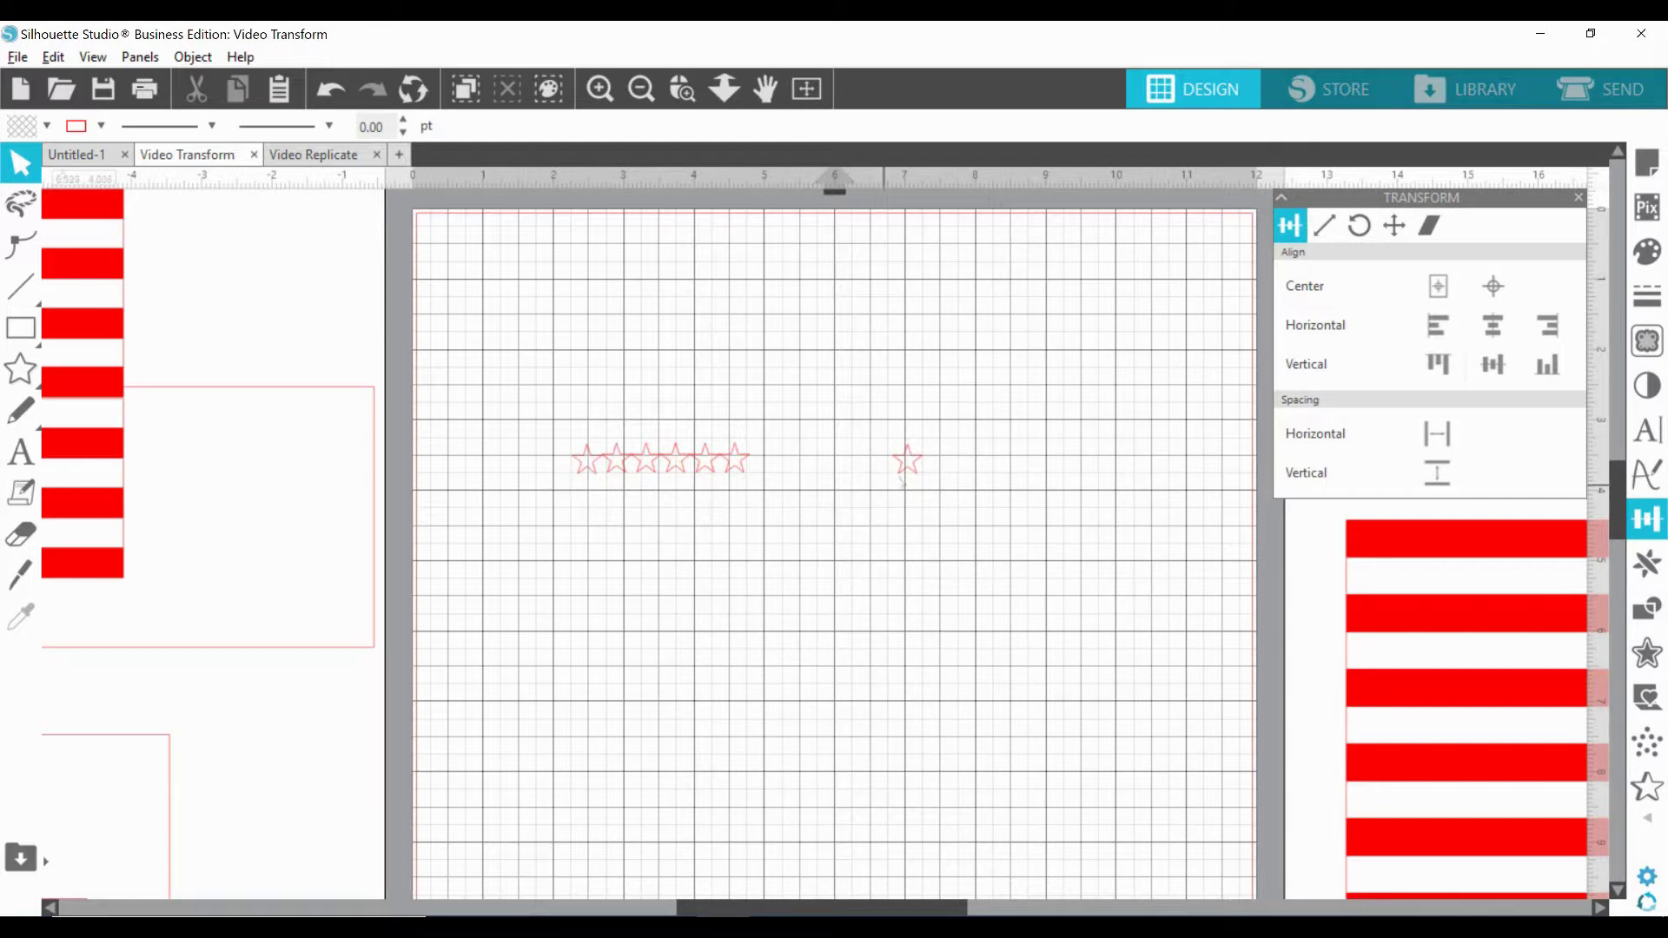
Space all seven stars of the row evenly in the horizontal direction.
left_click(379, 570)
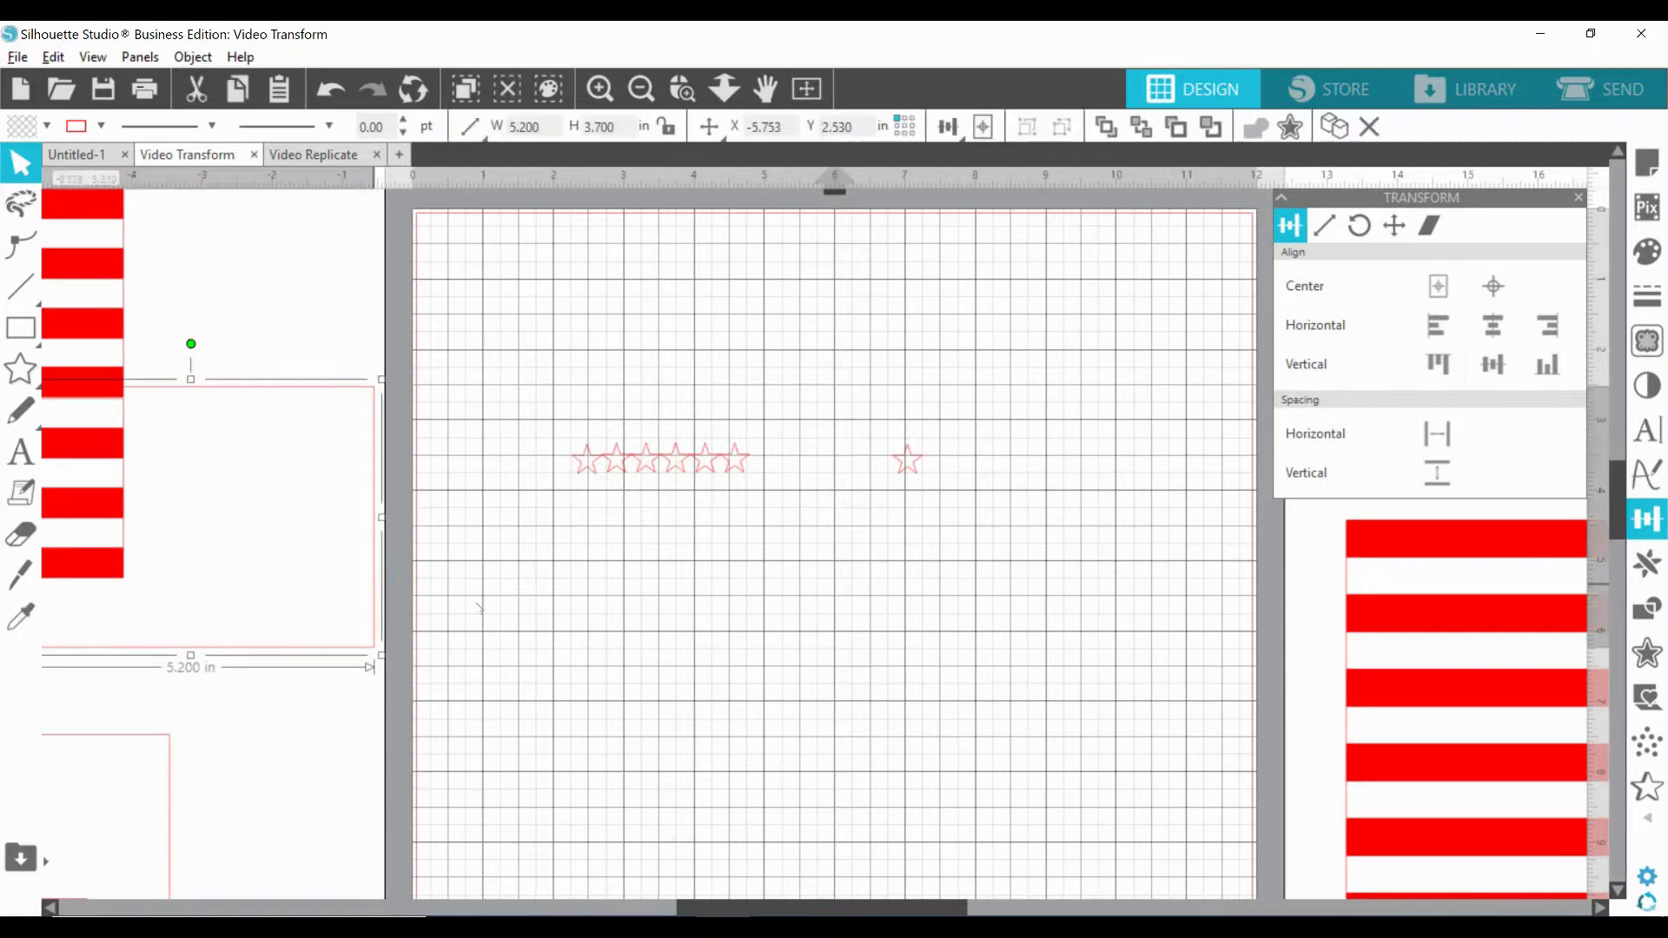
left_click_drag(534, 415, 992, 510)
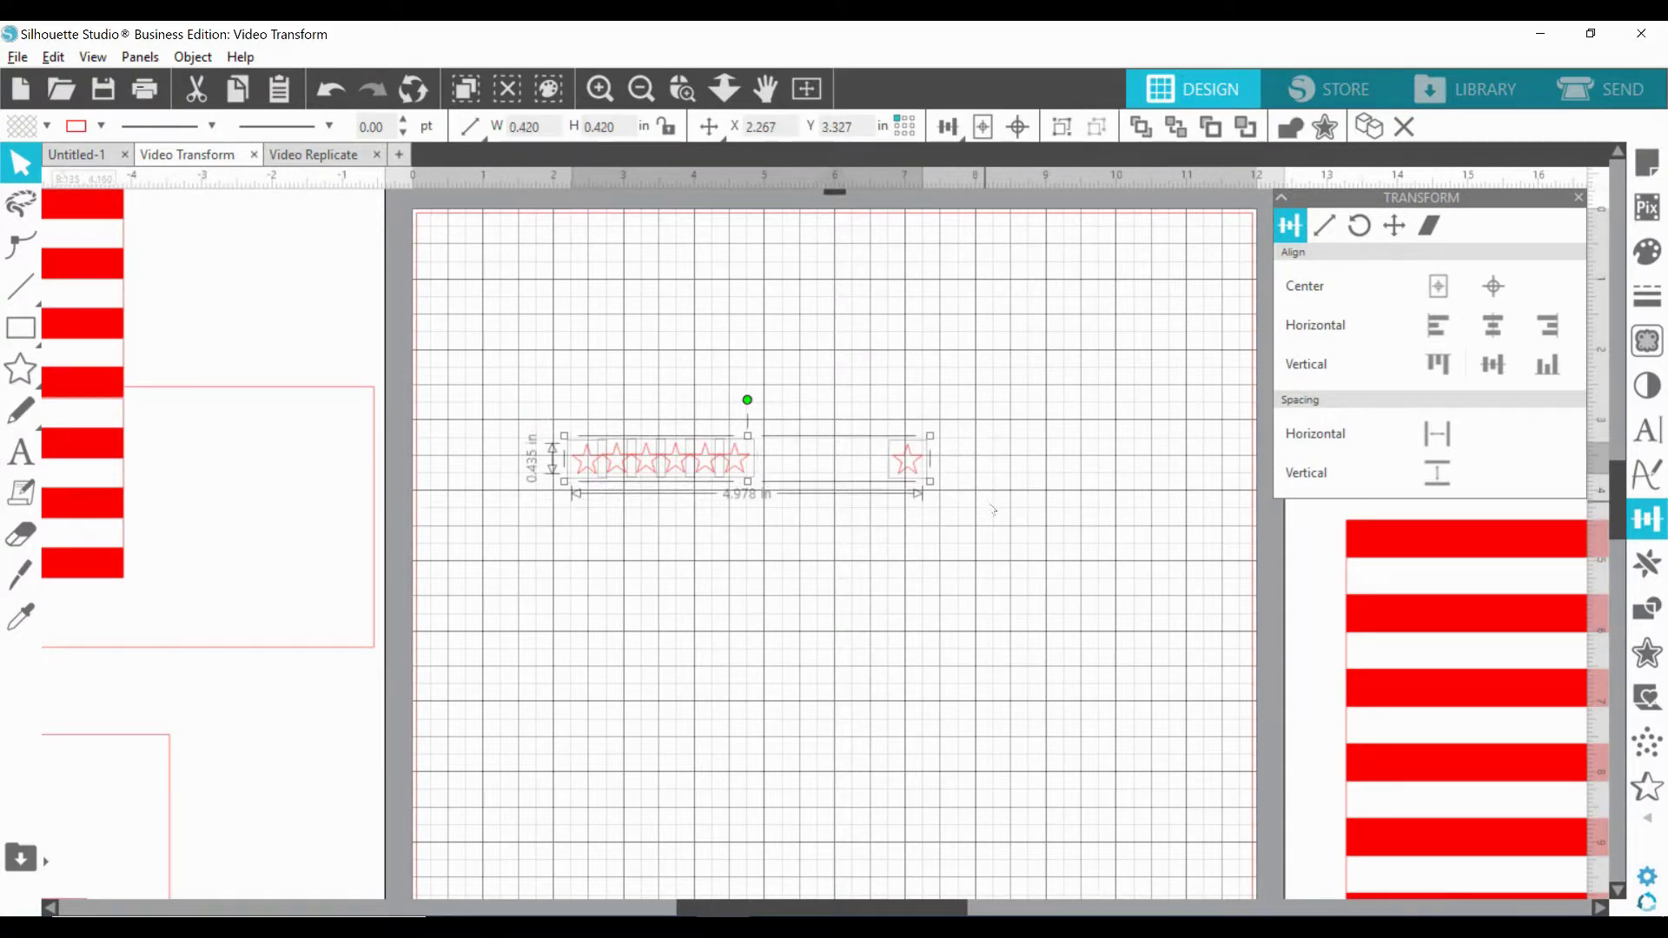
left_click(1436, 435)
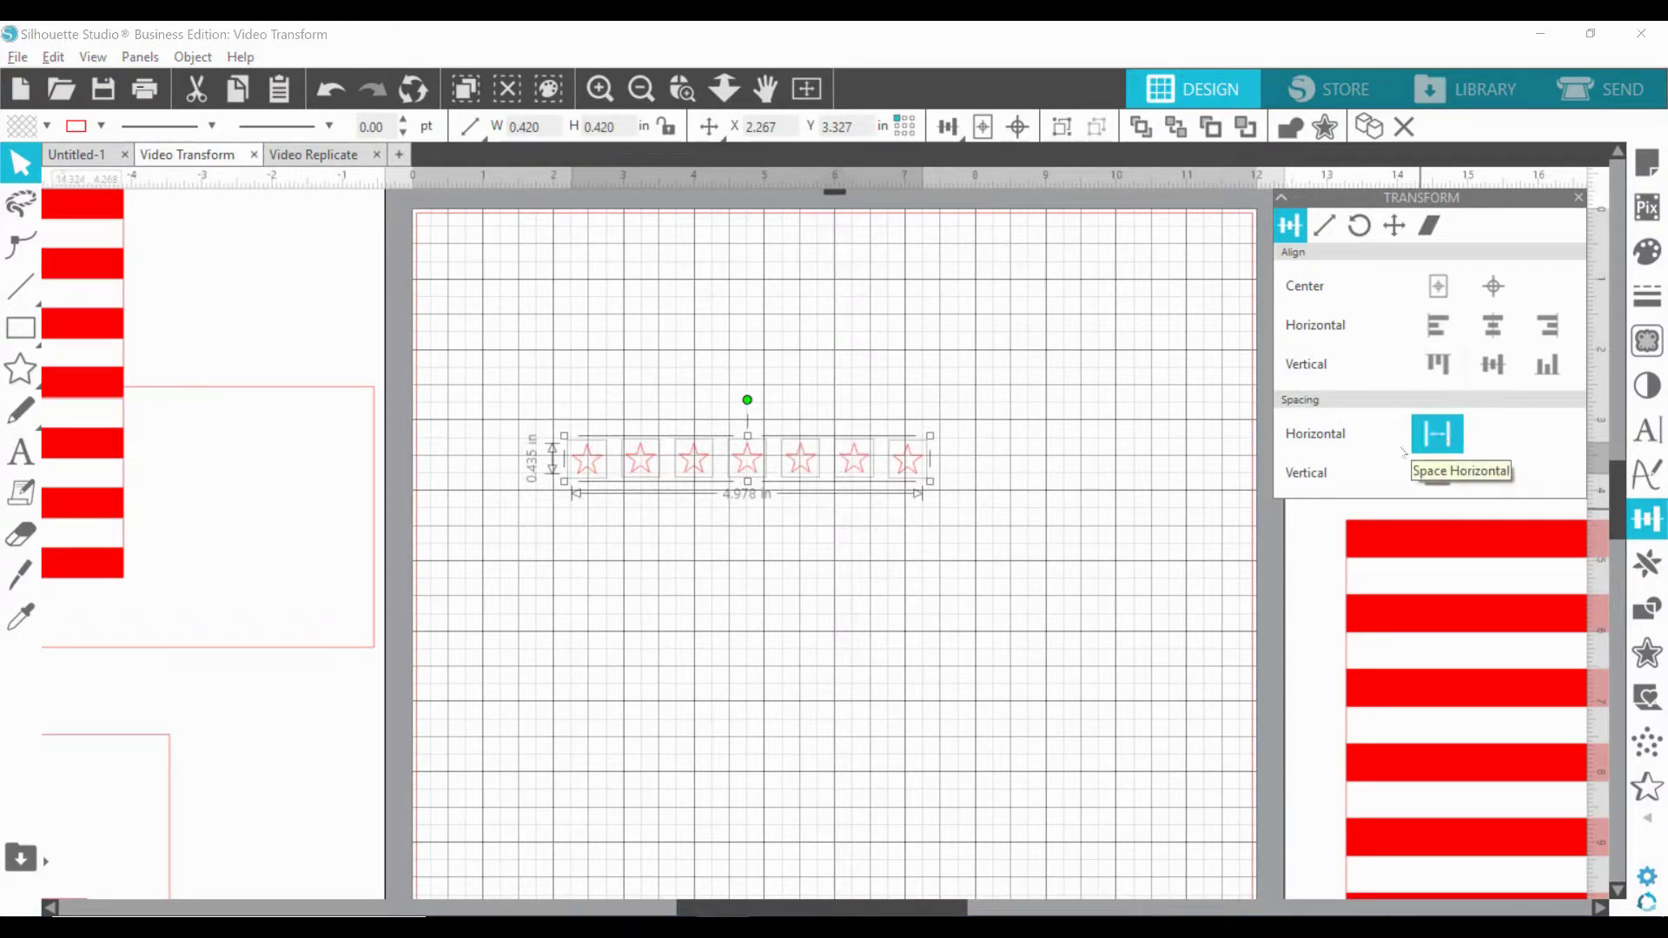
left_click(912, 644)
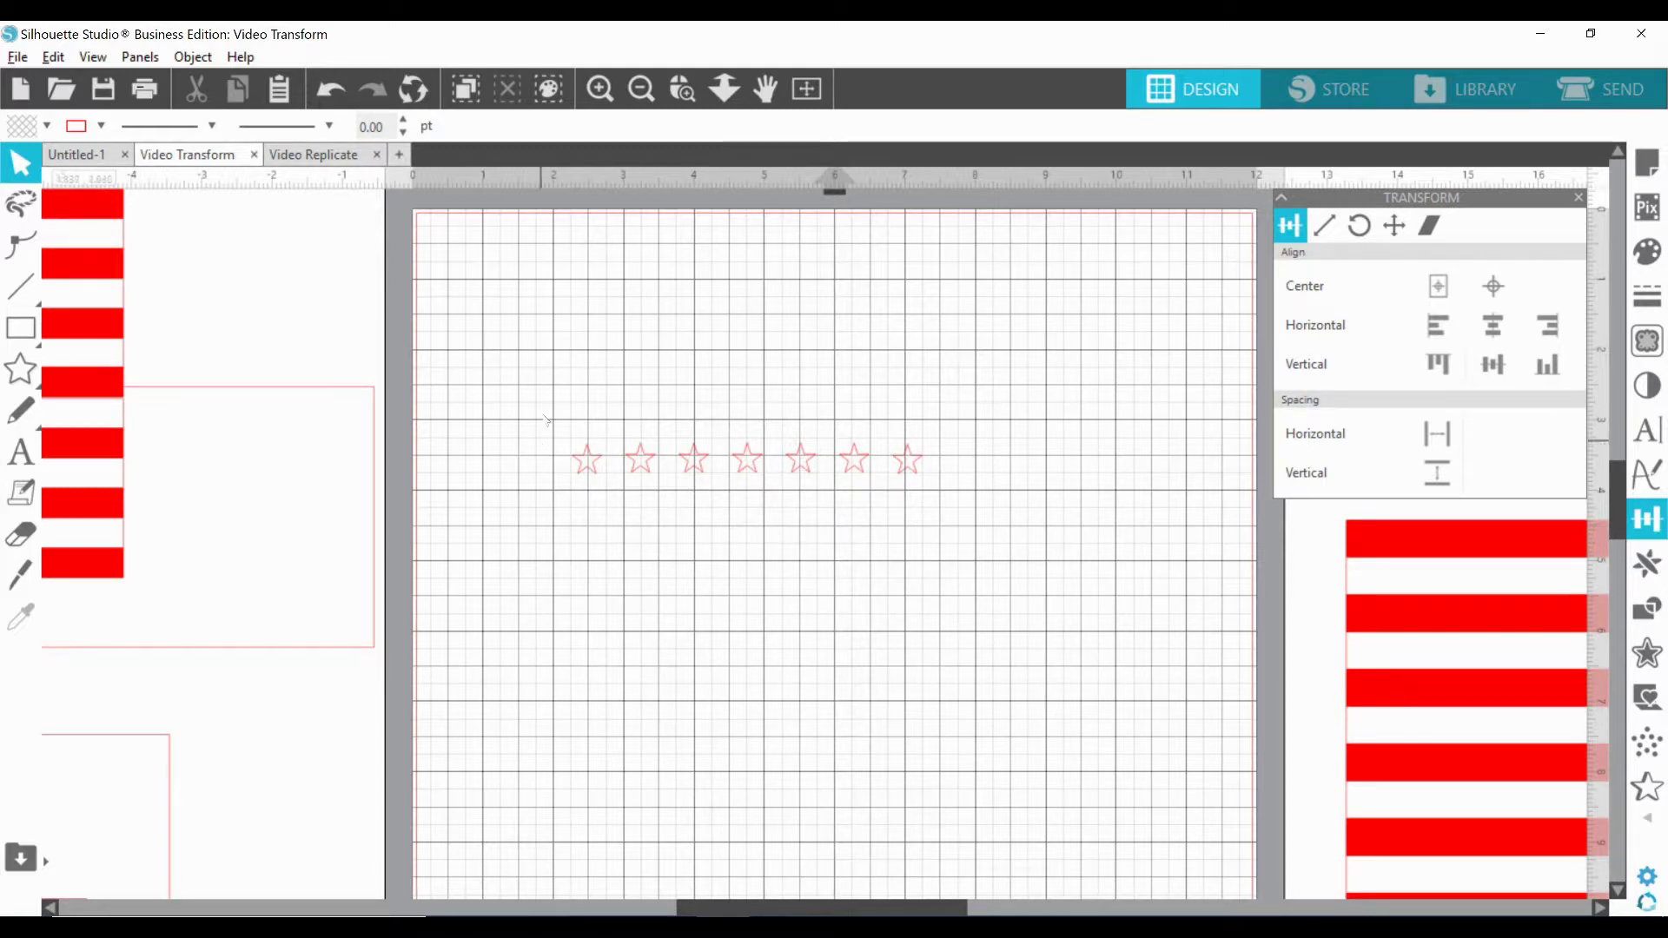
Group the seven evenly spaced stars into one object.
left_click_drag(550, 419, 922, 483)
right_click(918, 469)
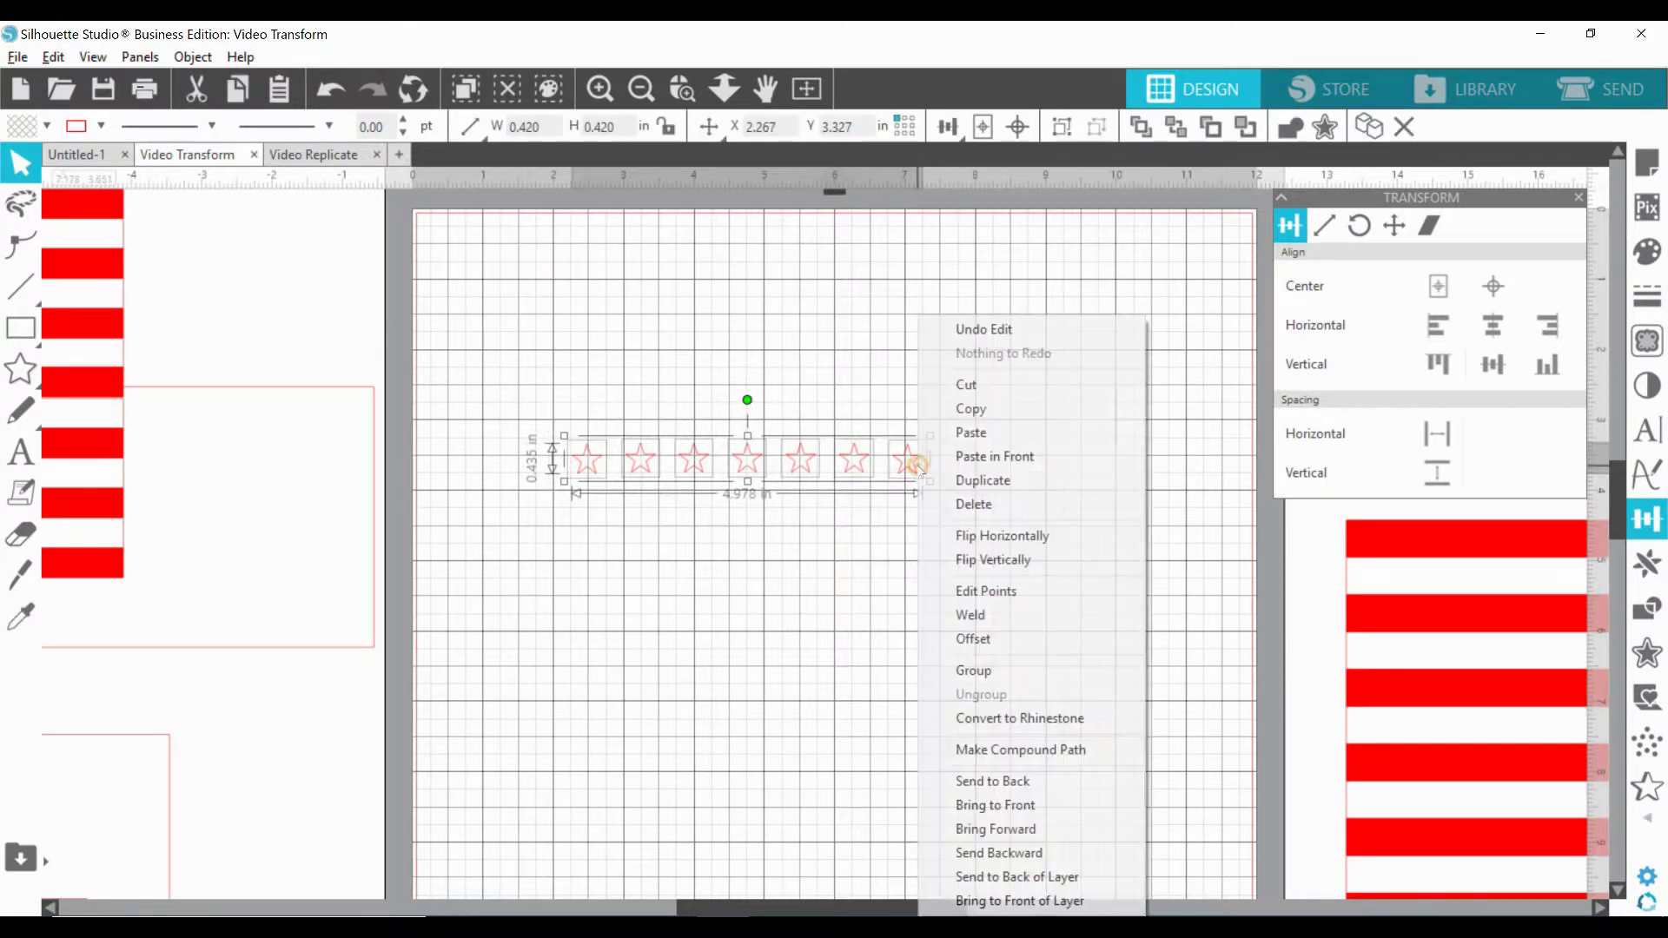
left_click(1023, 671)
left_click(782, 573)
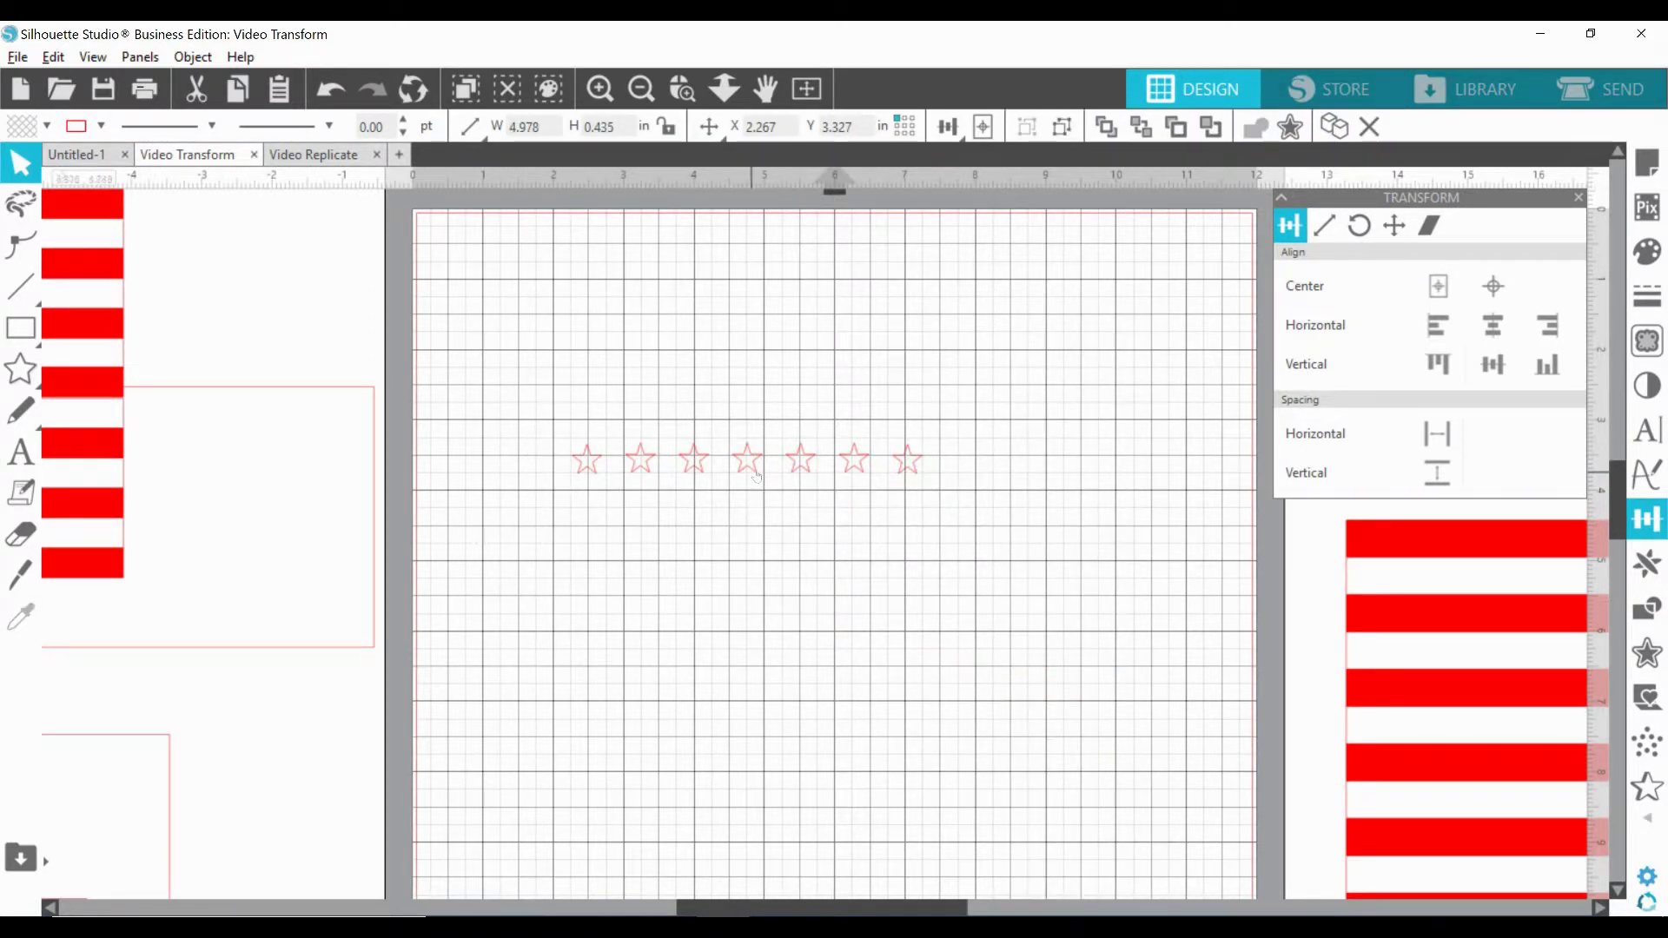
left_click_drag(113, 391, 863, 573)
left_click(453, 350)
left_click_drag(476, 517, 19, 339)
Replicate the grouped star row downward as a column of four, plus one duplicate below, to get five rows.
left_click(672, 477)
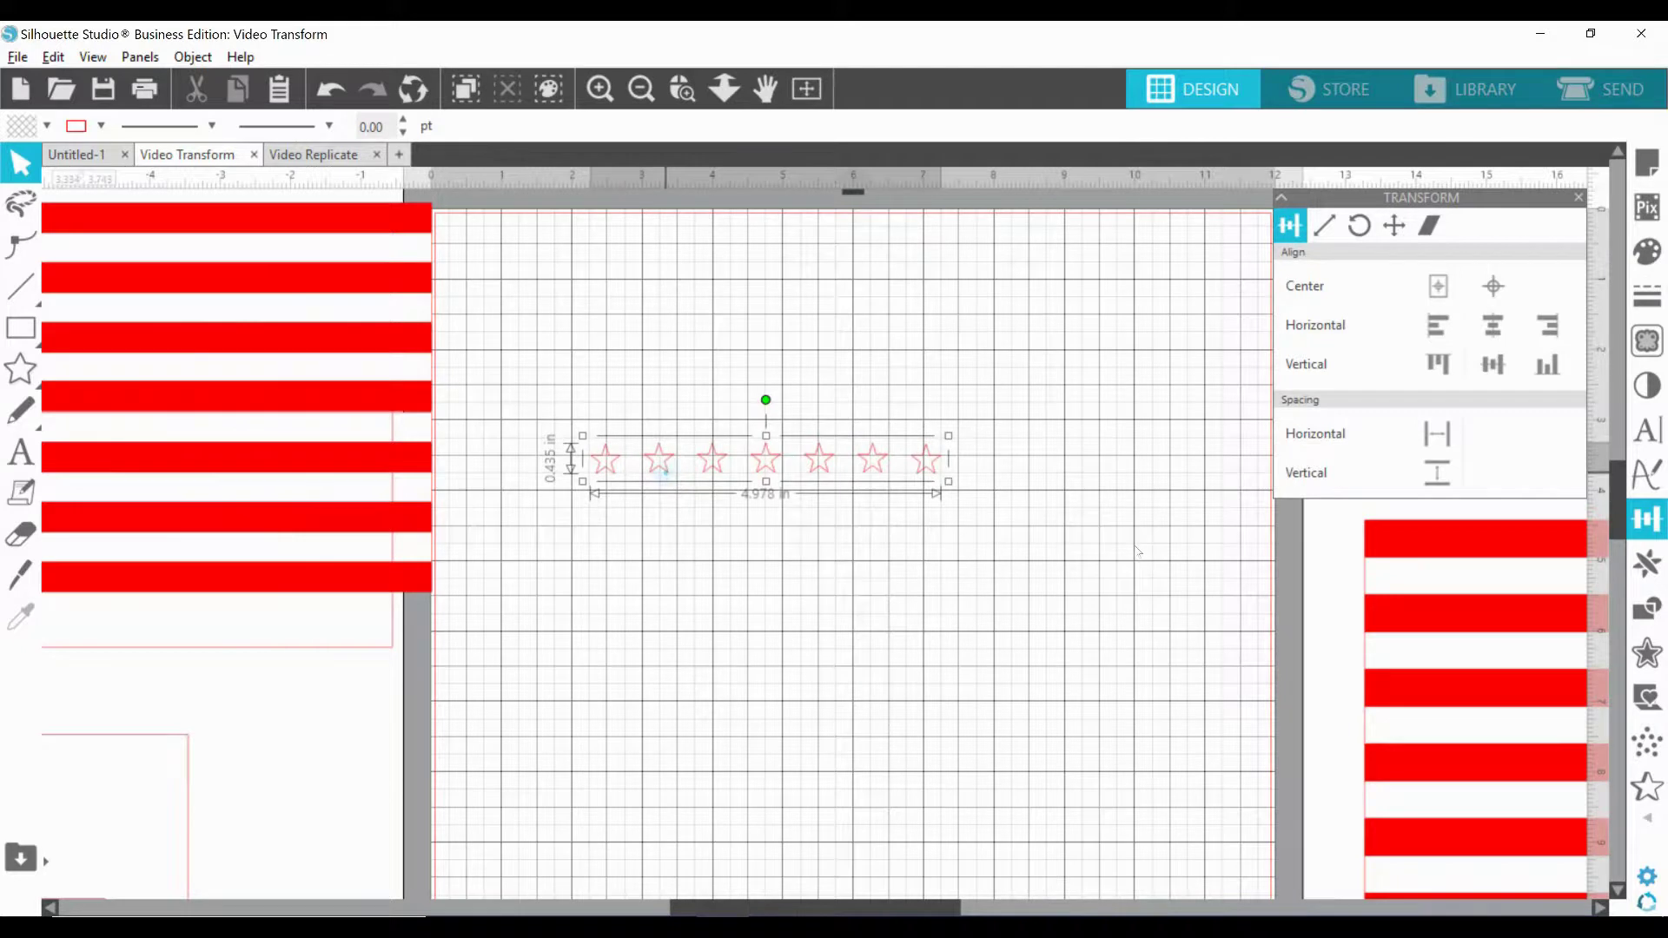
left_click(1646, 563)
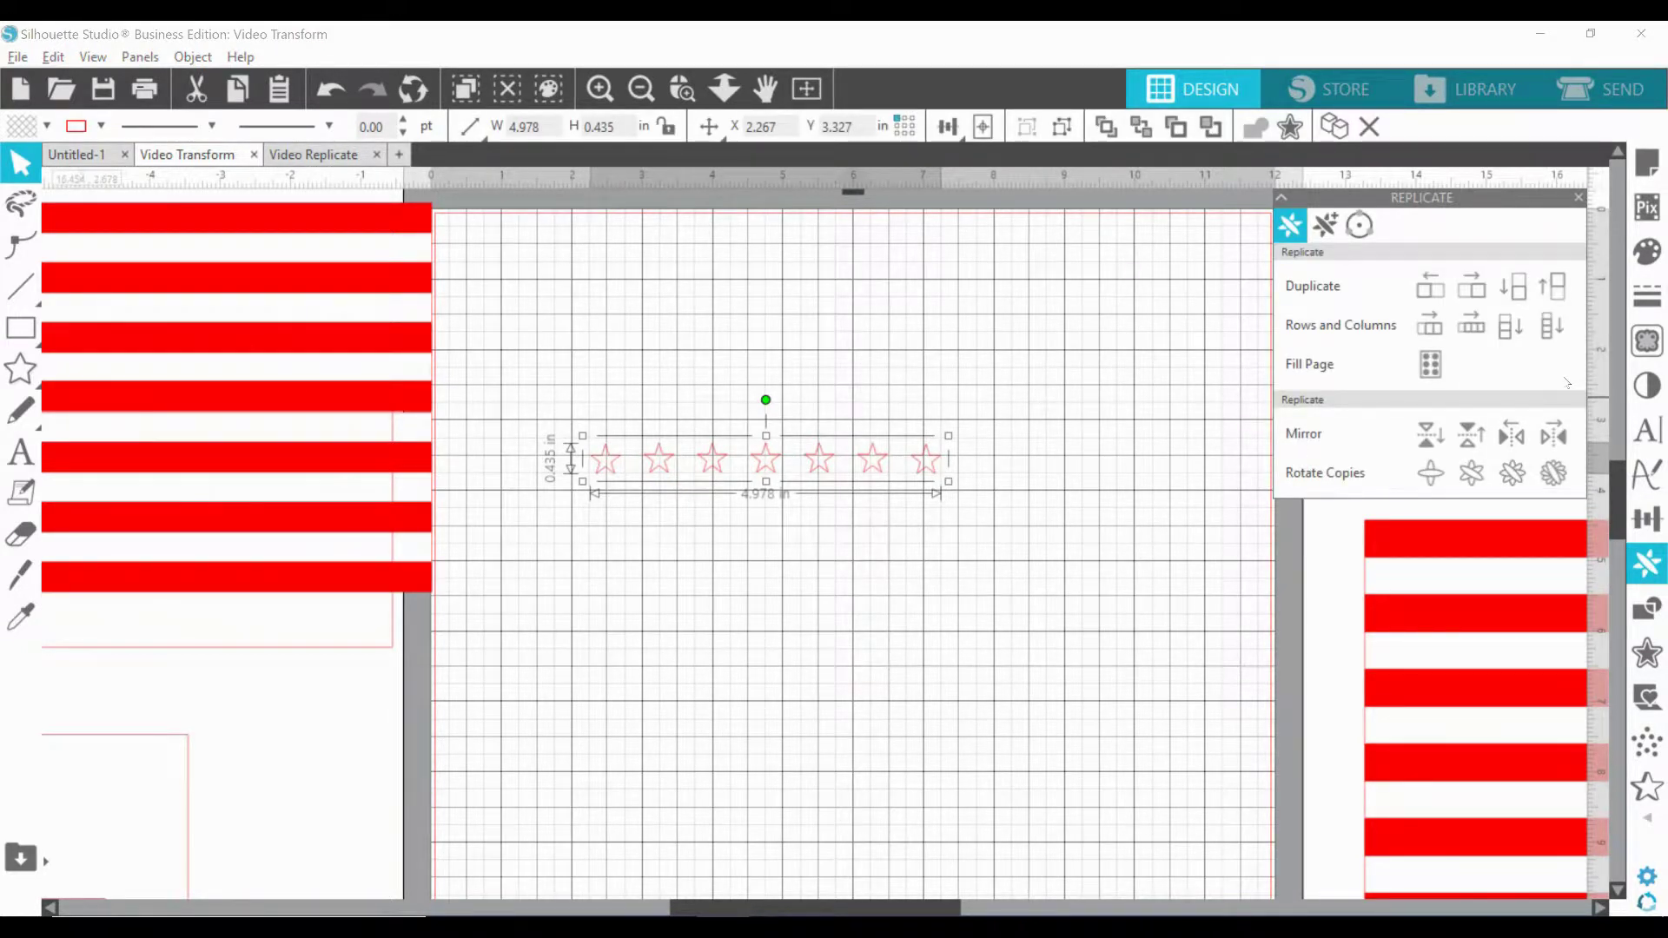
left_click(1549, 335)
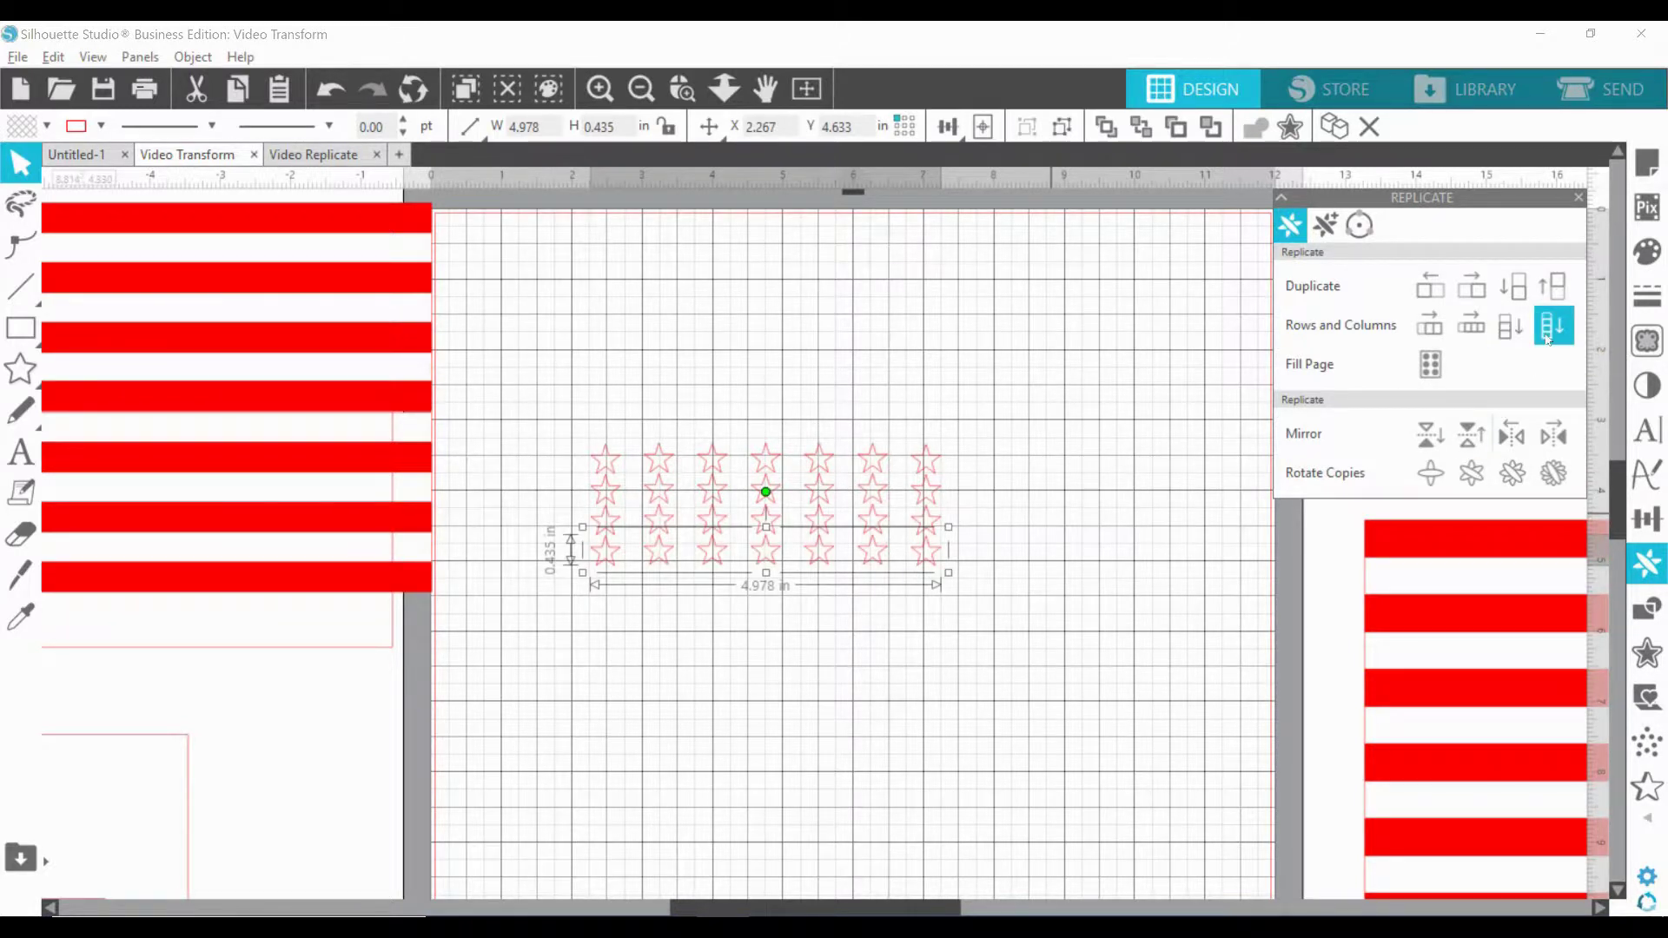
left_click(1512, 286)
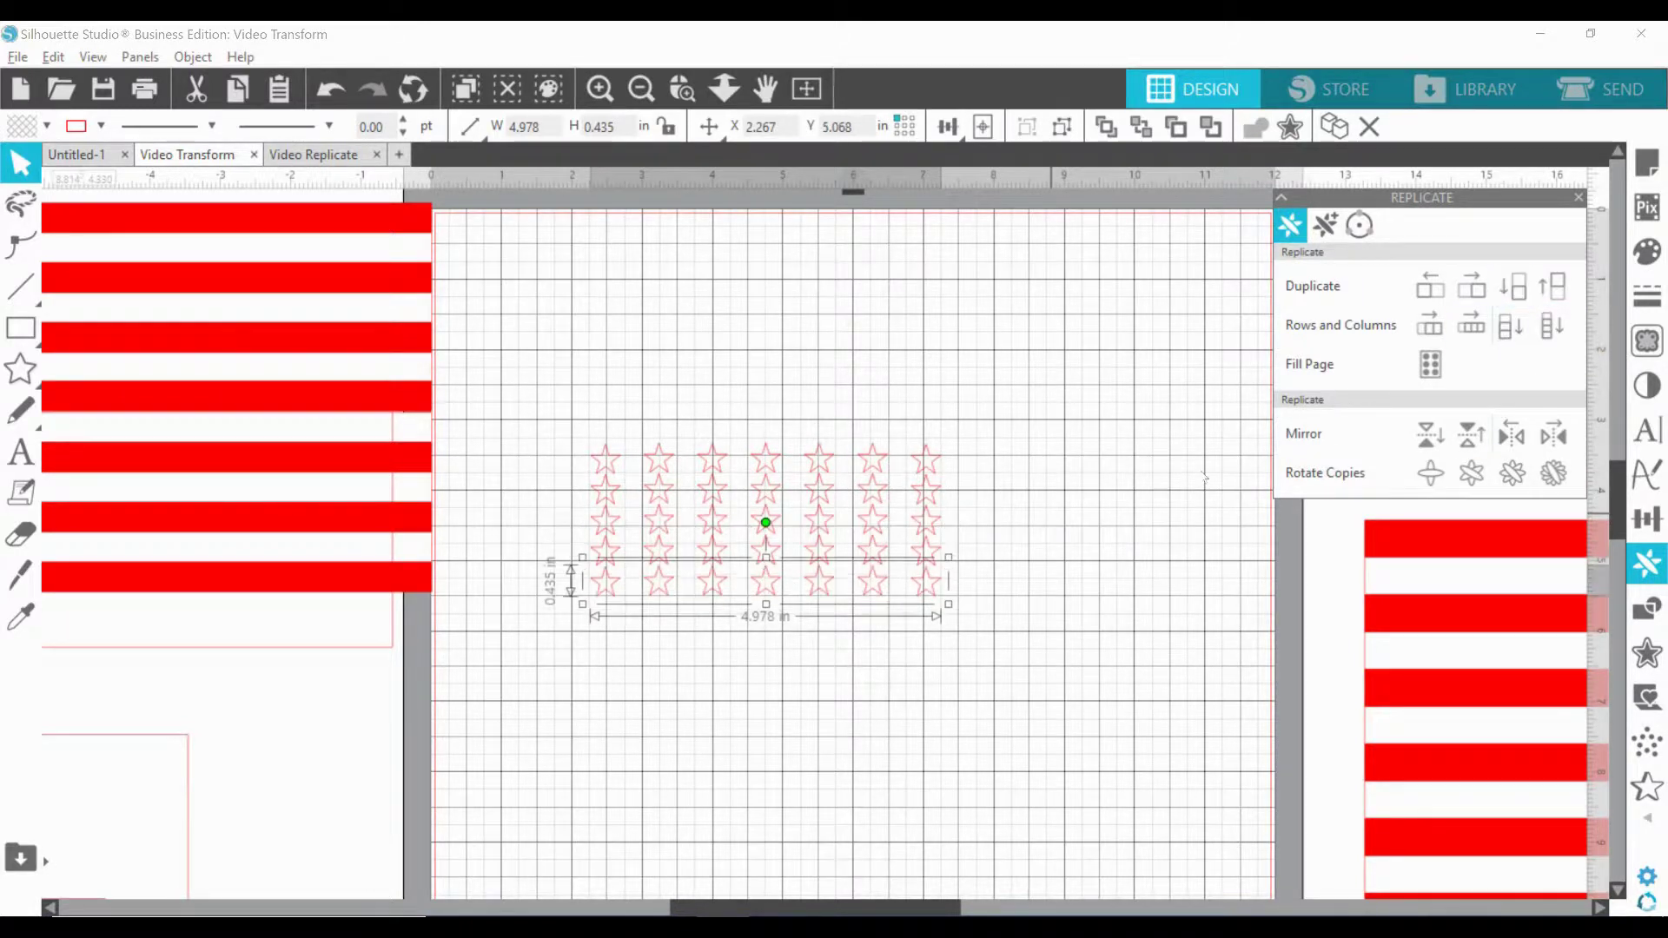
left_click(1185, 485)
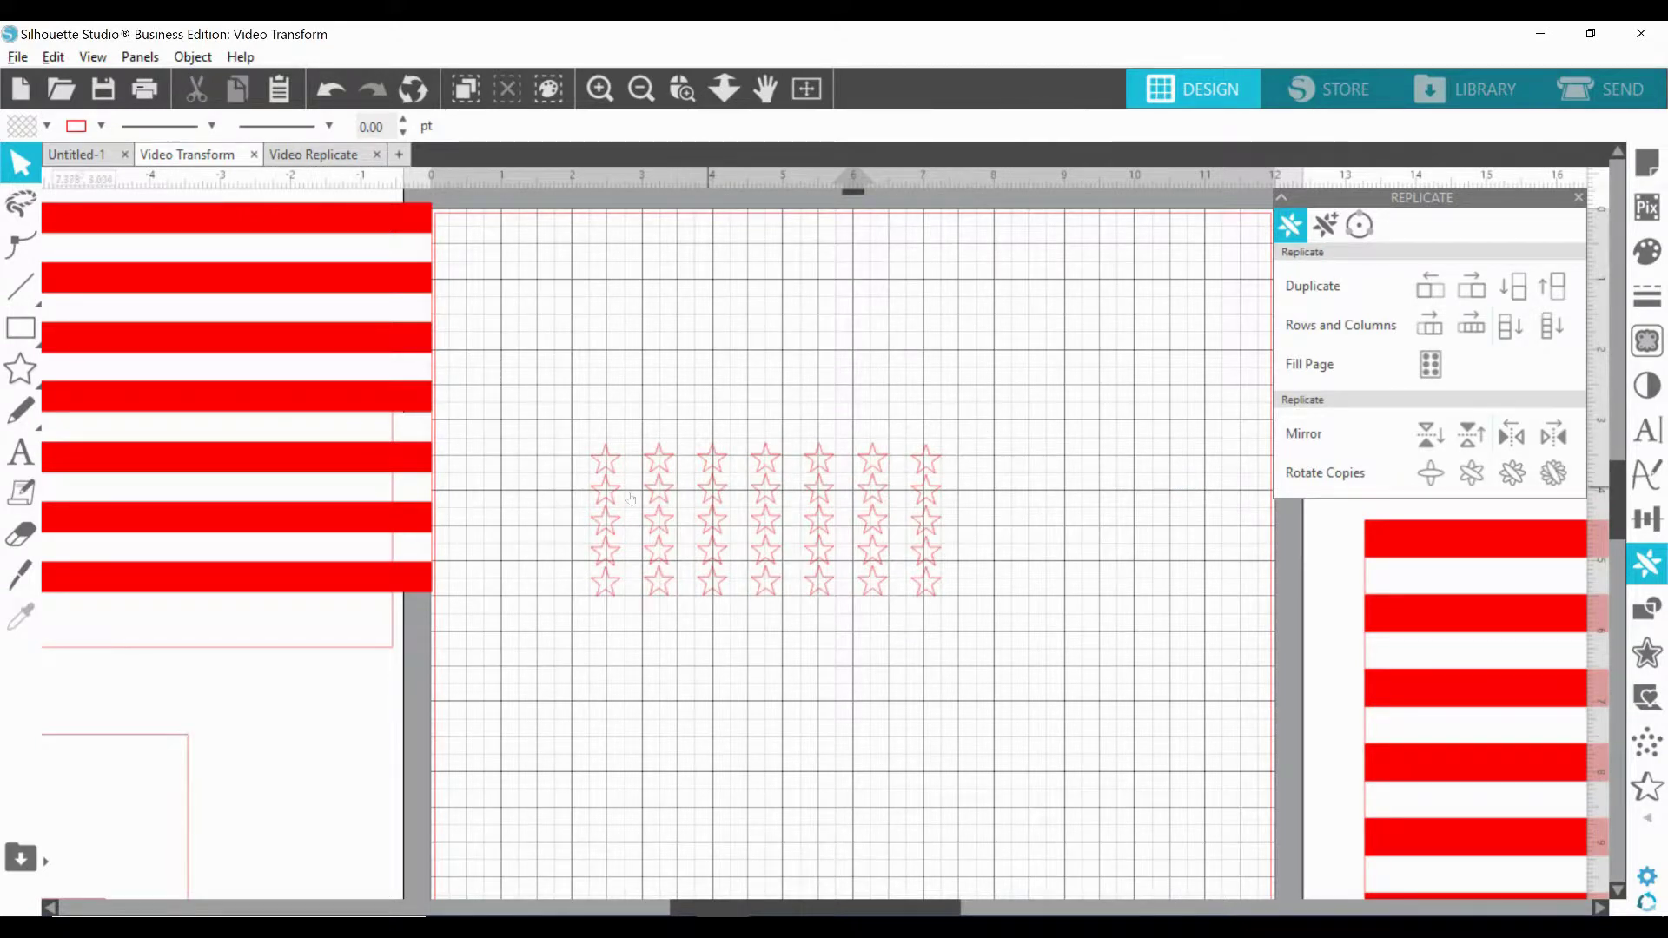
Move the rectangle around the star rows and lower the last row to just above the rectangle's bottom edge.
left_click(623, 582)
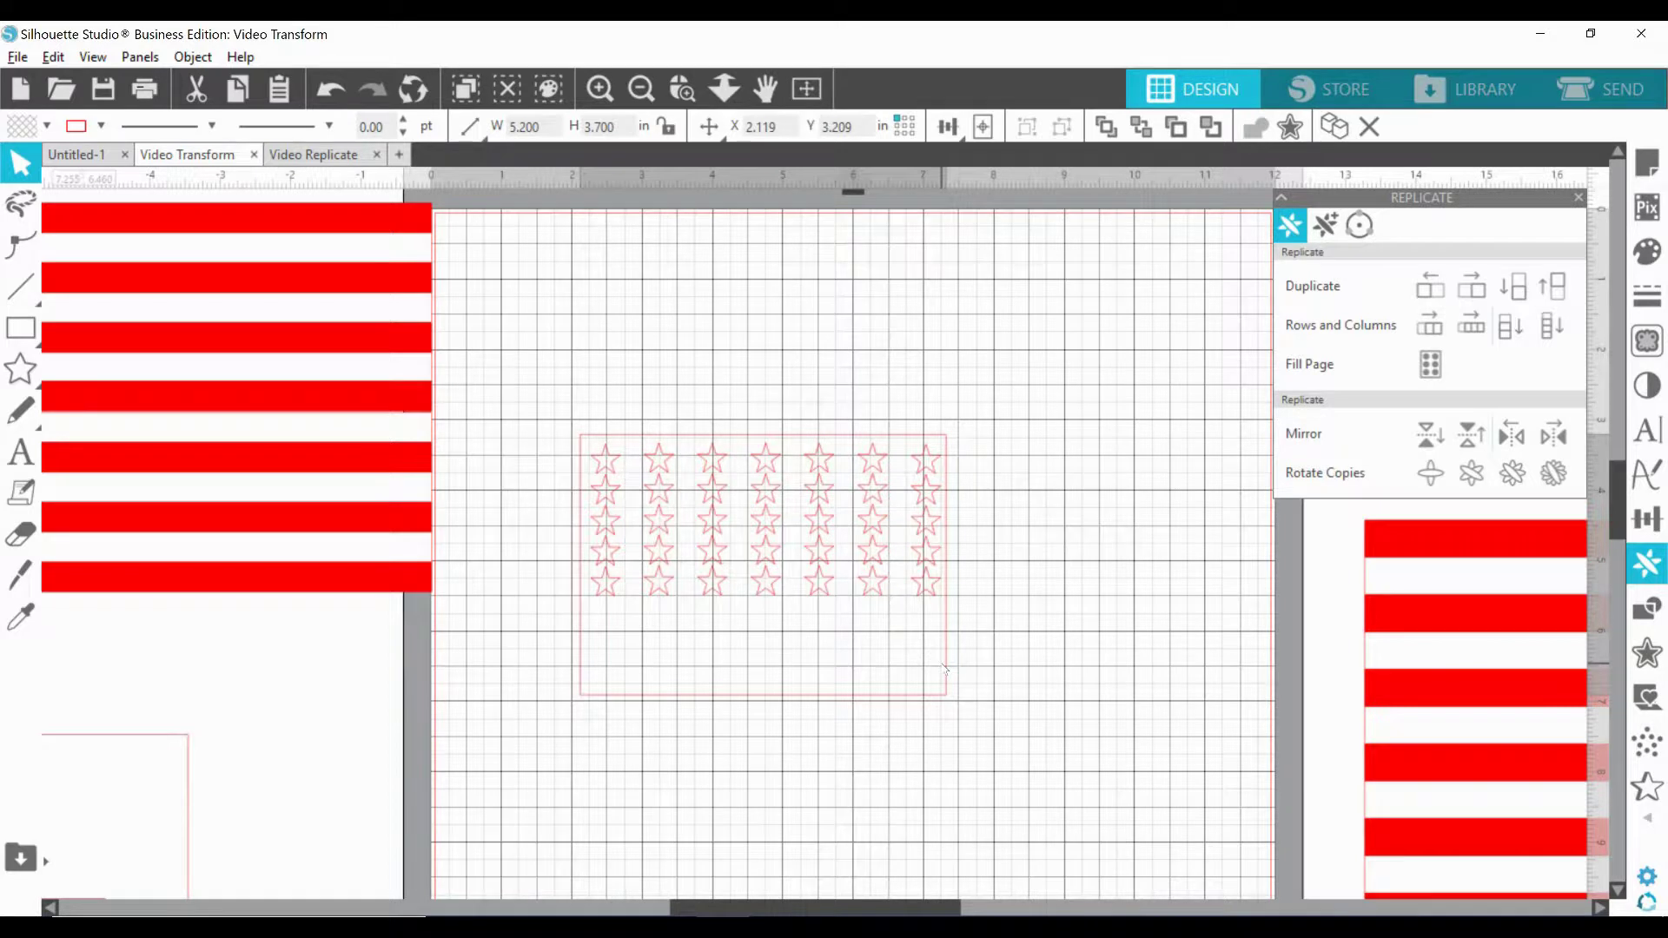
left_click(947, 668)
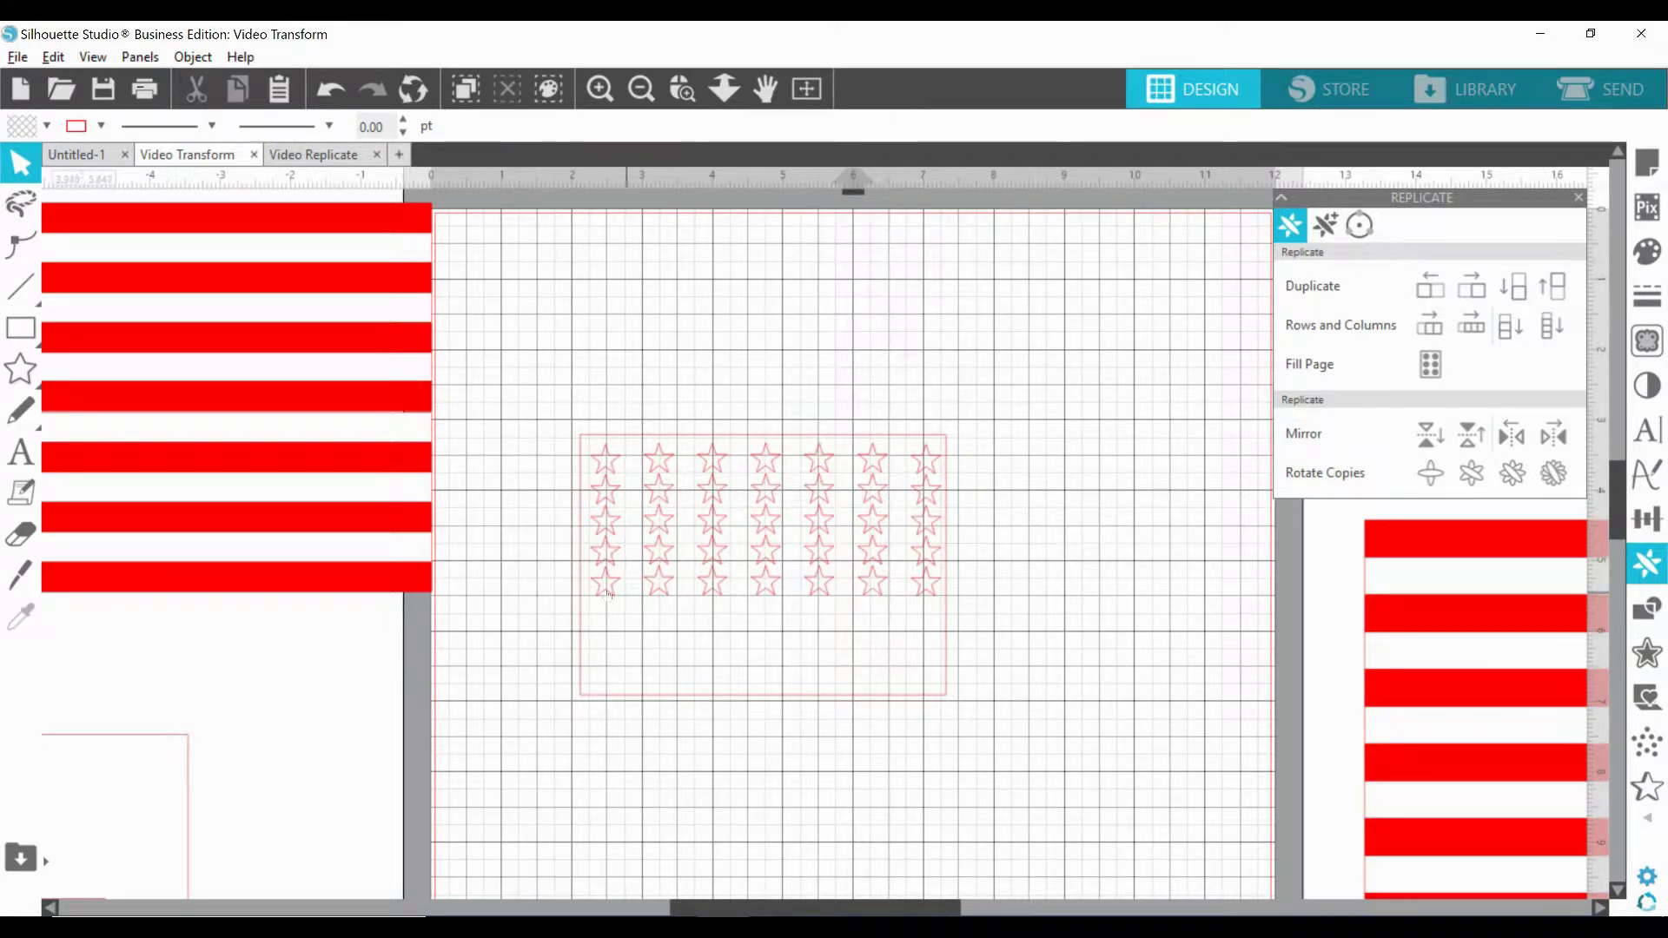
left_click_drag(611, 594, 605, 681)
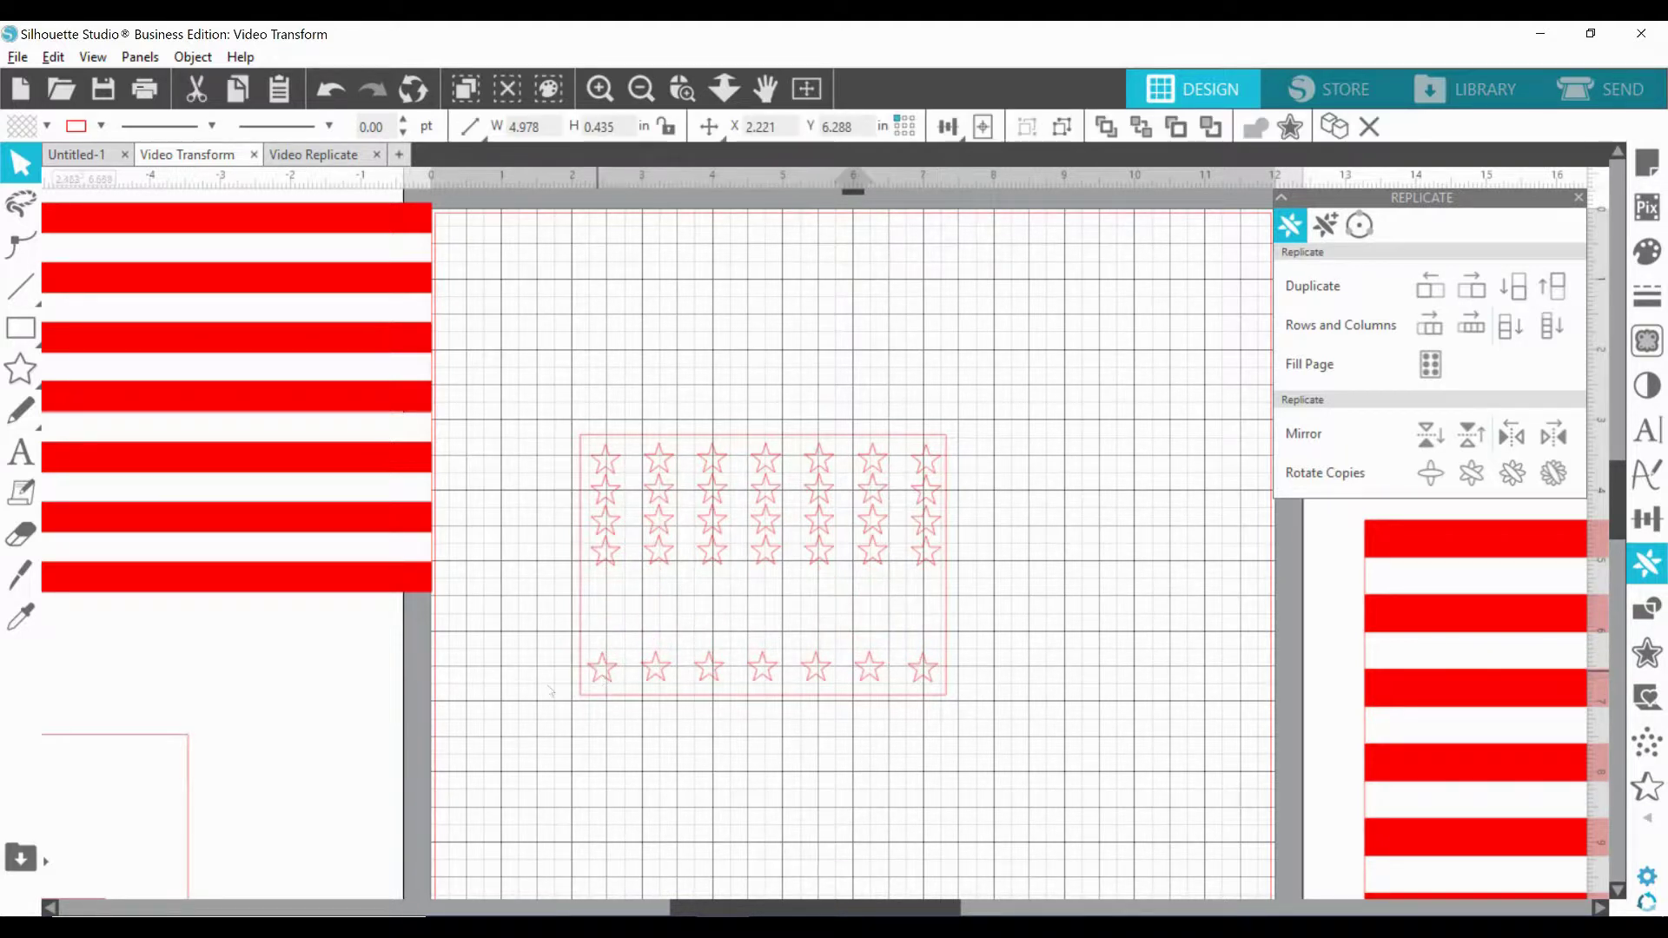
left_click(513, 678)
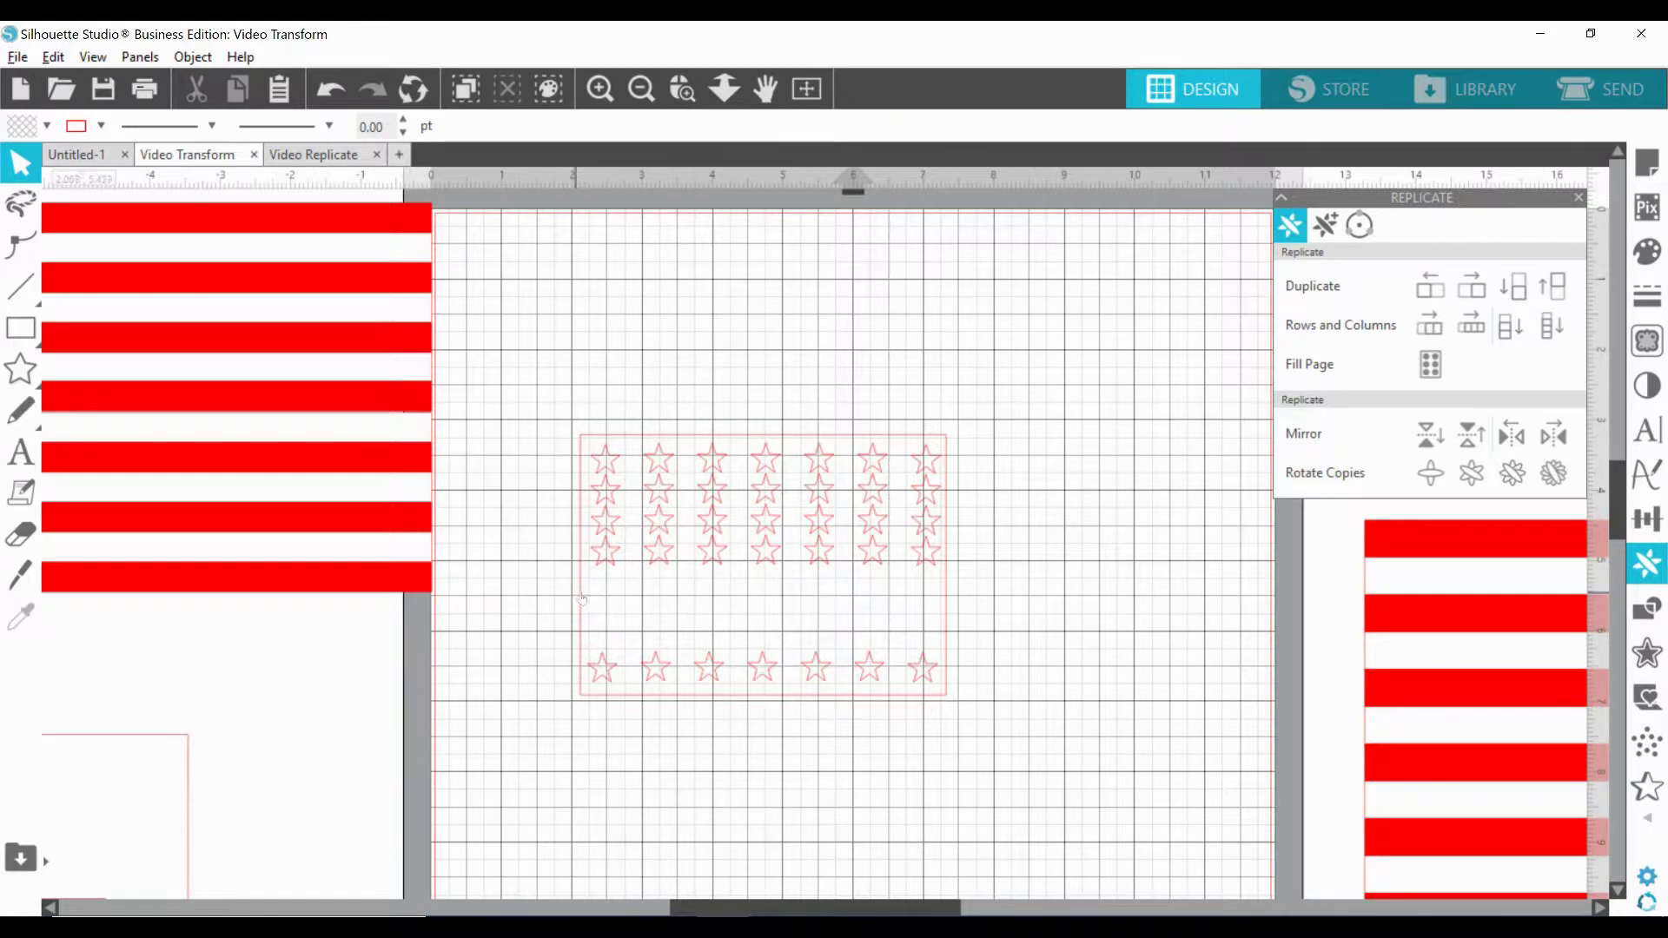
Move the rectangle off the star rows and left-align the first and last seven-star rows.
left_click_drag(582, 598, 14, 551)
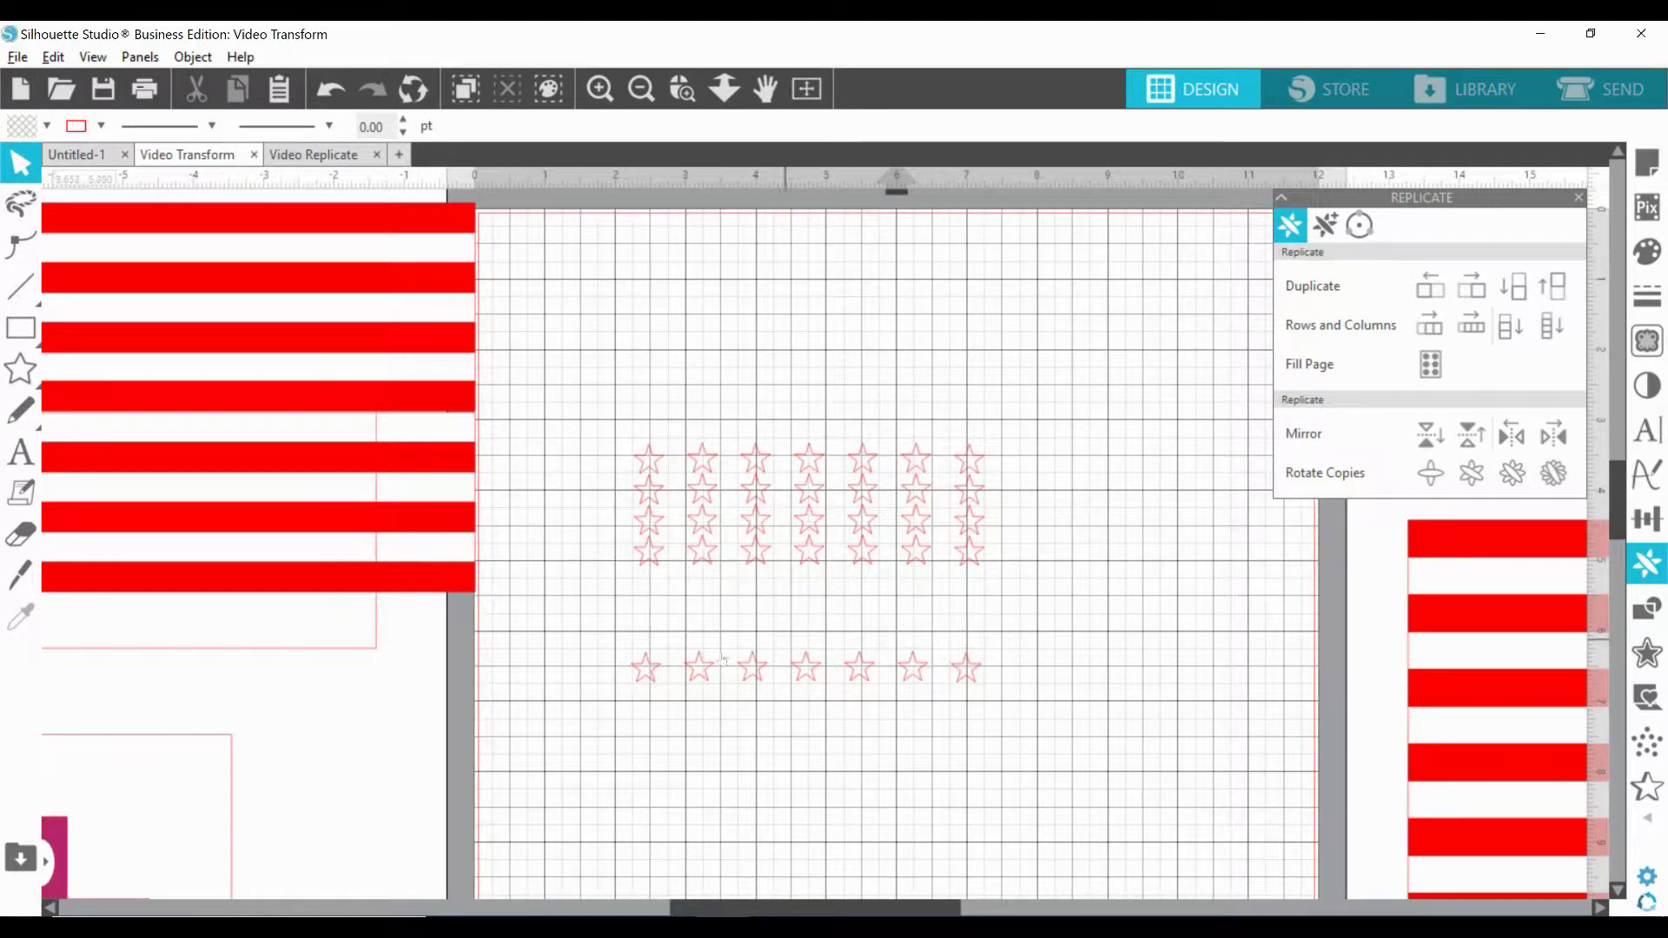
left_click(723, 661)
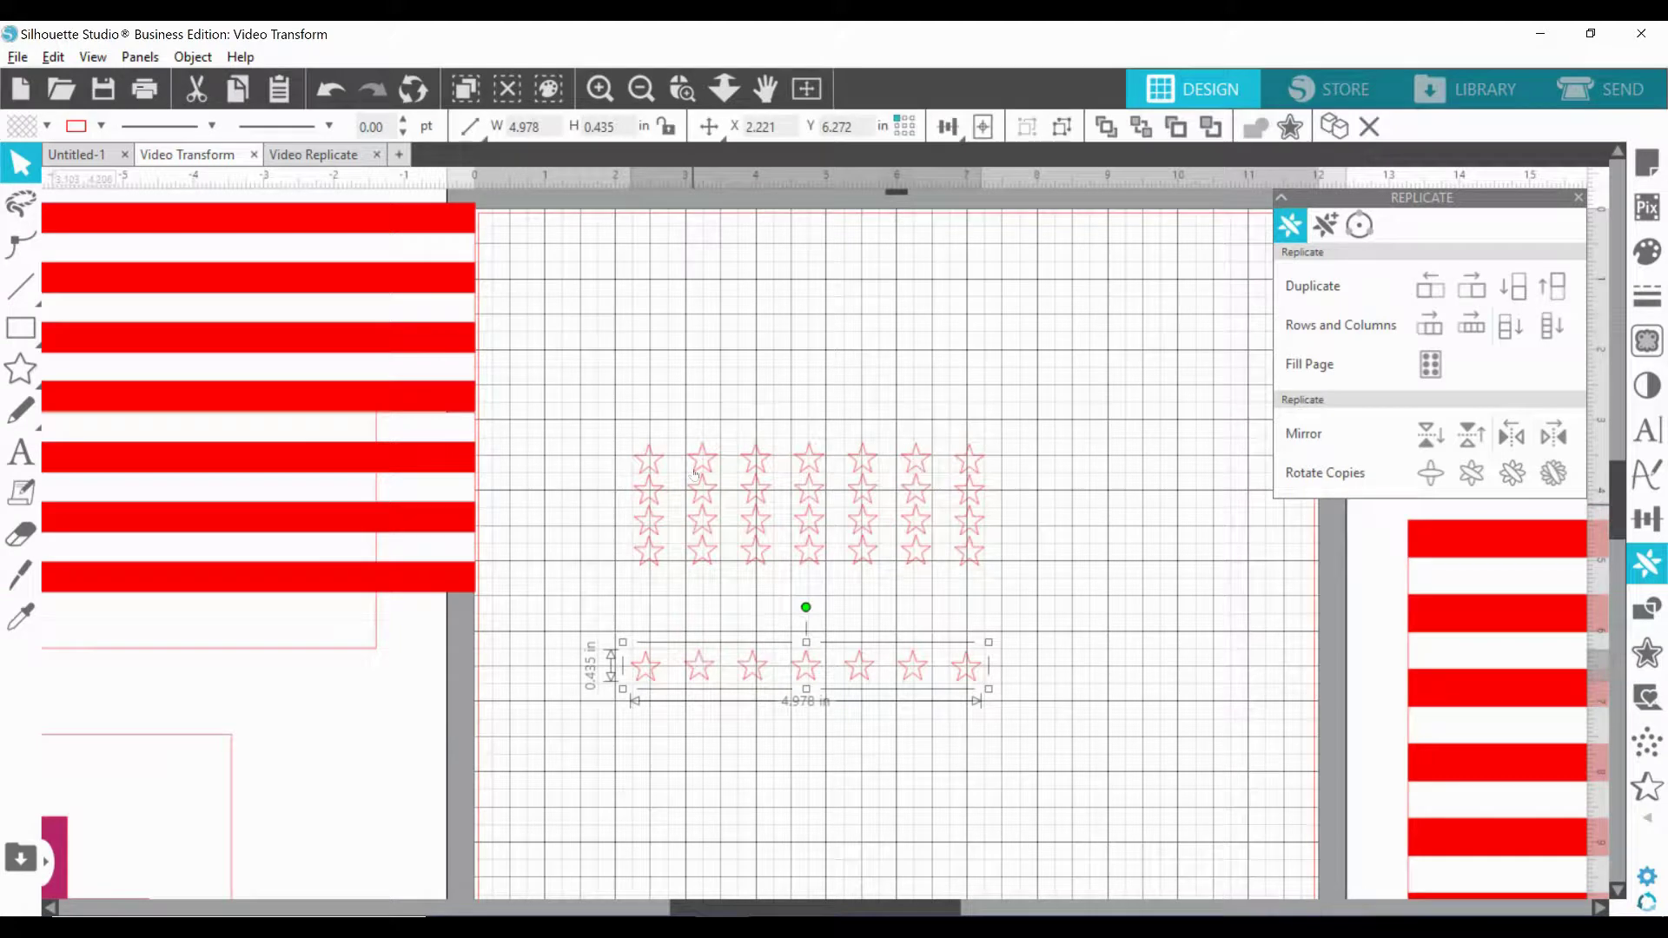
double_click(660, 454)
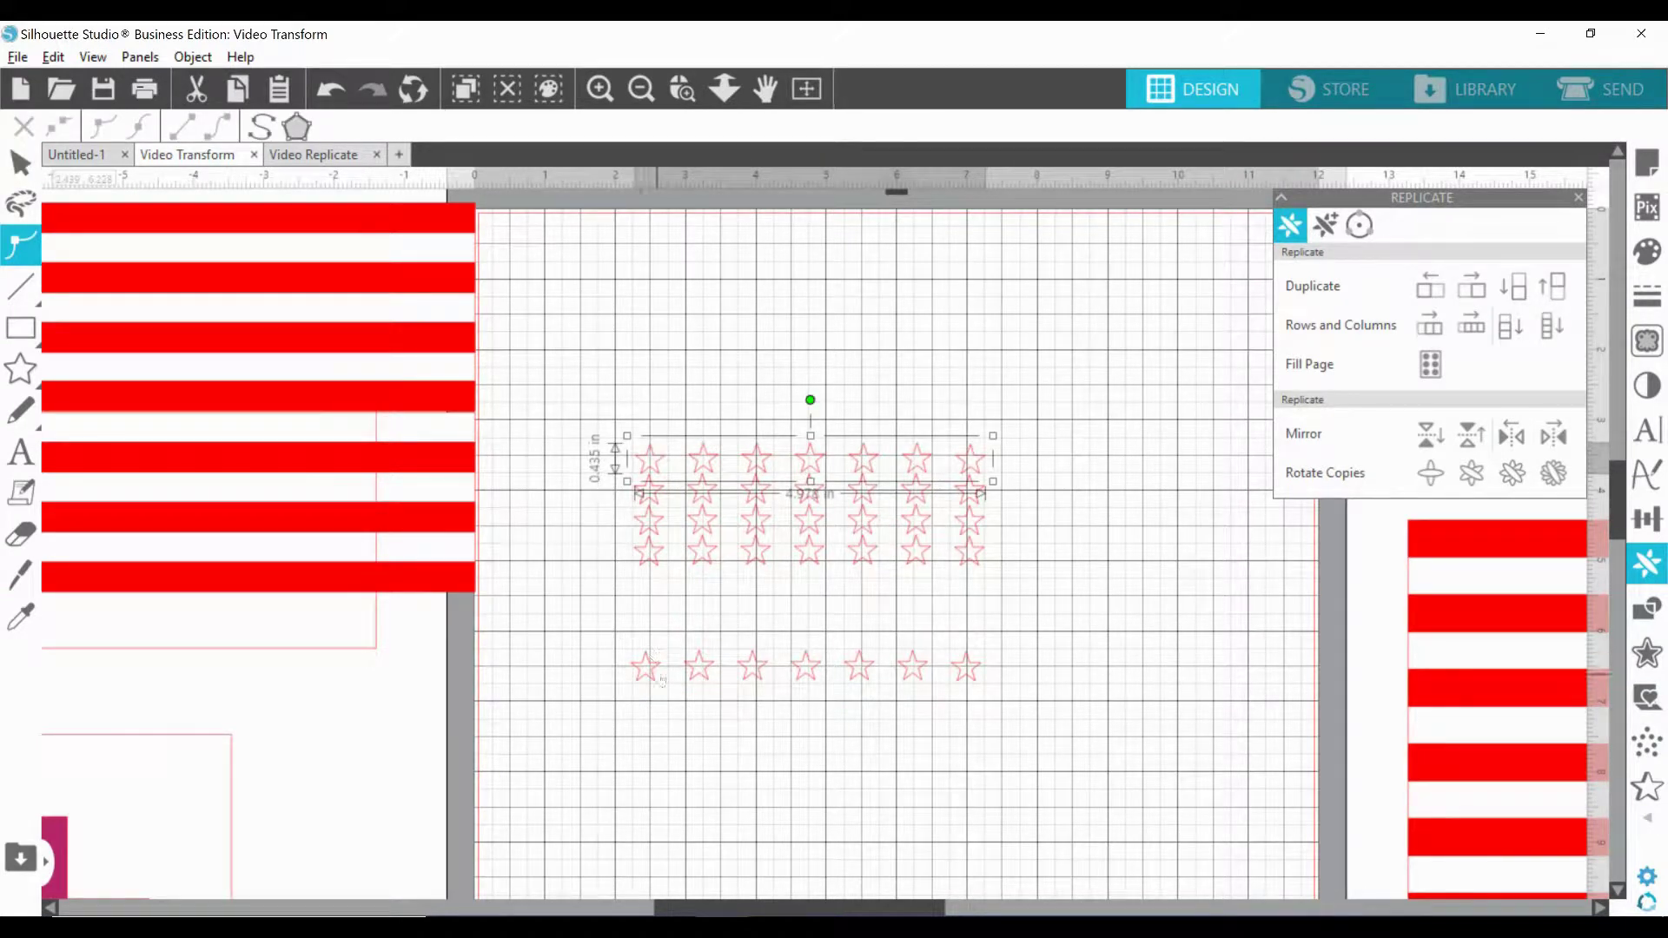
key("Escape")
left_click(662, 479)
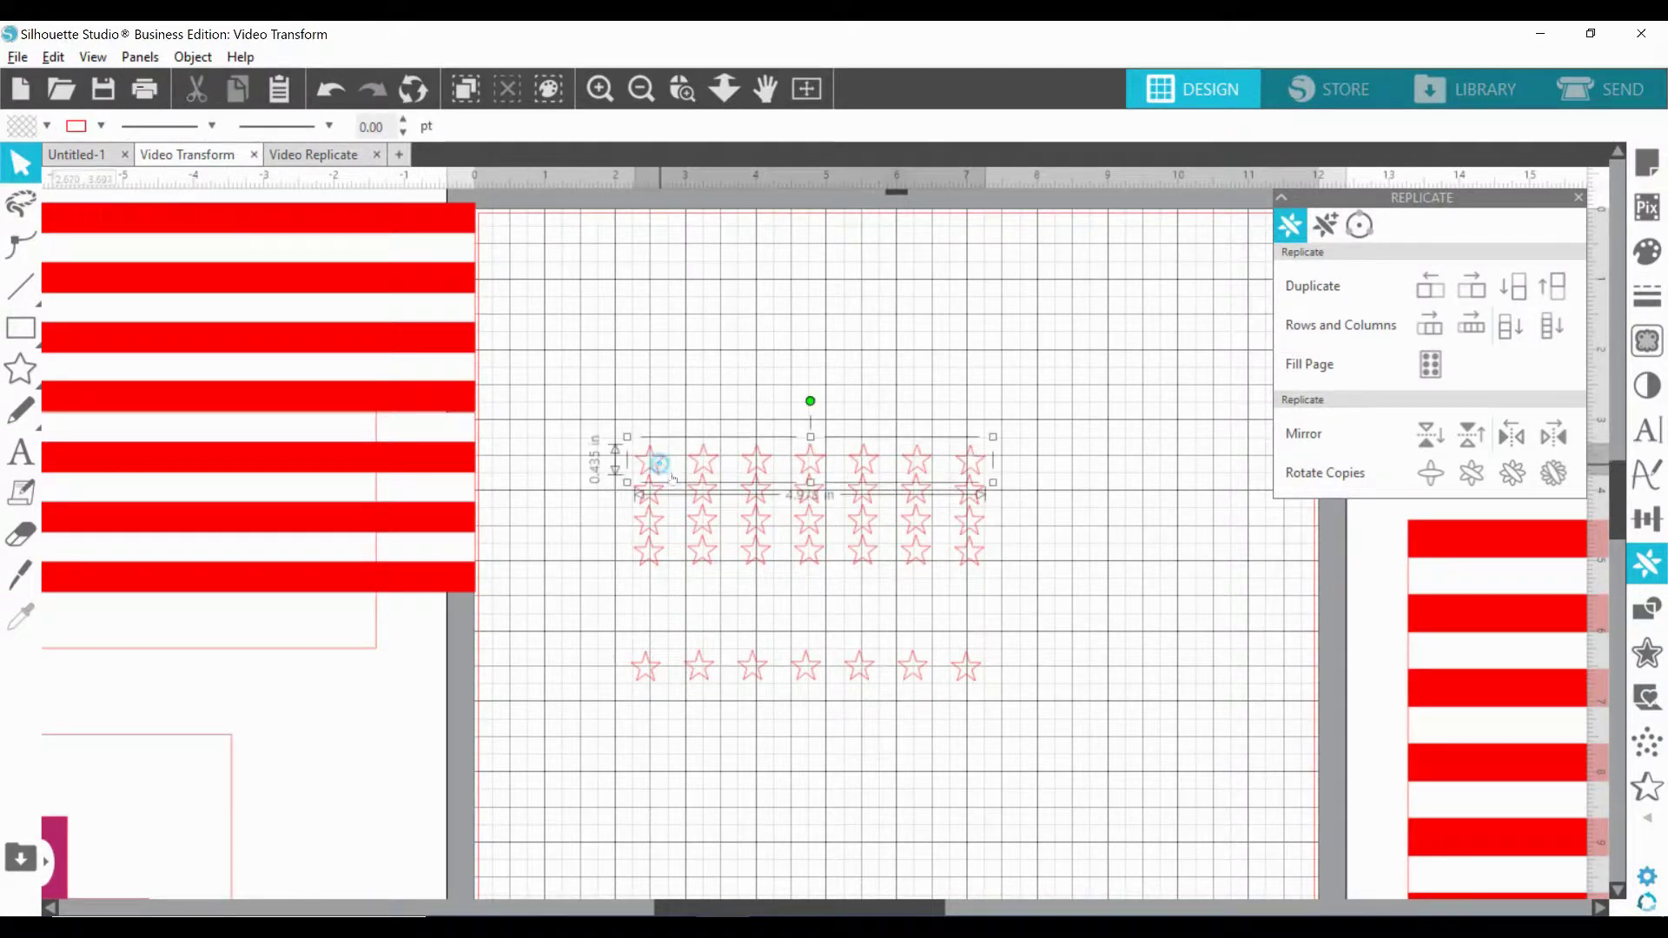
left_click(649, 666, "shift")
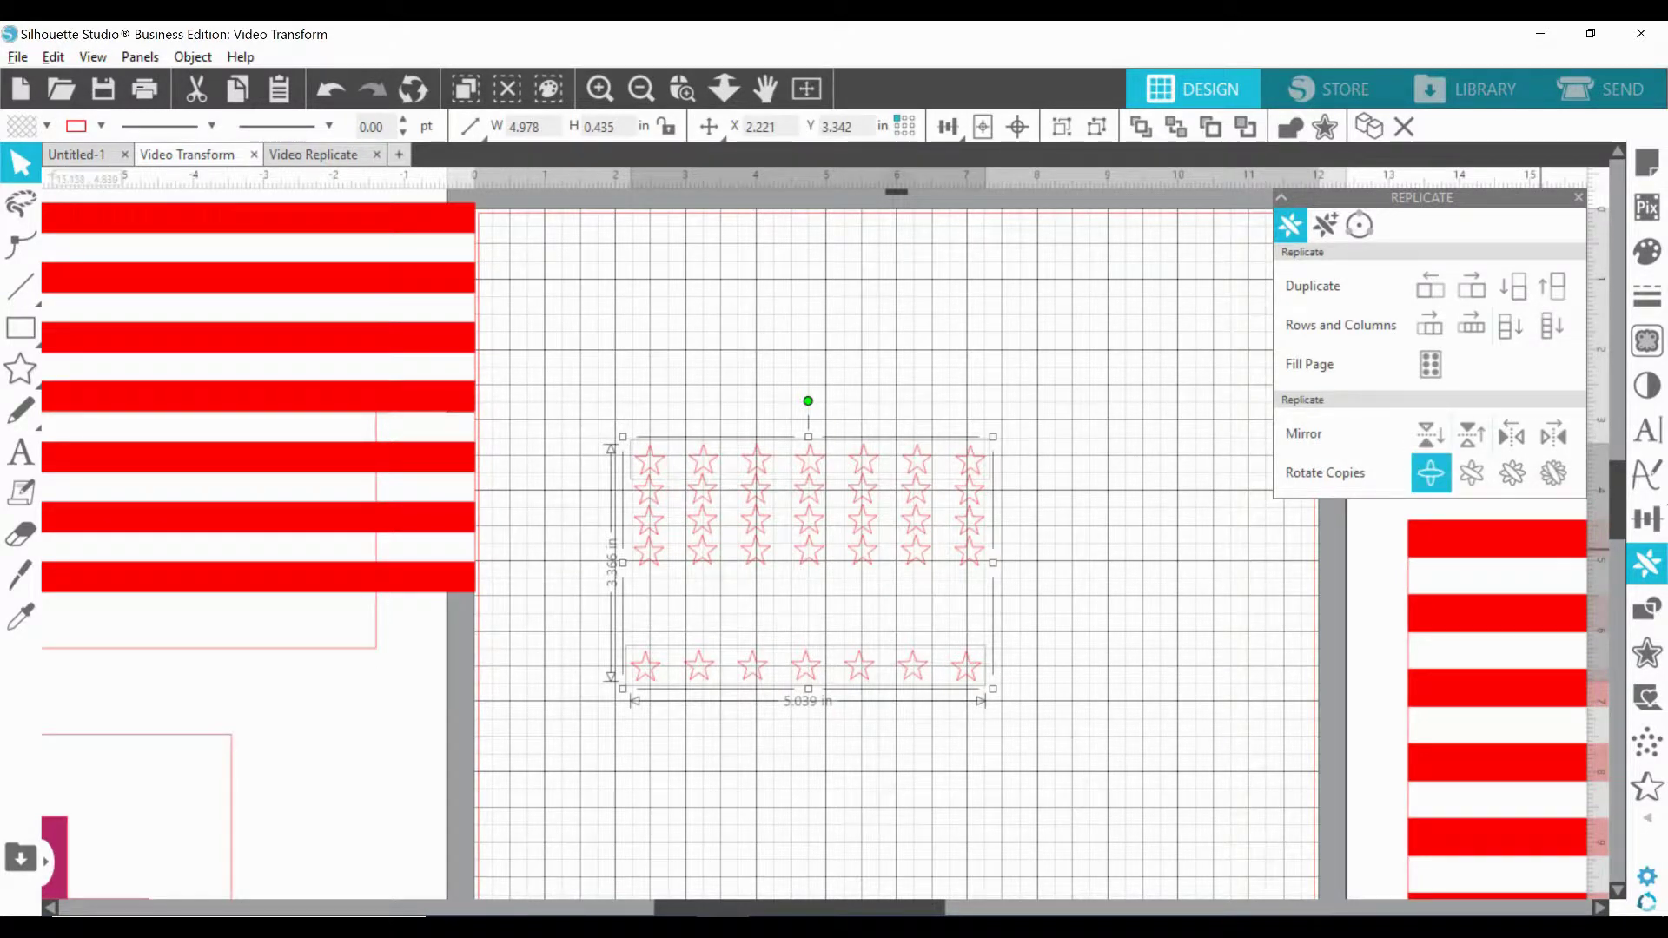
left_click(1647, 518)
left_click(1441, 326)
left_click(591, 431)
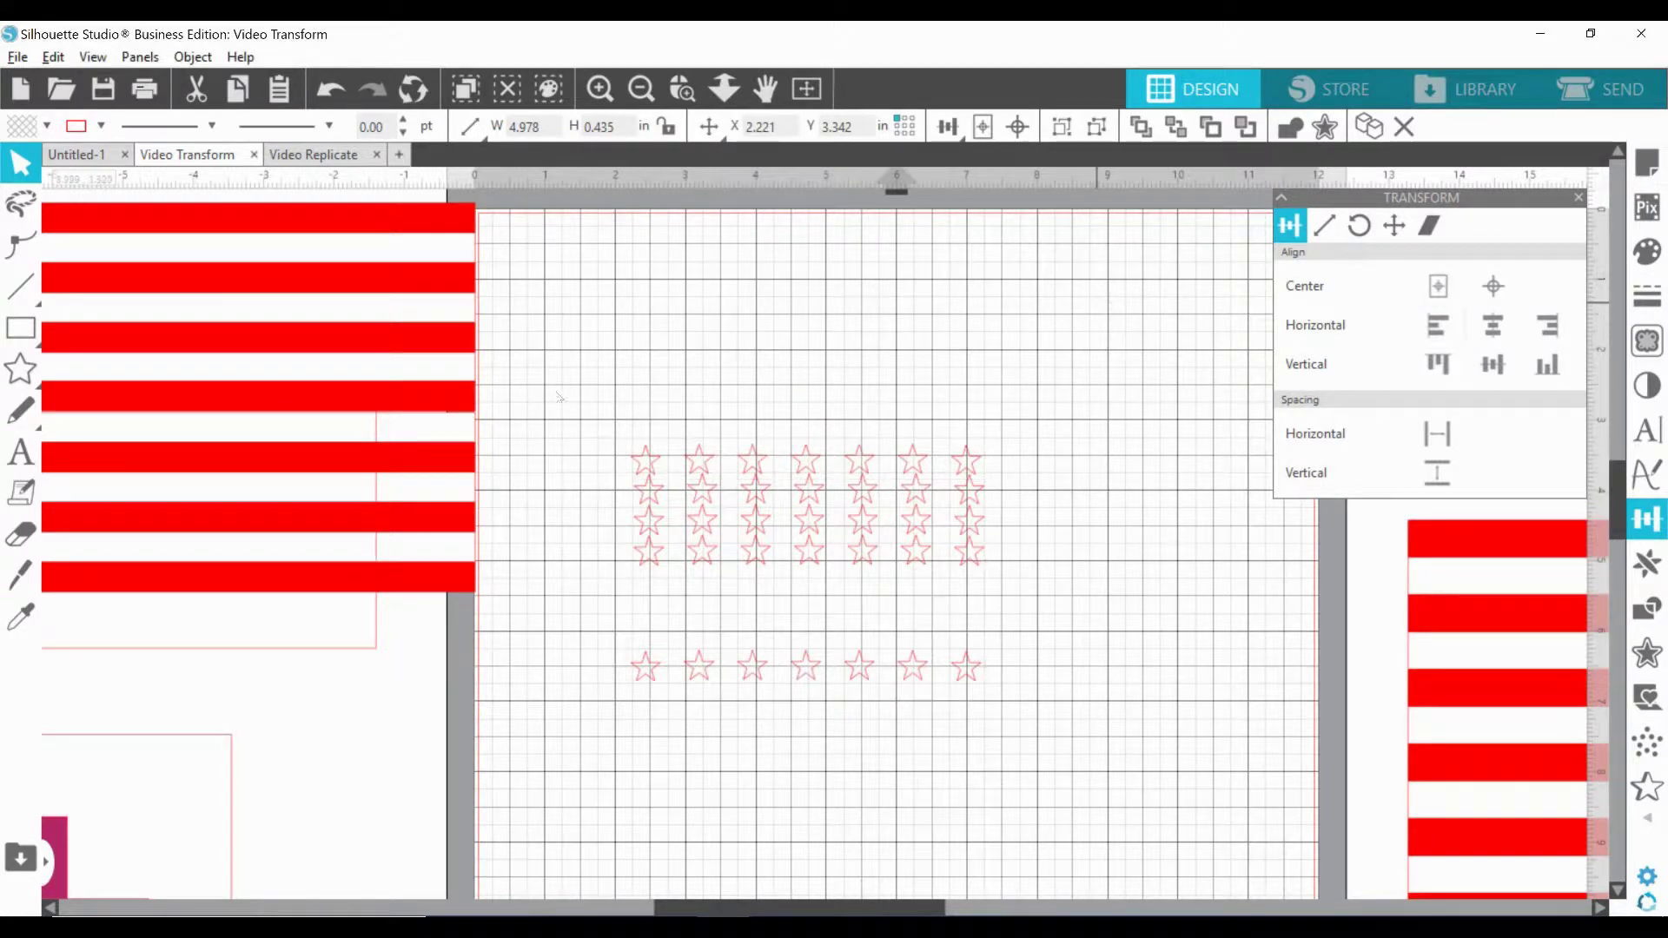
Space all five seven-star rows evenly in the vertical direction.
left_click_drag(578, 400, 1088, 726)
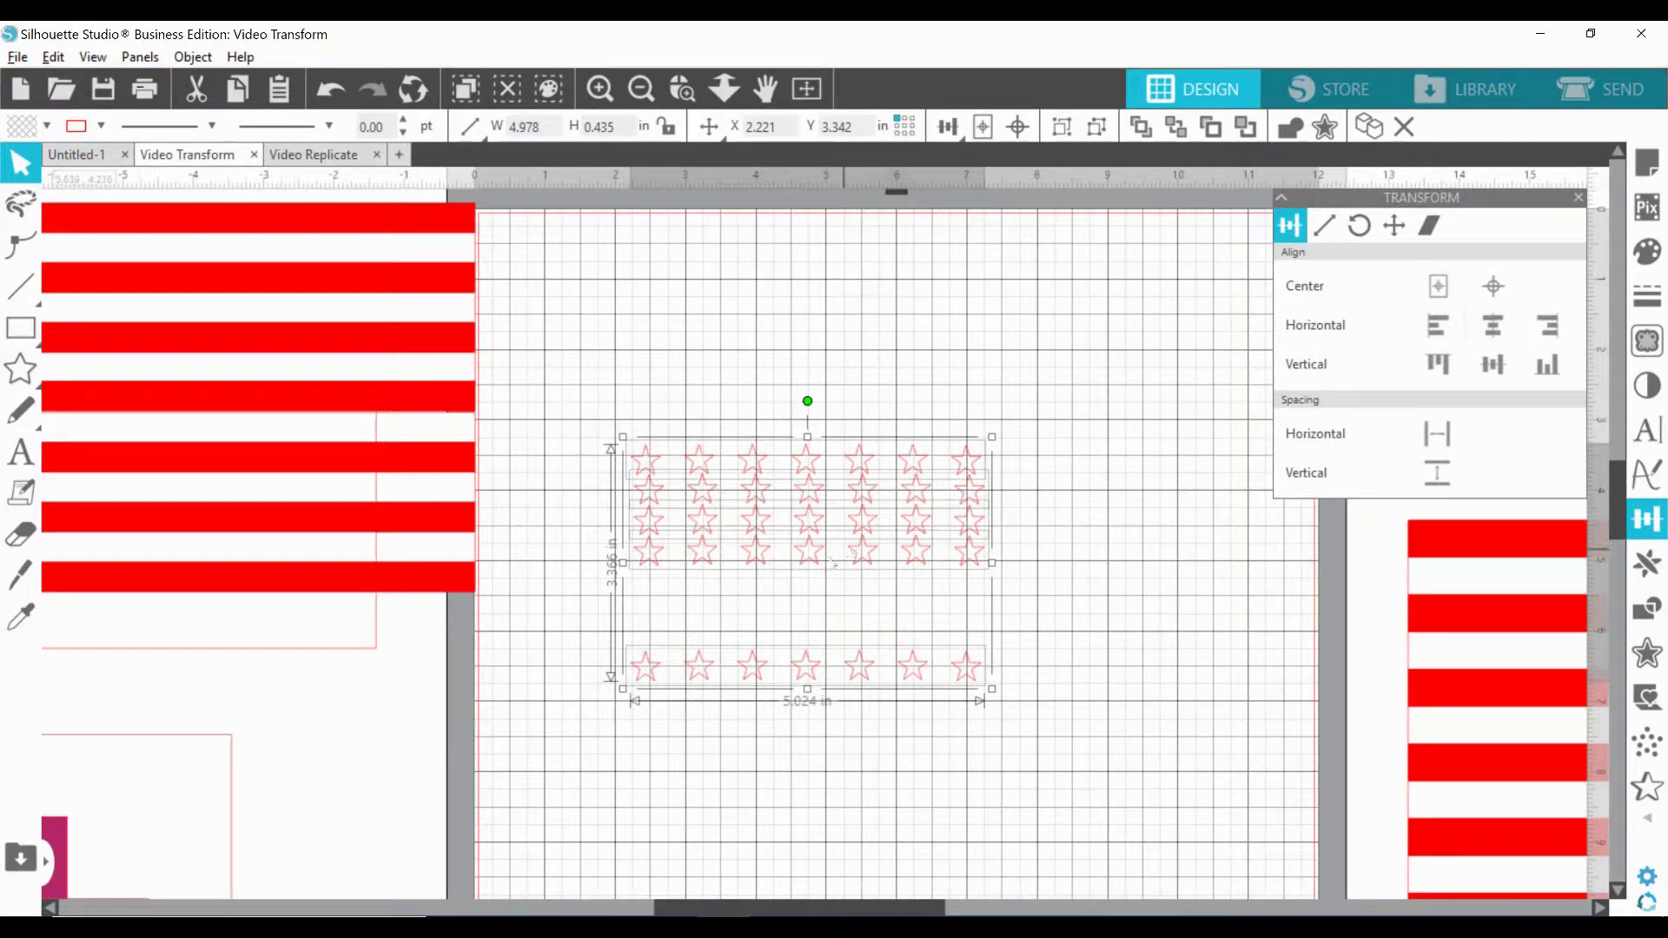
left_click(1445, 485)
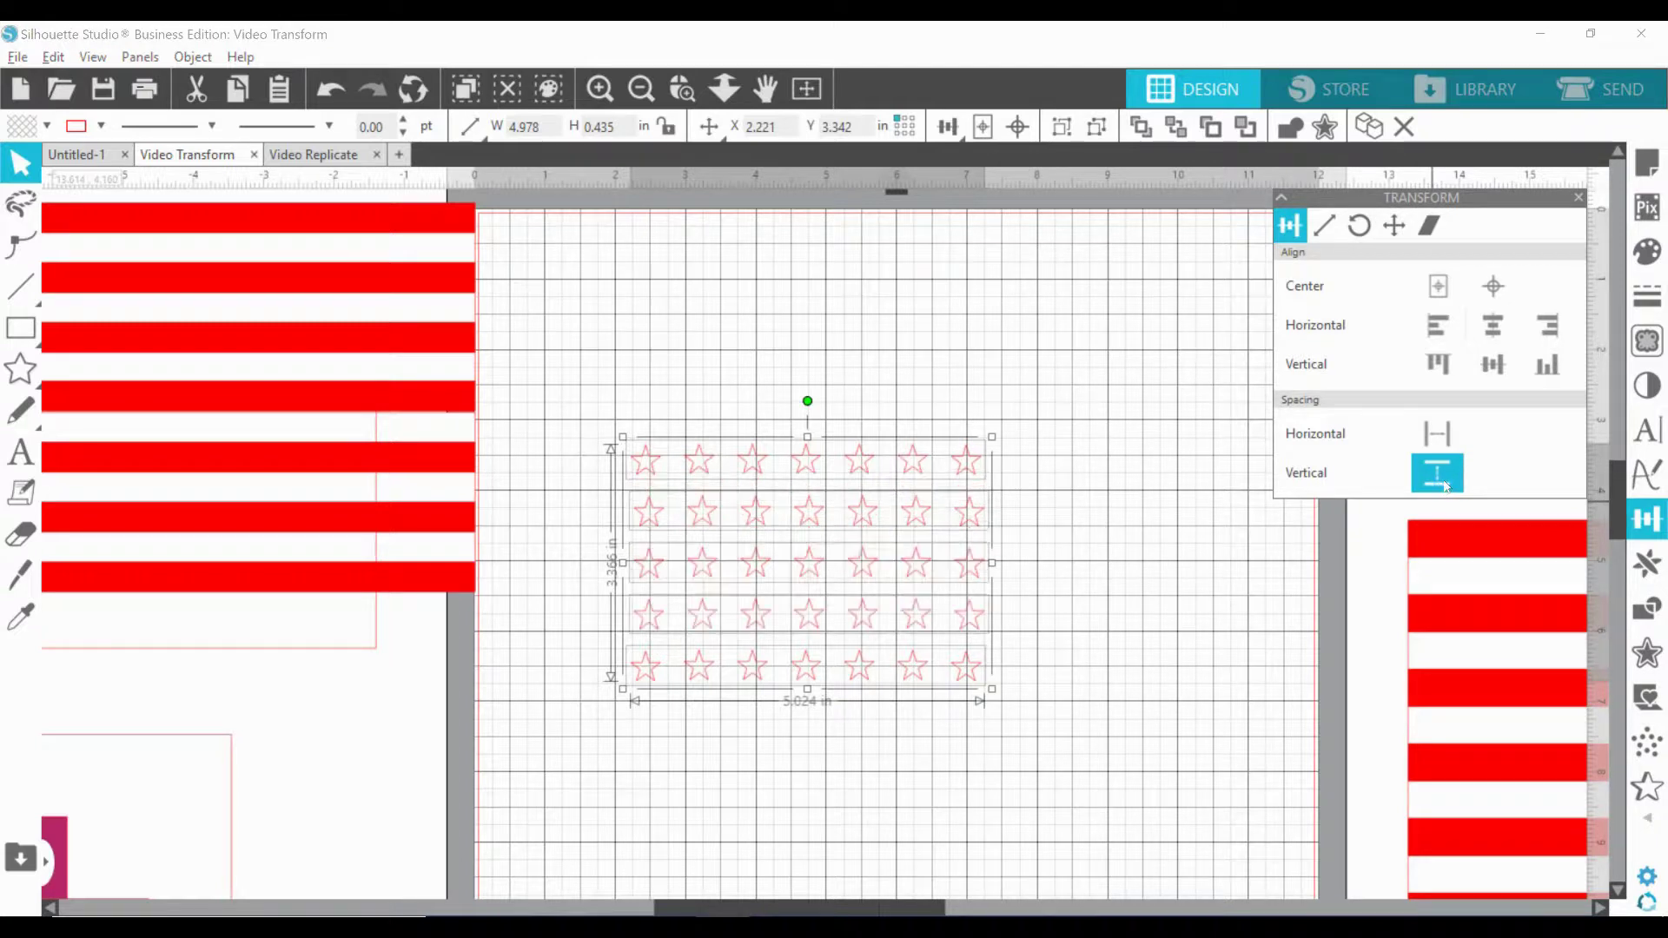
left_click(1098, 440)
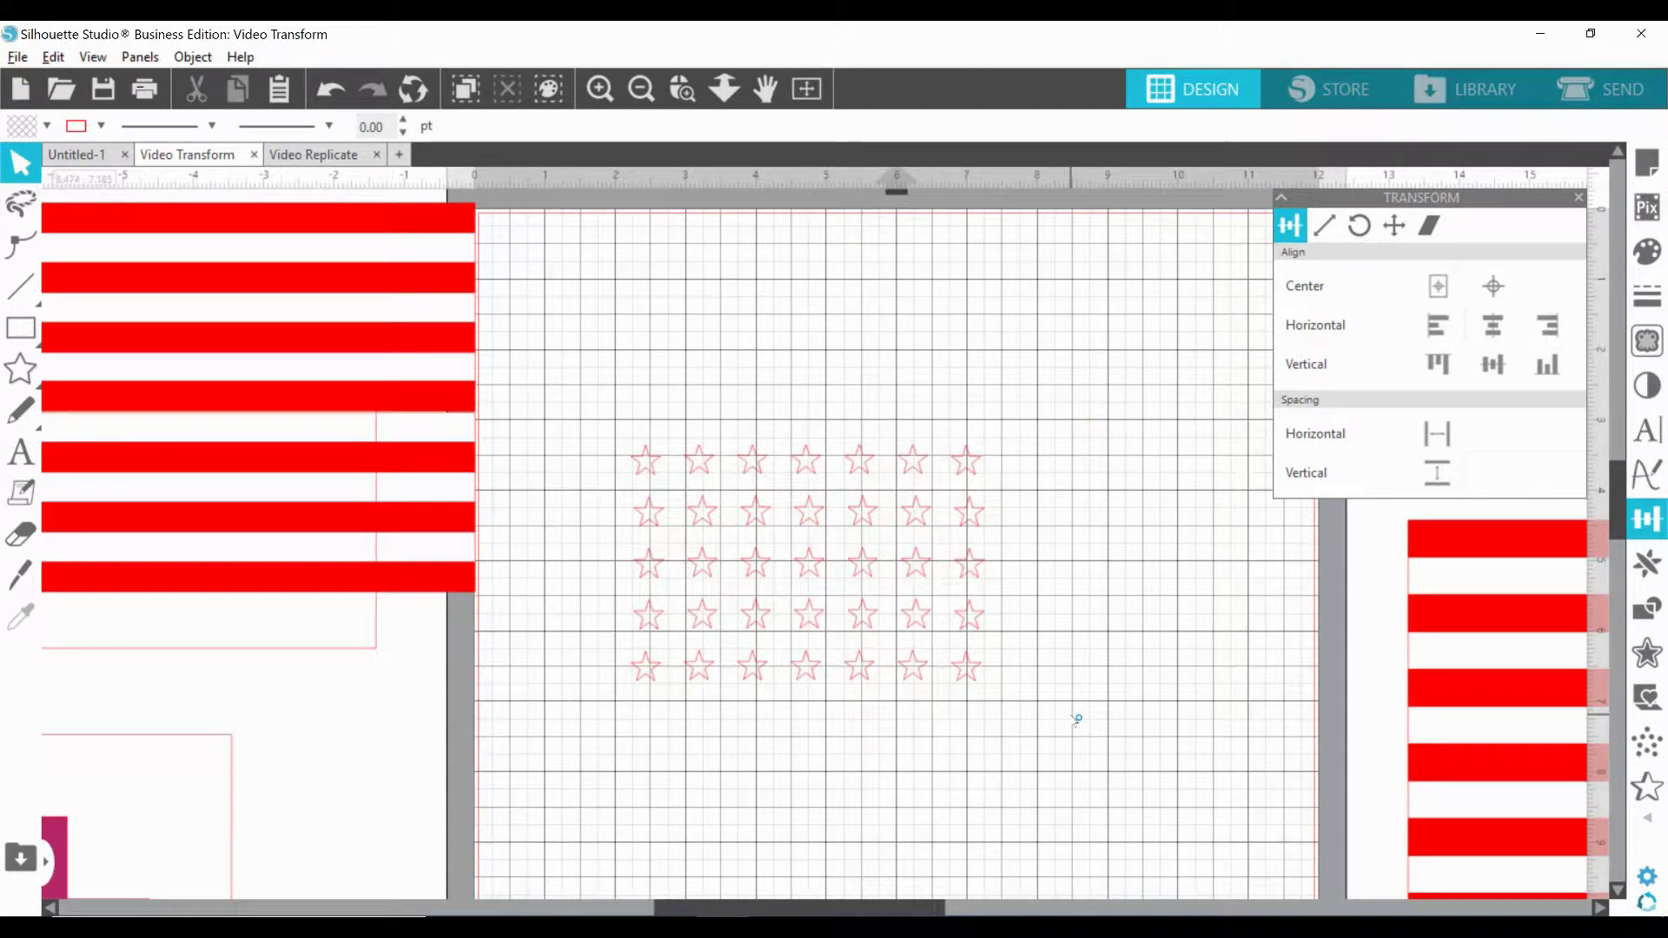
Duplicate the last seven-star row and move the copy well below the block of five rows.
left_click(908, 677)
right_click(908, 673)
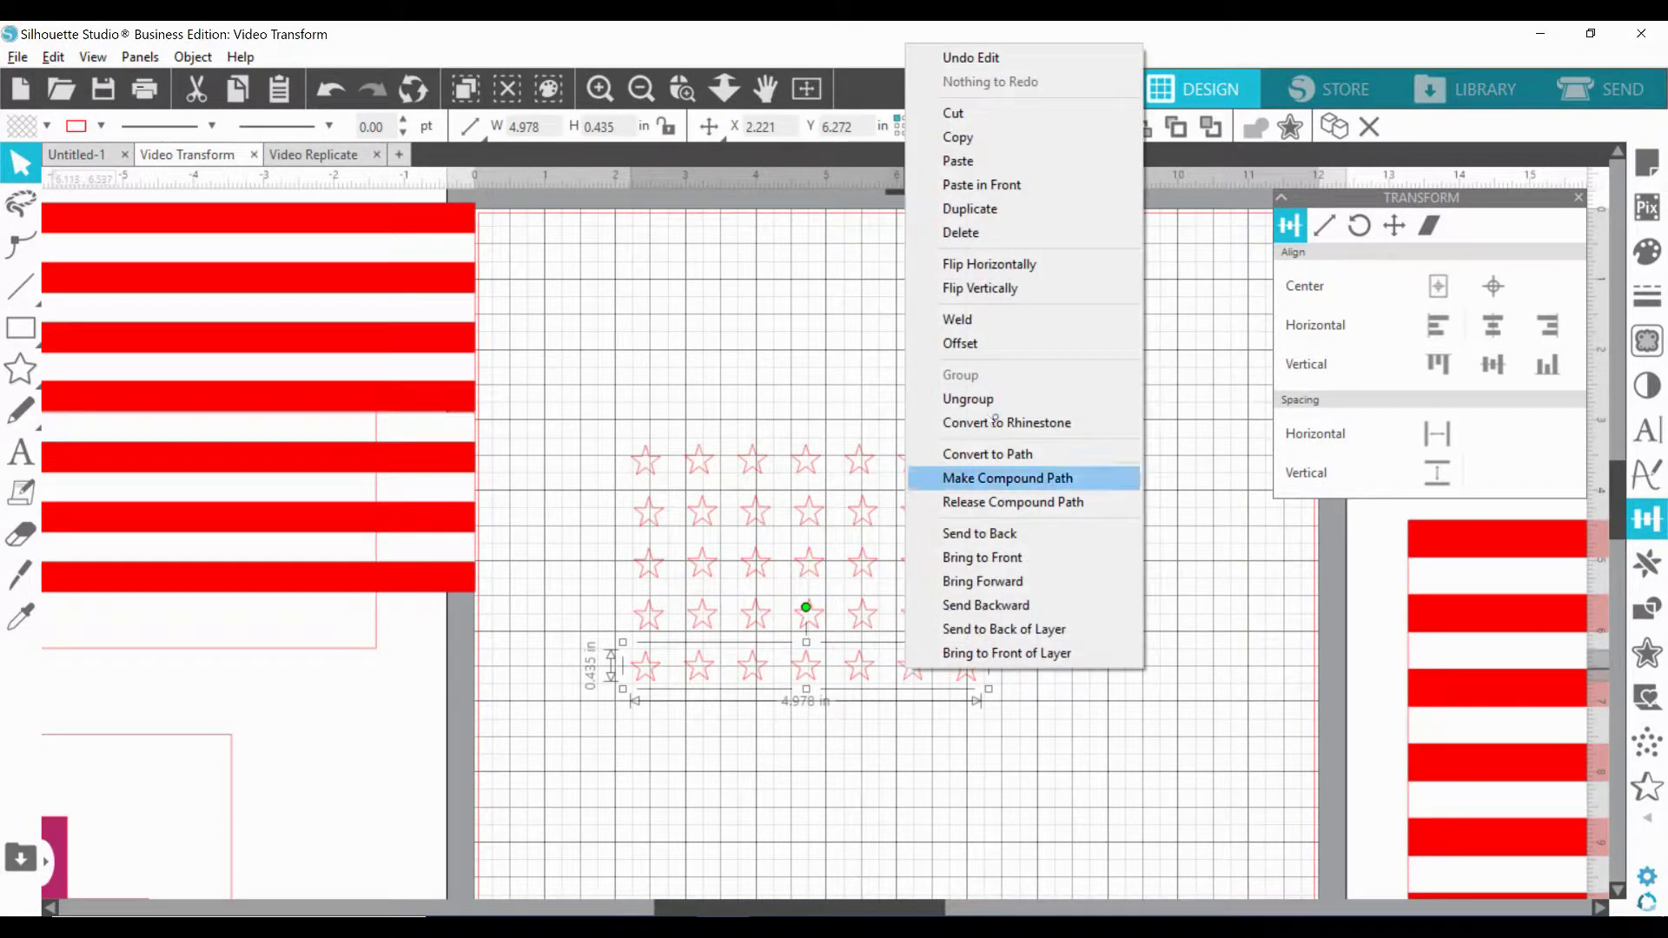
left_click(955, 224)
left_click_drag(1011, 681, 989, 852)
Group the five seven-star rows into one object and move it up to the page's top edge.
left_click_drag(612, 375, 999, 695)
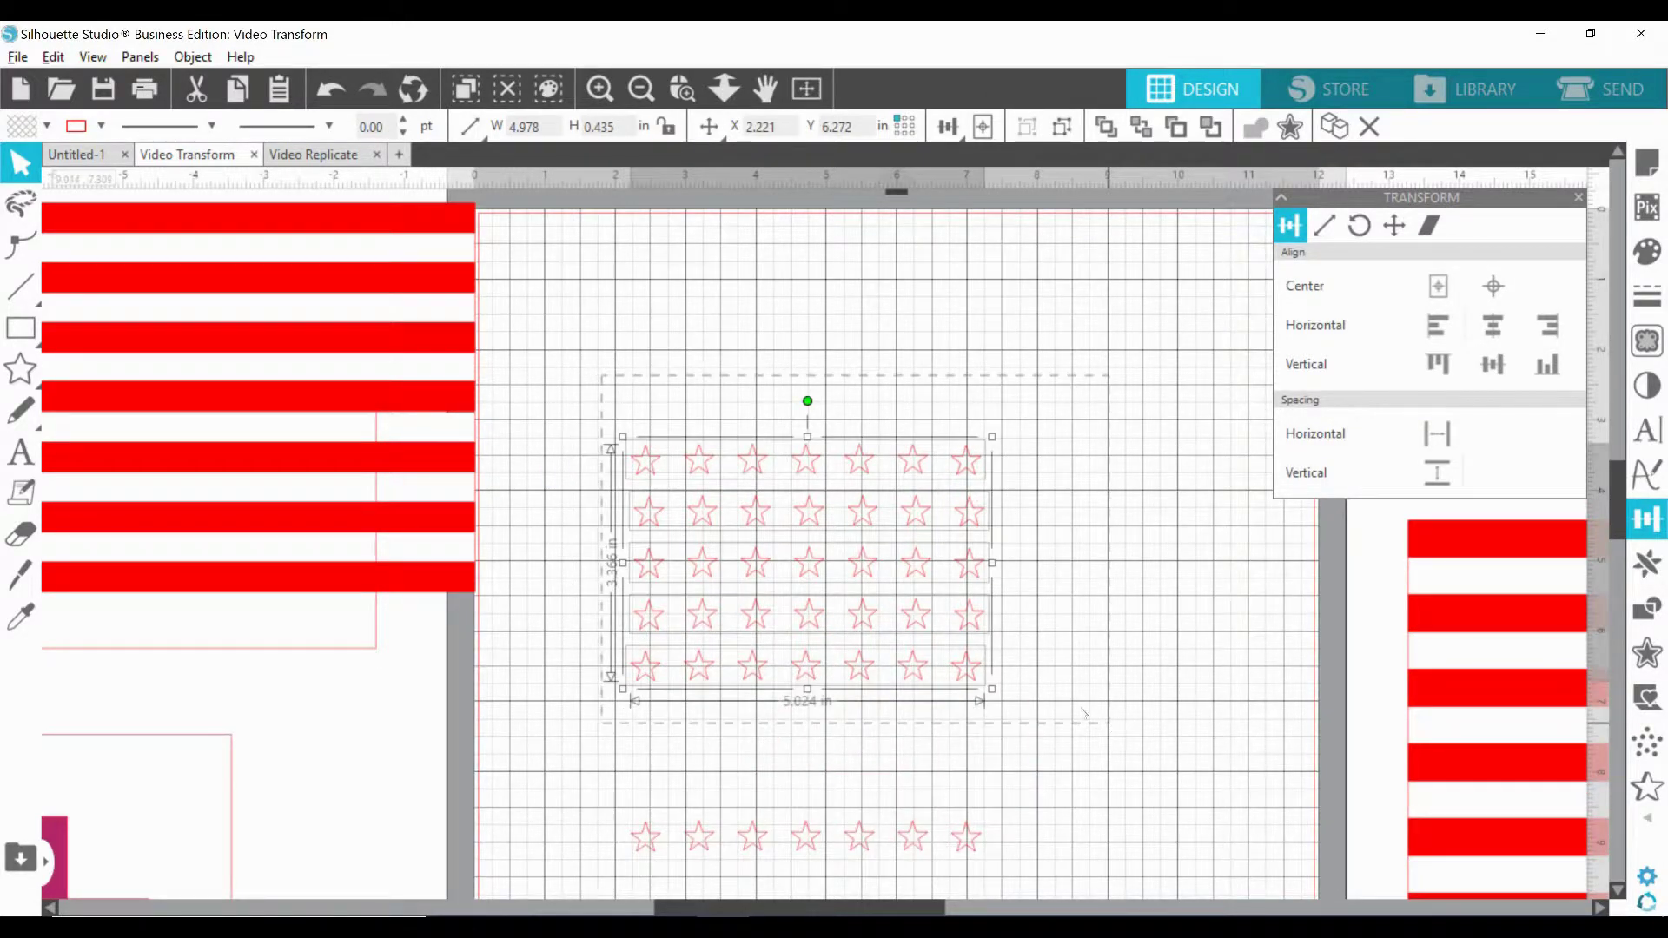
right_click(978, 569)
left_click(1048, 624)
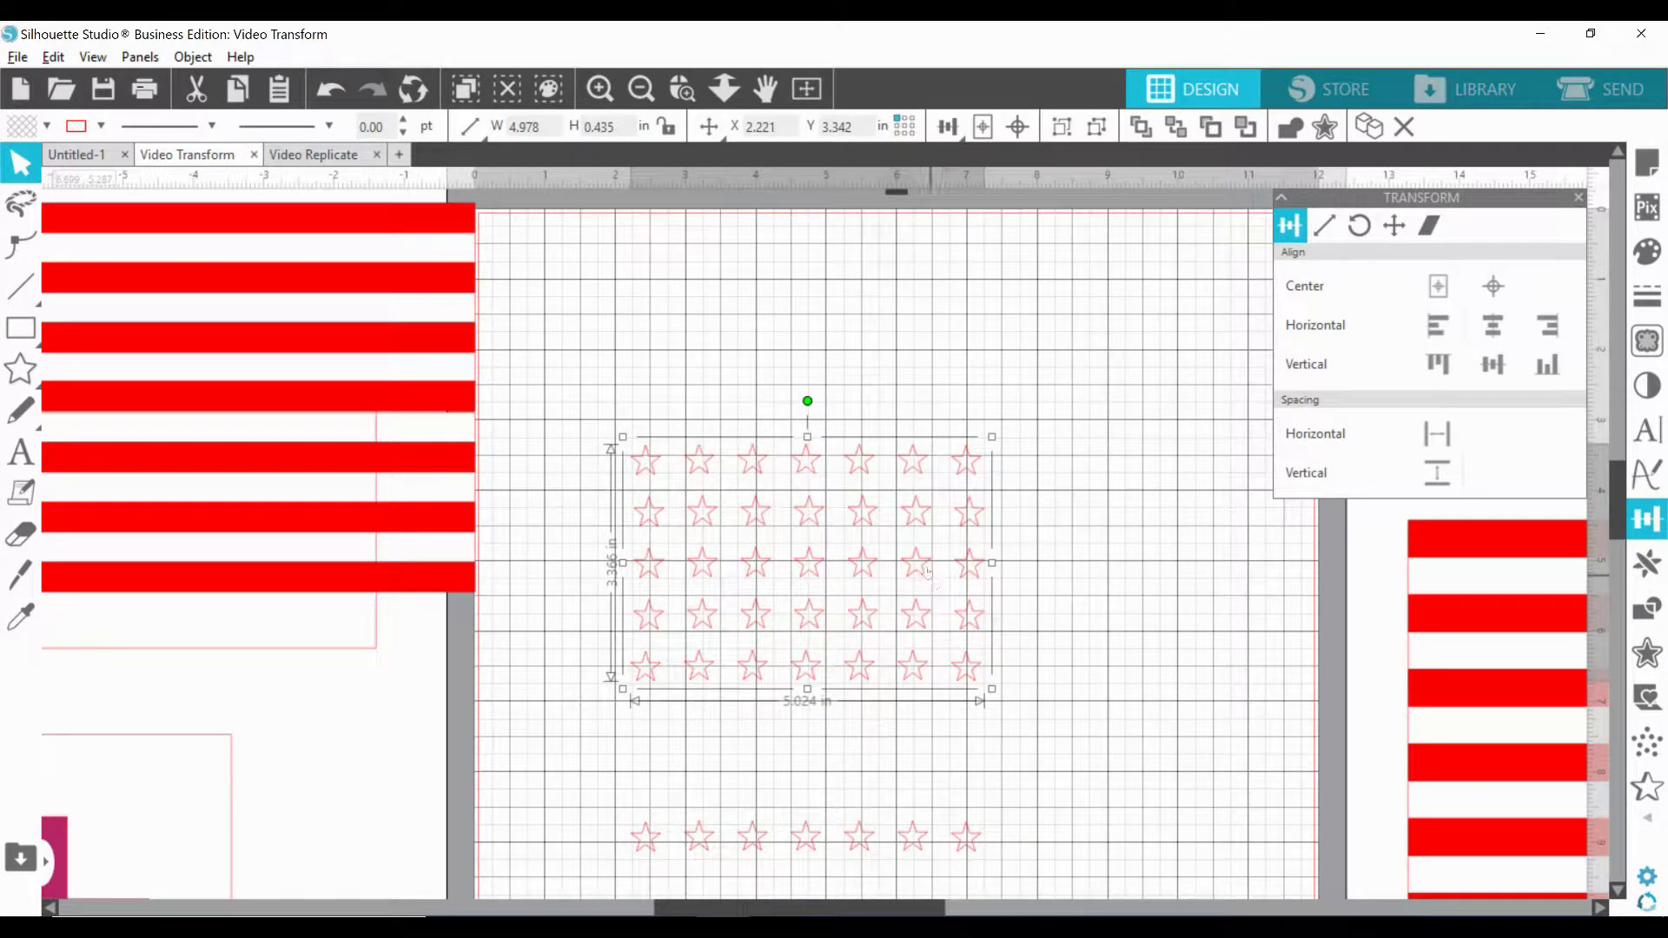
left_click_drag(919, 569, 820, 326)
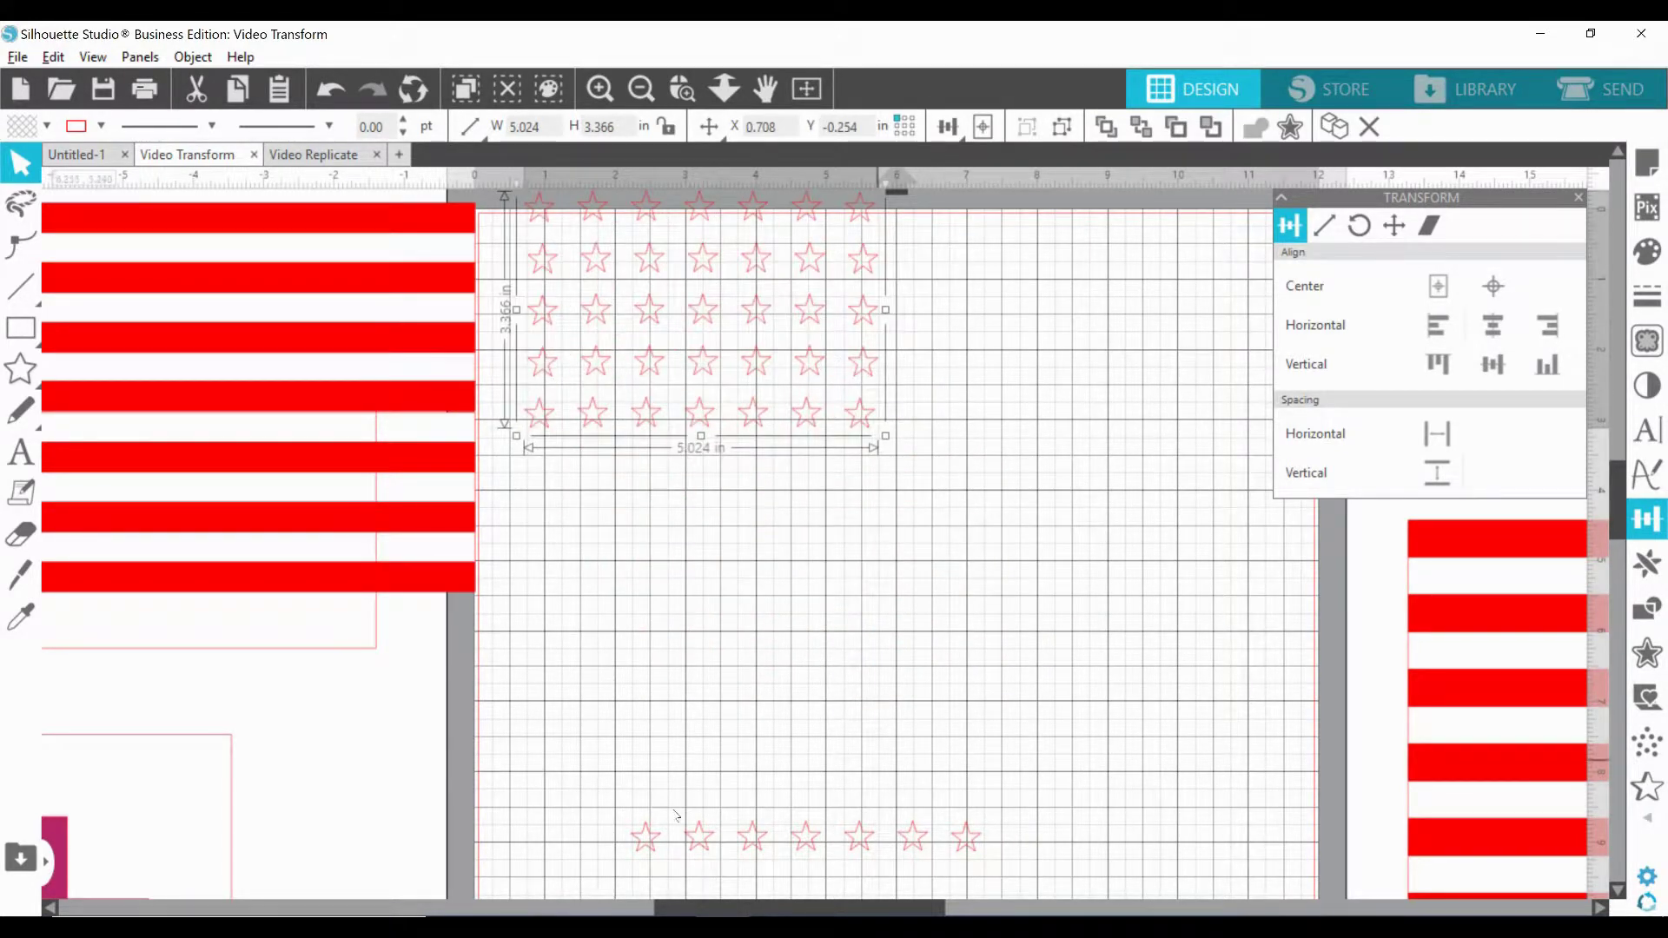
Move the duplicated star row up, ungroup it and delete its rightmost star to leave six stars.
left_click_drag(641, 838, 645, 677)
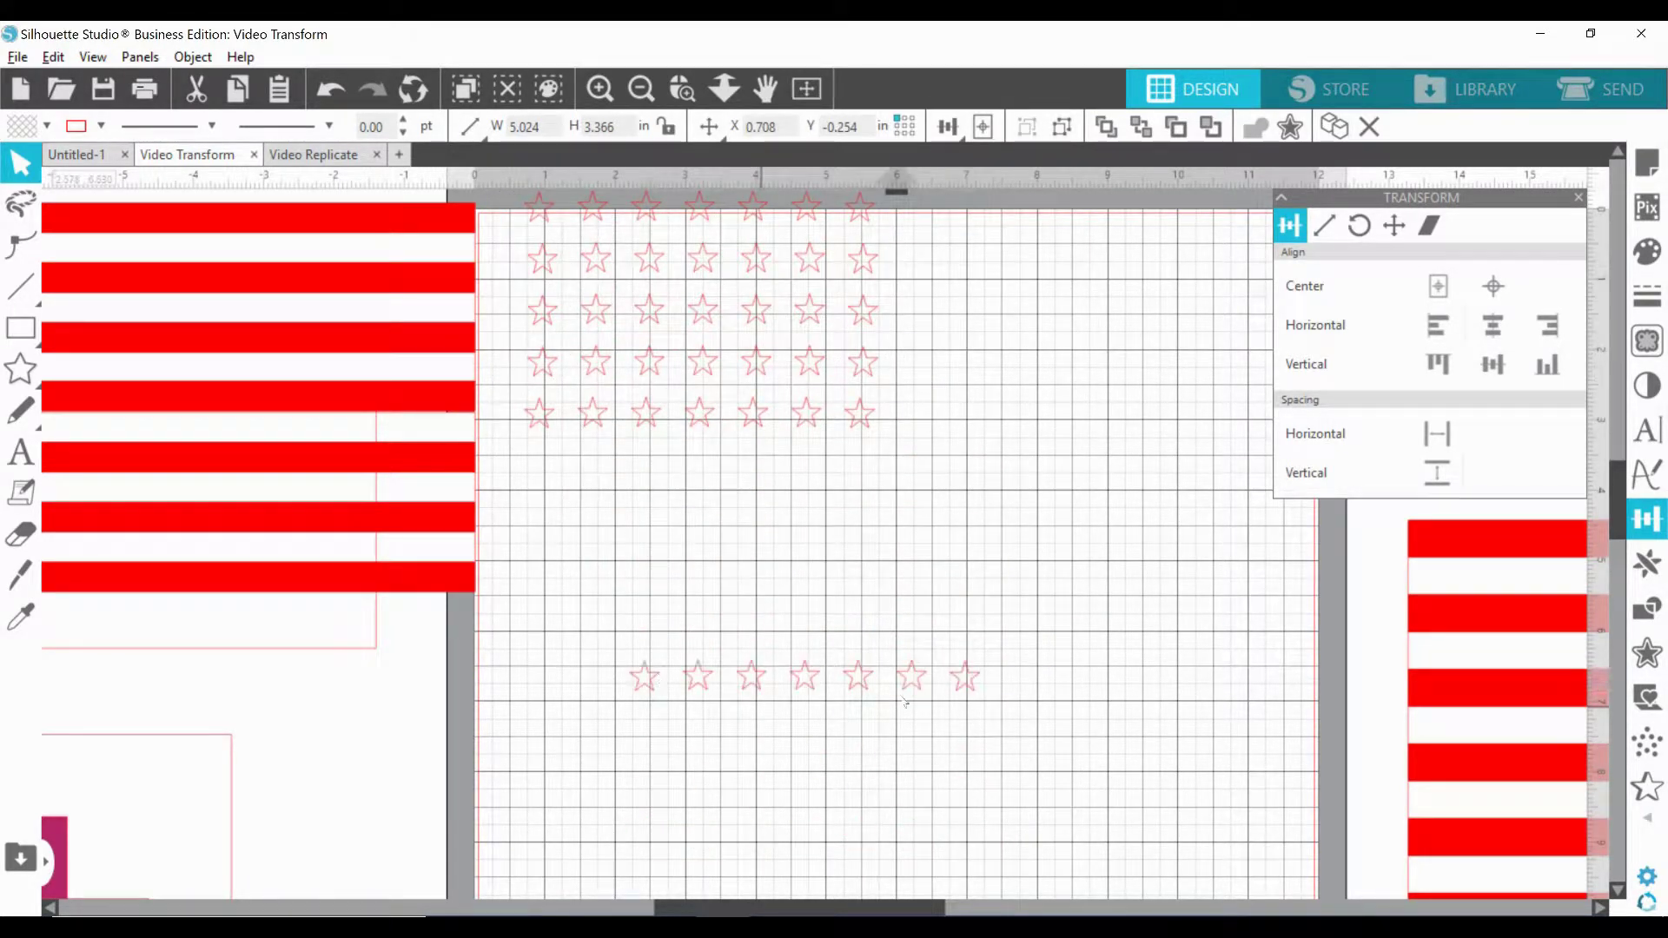
right_click(911, 686)
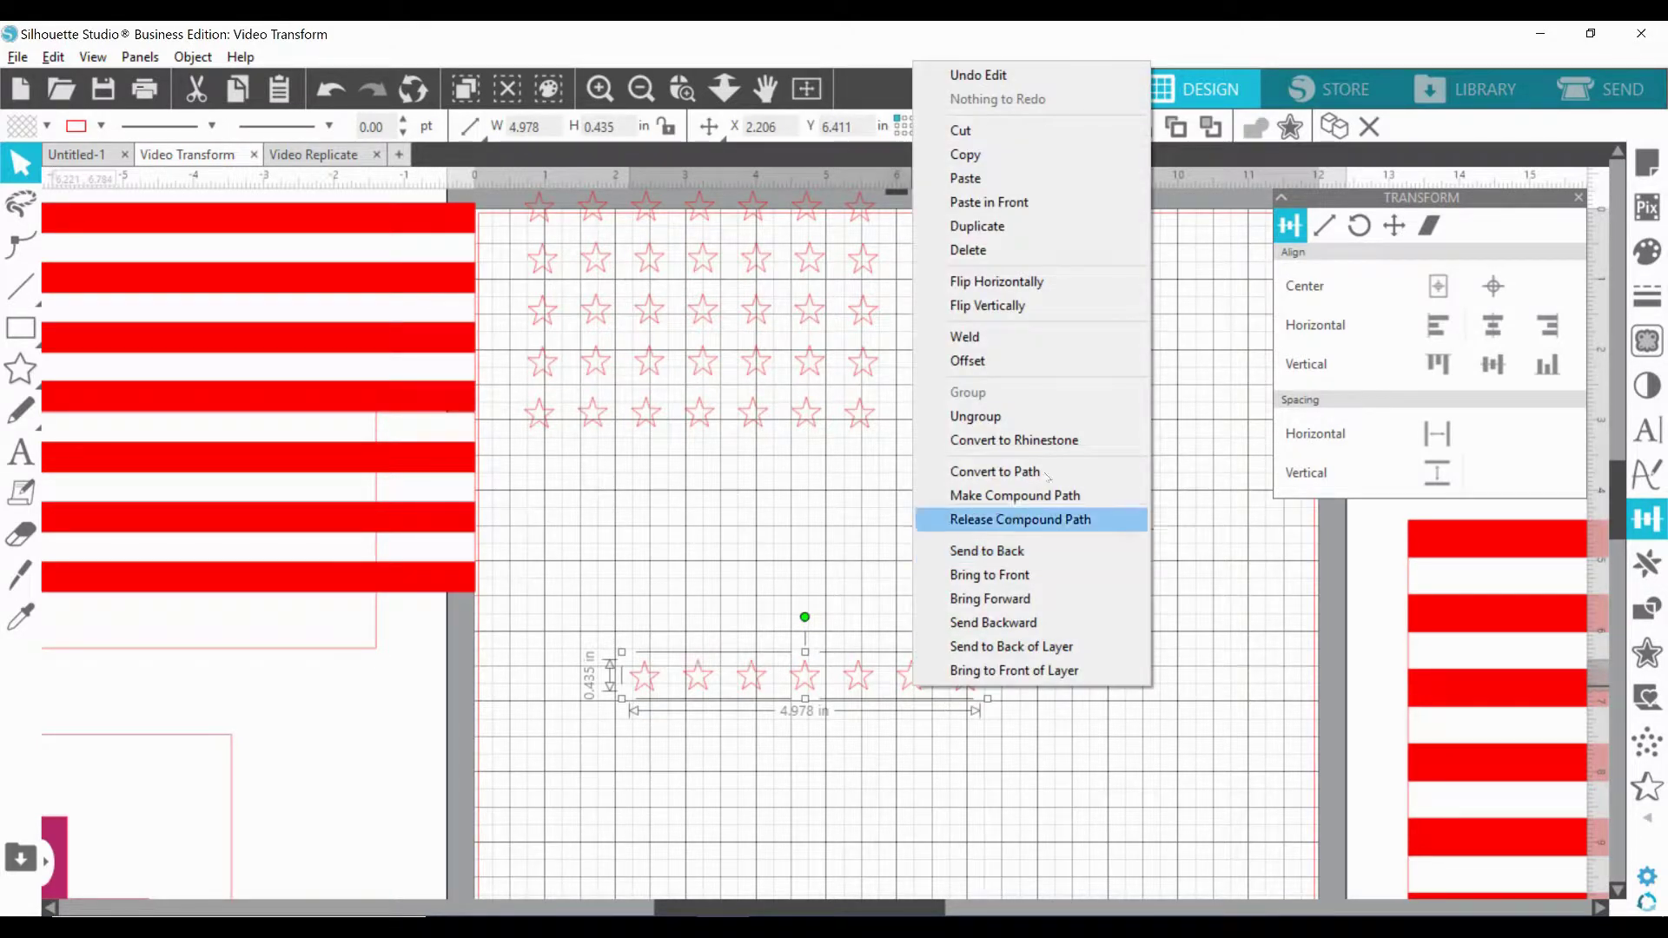
left_click(1036, 416)
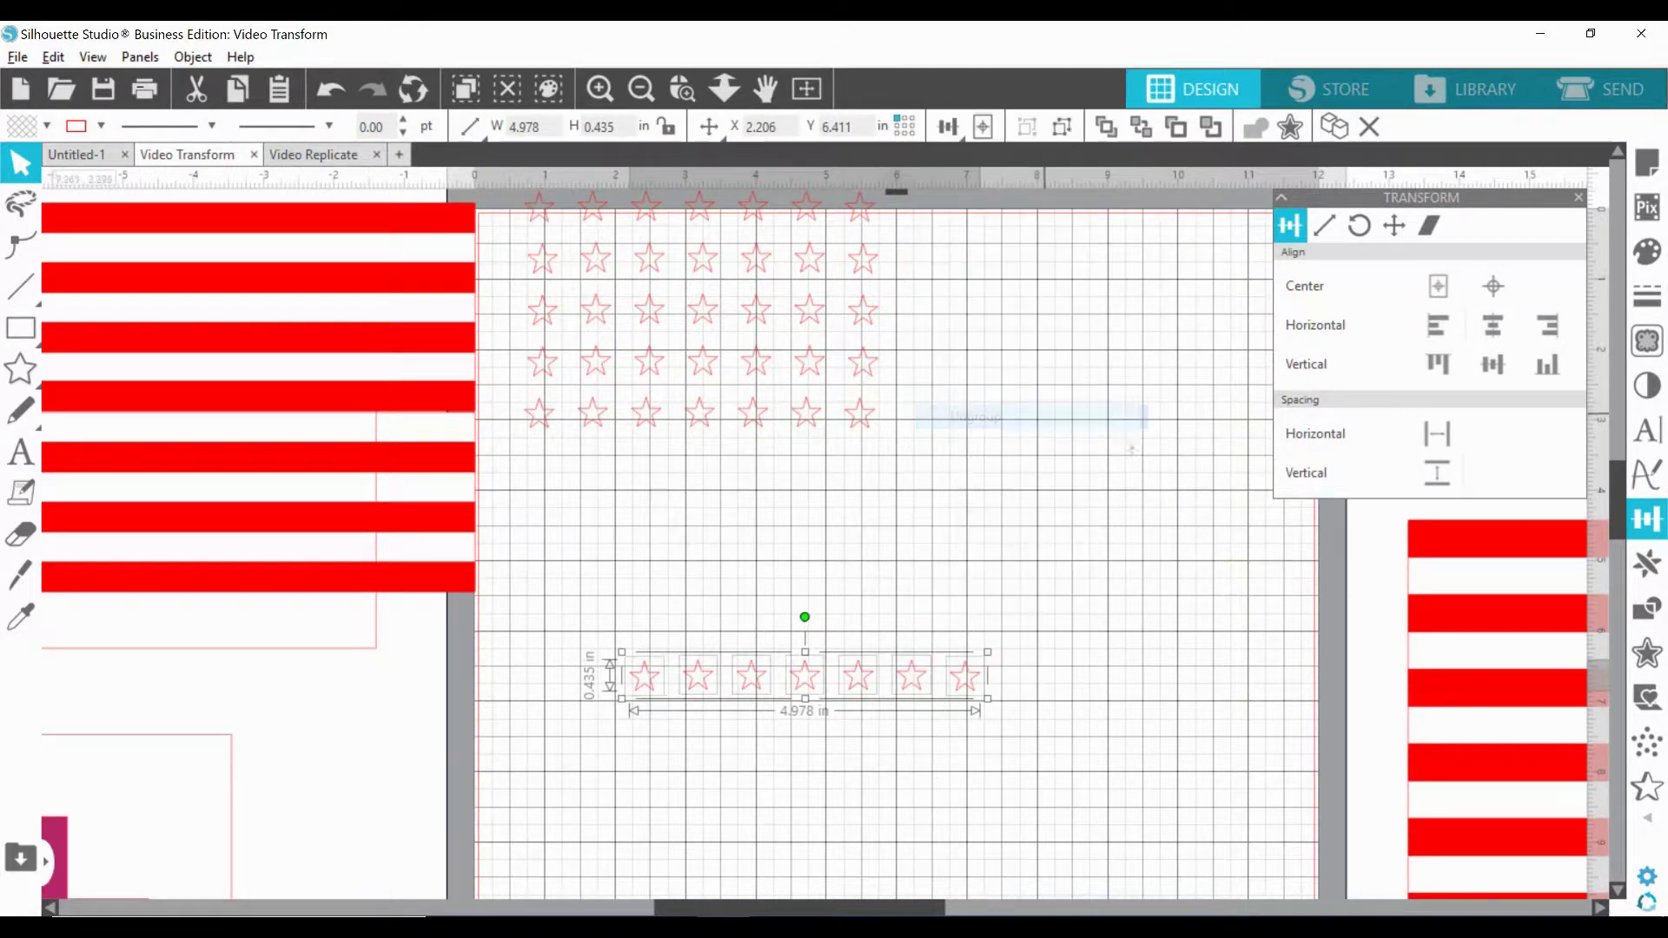
left_click(965, 679)
key("Delete")
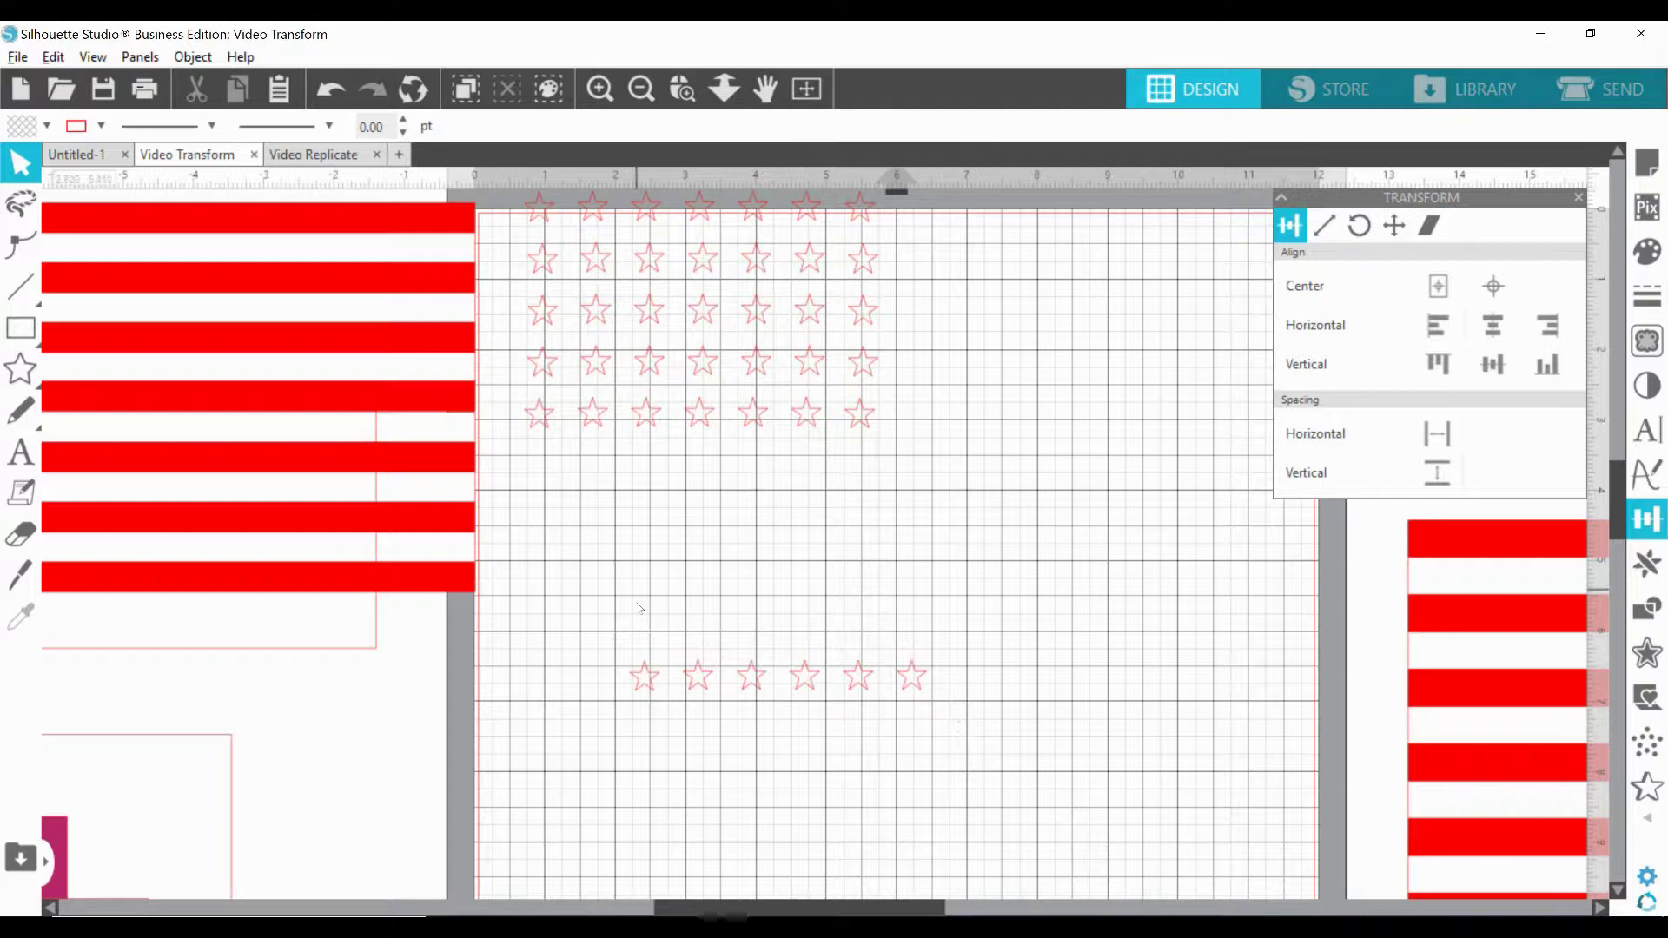
Group the six remaining stars of the separate row into one object.
left_click_drag(610, 657, 929, 695)
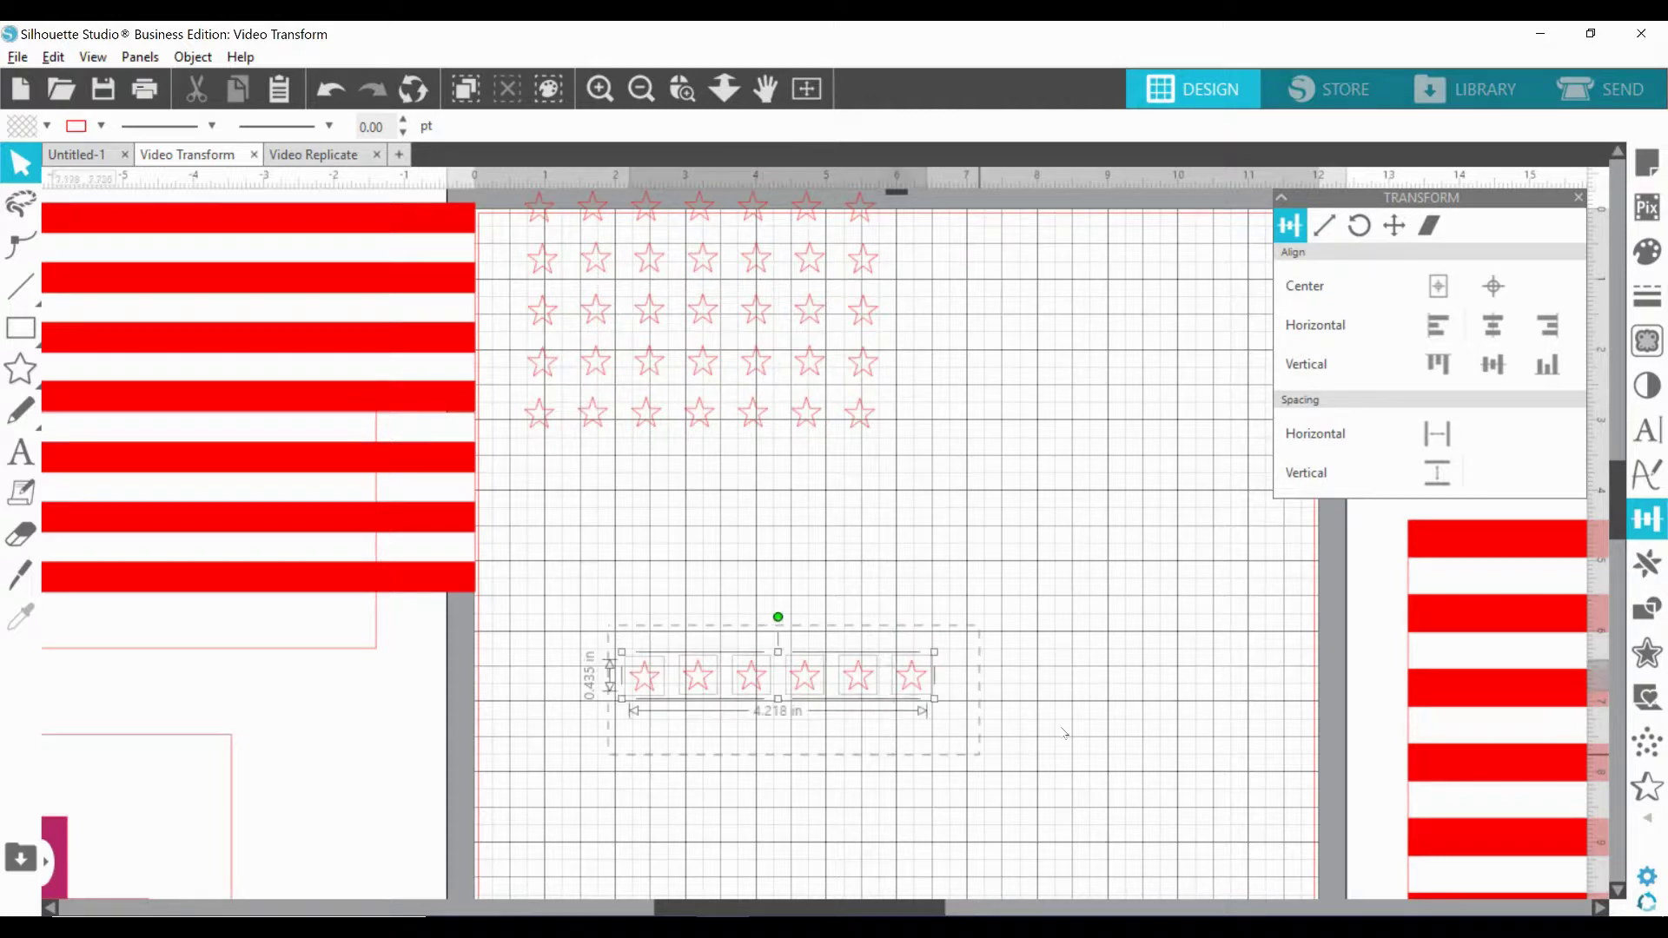
right_click(905, 679)
left_click(959, 428)
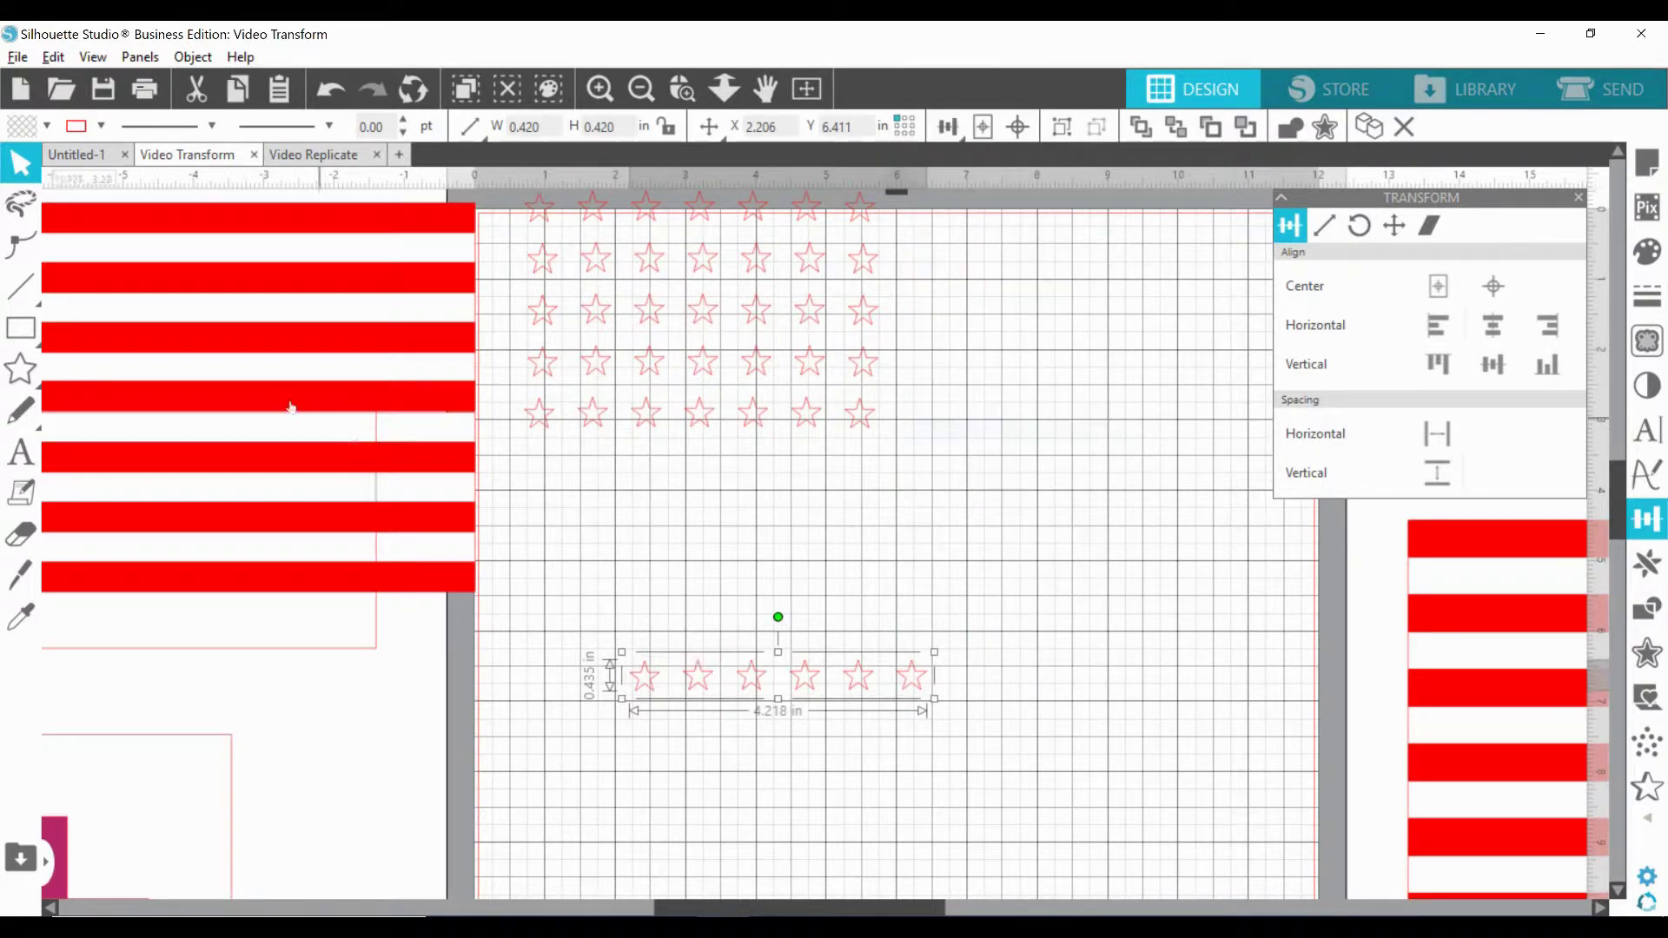
Bring the finished sample flag into view to examine its star arrangement, and move it back aside.
left_click_drag(305, 590, 11, 614)
left_click_drag(289, 376, 568, 486)
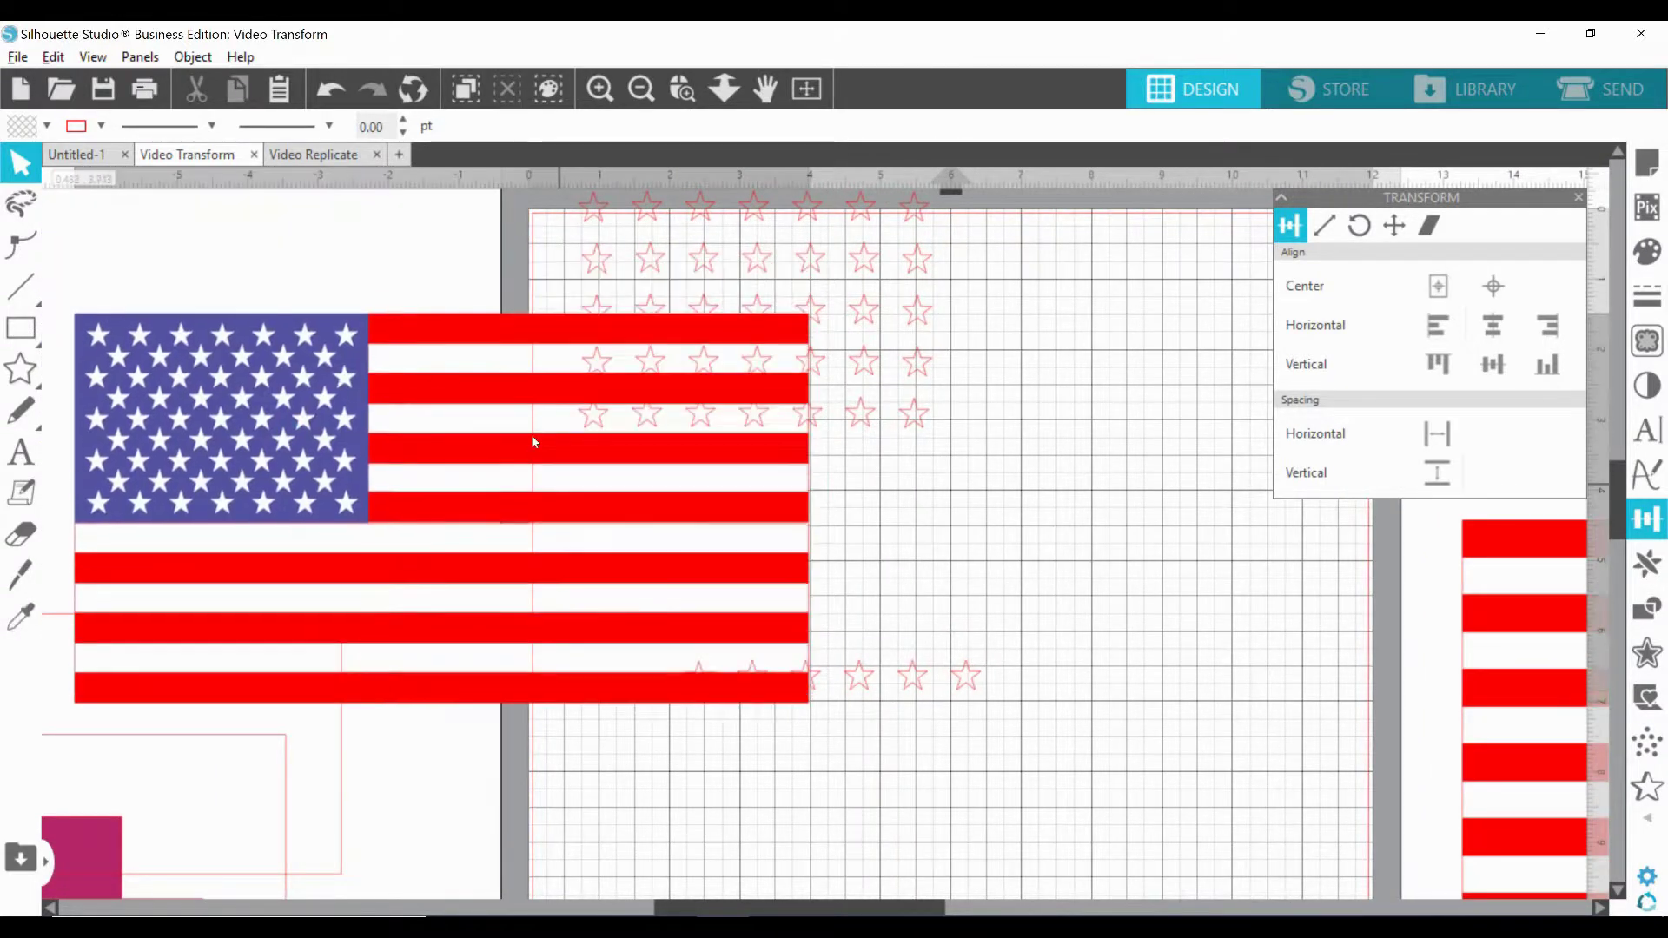
left_click_drag(454, 469, 5, 337)
Replicate the grouped six-star row downward as a column of four.
left_click(744, 681)
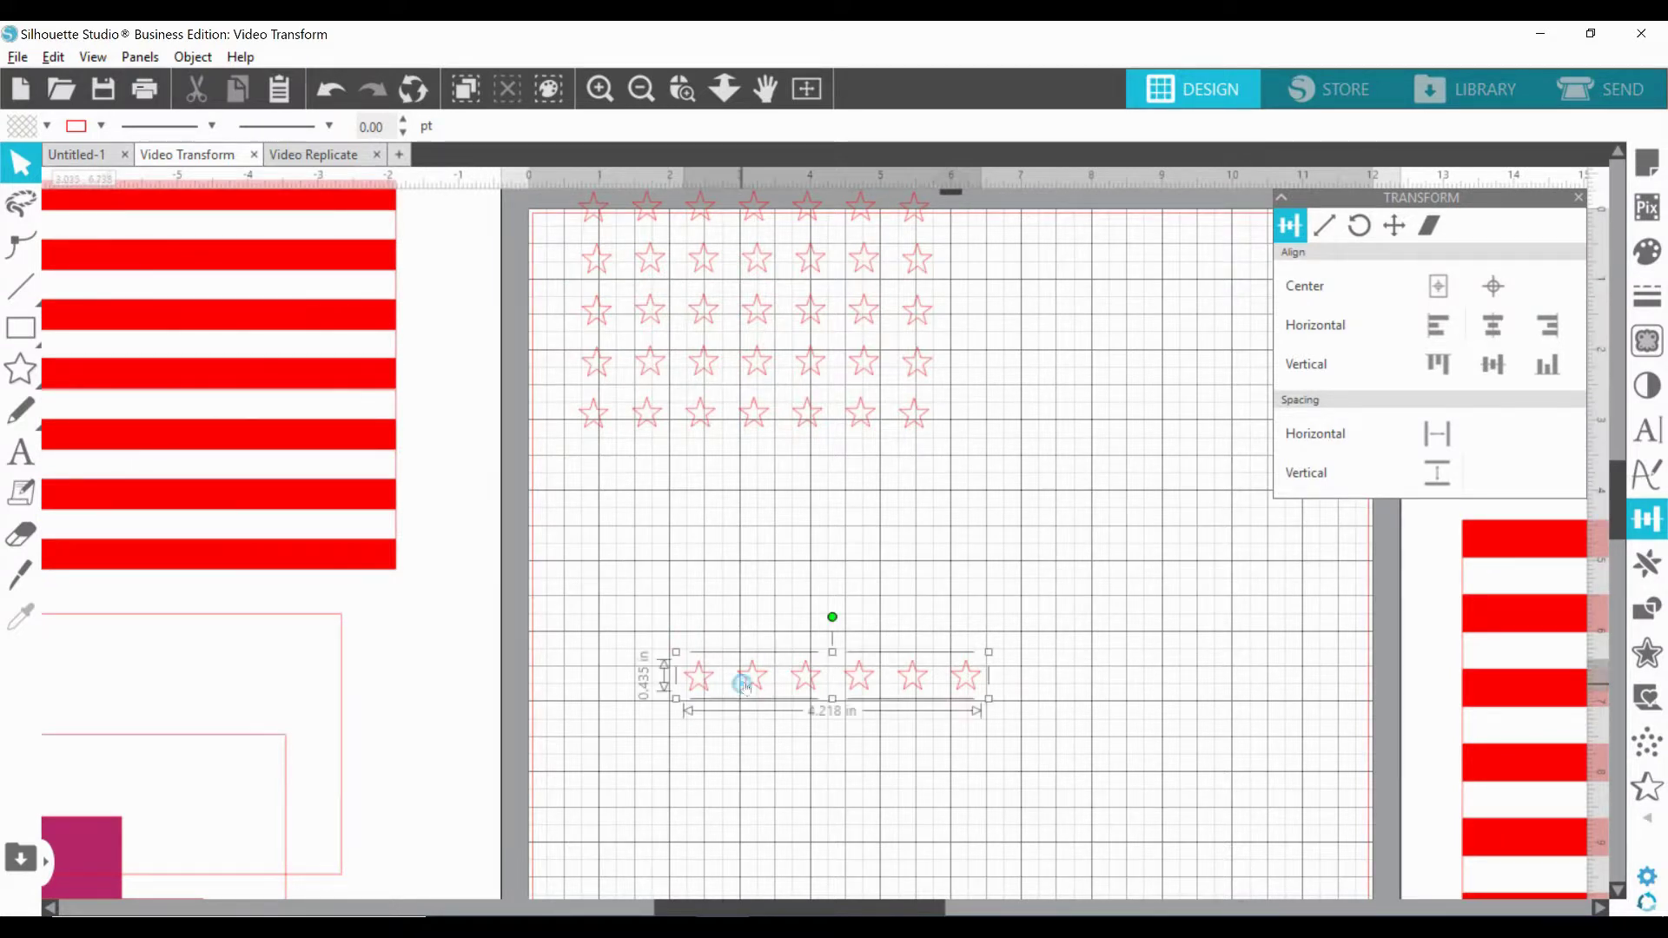
left_click(1646, 563)
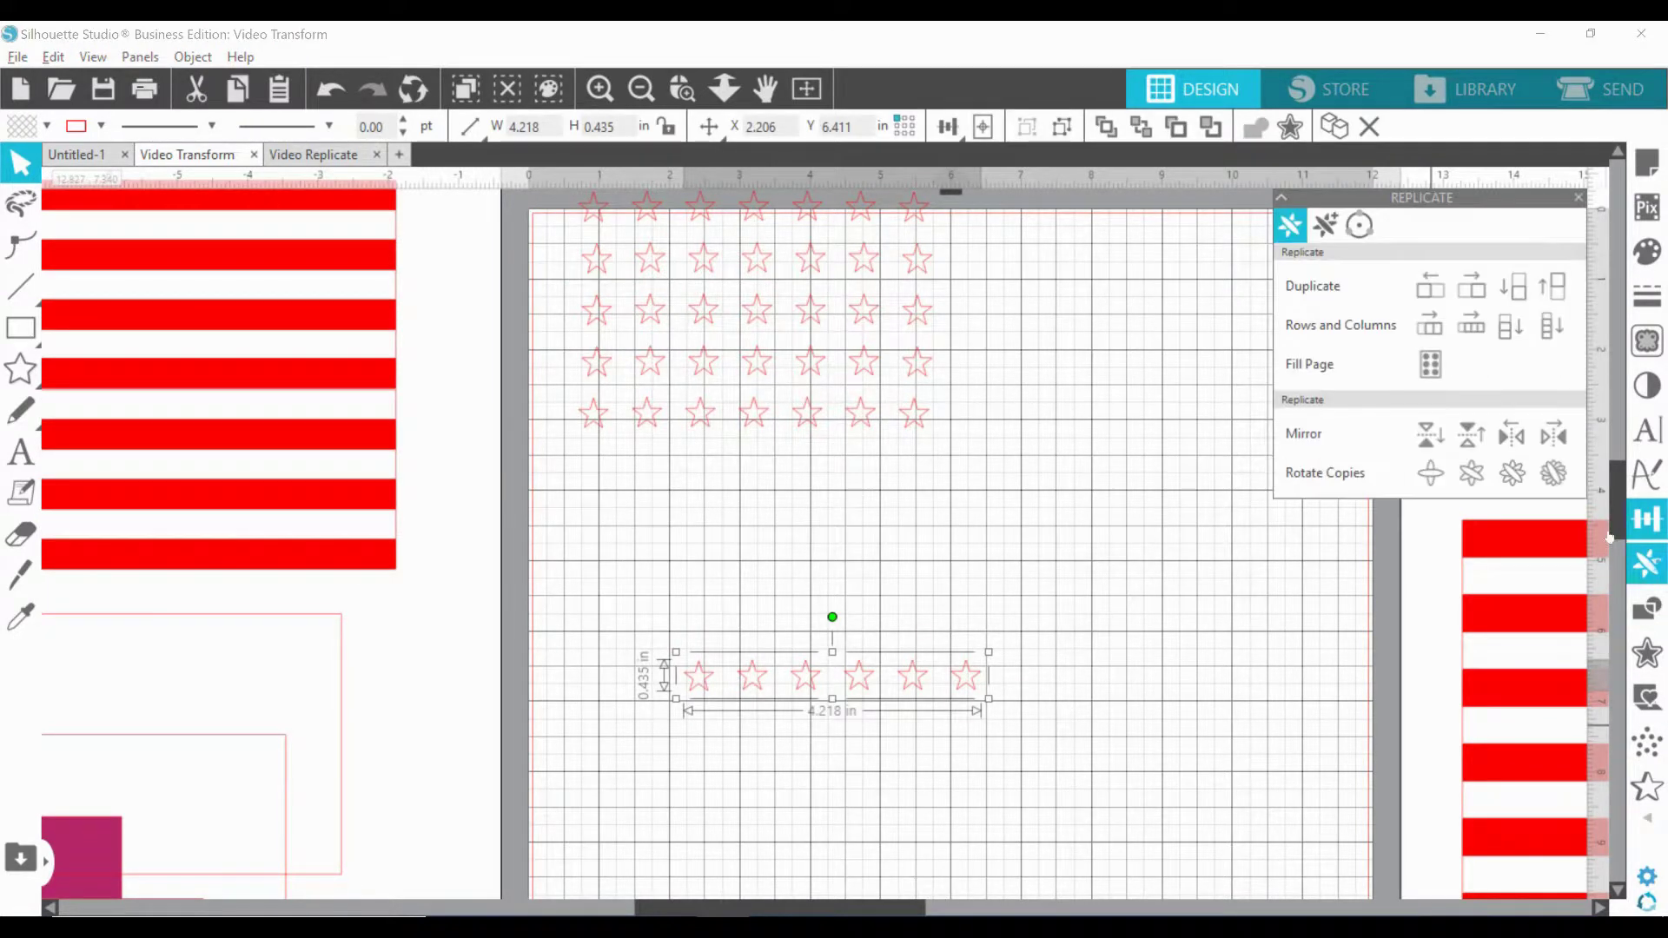
left_click(1545, 339)
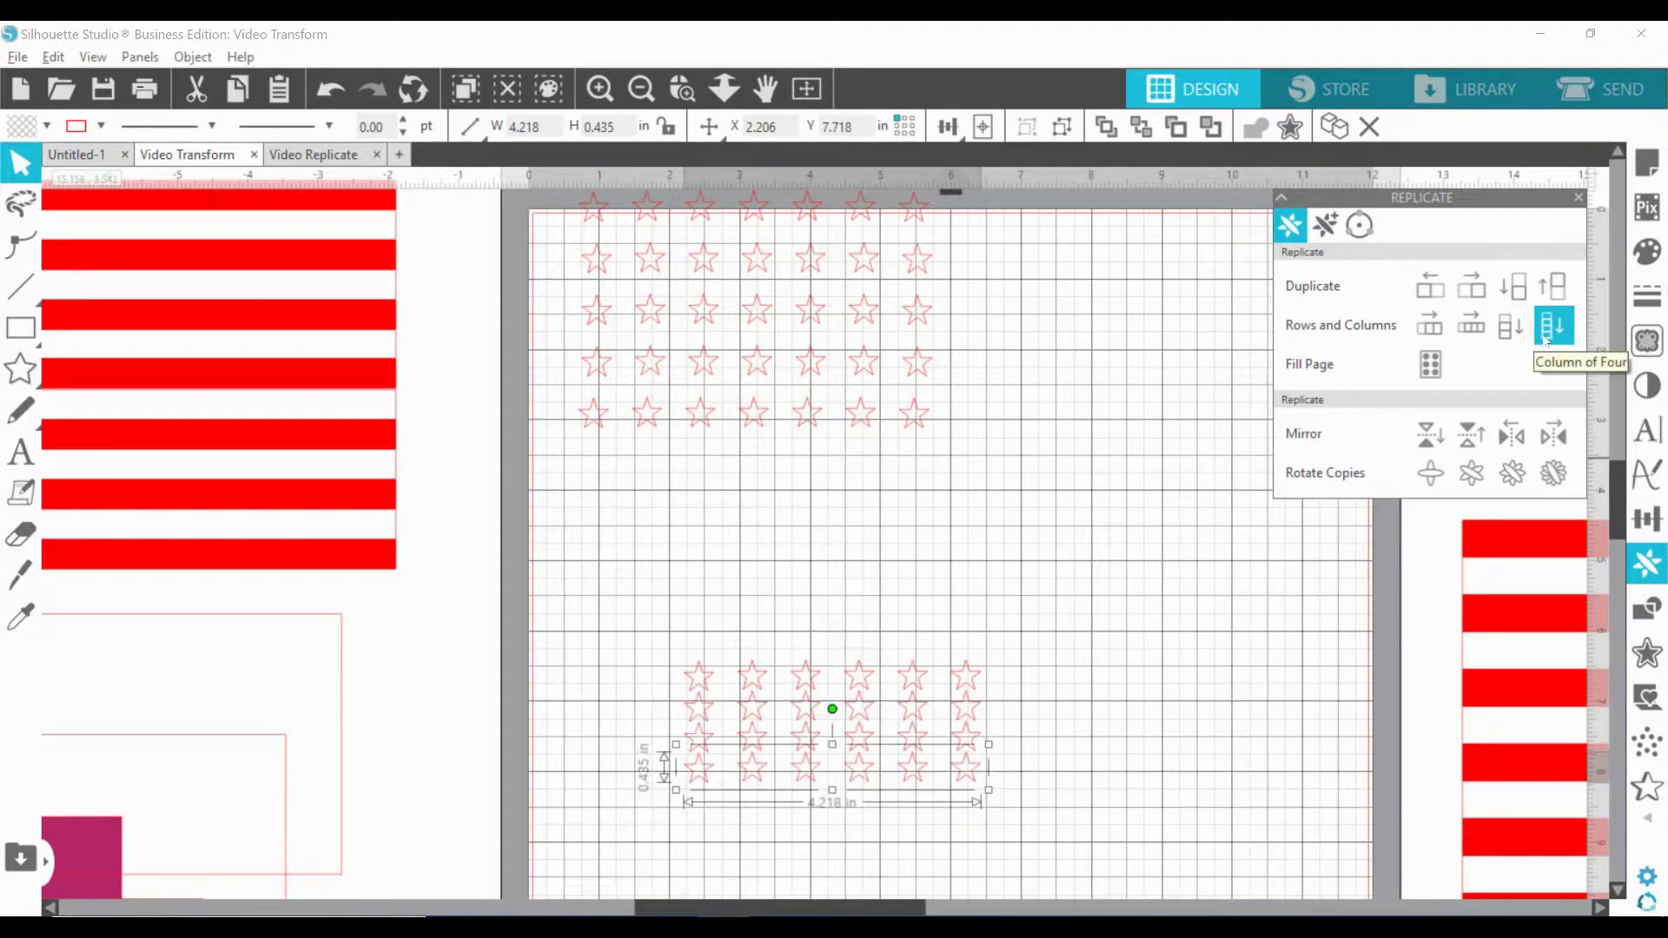
left_click_drag(1617, 485, 1617, 525)
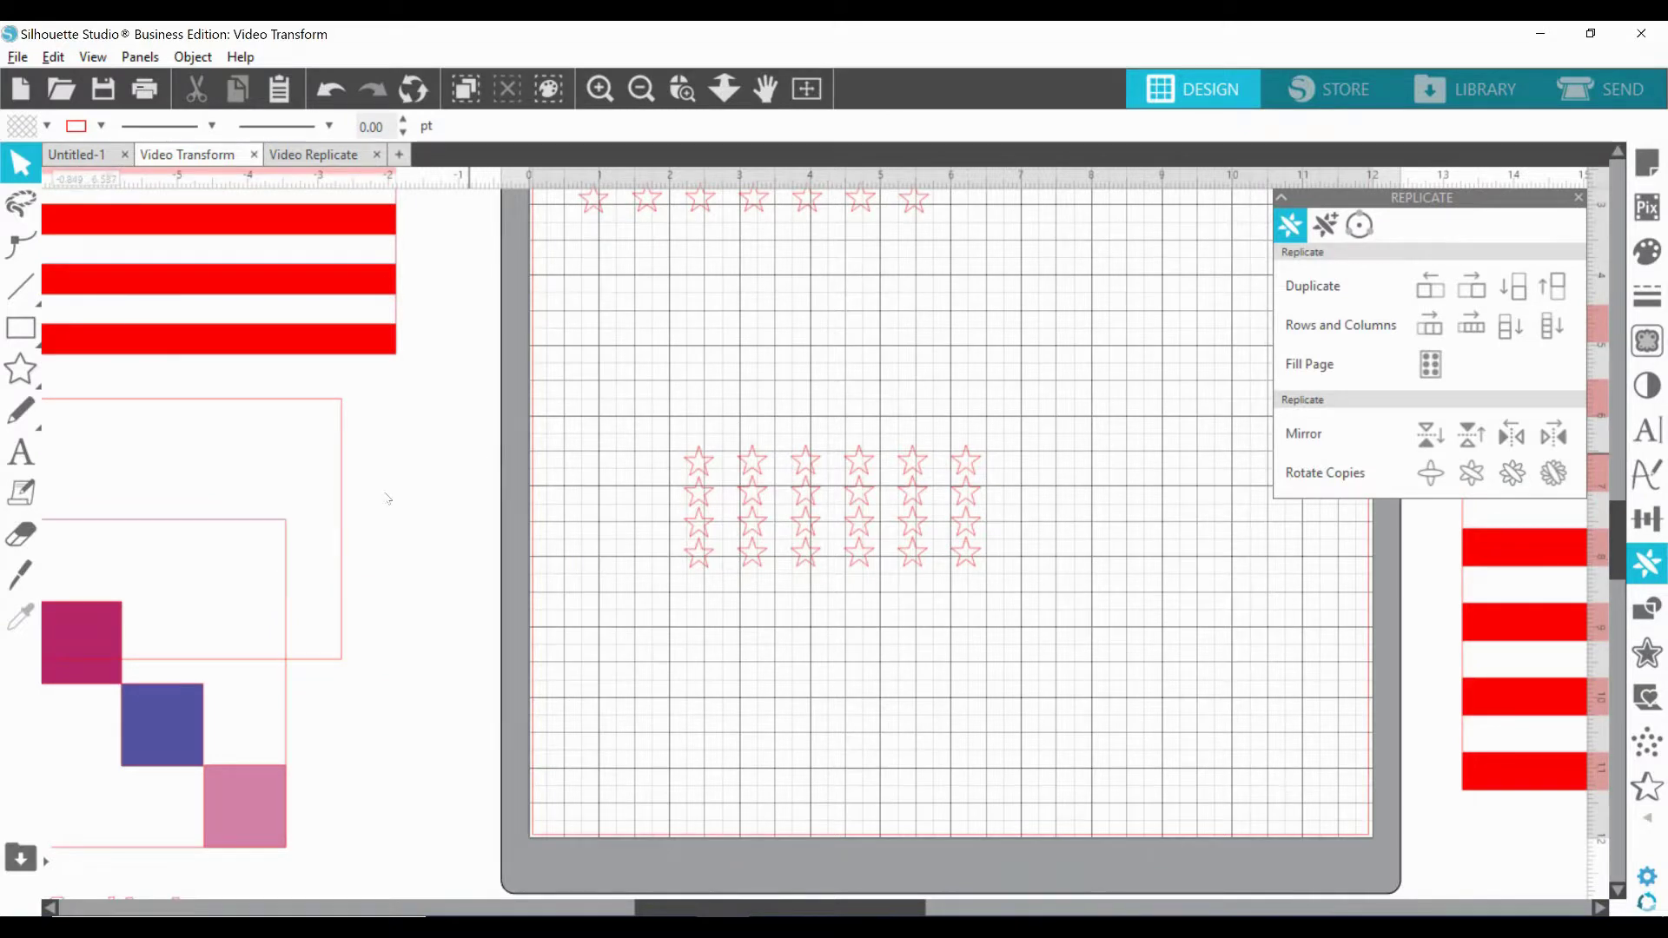
Place one six-star row between the first two seven-star rows and another between the last two.
left_click_drag(807, 240, 901, 399)
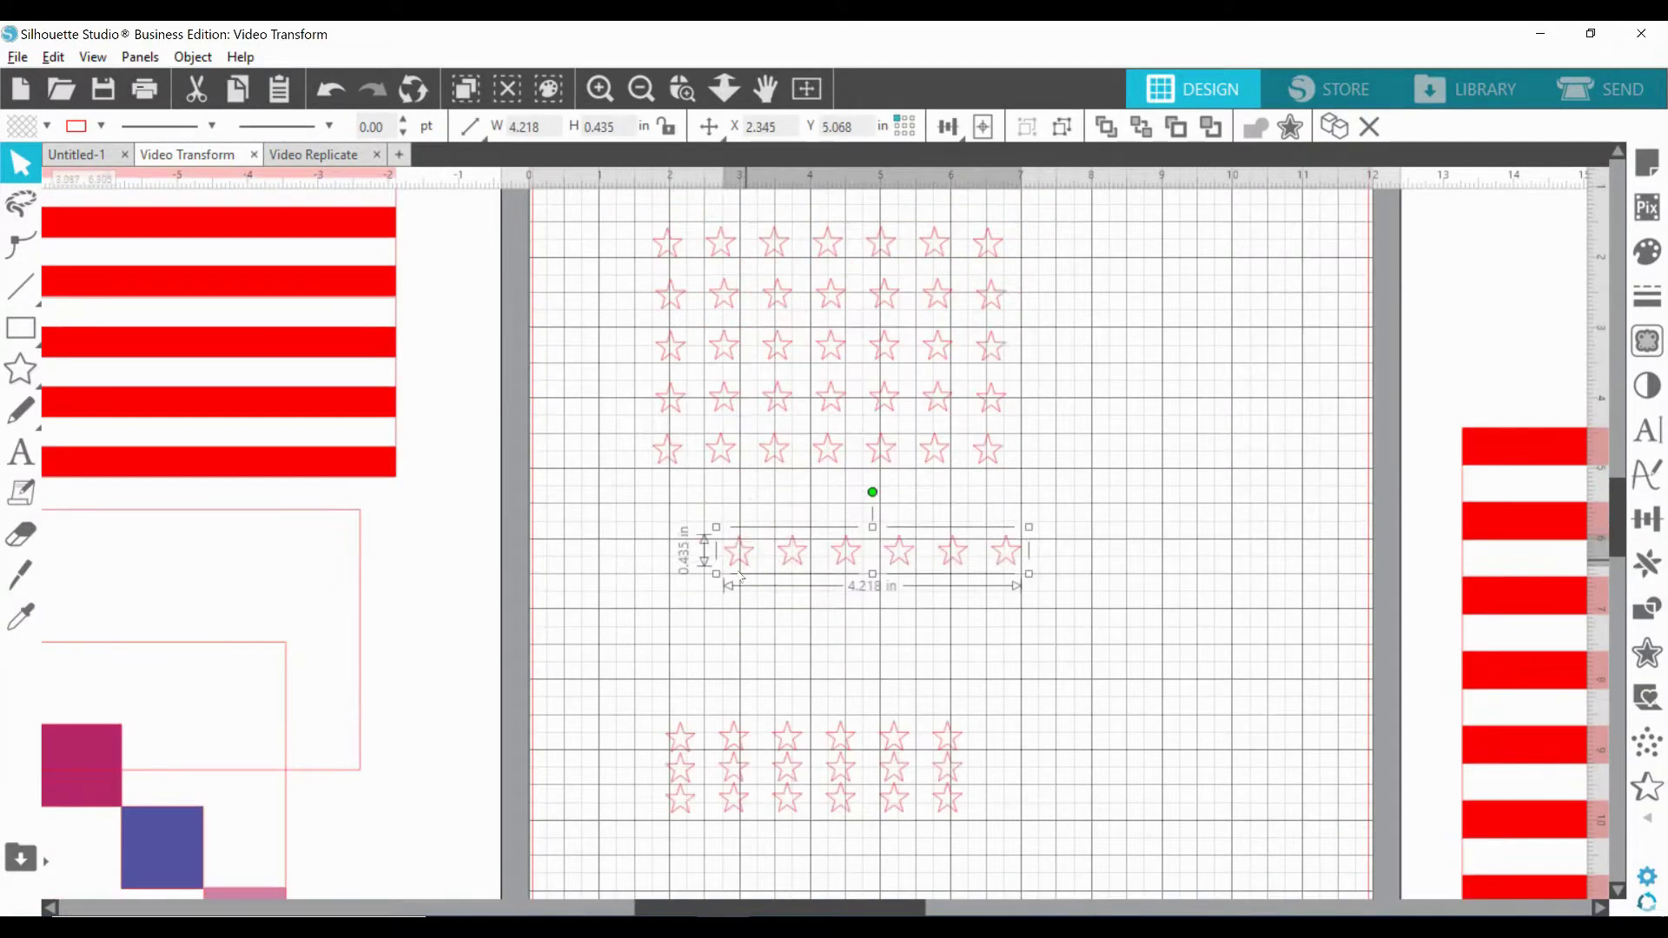
left_click_drag(738, 573, 706, 280)
left_click_drag(1613, 481, 1612, 471)
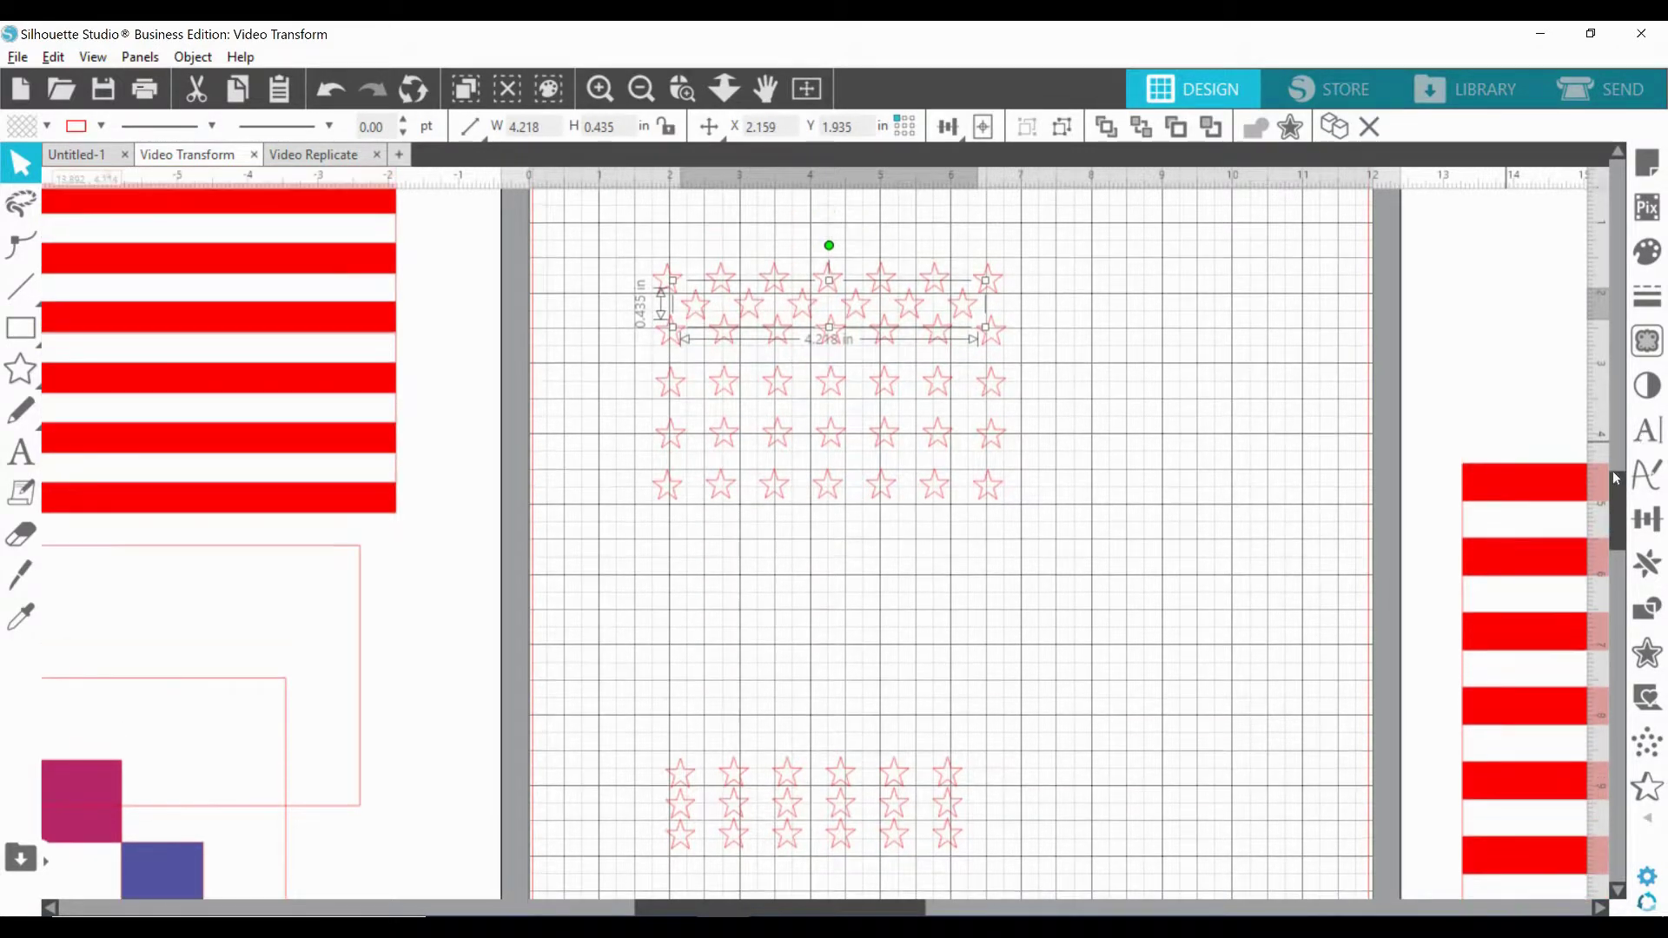
left_click_drag(975, 326, 975, 328)
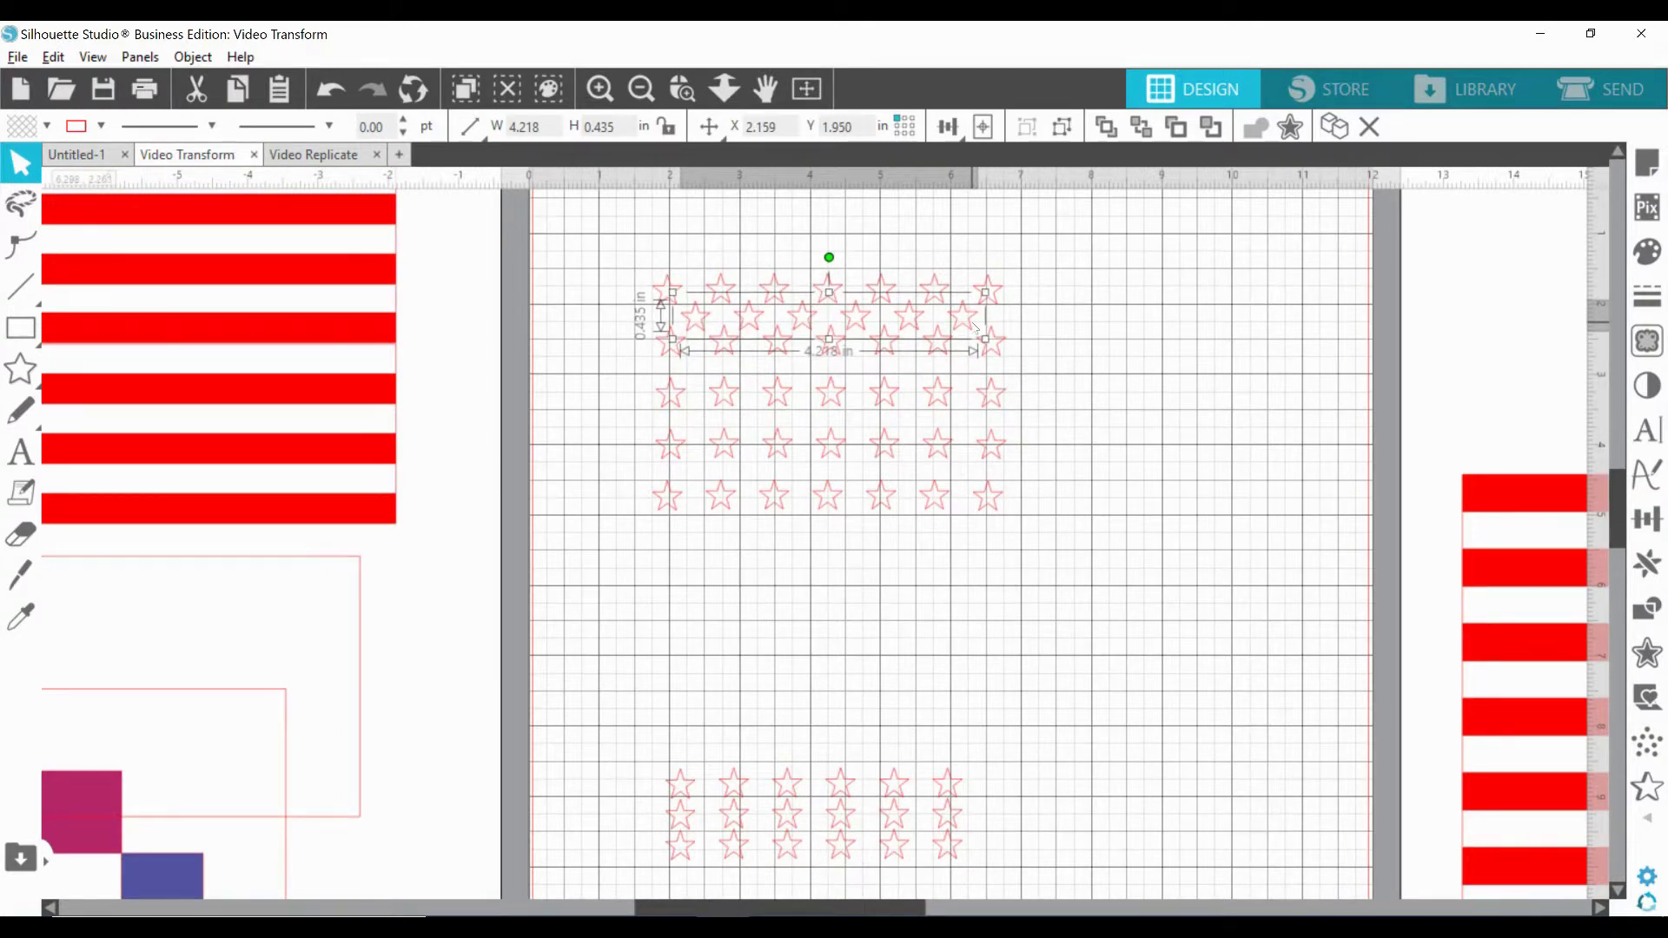
left_click_drag(738, 780, 755, 465)
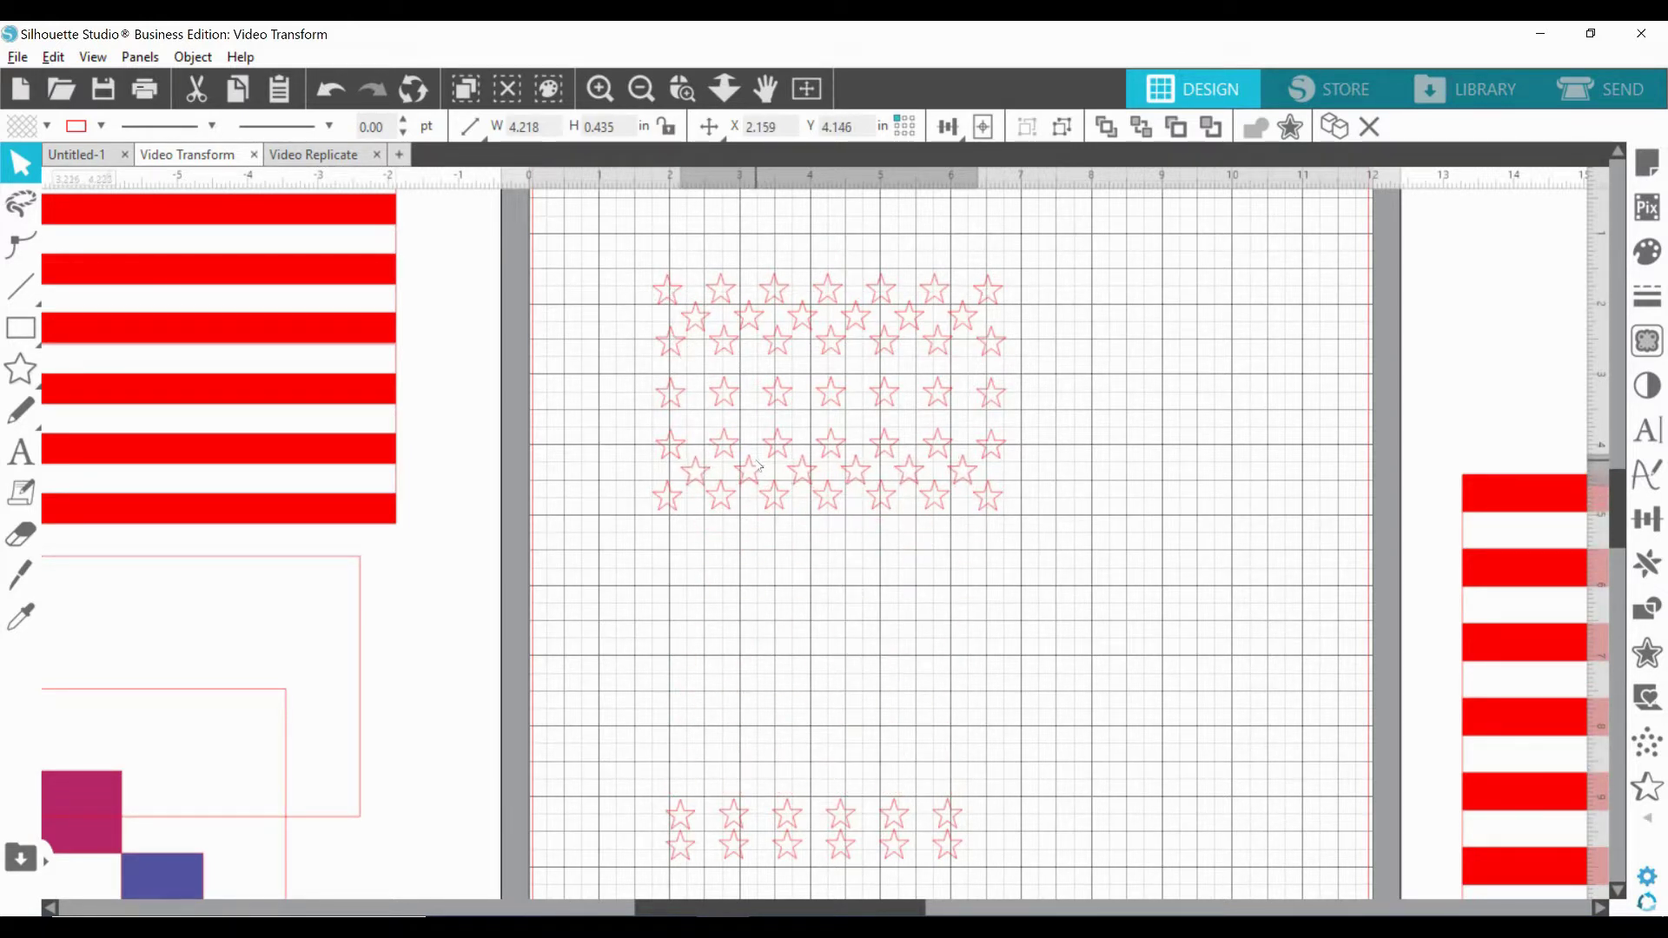
Move the seven-star block off the page and place the remaining two six-star rows between the two already positioned.
left_click(799, 591)
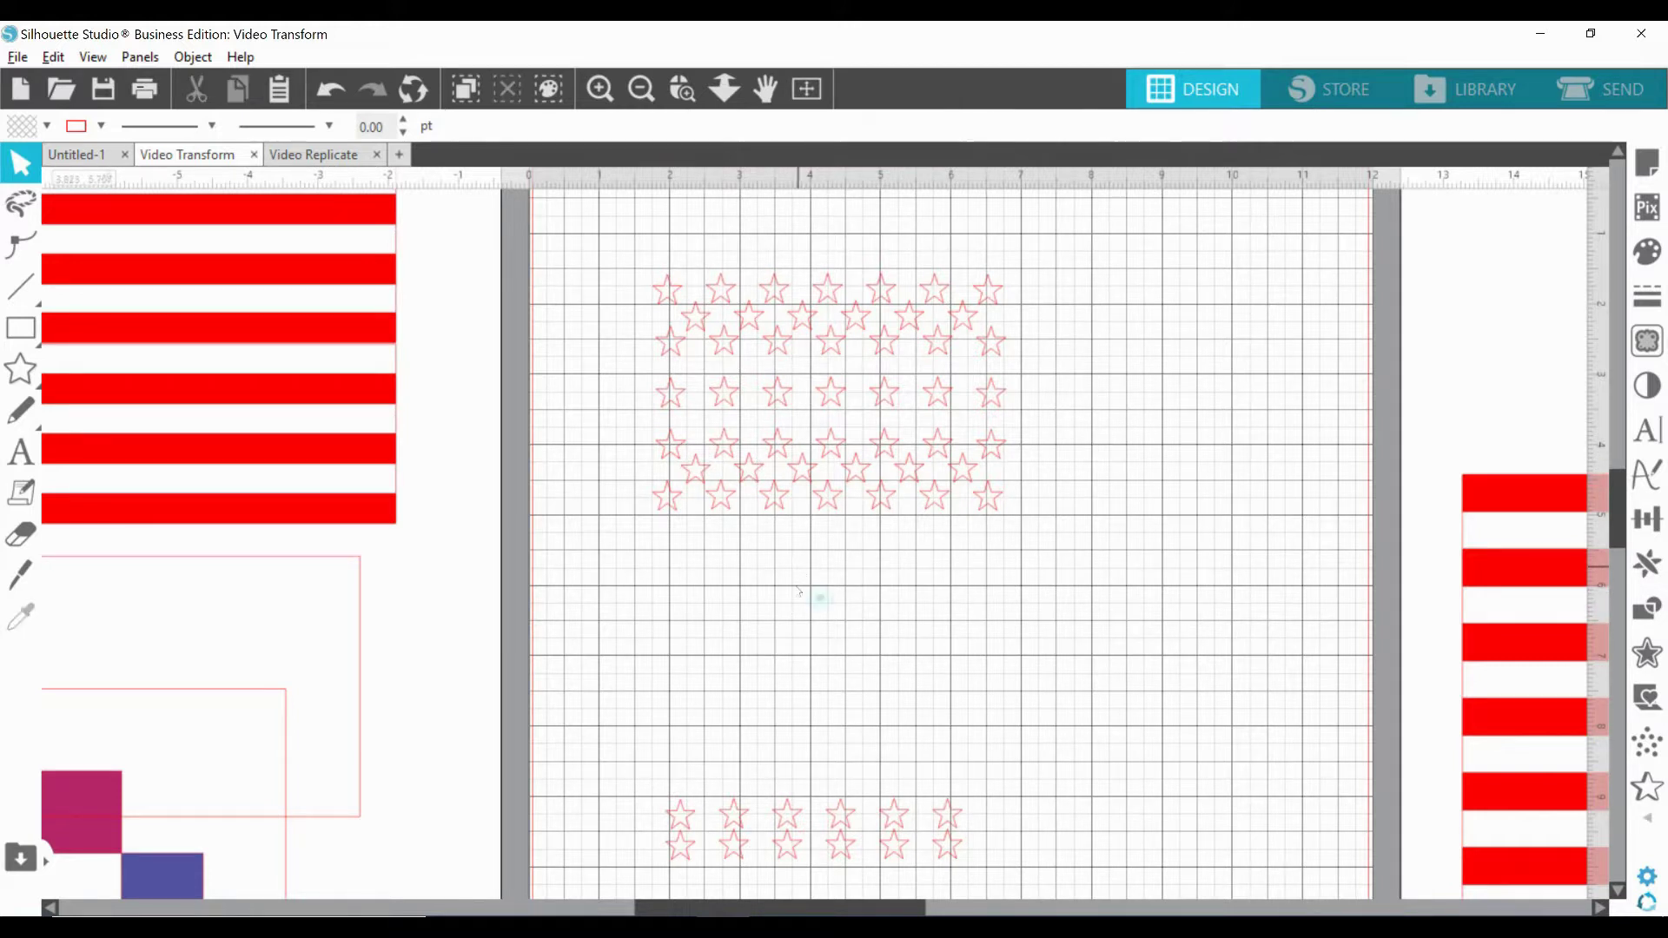
left_click_drag(827, 496, 241, 641)
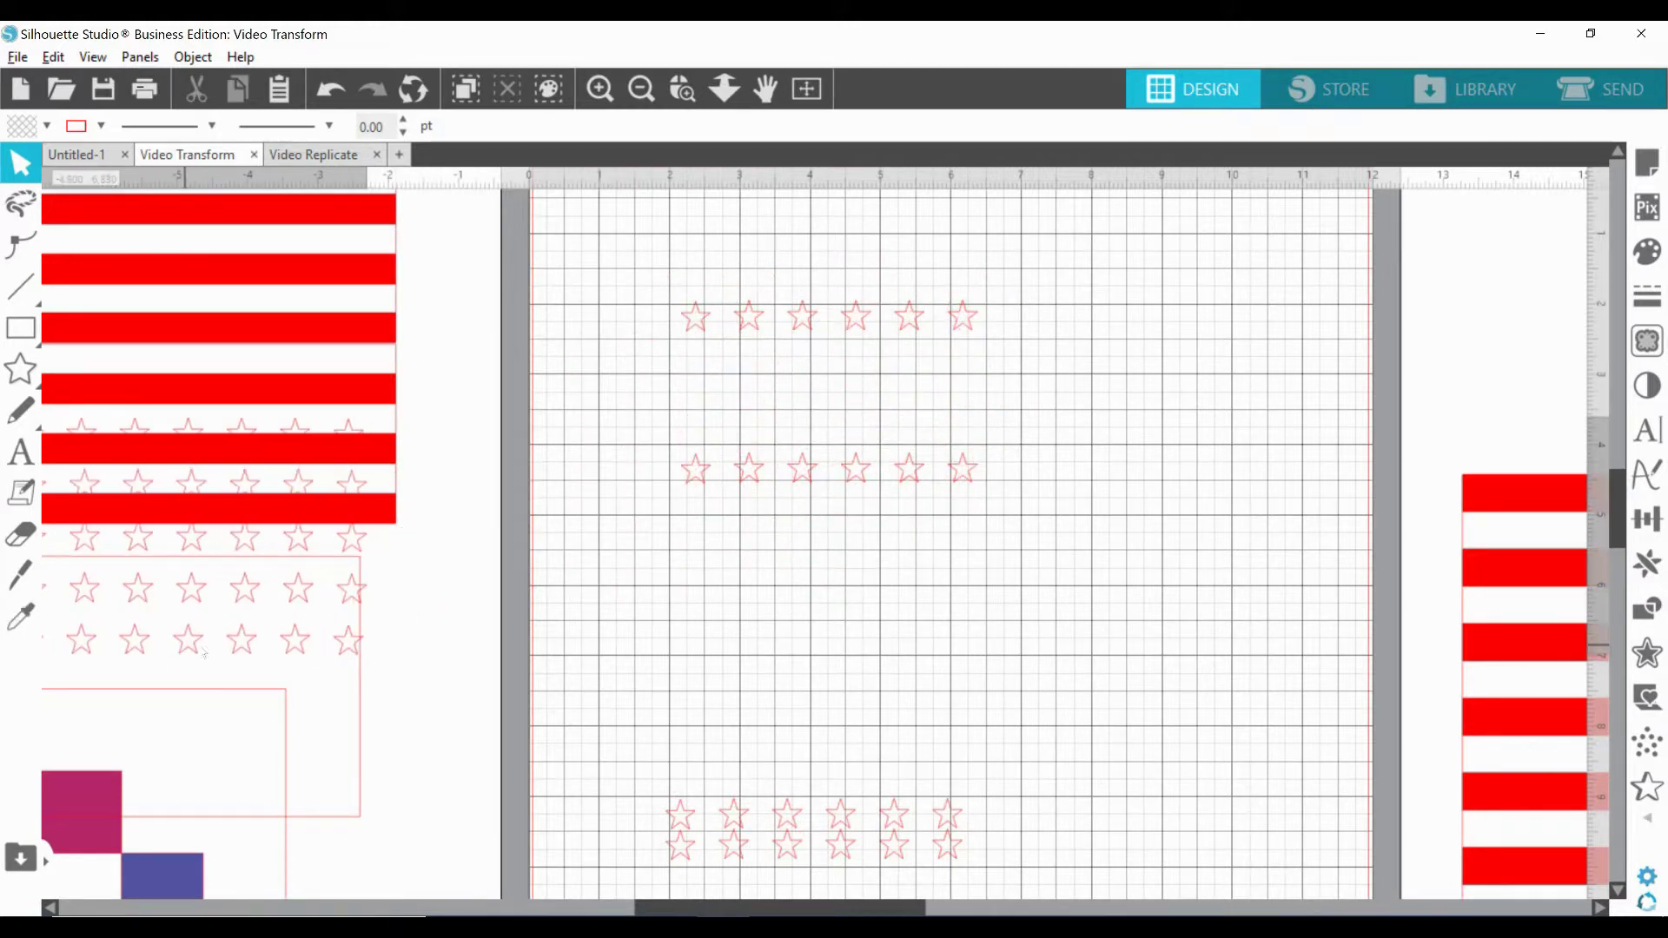
left_click(695, 318)
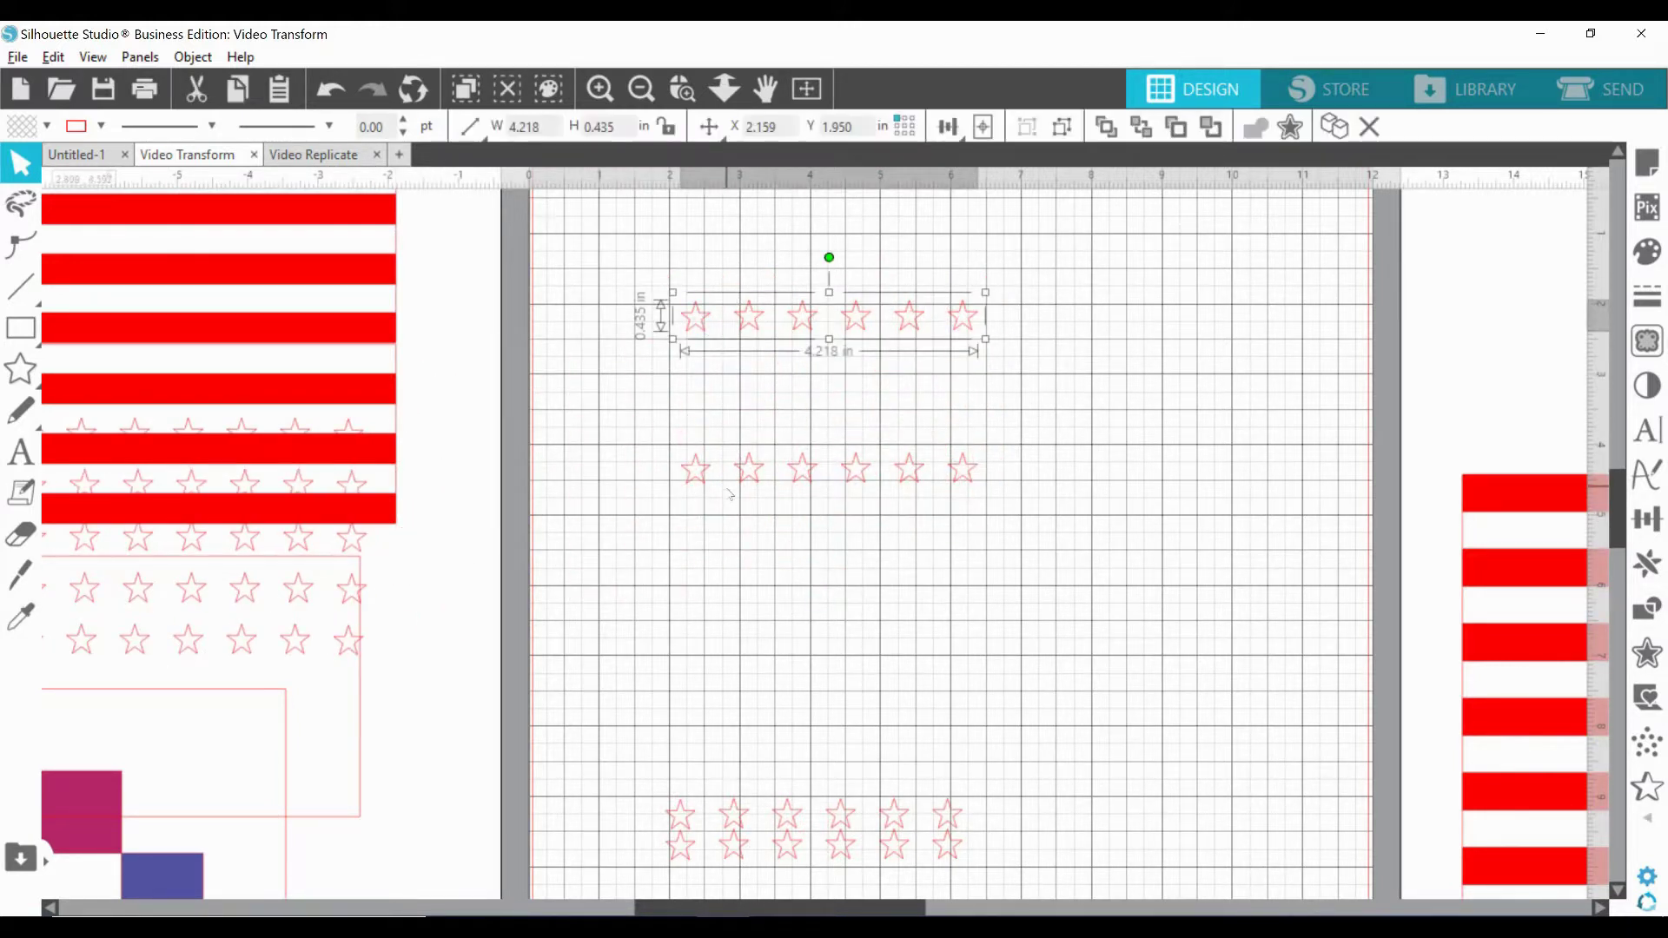
left_click(695, 473, "shift")
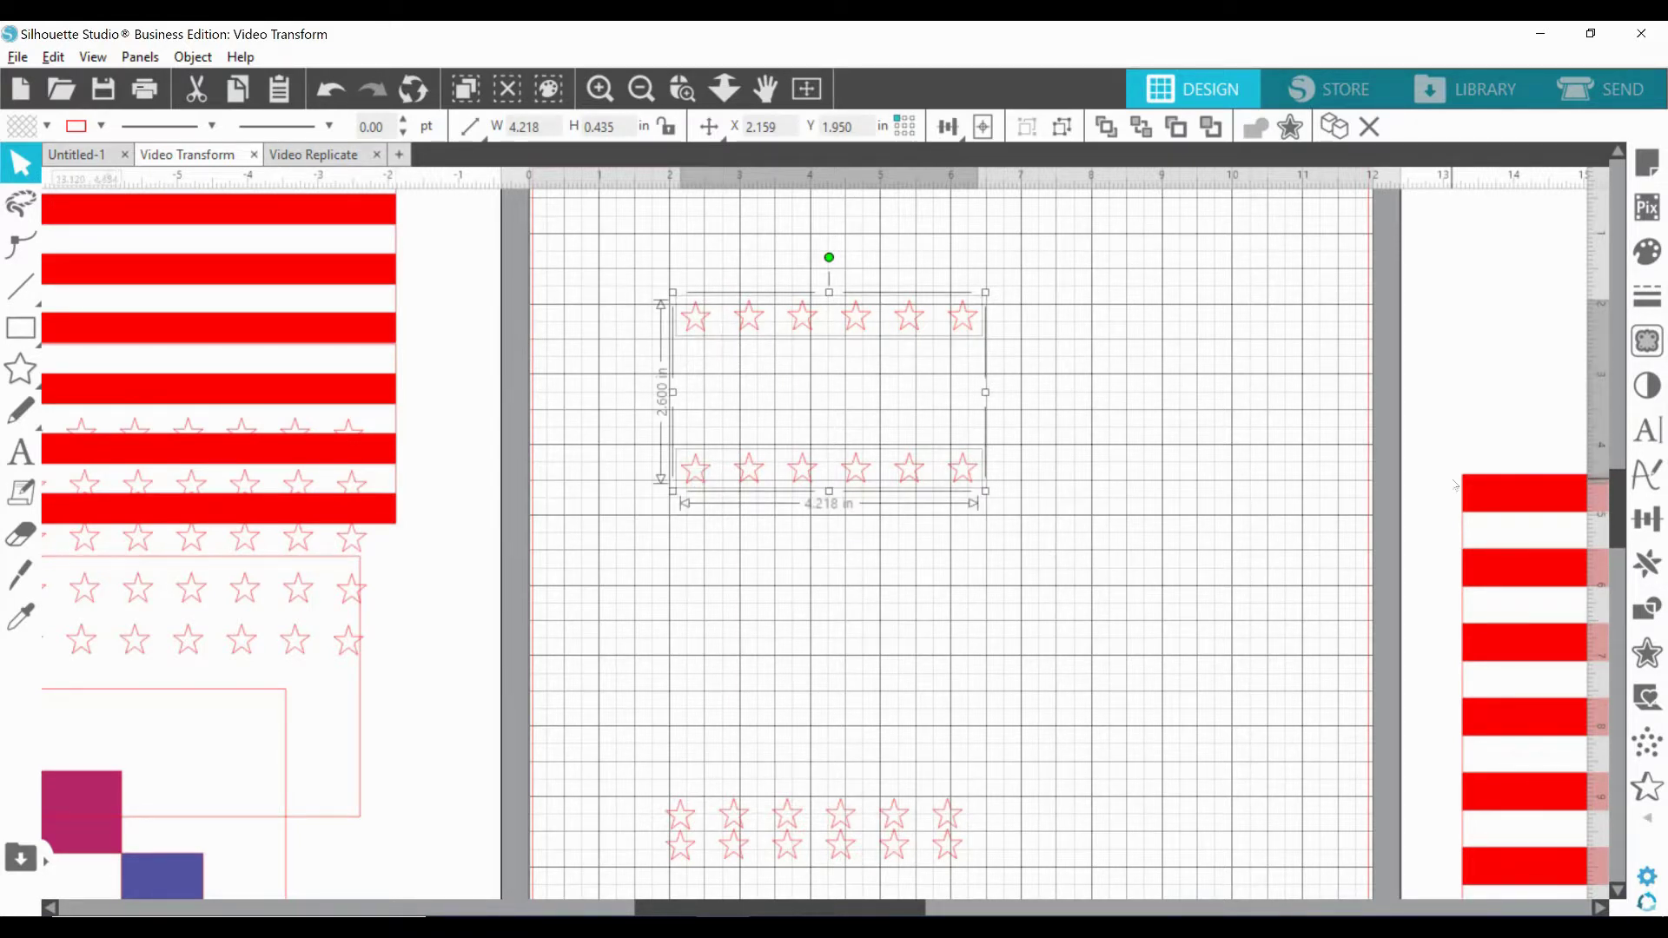
left_click(1651, 523)
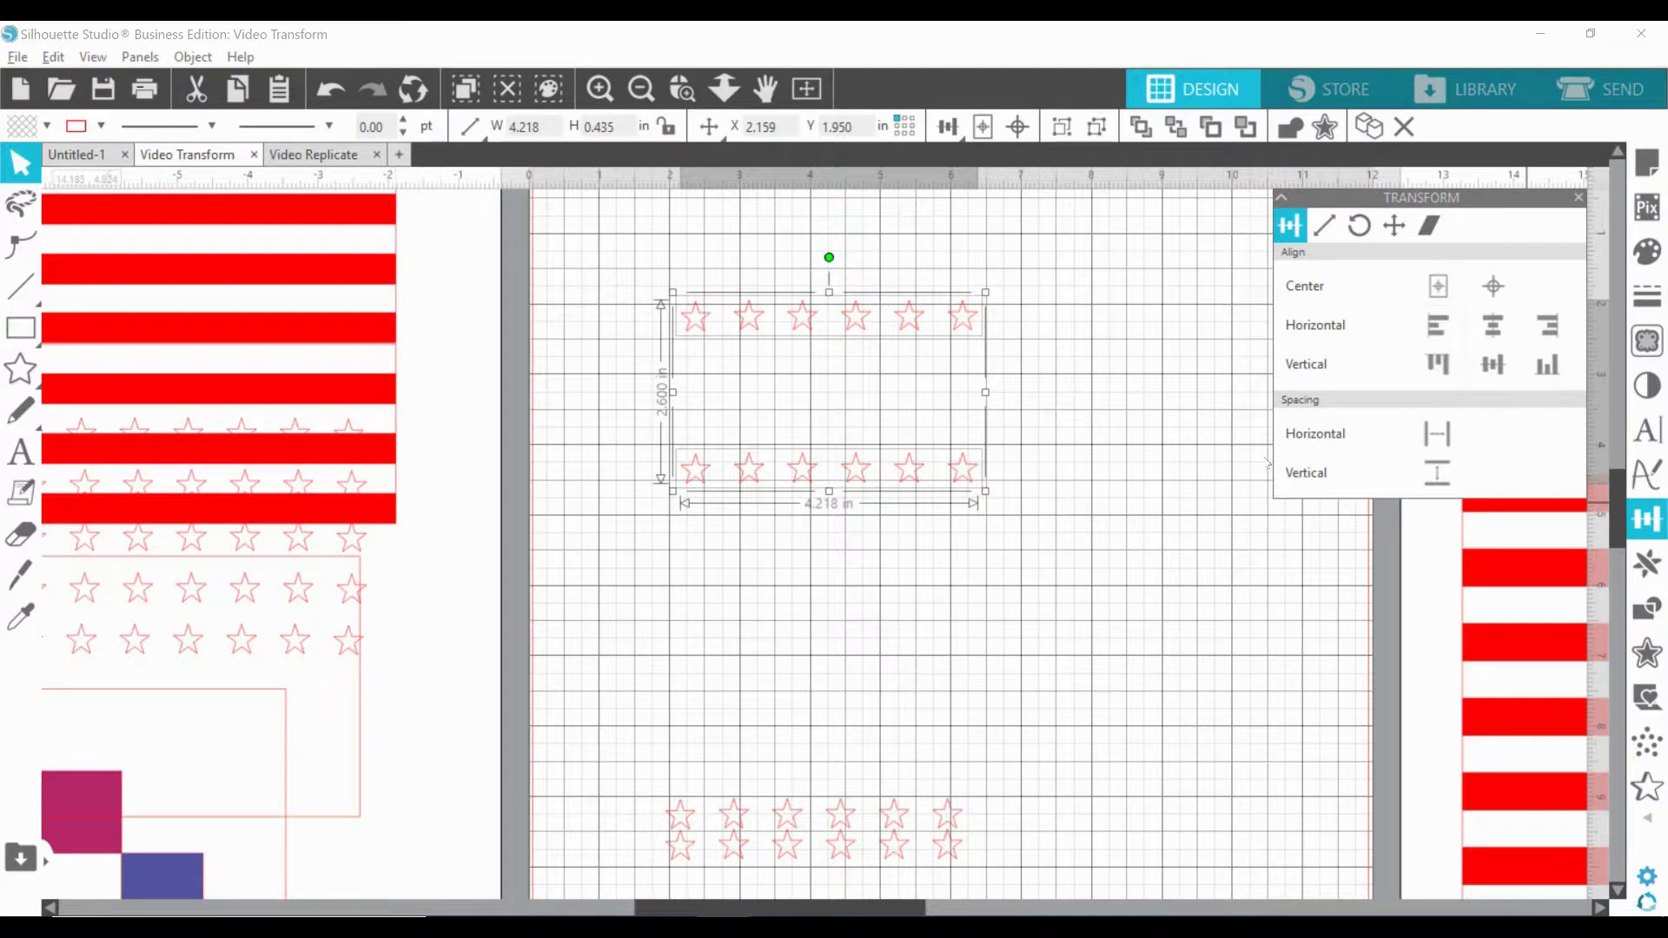
left_click_drag(647, 776, 963, 409)
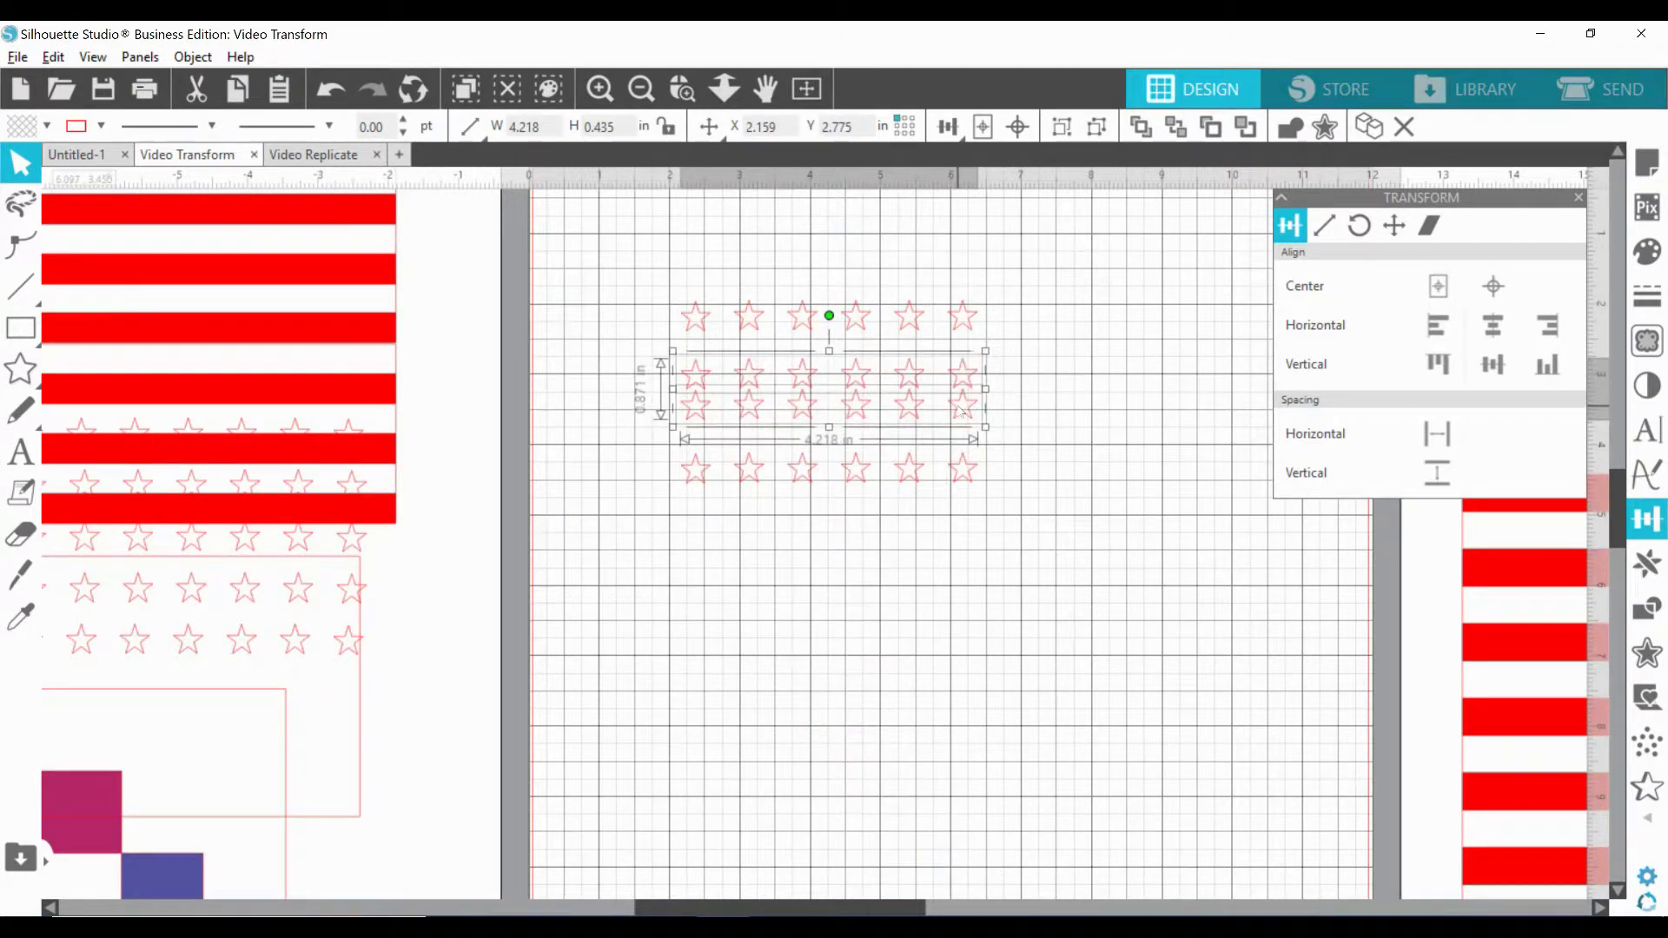
Space the four six-star rows evenly in the vertical direction and group them.
left_click(1055, 600)
left_click_drag(642, 283, 998, 504)
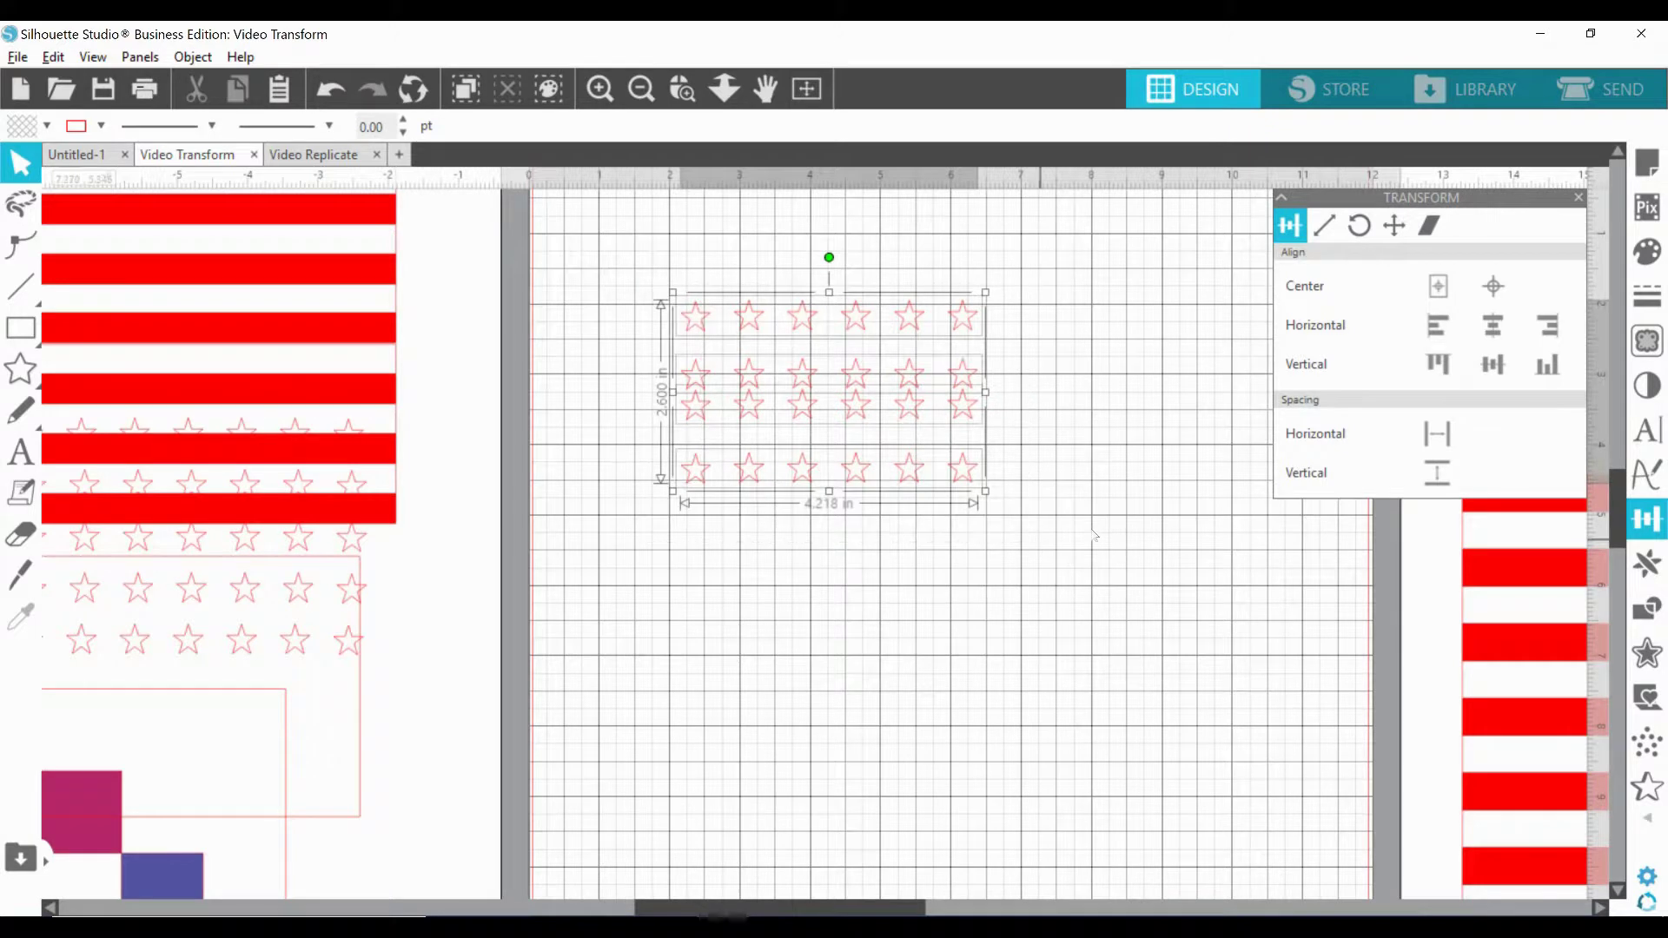
left_click(1438, 474)
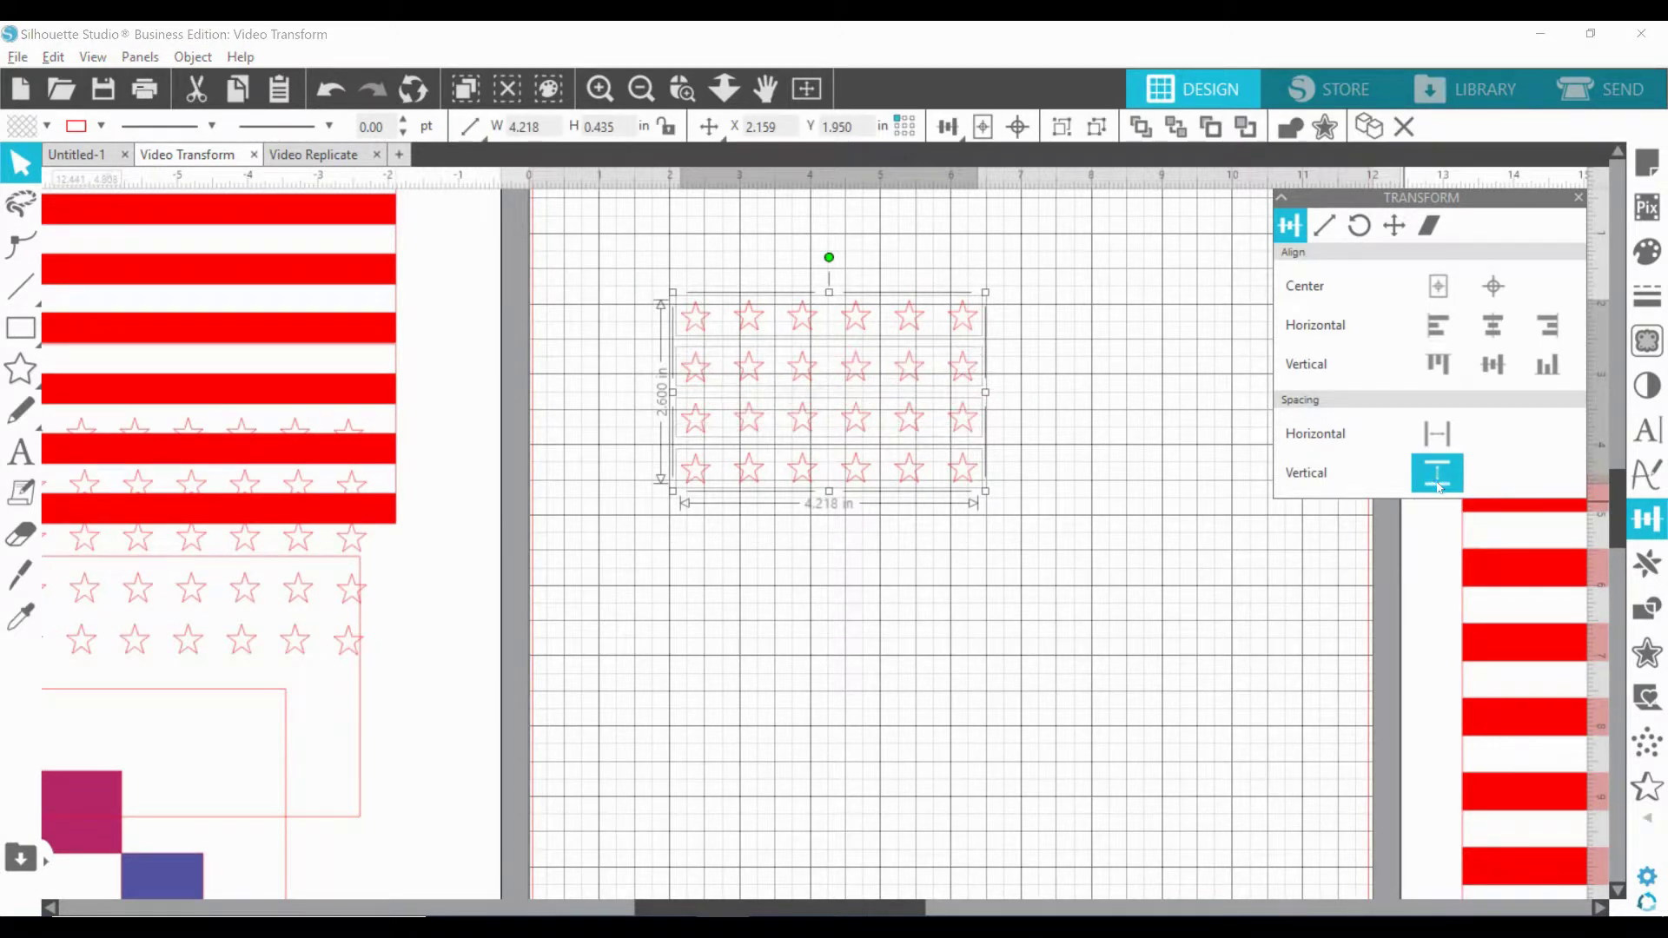
left_click(1213, 465)
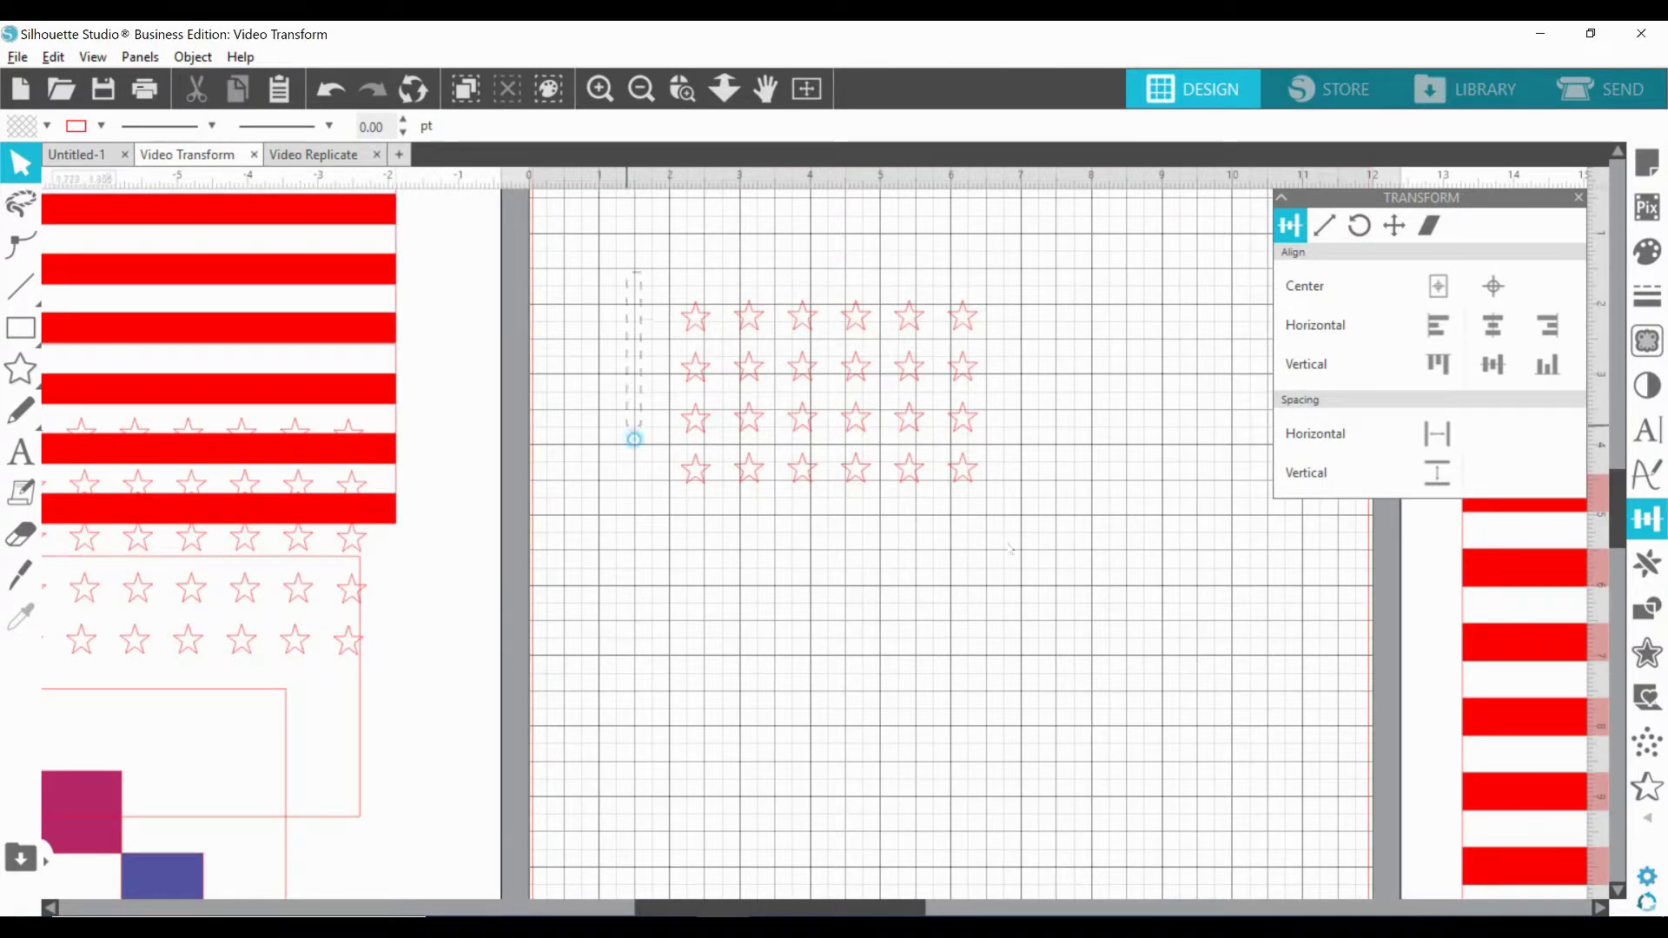
key("ctrl+z")
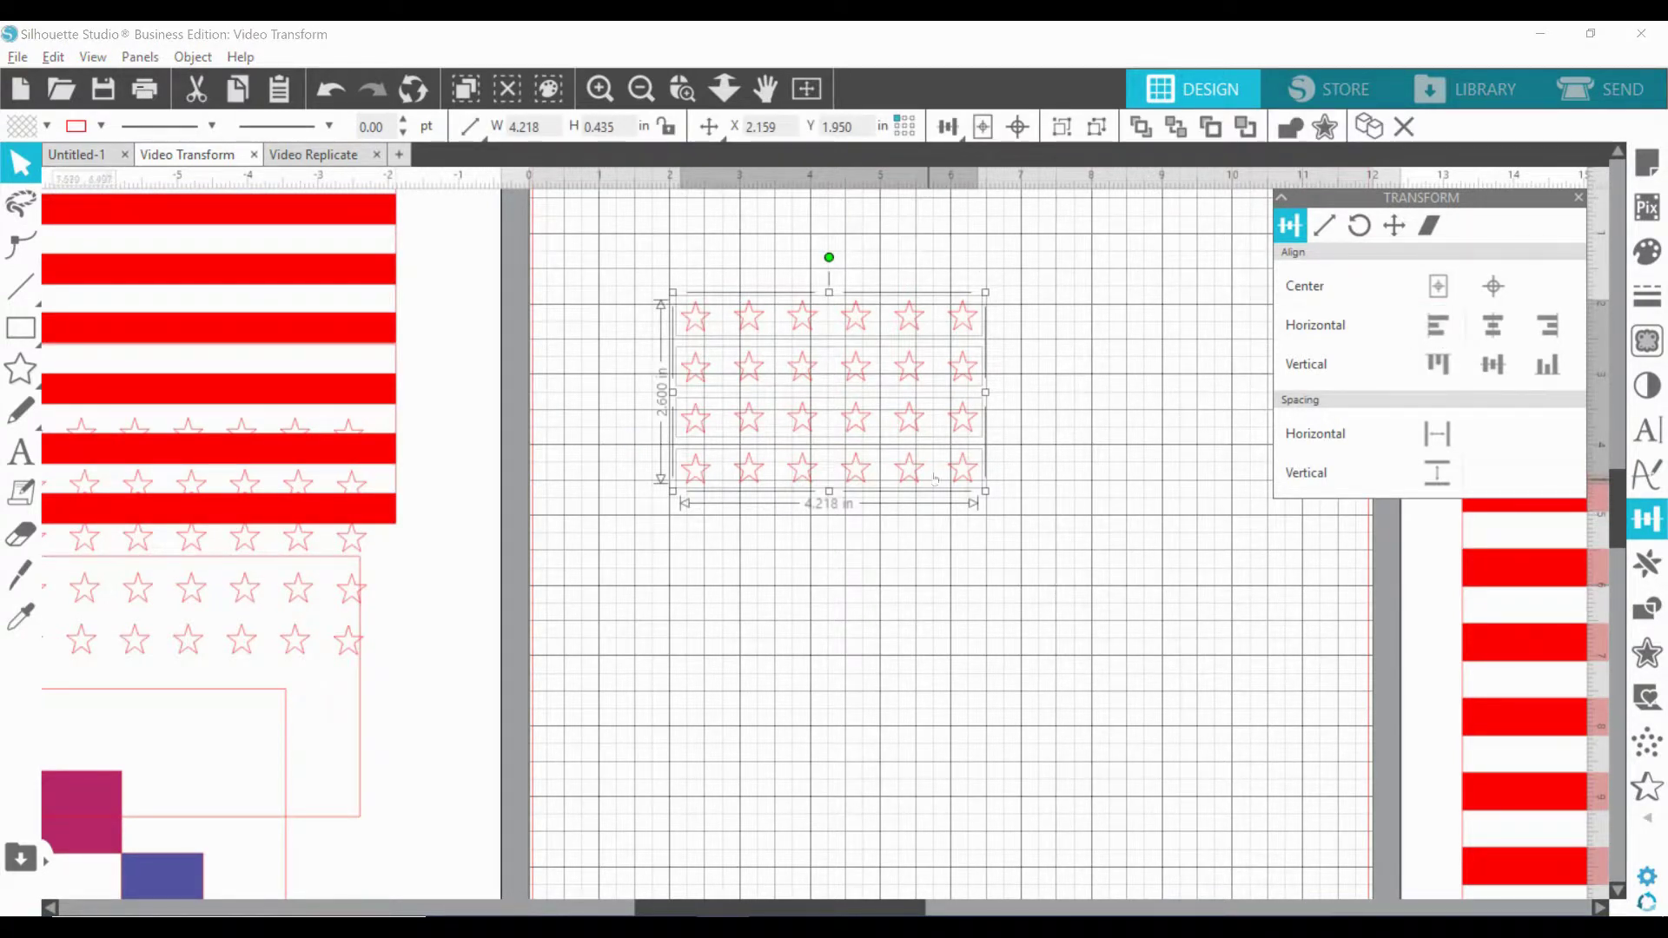
right_click(903, 433)
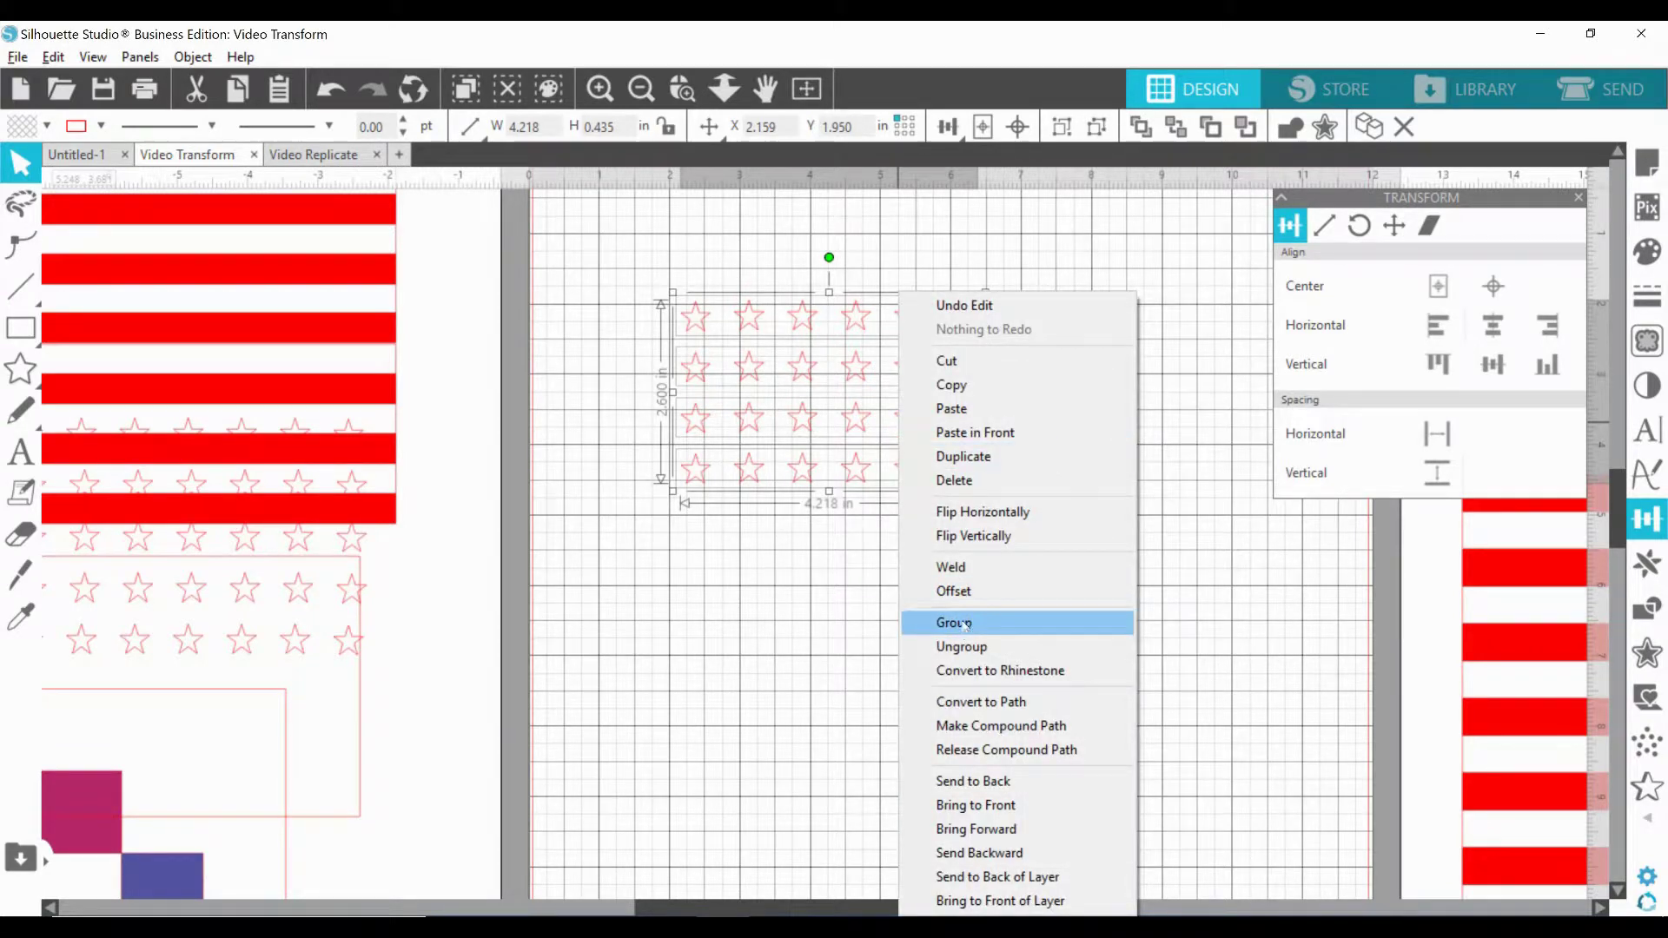
left_click(964, 624)
Move the seven-star block back over the six-star rows, then center the two blocks on each other and group them.
left_click_drag(365, 561, 1004, 409)
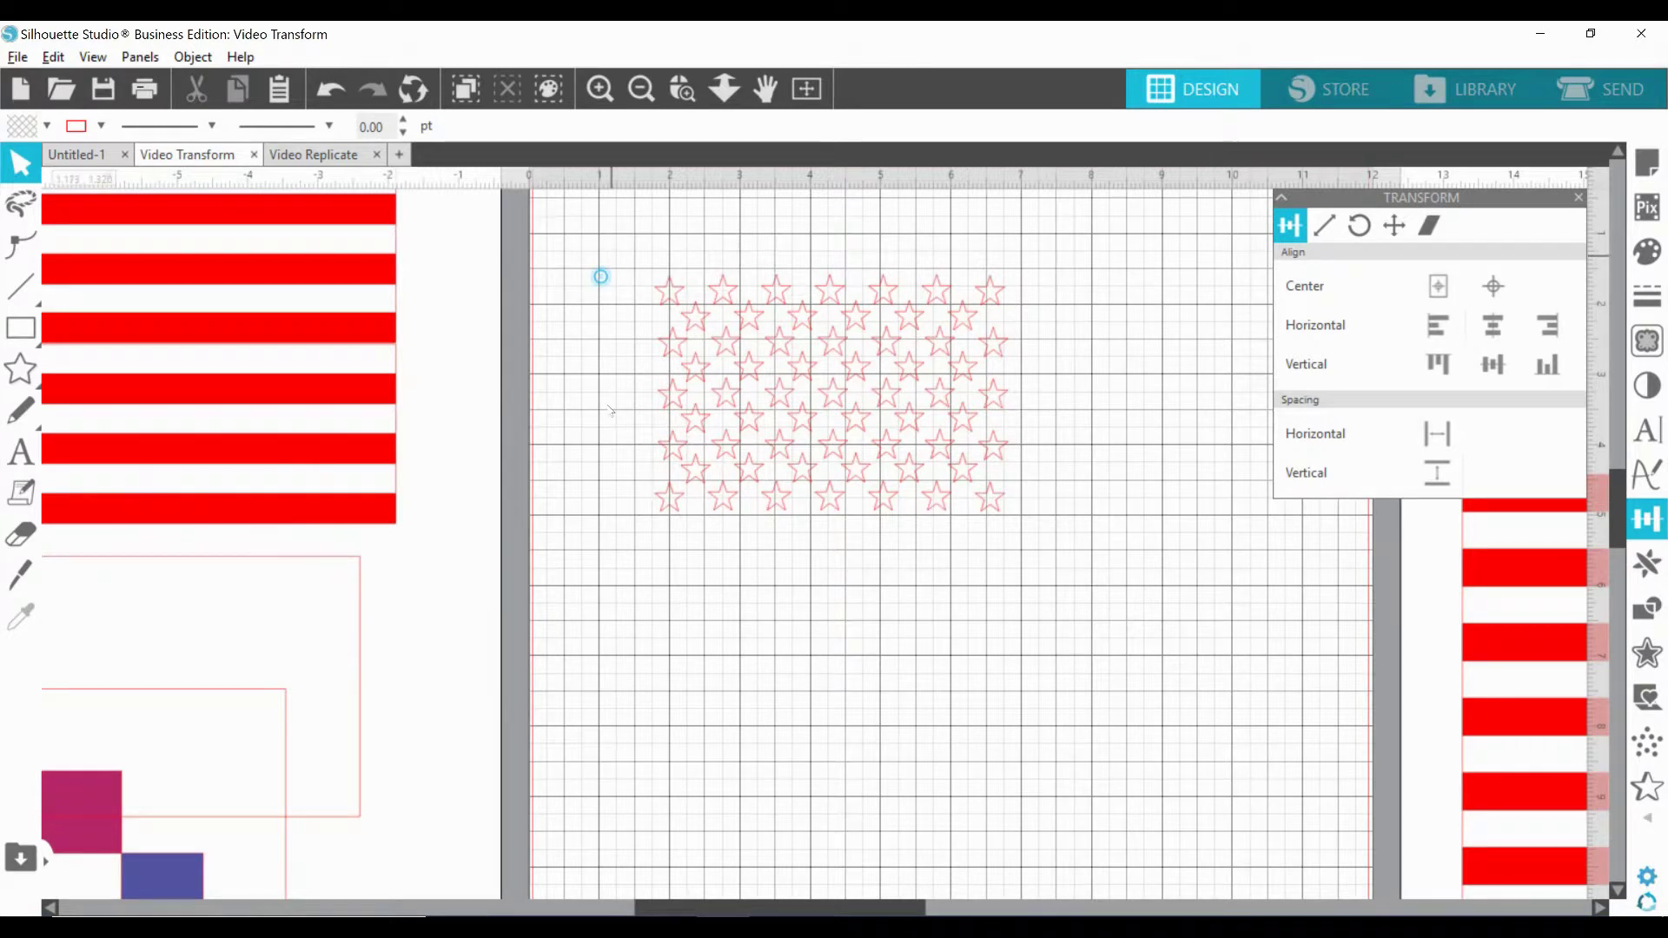
left_click_drag(600, 271, 970, 418)
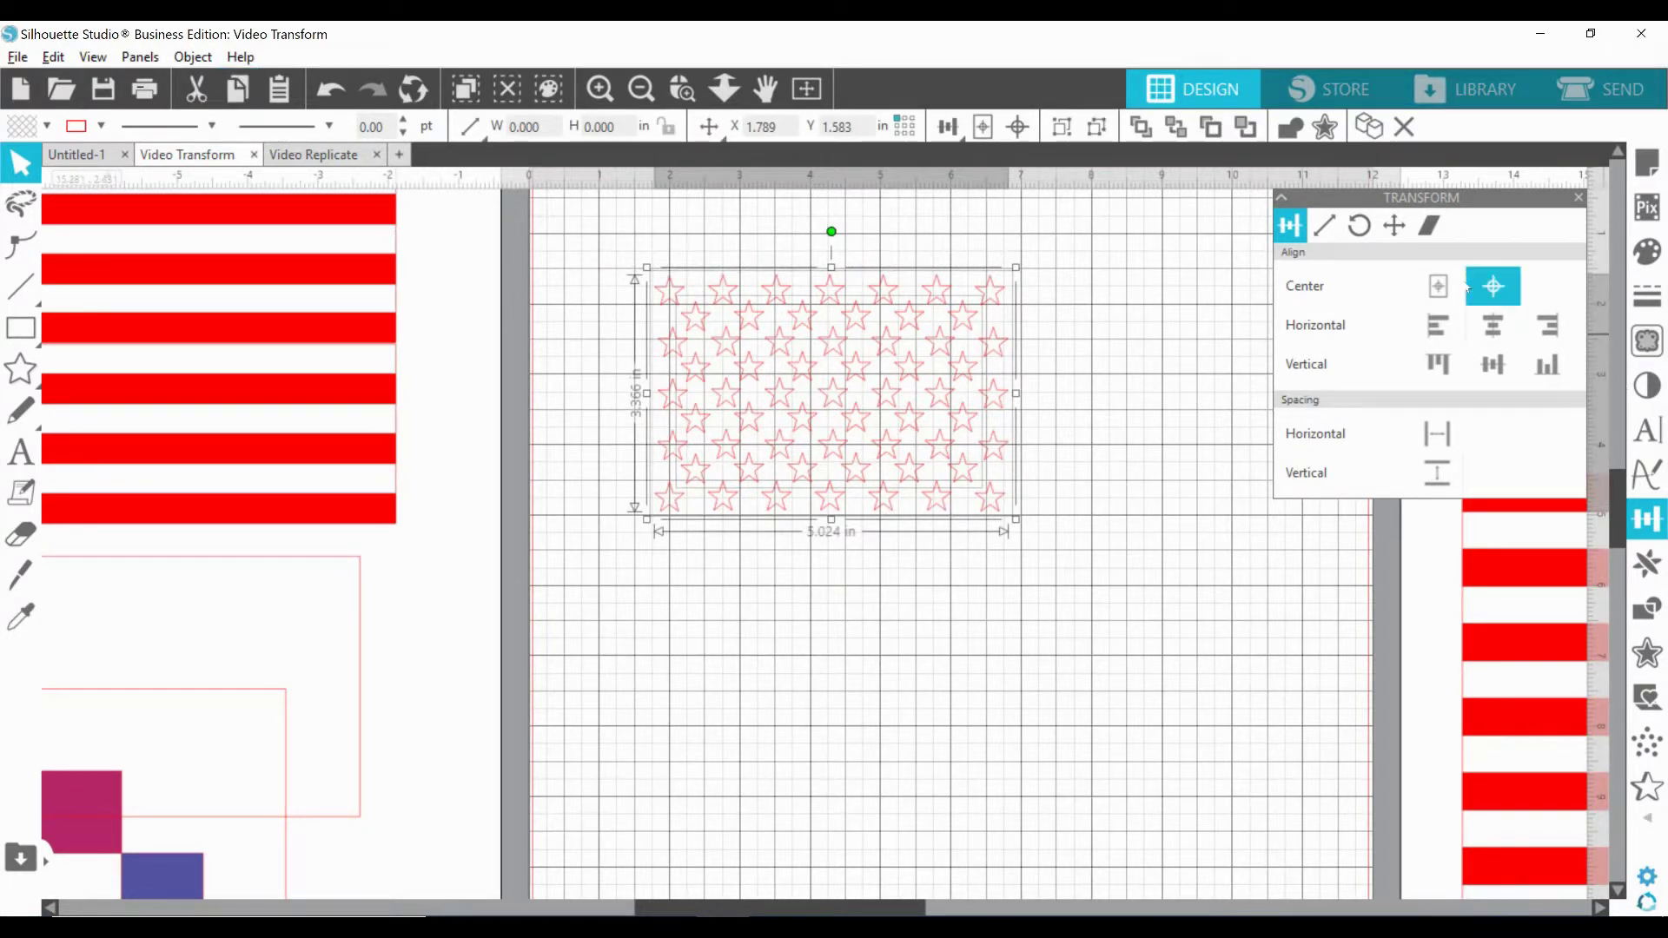
left_click(1491, 289)
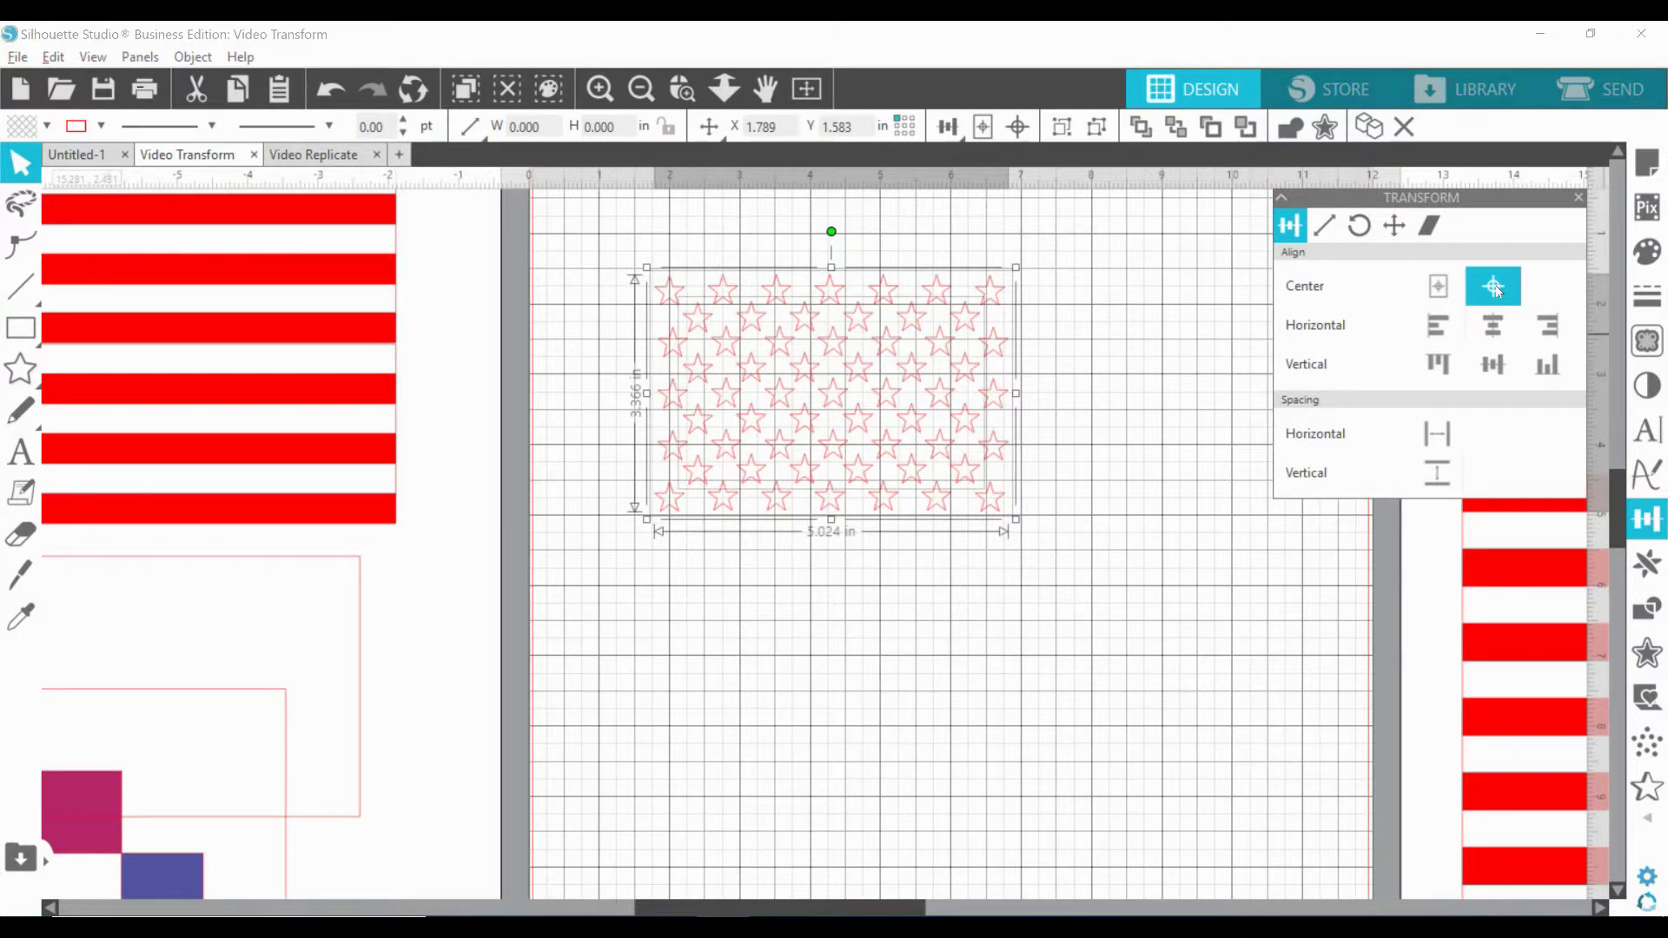
right_click(937, 401)
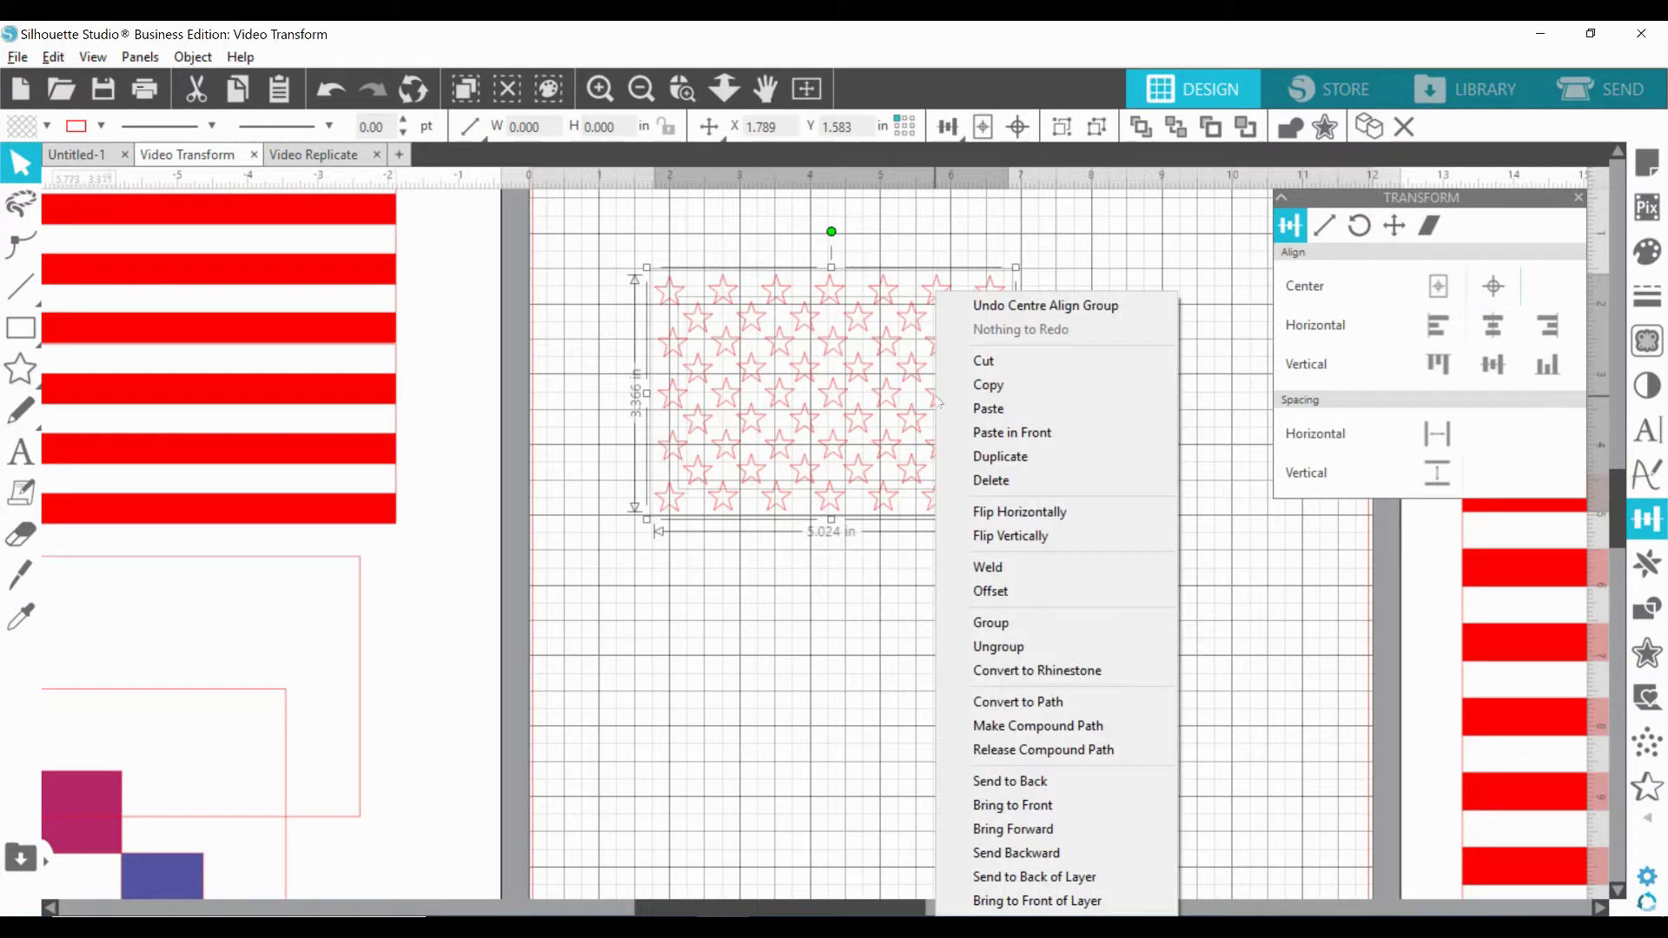
left_click(990, 622)
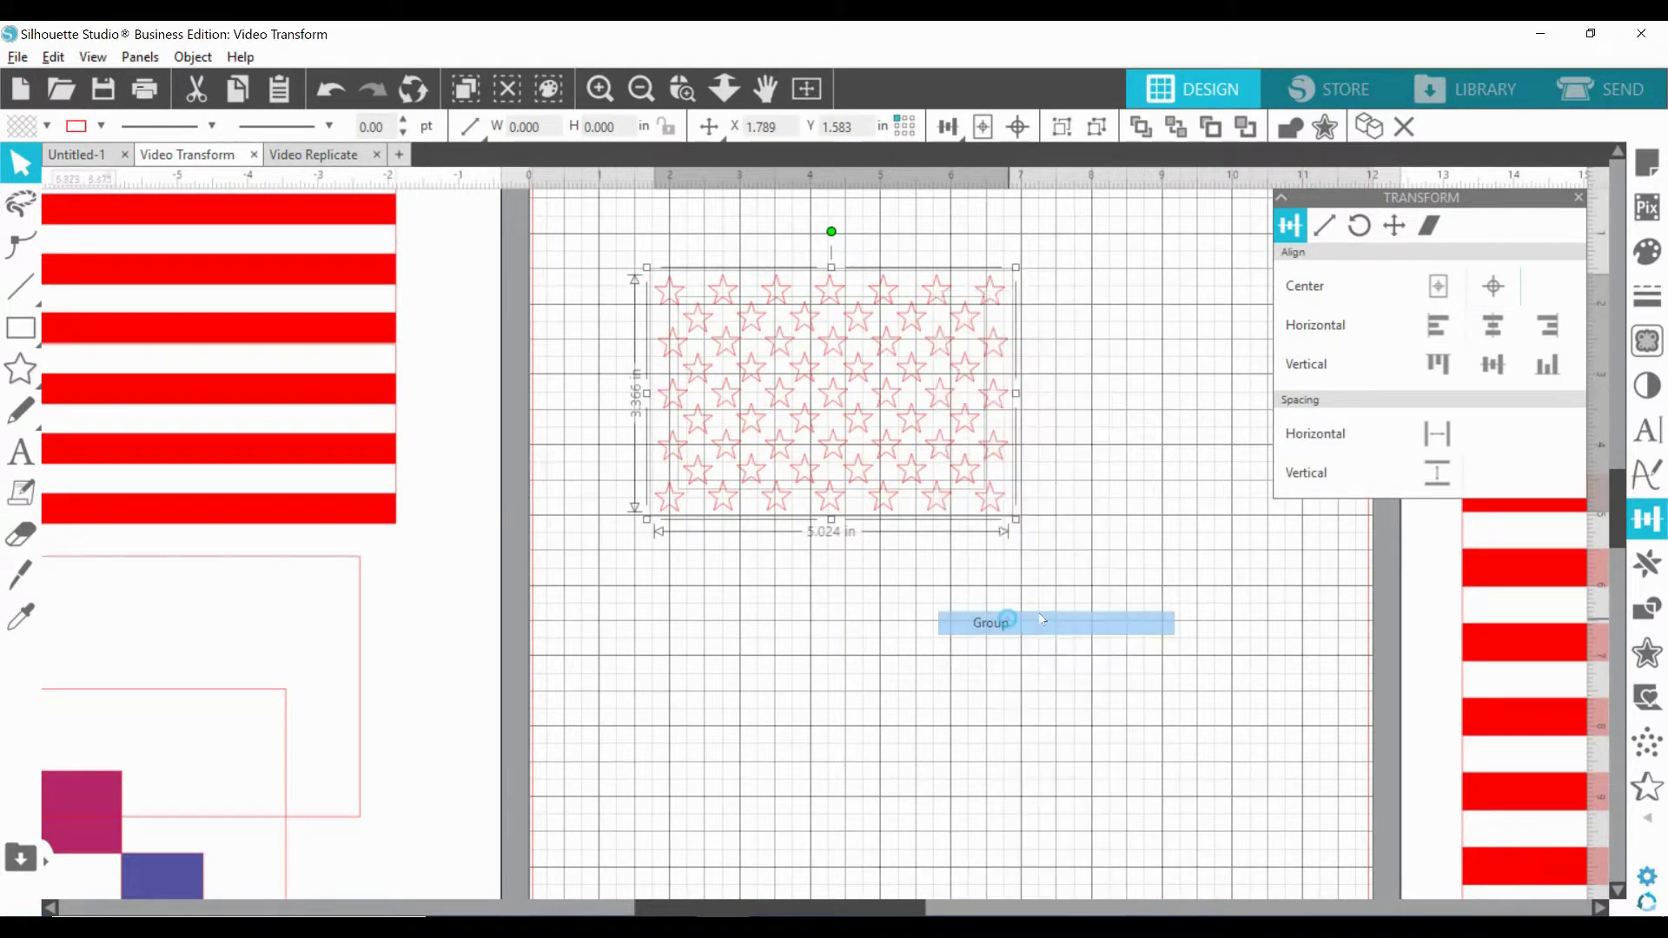
Give the grouped stars a white fill and a white line color.
left_click(1646, 254)
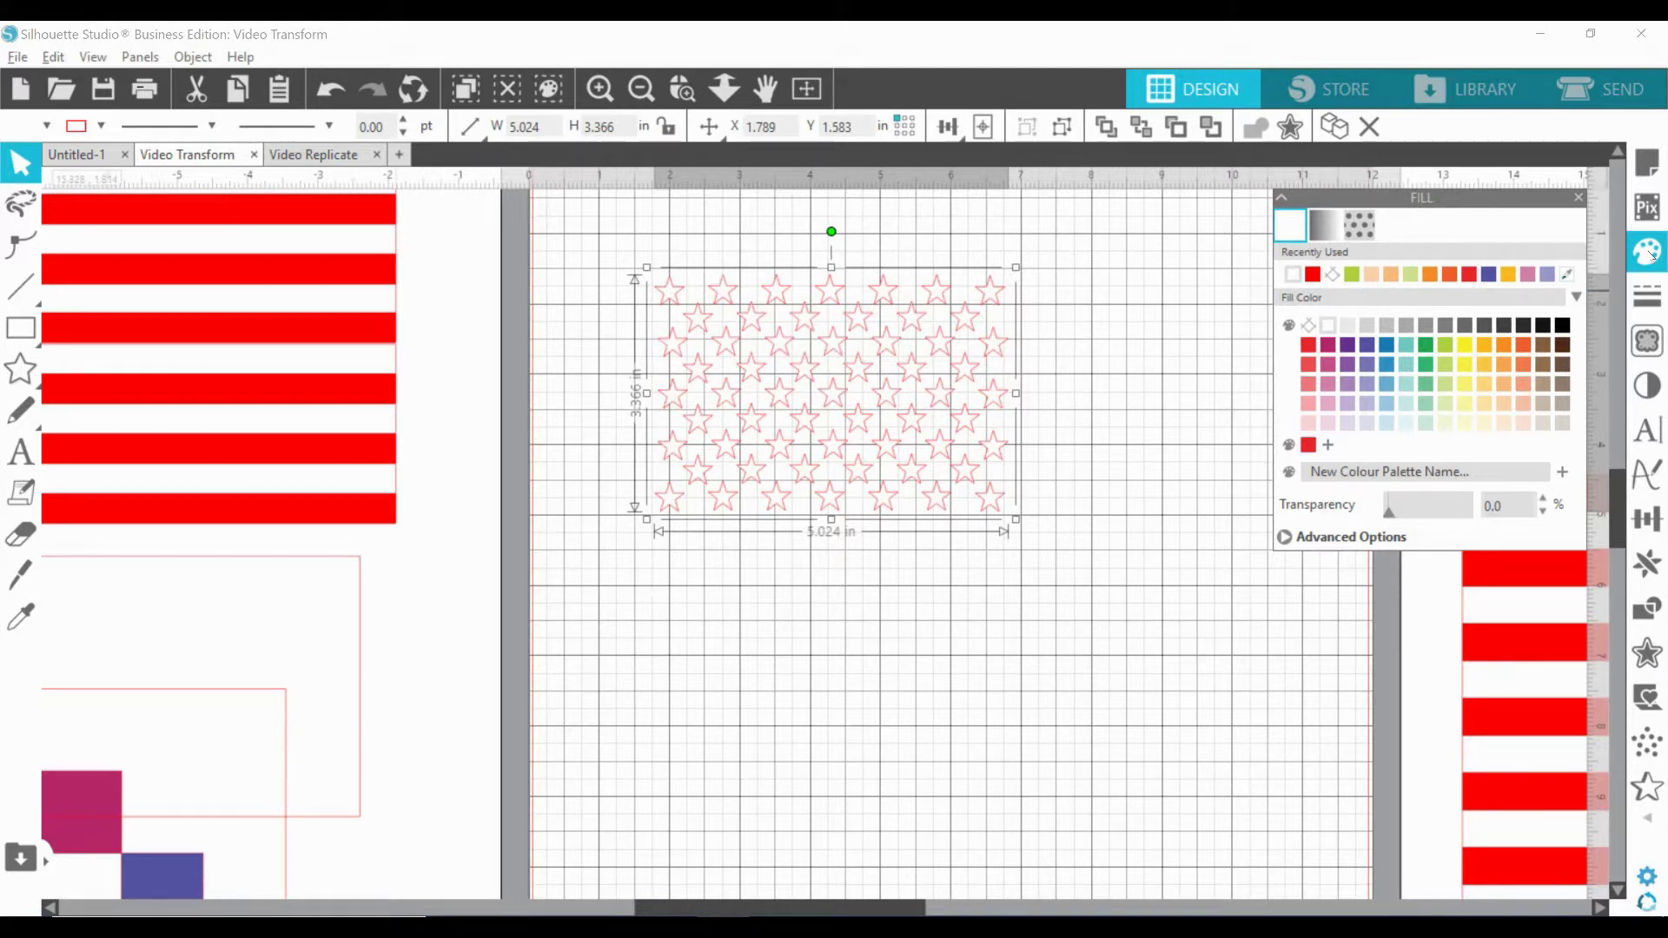
left_click(1646, 294)
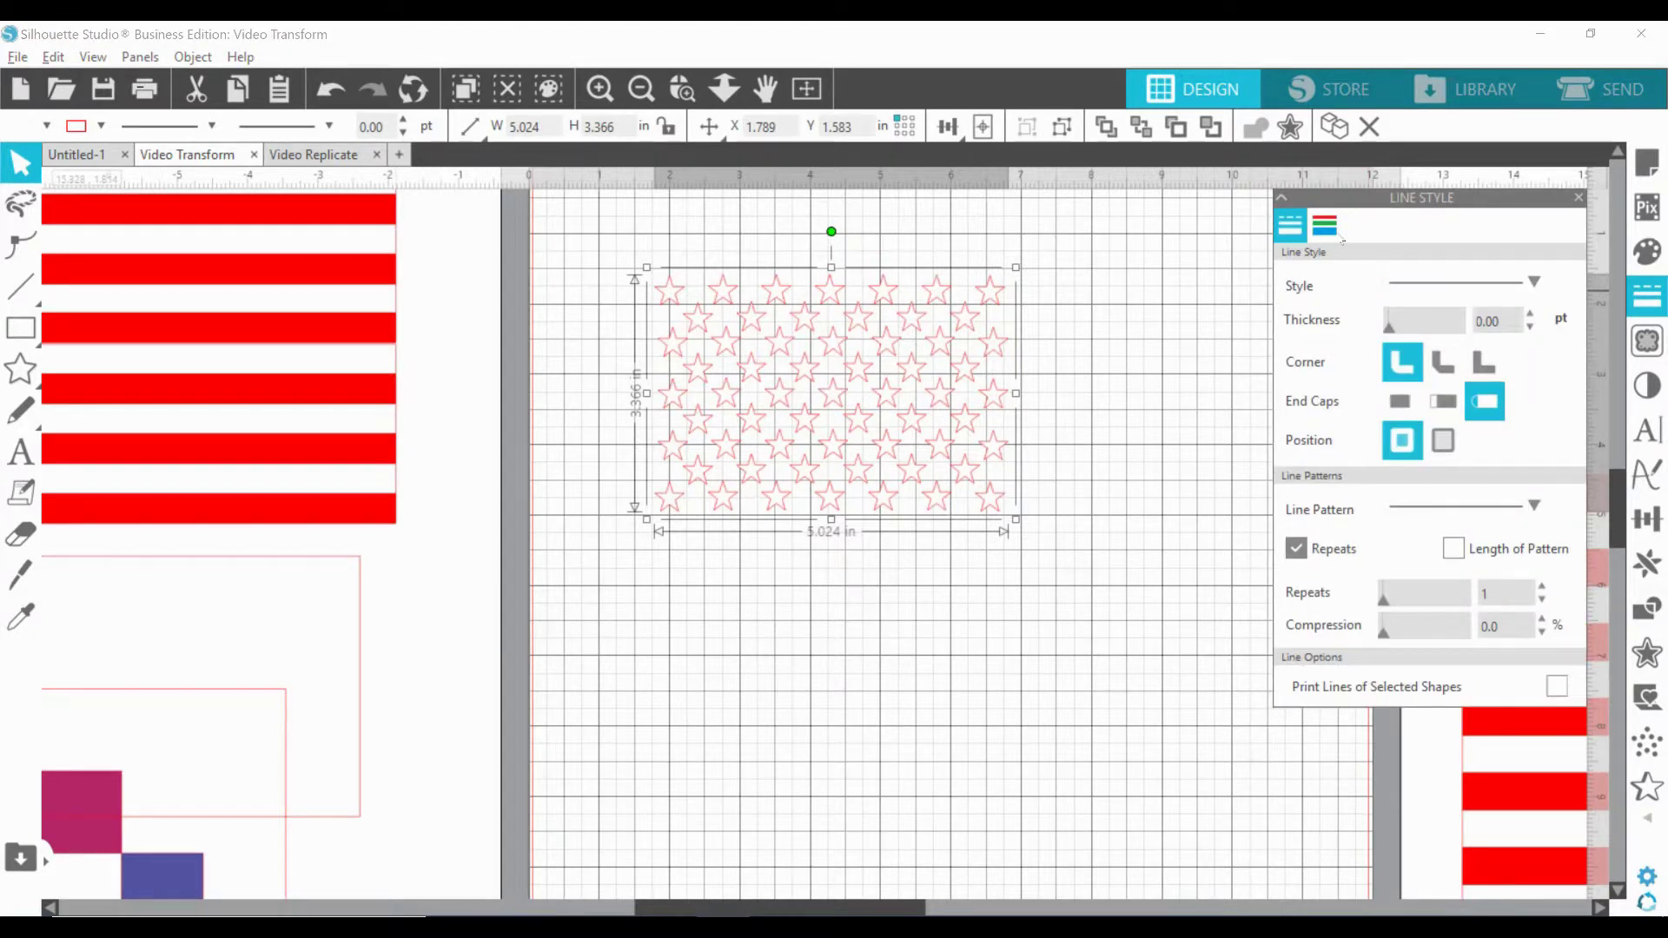
left_click(1325, 226)
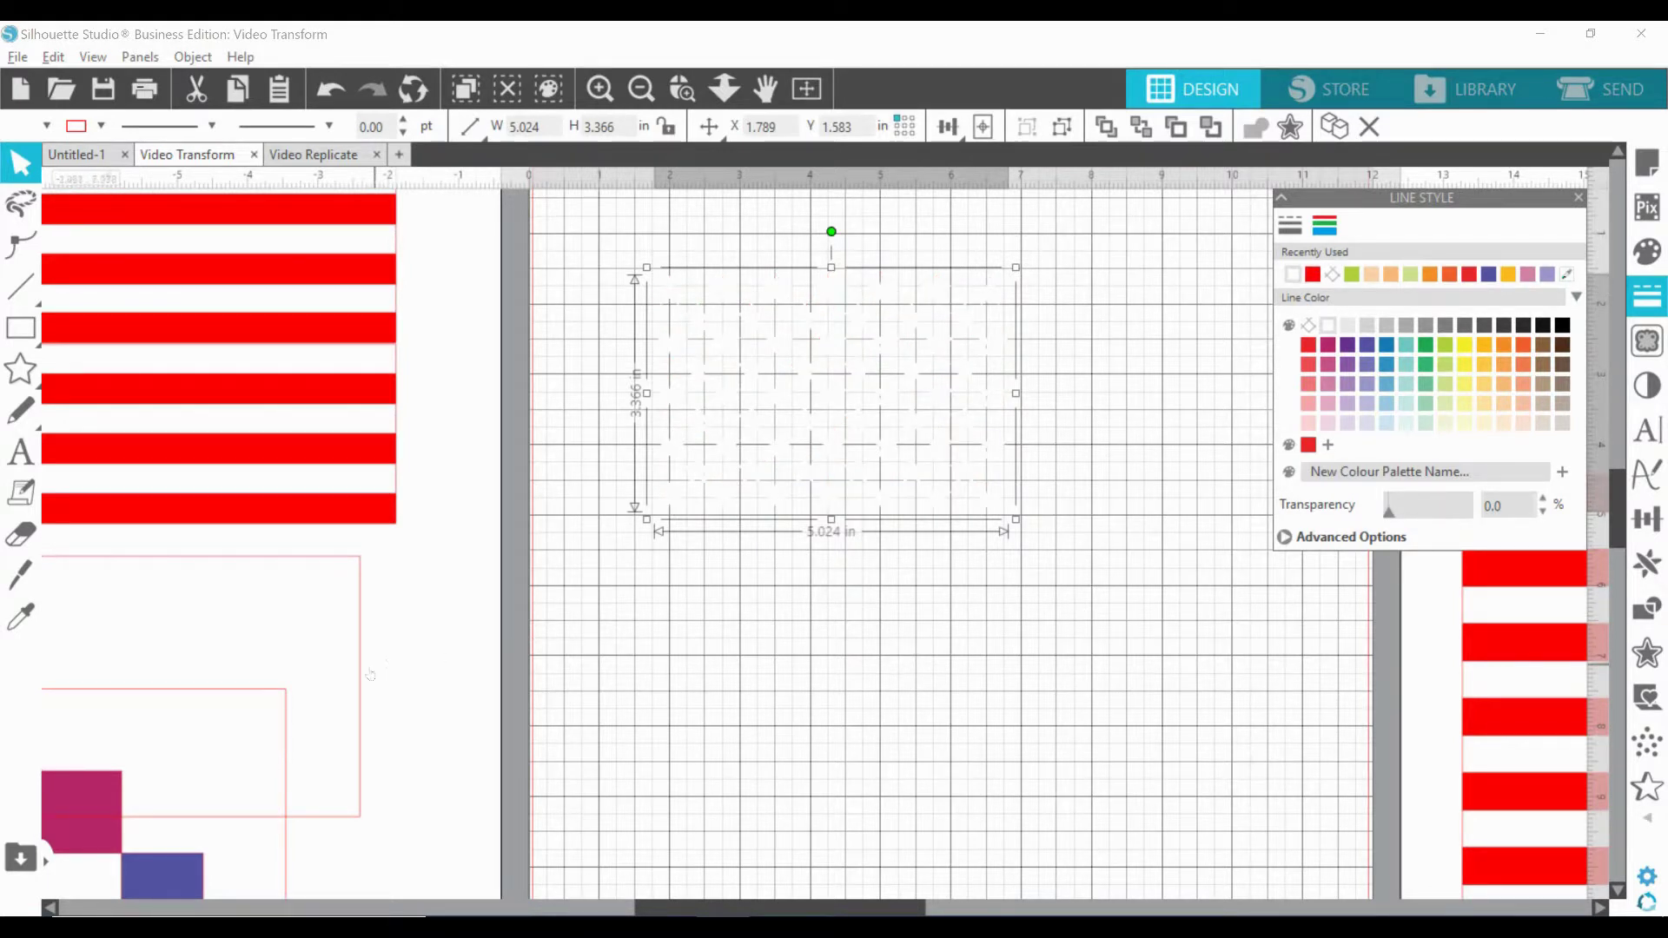
Bring the 5.200 by 3.700 in rectangle onto the page and make its line and fill blue.
left_click_drag(366, 675, 1003, 718)
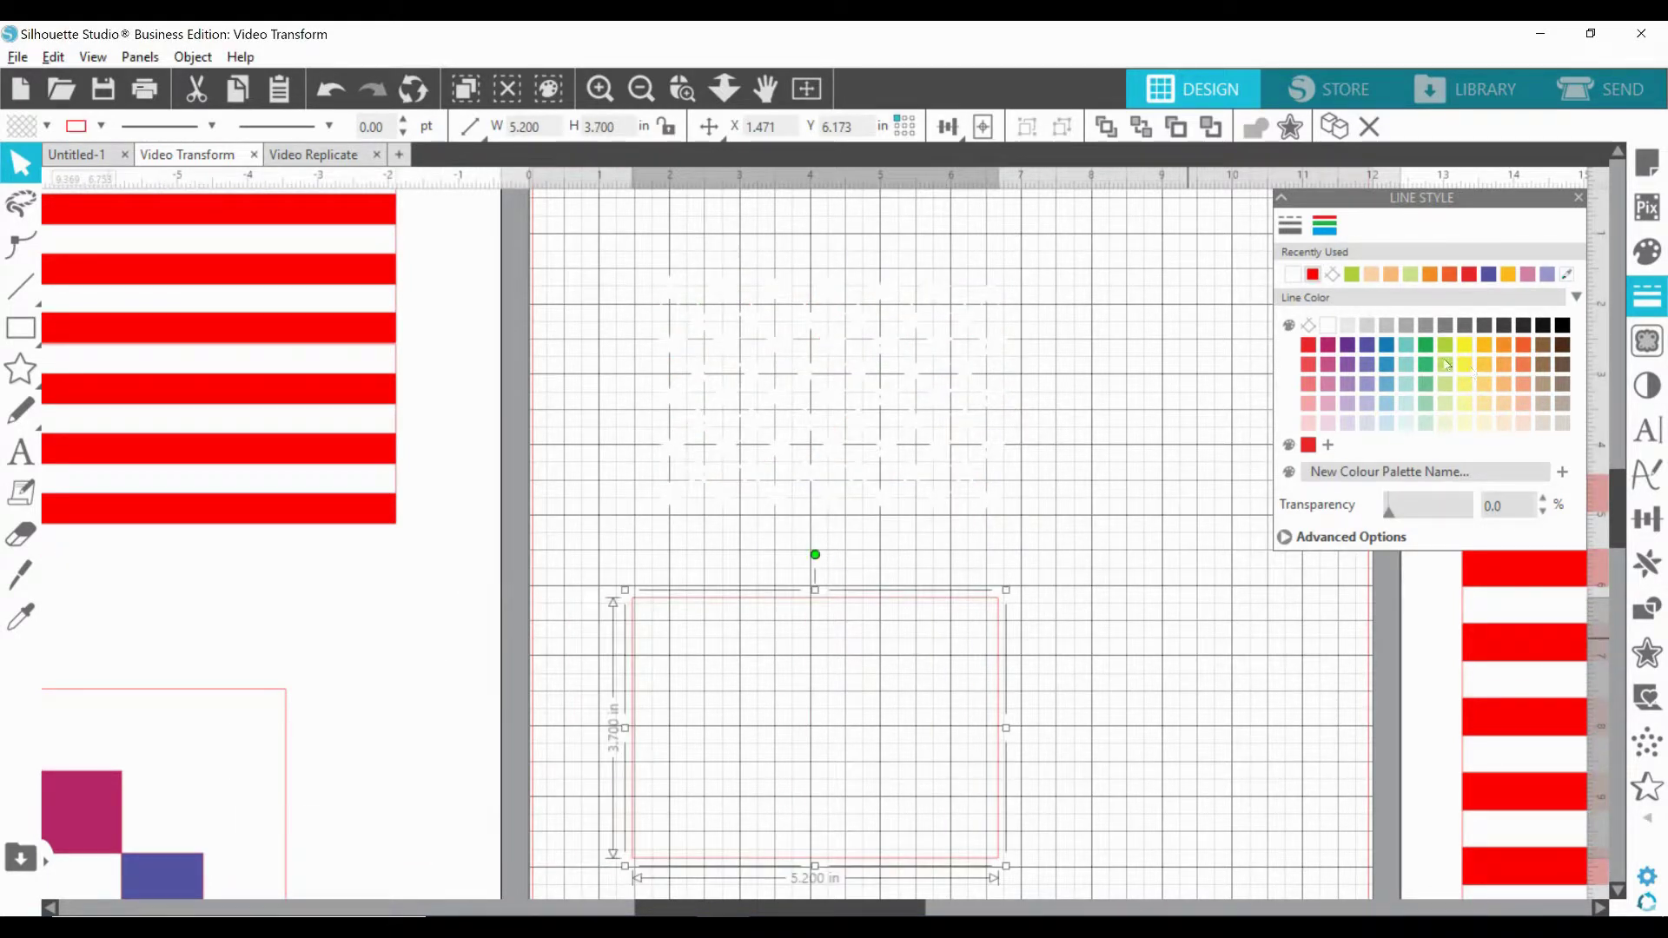
left_click(1369, 348)
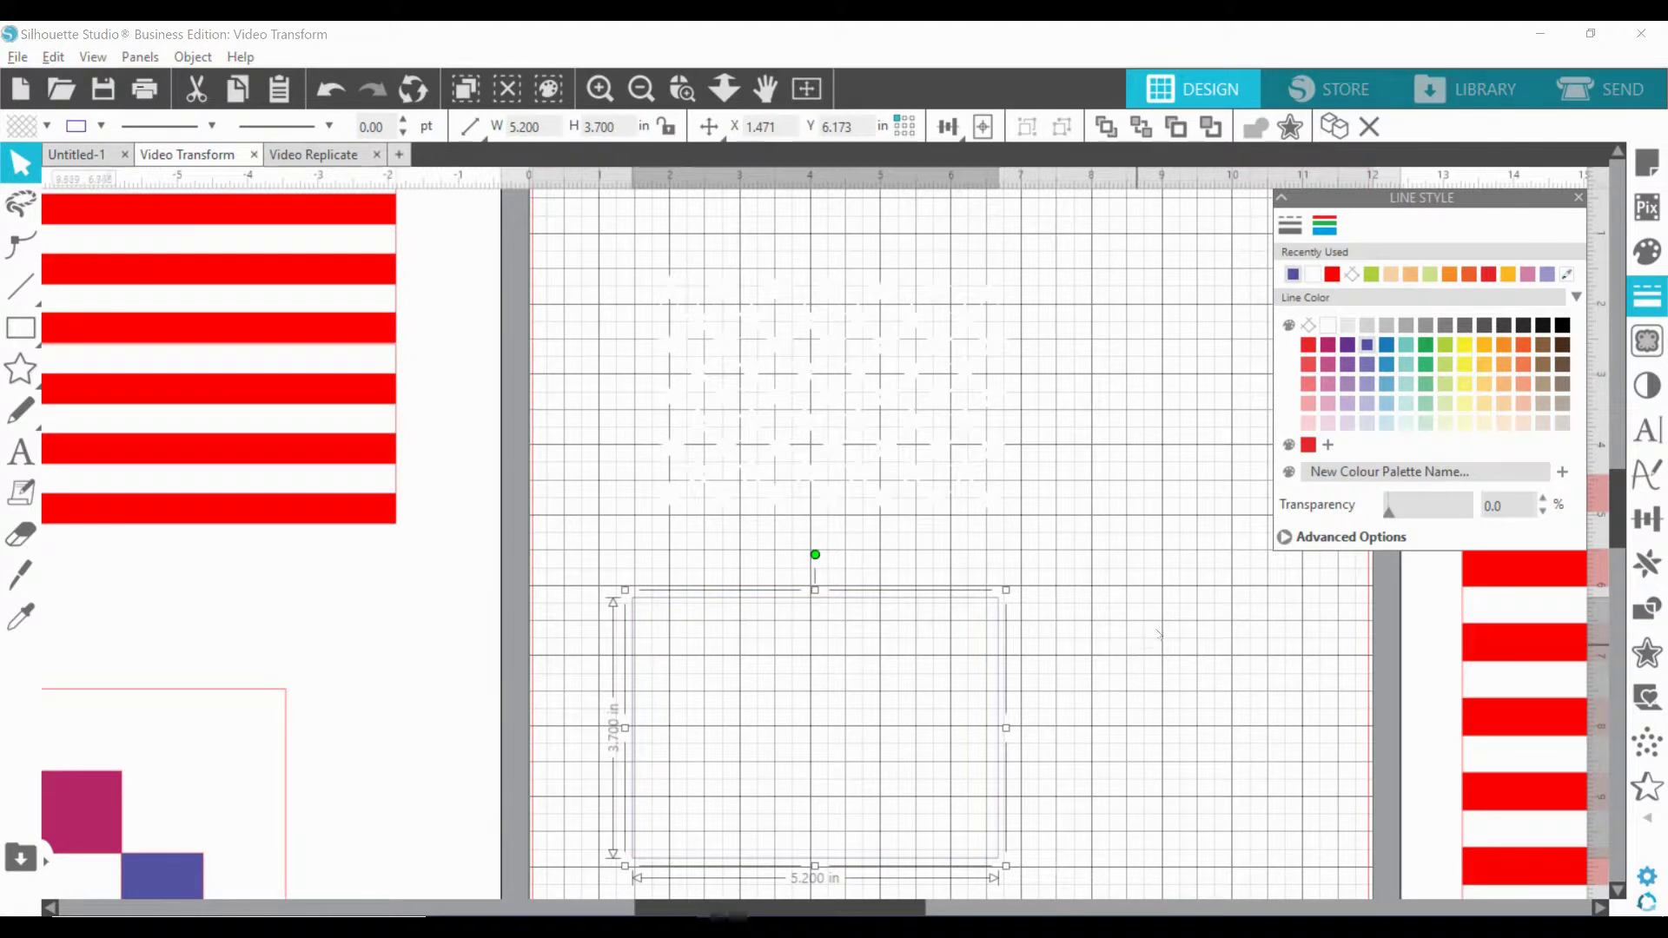
left_click(1647, 252)
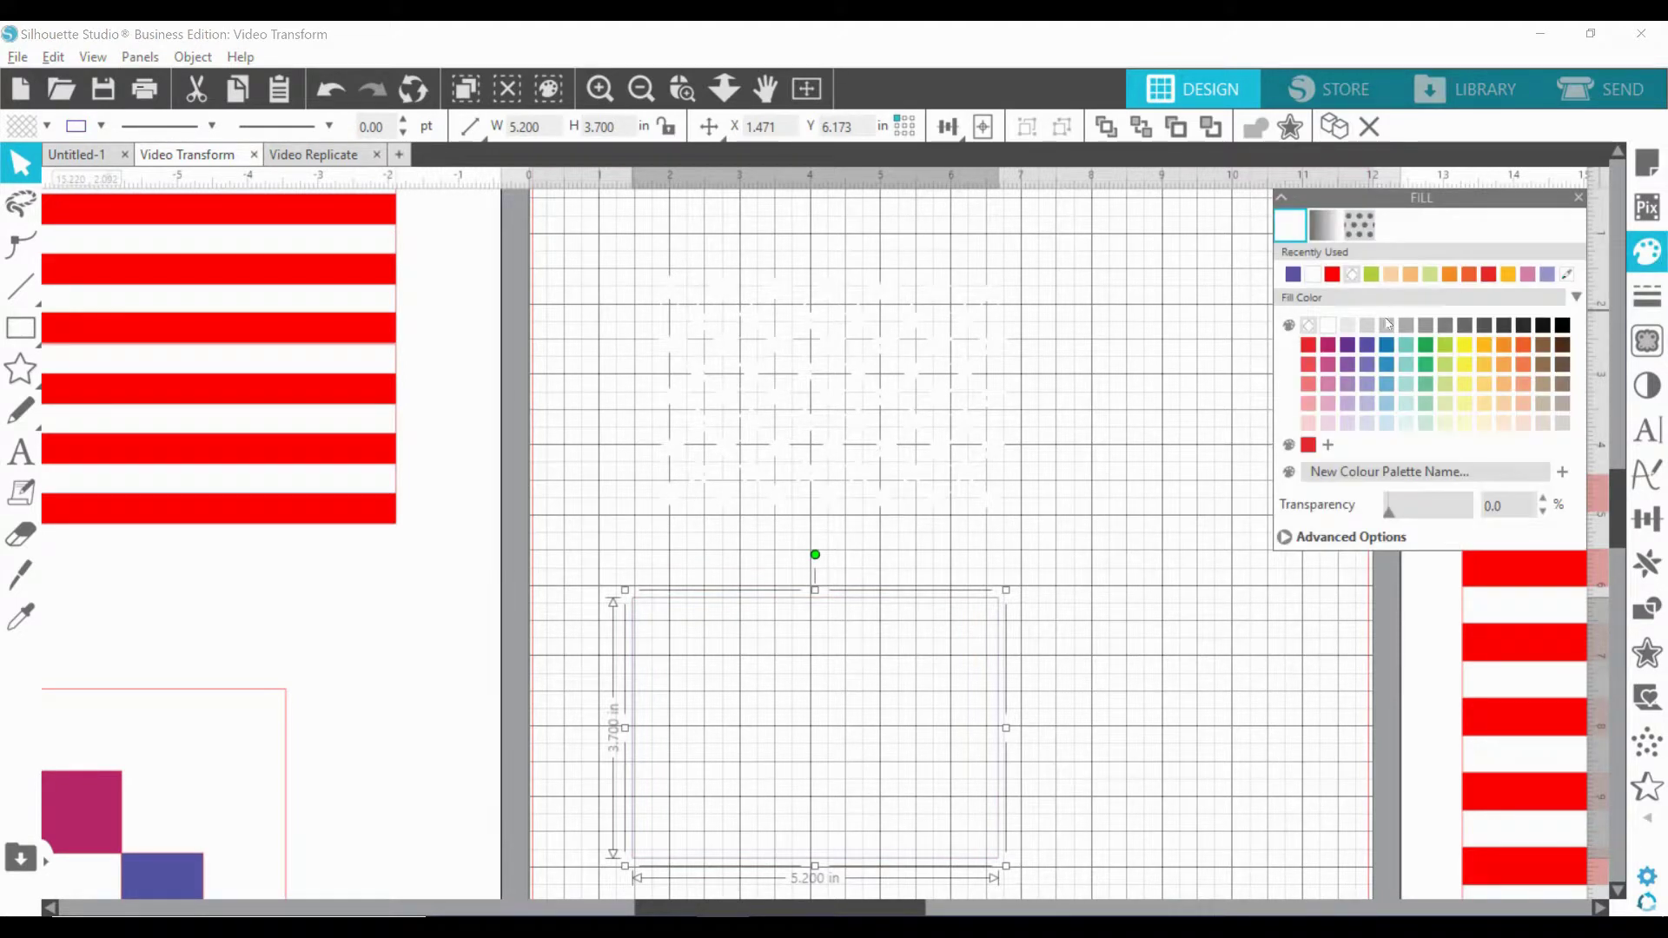
left_click(1369, 347)
Place the blue rectangle behind the stars and shrink the star group slightly to about 4.974 by 3.332 in.
left_click_drag(893, 691, 904, 375)
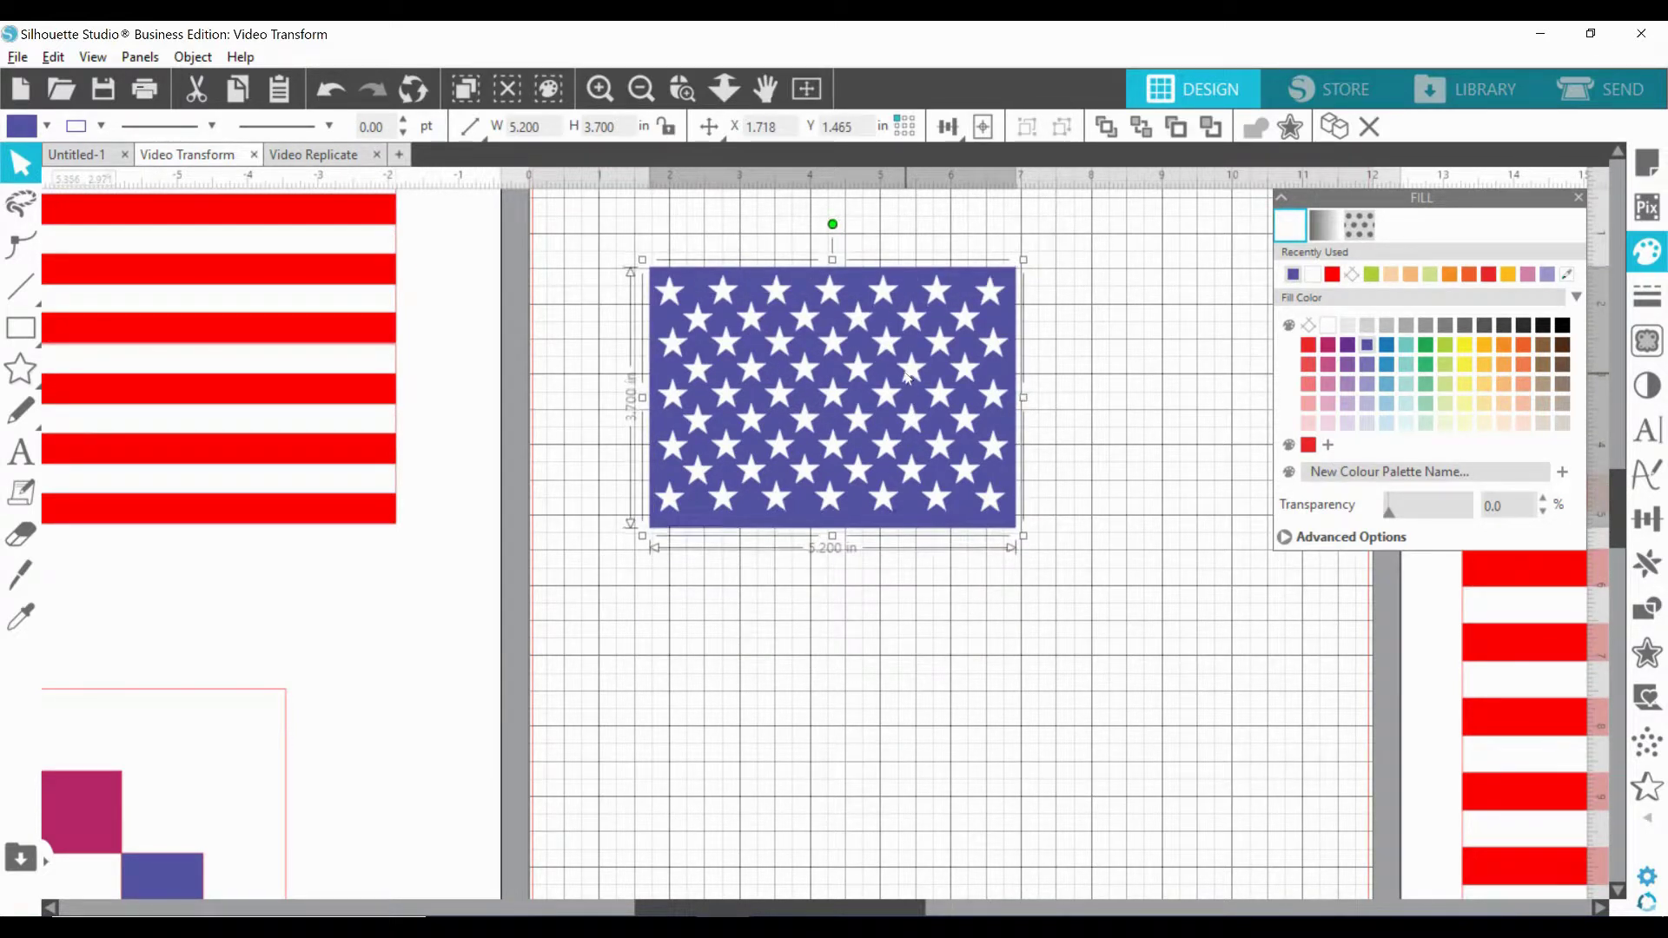
left_click(1129, 462)
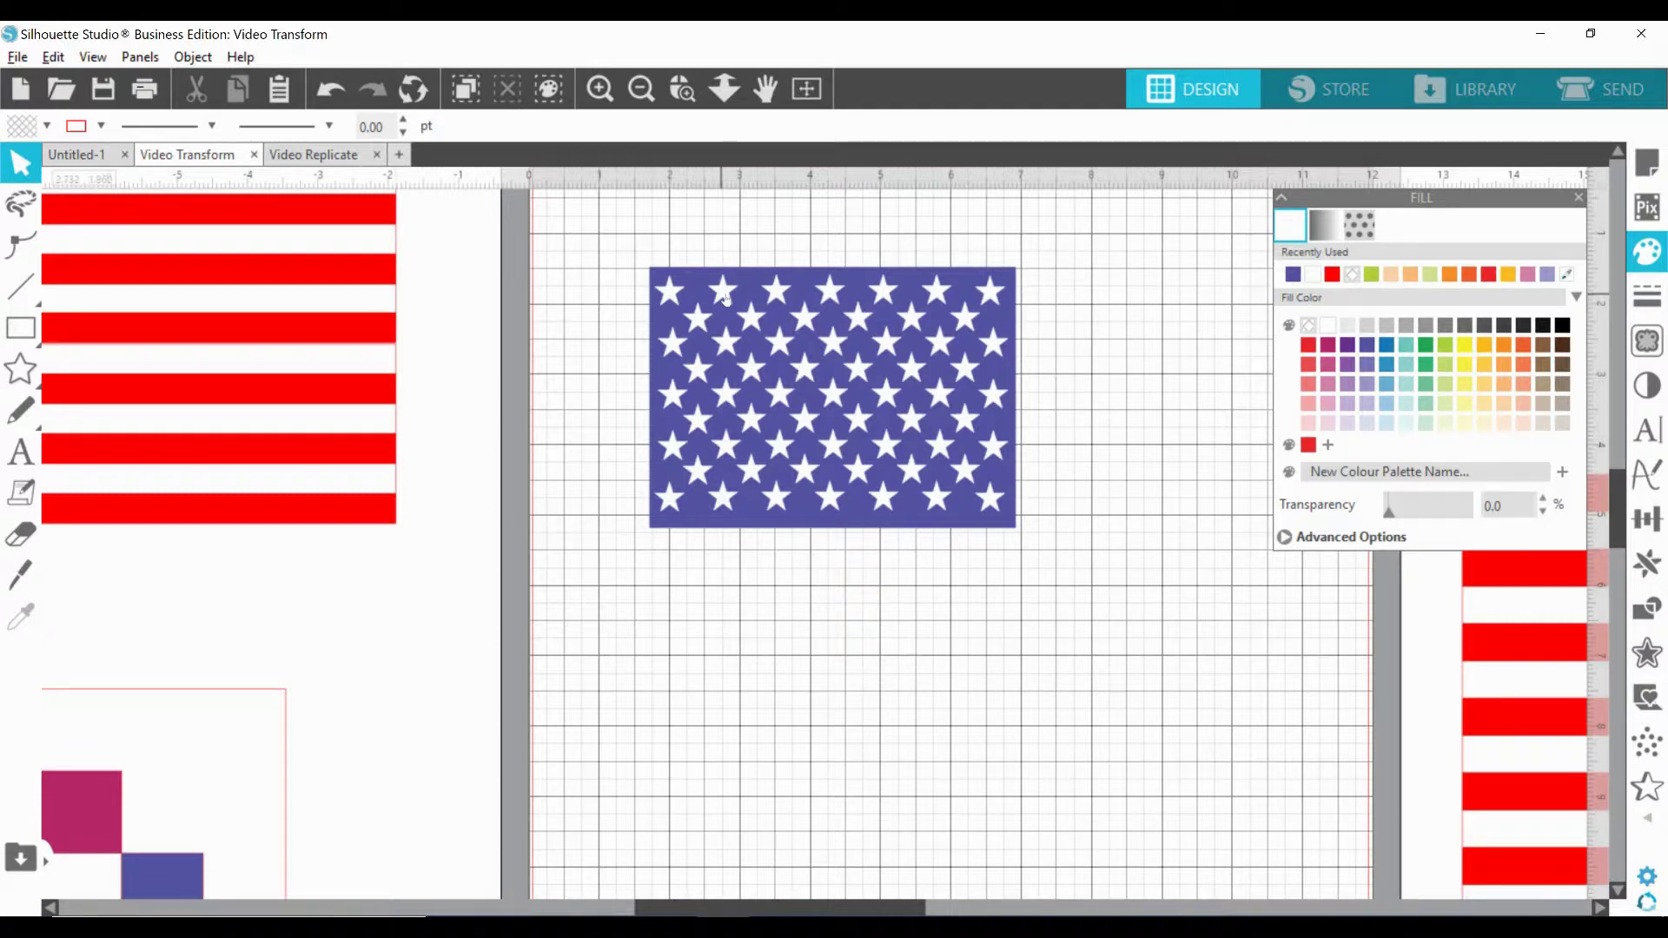
left_click(886, 504)
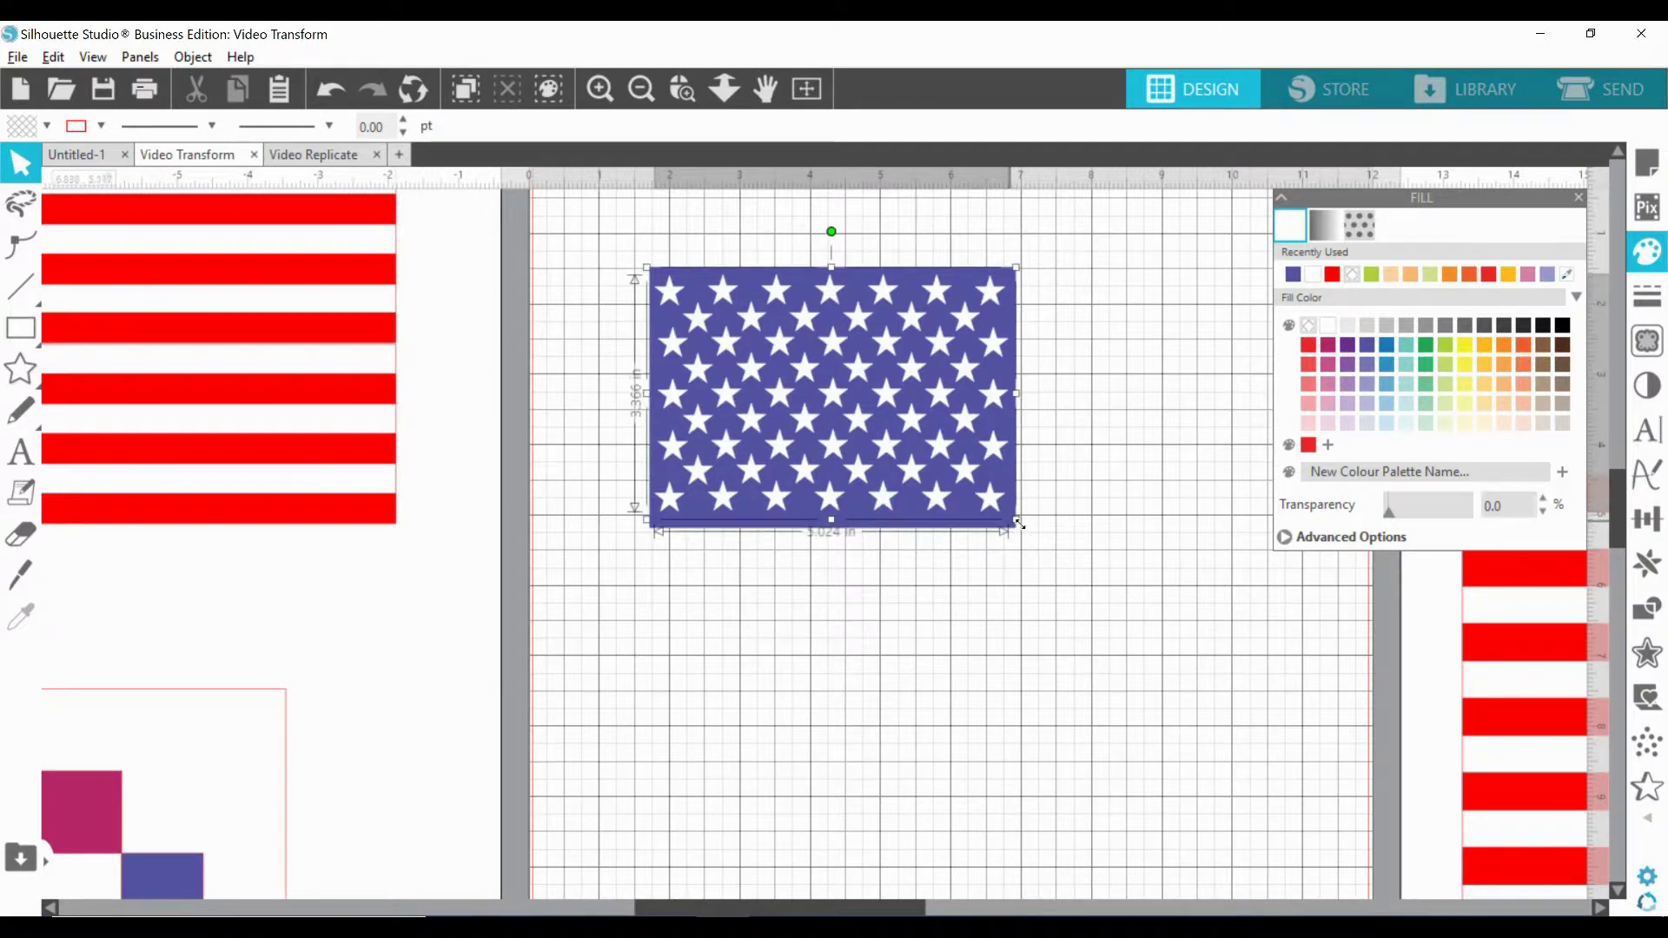
left_click_drag(1014, 519, 1011, 516)
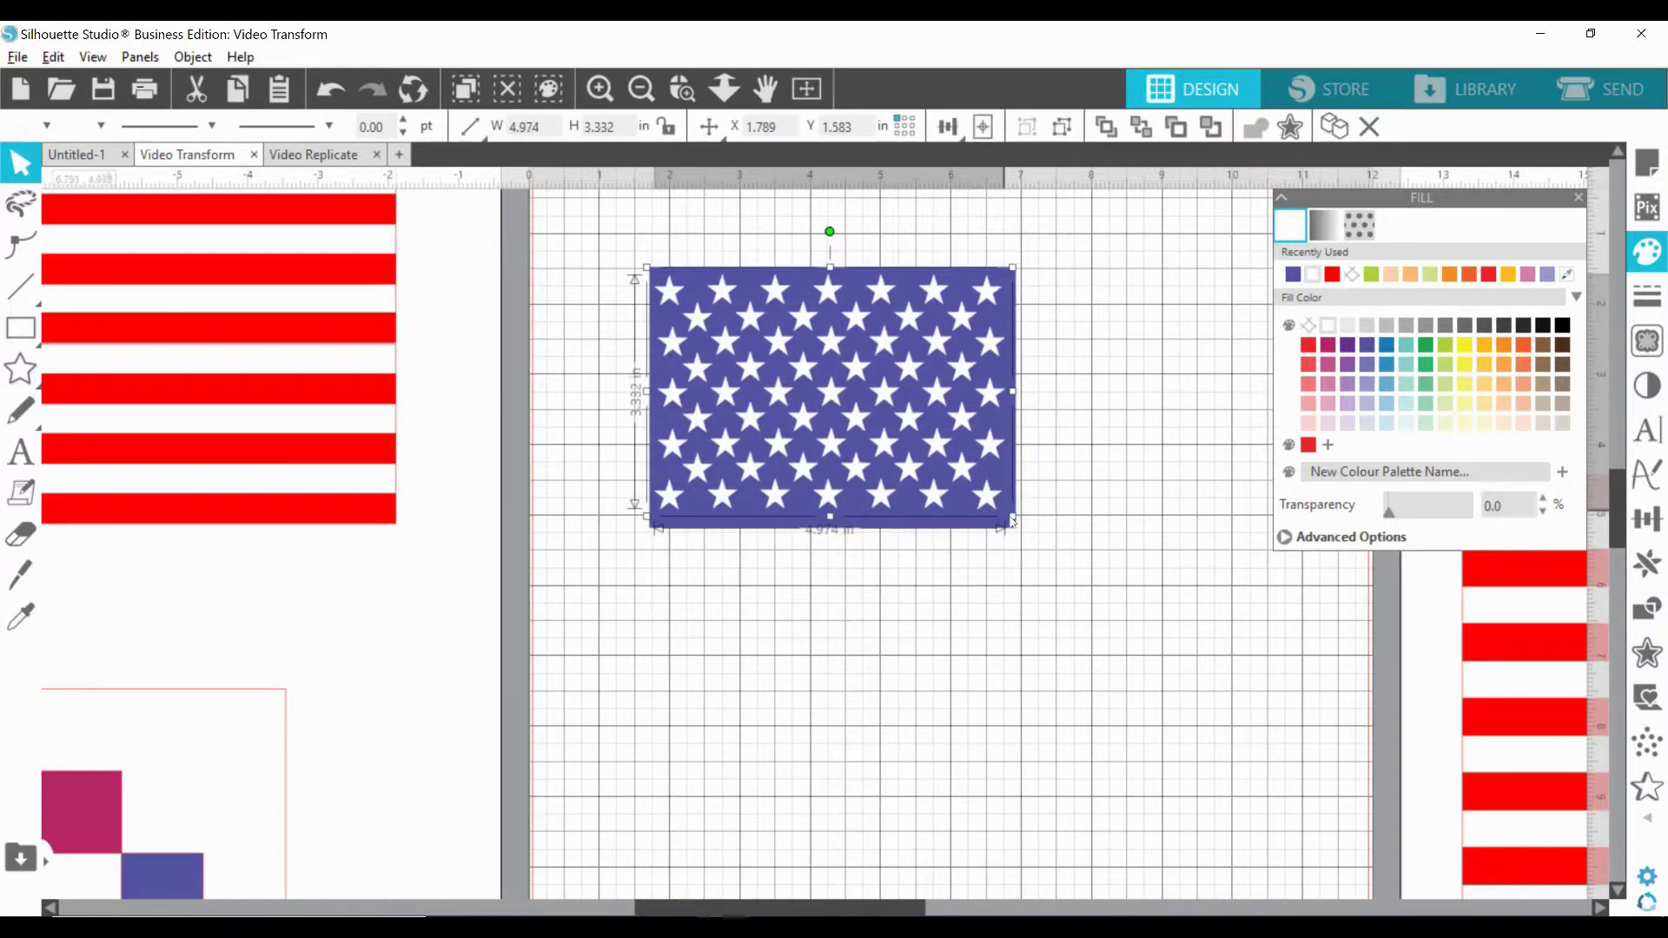
left_click_drag(901, 409, 905, 417)
left_click(905, 417)
left_click(945, 557)
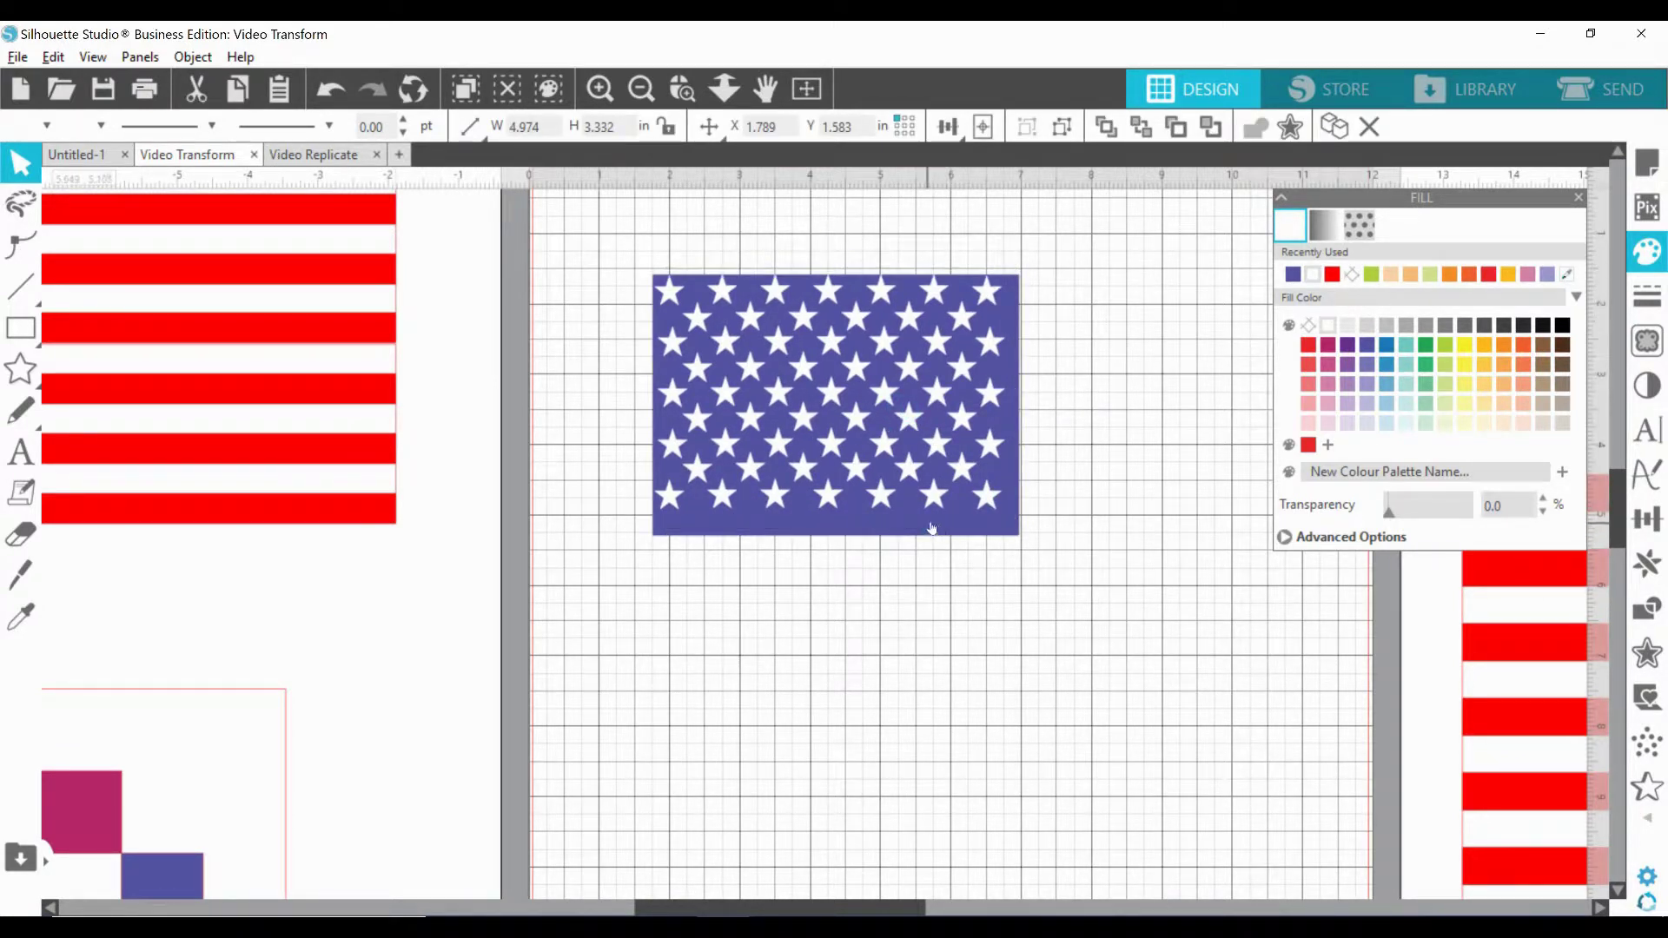
Make a copy of the blue rectangle and place it below and to the right of the starred one.
left_click(932, 527)
right_click(938, 531)
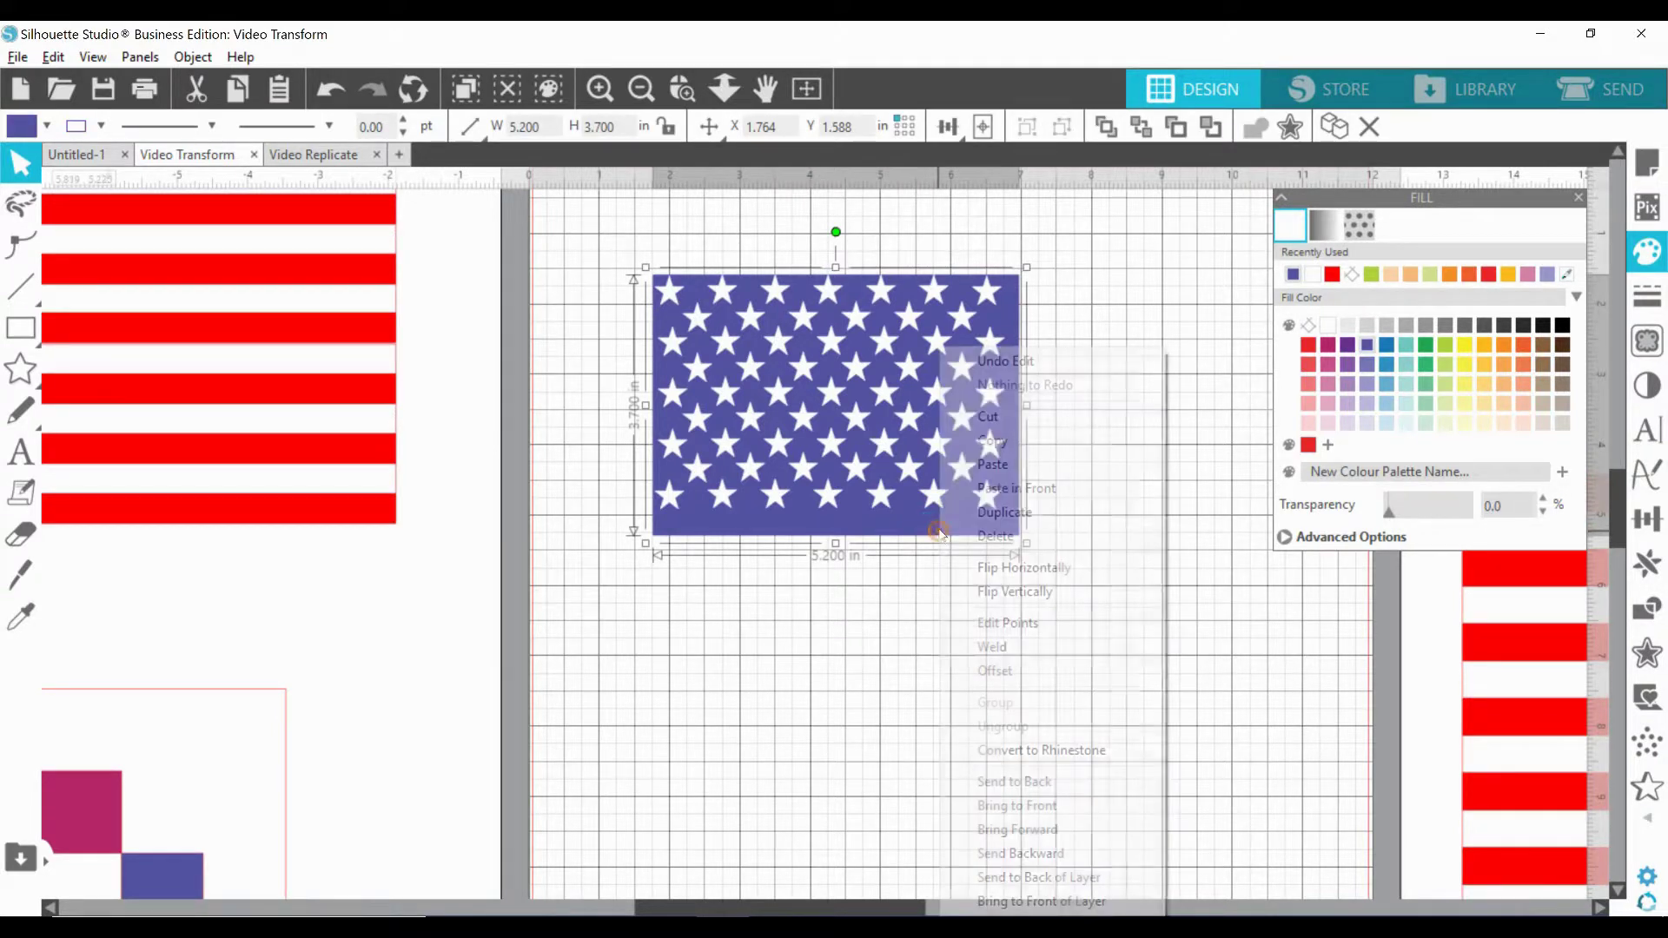
left_click(1117, 562)
left_click_drag(1003, 480, 1299, 831)
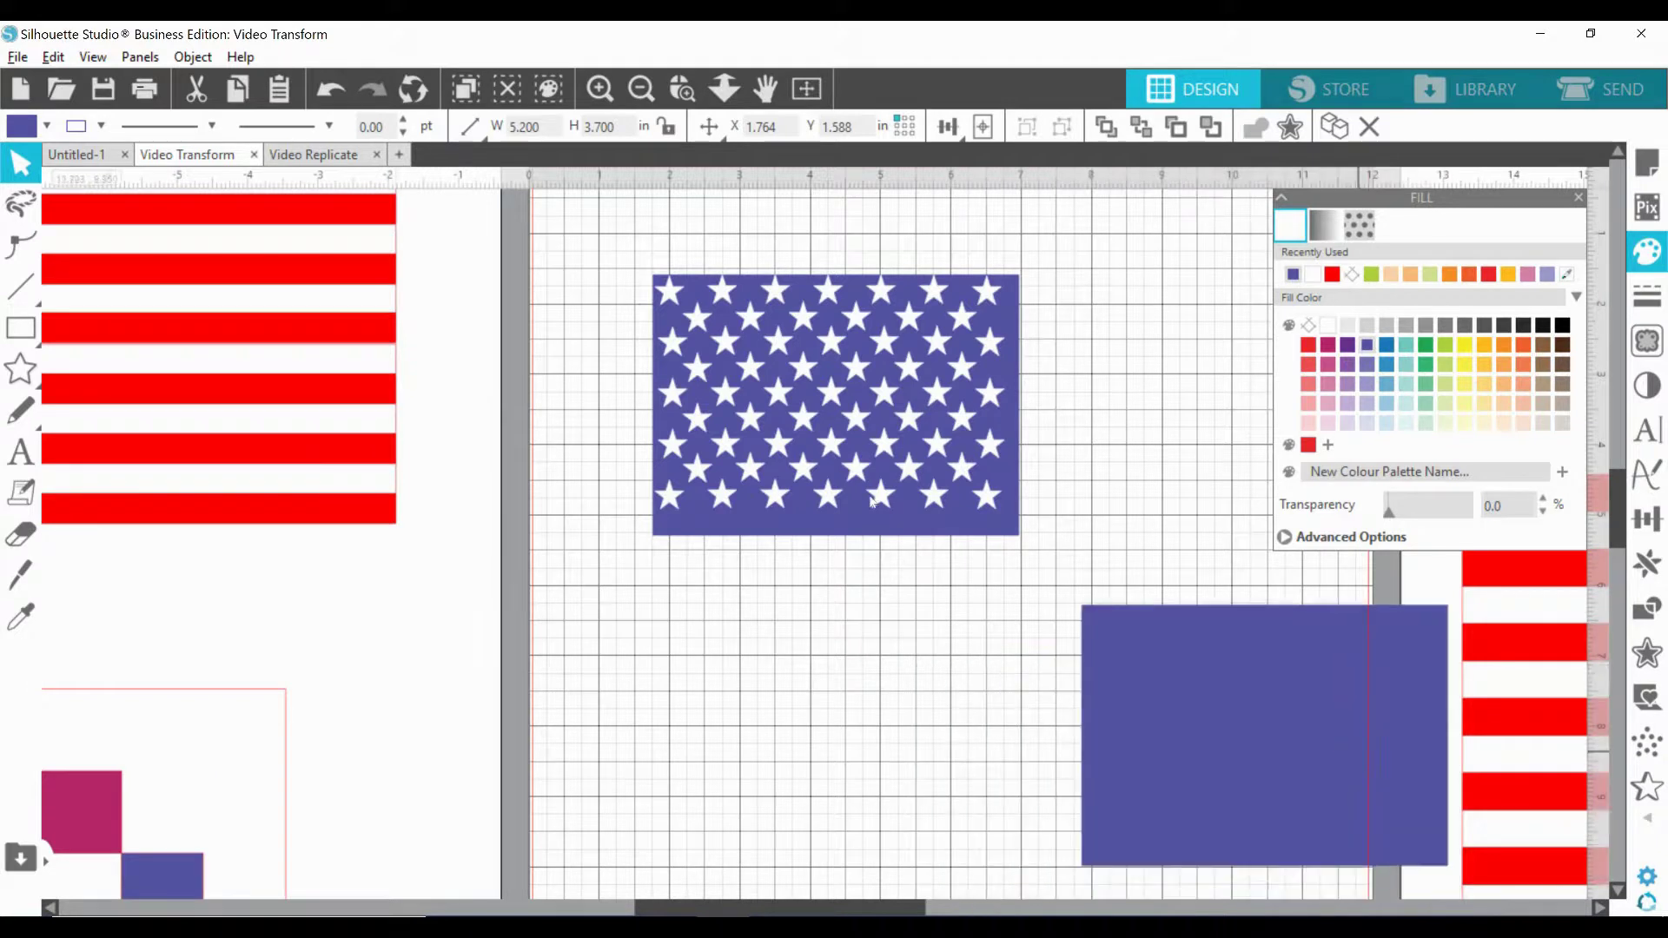
Center the star group on the blue rectangle behind it and group the two together.
left_click(907, 466)
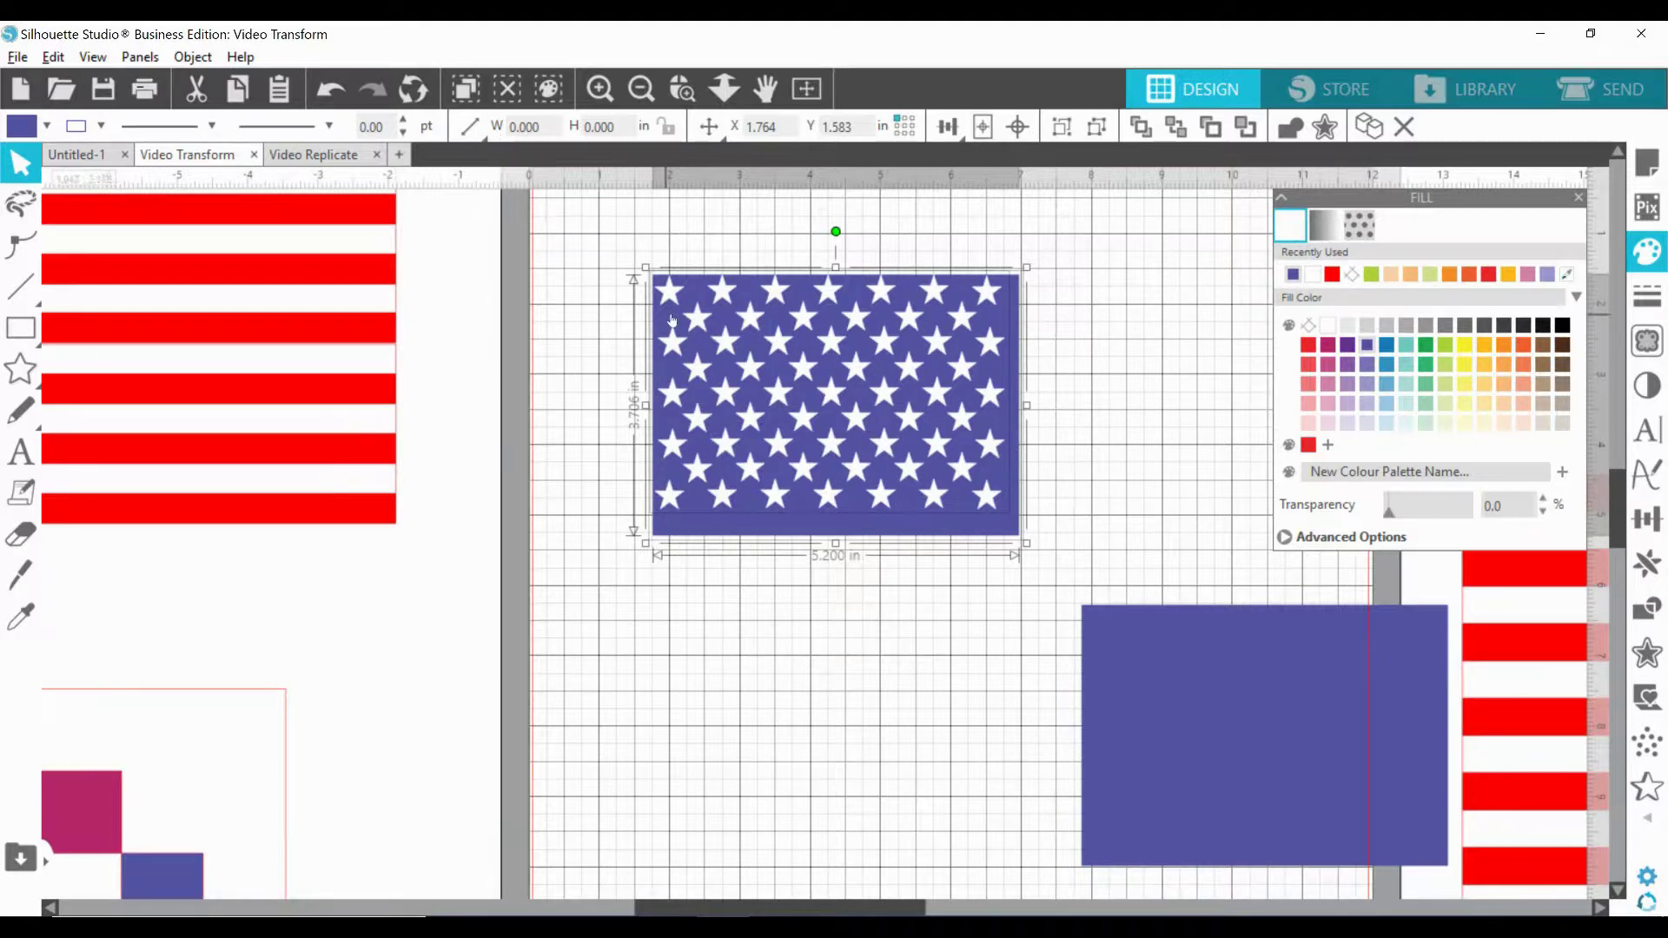
left_click(1647, 518)
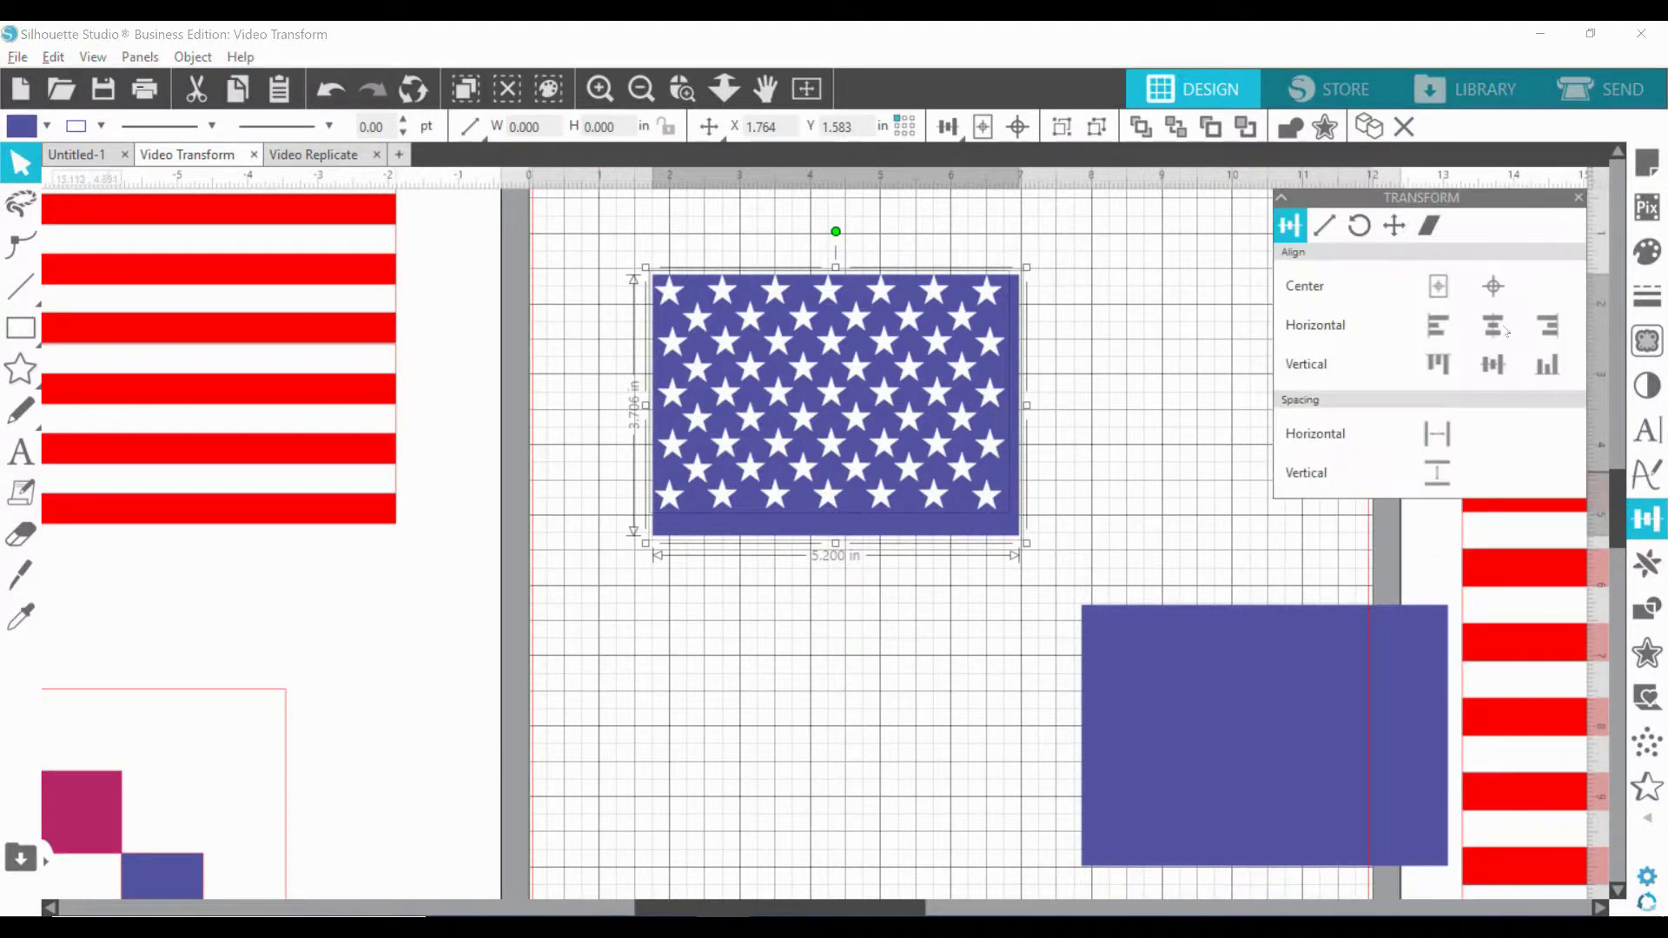
left_click(1502, 296)
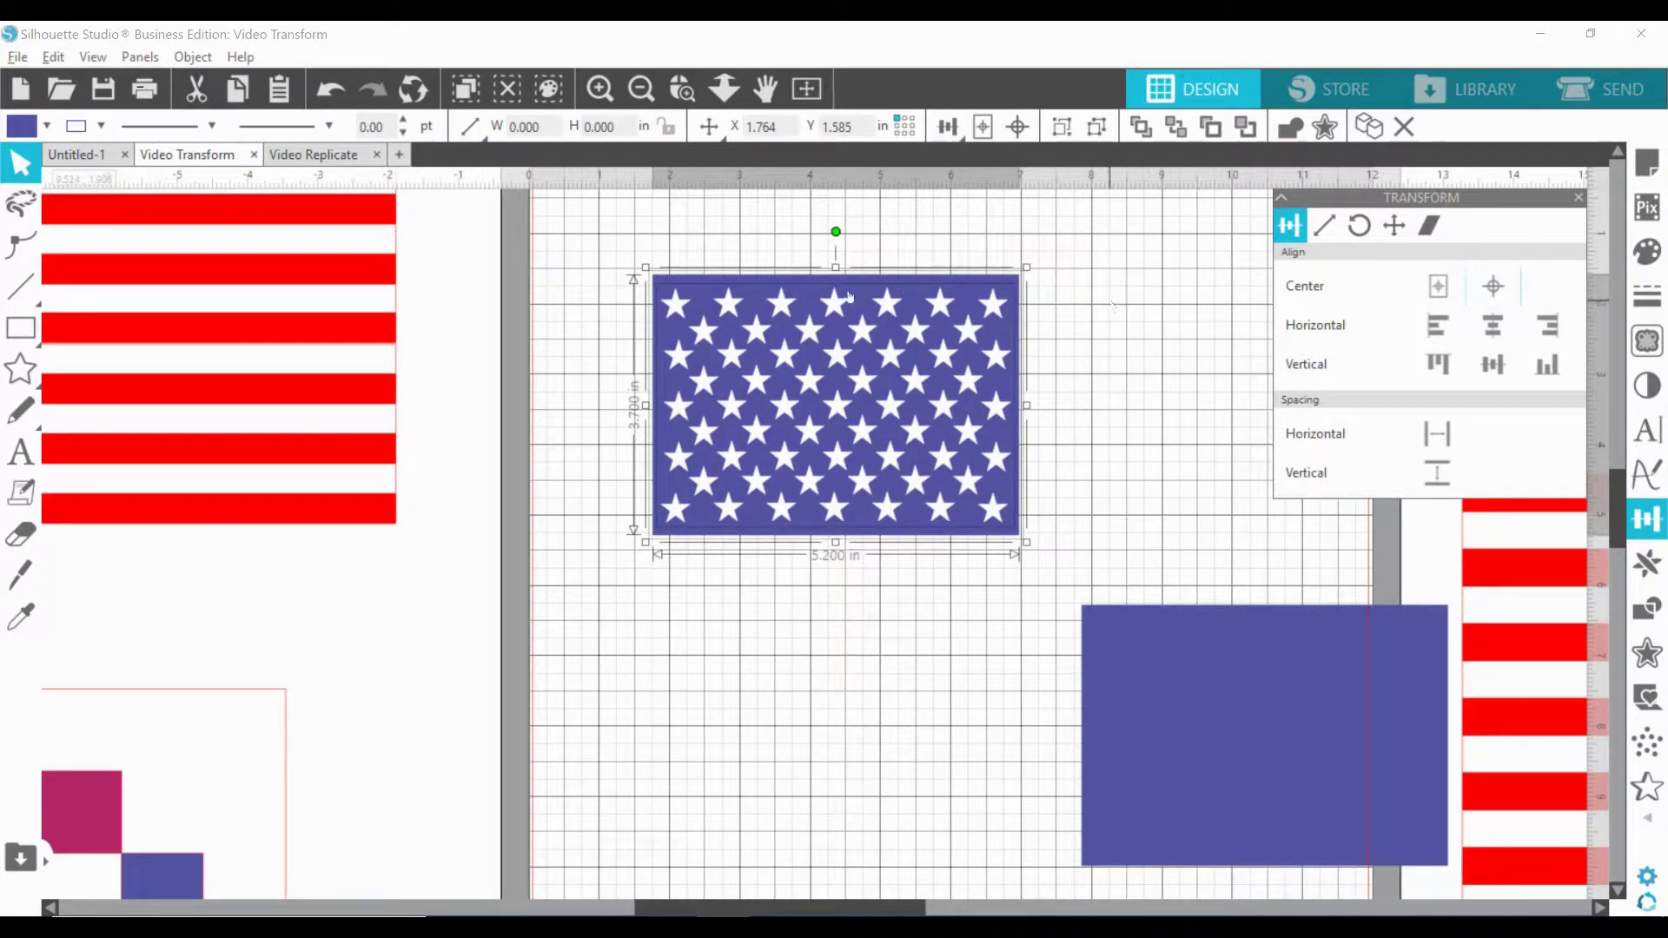
right_click(764, 276)
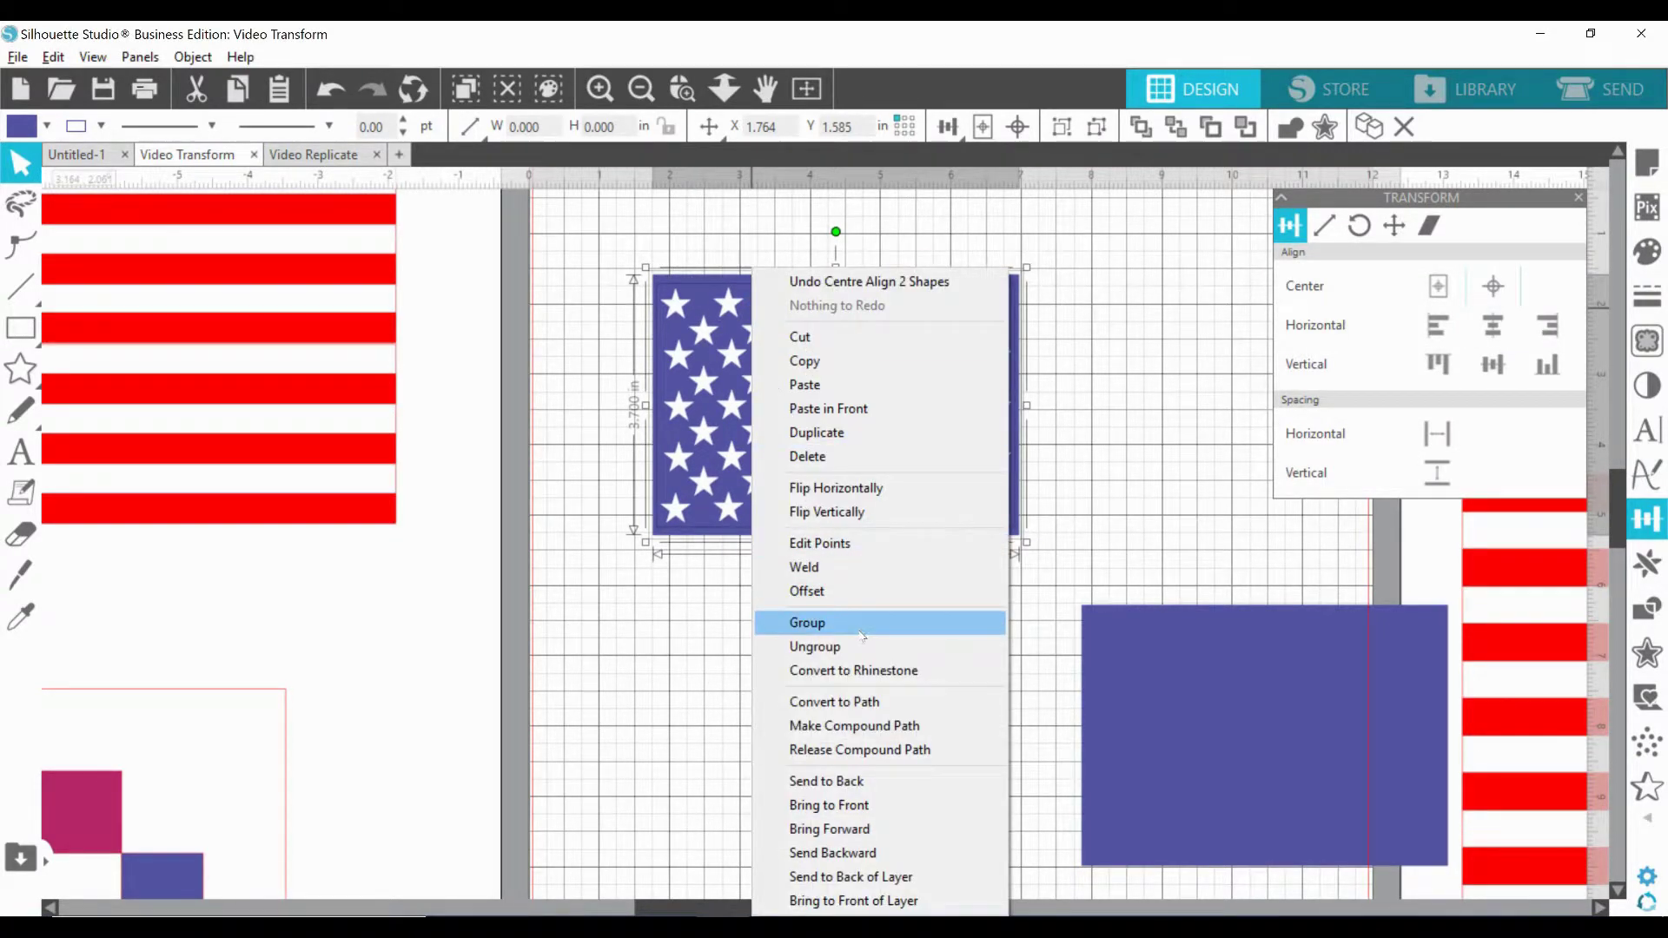
left_click(794, 622)
Move the starred canton off the page and place the plain blue rectangle over the upper-left corner of the stripes on the page.
left_click_drag(786, 423, 48, 740)
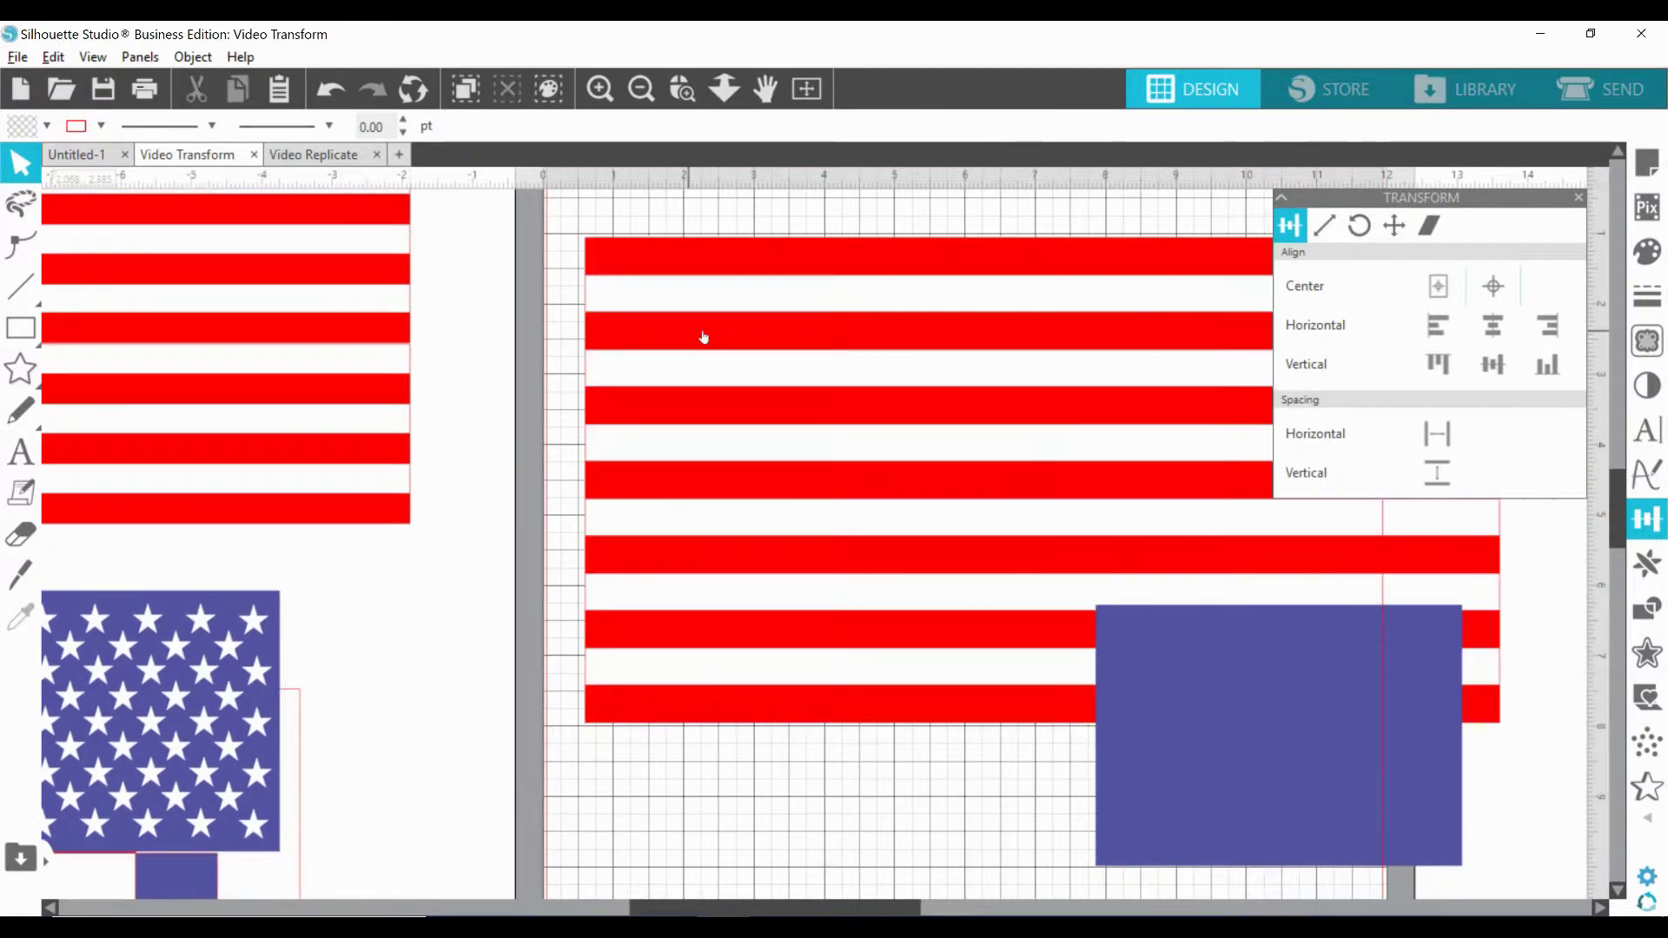
left_click_drag(822, 335, 857, 356)
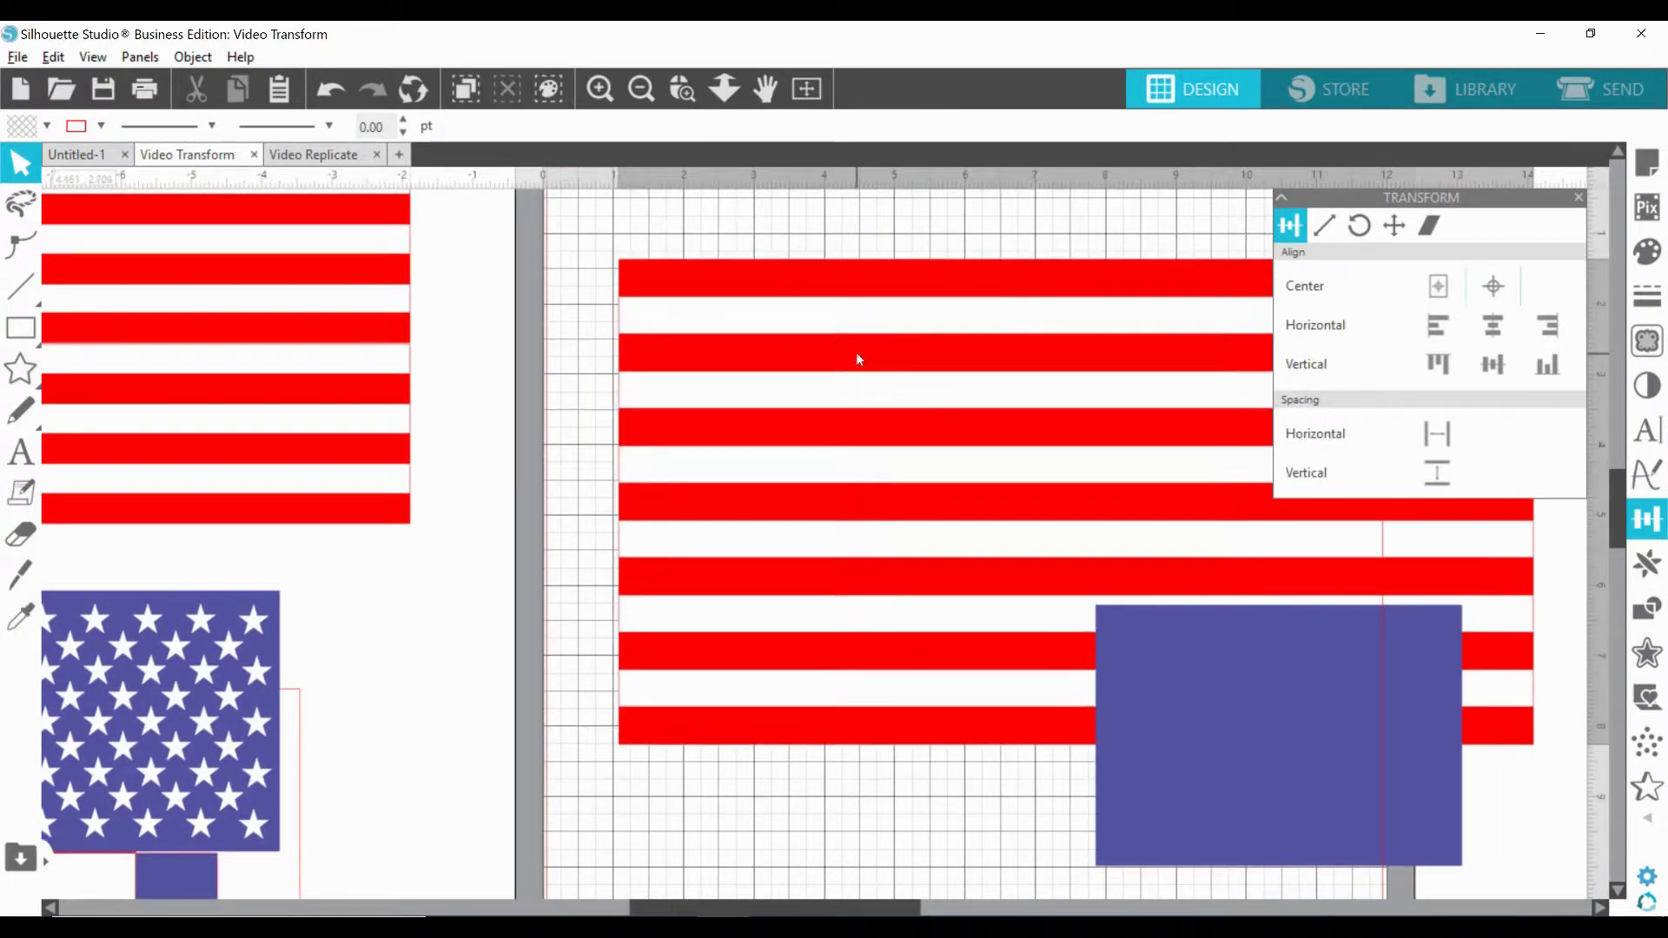
left_click_drag(1267, 736, 791, 383)
Align the plain blue rectangle and the stripes along their left and top edges.
left_click_drag(607, 243, 1437, 703)
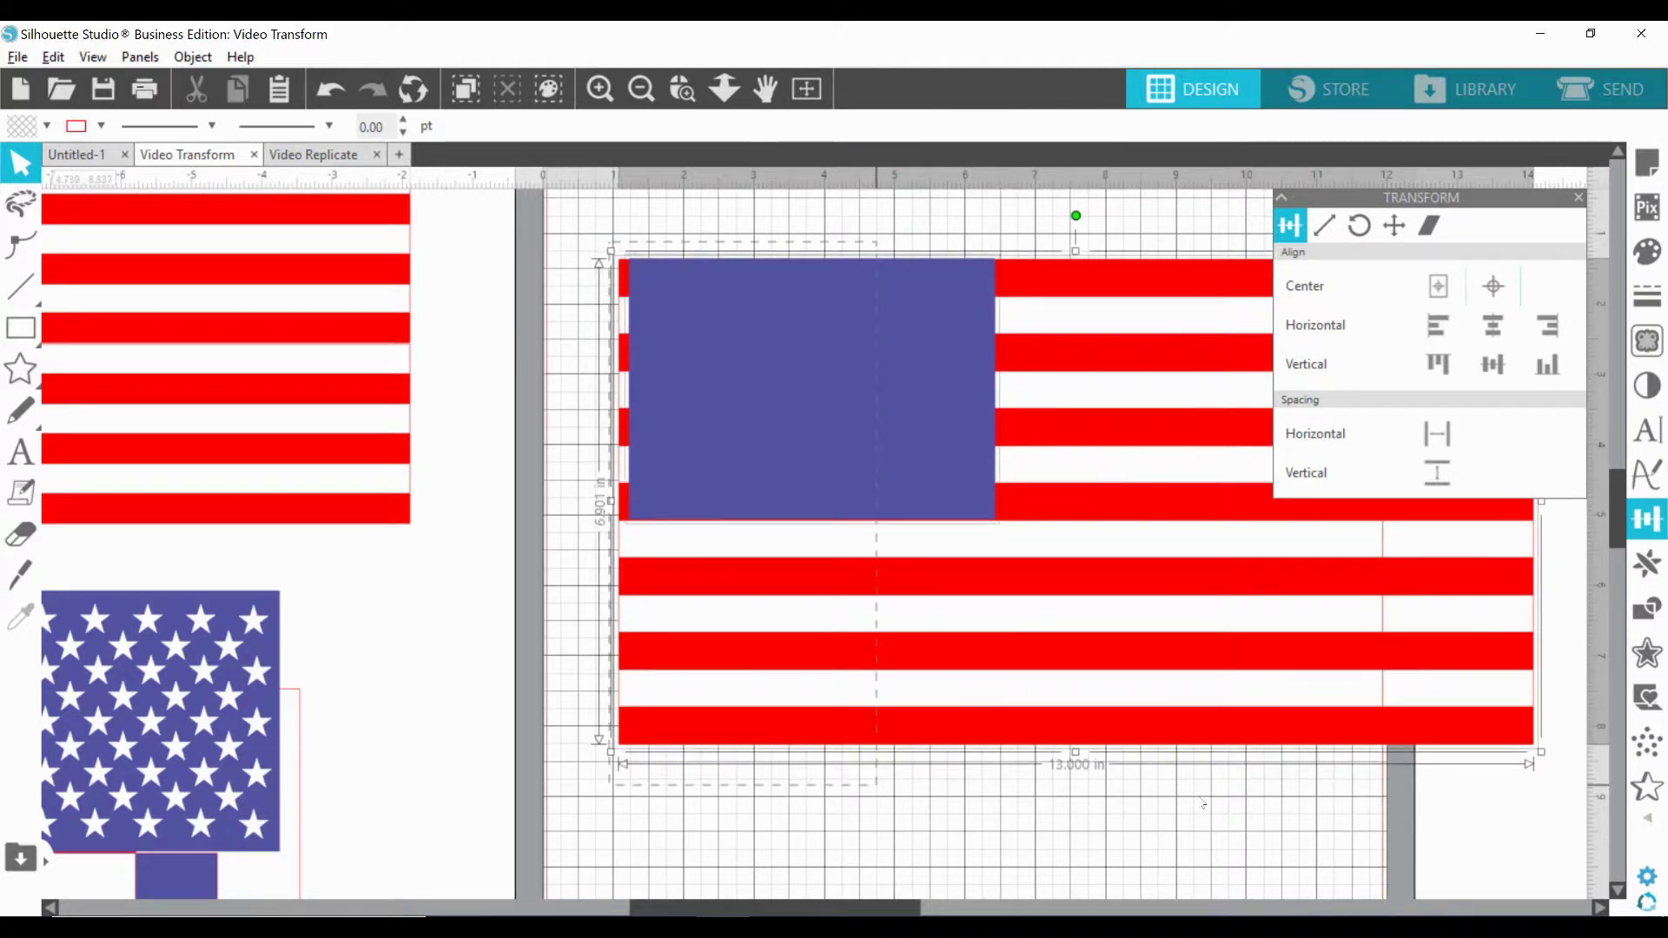
left_click(1438, 326)
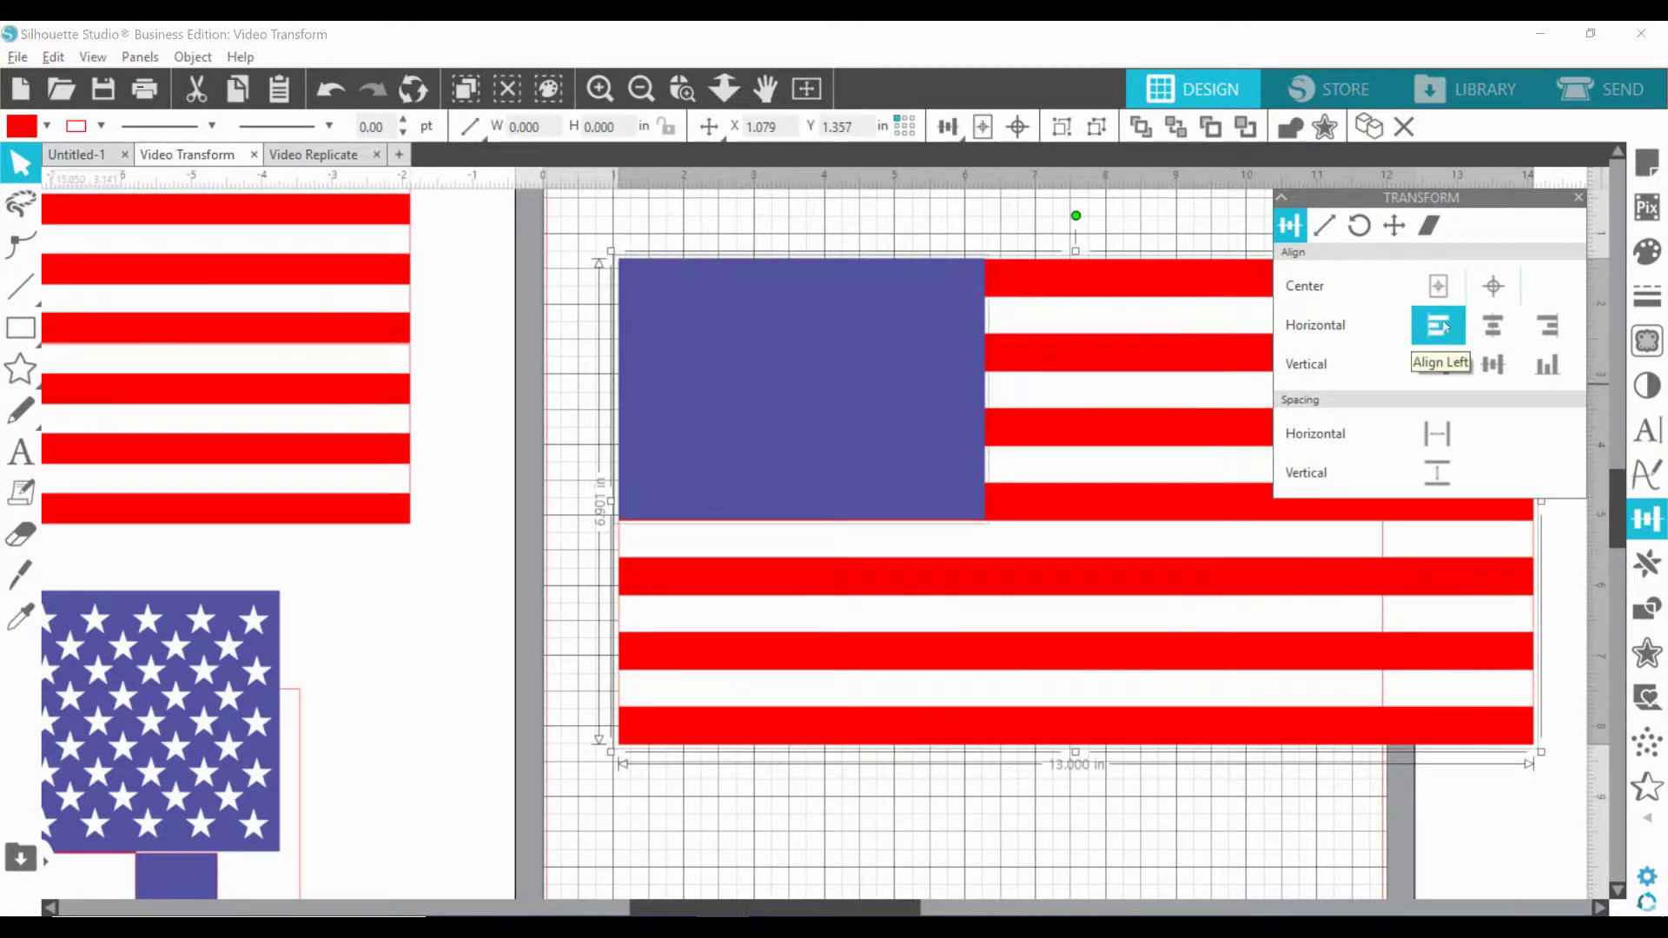
left_click(1438, 364)
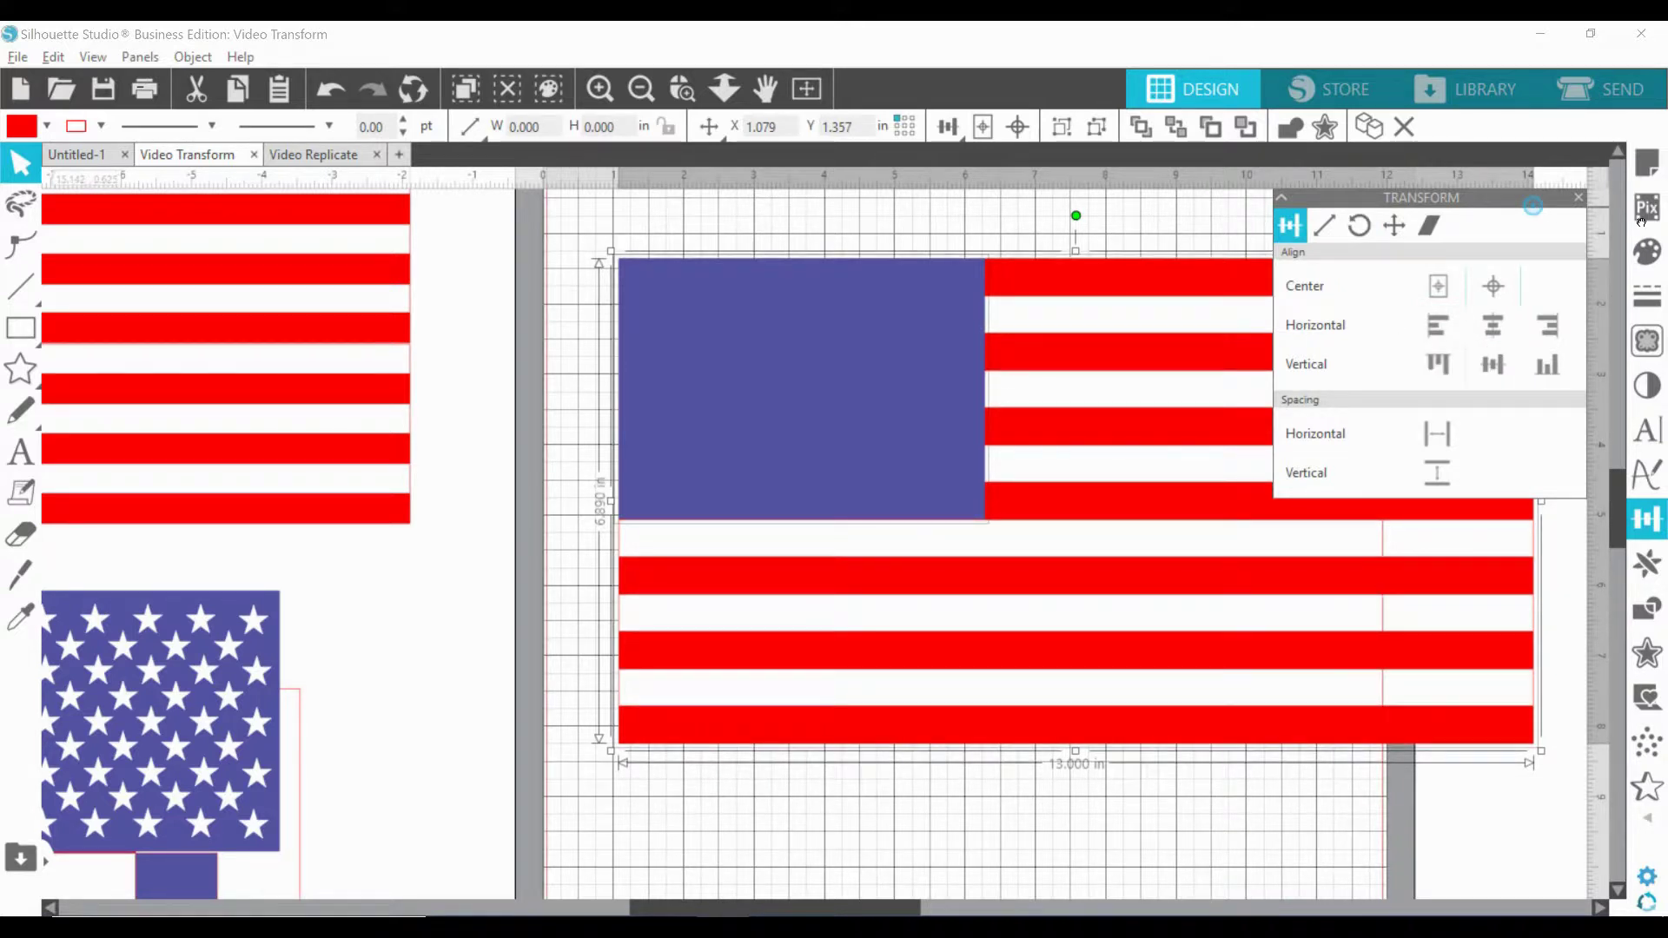
Cut the plain blue rectangle's area out of the stripes with the Modify tools.
left_click_drag(1533, 200, 1667, 214)
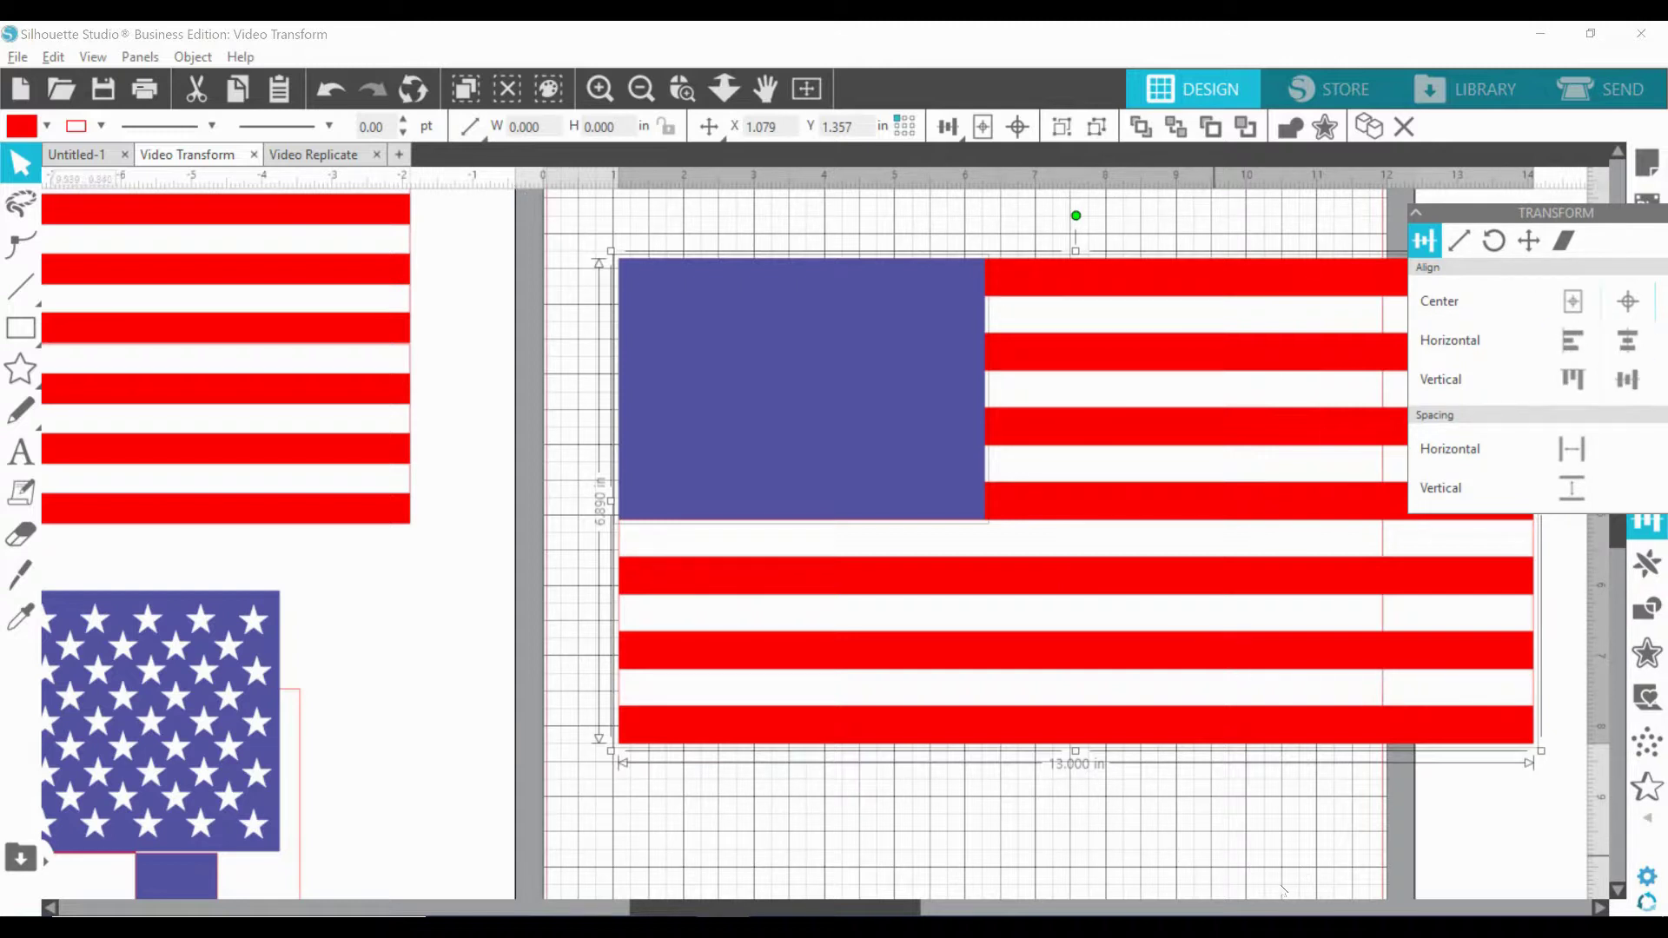
left_click_drag(920, 906, 1025, 908)
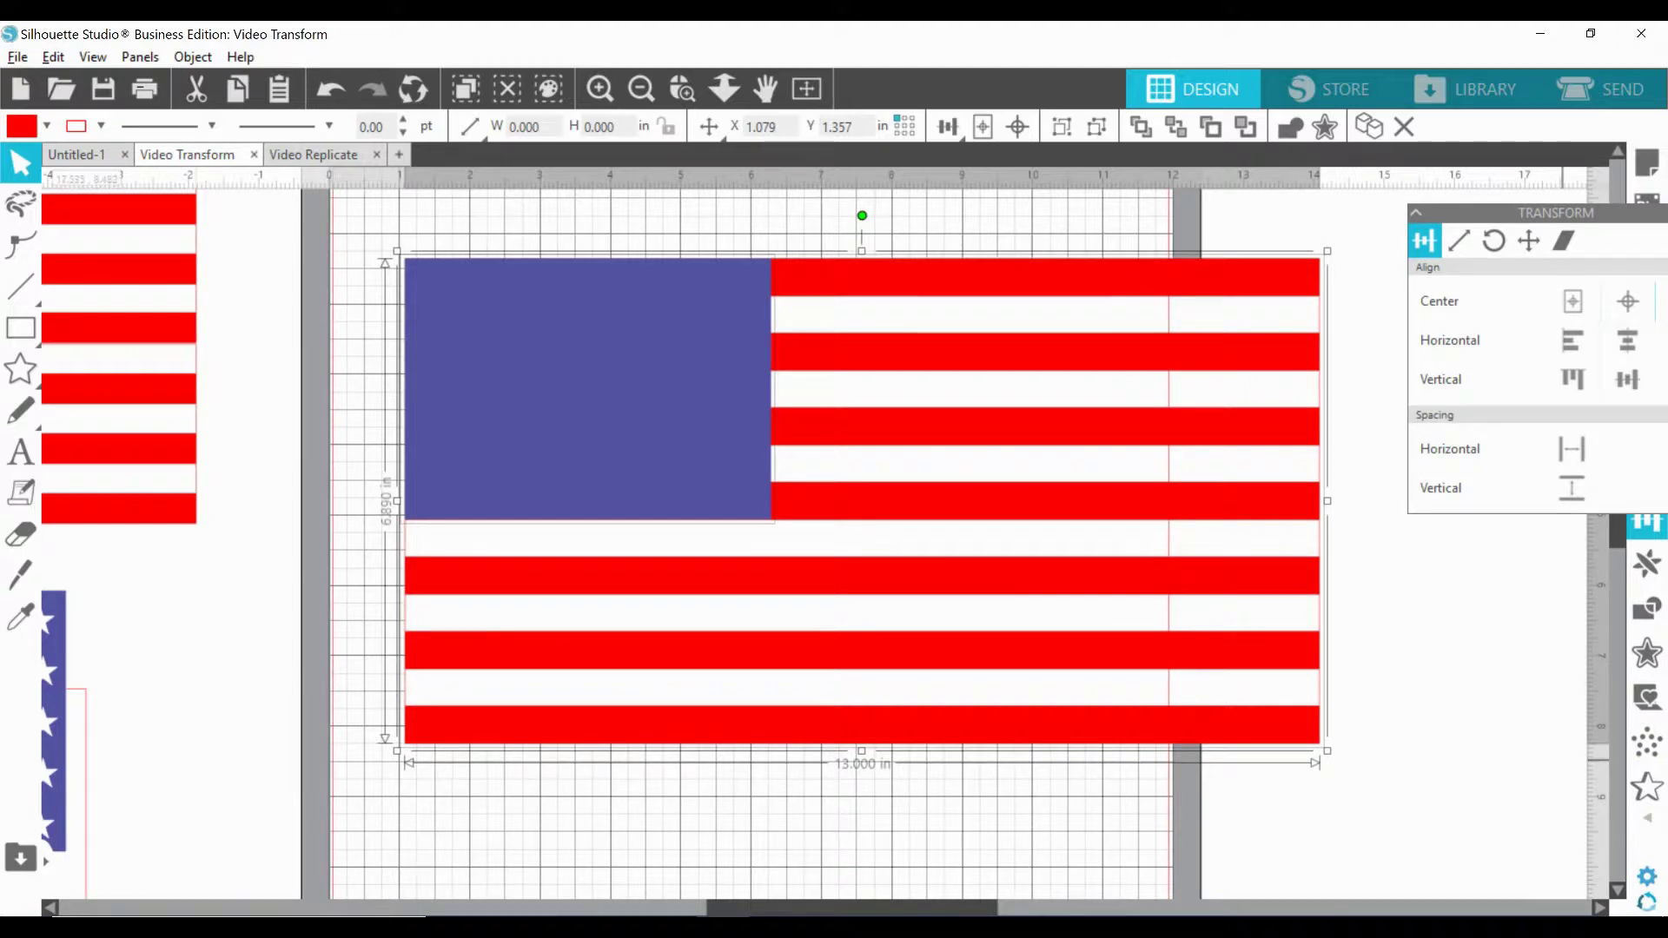
left_click(1646, 608)
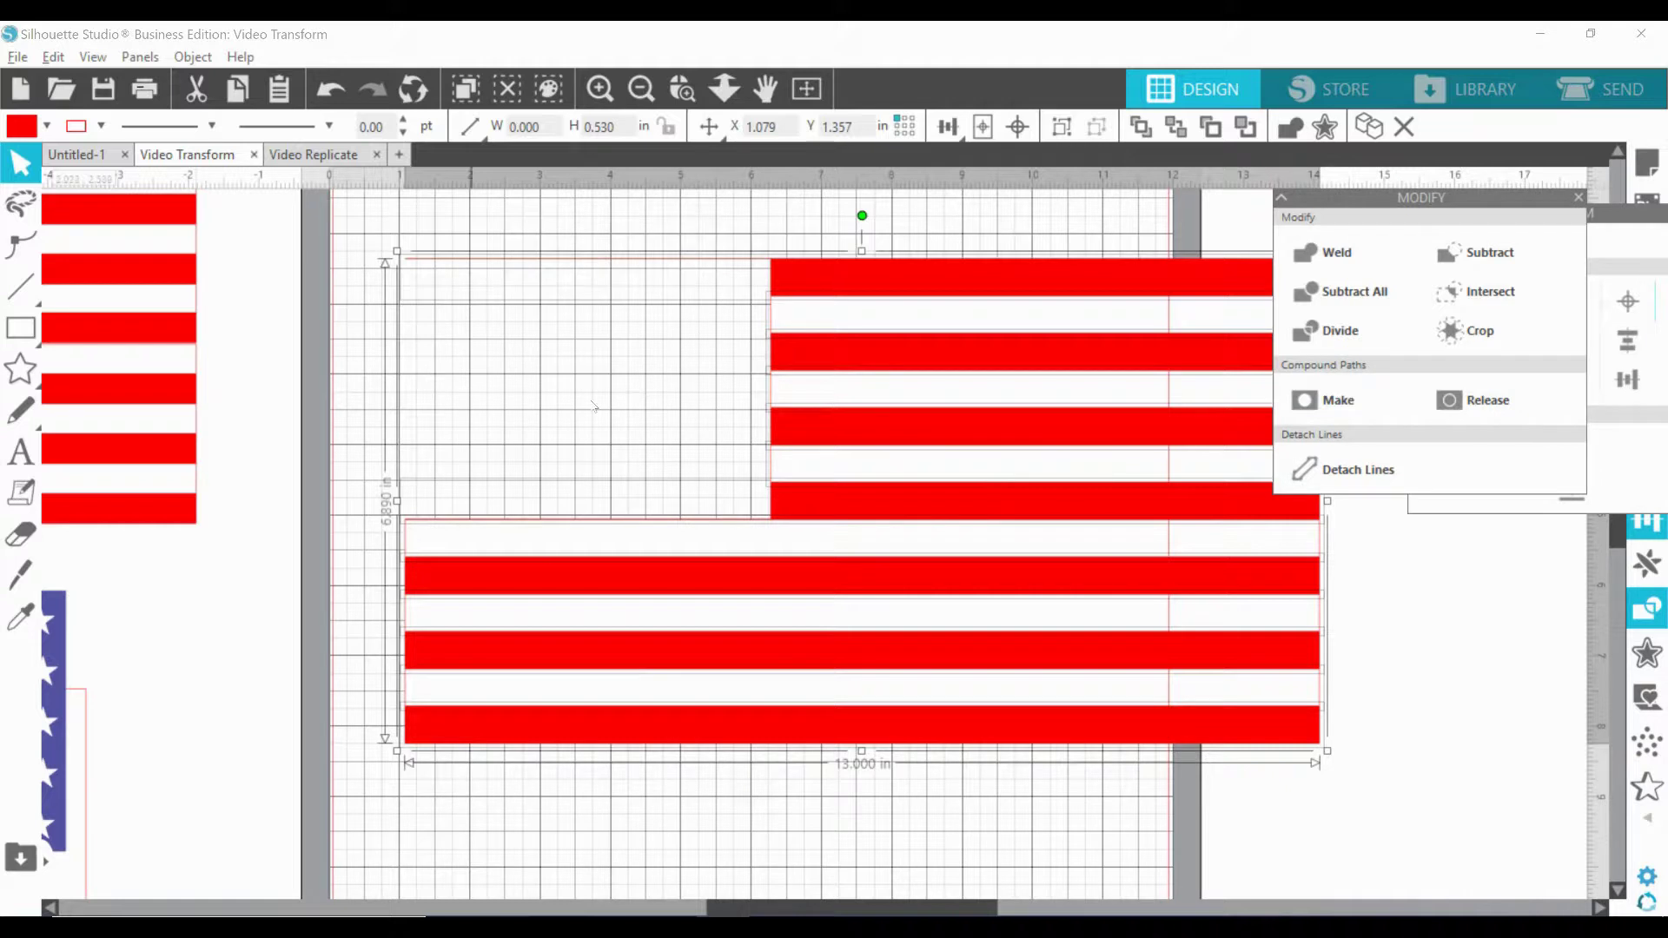
Delete the end point of the stray line left above the cut-out corner of the stripes to remove that line.
left_click(357, 244)
double_click(433, 258)
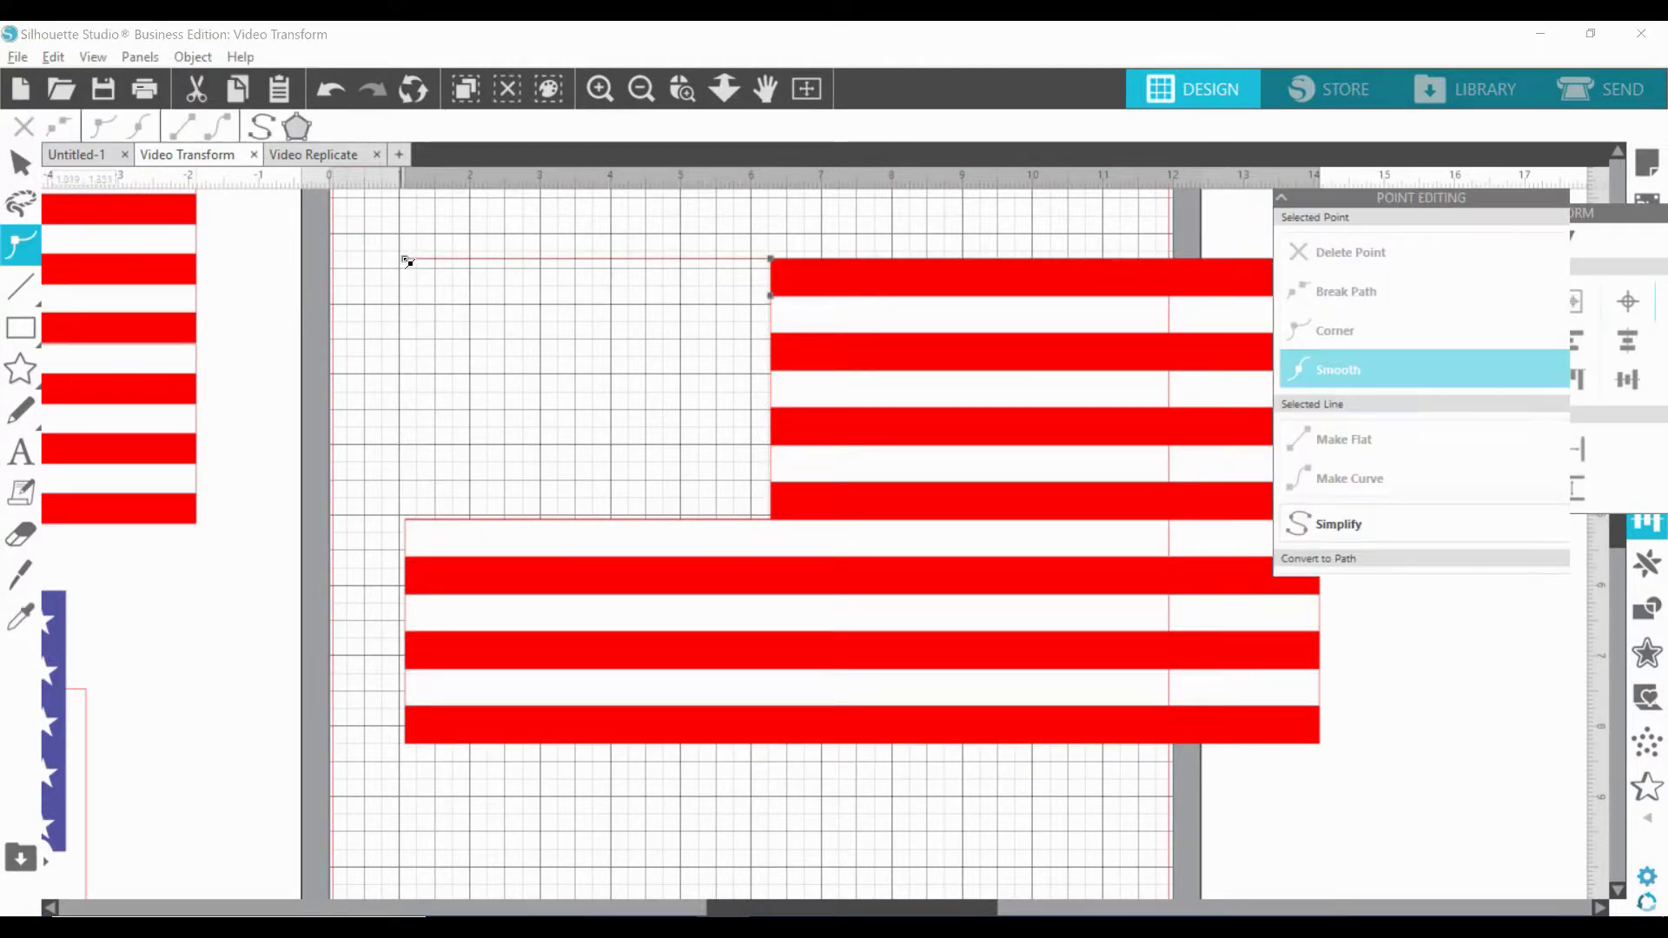
left_click(406, 258)
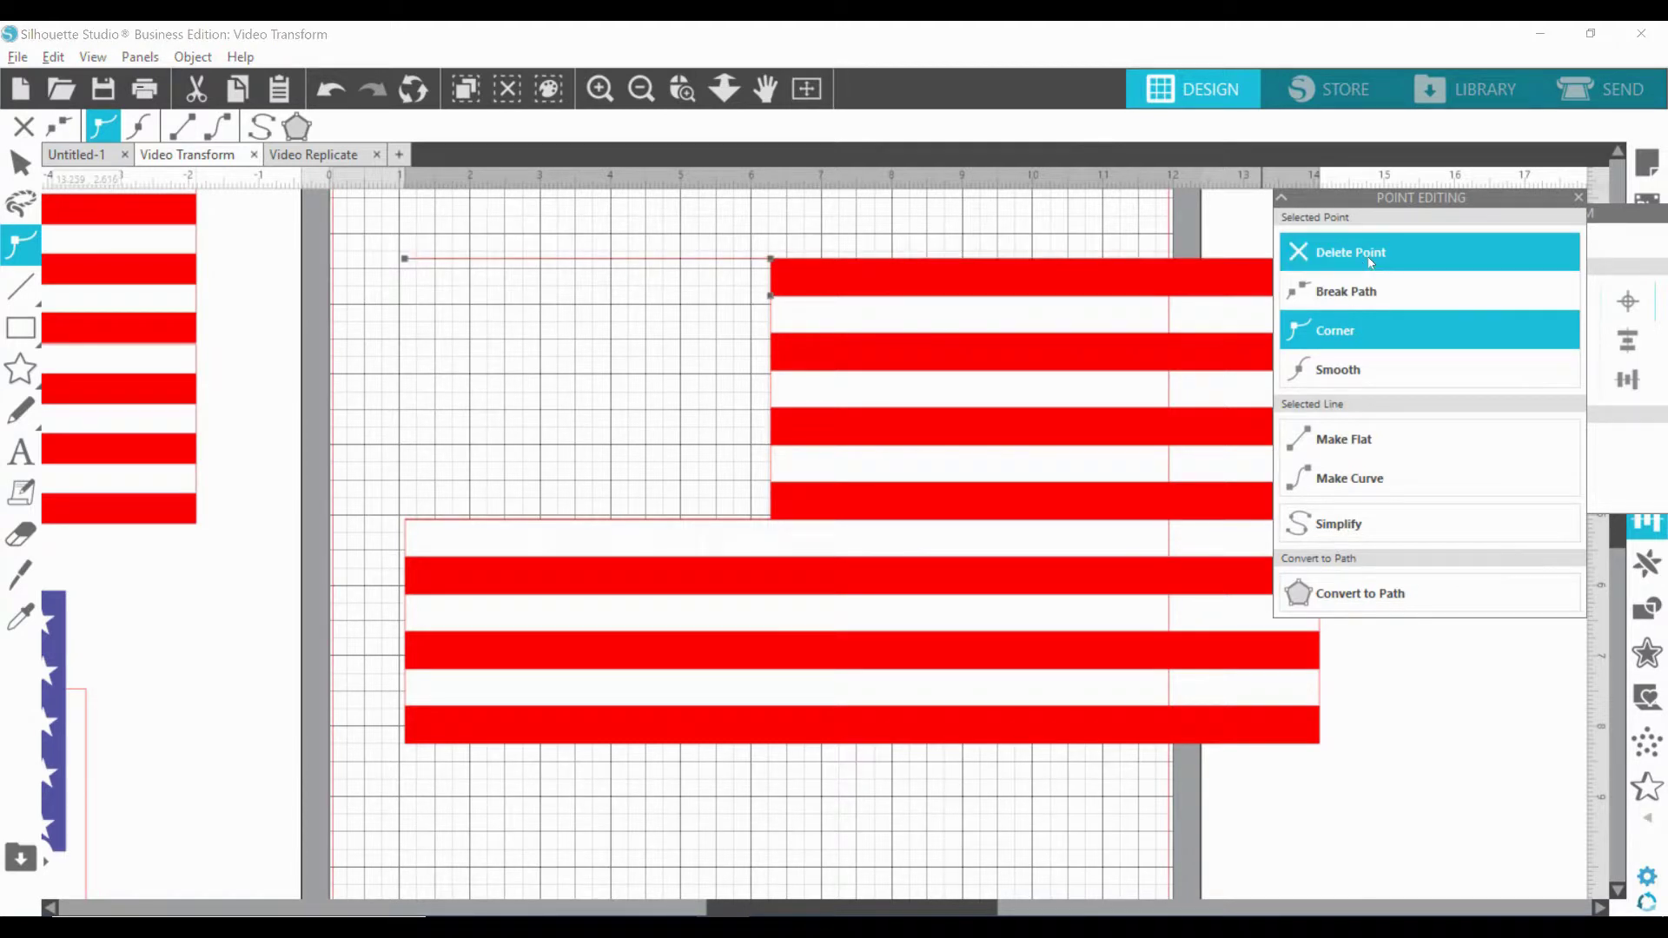
left_click(404, 259)
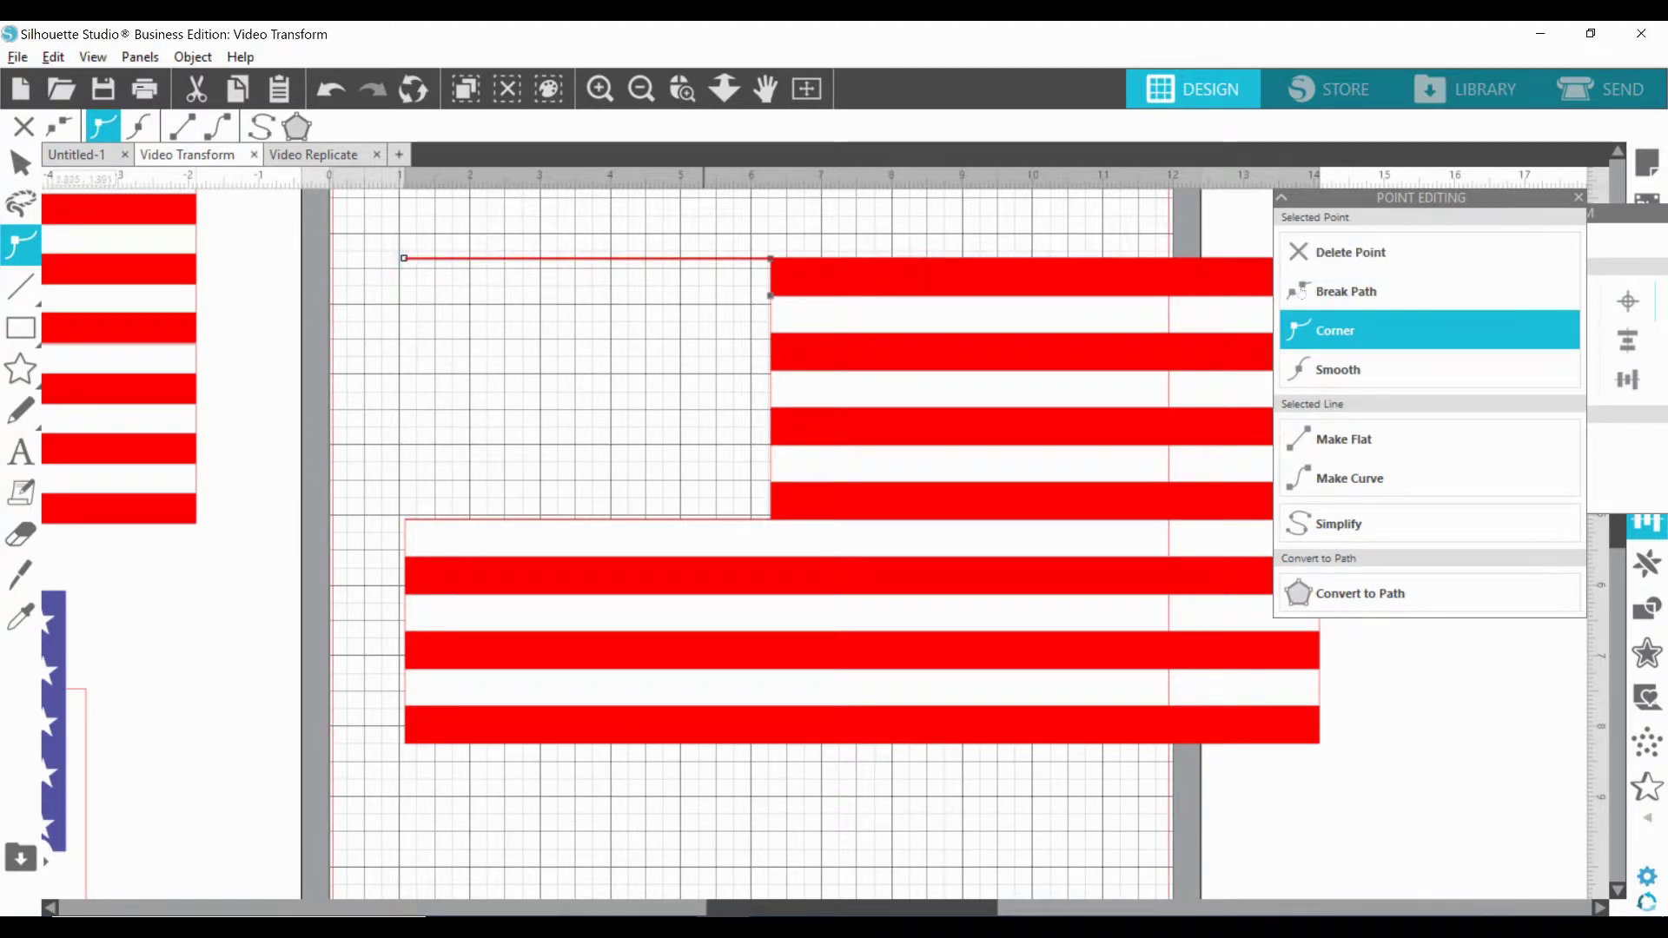
left_click(1340, 258)
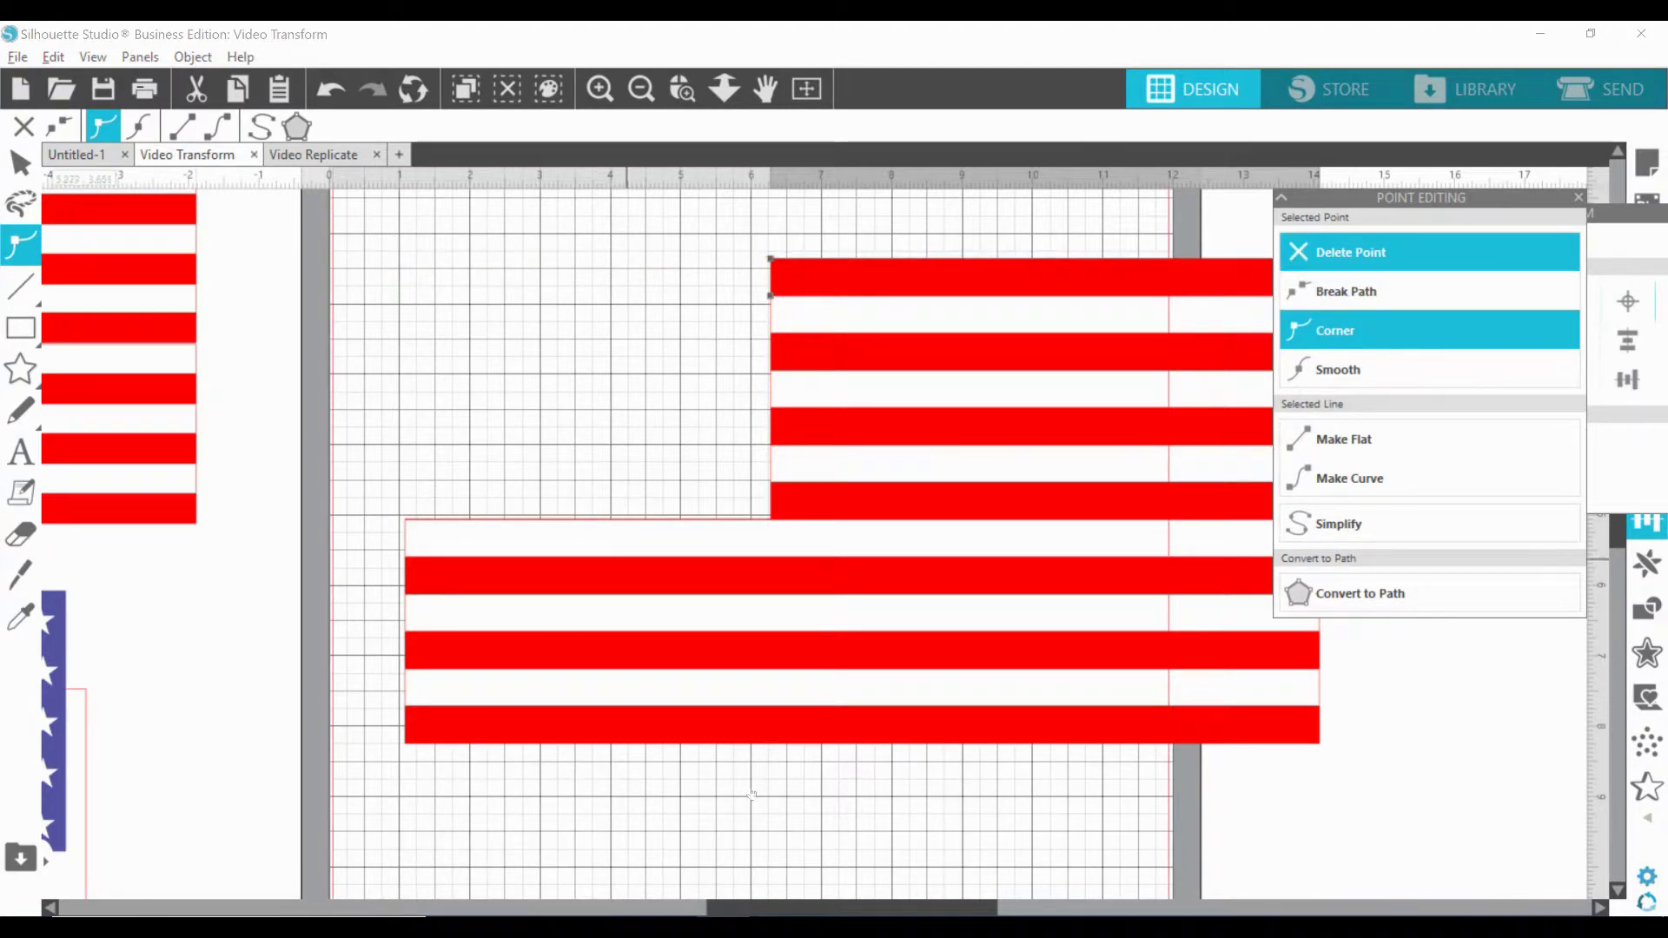
left_click(826, 814)
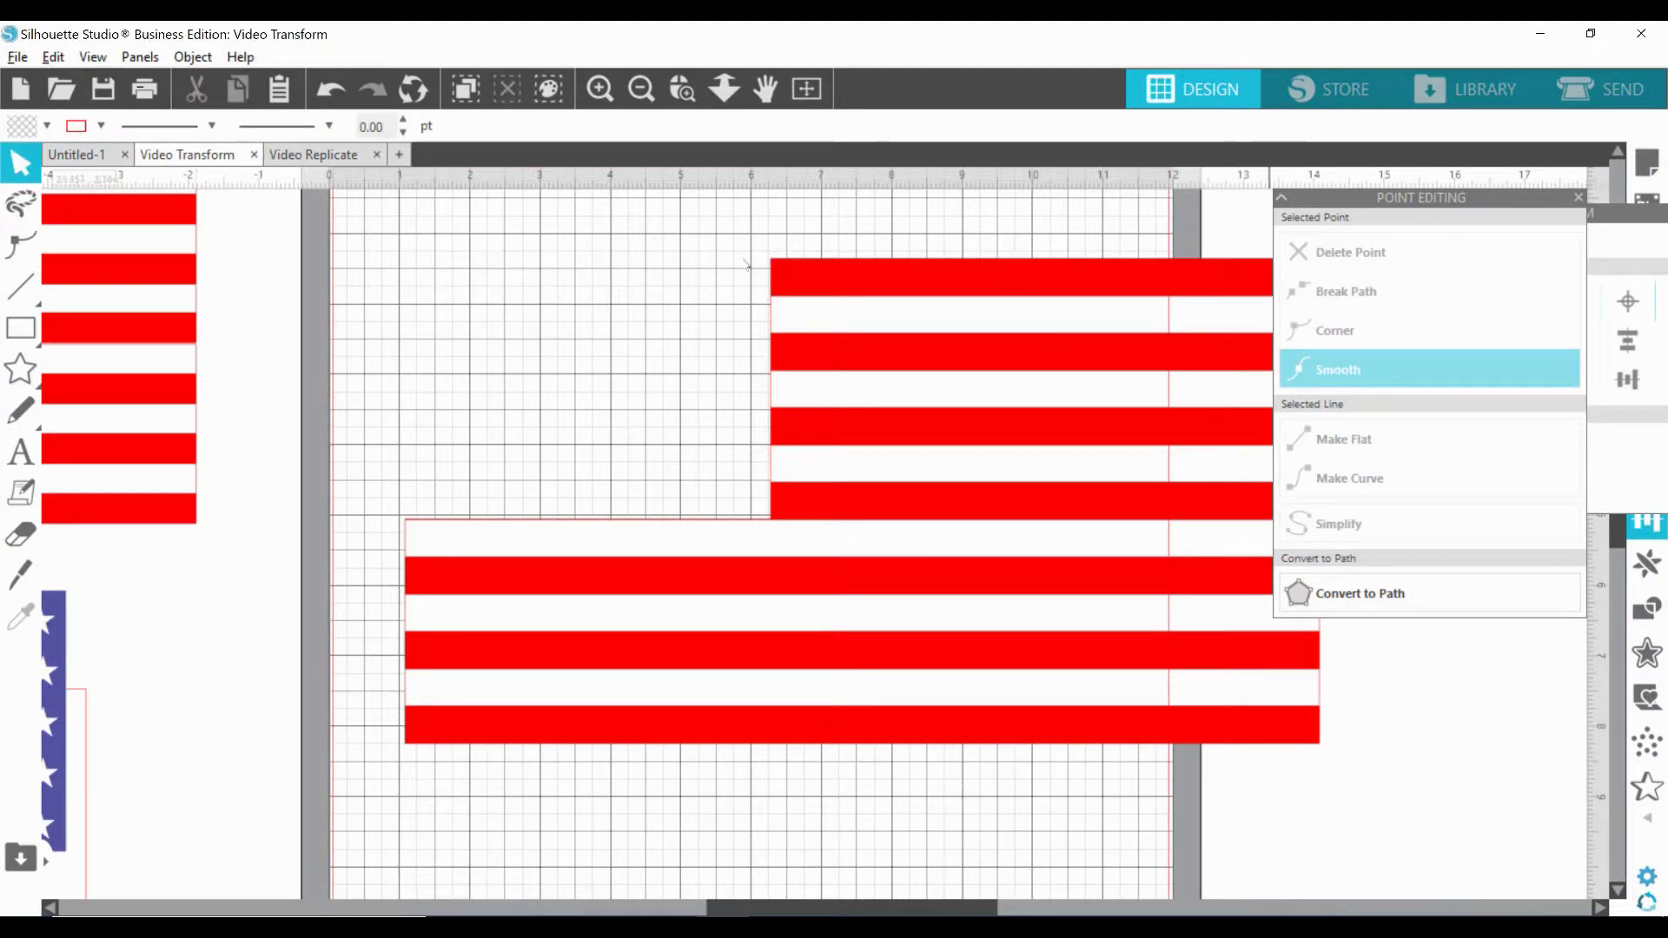
Group all the red and white stripes on the page into one object.
left_click(521, 696)
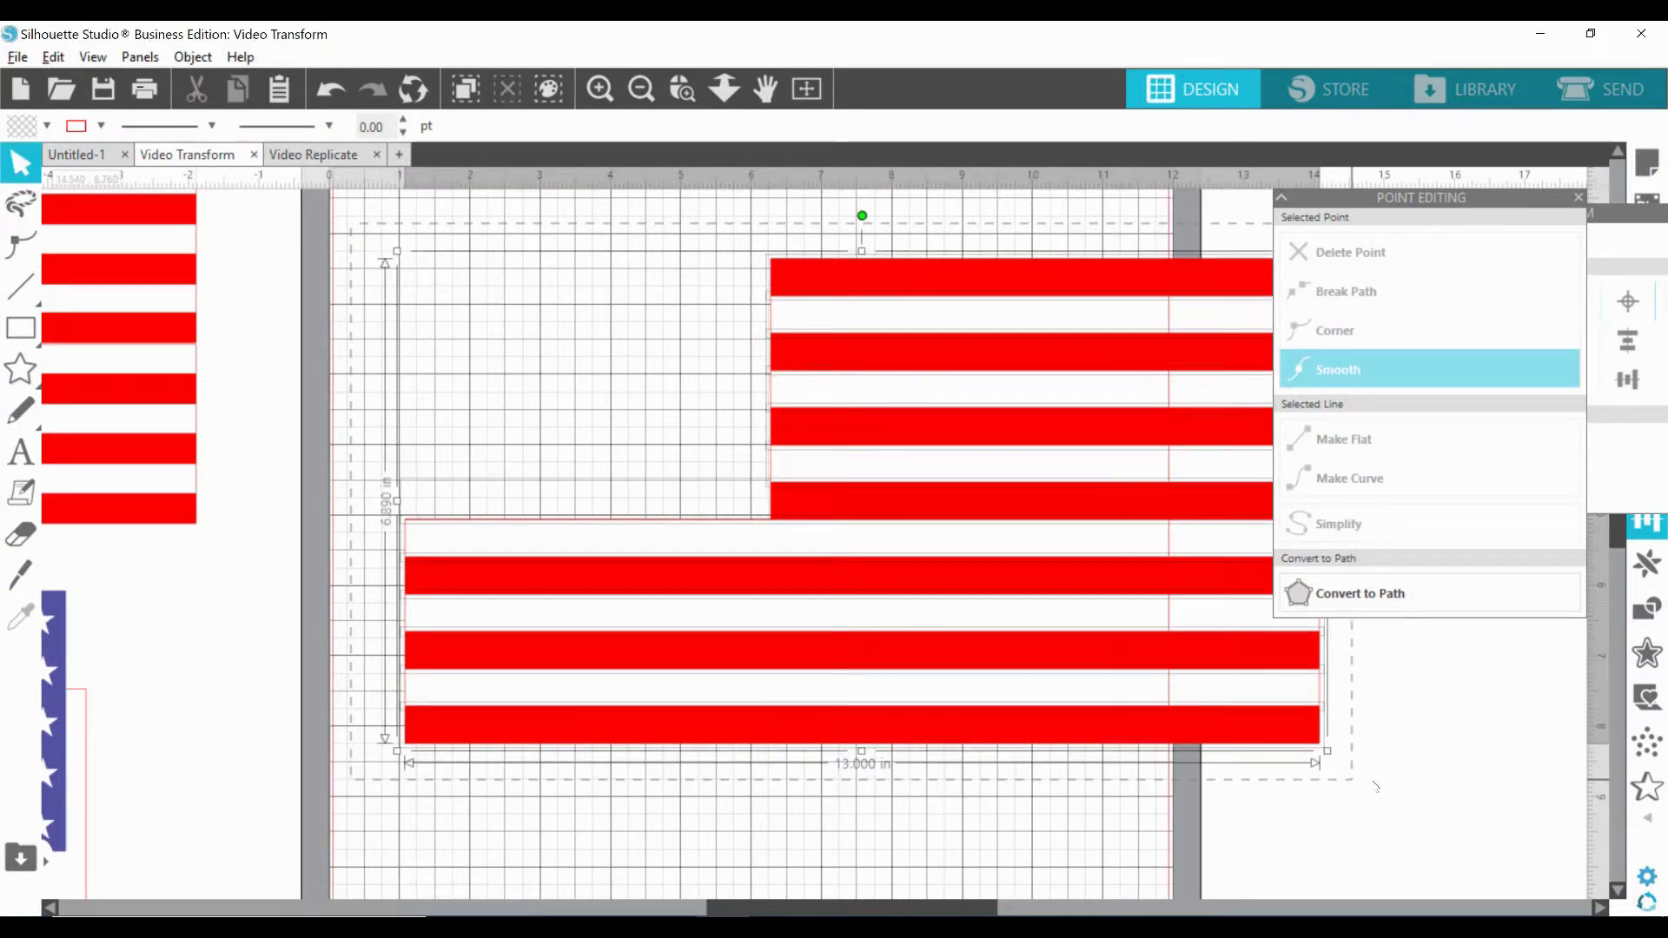
right_click(1194, 675)
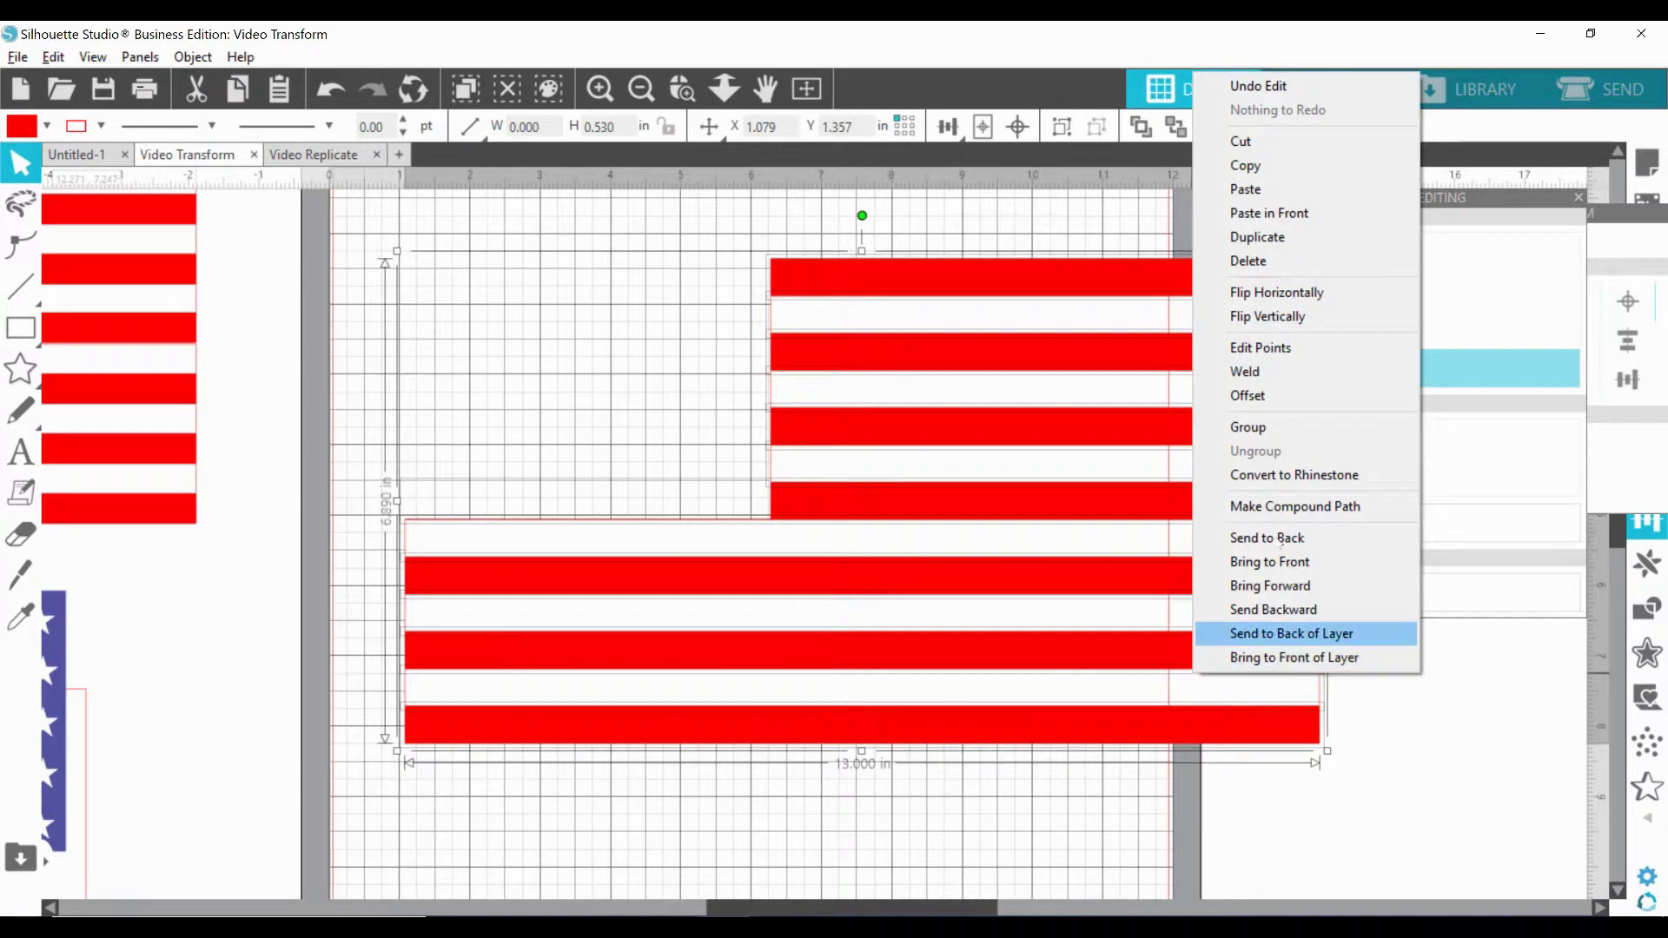
left_click(1294, 437)
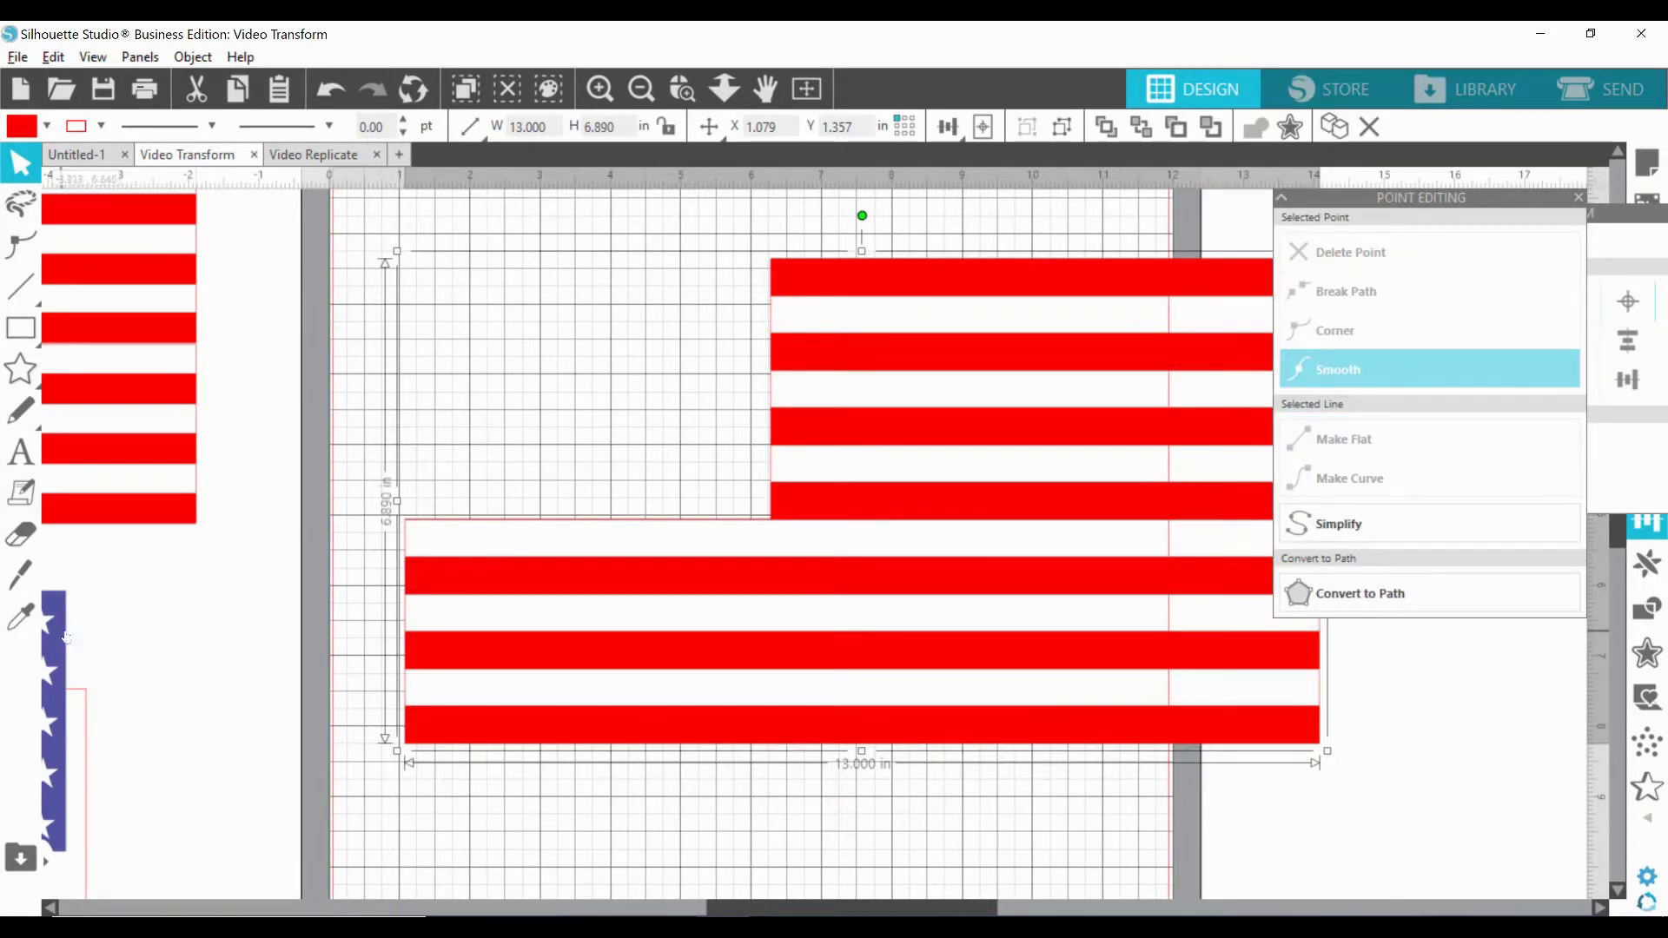
Place the starred blue canton over the cut-out corner of the stripes and close the point editing options.
left_click_drag(513, 294, 776, 306)
left_click(1536, 714)
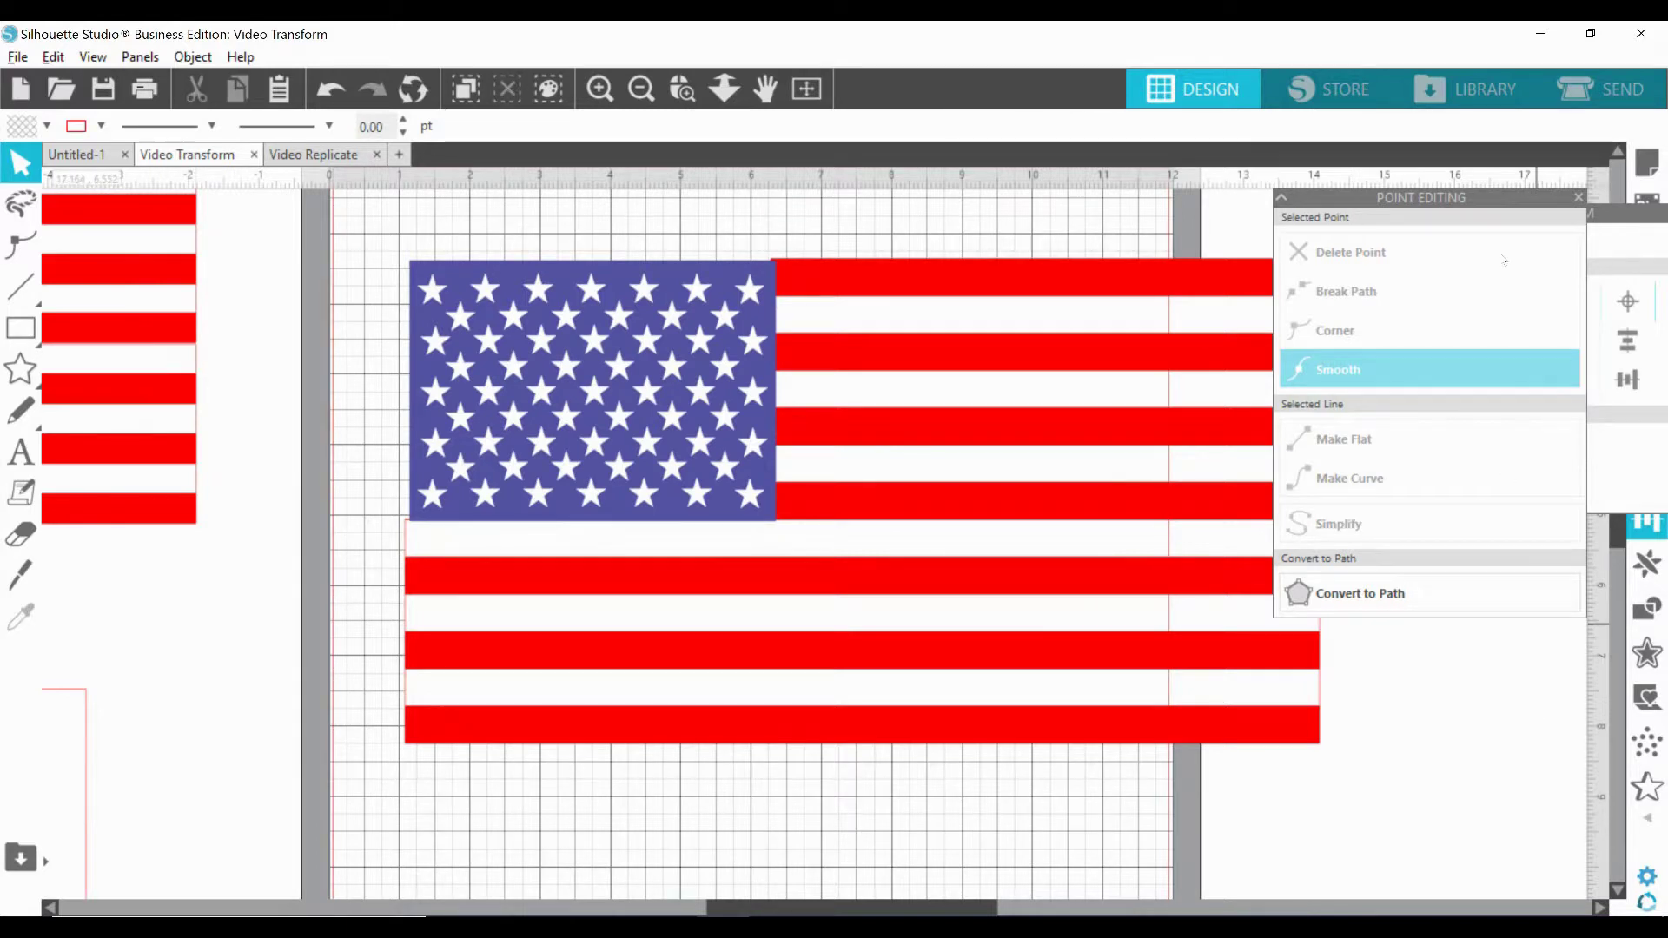
left_click(1578, 200)
Align the starred canton and the stripes along their top and left edges and group them together.
left_click(1317, 737)
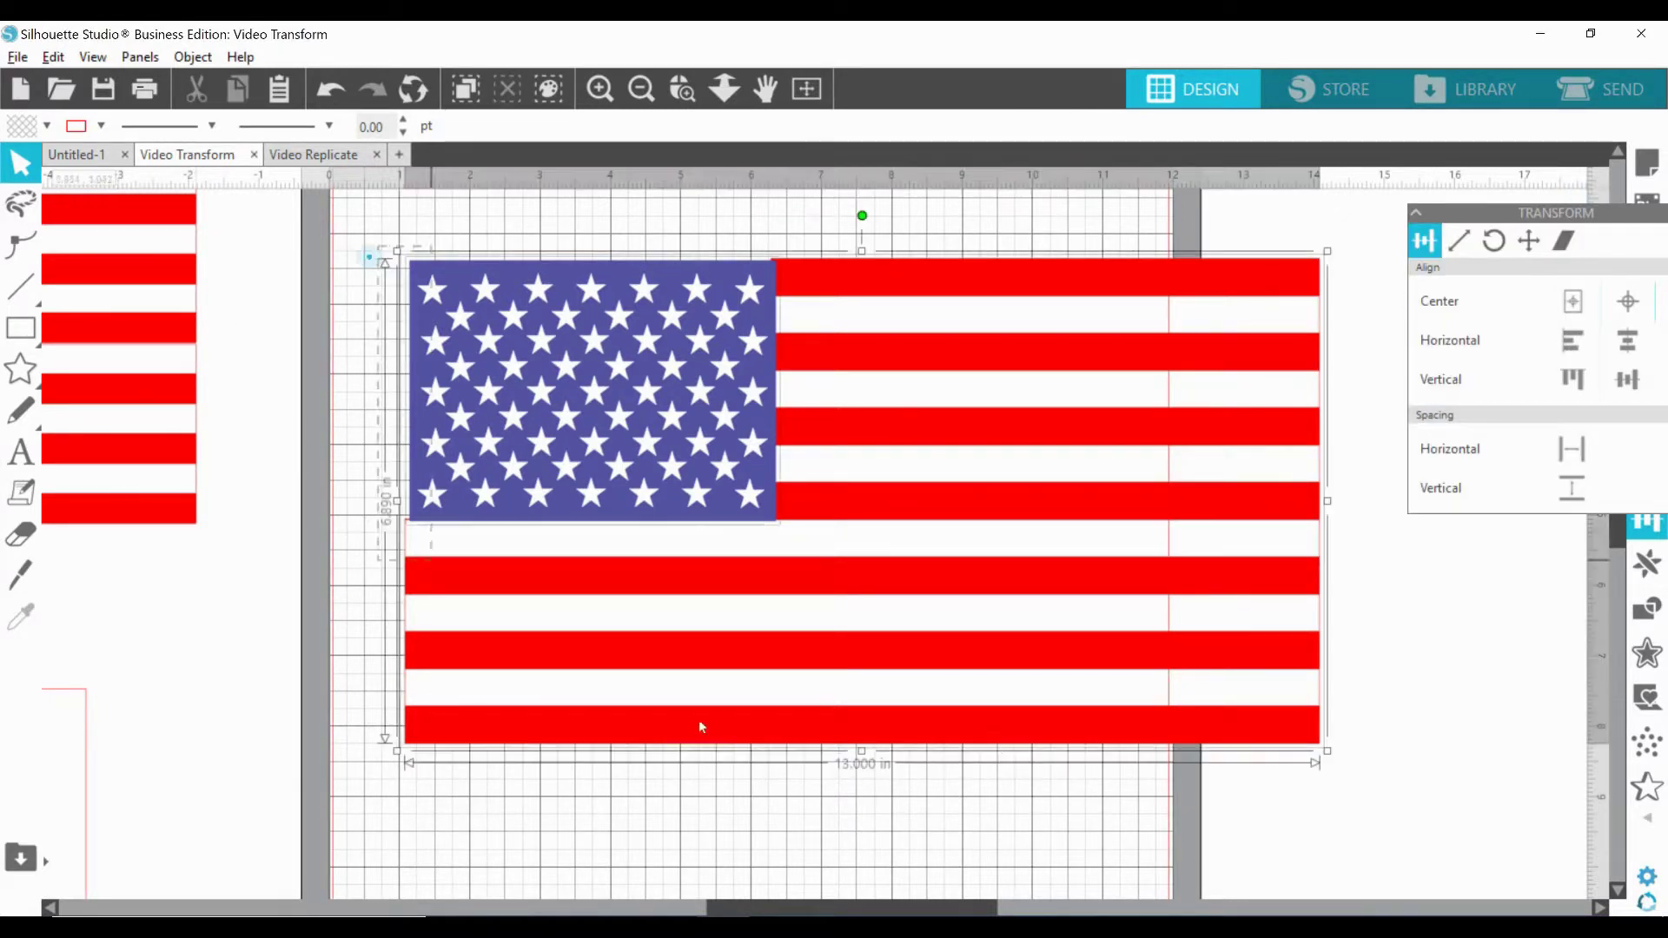
left_click(1576, 381)
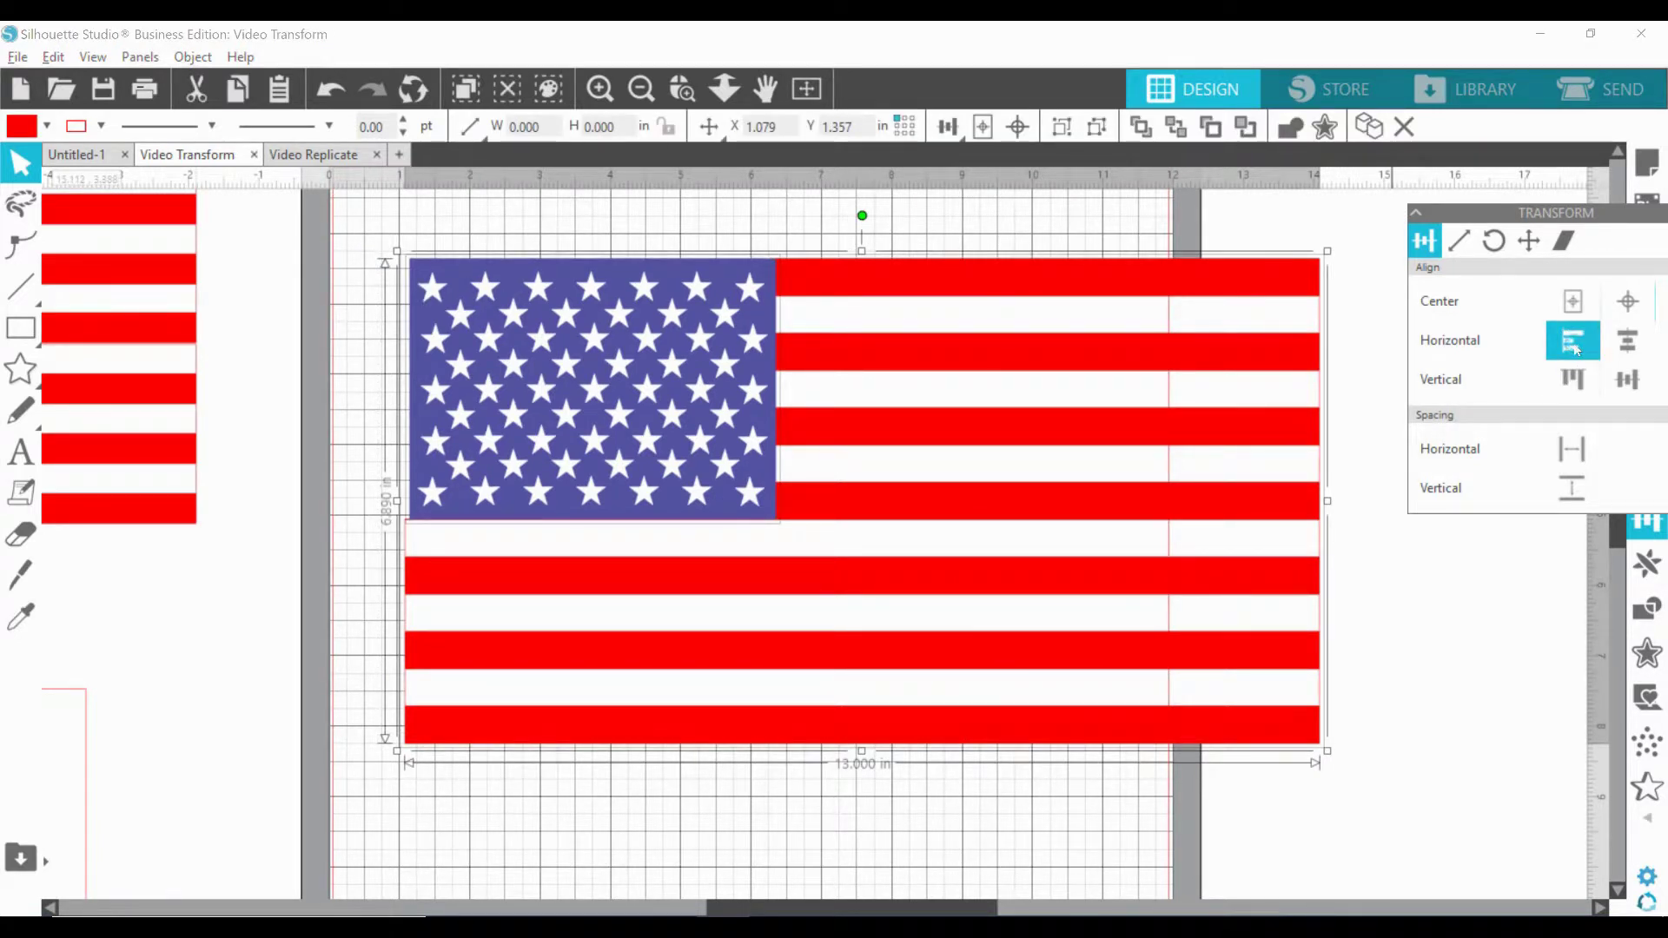
left_click(1574, 345)
right_click(923, 448)
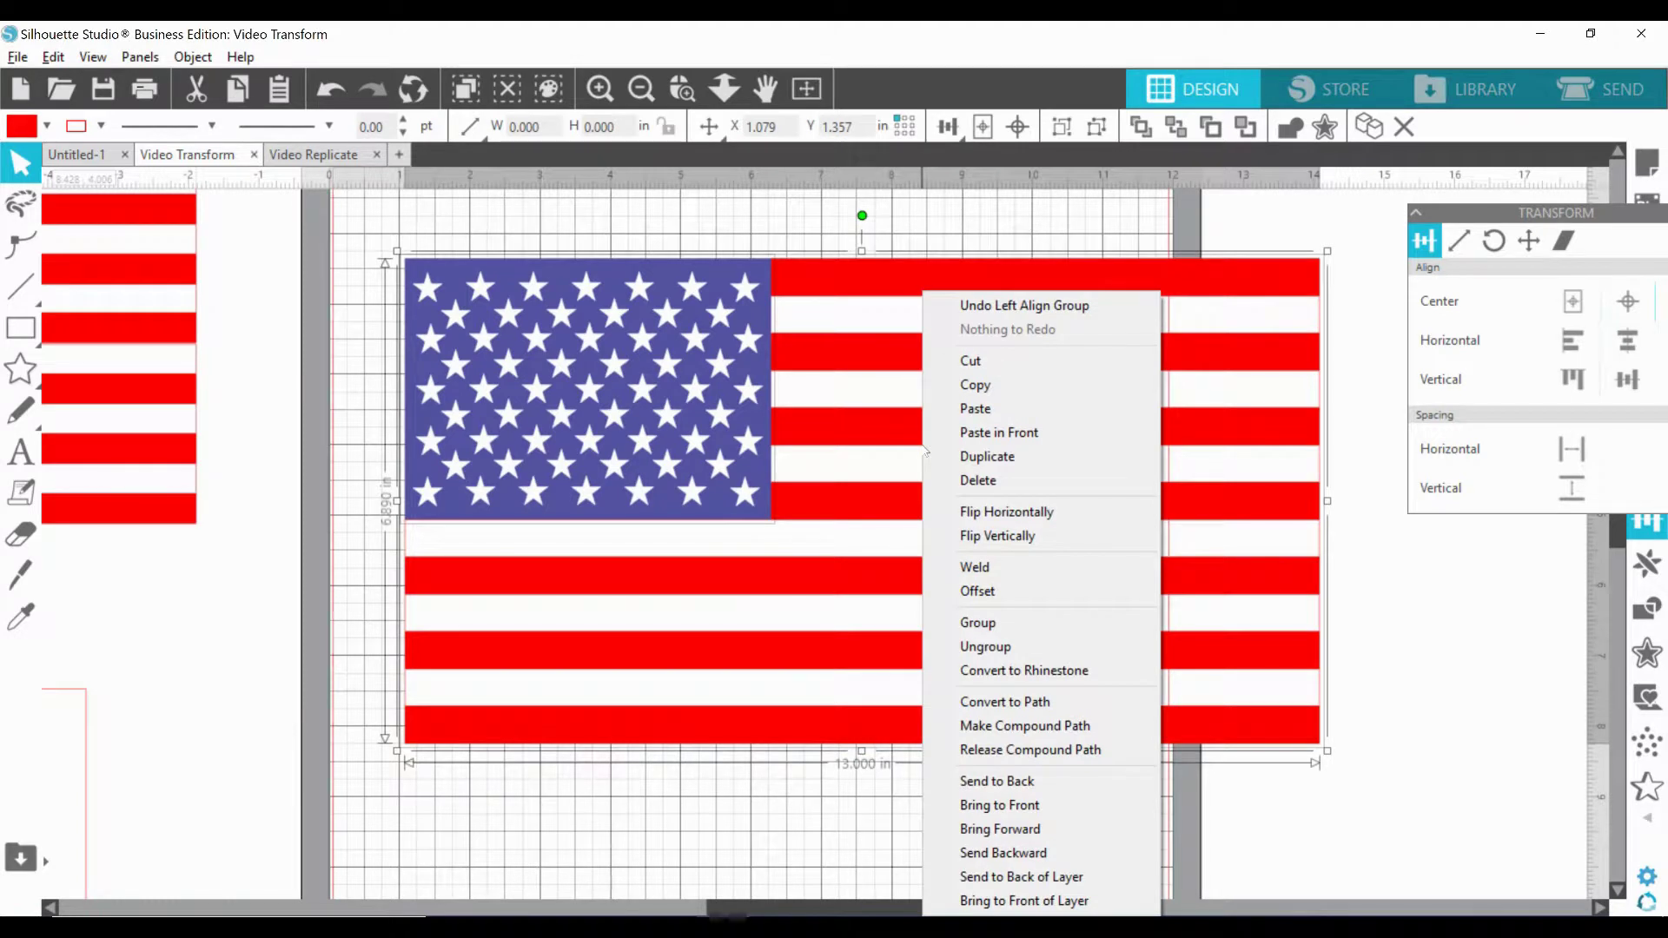
left_click(977, 623)
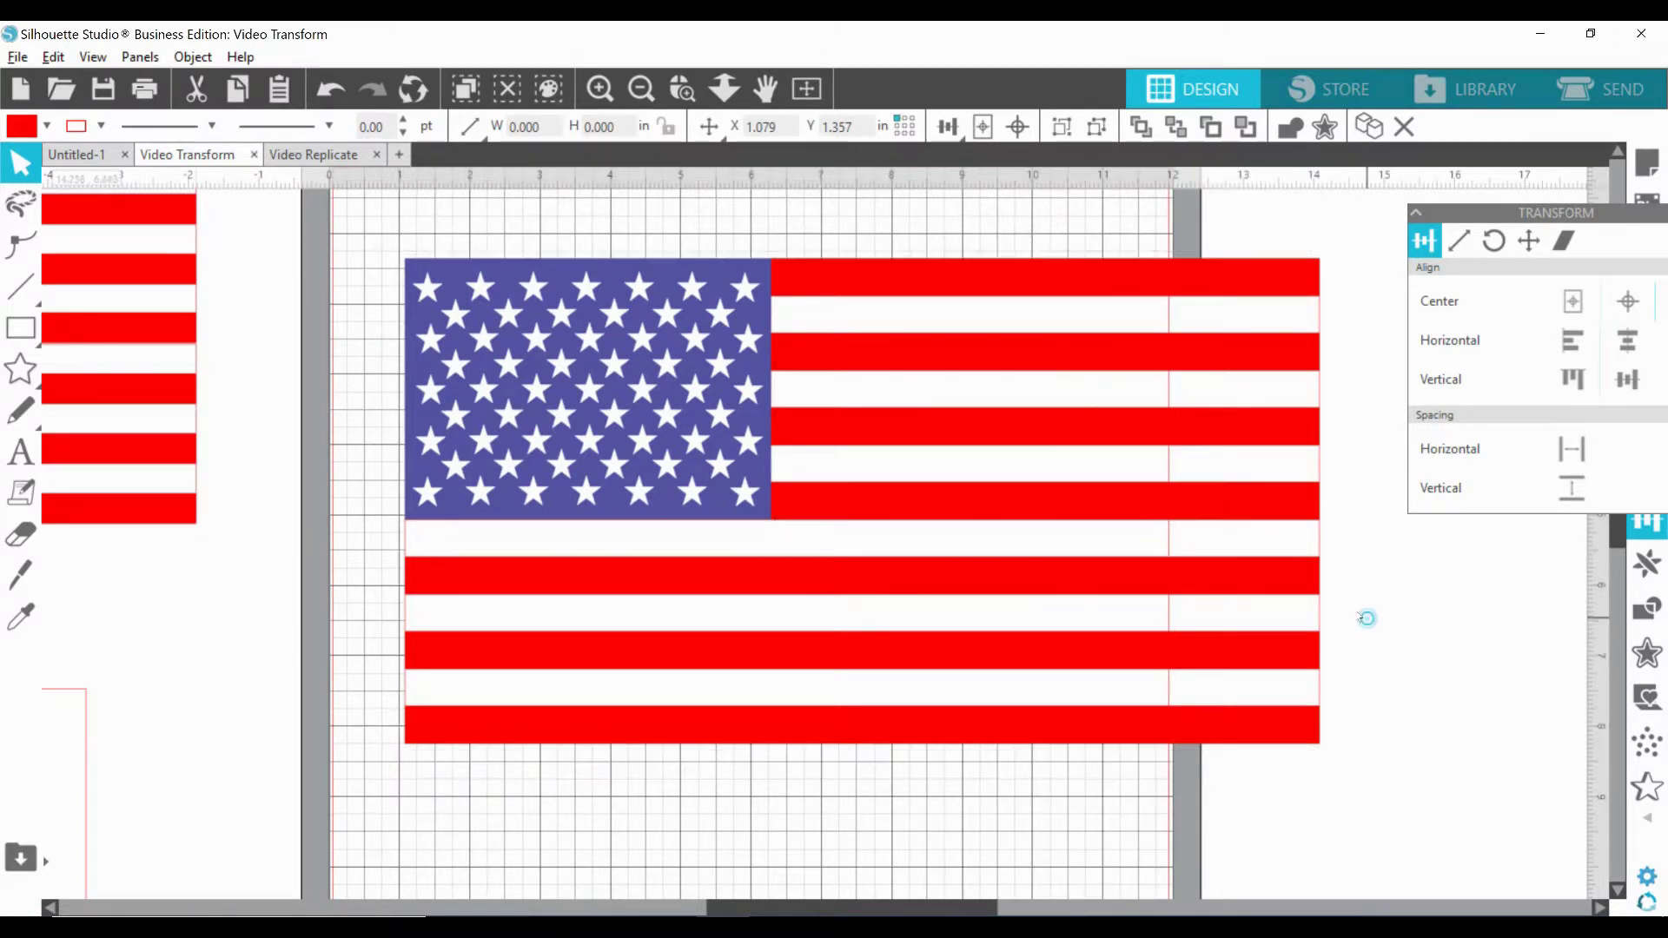
Scale the grouped flag down proportionally to about 8.52 in wide and 4.52 in high and position it within the page.
left_click_drag(1050, 539, 915, 511)
left_click_drag(851, 431, 894, 482)
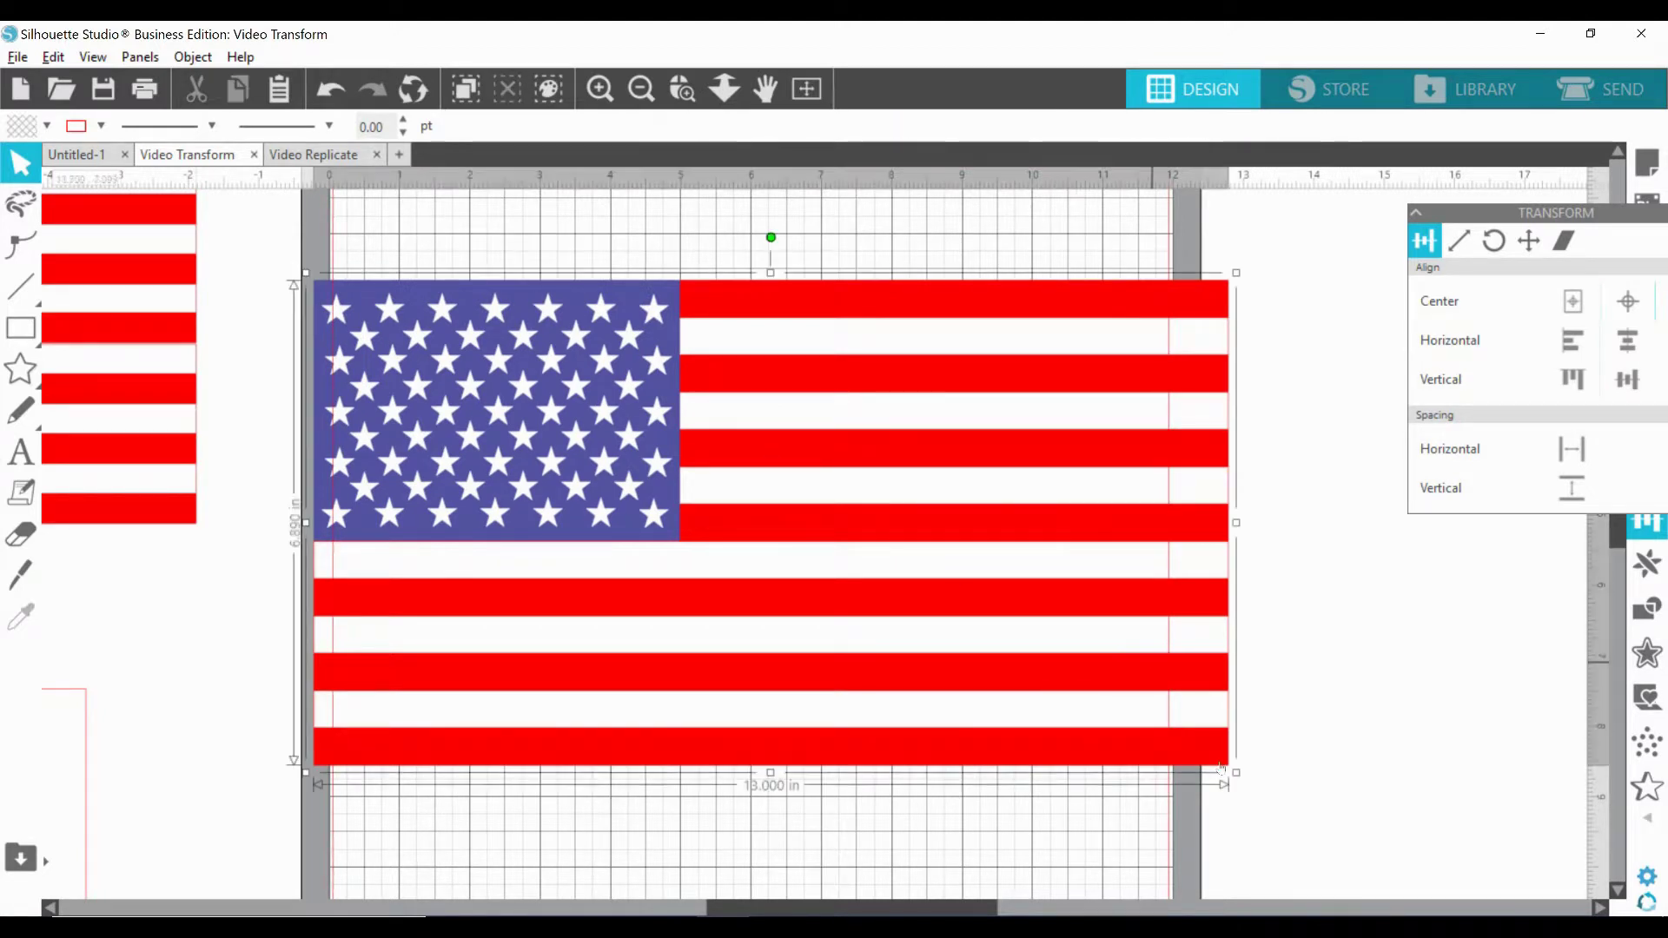
left_click_drag(1234, 773, 906, 643)
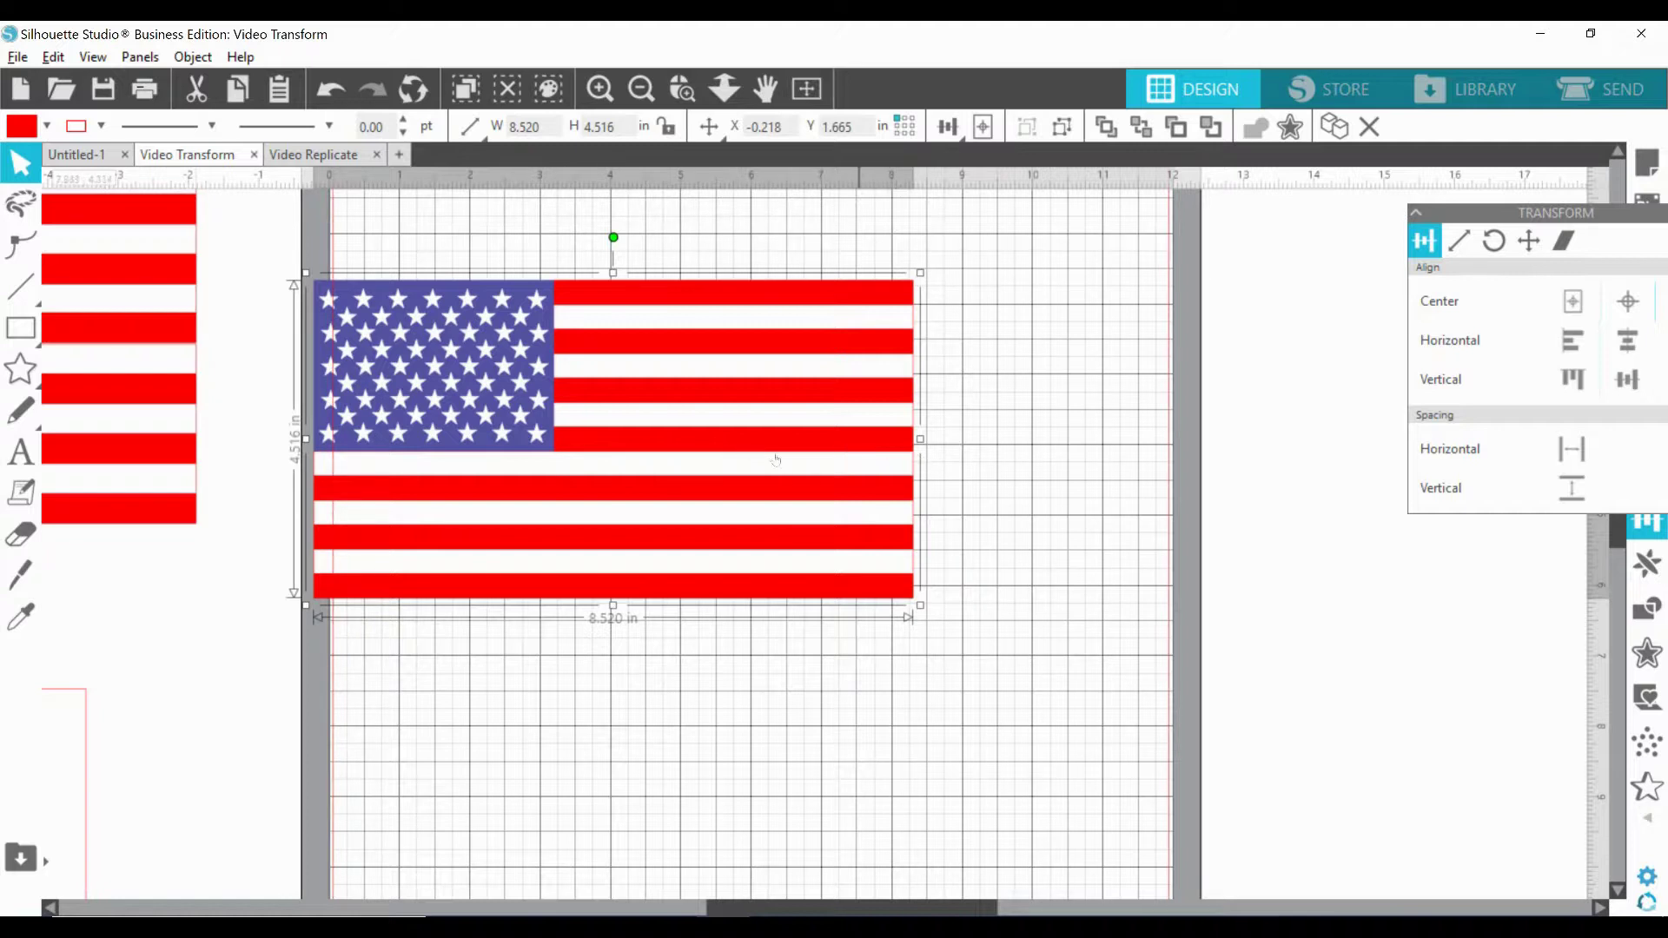
left_click_drag(376, 382, 1296, 398)
mouse_move(785, 906)
left_mouse_down()
mouse_move(741, 904)
mouse_move(785, 904)
left_mouse_up()
left_click_drag(1310, 436, 606, 430)
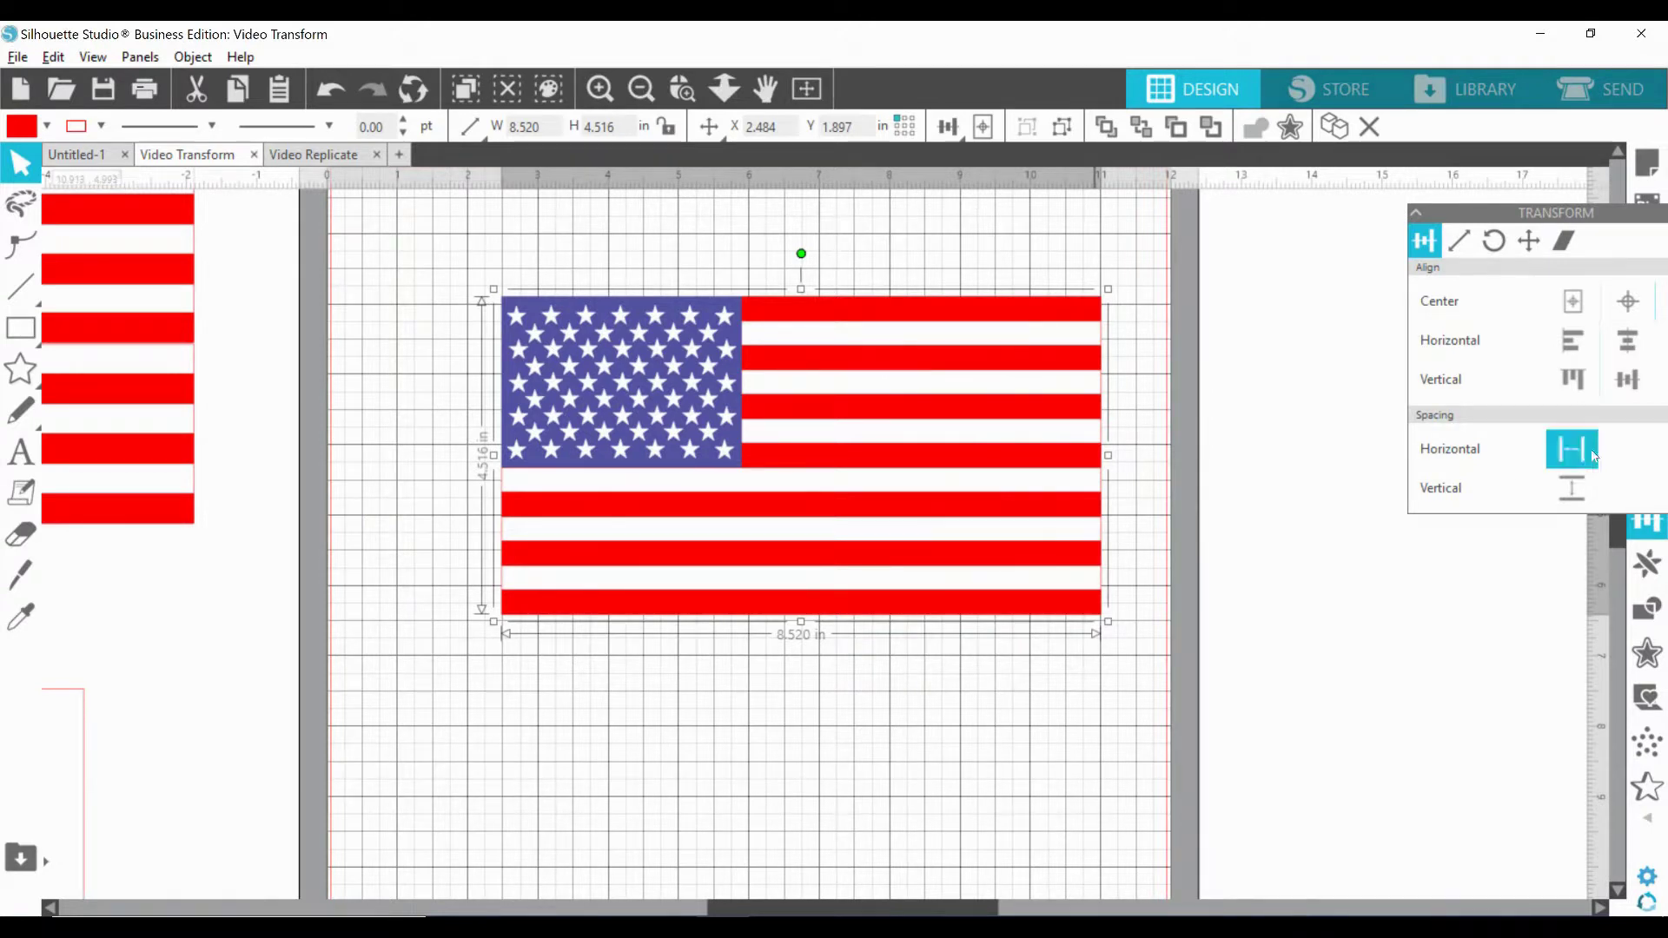
Move the finished flag off the page to the right and bring the diagonal colored squares design onto the page.
left_click_drag(670, 388, 1401, 323)
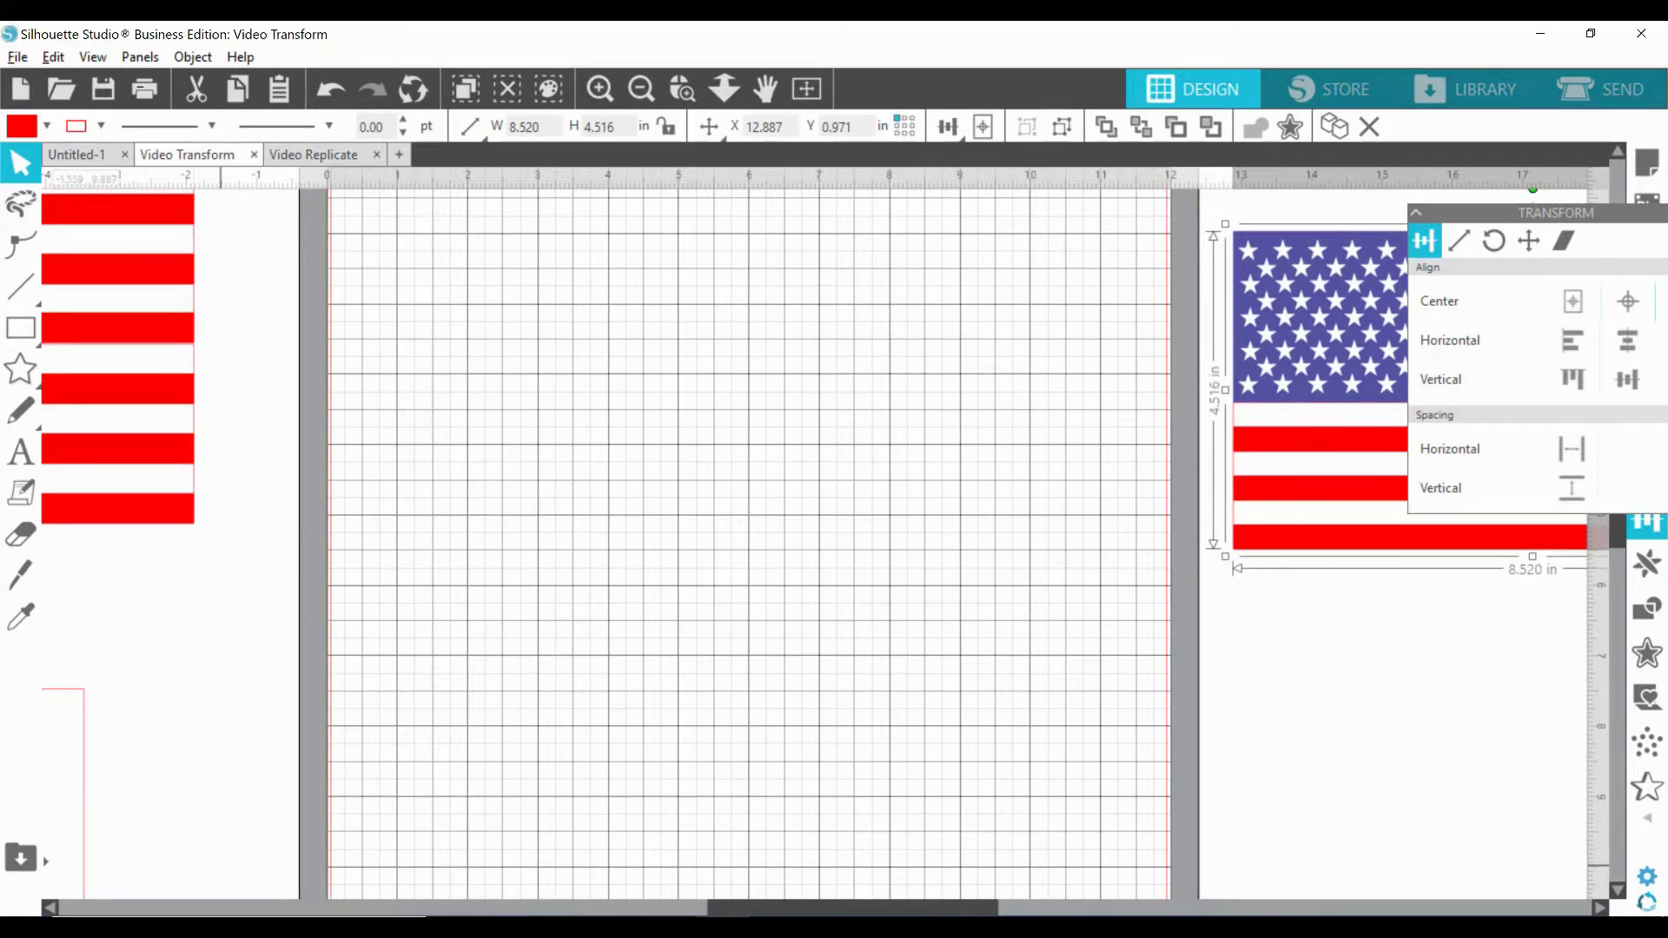
left_click_drag(730, 907, 539, 905)
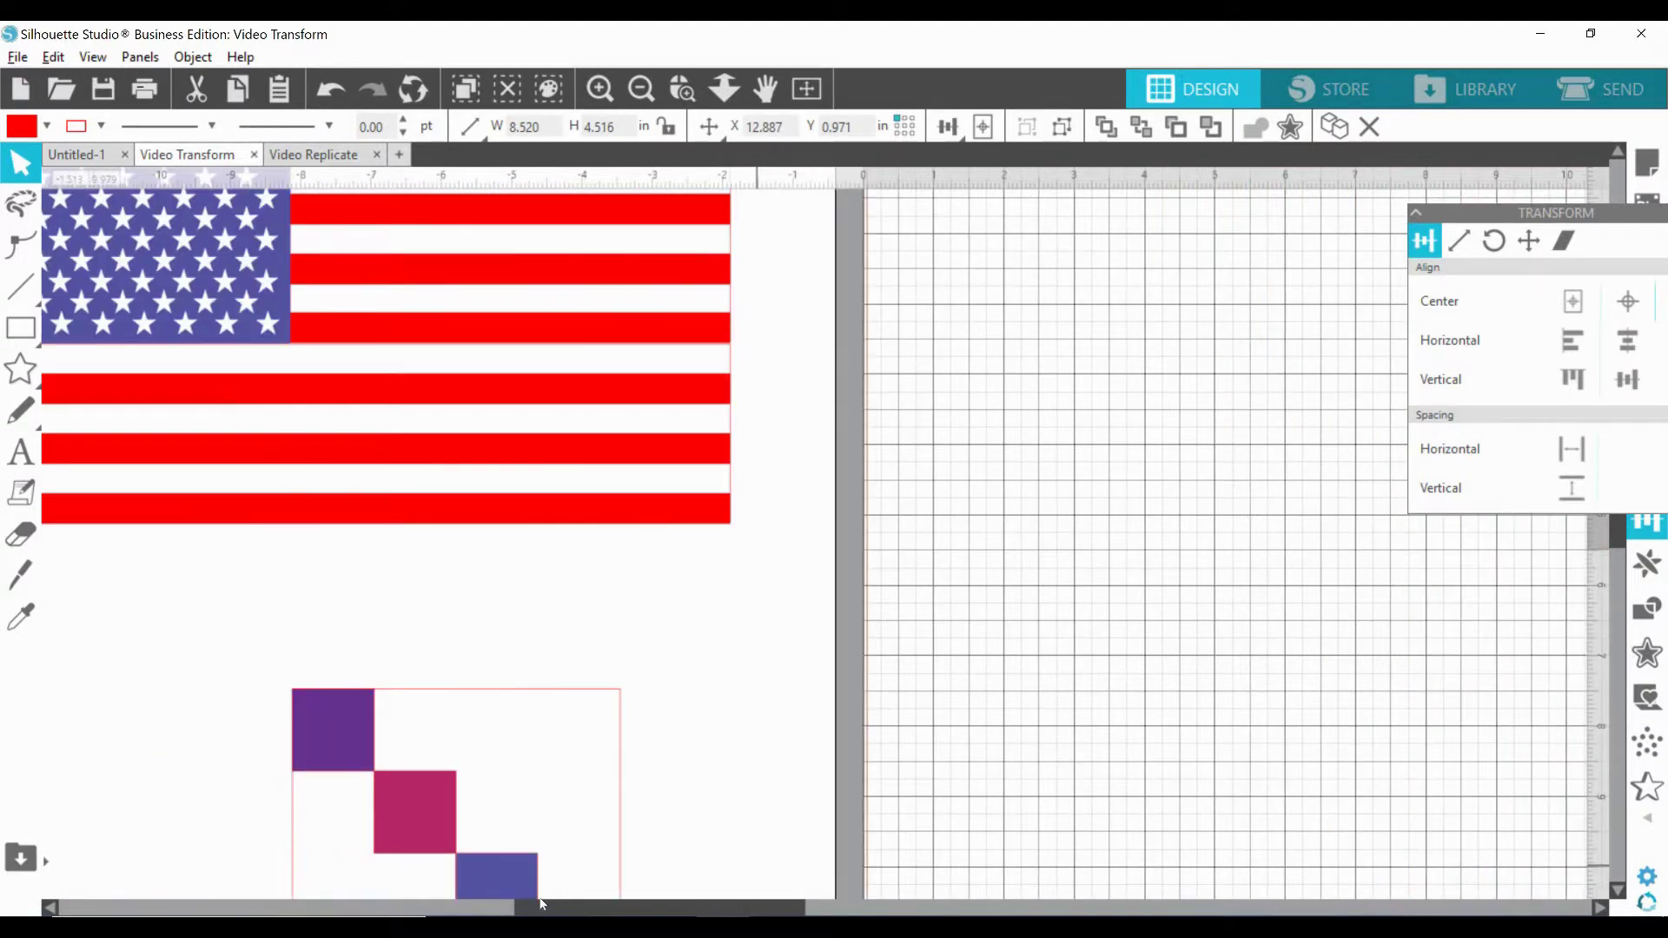
left_click_drag(410, 812, 1069, 562)
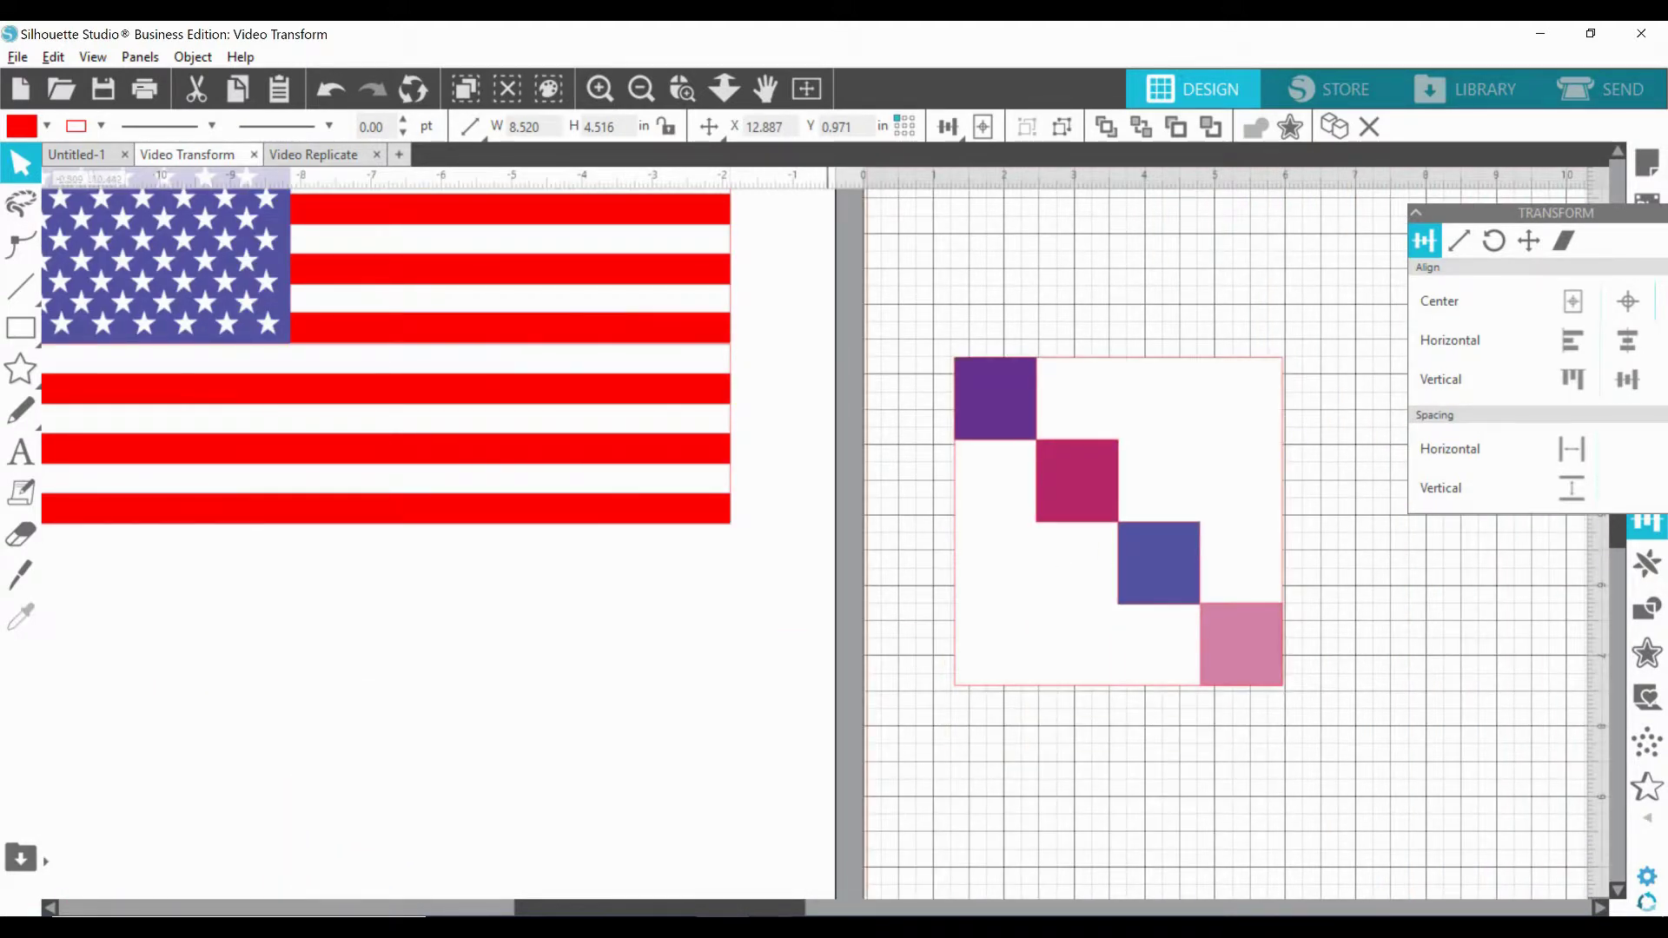
left_click_drag(789, 905, 975, 910)
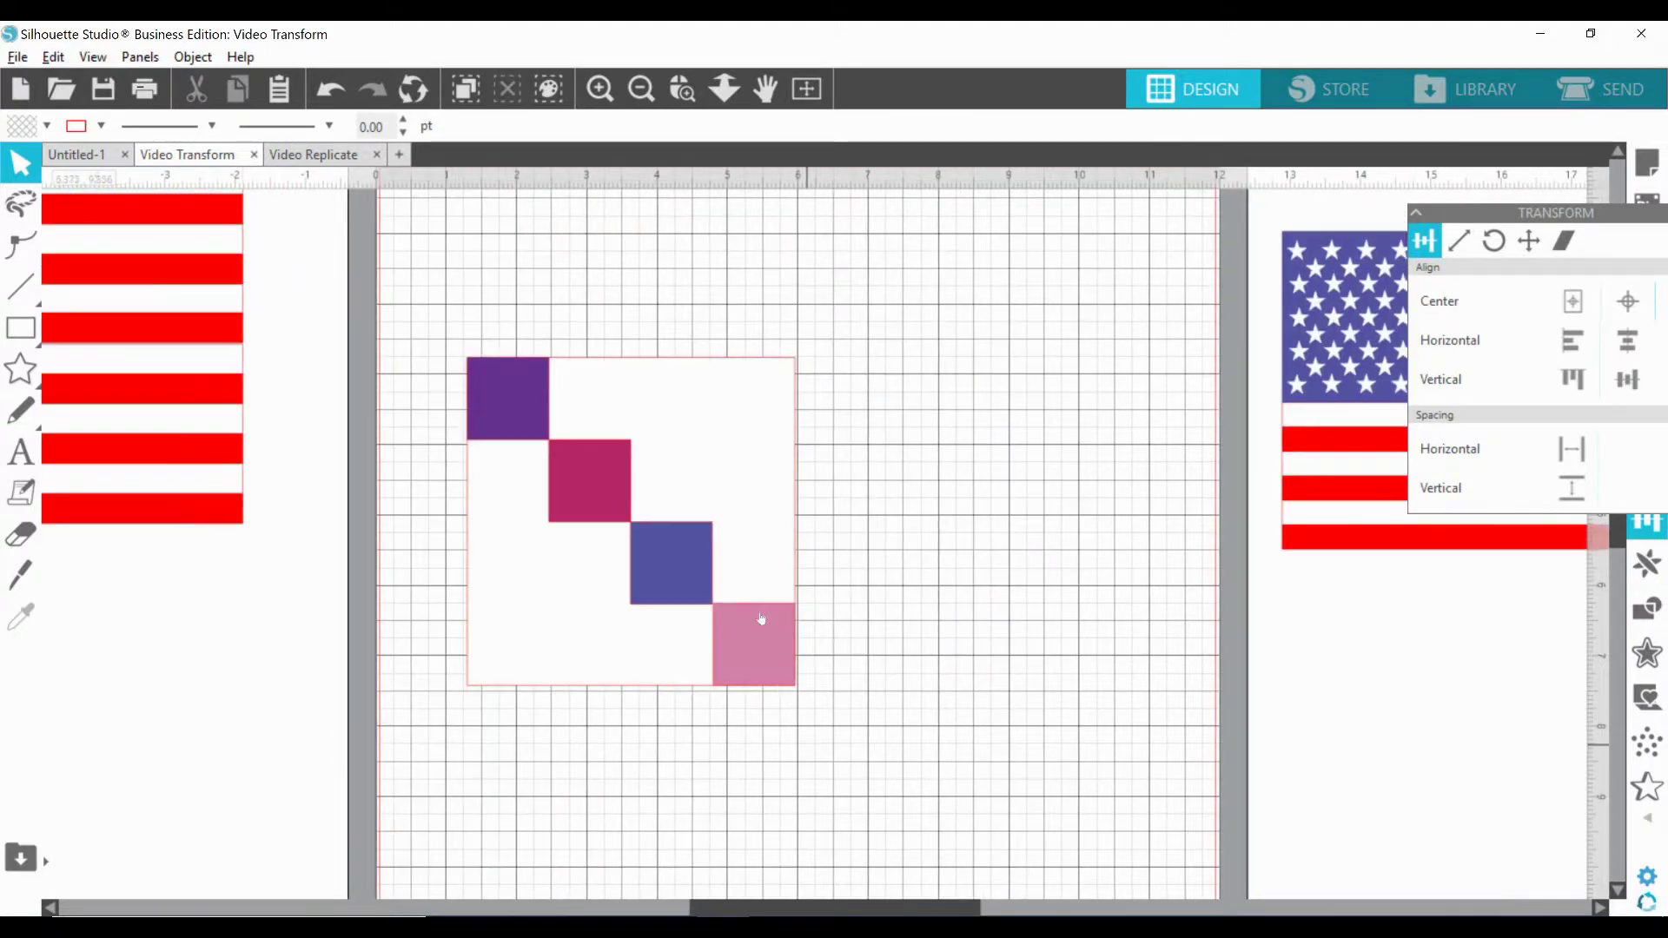
Shift the diagonal colored squares design around within the left half of the page.
left_click_drag(674, 596, 686, 545)
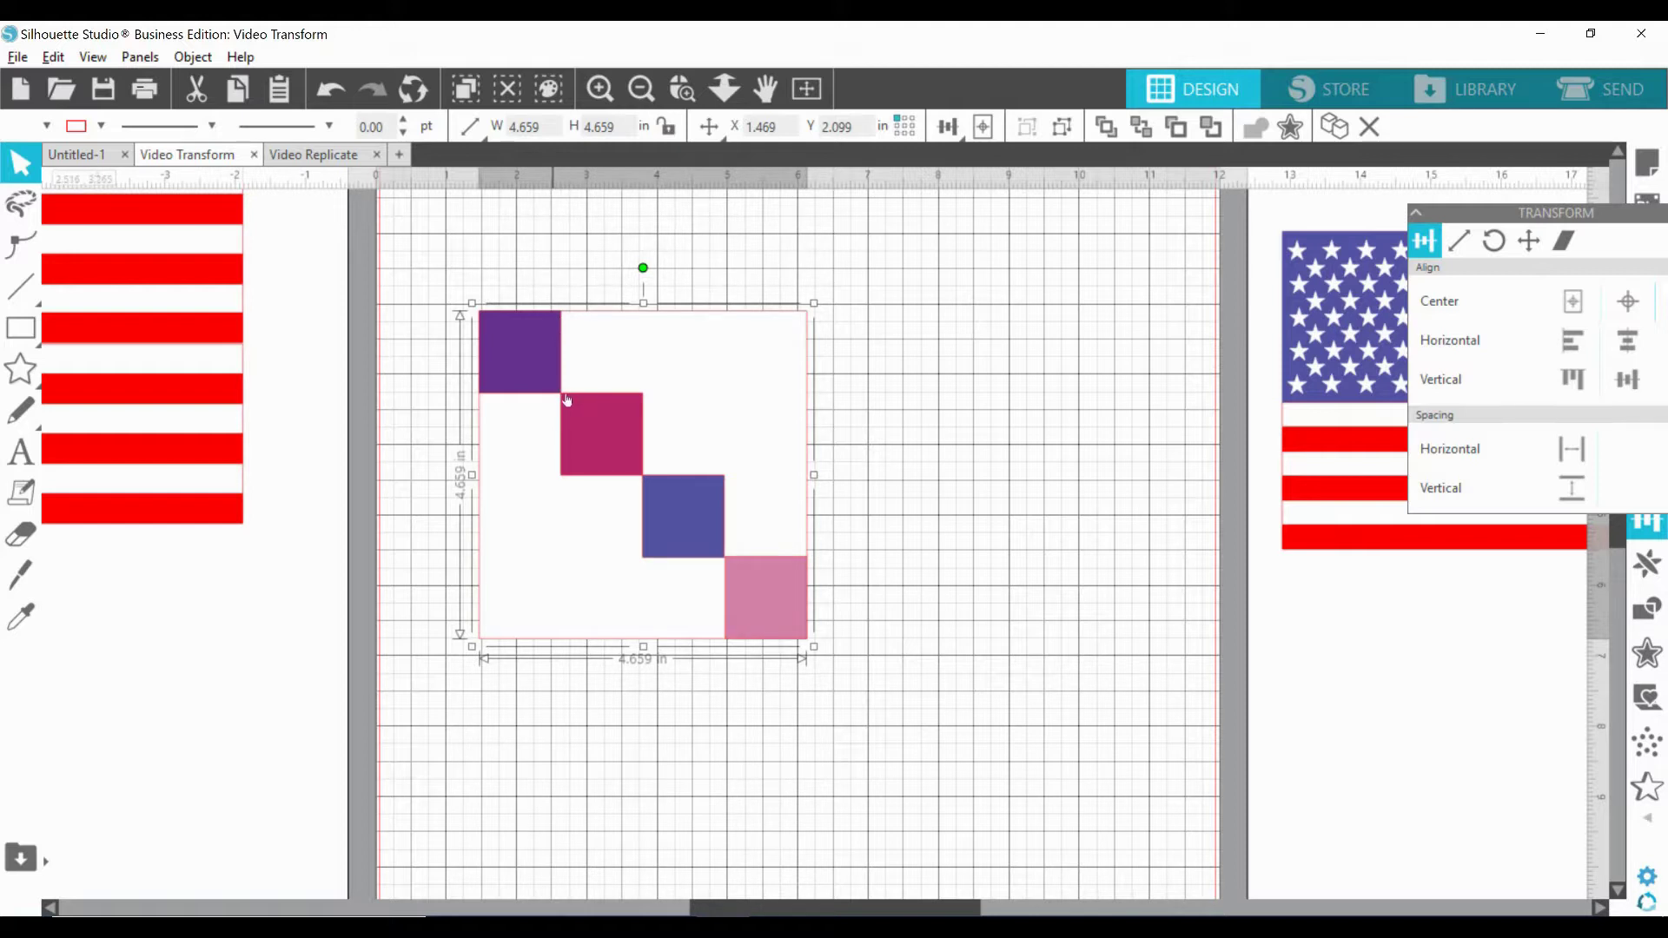
left_click_drag(553, 421, 539, 403)
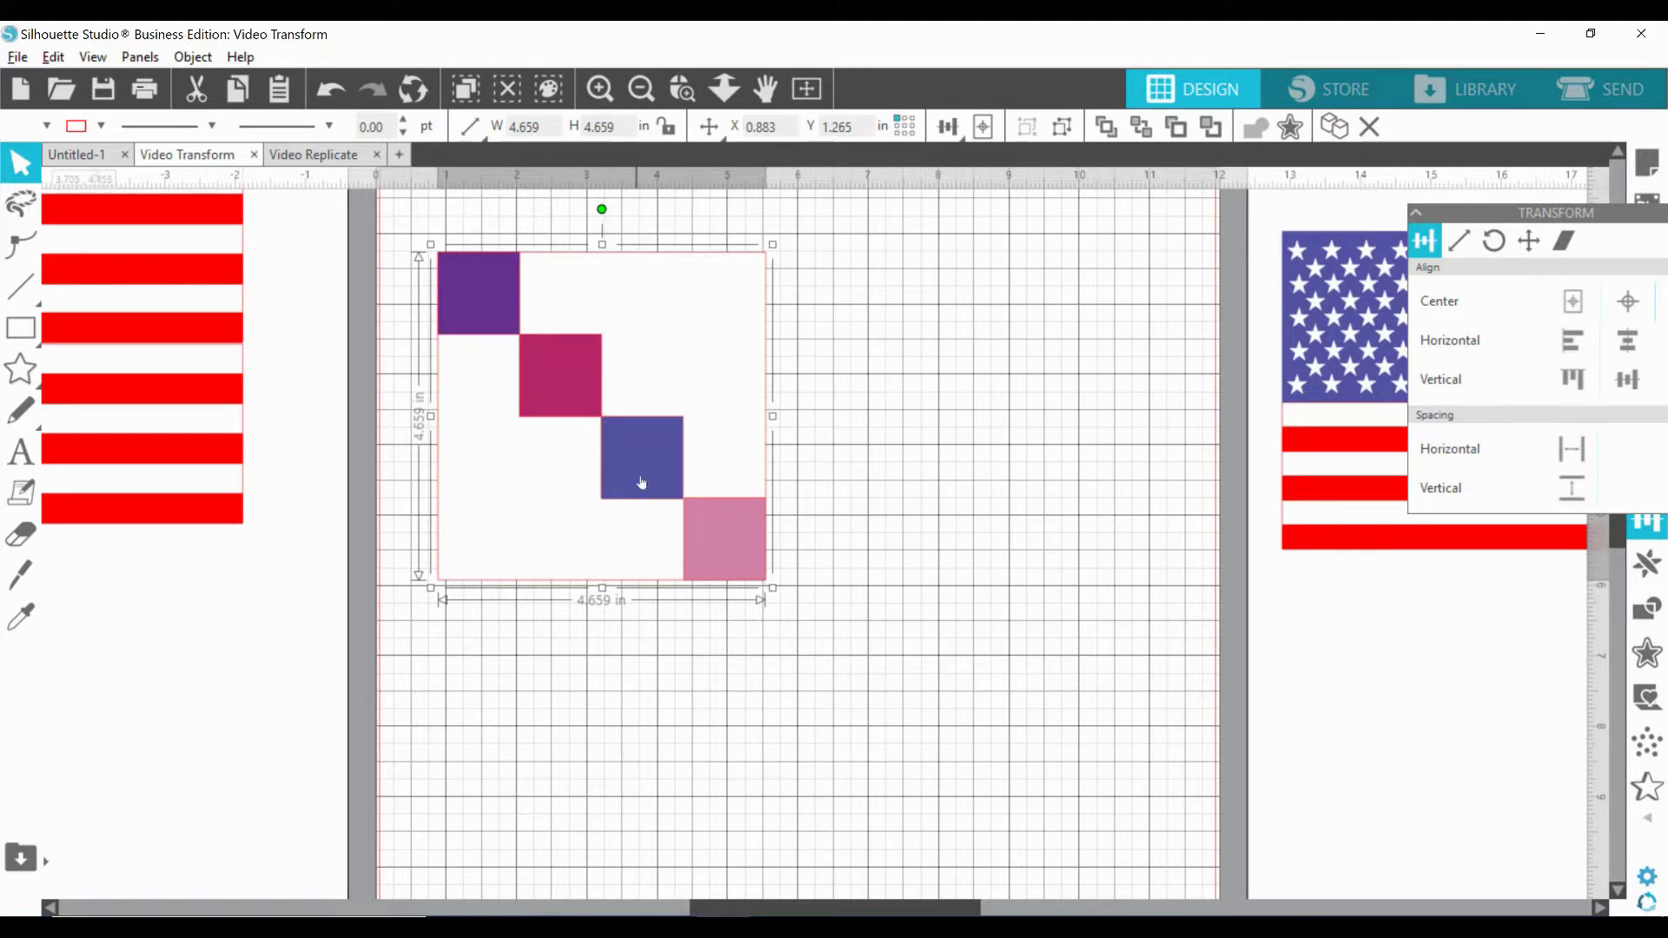
left_click_drag(635, 460, 706, 540)
left_click(428, 481)
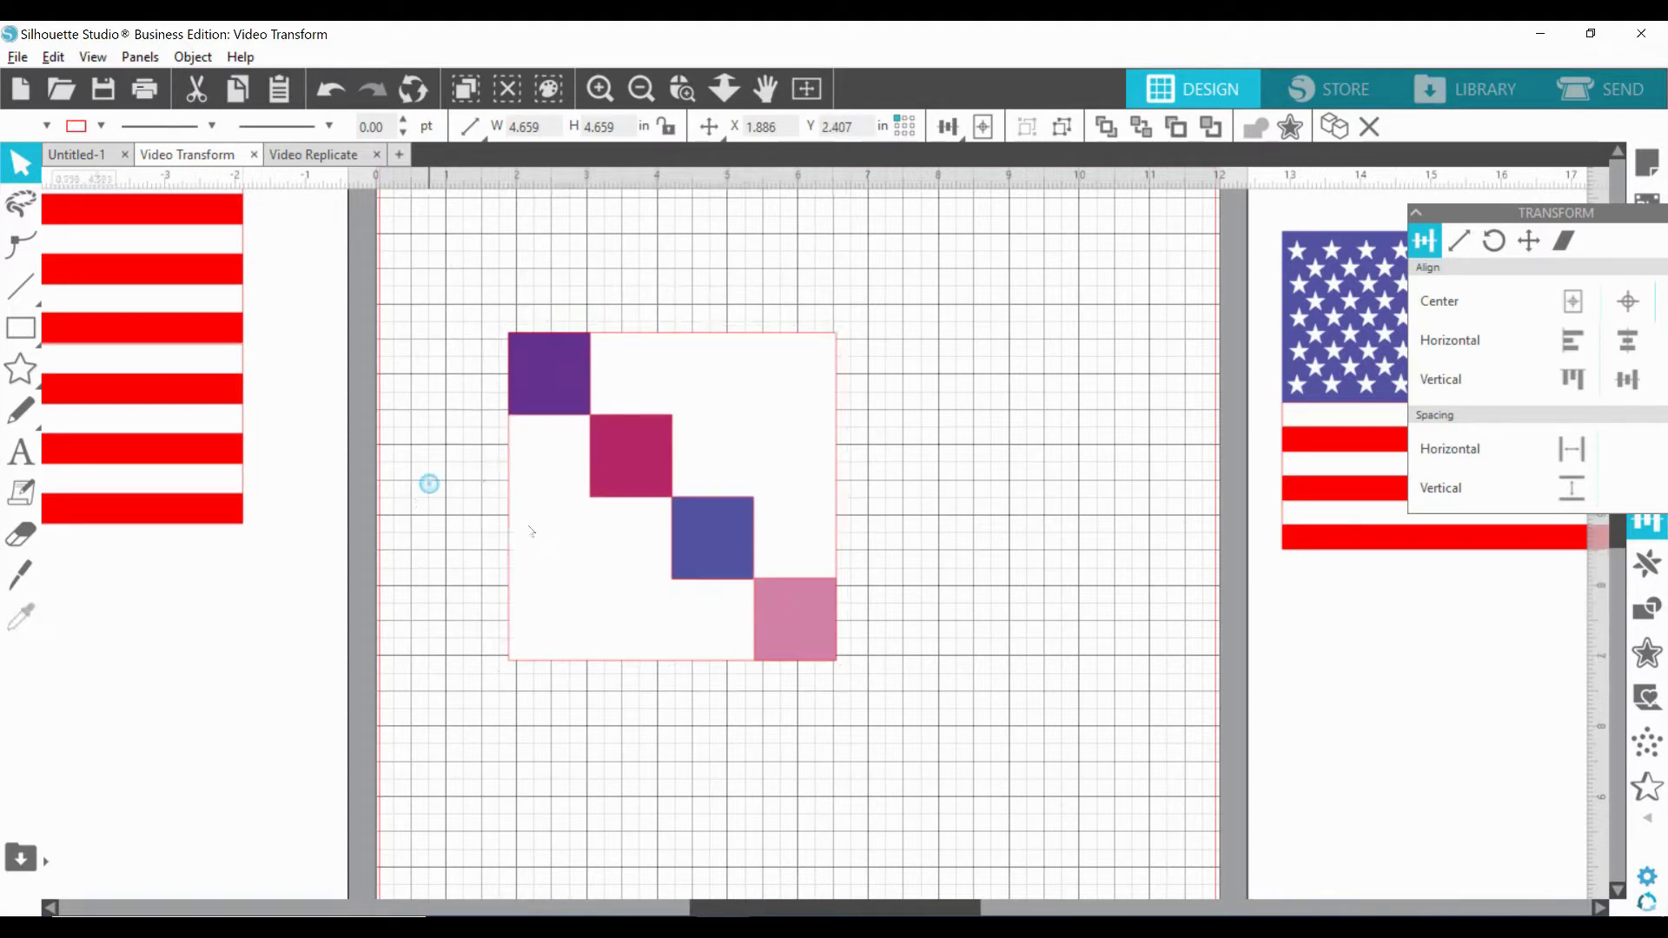
left_click_drag(553, 386, 524, 322)
left_click(603, 487)
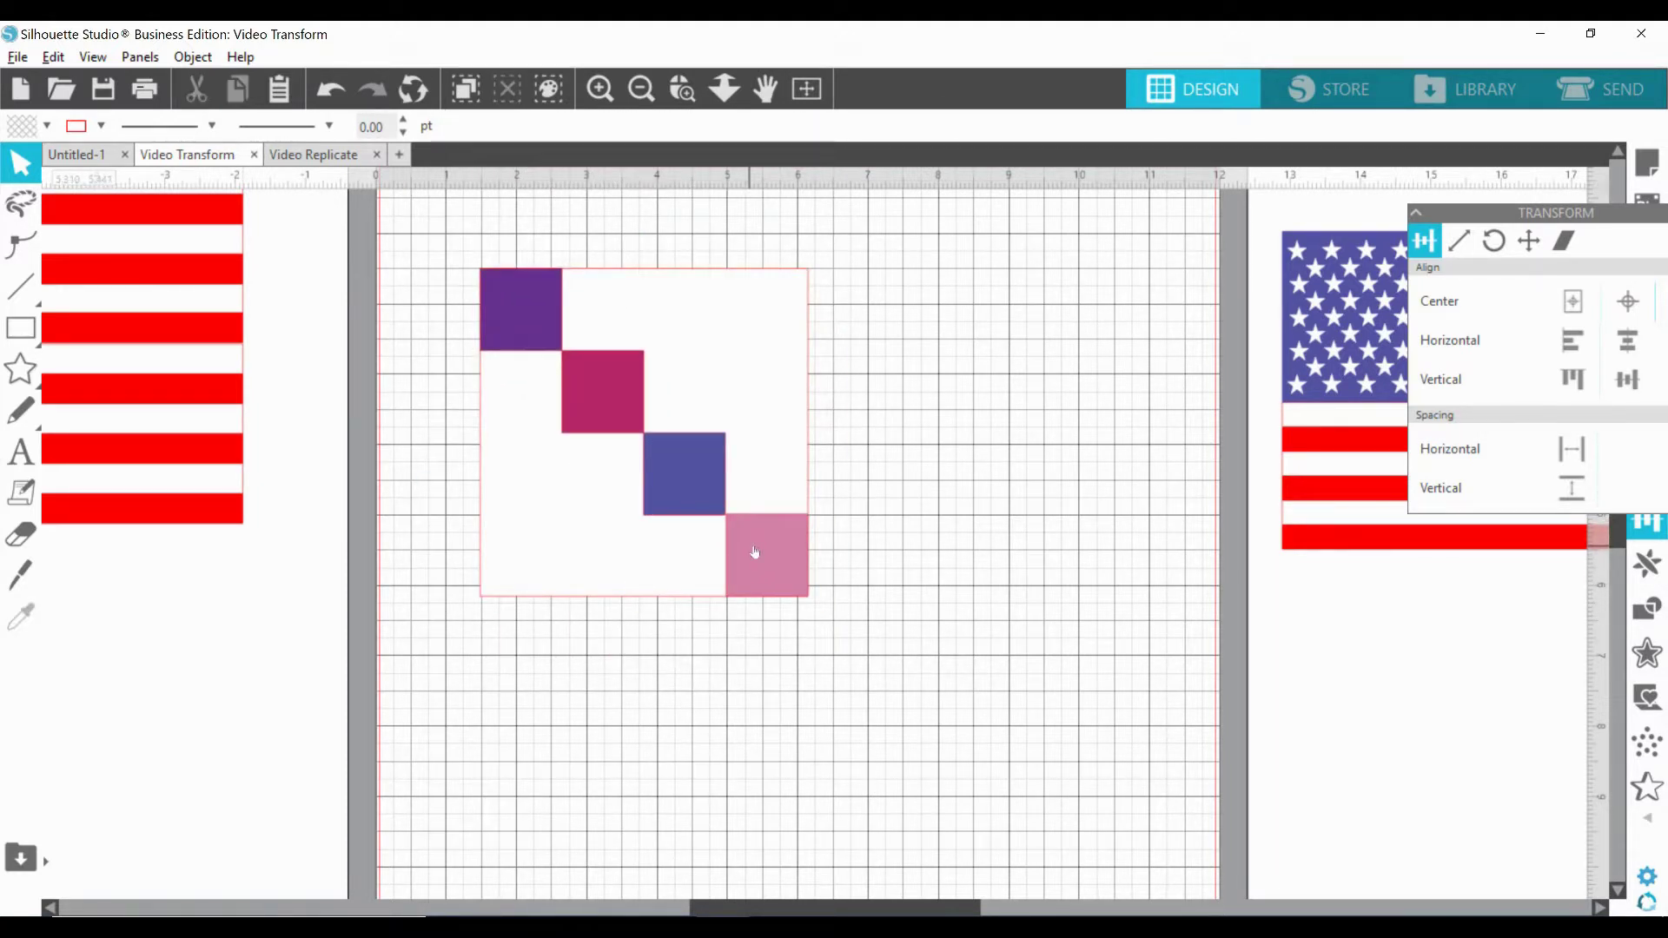
mouse_move(754, 553)
left_mouse_down()
mouse_move(732, 522)
mouse_move(759, 581)
left_mouse_up()
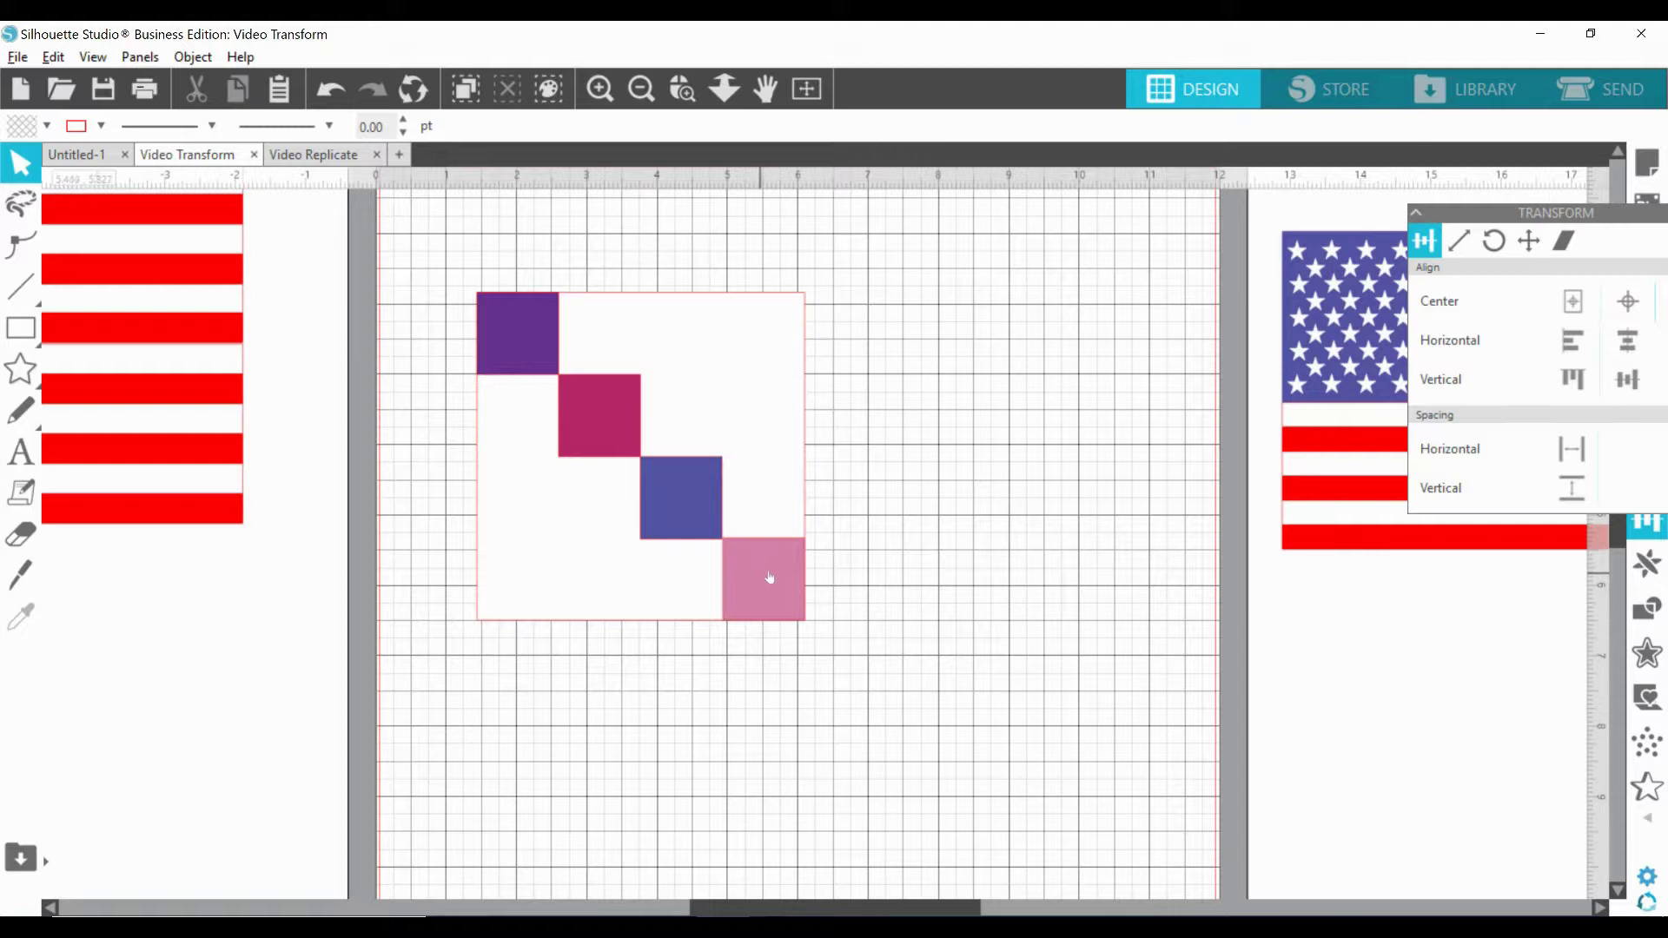
left_click_drag(683, 489, 675, 514)
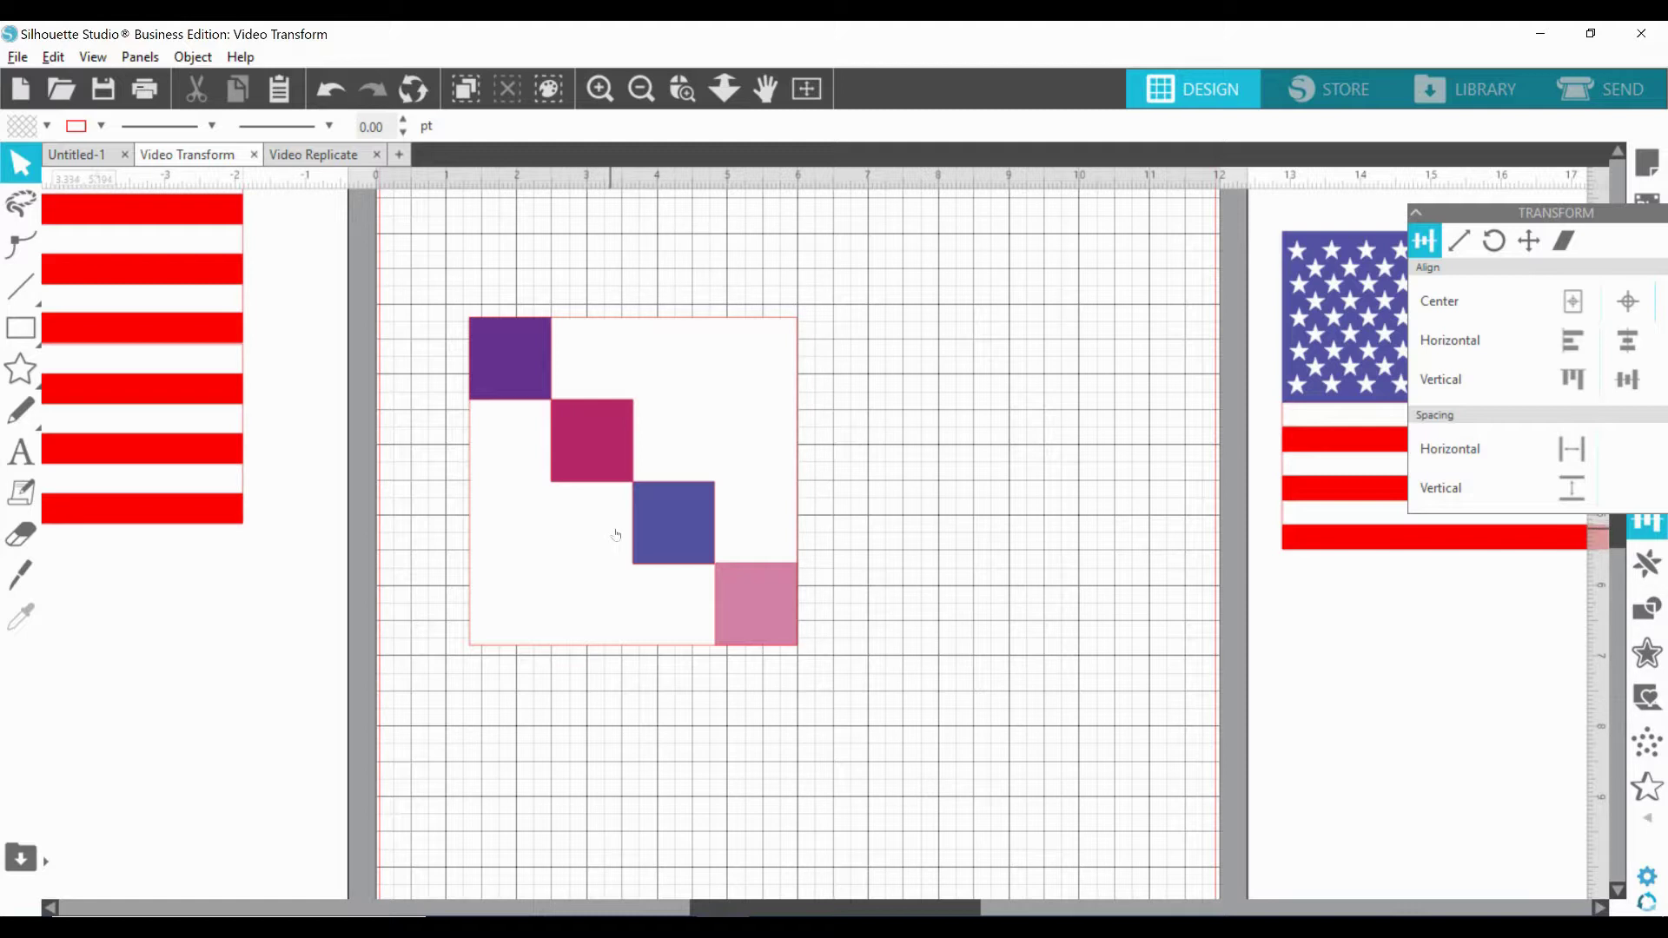
mouse_move(562, 458)
left_mouse_down()
mouse_move(506, 461)
mouse_move(565, 468)
left_mouse_up()
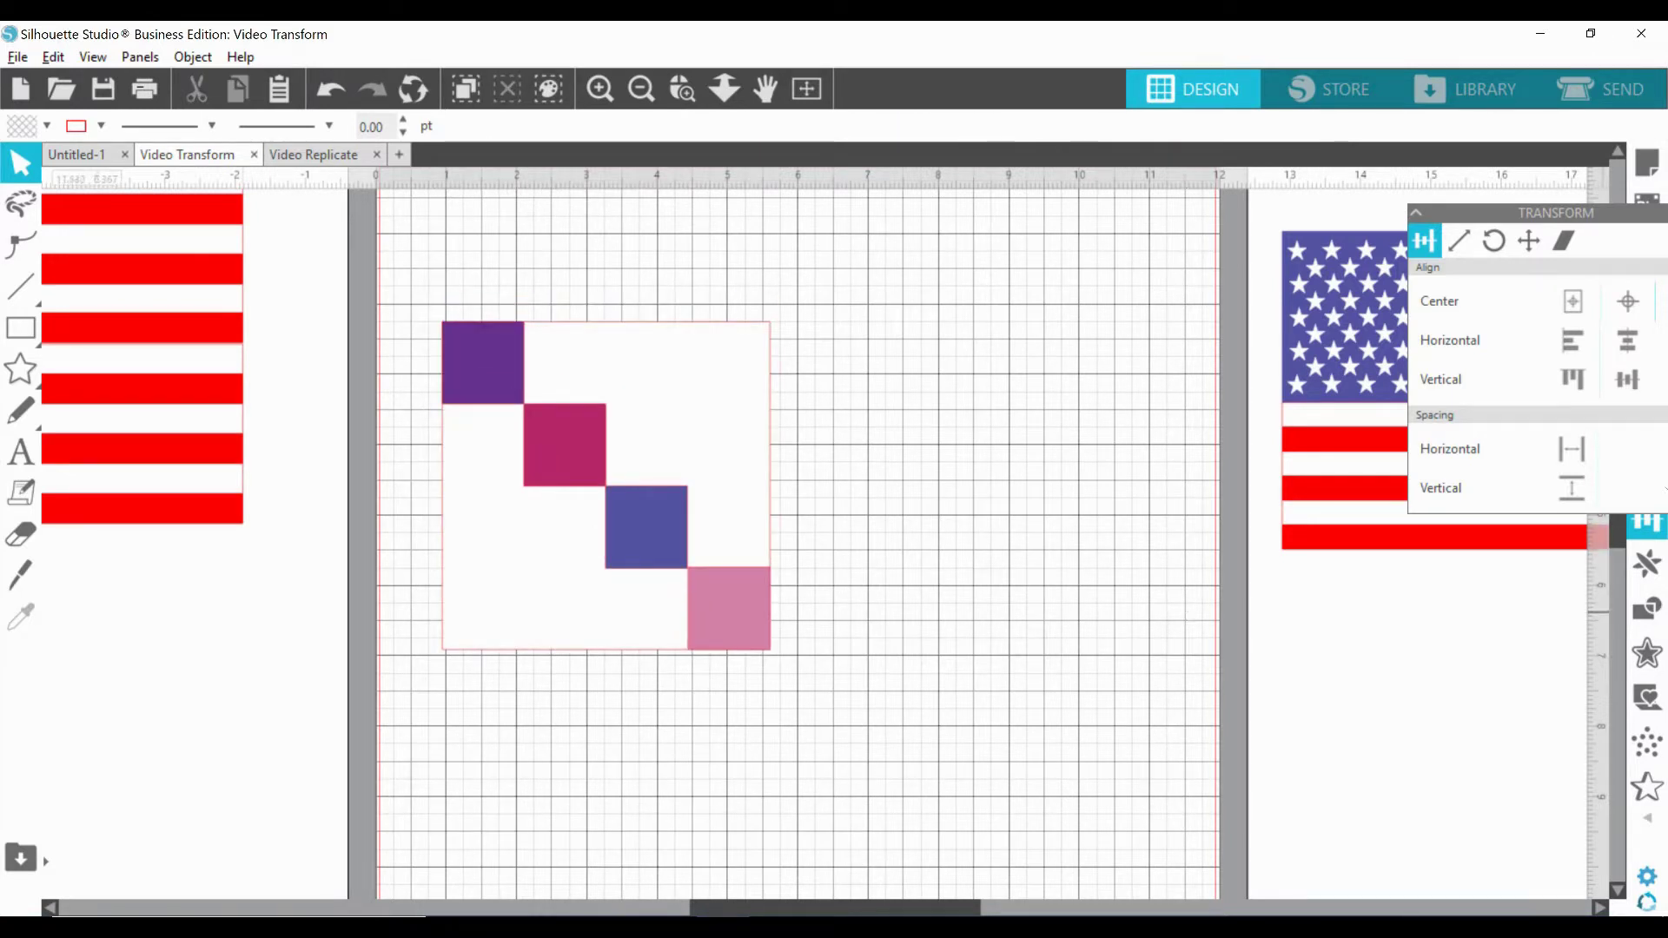
left_click(1571, 487)
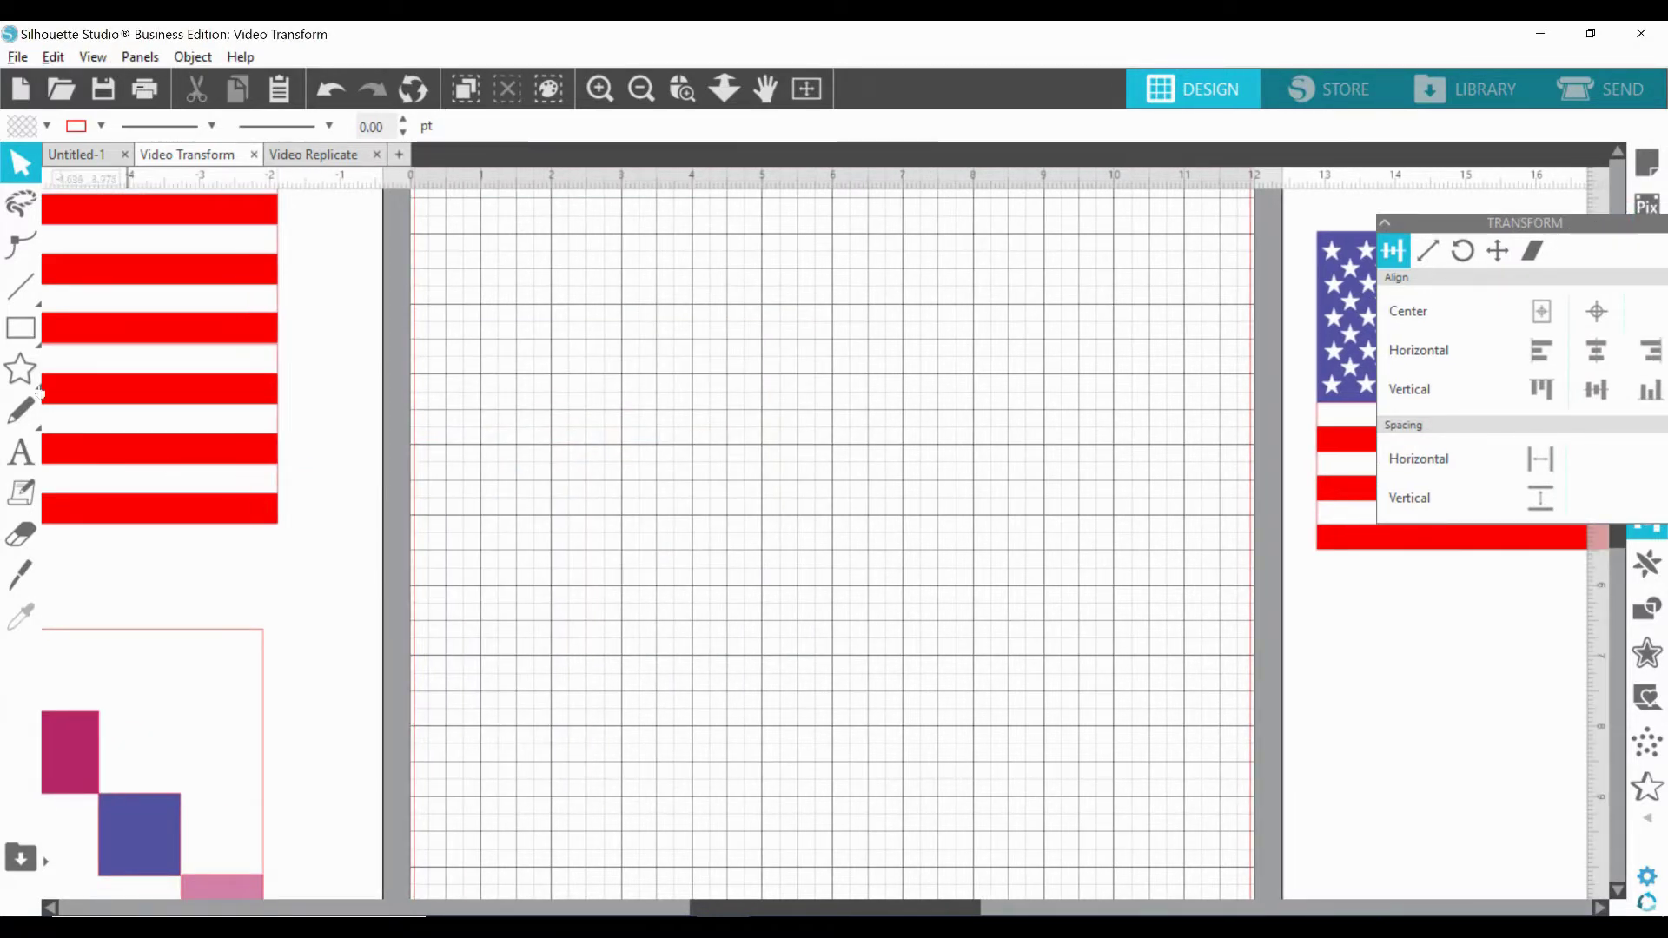
Draw a square about 1.09 in wide and high left of the page's center.
left_click(48, 338)
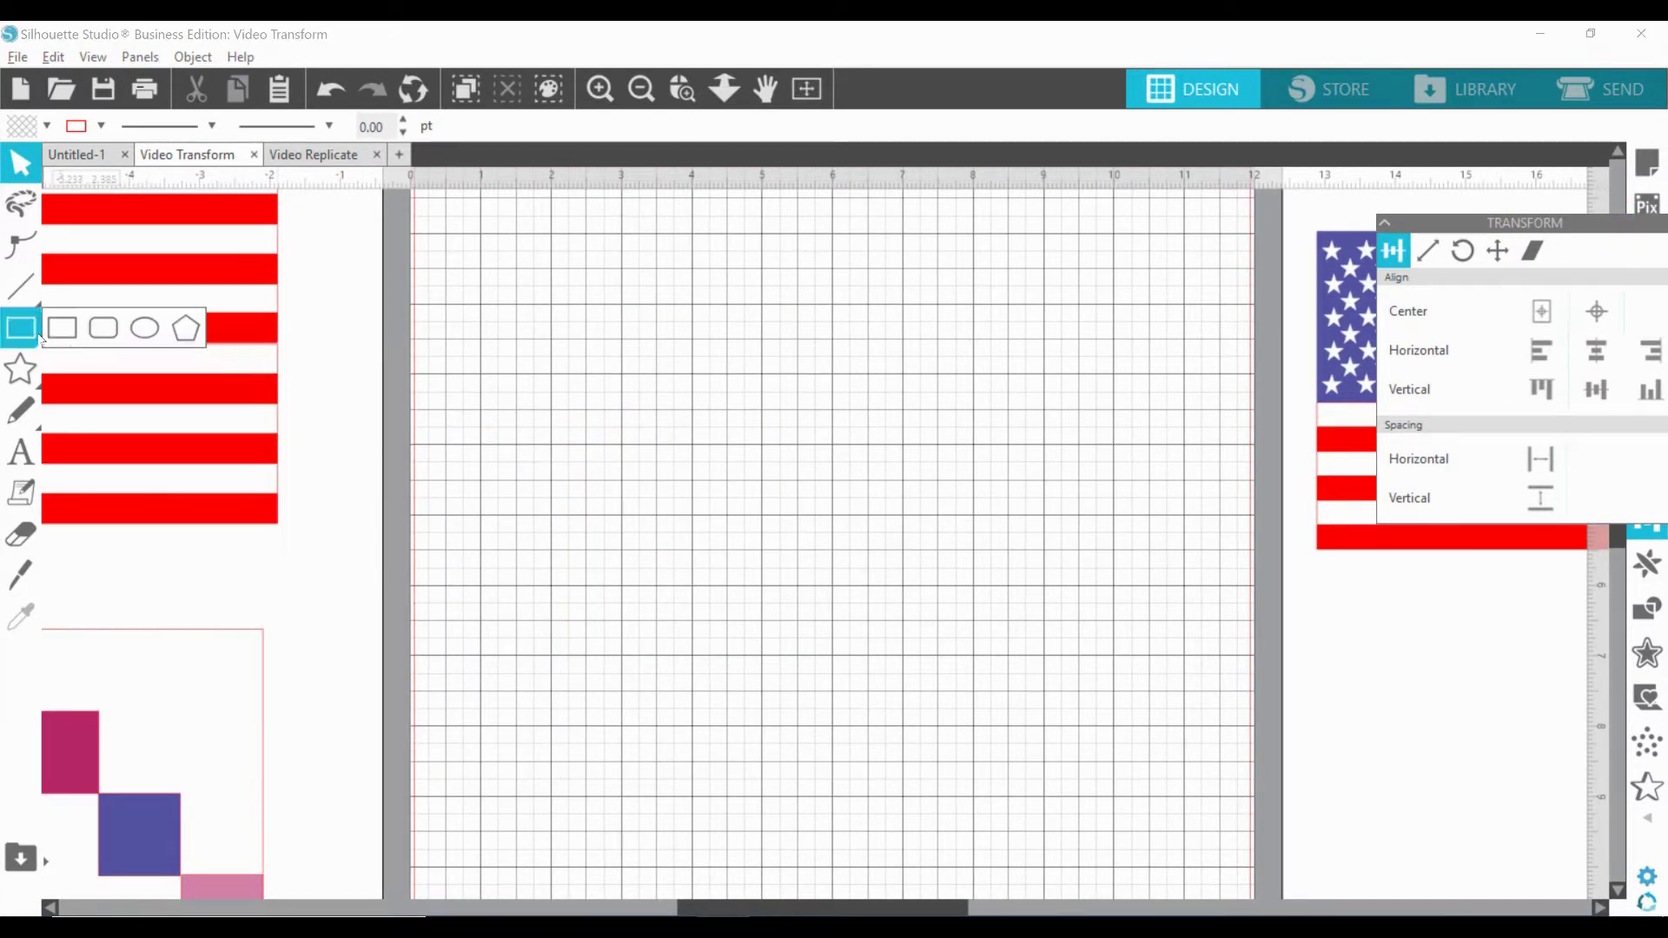
left_click(60, 328)
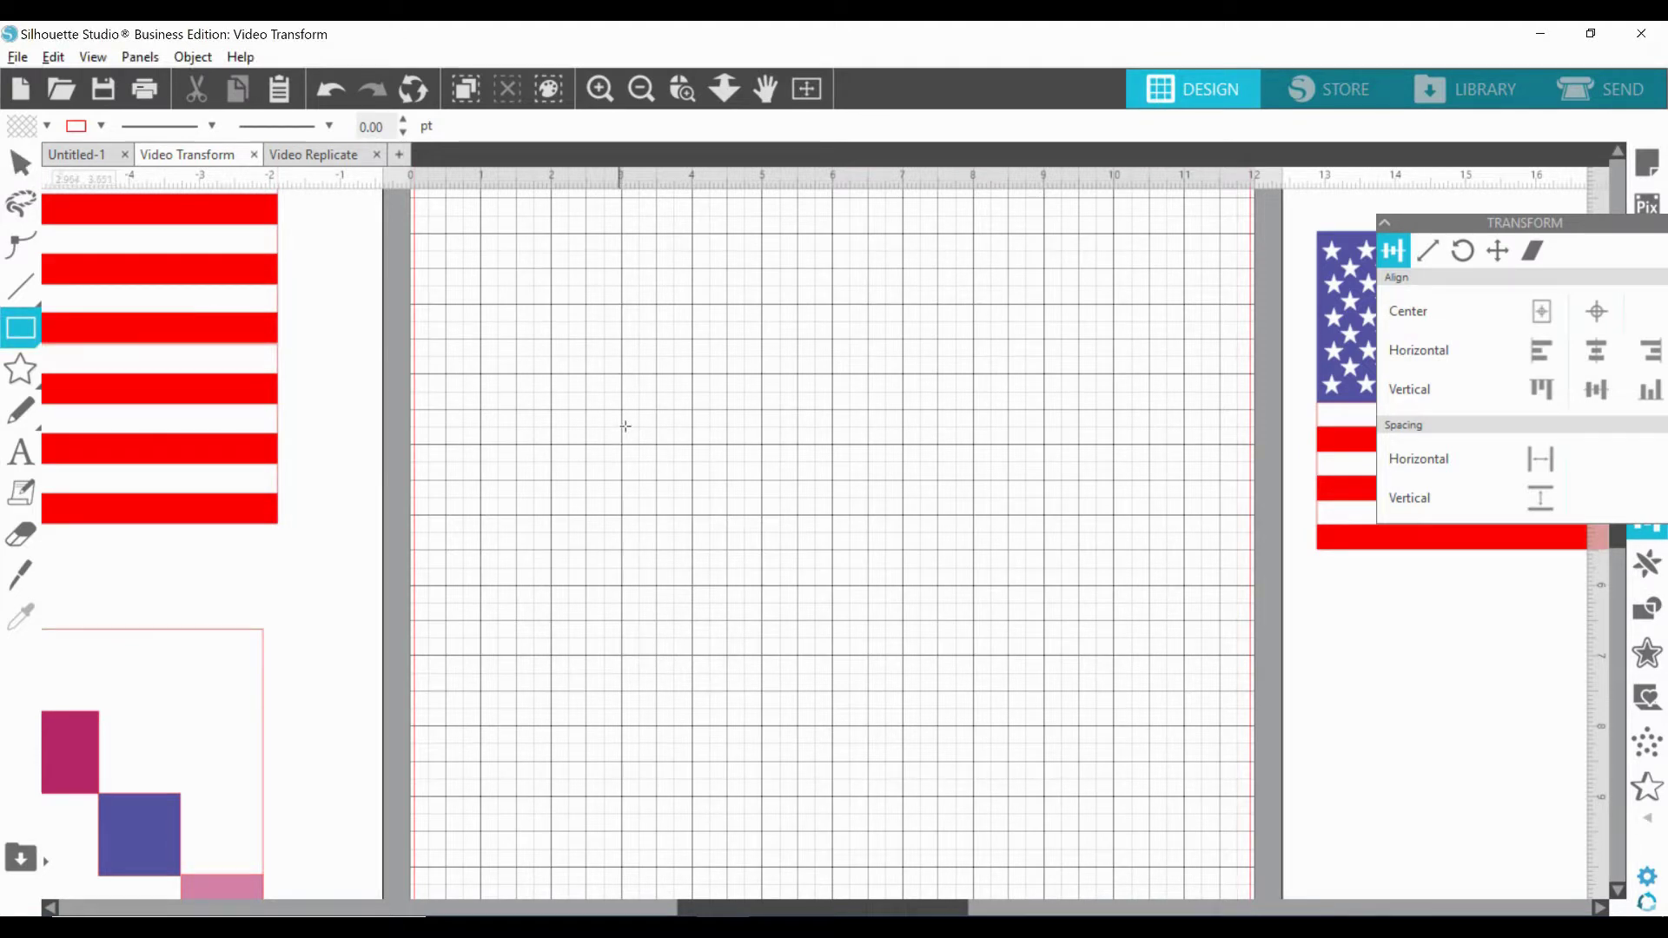
left_click_drag(620, 421, 695, 497)
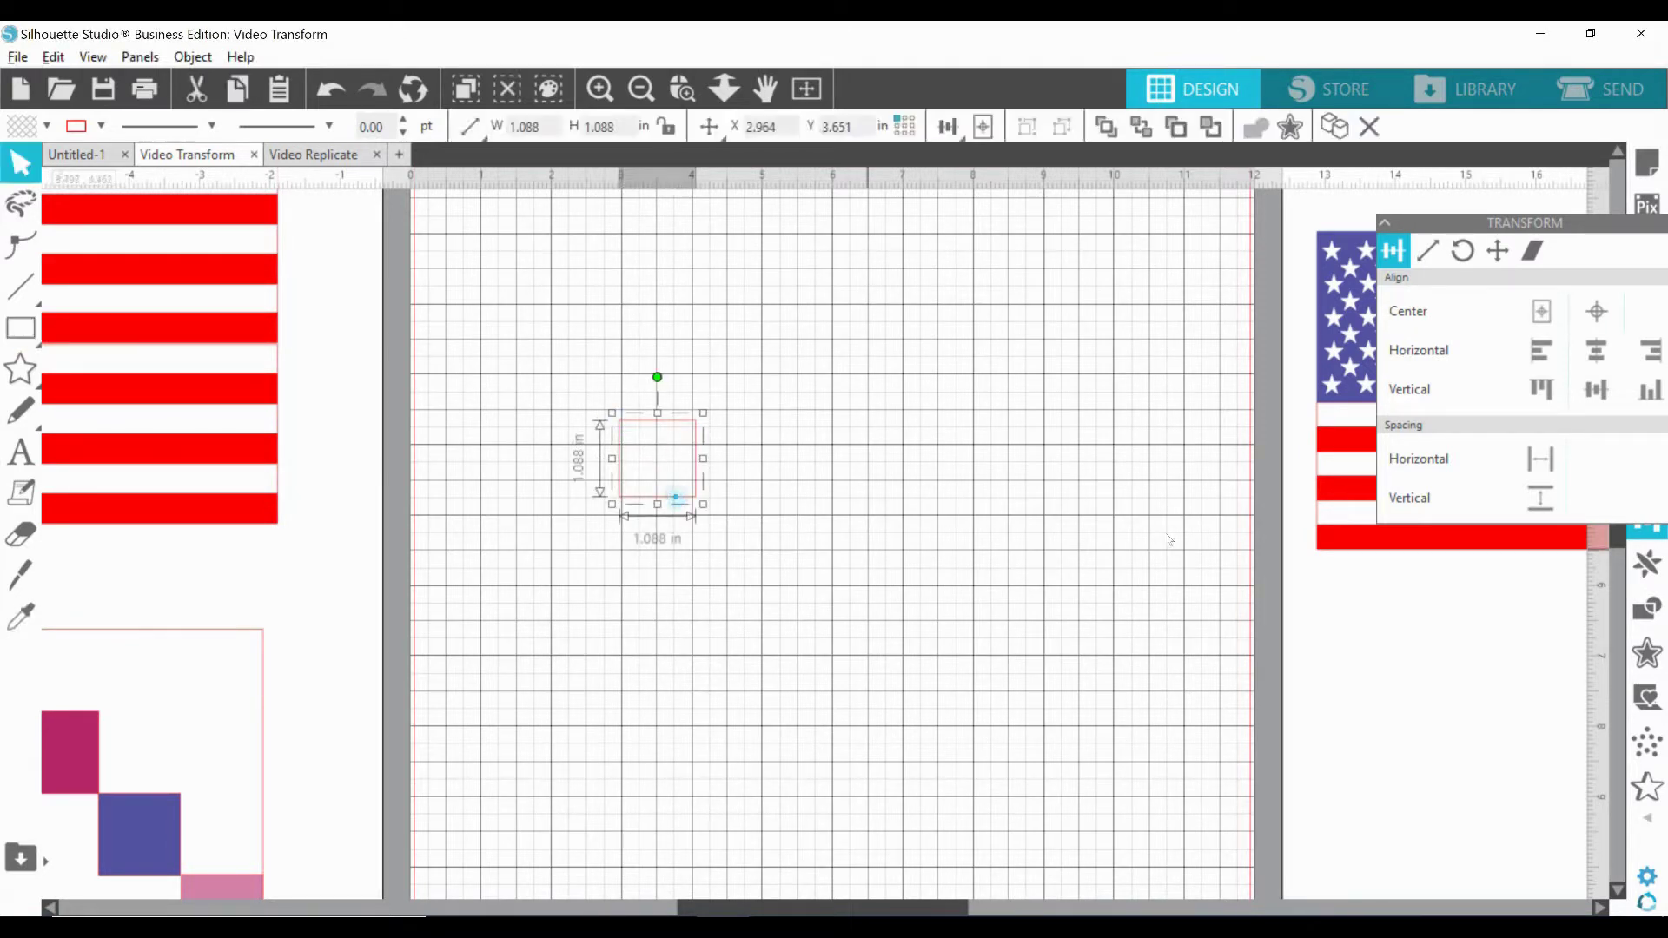
Resize the square to 1.25 in wide and 1.25 in high, and lock its aspect ratio.
left_click(1615, 227)
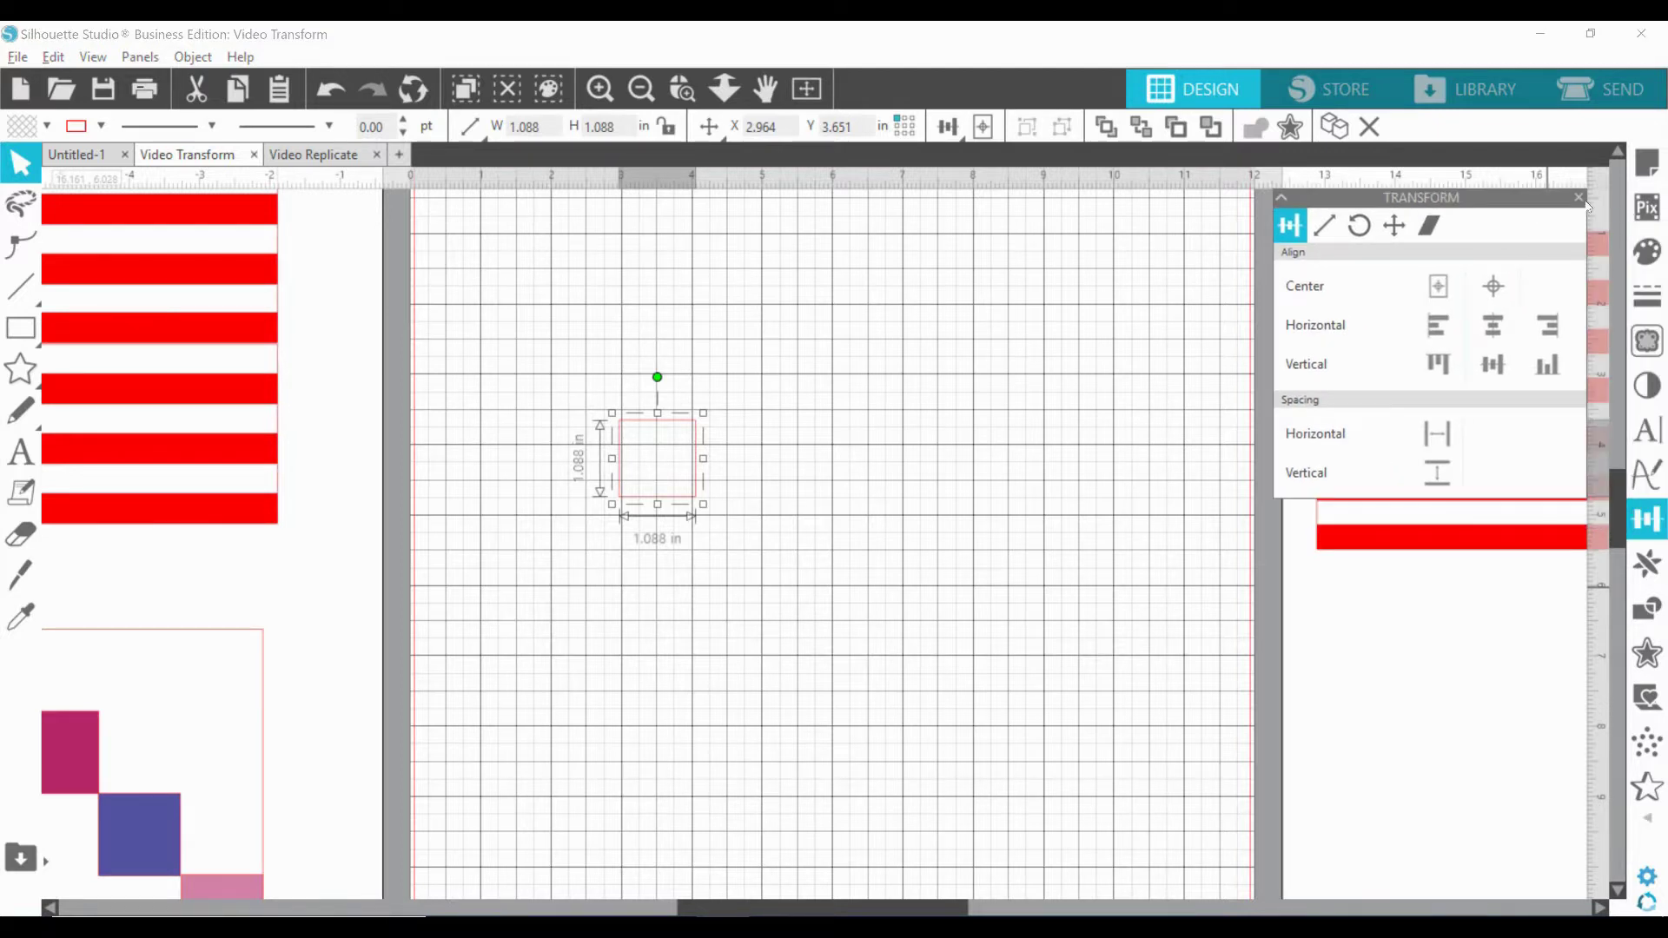
left_click(1579, 198)
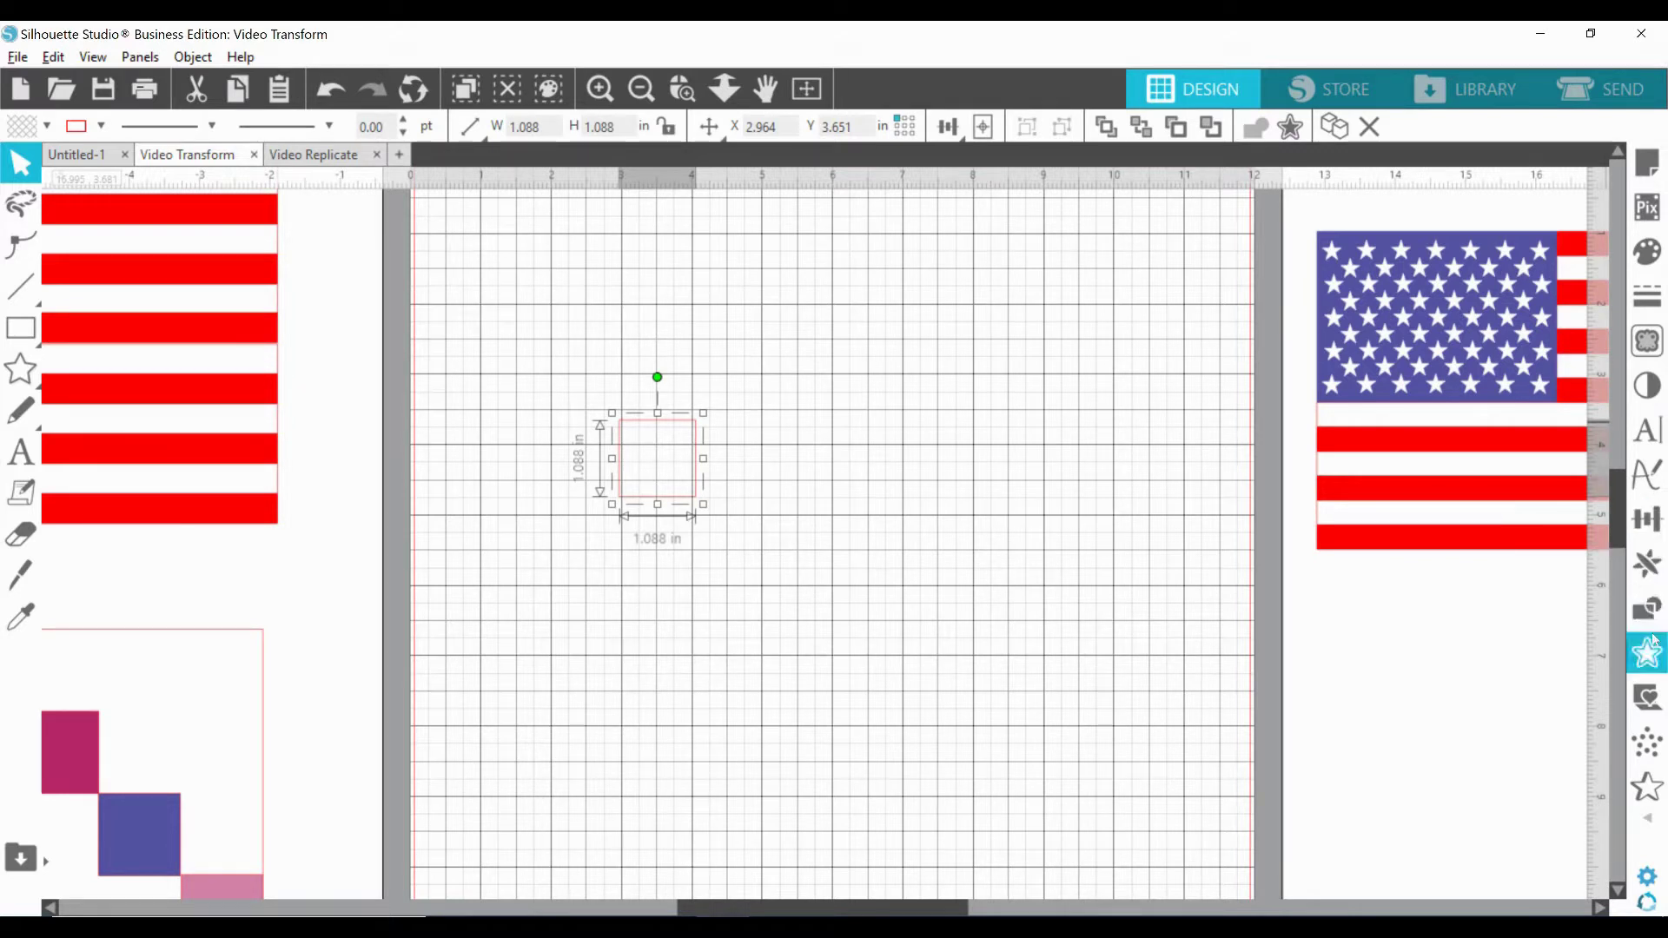
left_click(1649, 564)
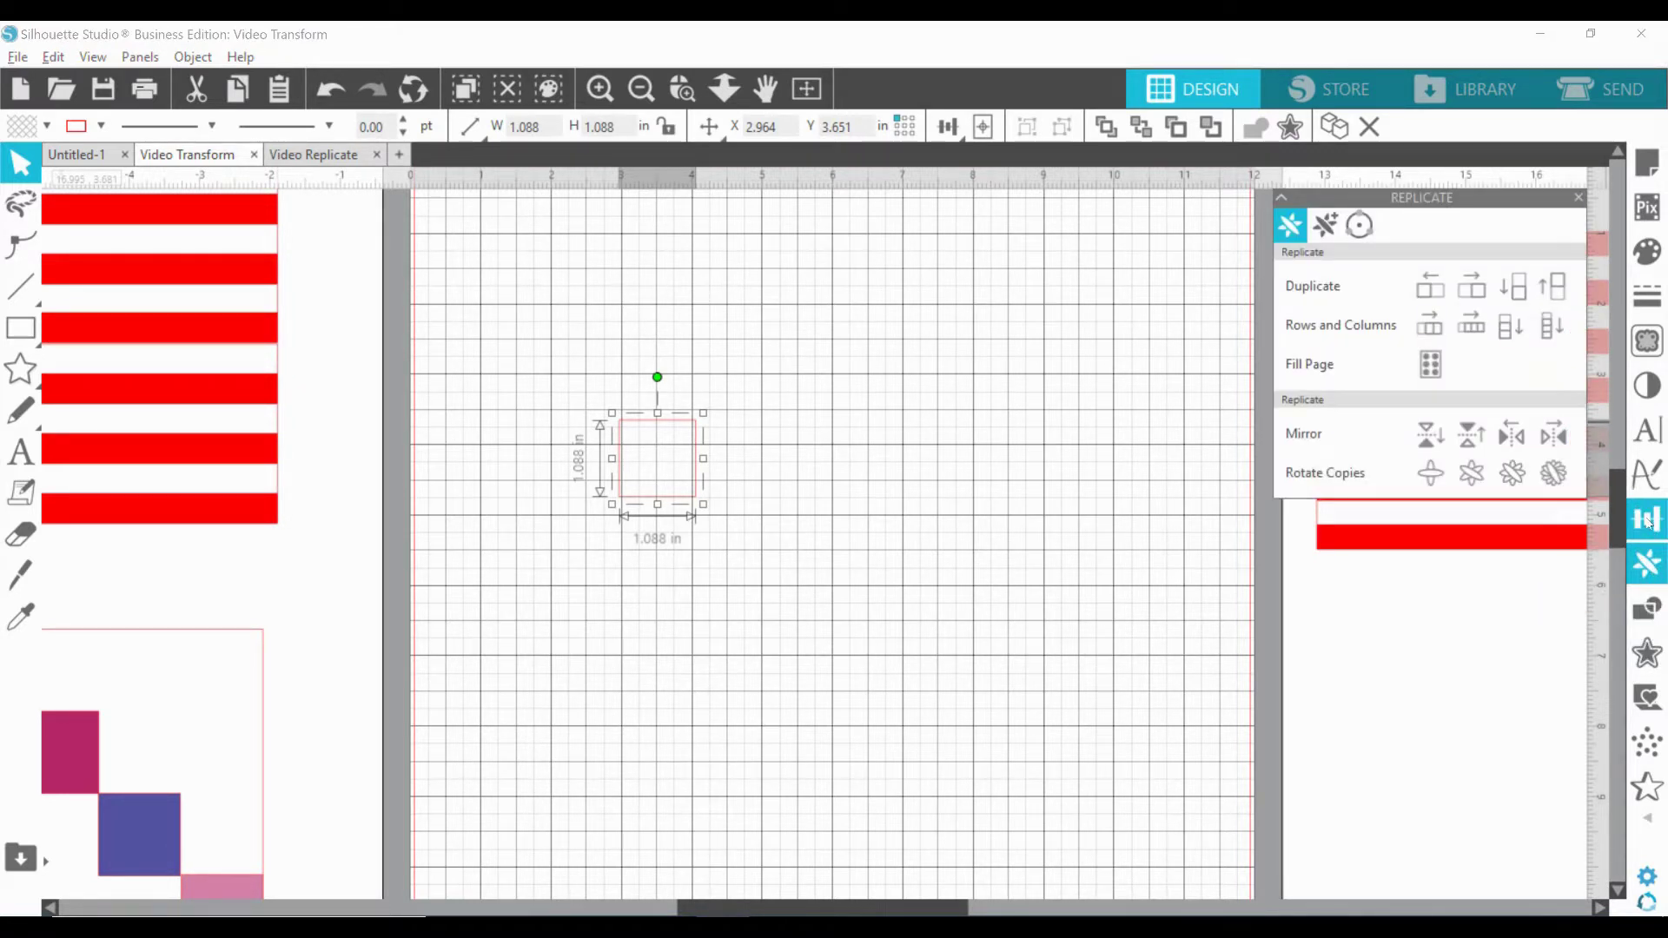
left_click(1649, 520)
left_click(1324, 226)
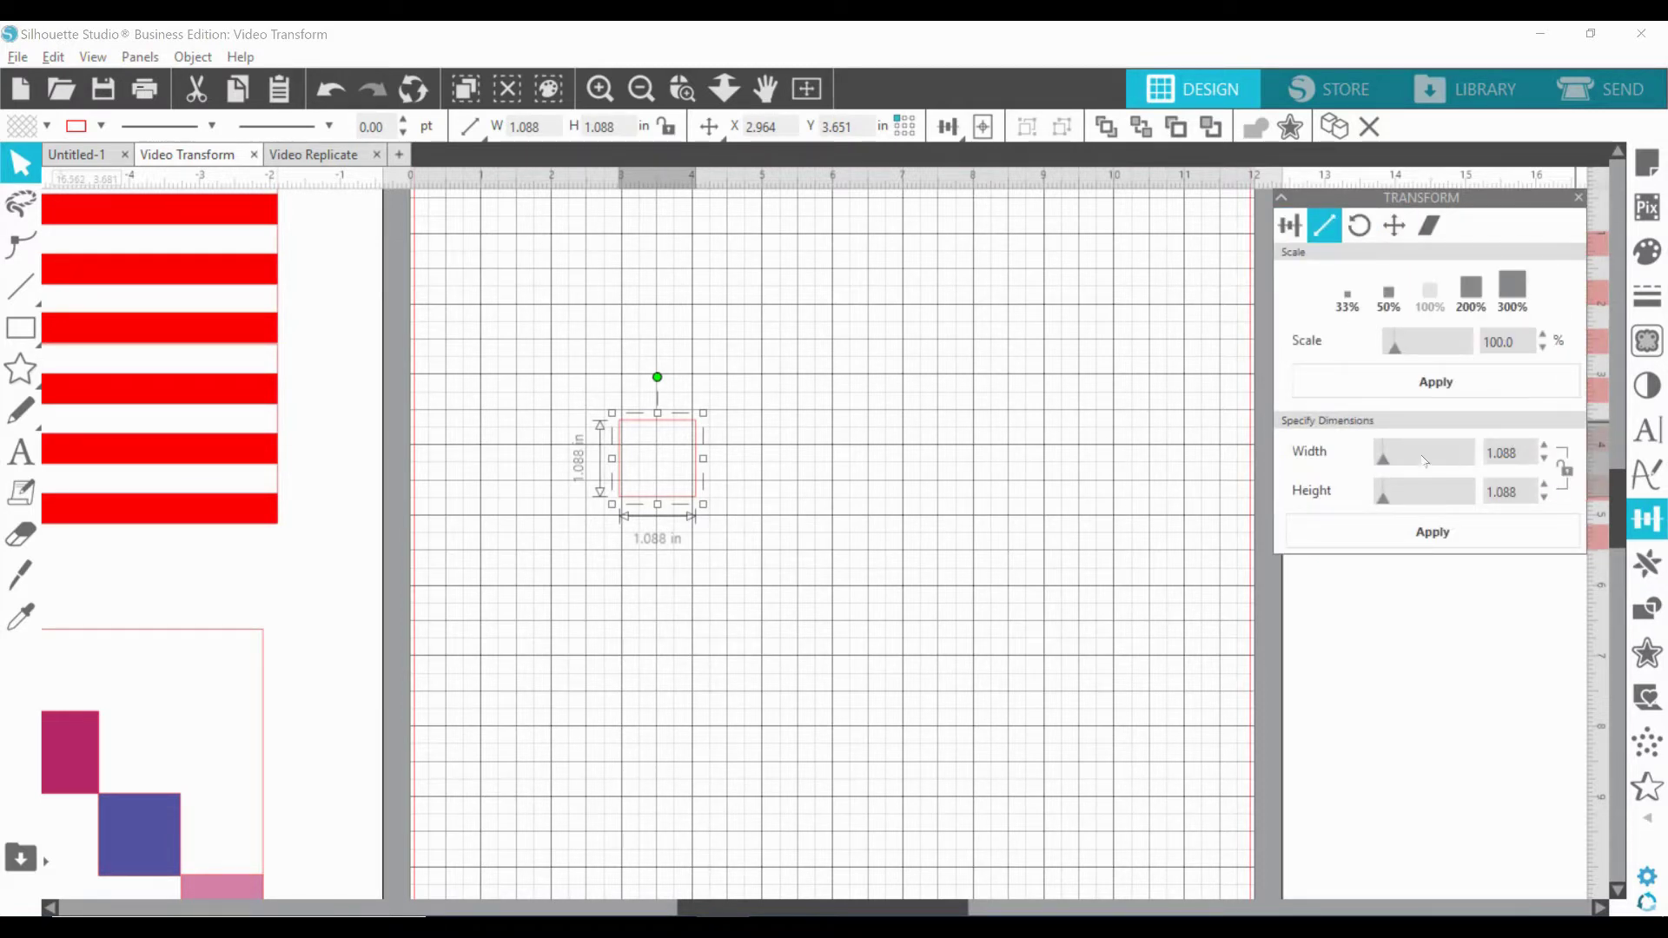
left_click(1521, 456)
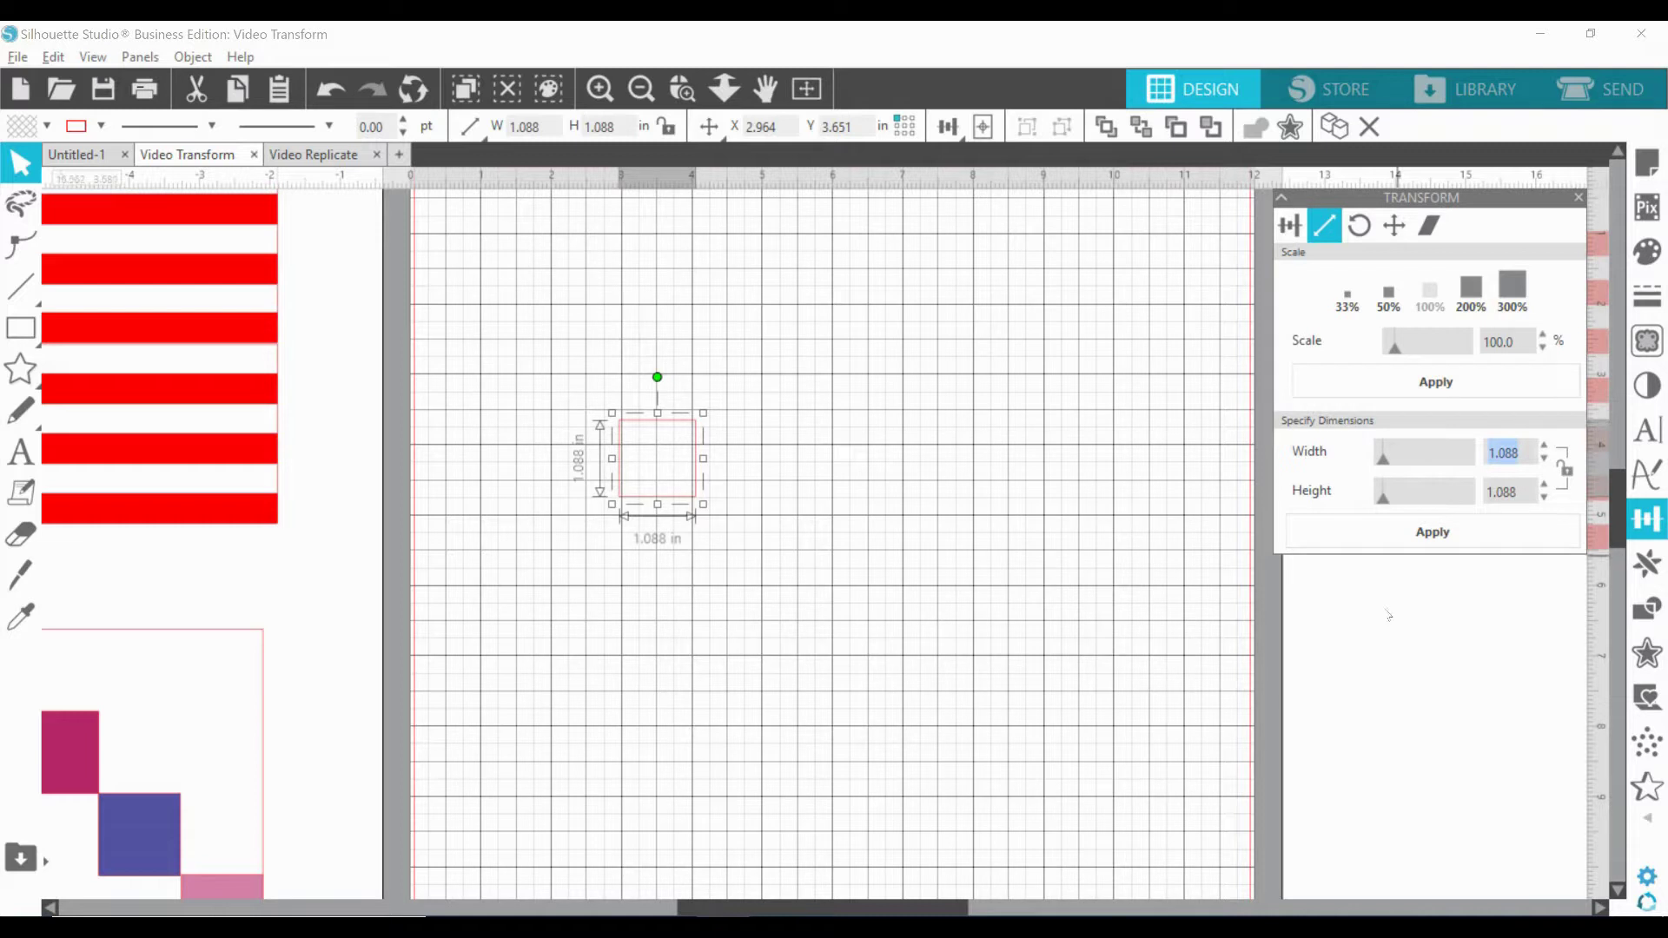
type("1.25")
key("Tab")
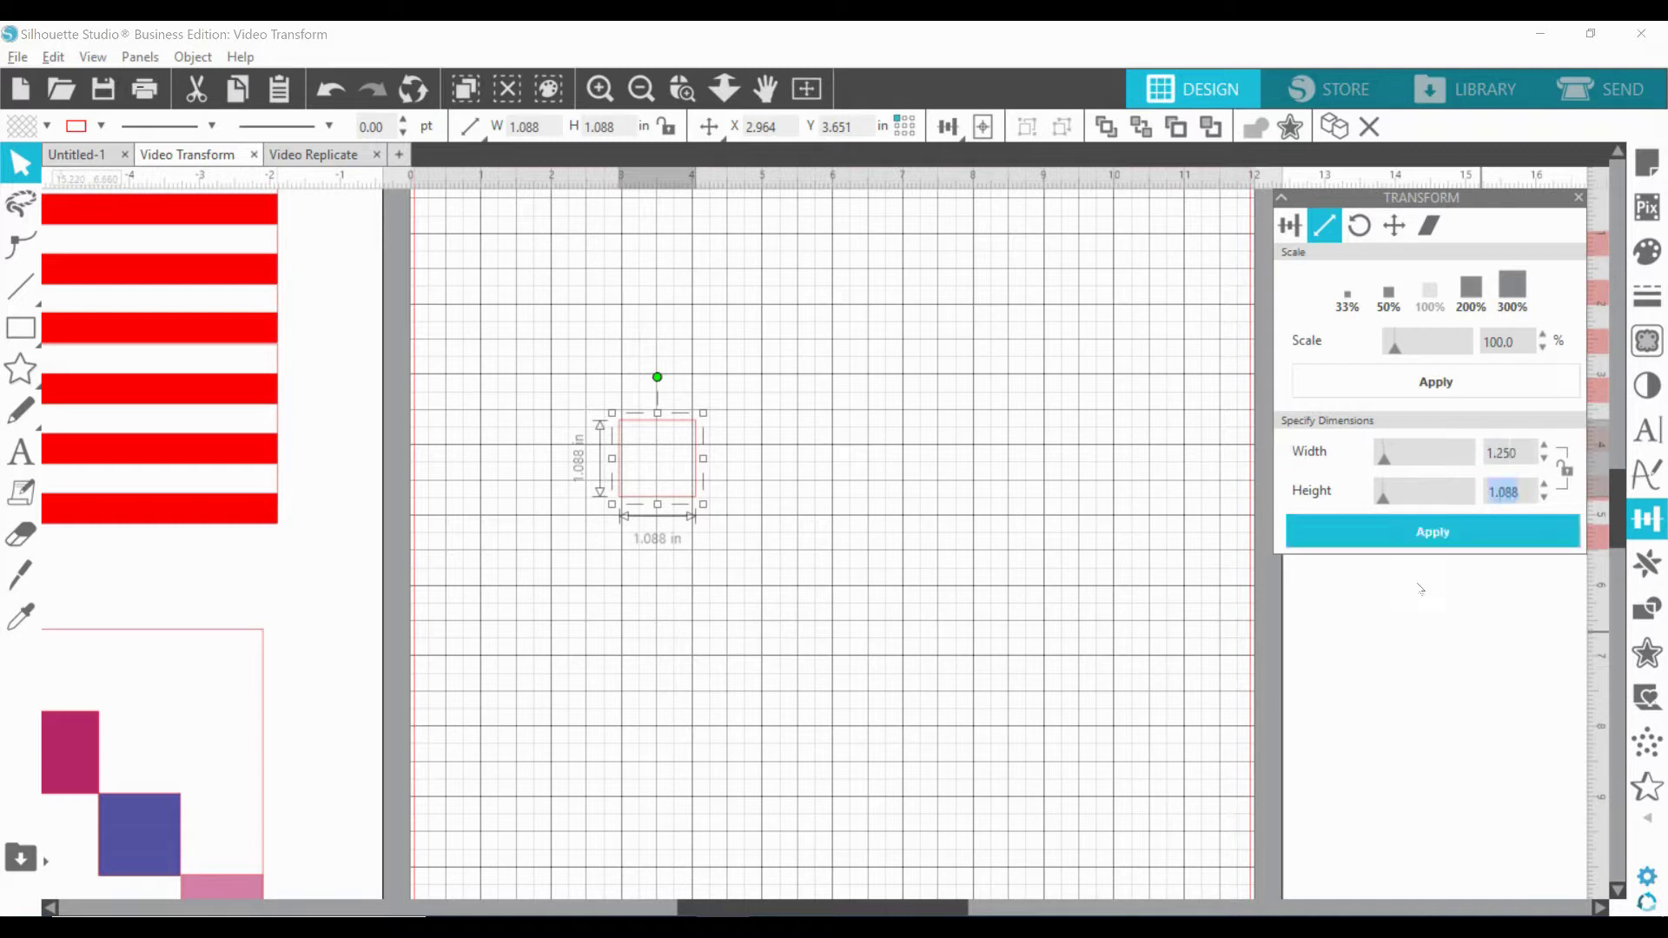
type("1.25")
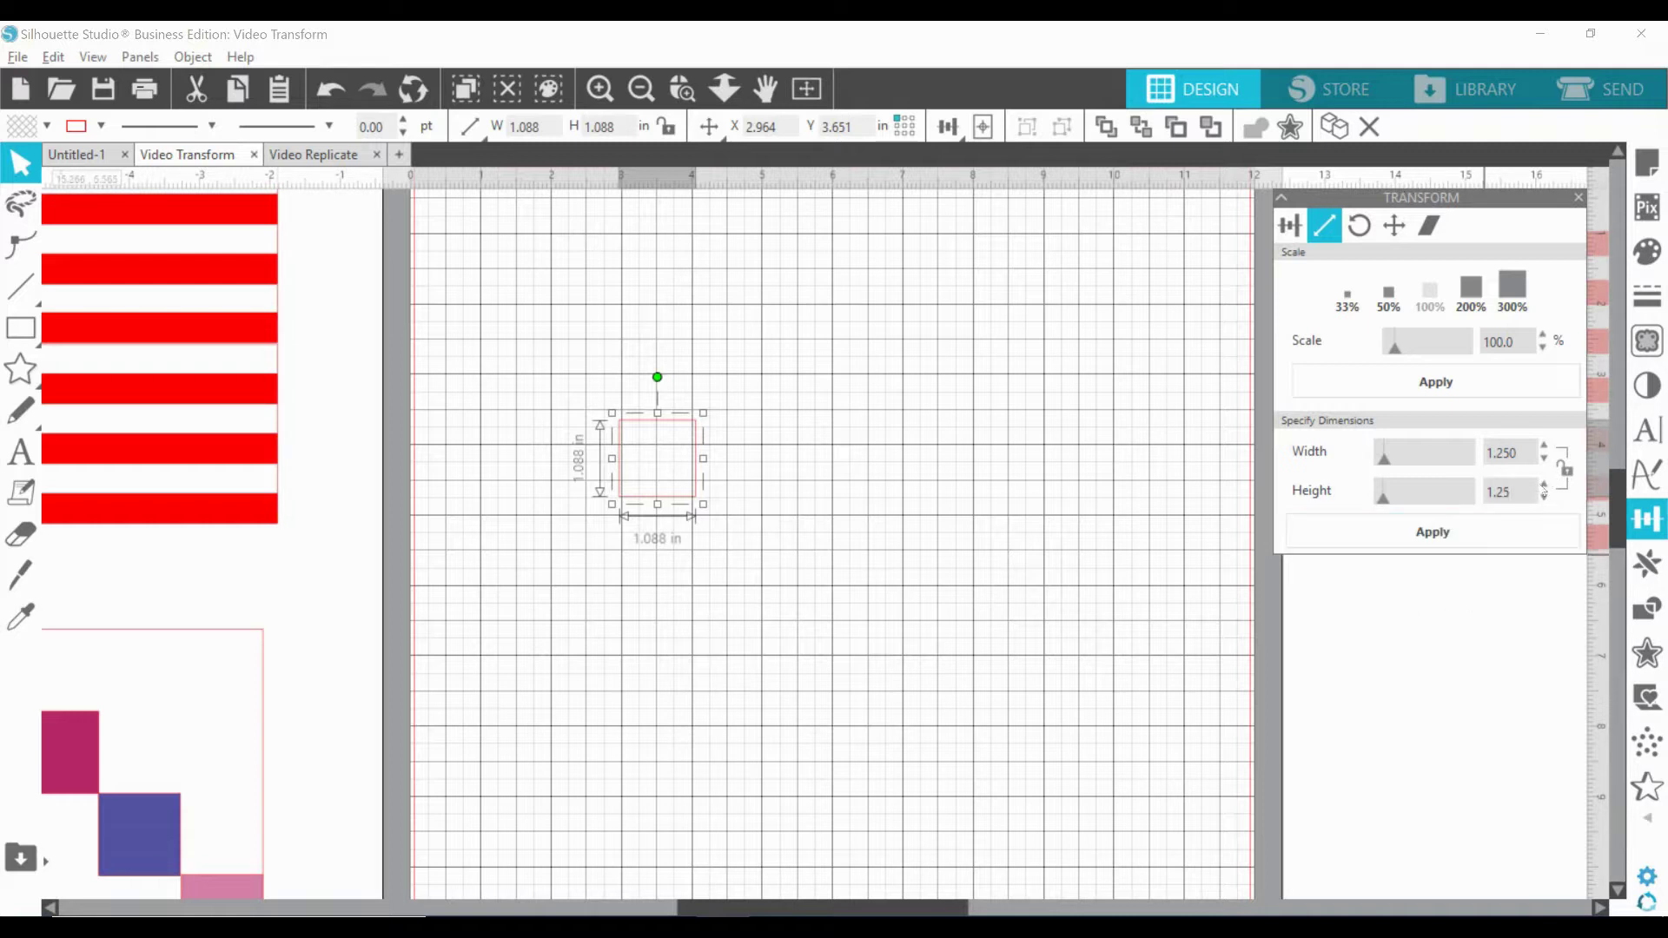
left_click(1498, 537)
left_click(1566, 469)
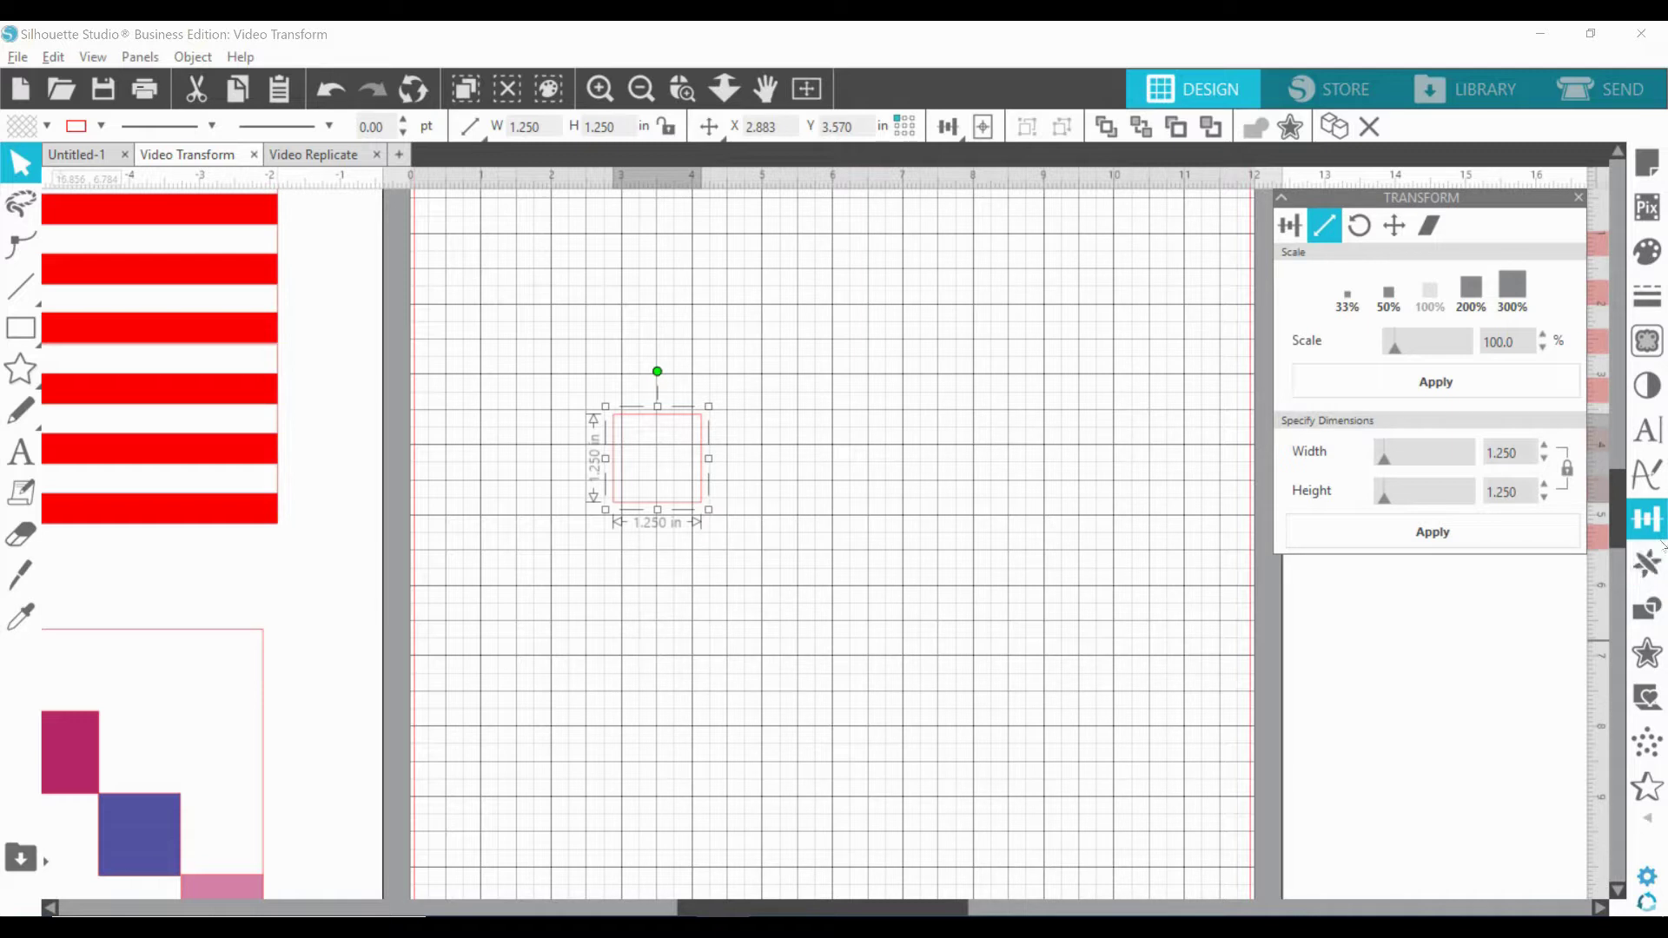
Replicate the square to the right twice, three copies each time, to form a row of seven adjoining squares.
left_click(1648, 564)
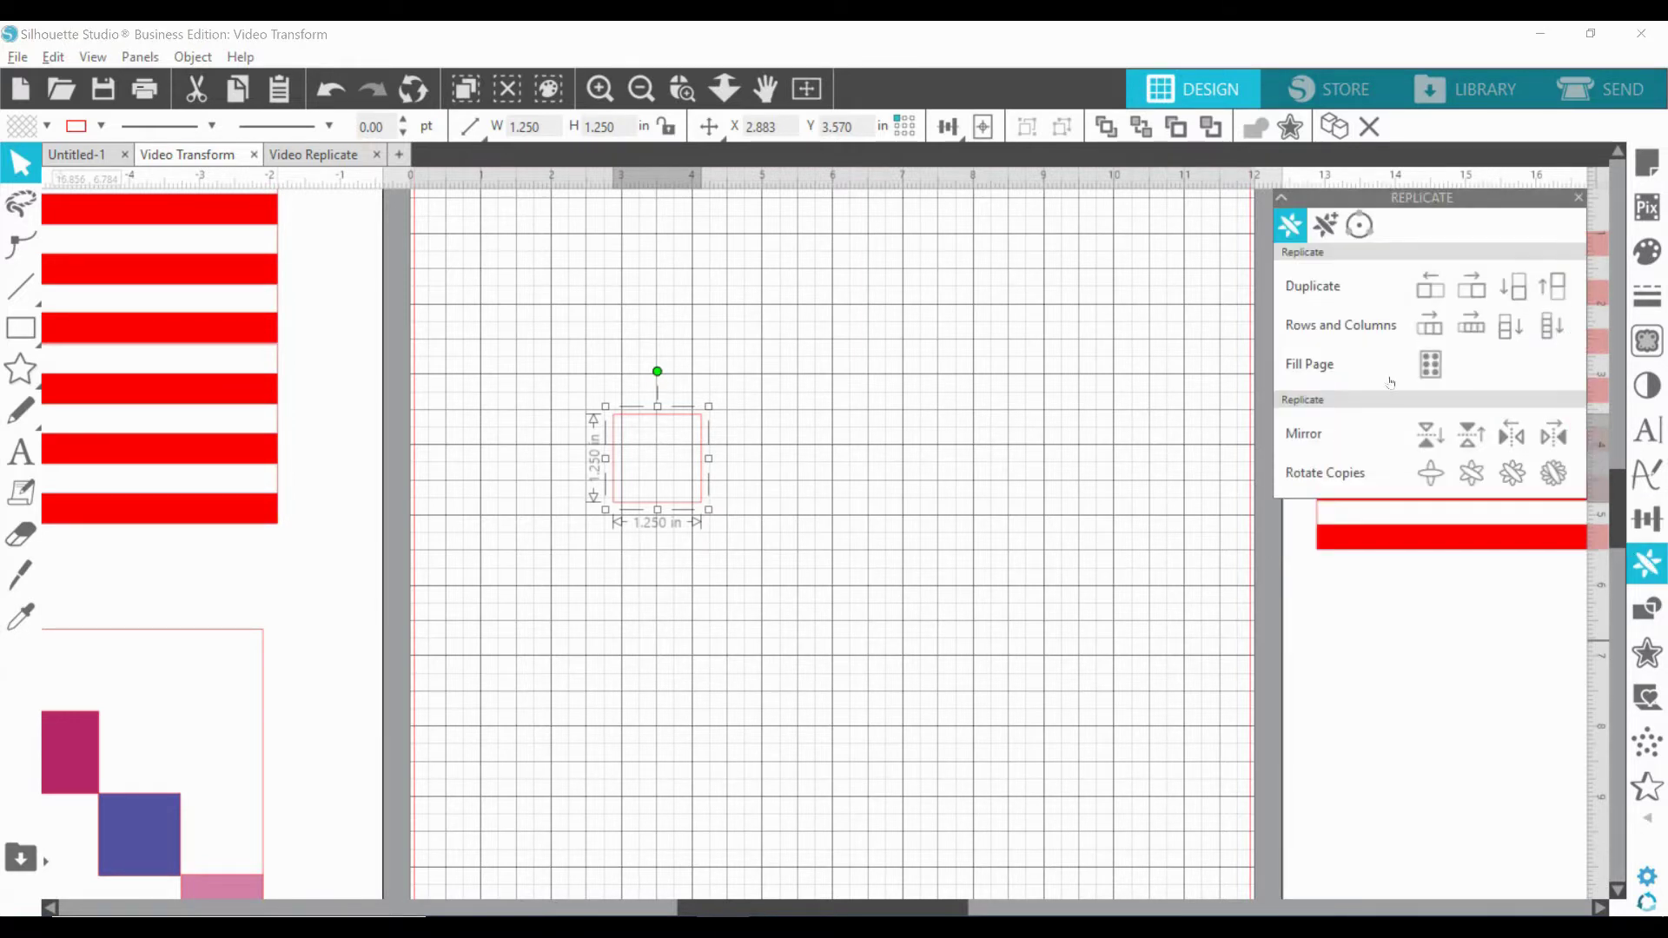
left_click(1480, 335)
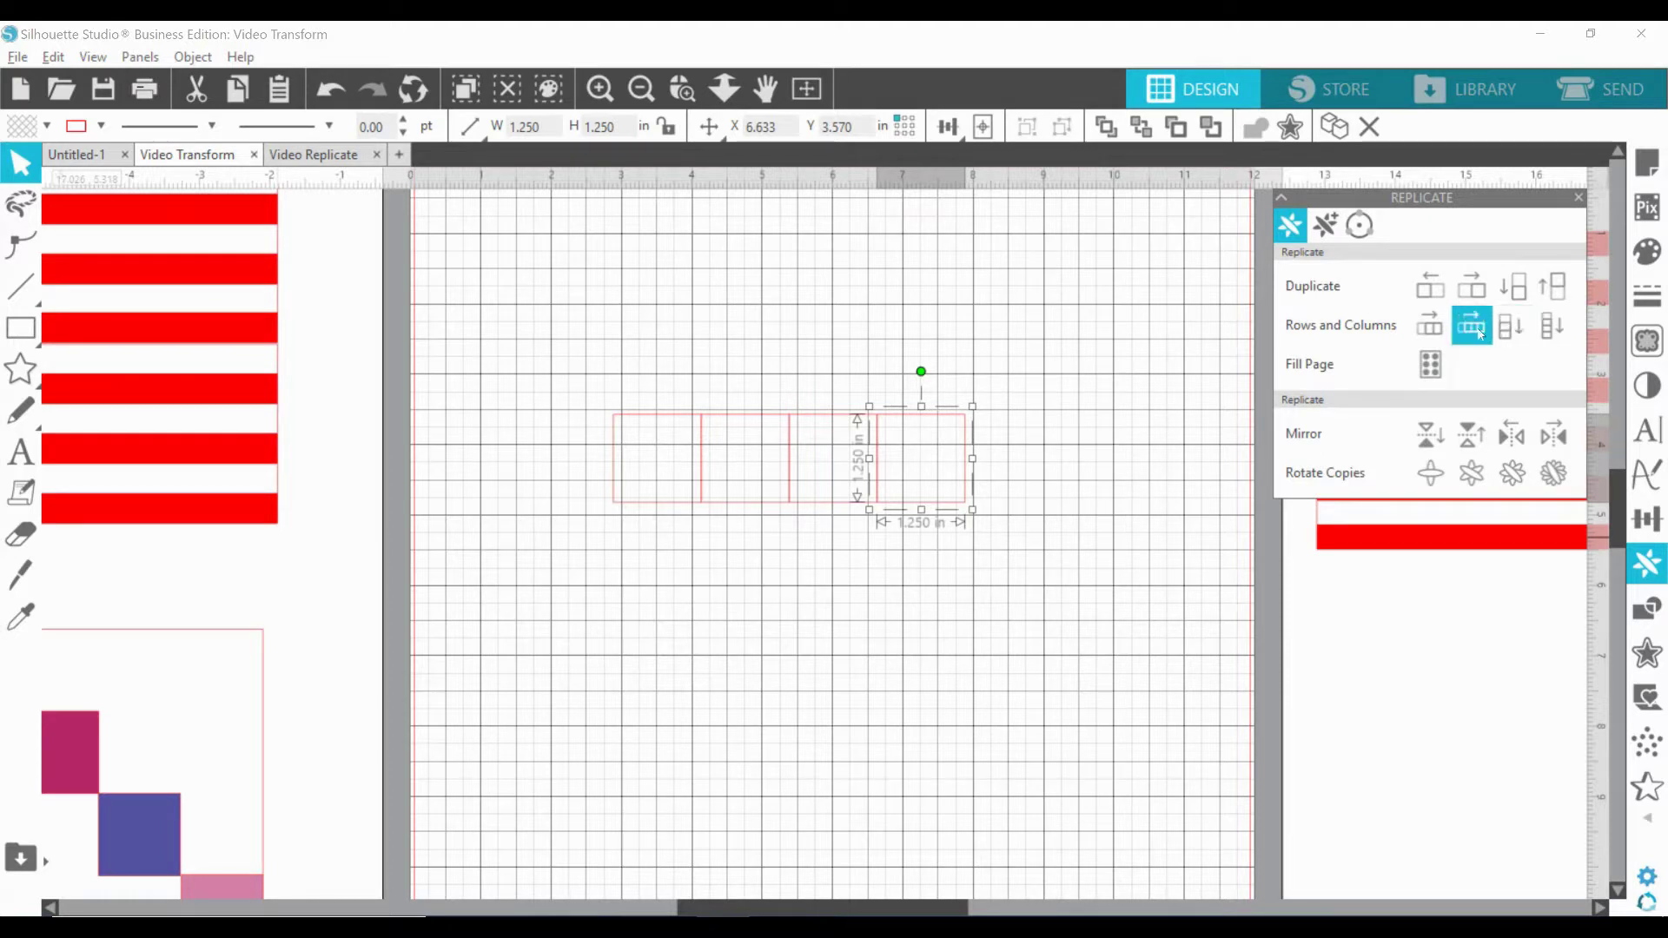
left_click(1481, 336)
left_click_drag(934, 907, 972, 905)
left_click(1091, 644)
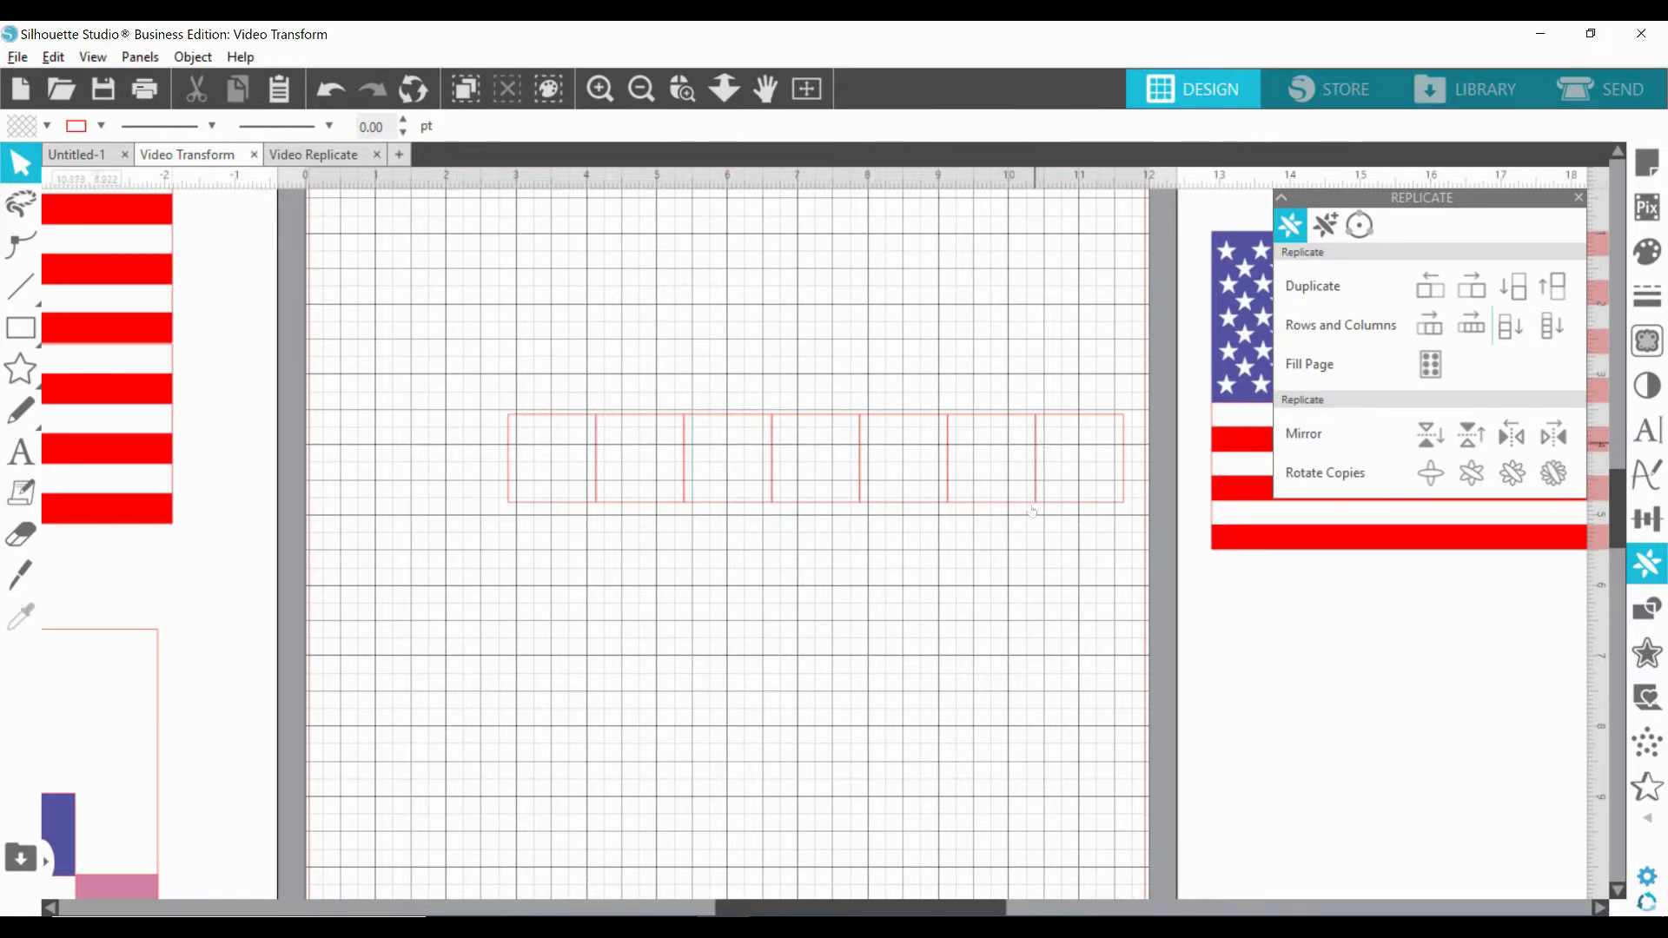
Shift the row of squares left on the page and move all but the first square about 1.8 in down.
left_click_drag(465, 447, 1006, 502)
left_click(956, 644)
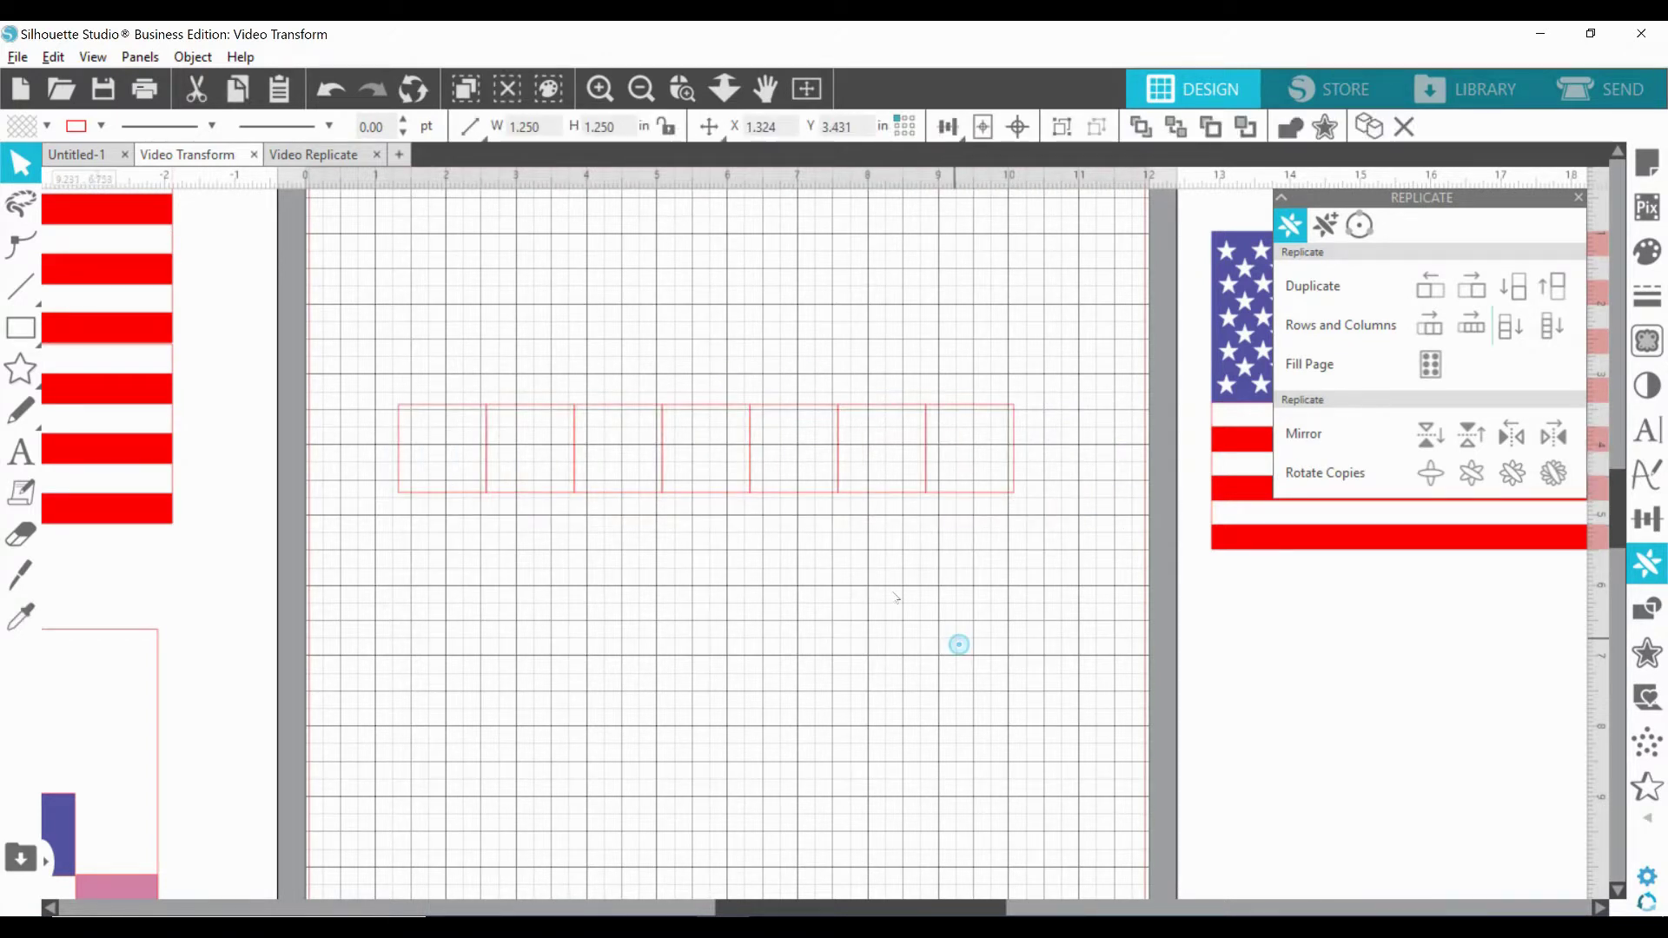
left_click_drag(518, 353, 1085, 539)
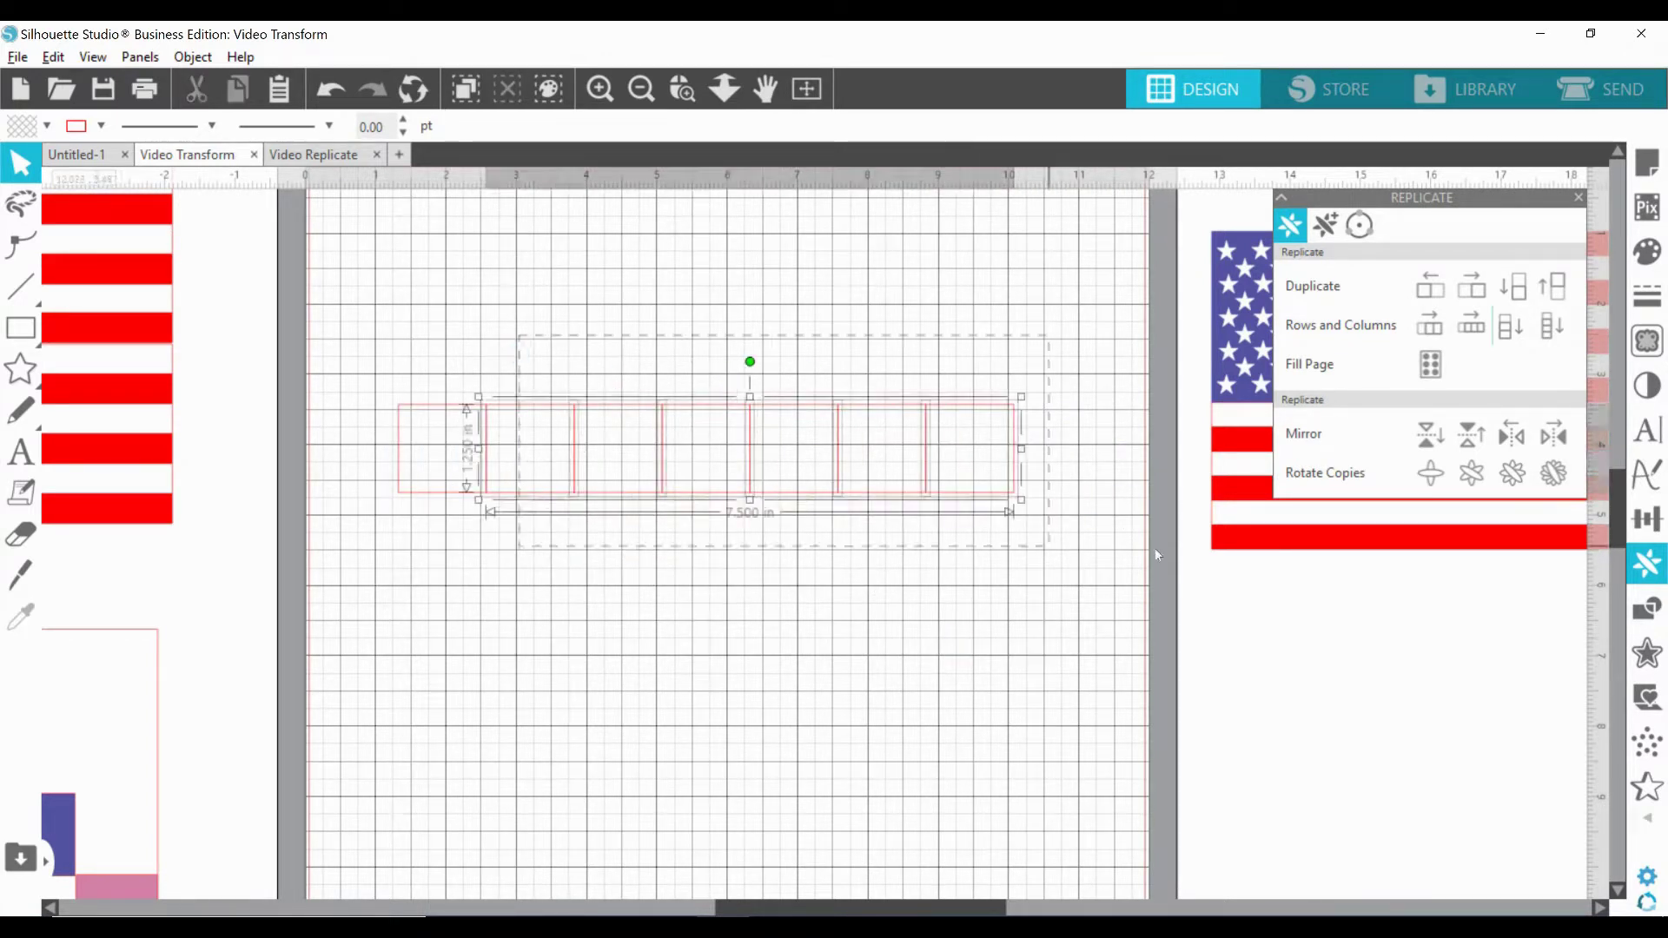
left_click_drag(994, 501, 995, 634)
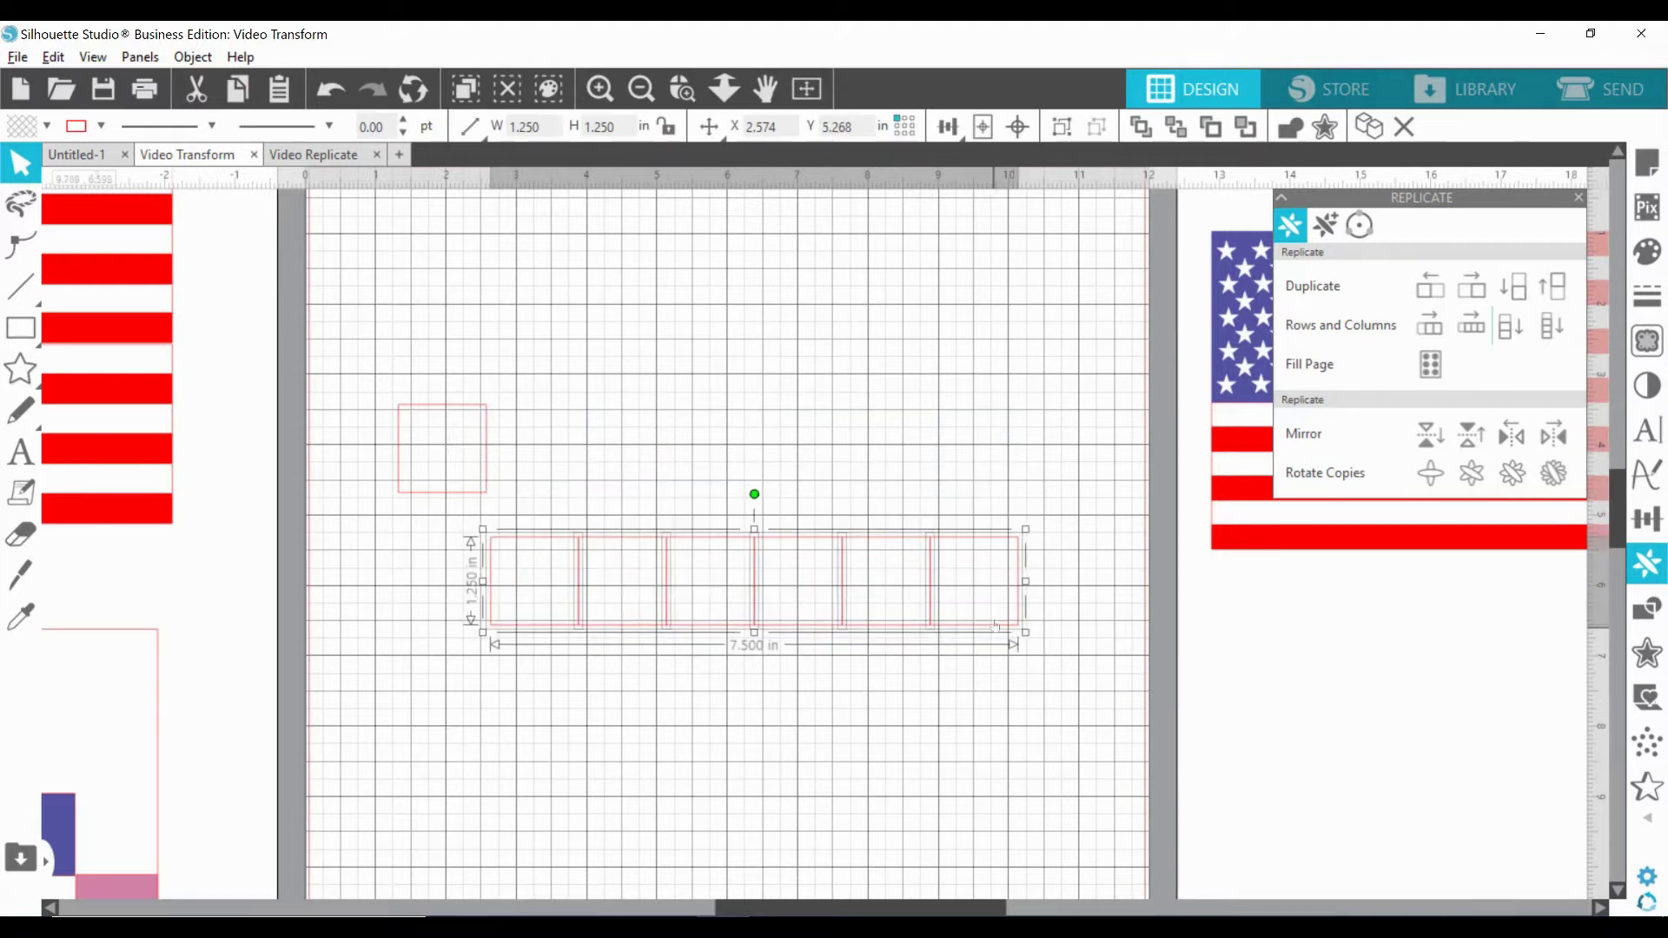
left_click(894, 409)
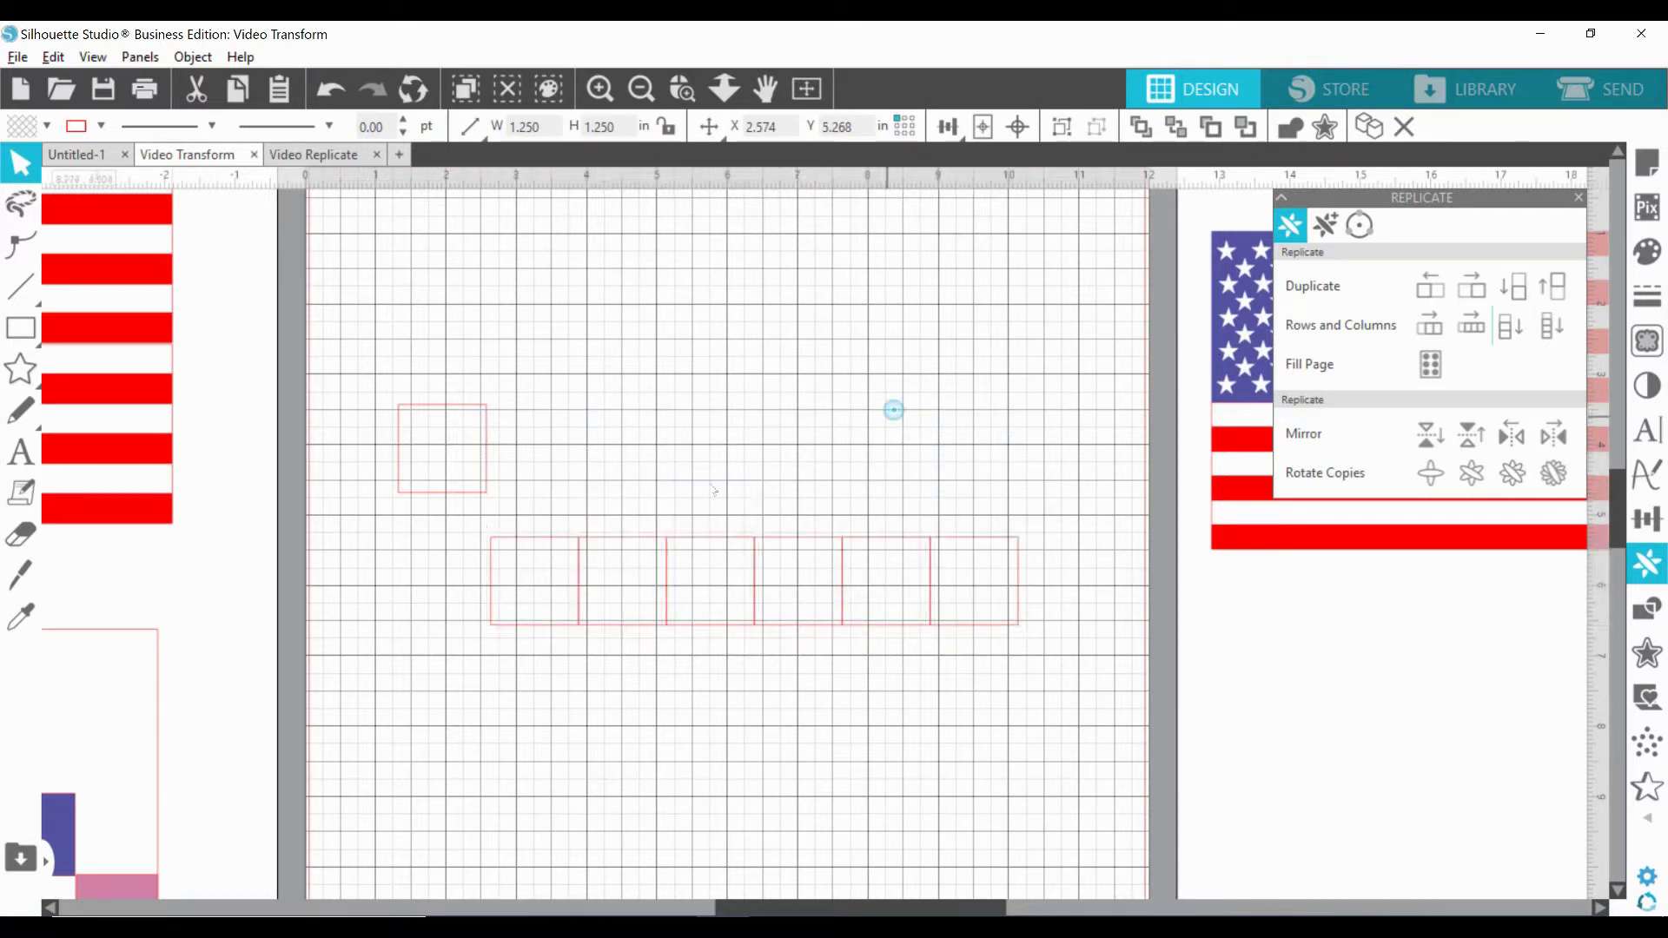
Fill the separate upper square with medium brown.
left_click(460, 492)
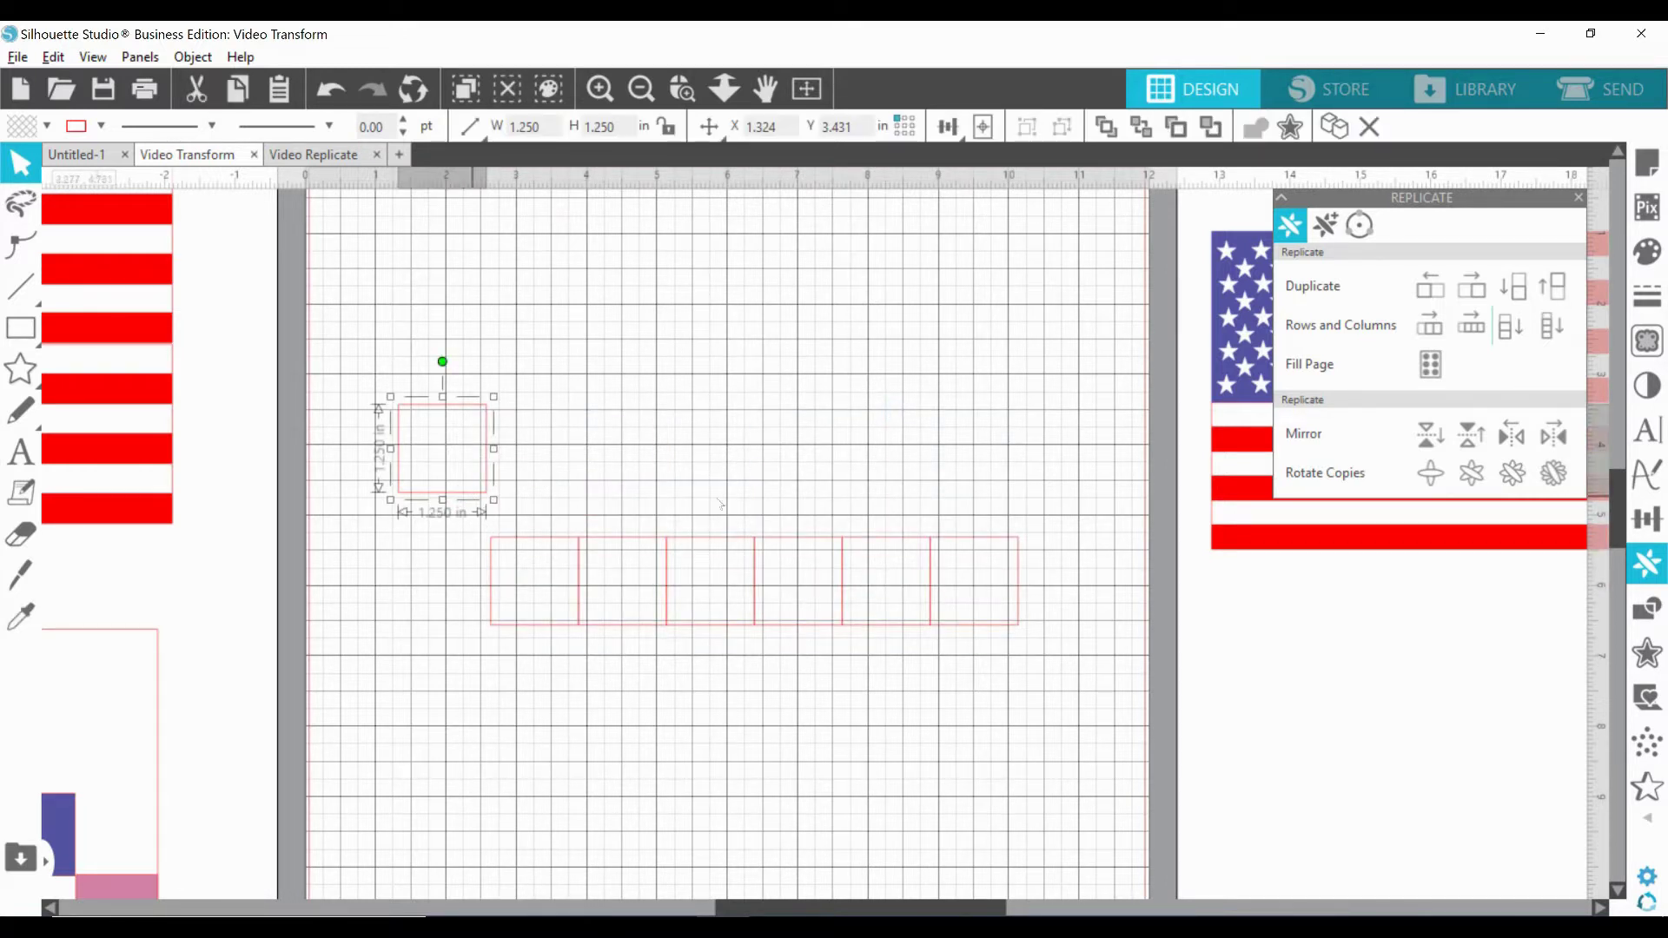
left_click(1647, 252)
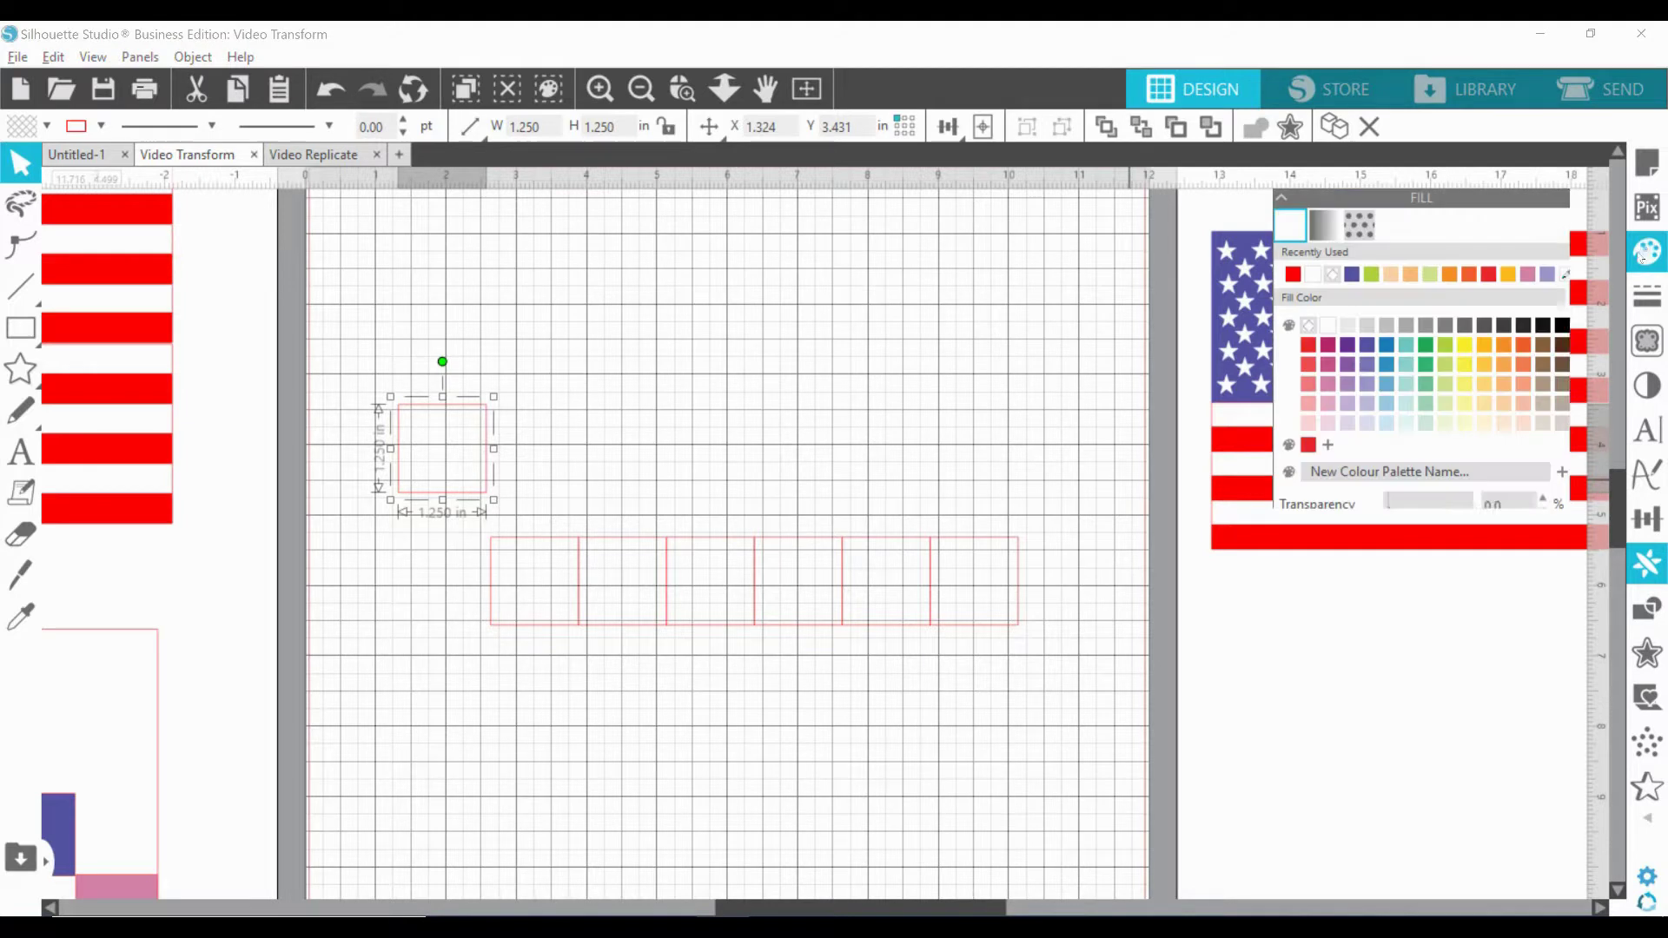
left_click(1543, 344)
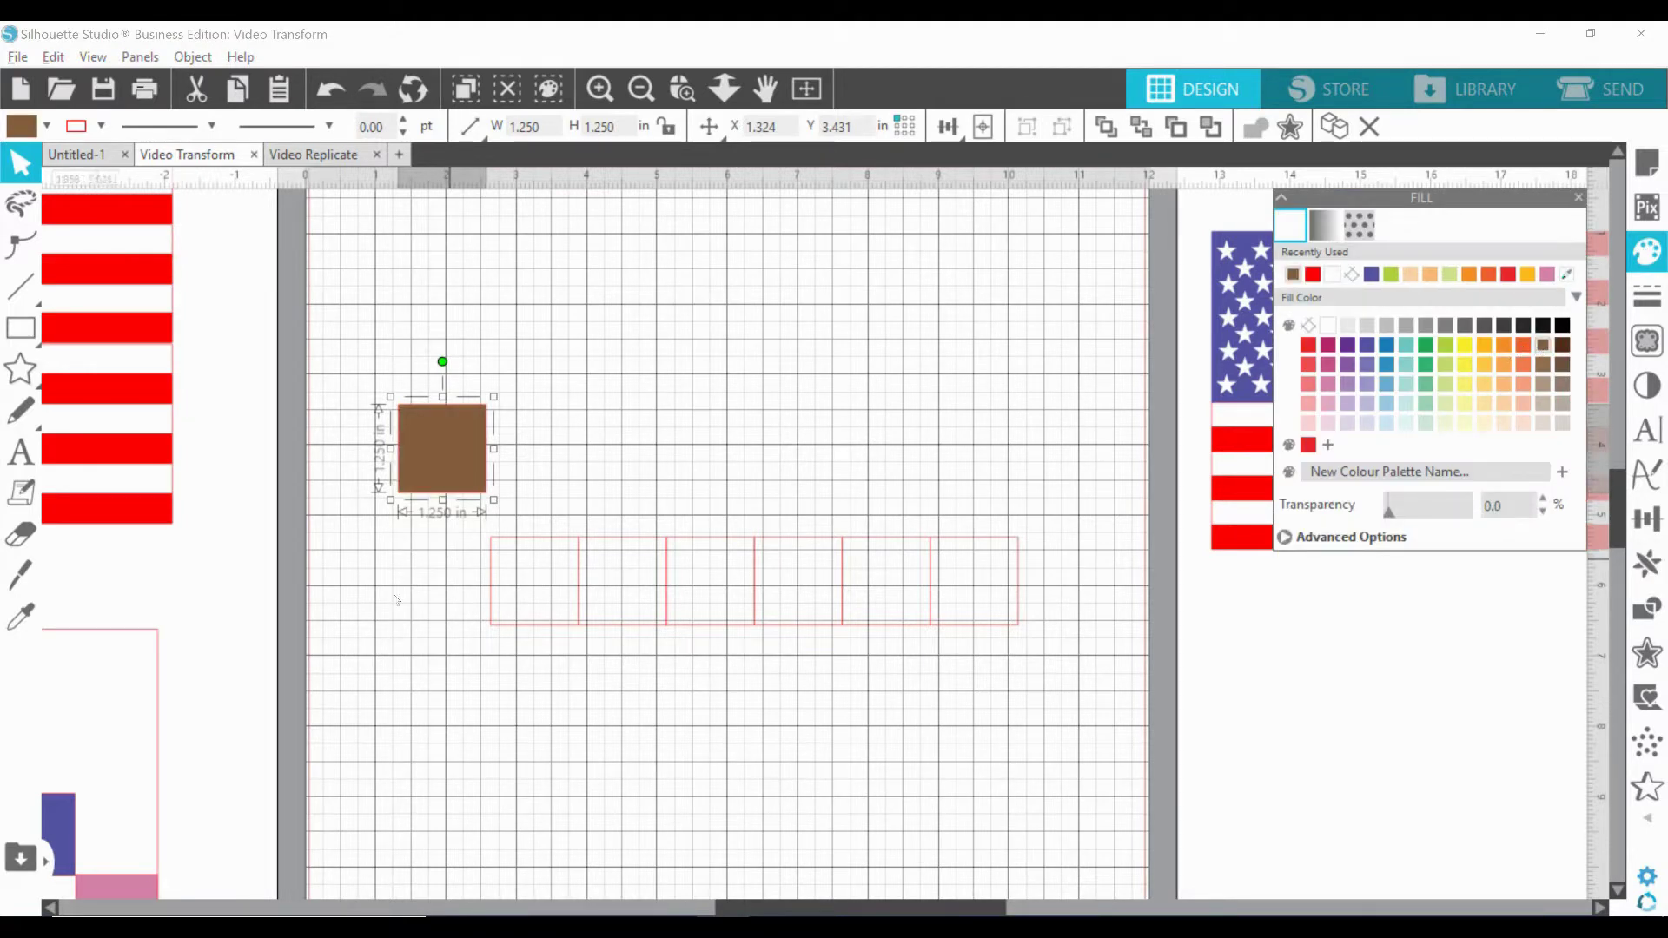
Fill the first square of the lower row with red-orange and the second with orange.
left_click(519, 626)
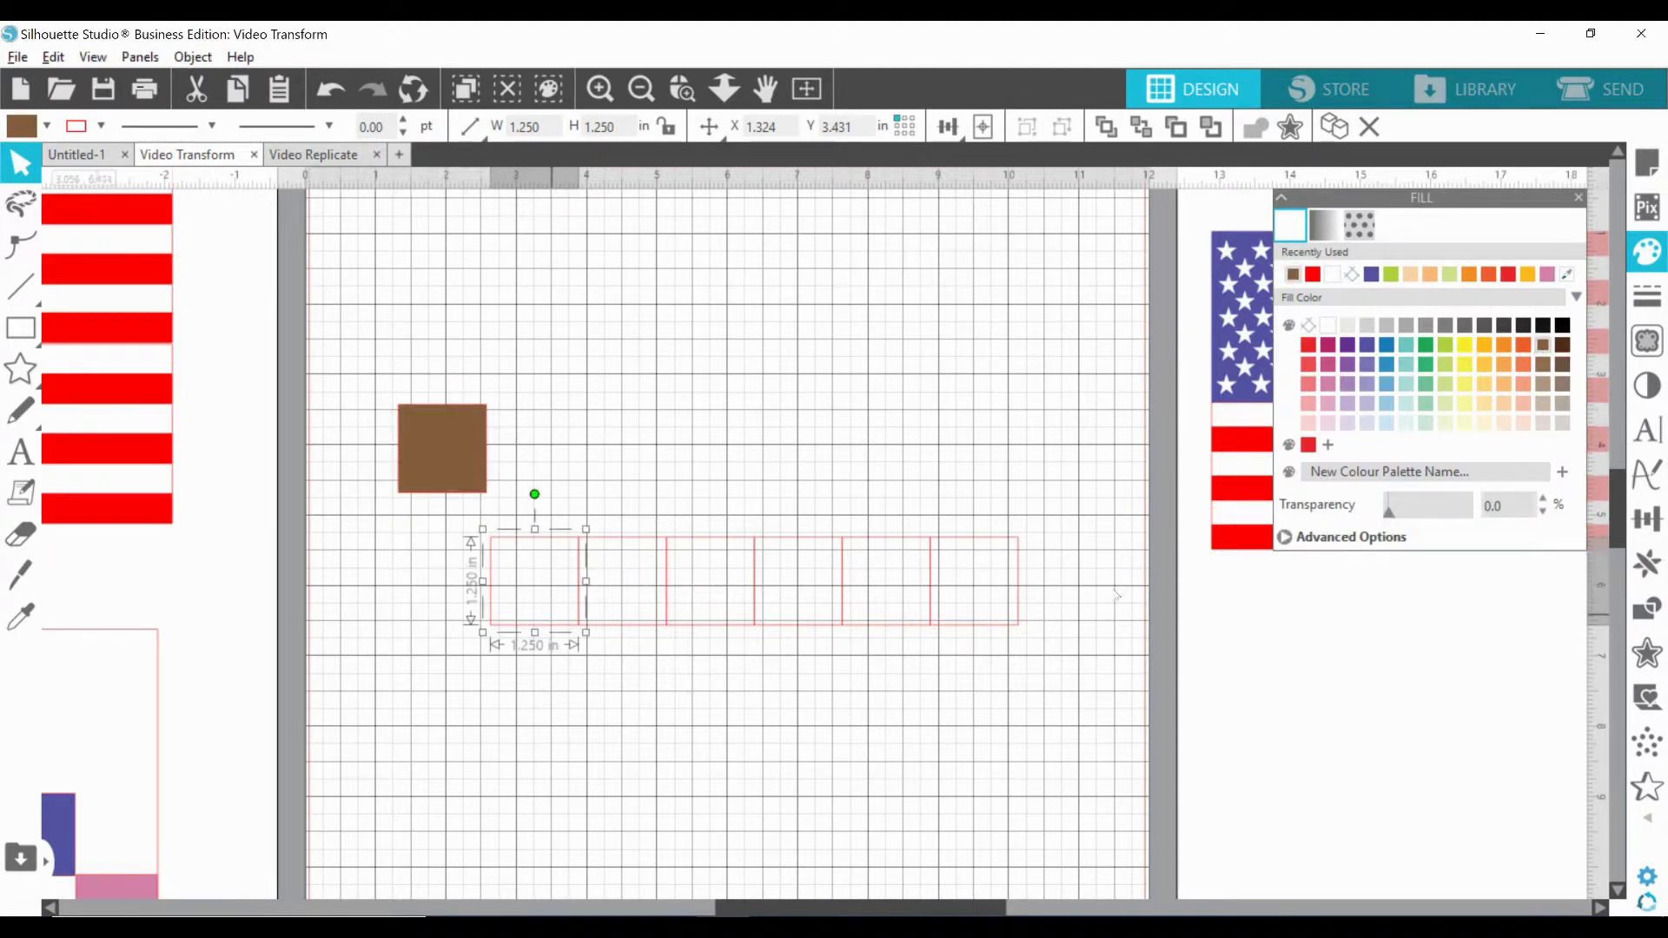
left_click(1522, 356)
left_click(625, 537)
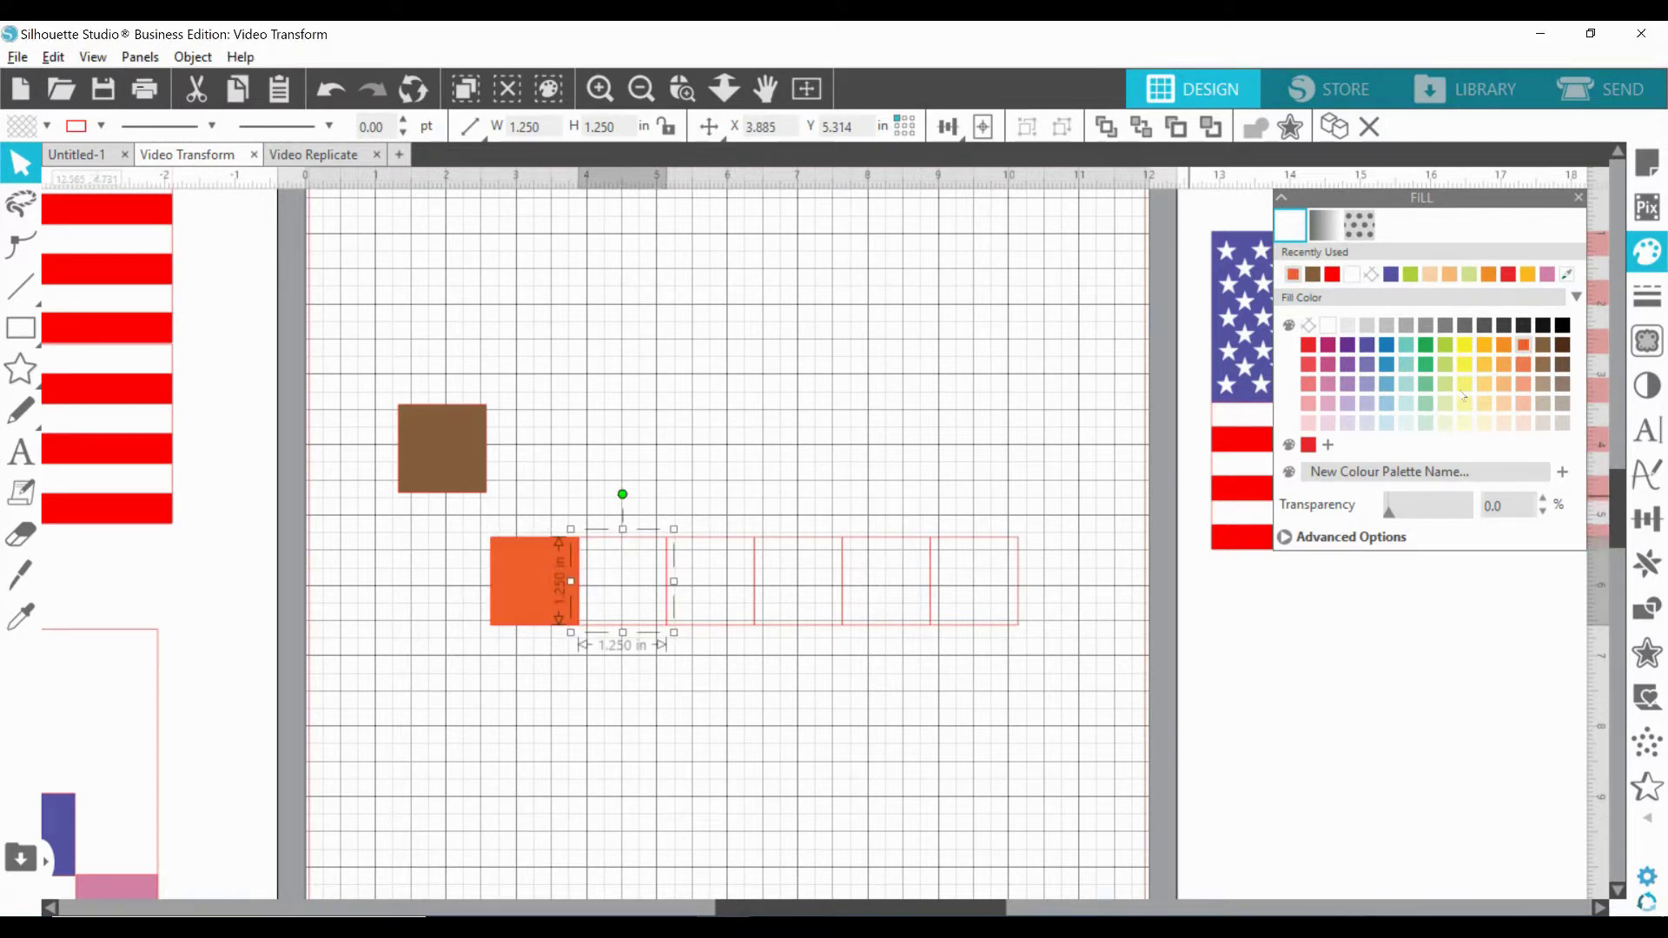
left_click(1503, 345)
Fill the third square of the lower row with yellow and the fourth with golden yellow.
left_click(743, 534)
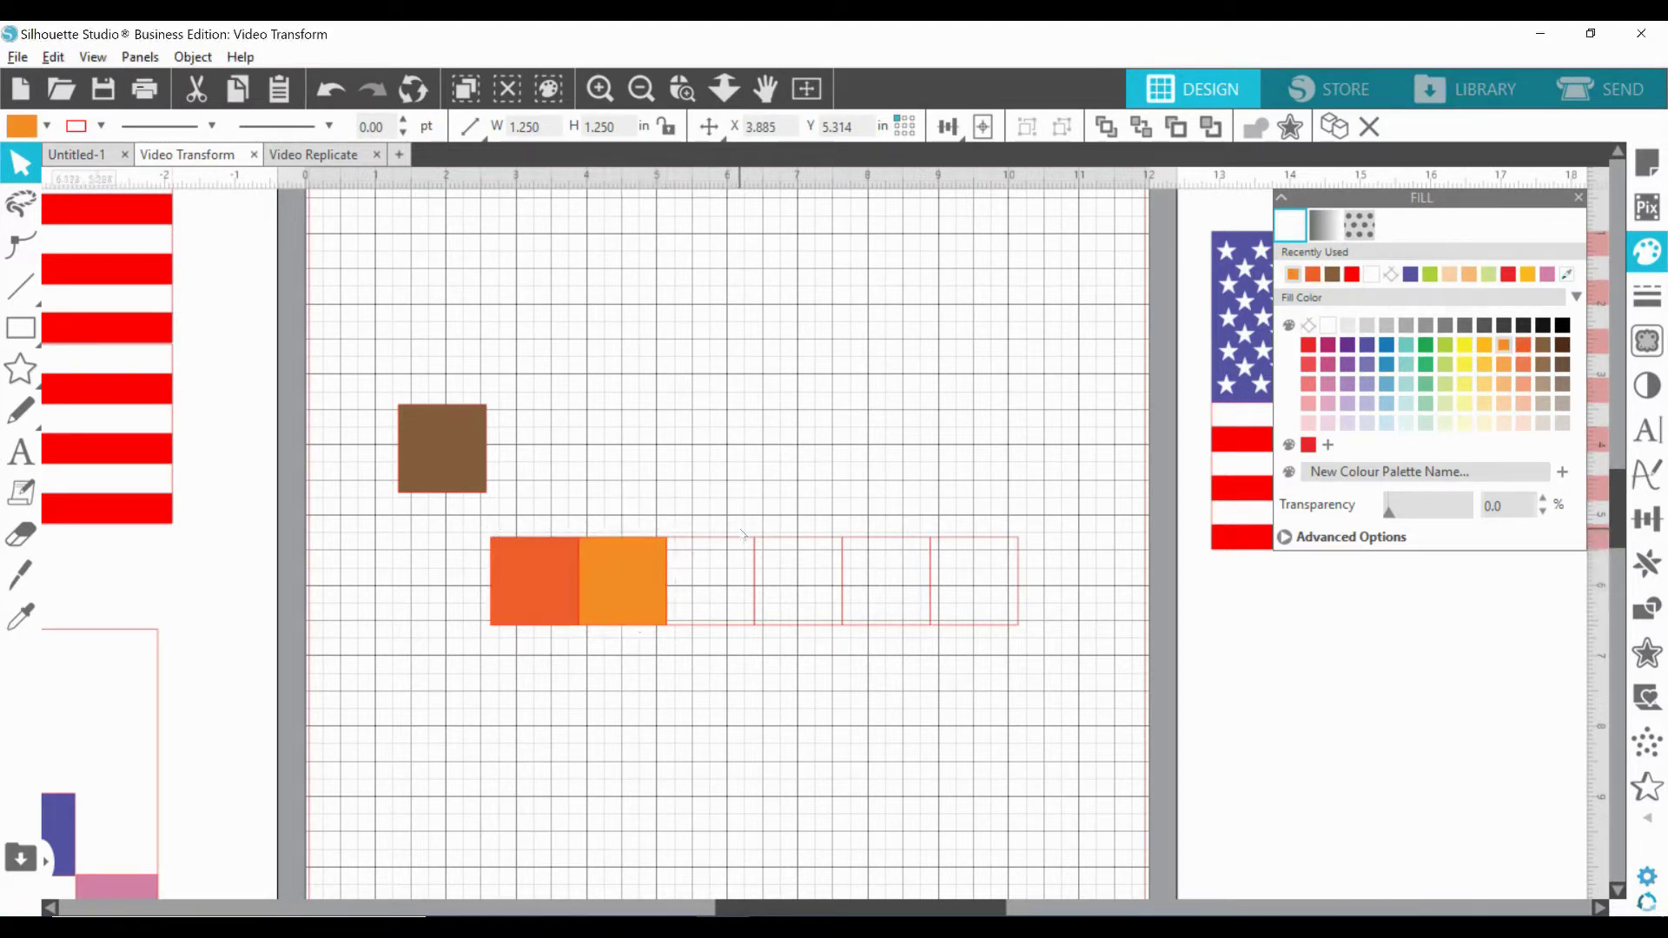
left_click(712, 538)
left_click(1483, 345)
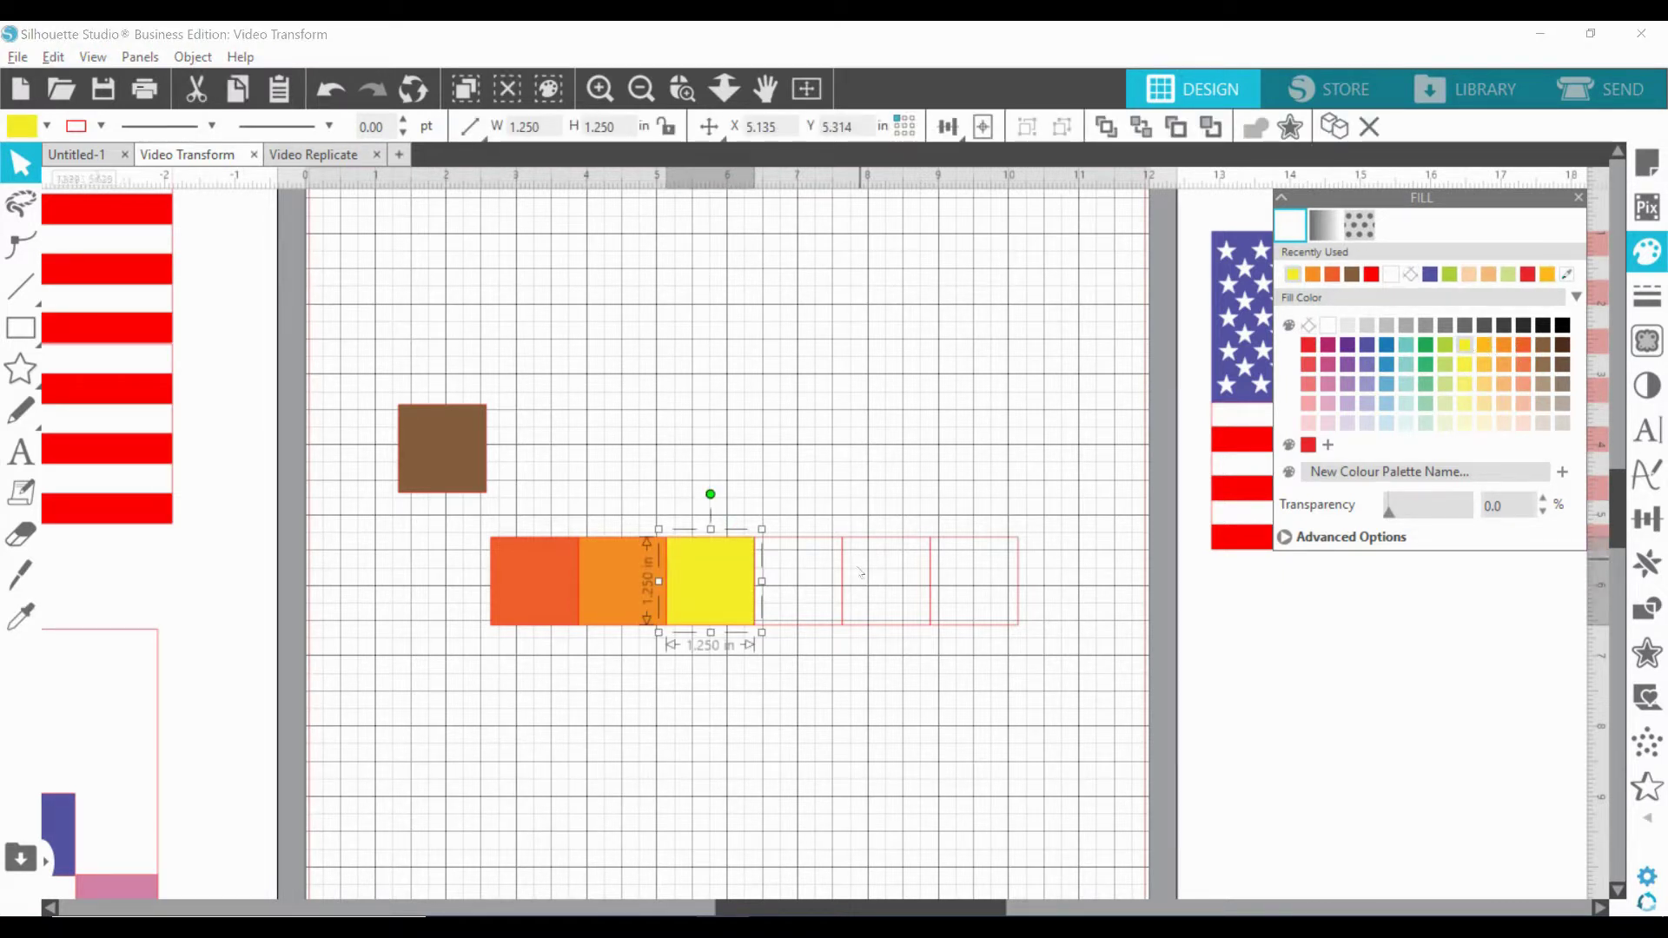
key("Tab")
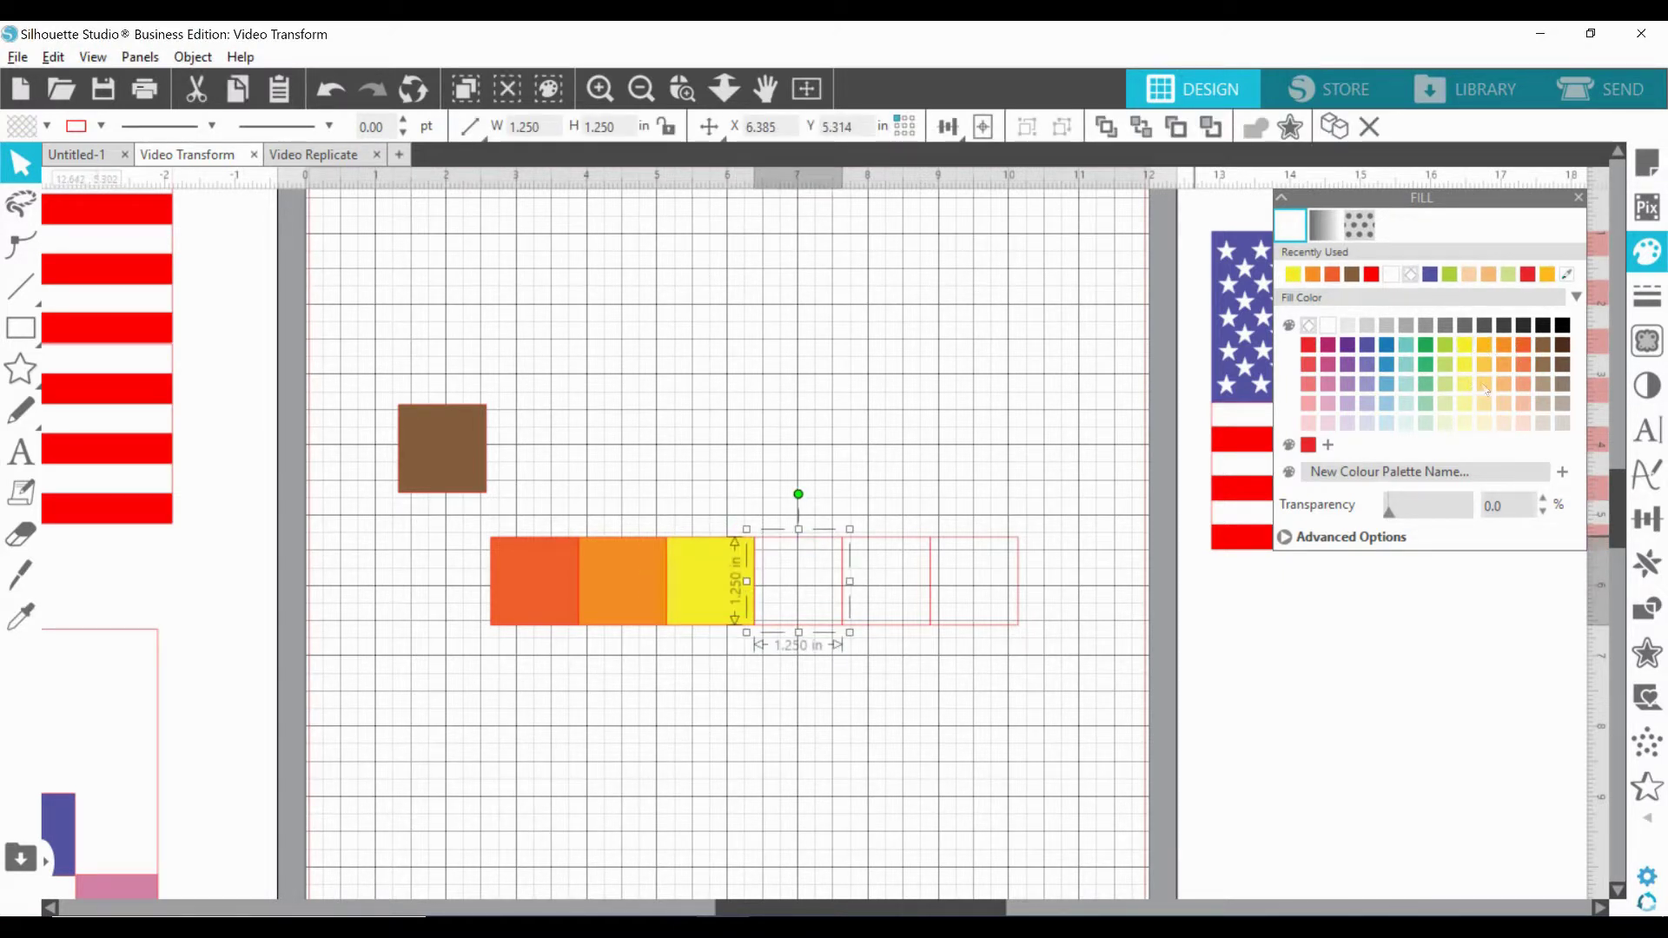
left_click(1483, 347)
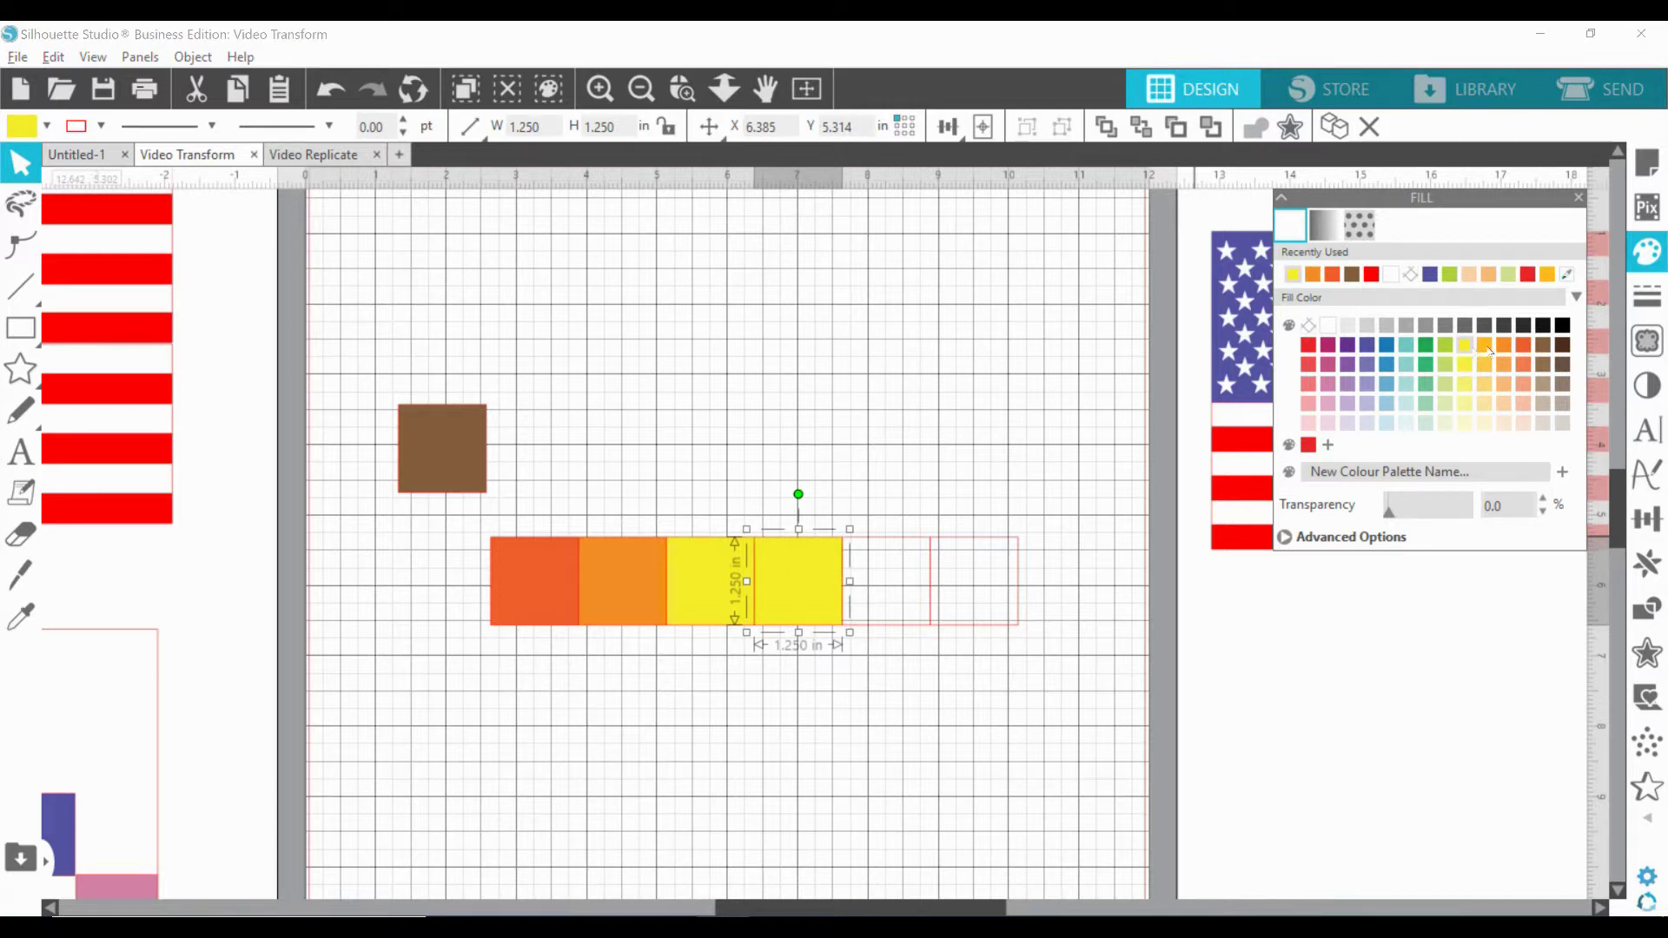
left_click(1487, 347)
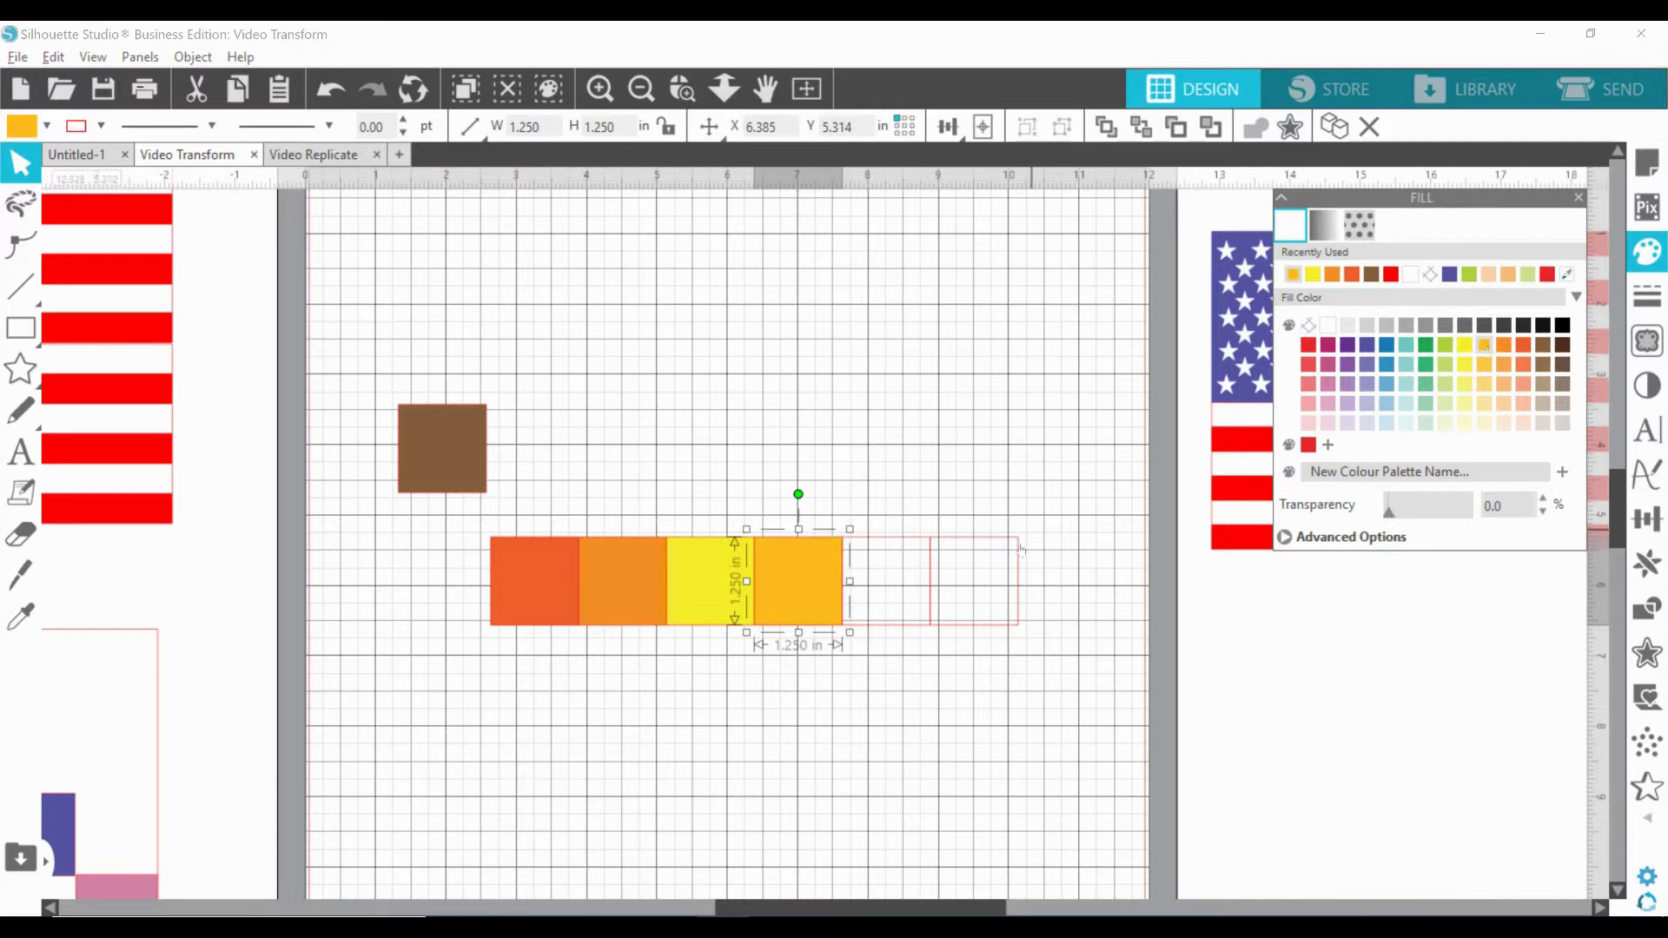
Fill the last square of the lower row with green and the fifth with lime green.
key("Escape")
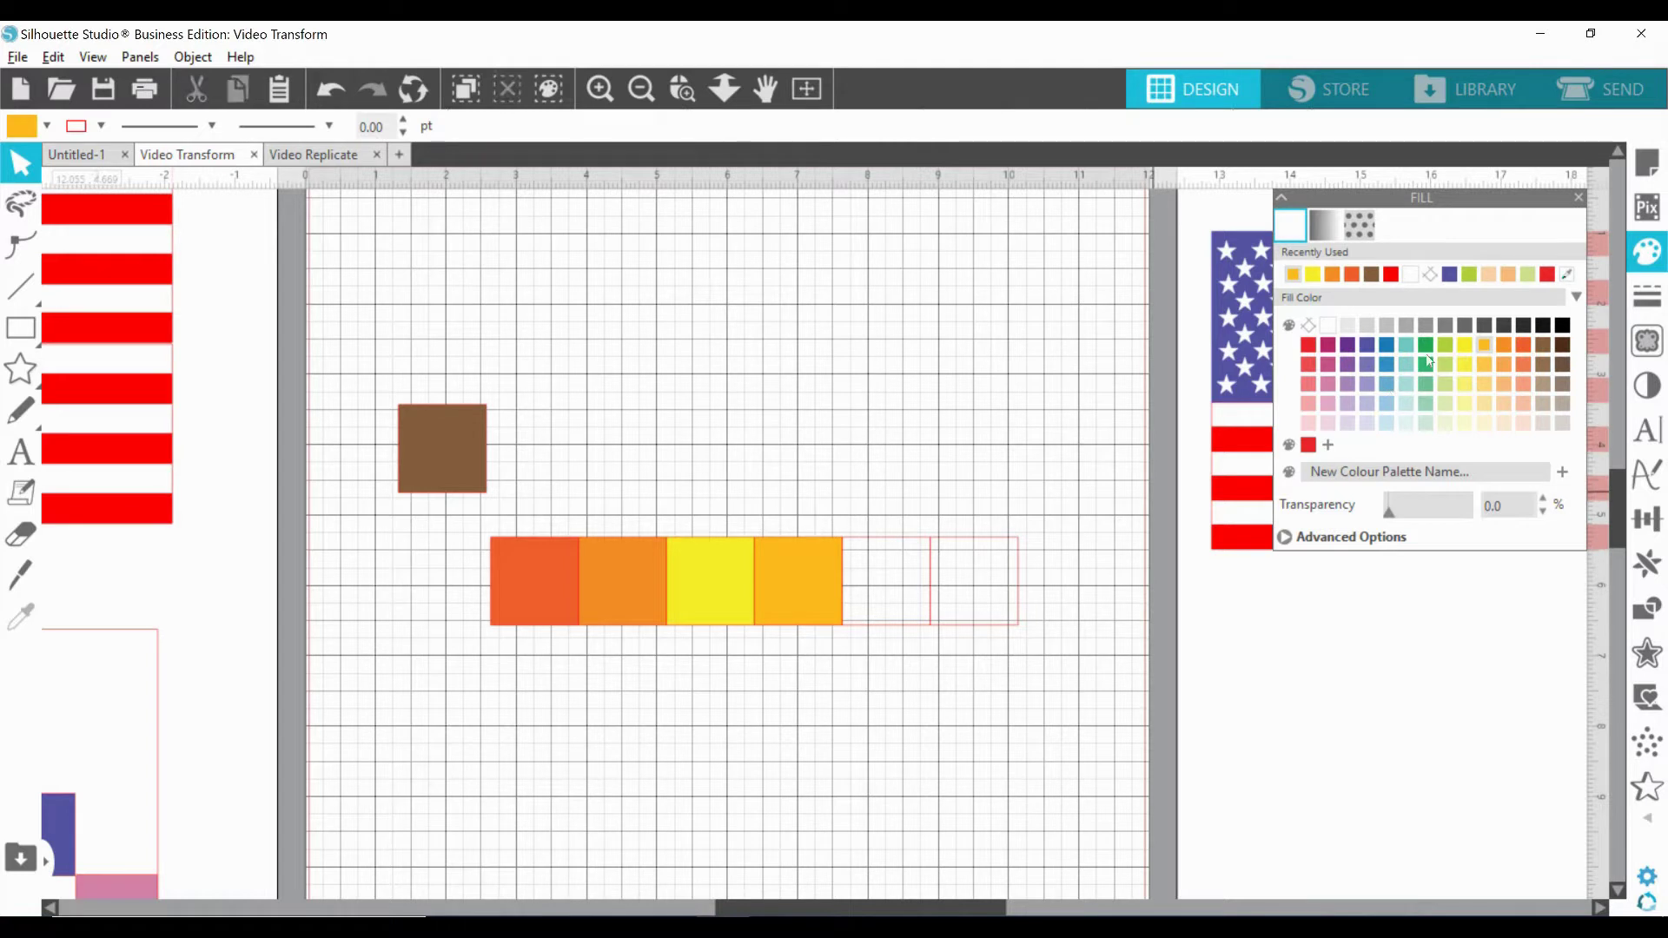
left_click(944, 552)
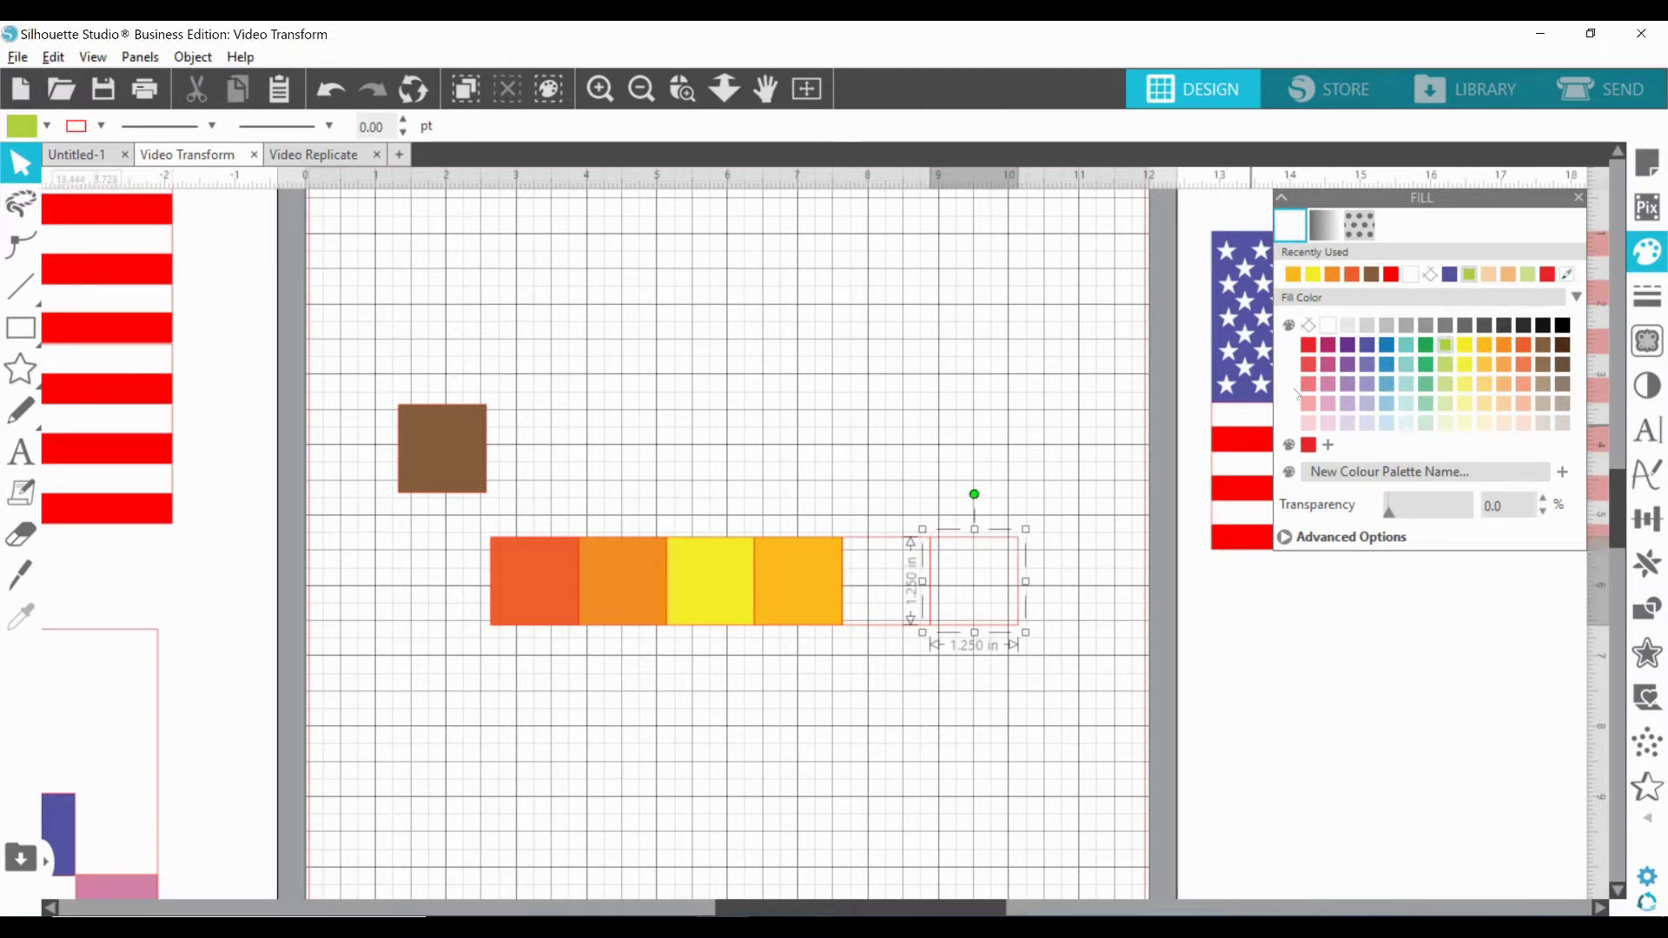
left_click(1424, 345)
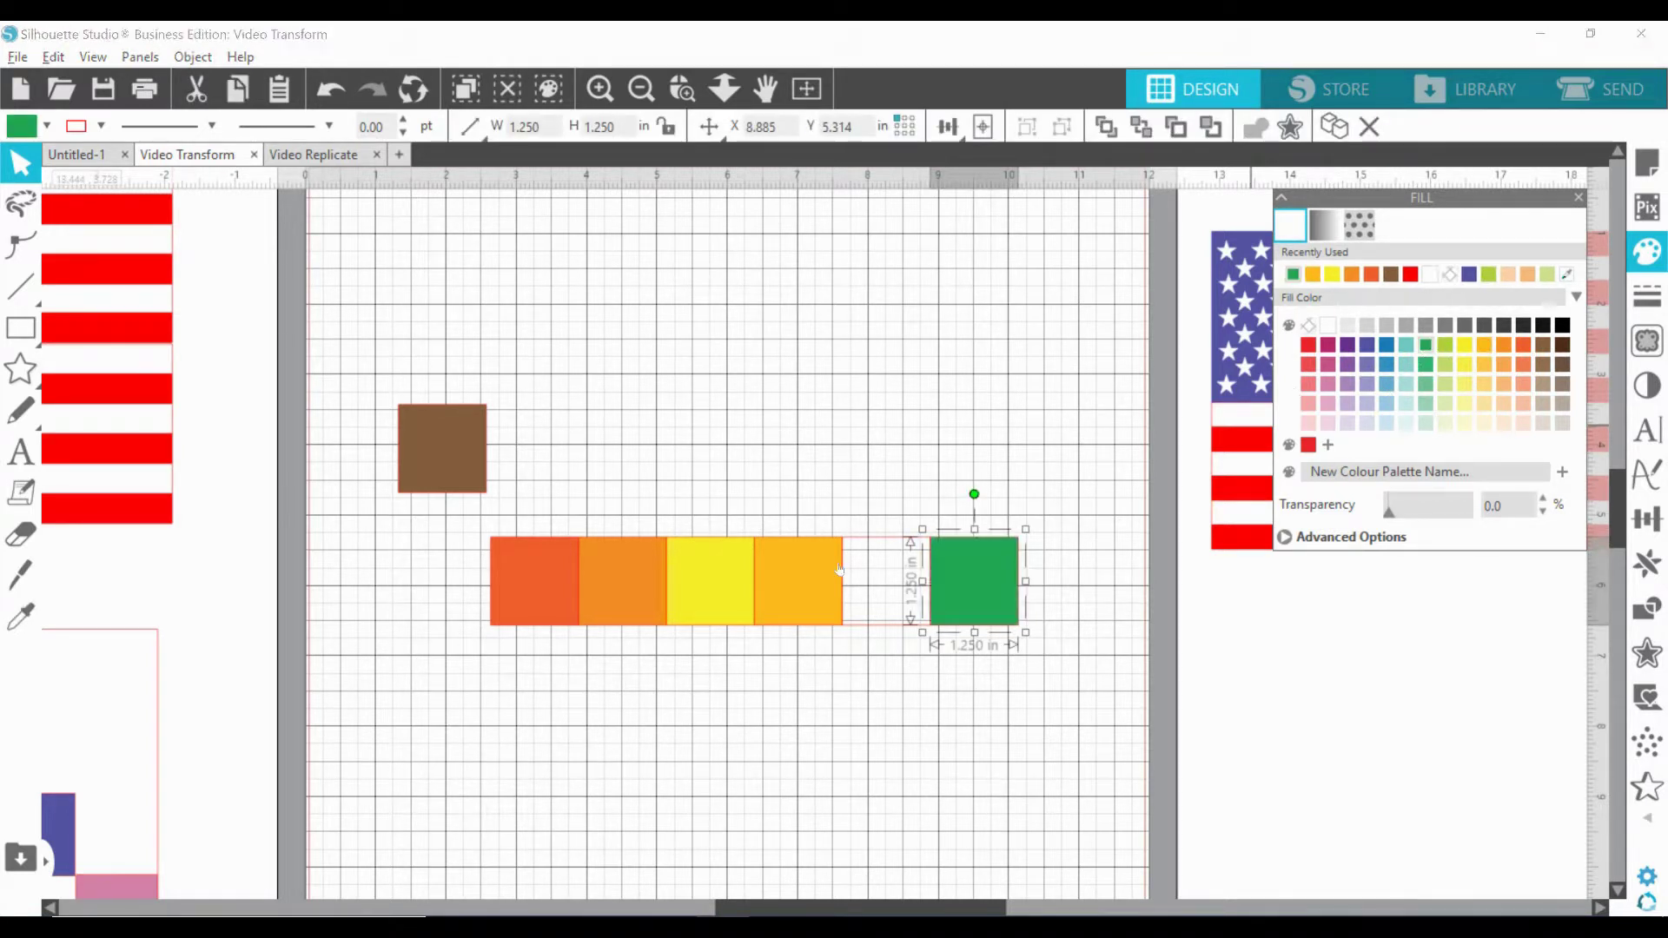
left_click(879, 548)
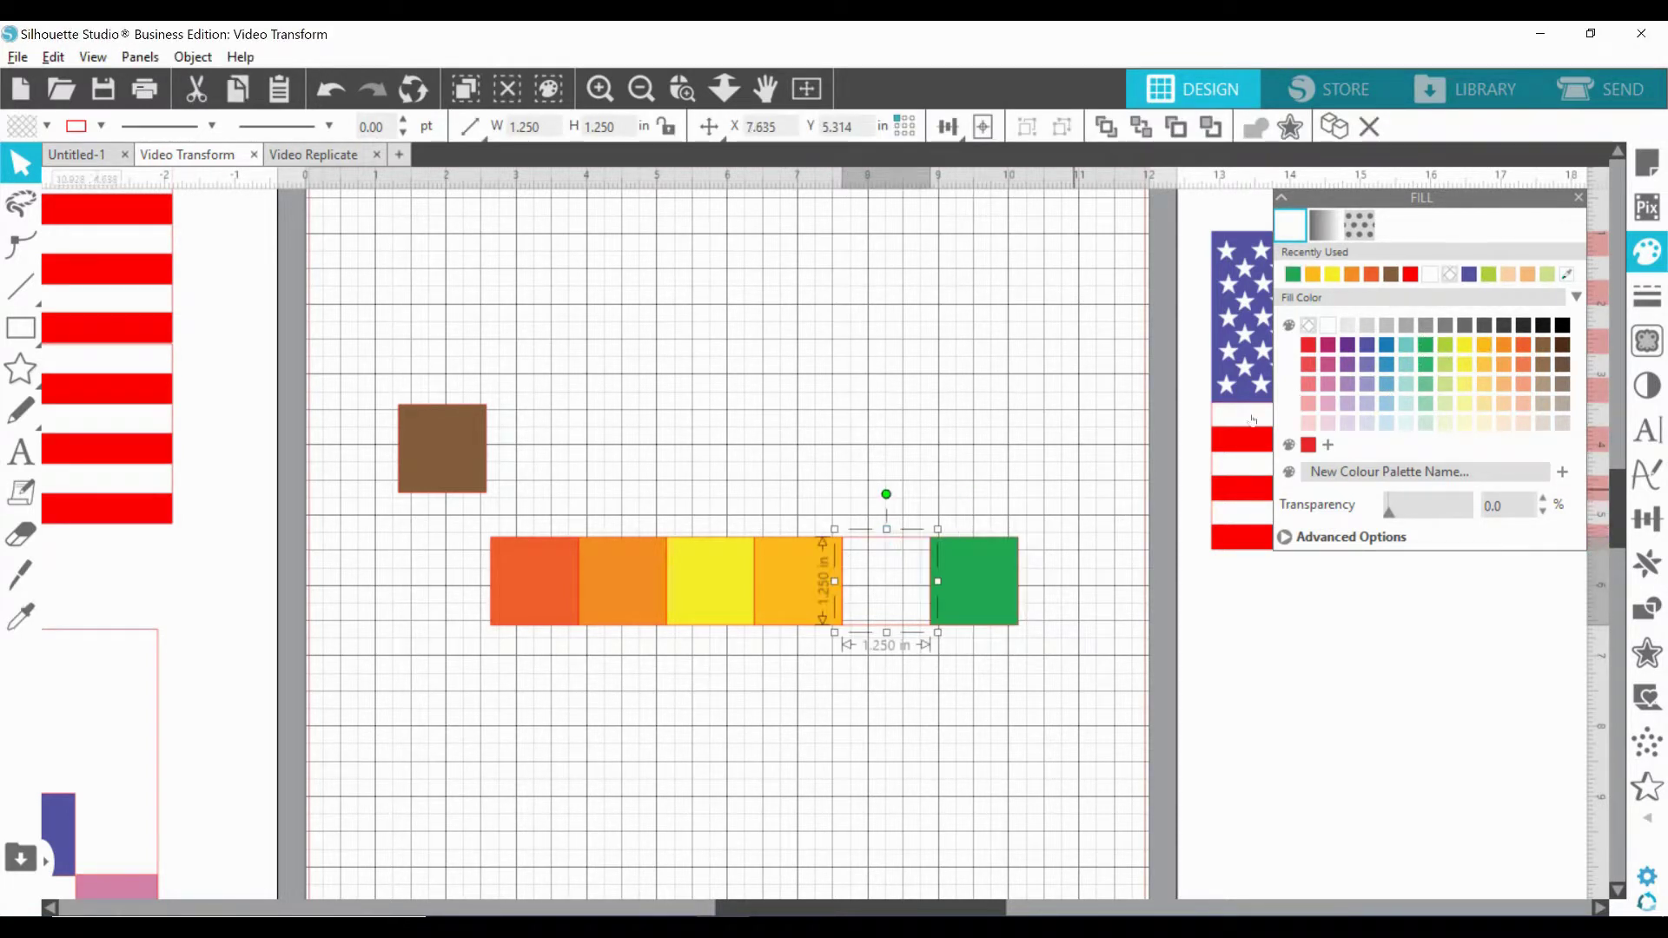
left_click(1445, 348)
left_click(730, 440)
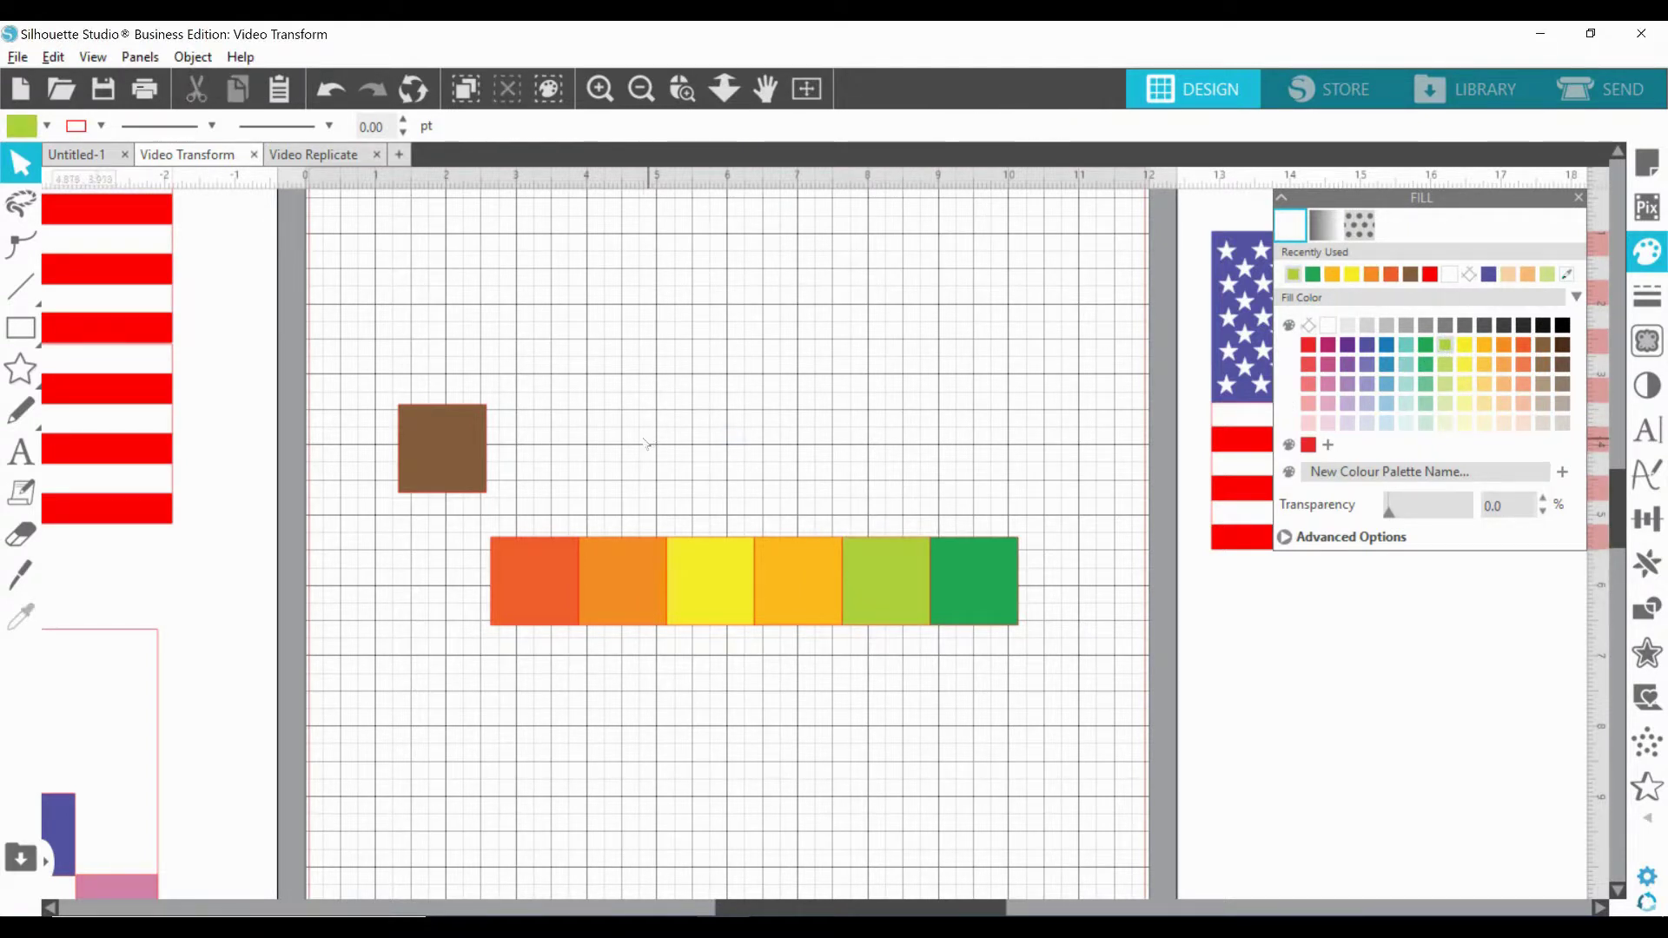
Nudge the brown square up to about X 1.37 in, Y 3.08 in, and display the Transform move settings.
left_click_drag(428, 443, 438, 432)
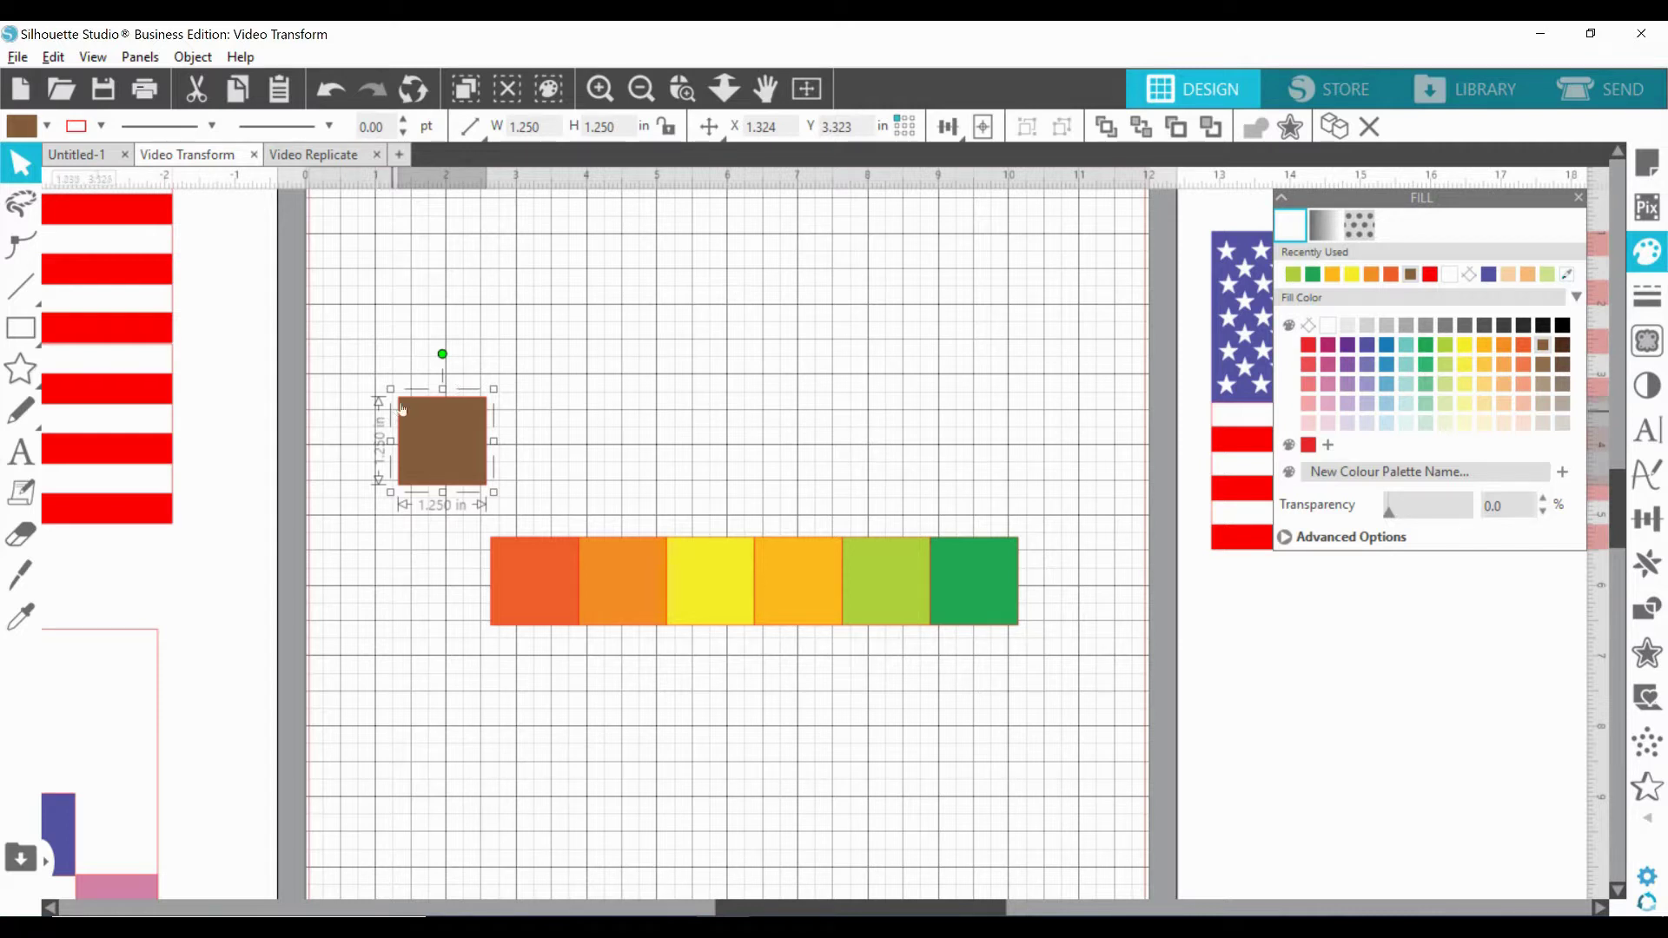
left_click_drag(440, 461, 445, 452)
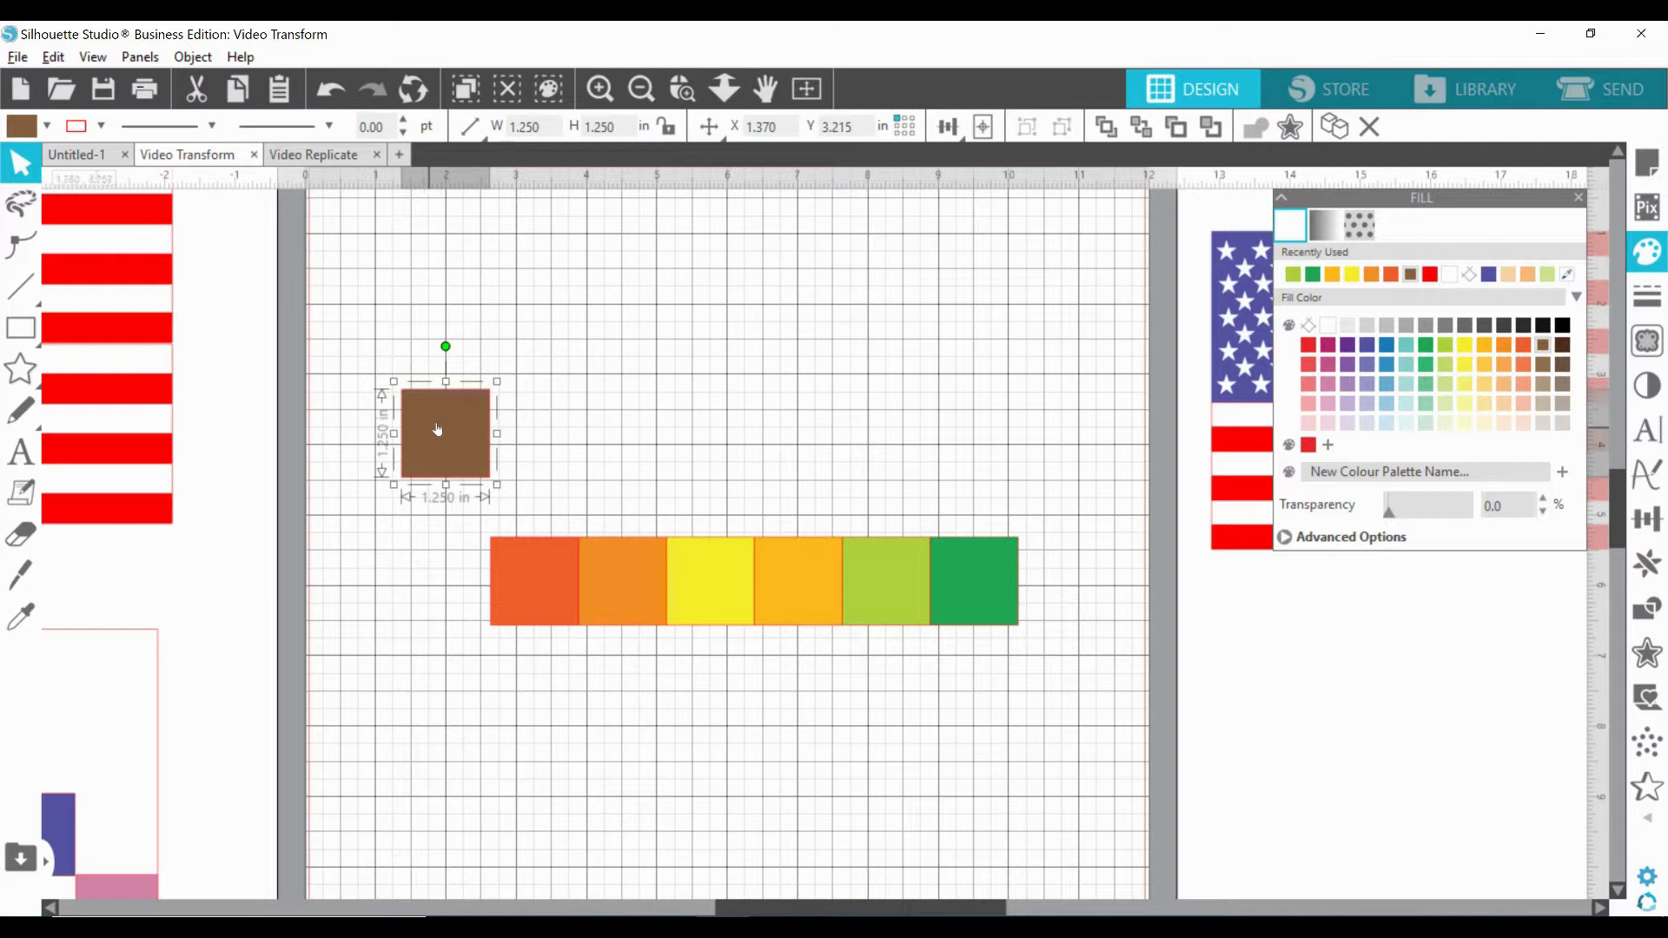
left_click(1579, 199)
left_click(1634, 512)
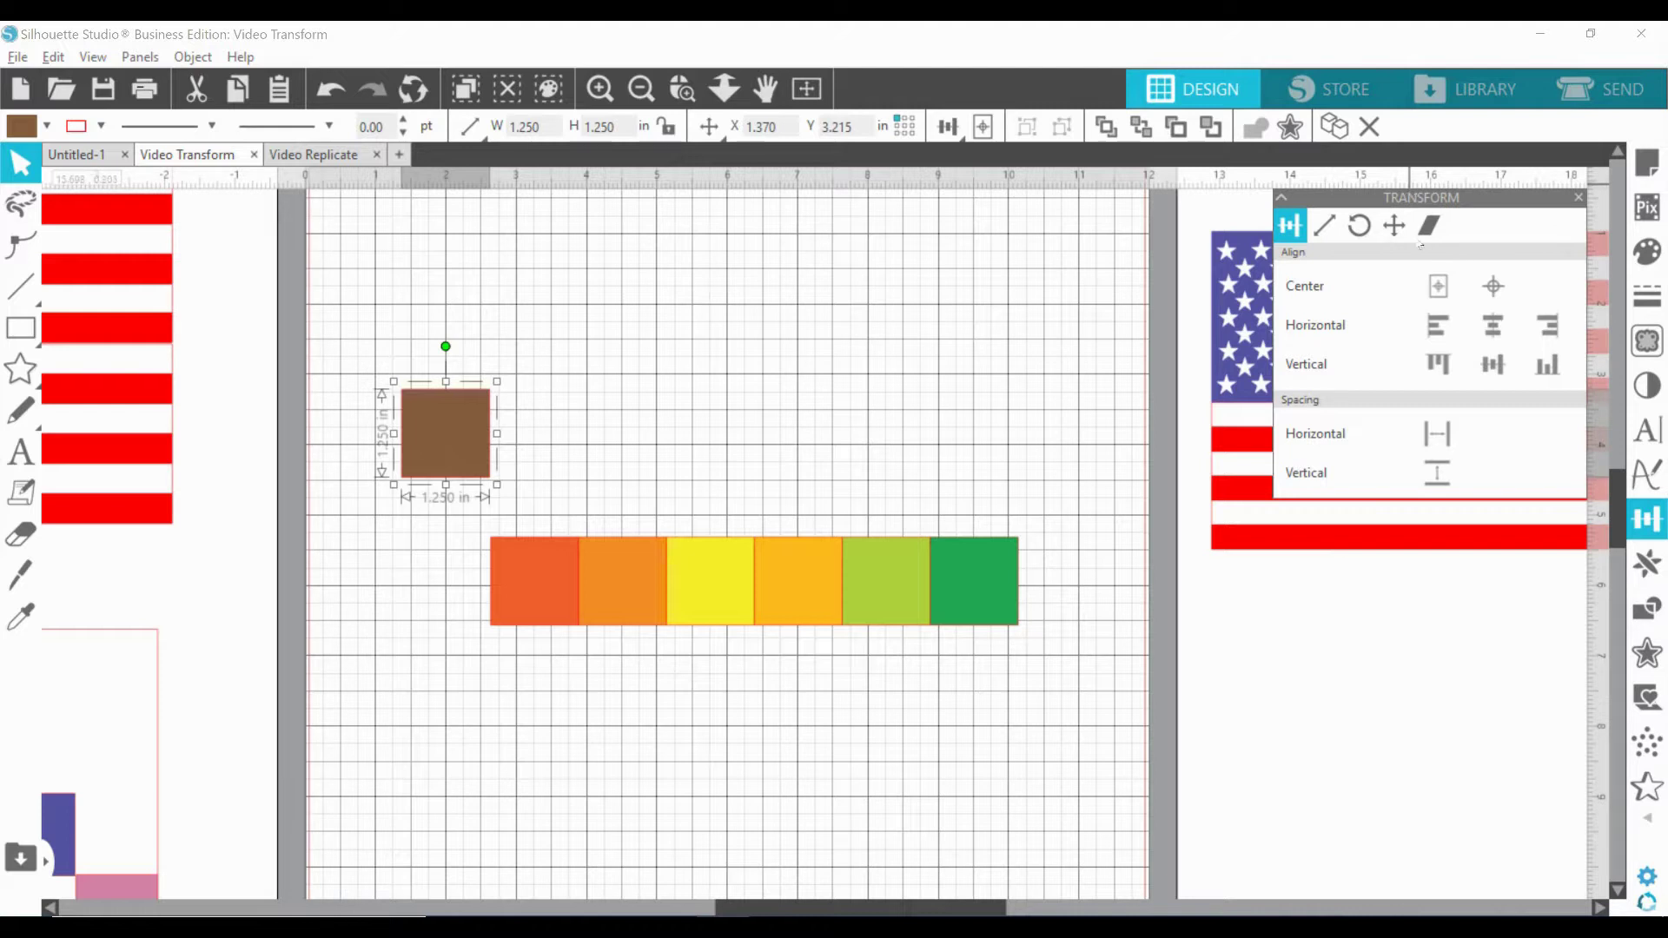
left_click(1392, 228)
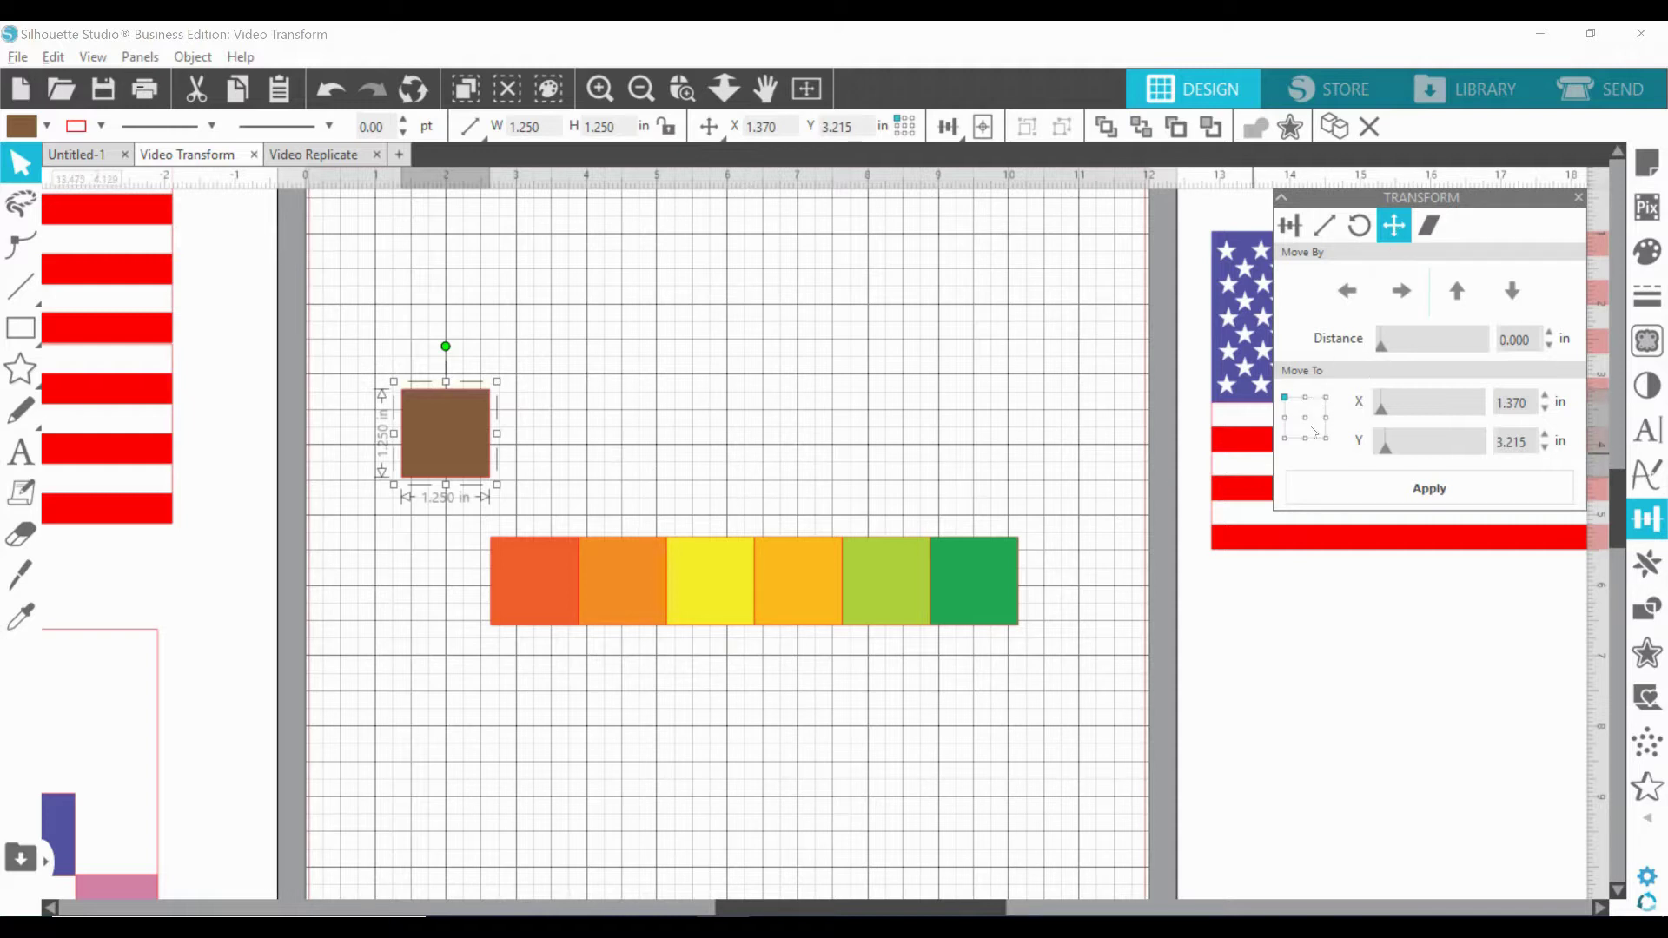
left_click_drag(461, 435, 459, 429)
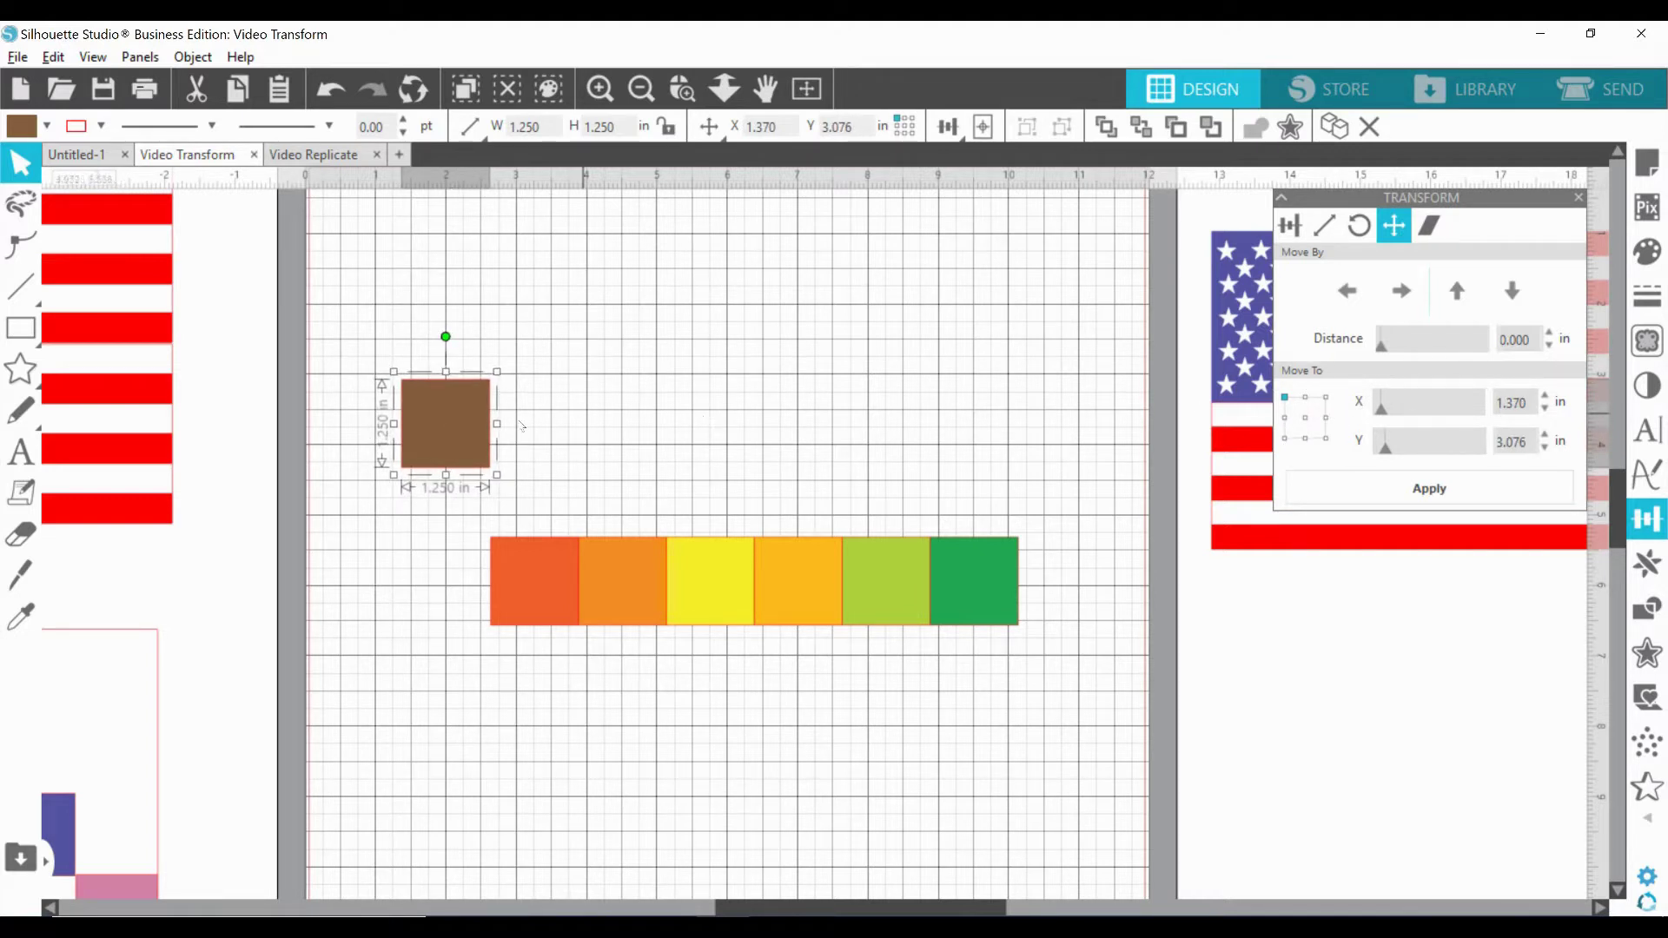
Draw a seven-lobed flower shape about 3.06 by 3.11 in above the row of colored squares.
left_click(17, 372)
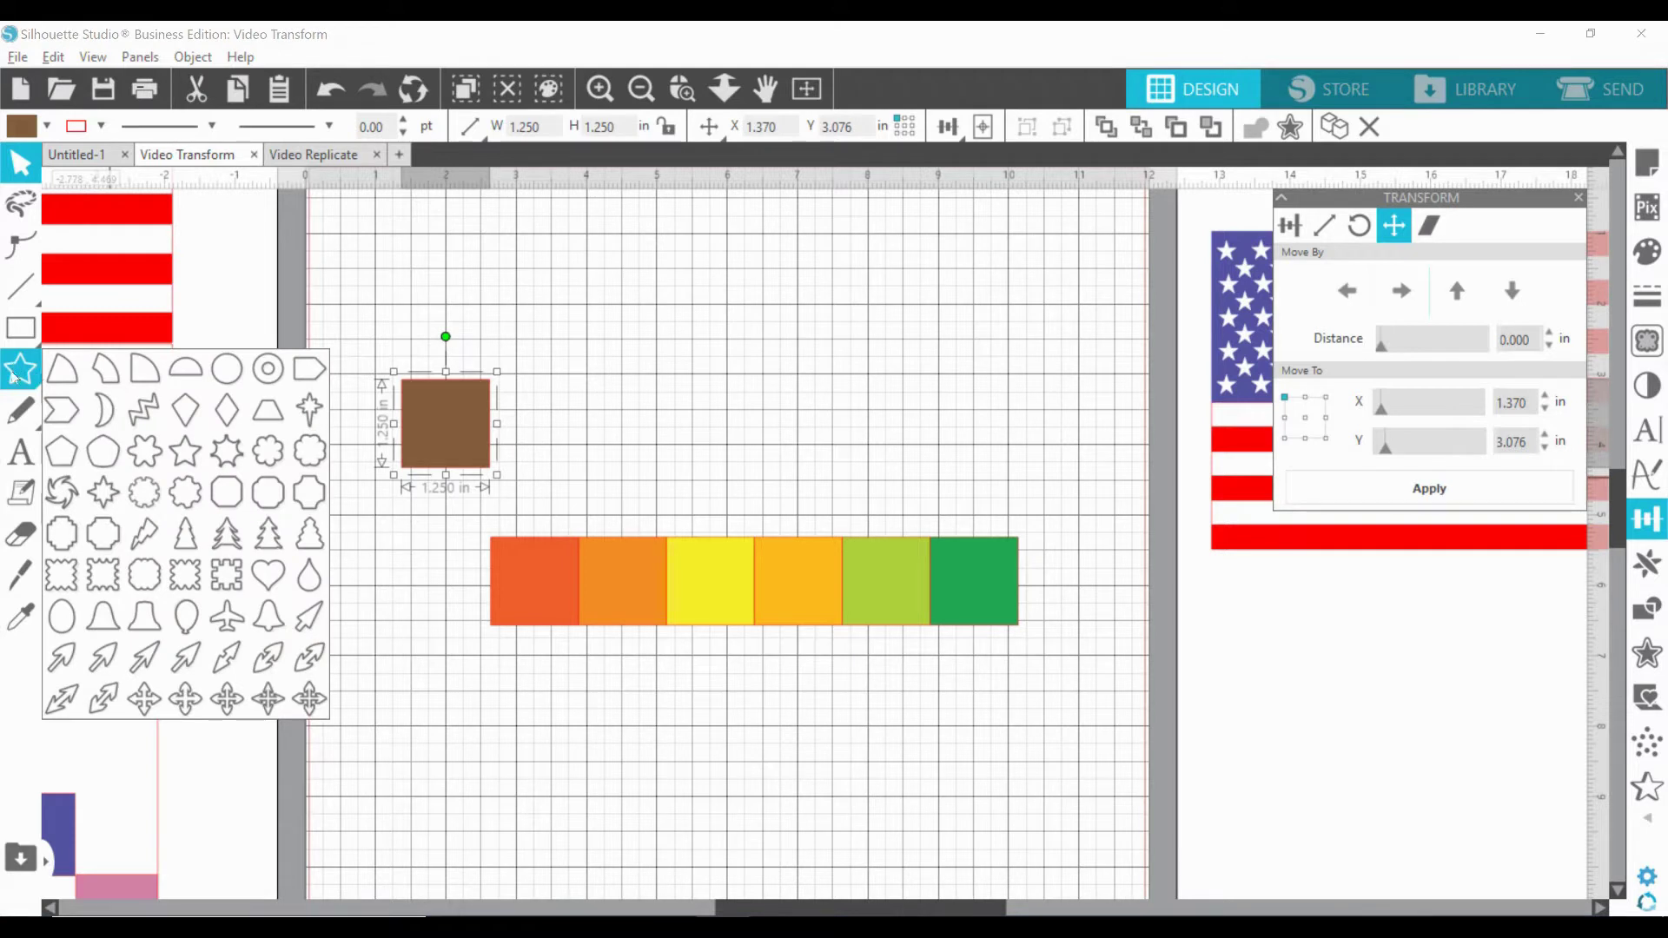
left_click(185, 451)
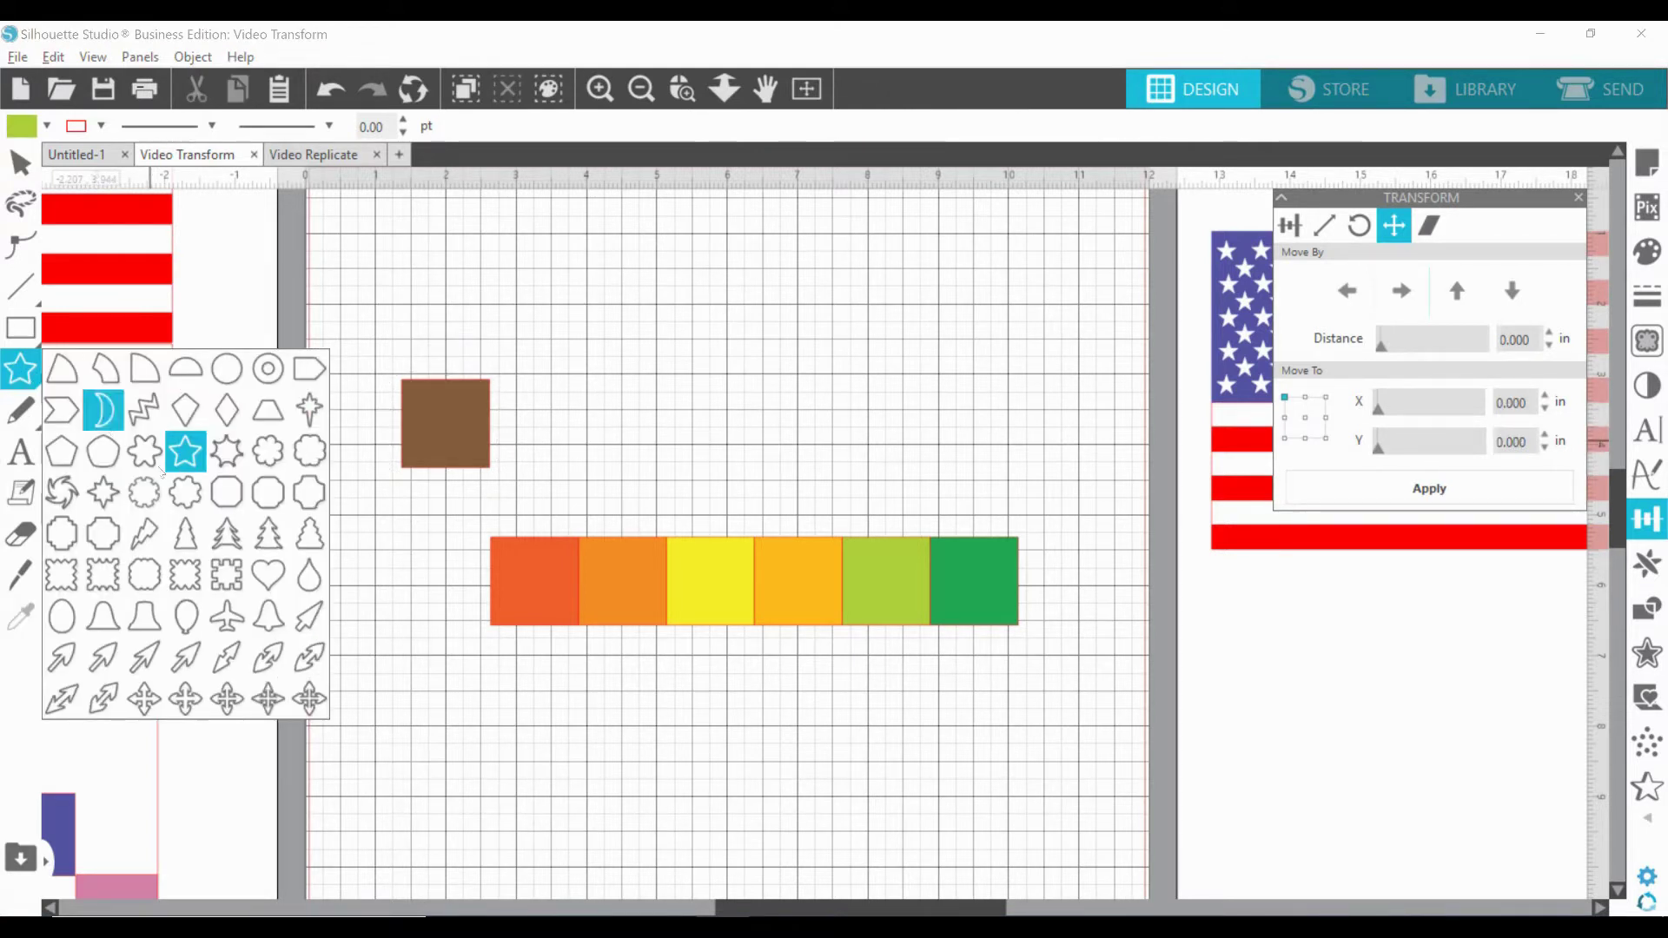
left_click(145, 451)
left_click_drag(722, 322, 784, 410)
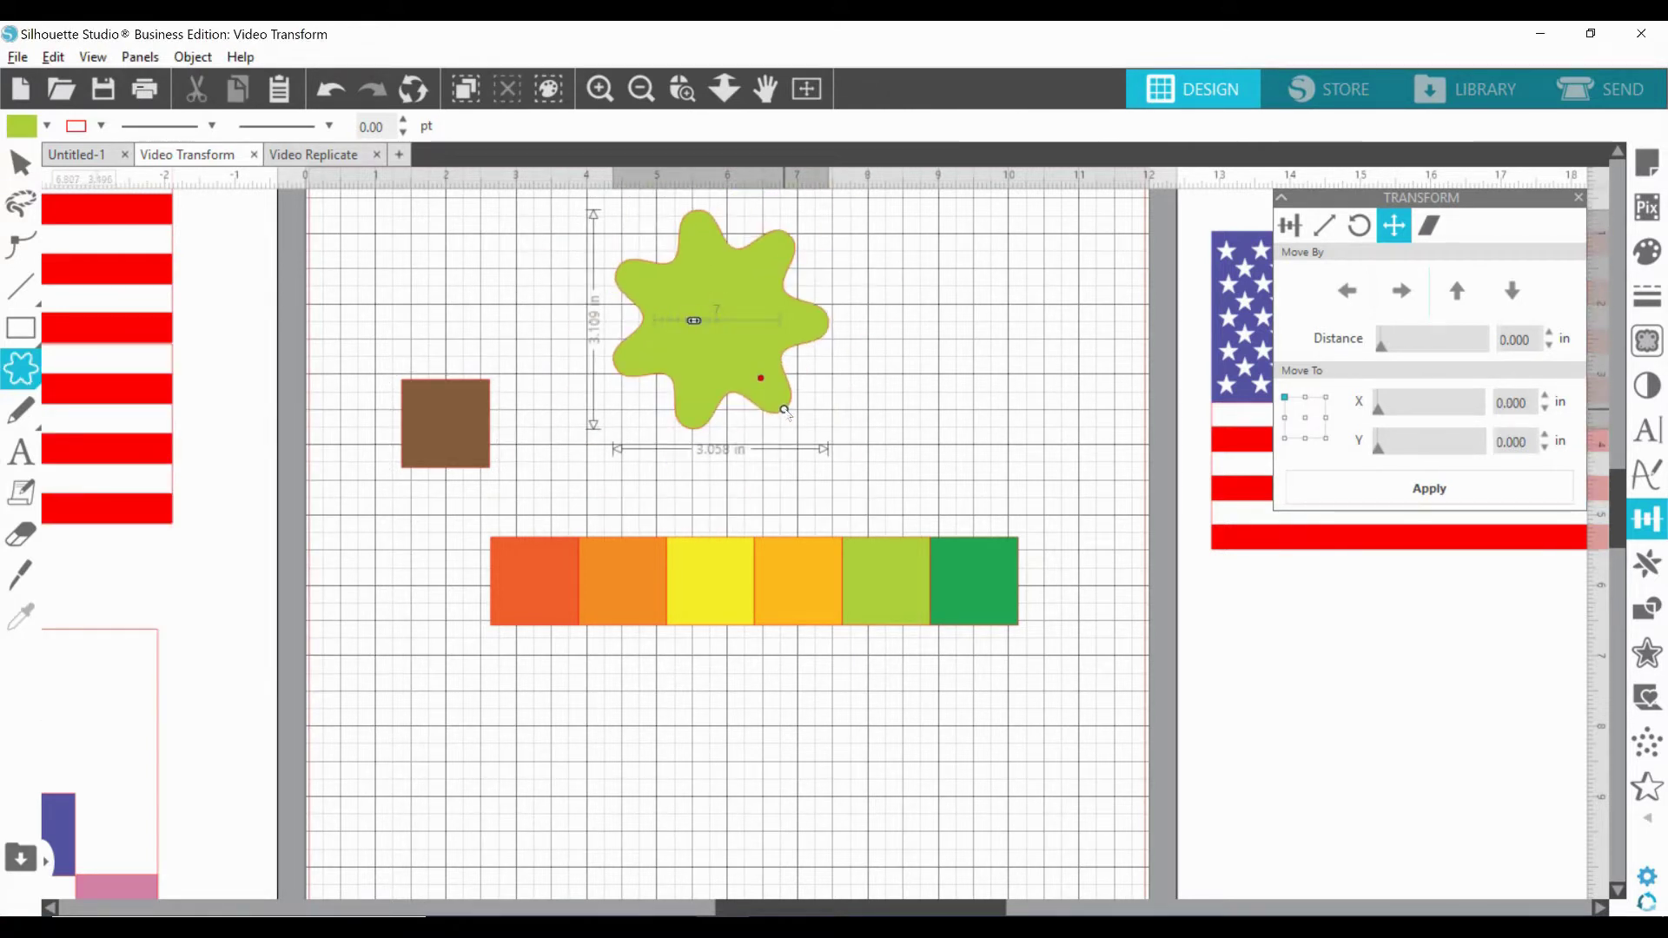
left_click(969, 324)
left_click(798, 350)
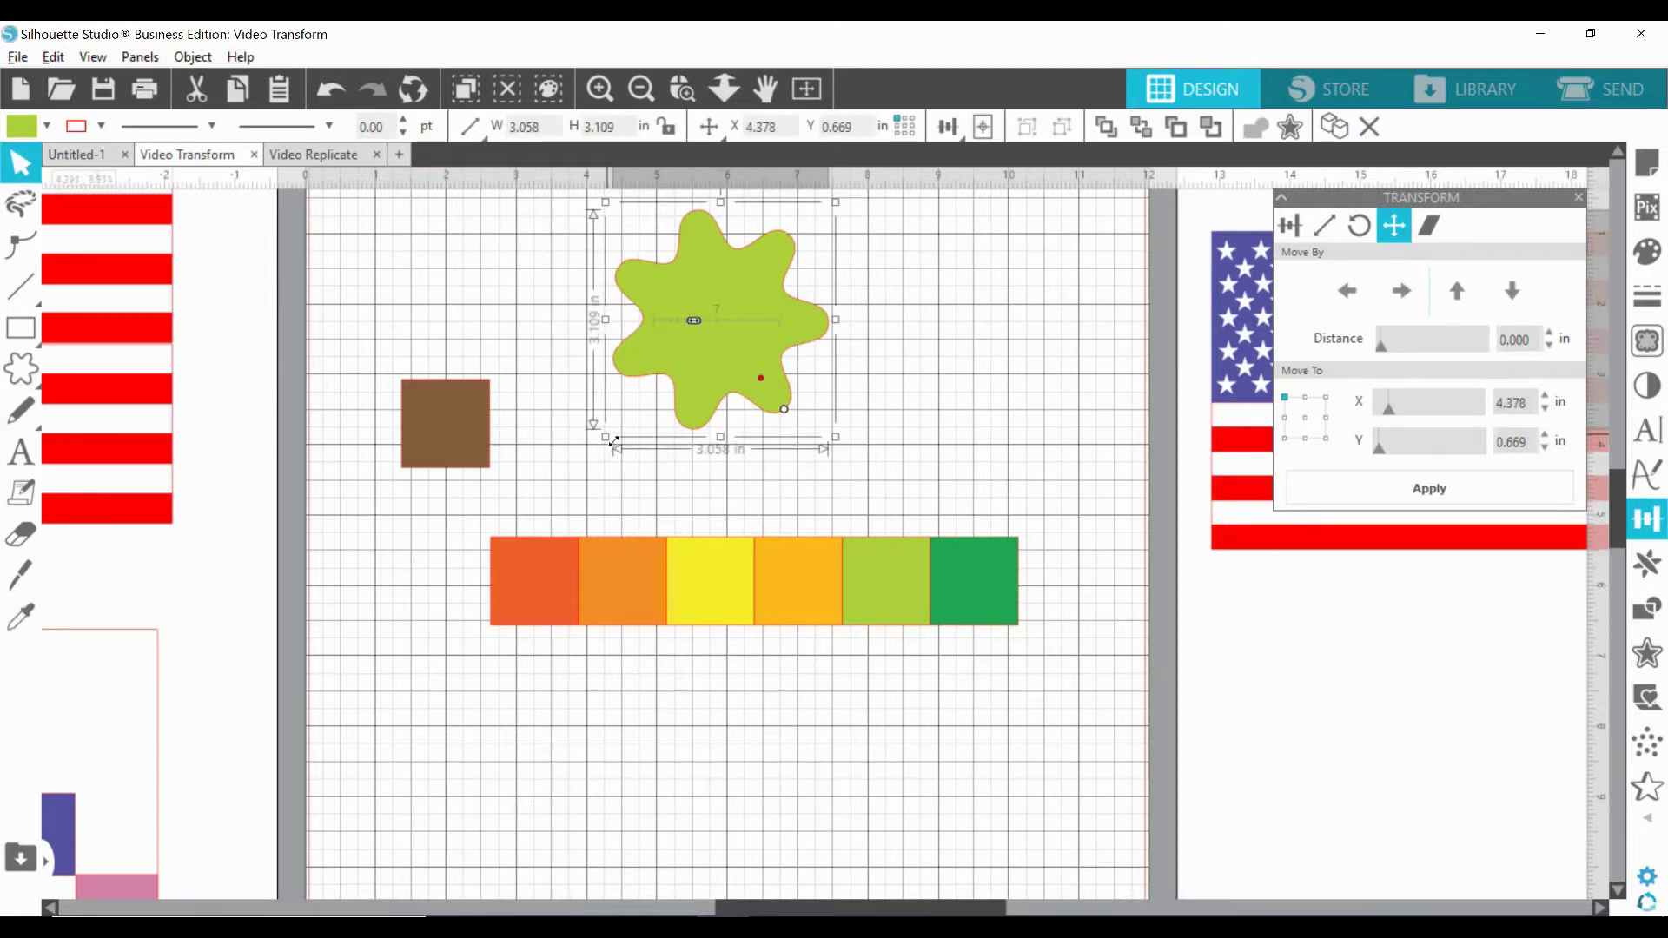
Shift the flower slightly and use its center as the position reference, placing it at about X 6.08 in, Y 2.56 in.
left_click_drag(692, 398, 693, 413)
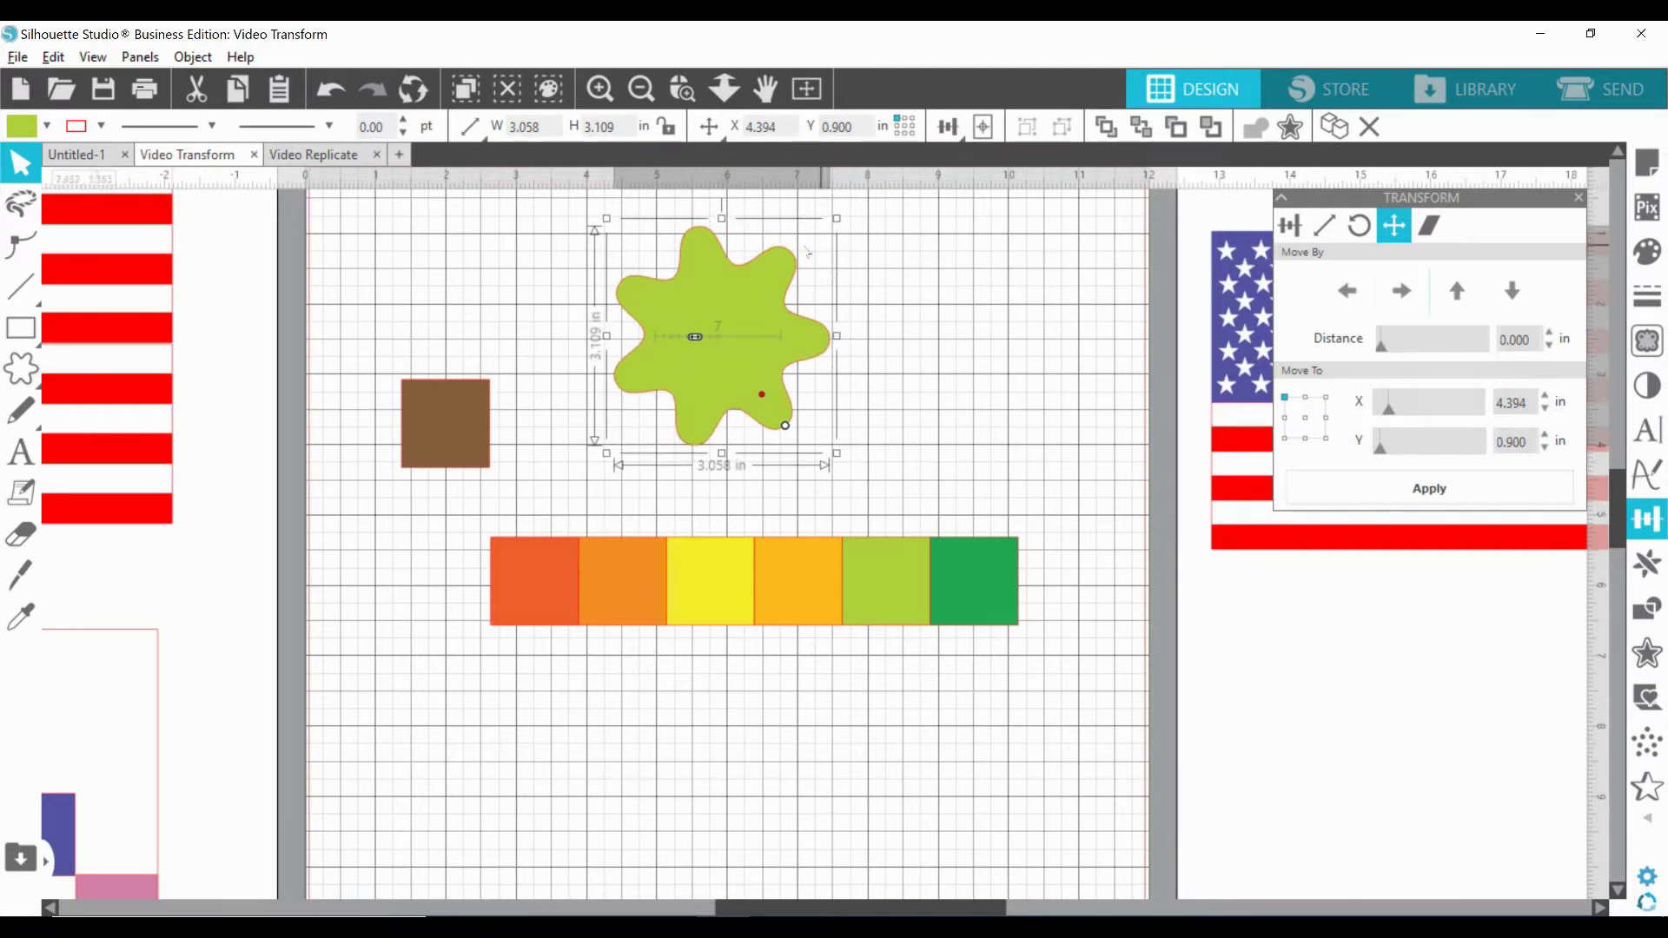
left_click(724, 347)
left_click_drag(728, 350, 735, 356)
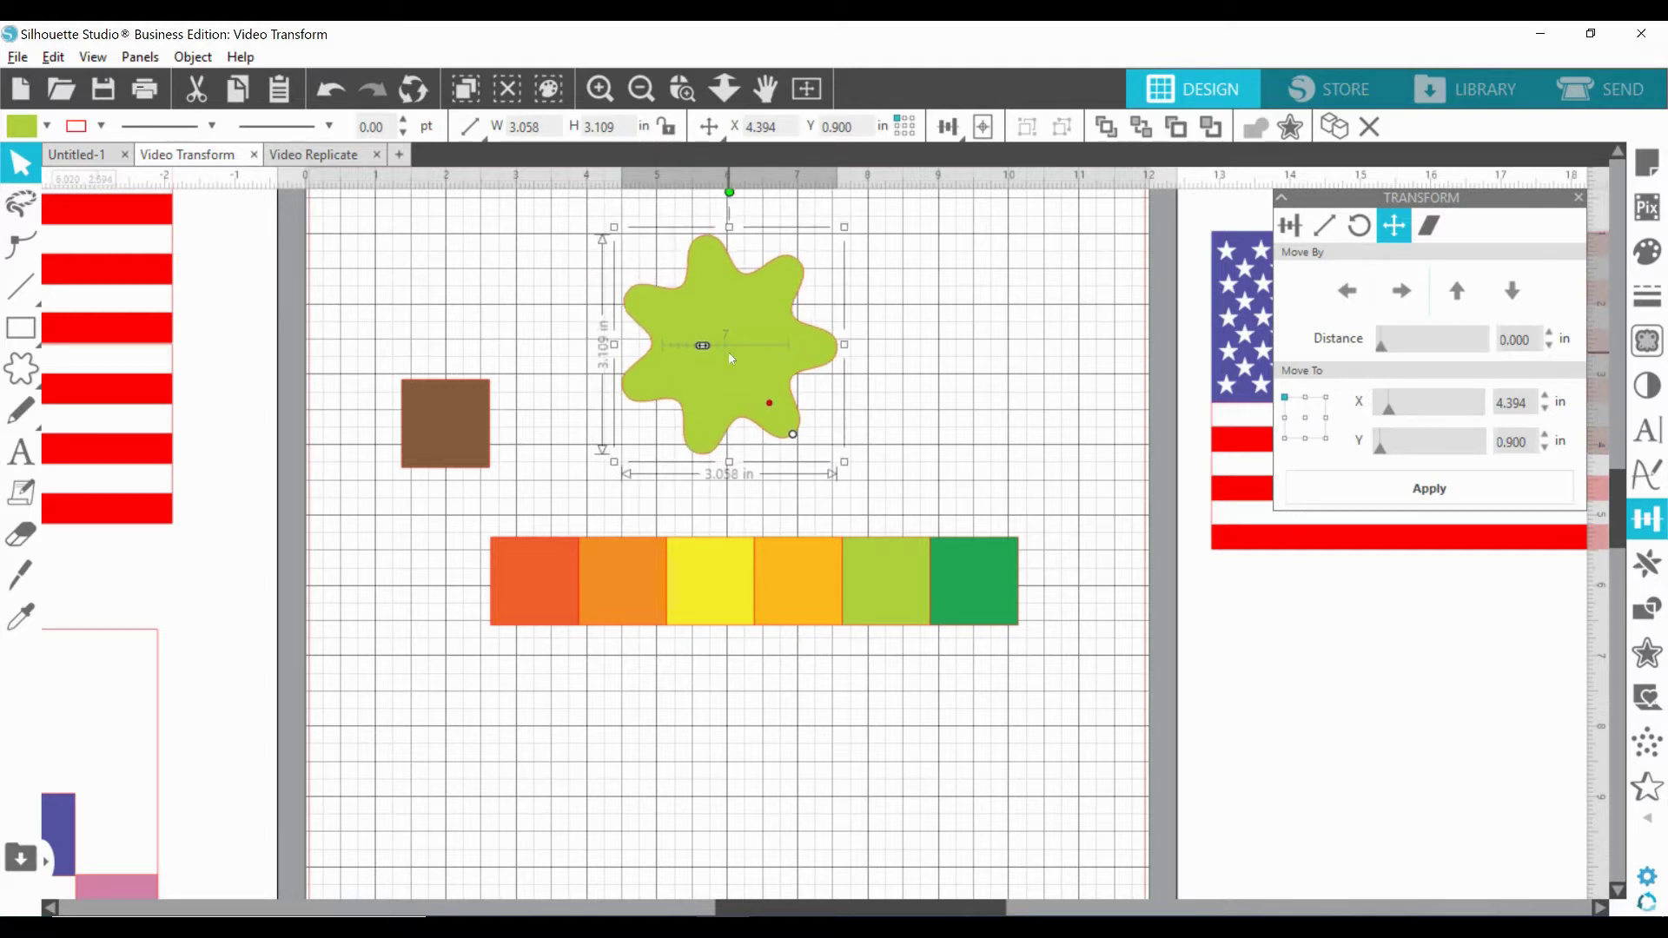
left_click(1304, 417)
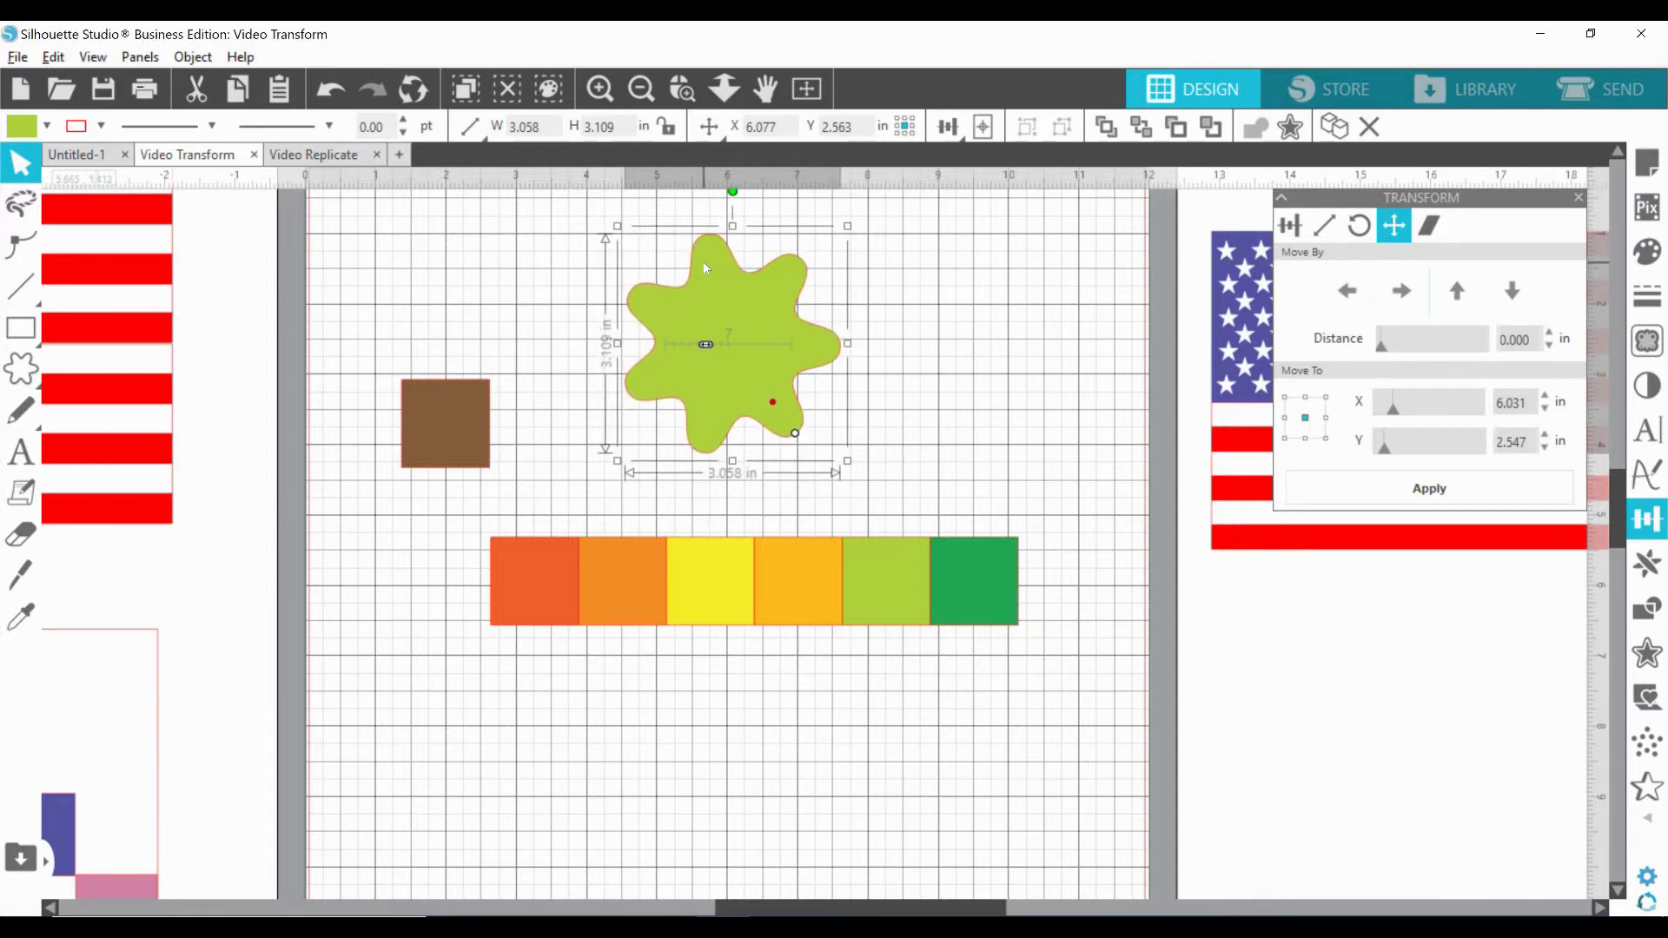
left_click_drag(721, 269, 735, 270)
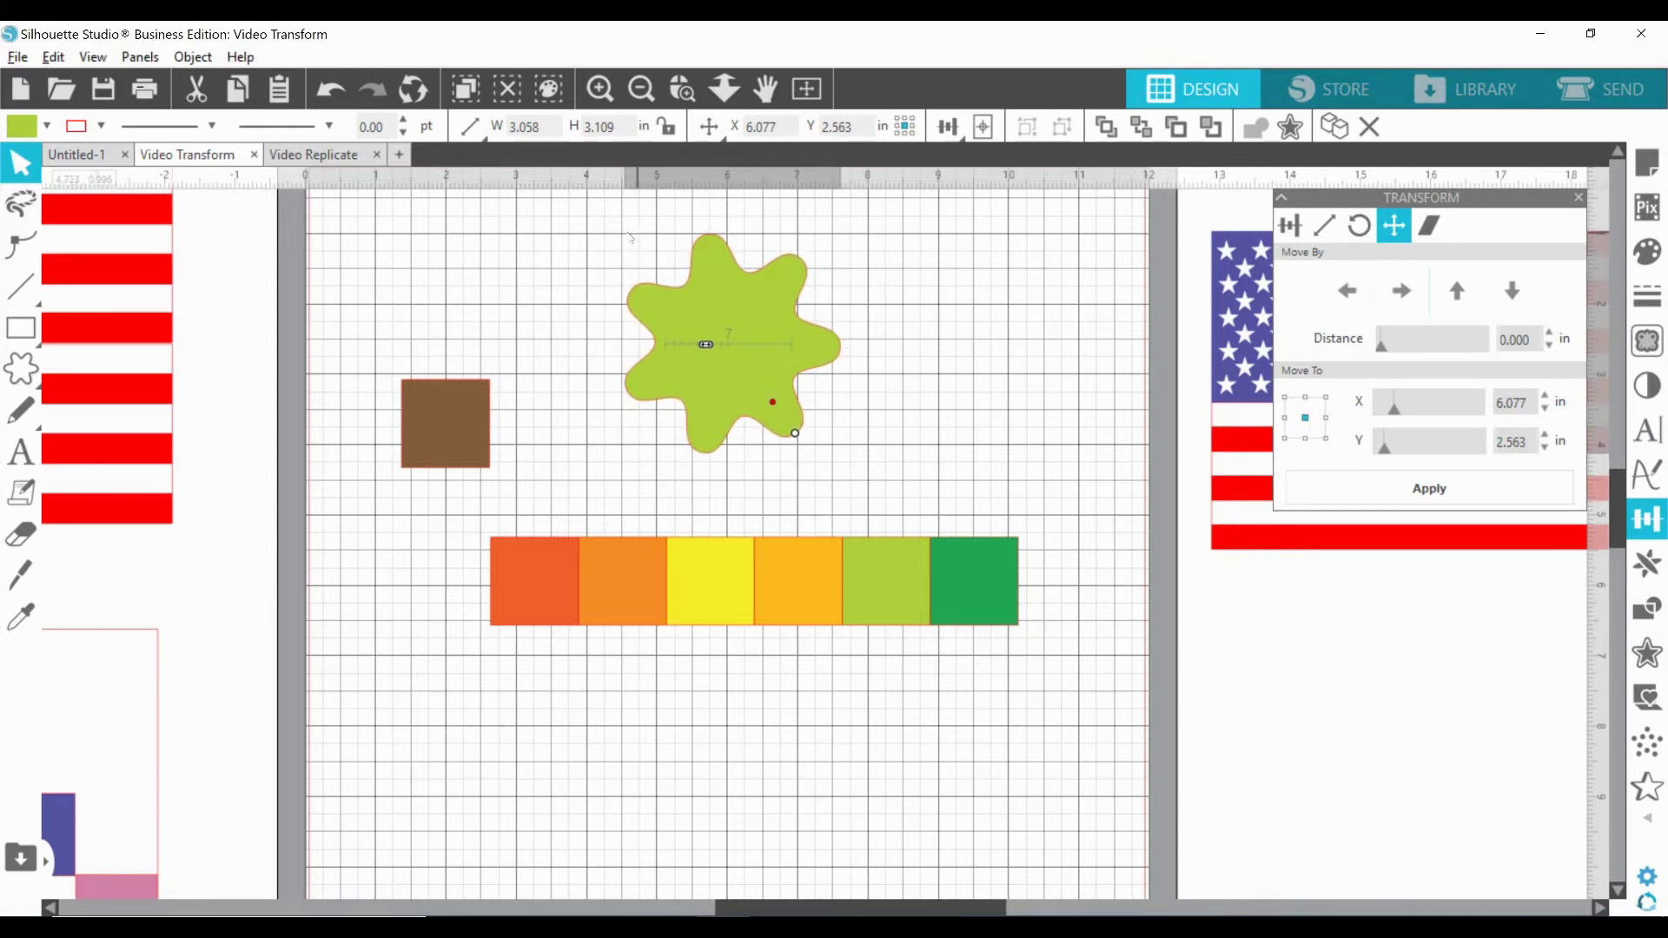
left_click(719, 304)
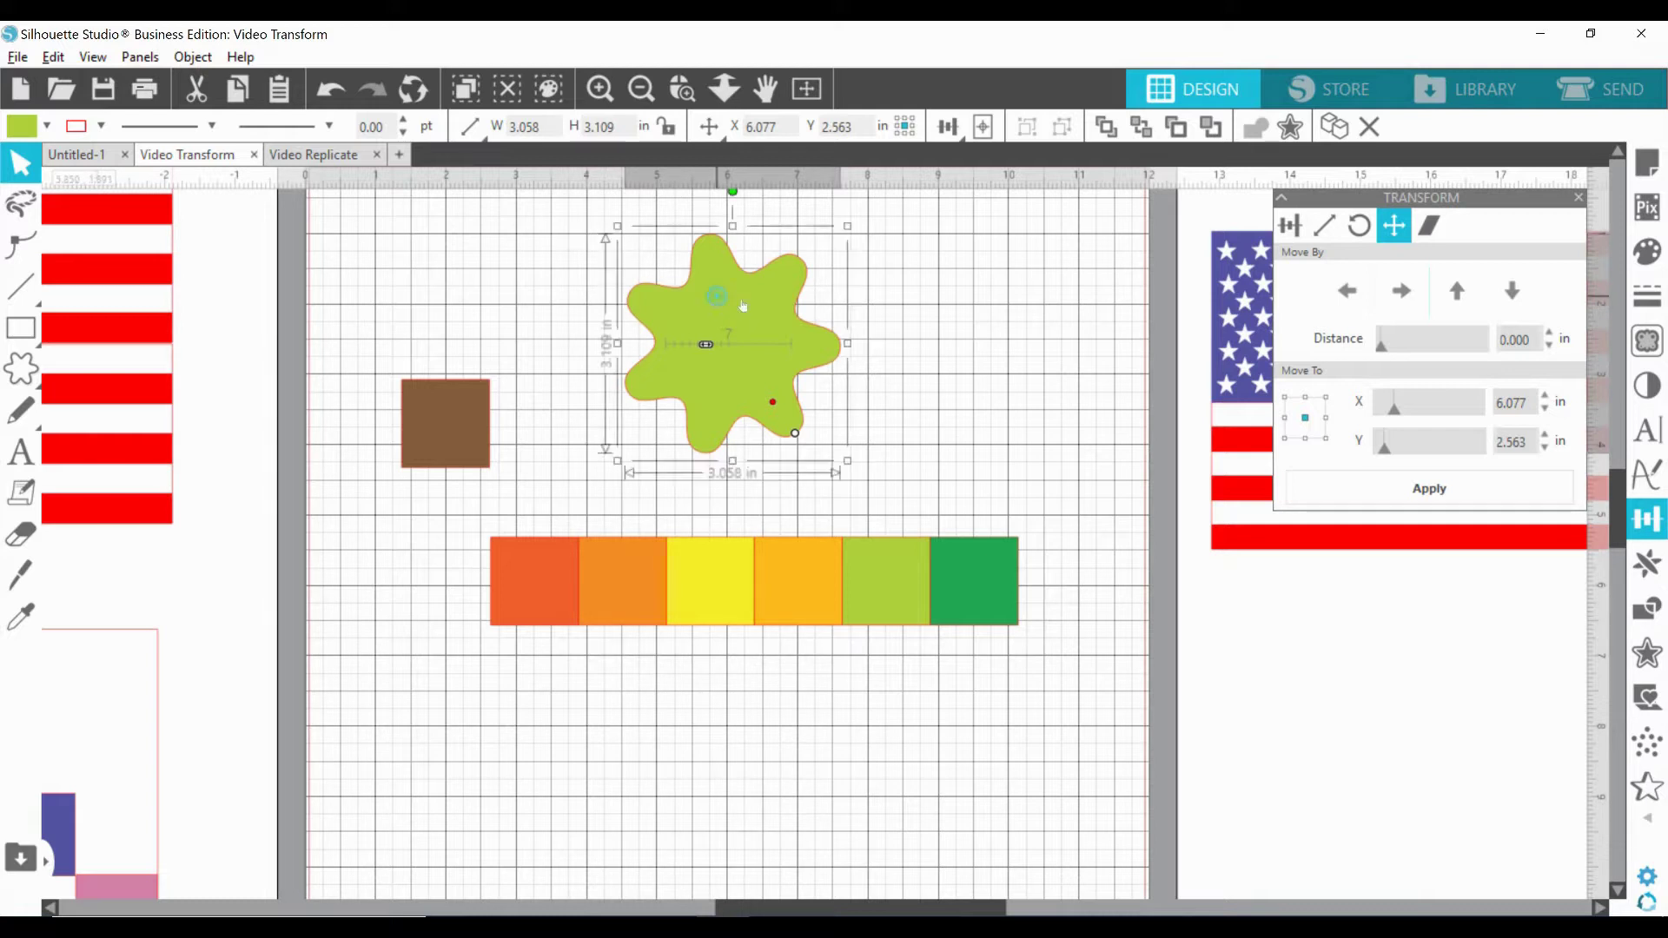
Change the flower's position reference to its top center and move that point to X 5 in.
left_click(1305, 397)
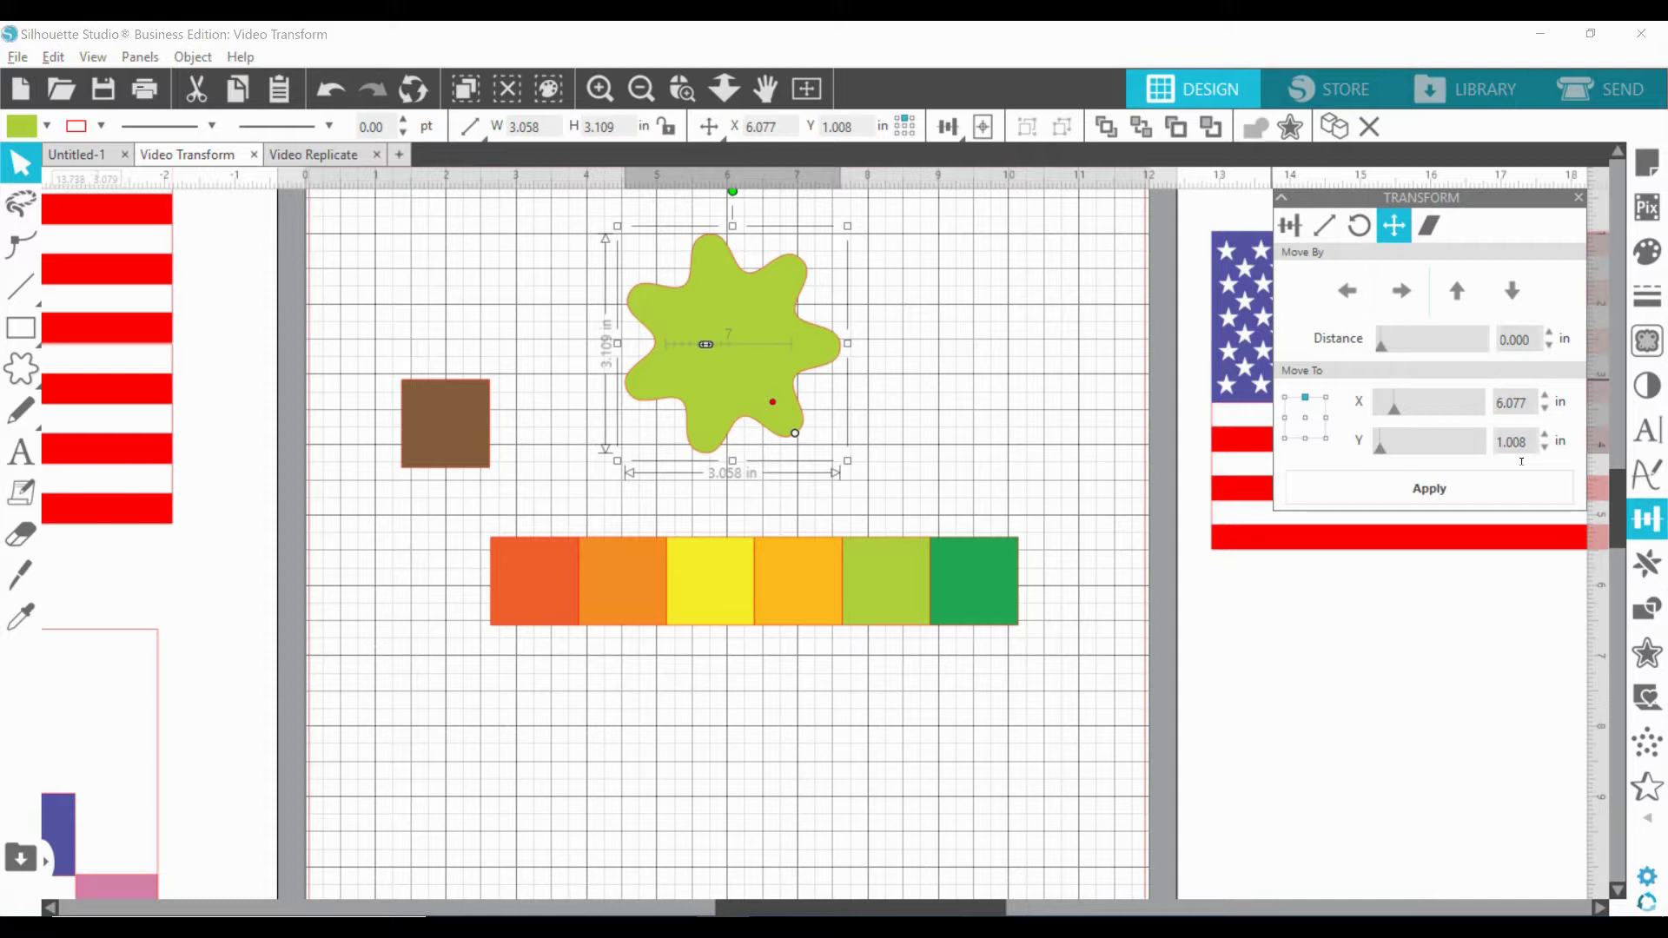
double_click(1511, 402)
type("5")
key("Return")
left_click(1387, 494)
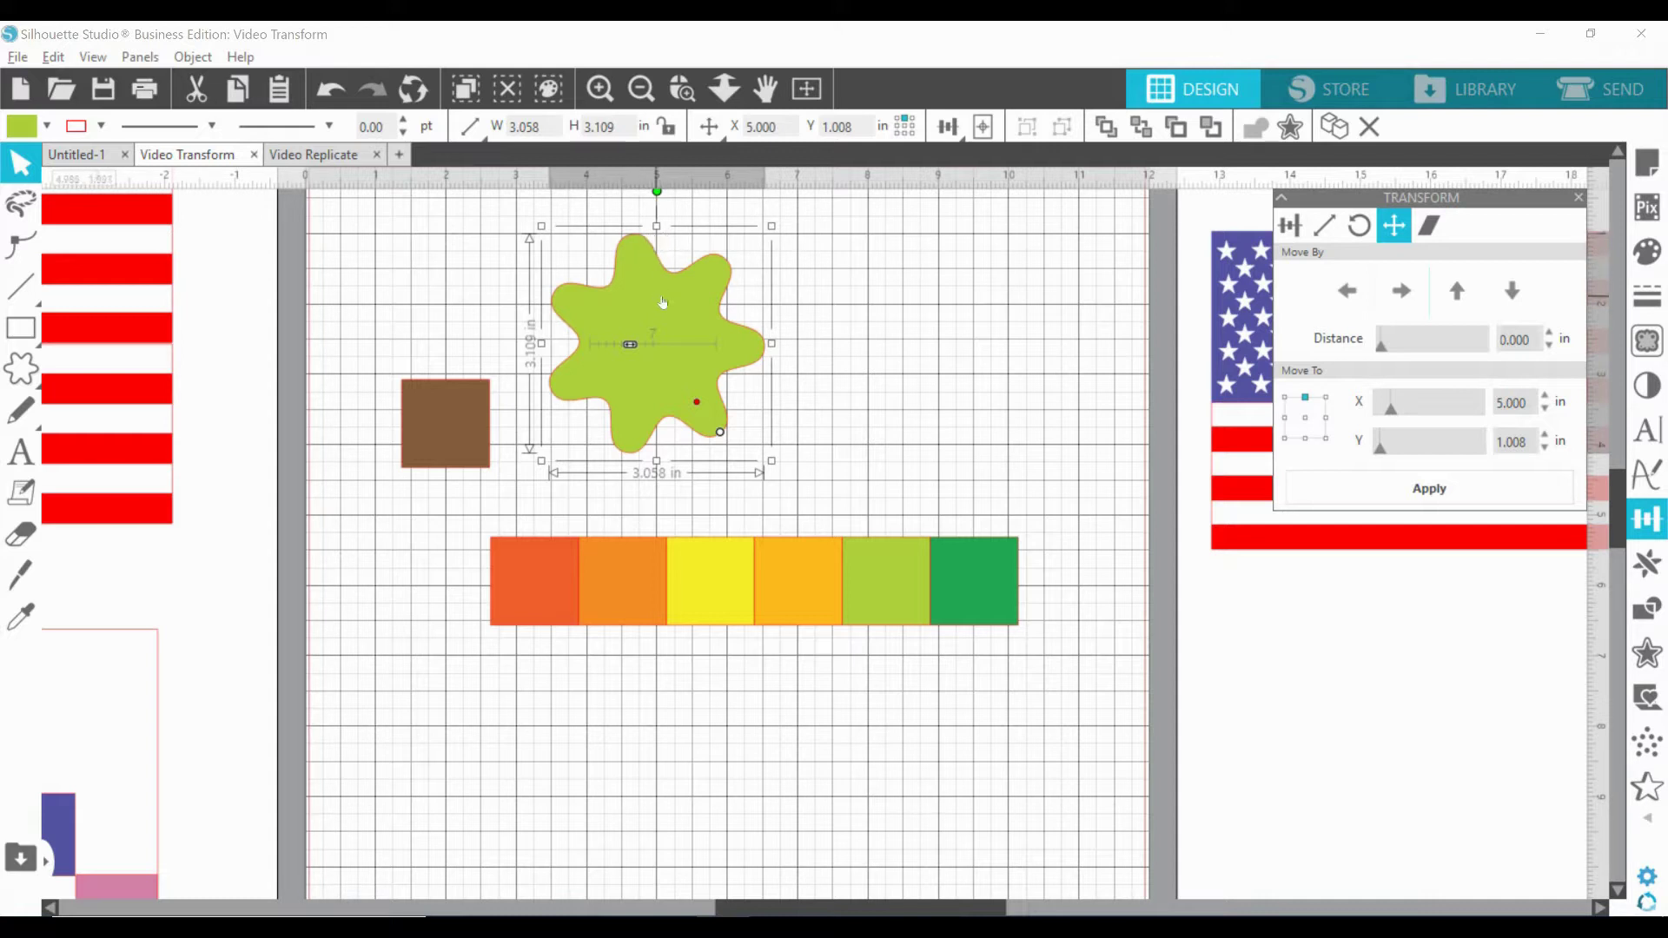
Shift the flower shape slightly and delete it from the page.
left_click_drag(692, 277, 735, 291)
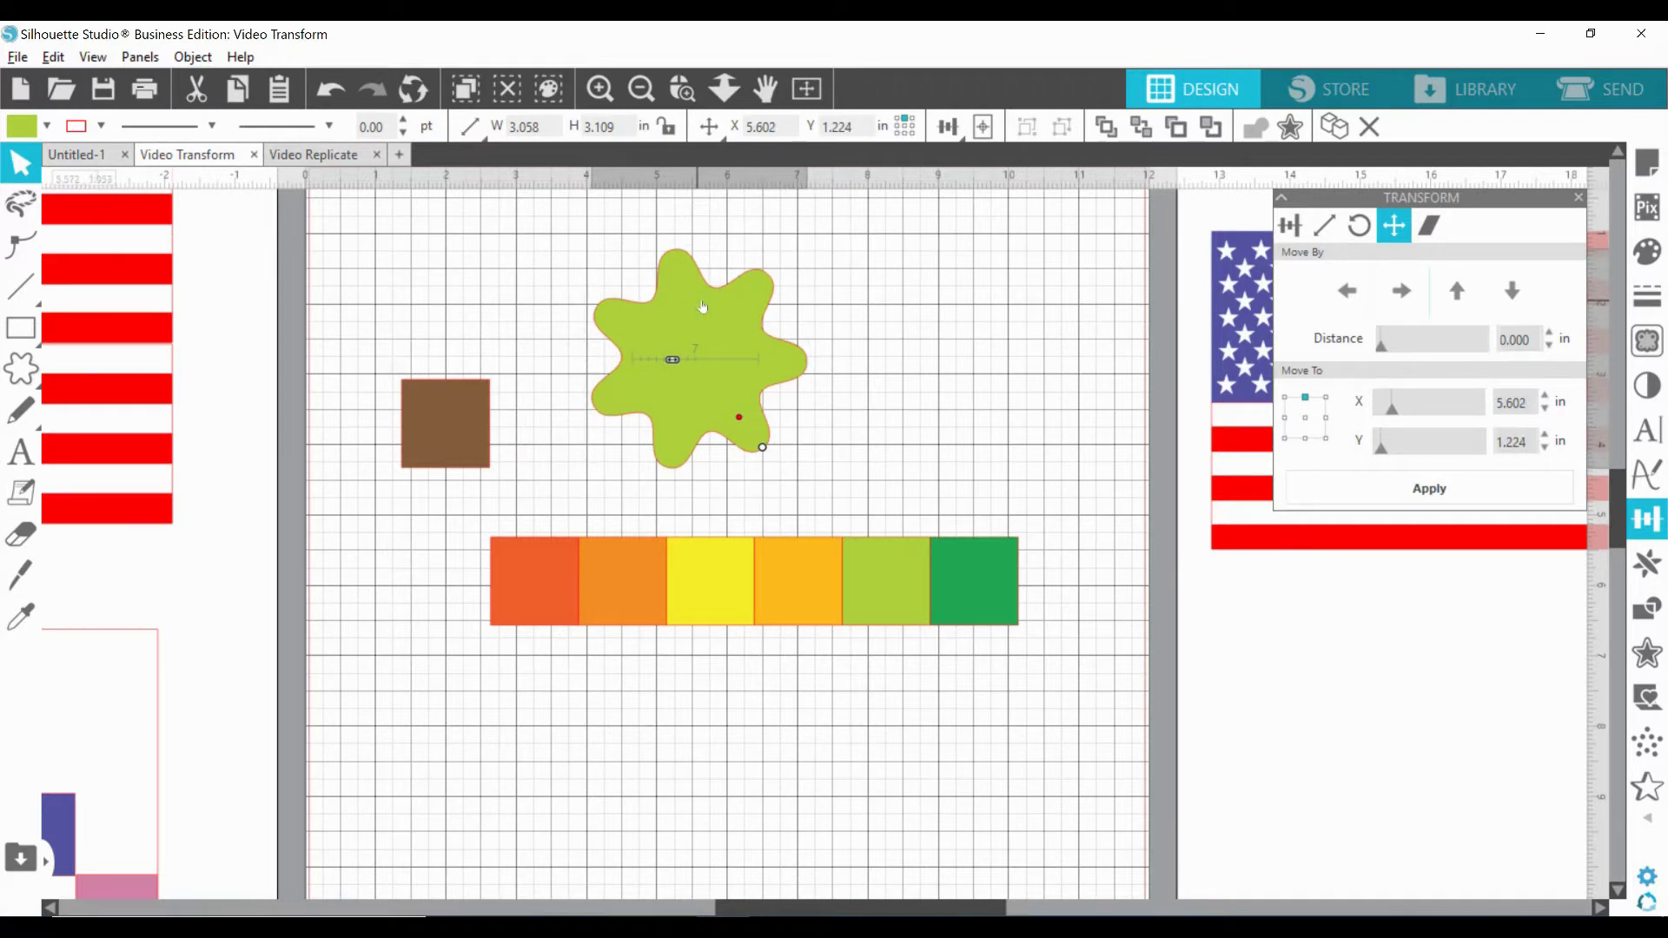
key("Delete")
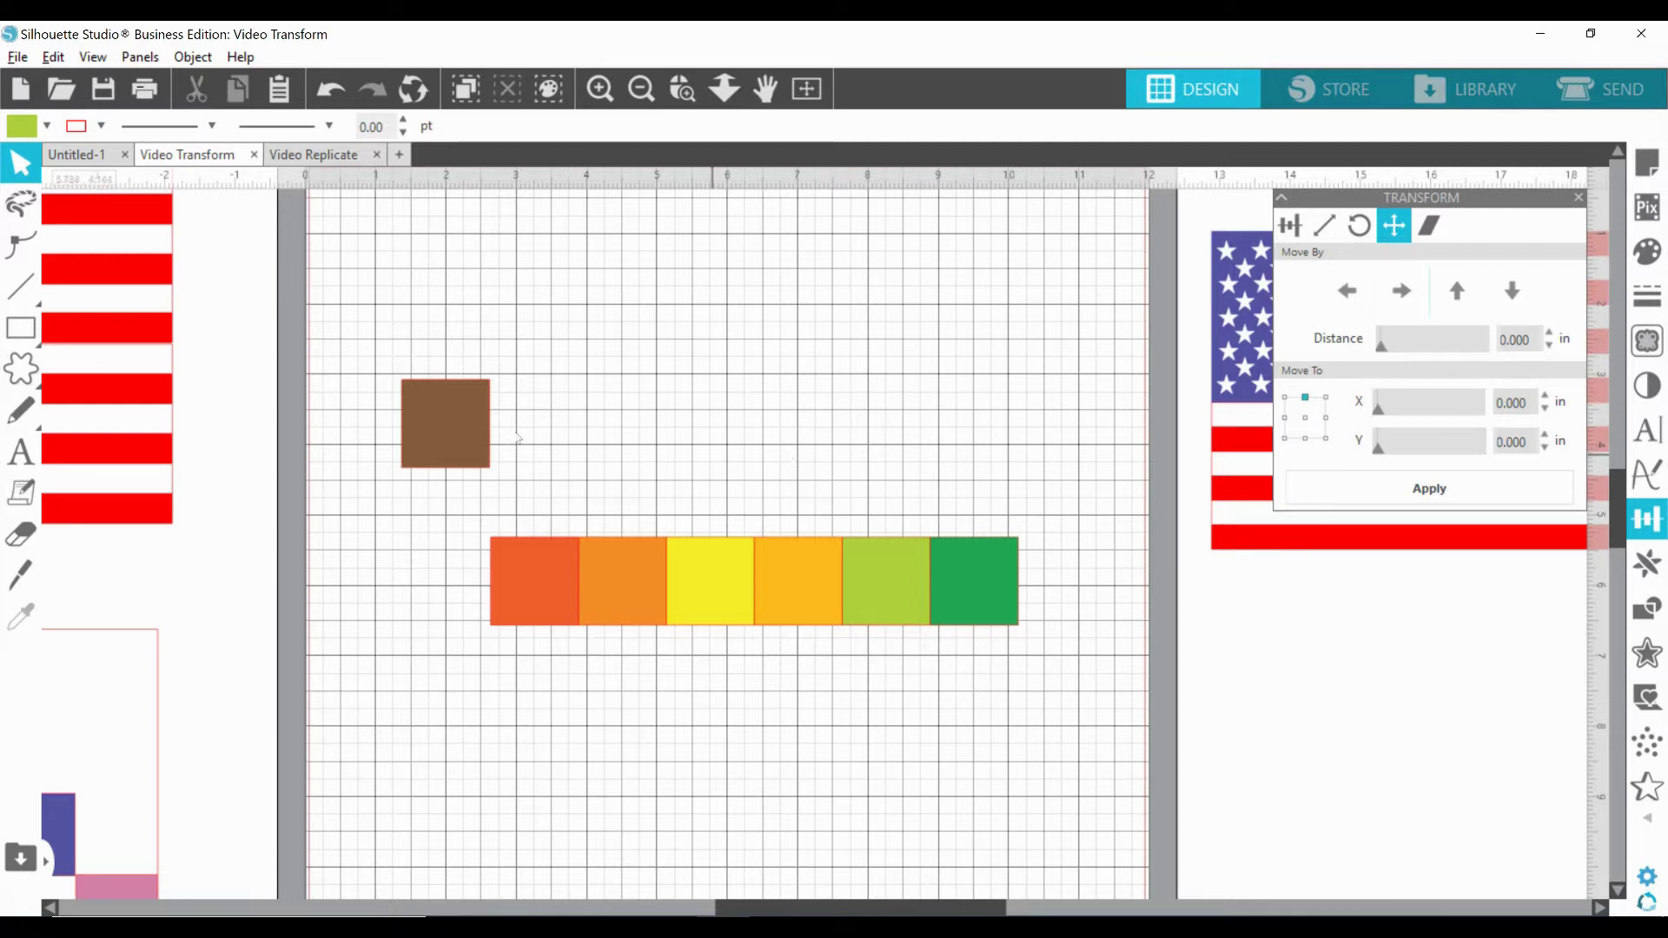
Move the brown square so its top-left corner sits at X 2.5 in, Y 2.75 in.
left_click(486, 441)
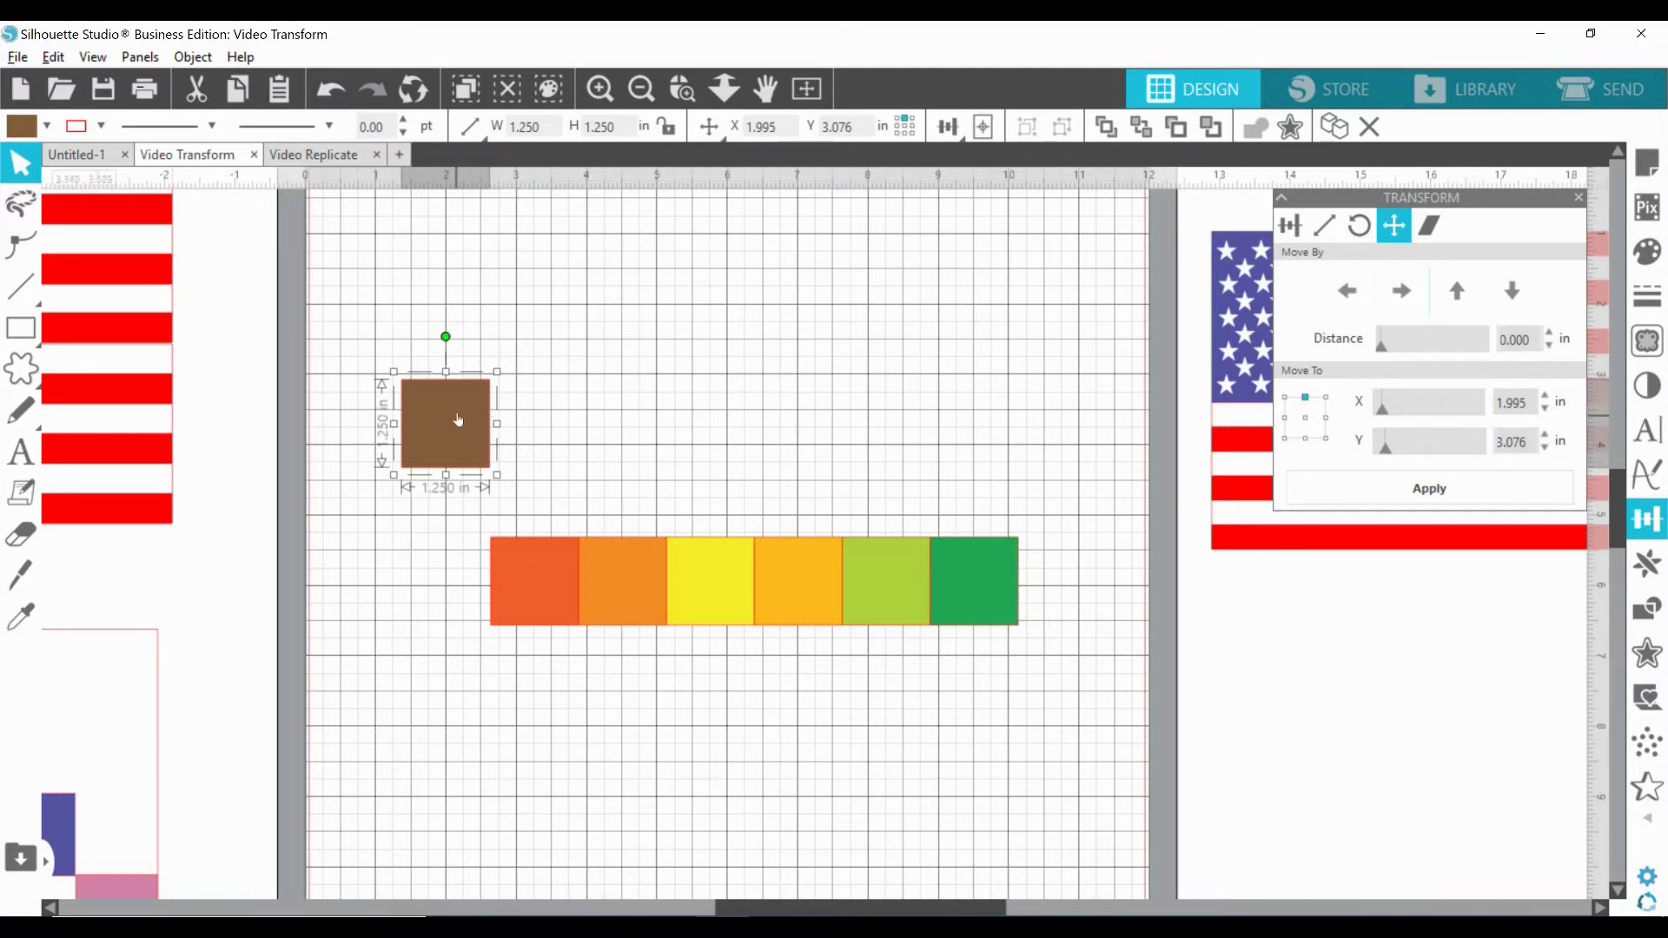
left_click(1285, 398)
double_click(1534, 405)
type("2.5")
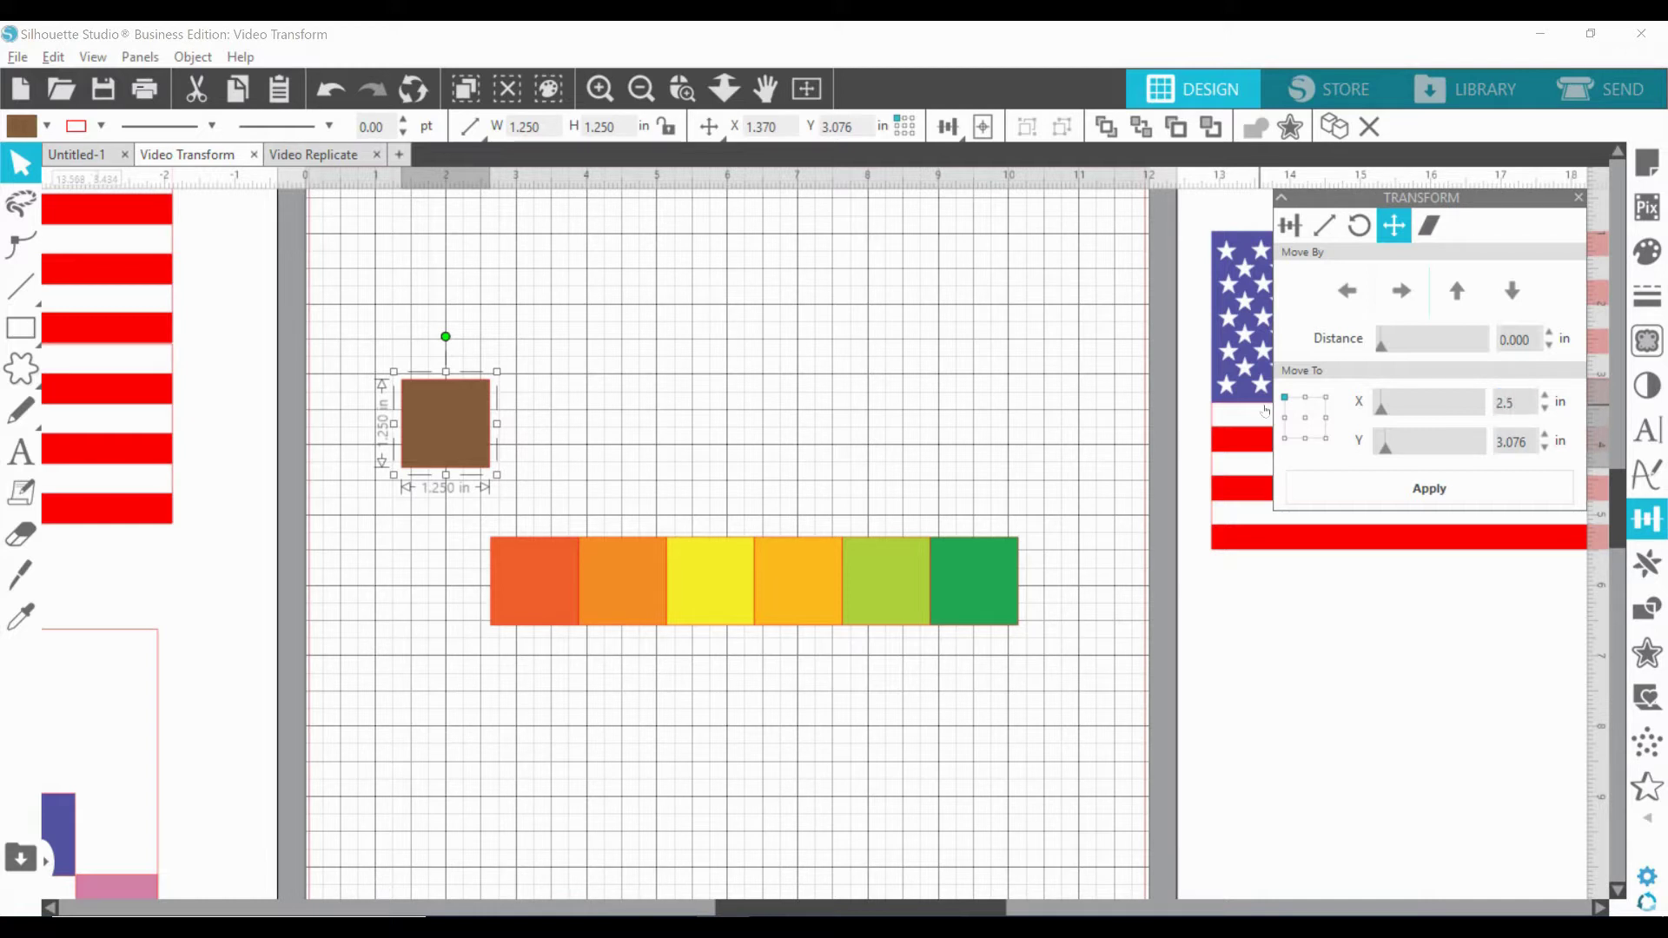
key("Tab")
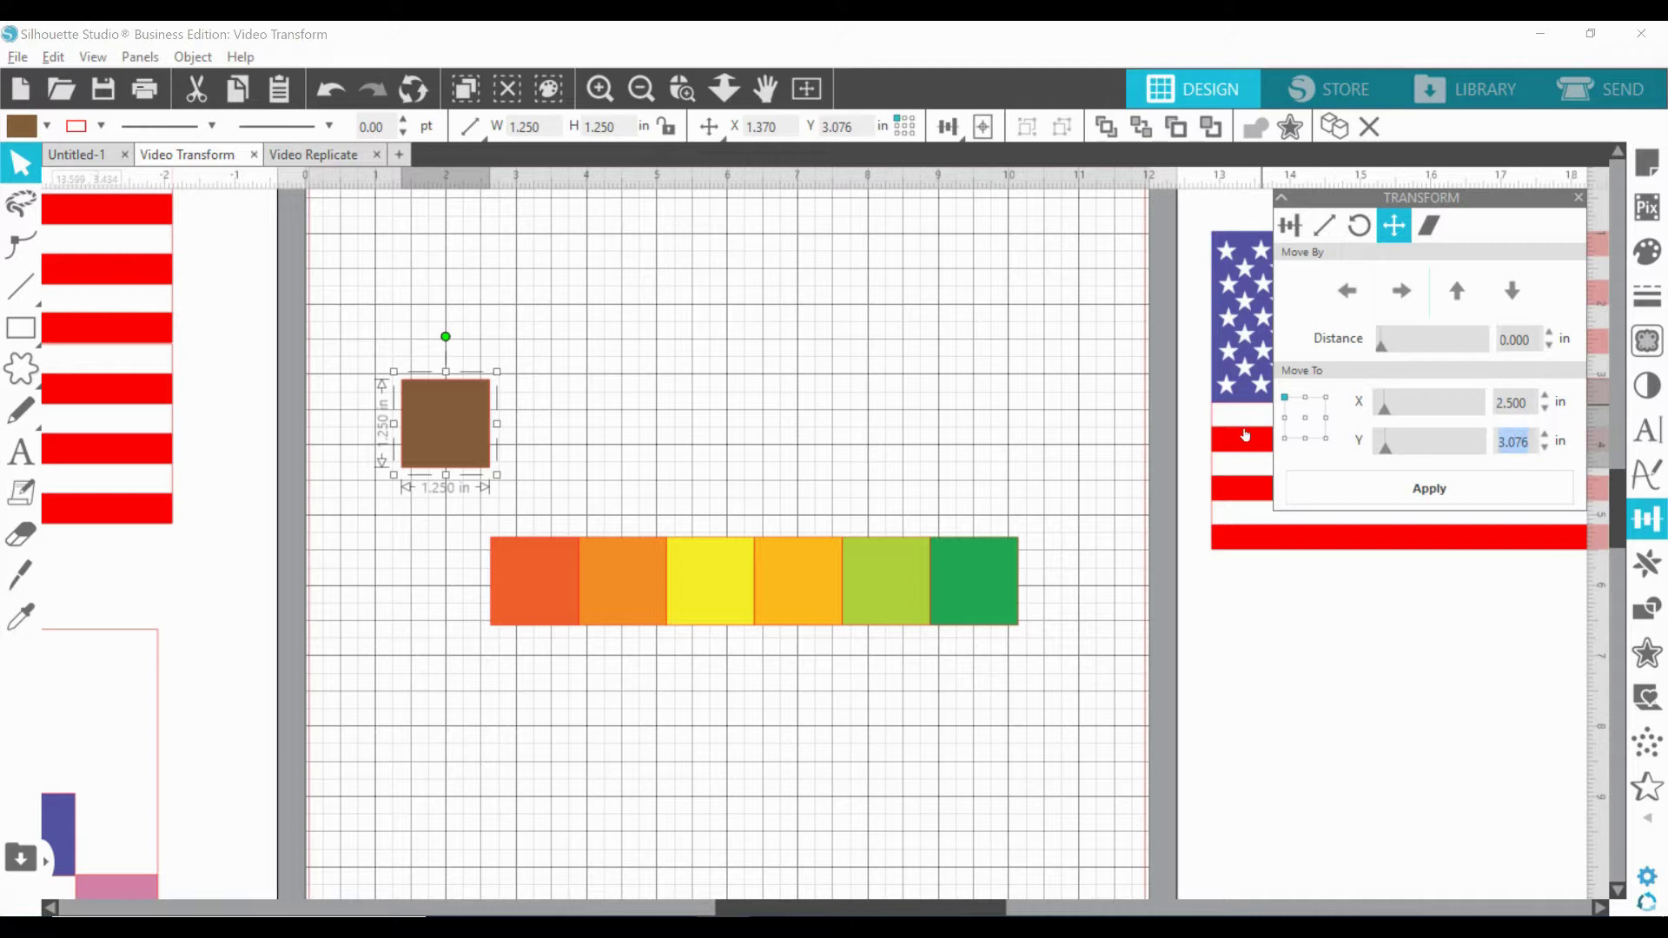
type("2.75")
key("Tab")
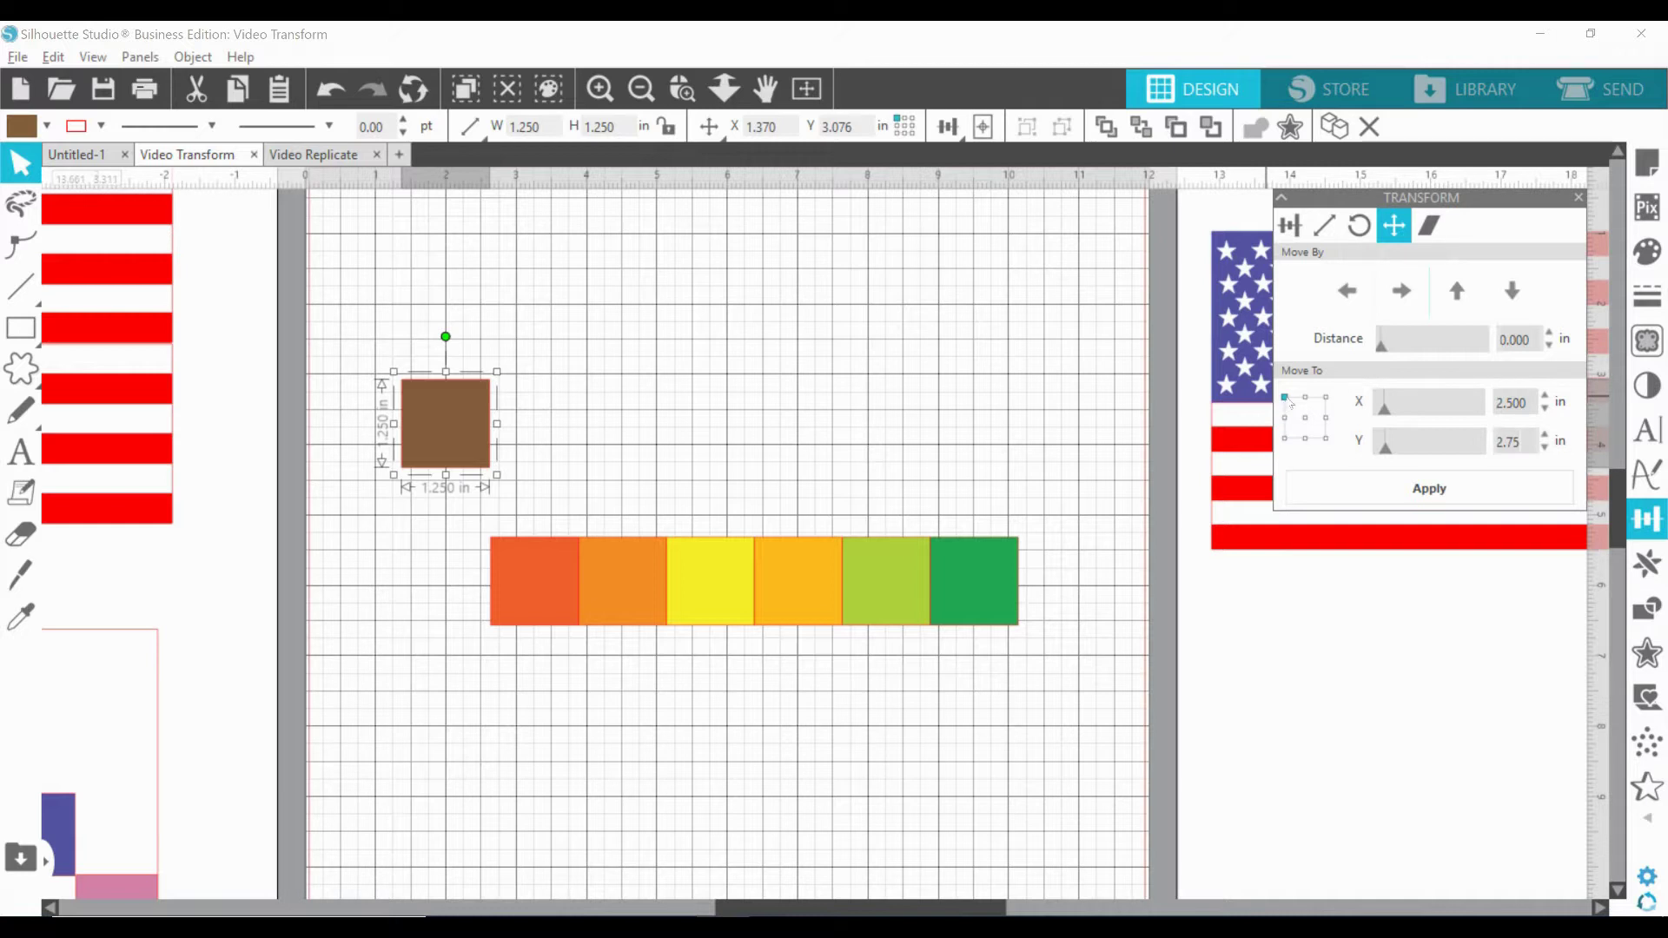
left_click(1366, 485)
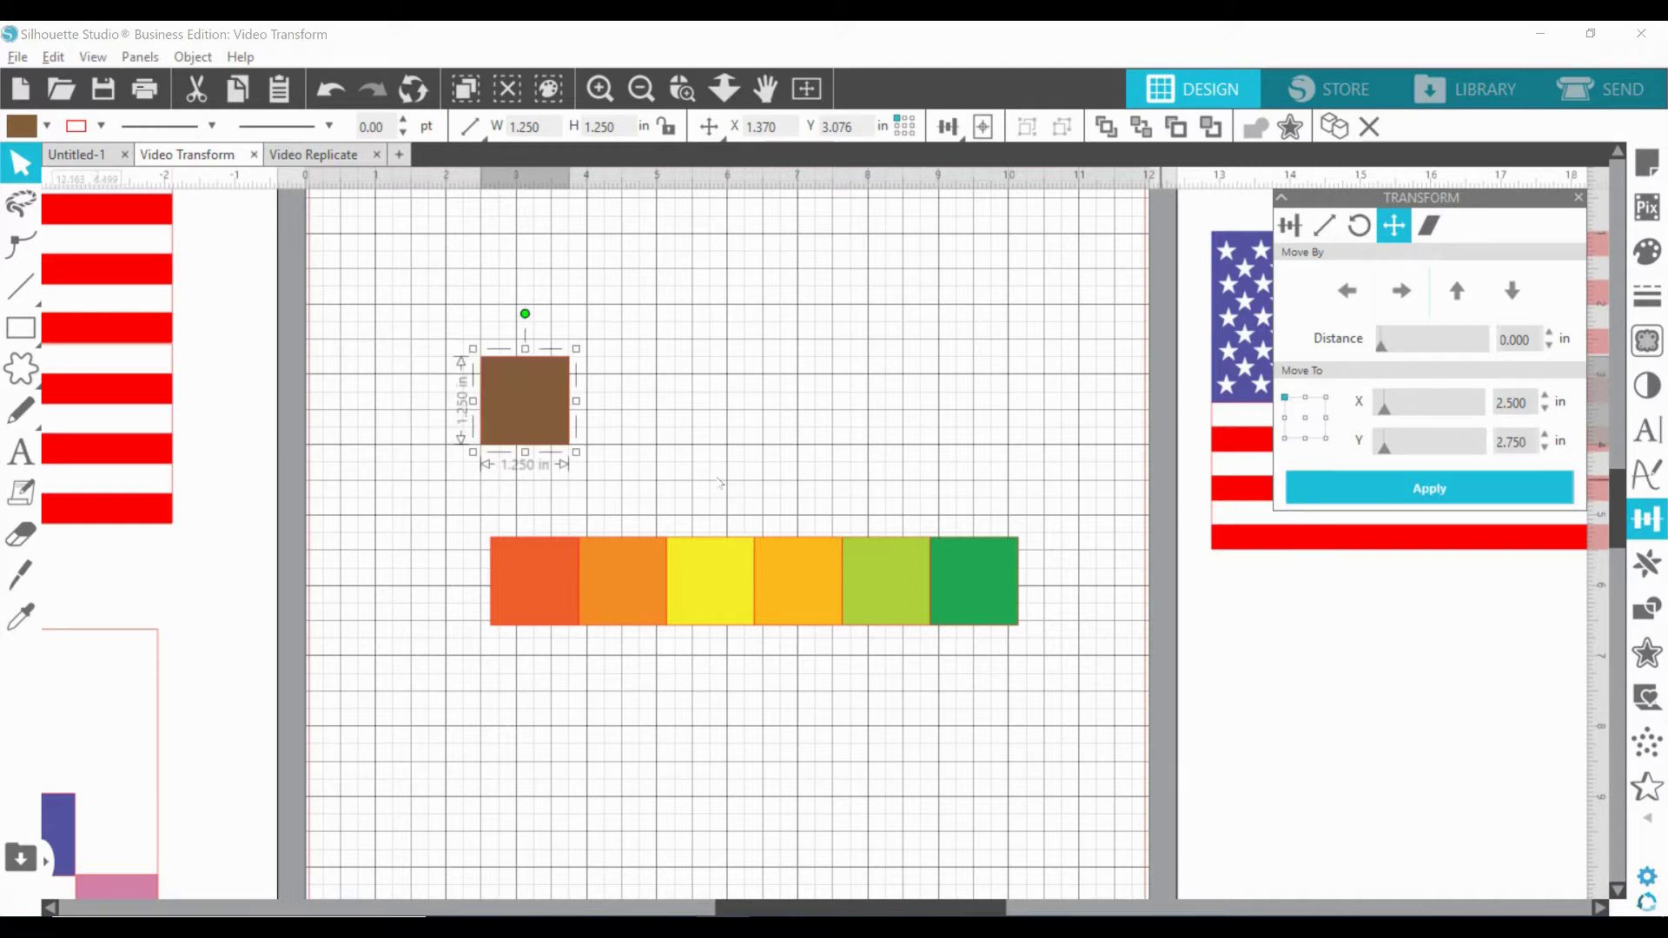
left_click(680, 402)
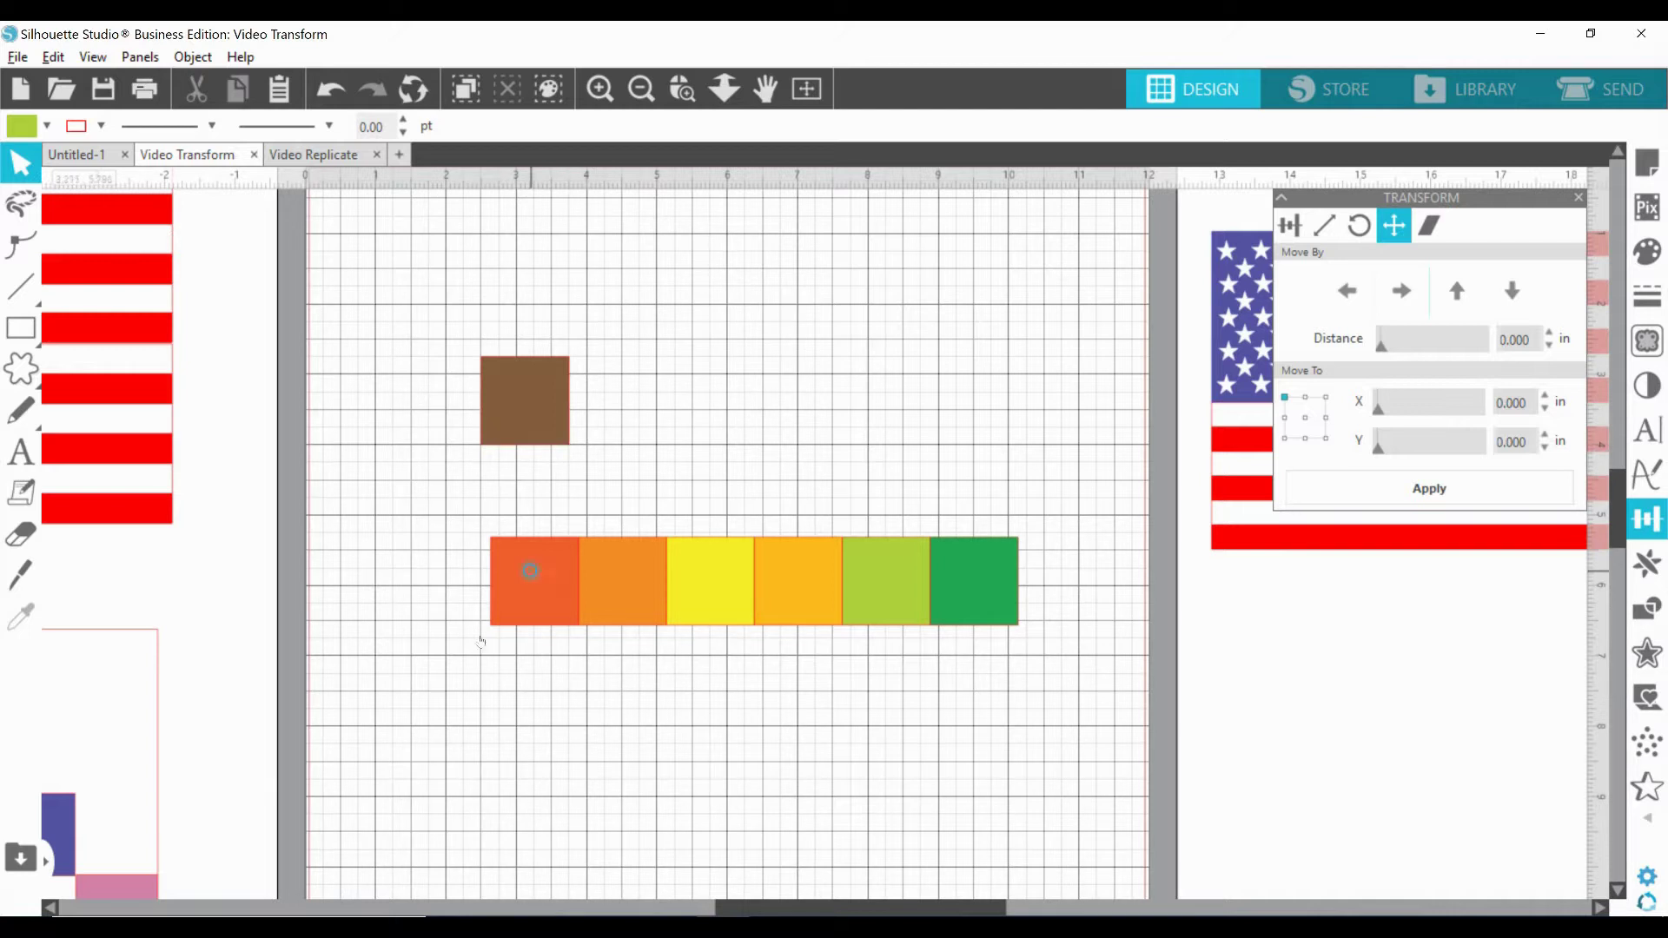
Break up the row by scattering its six colored squares to separate spots on the lower half of the page.
left_click_drag(565, 594, 464, 699)
left_click_drag(625, 603, 574, 742)
left_click_drag(698, 593, 839, 805)
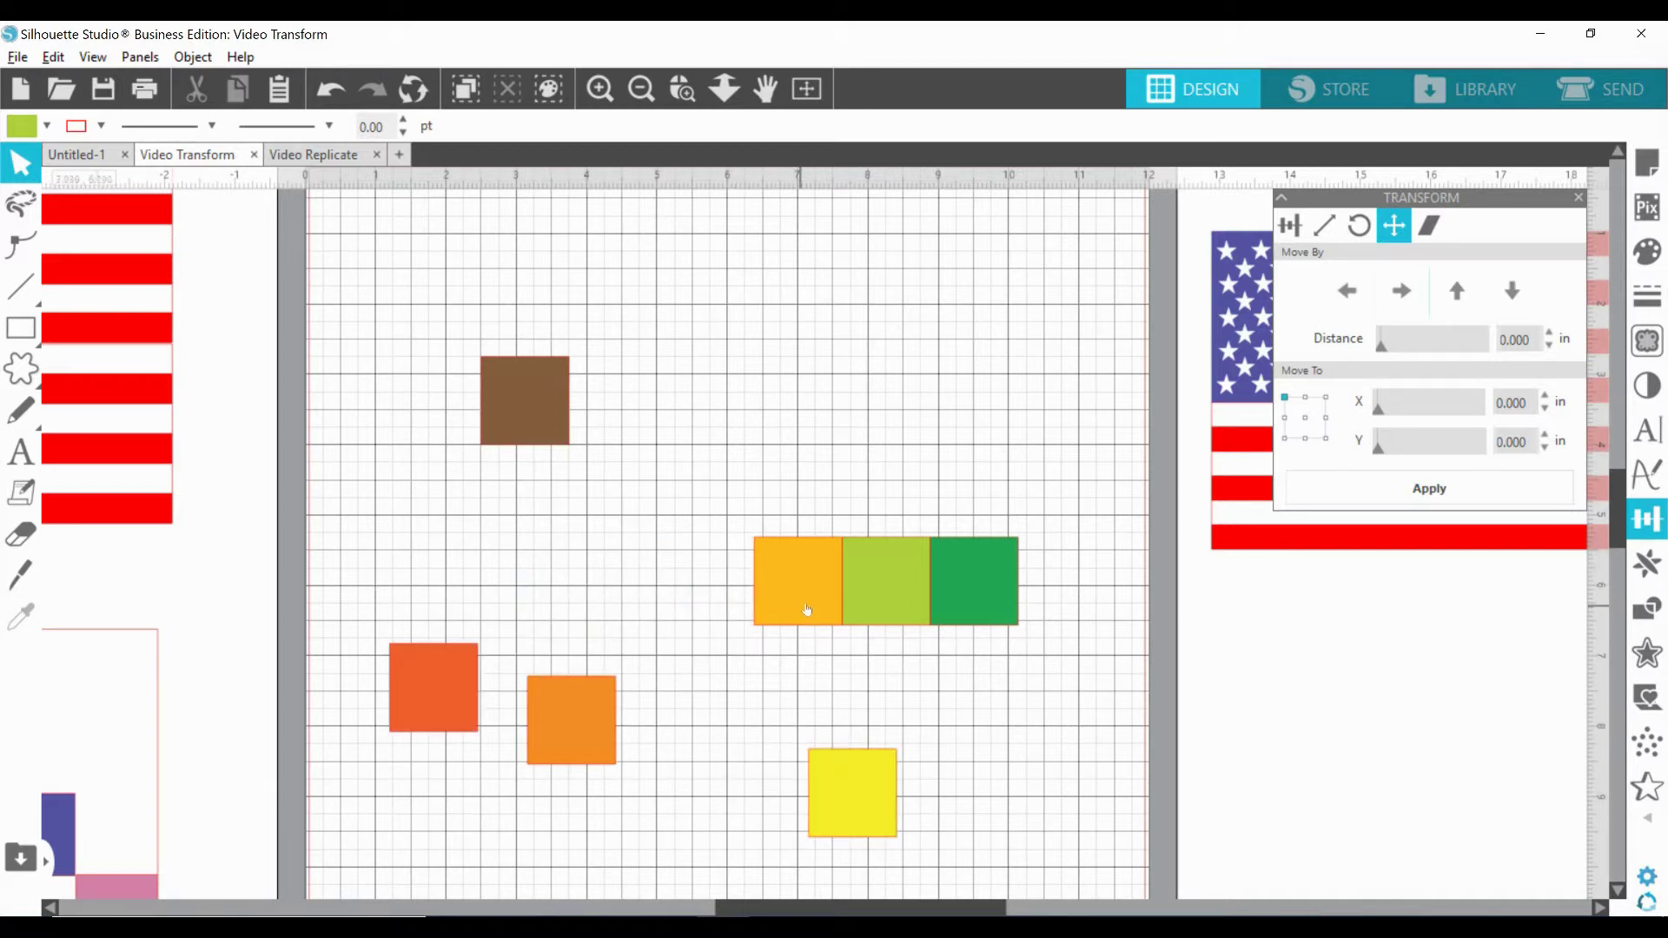
left_click_drag(801, 603, 715, 691)
left_click_drag(978, 596, 1062, 662)
left_click_drag(906, 624, 909, 652)
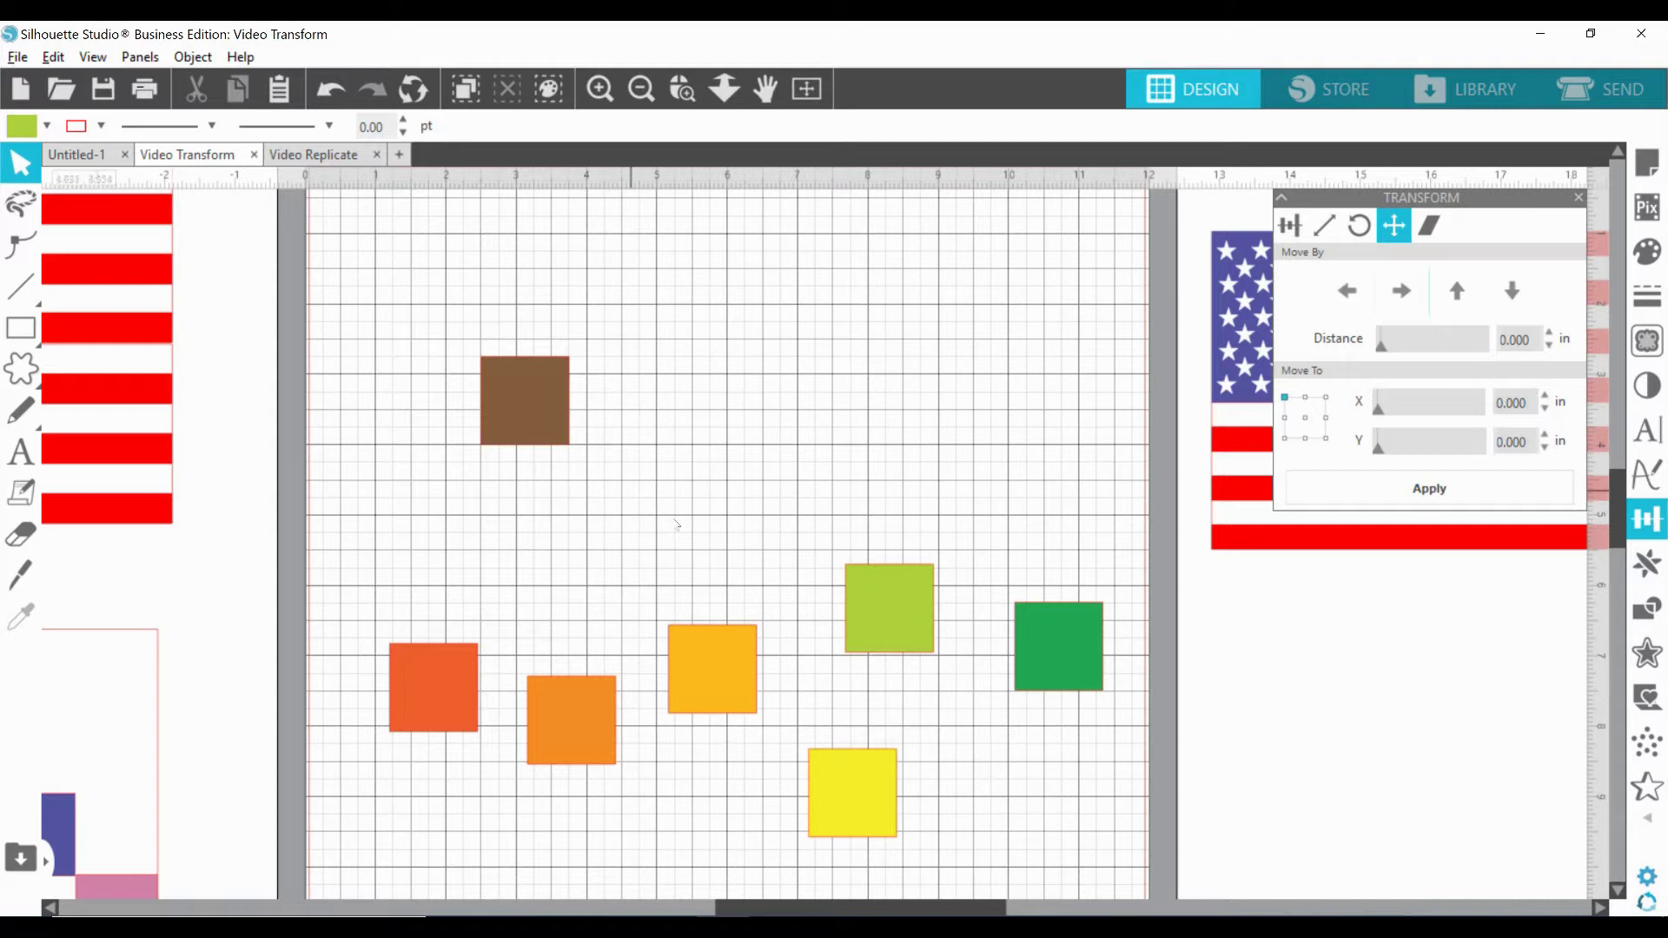
Read the X and Y position of the brown square's bottom-right corner.
left_click(531, 398)
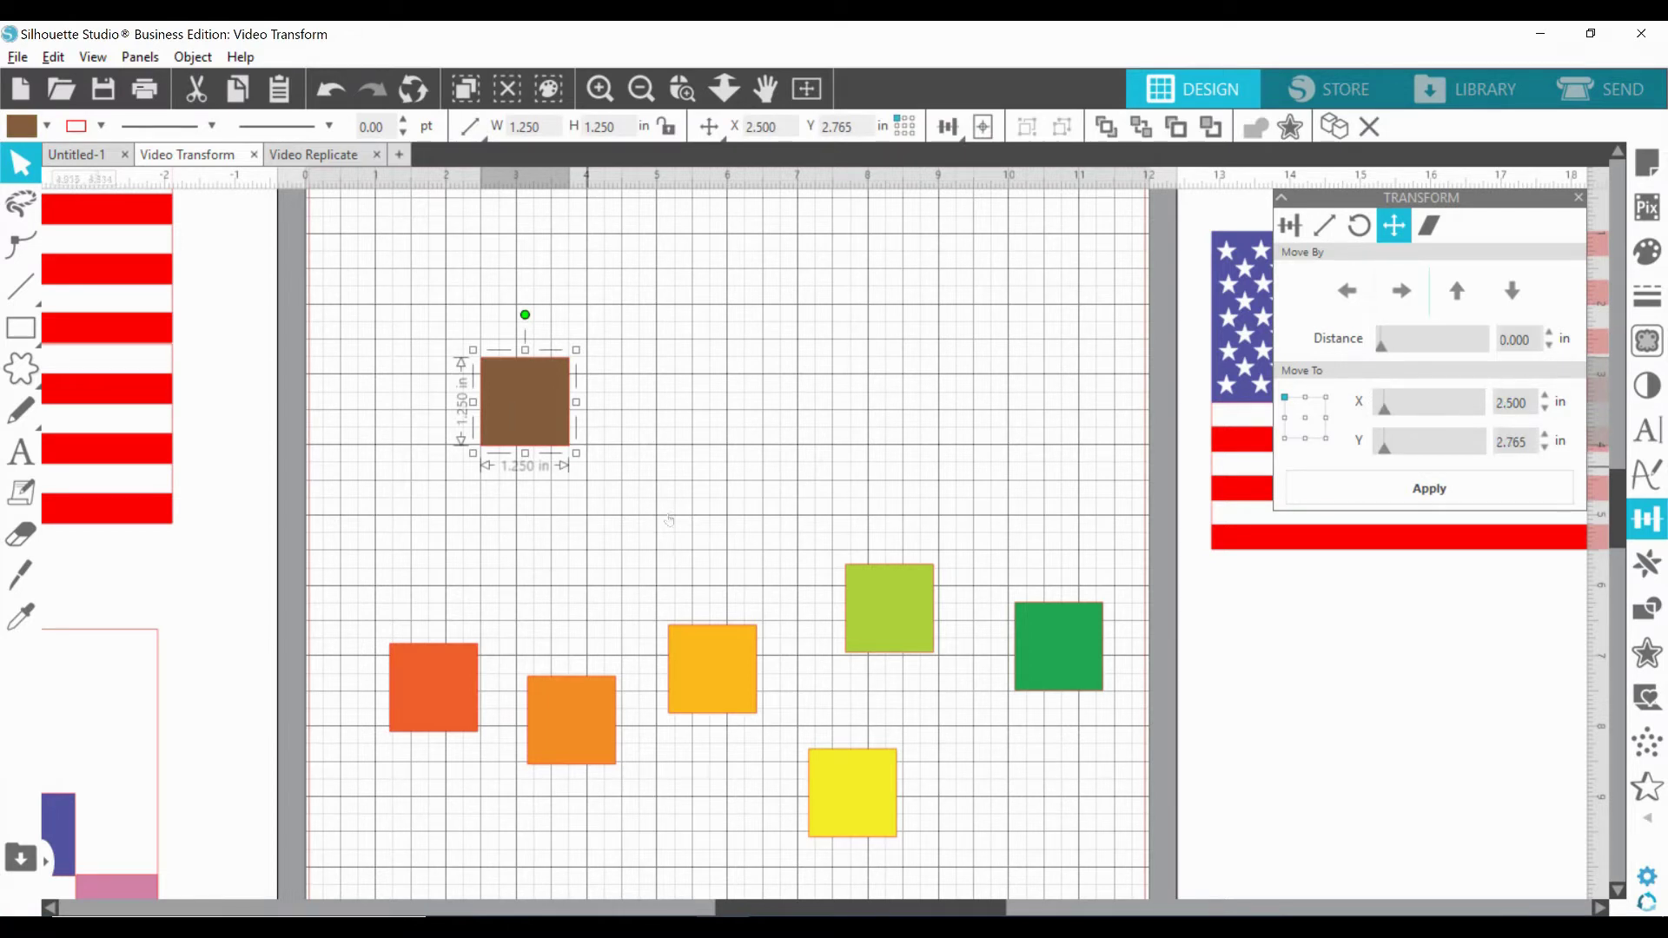
right_click(545, 443)
left_click(1327, 440)
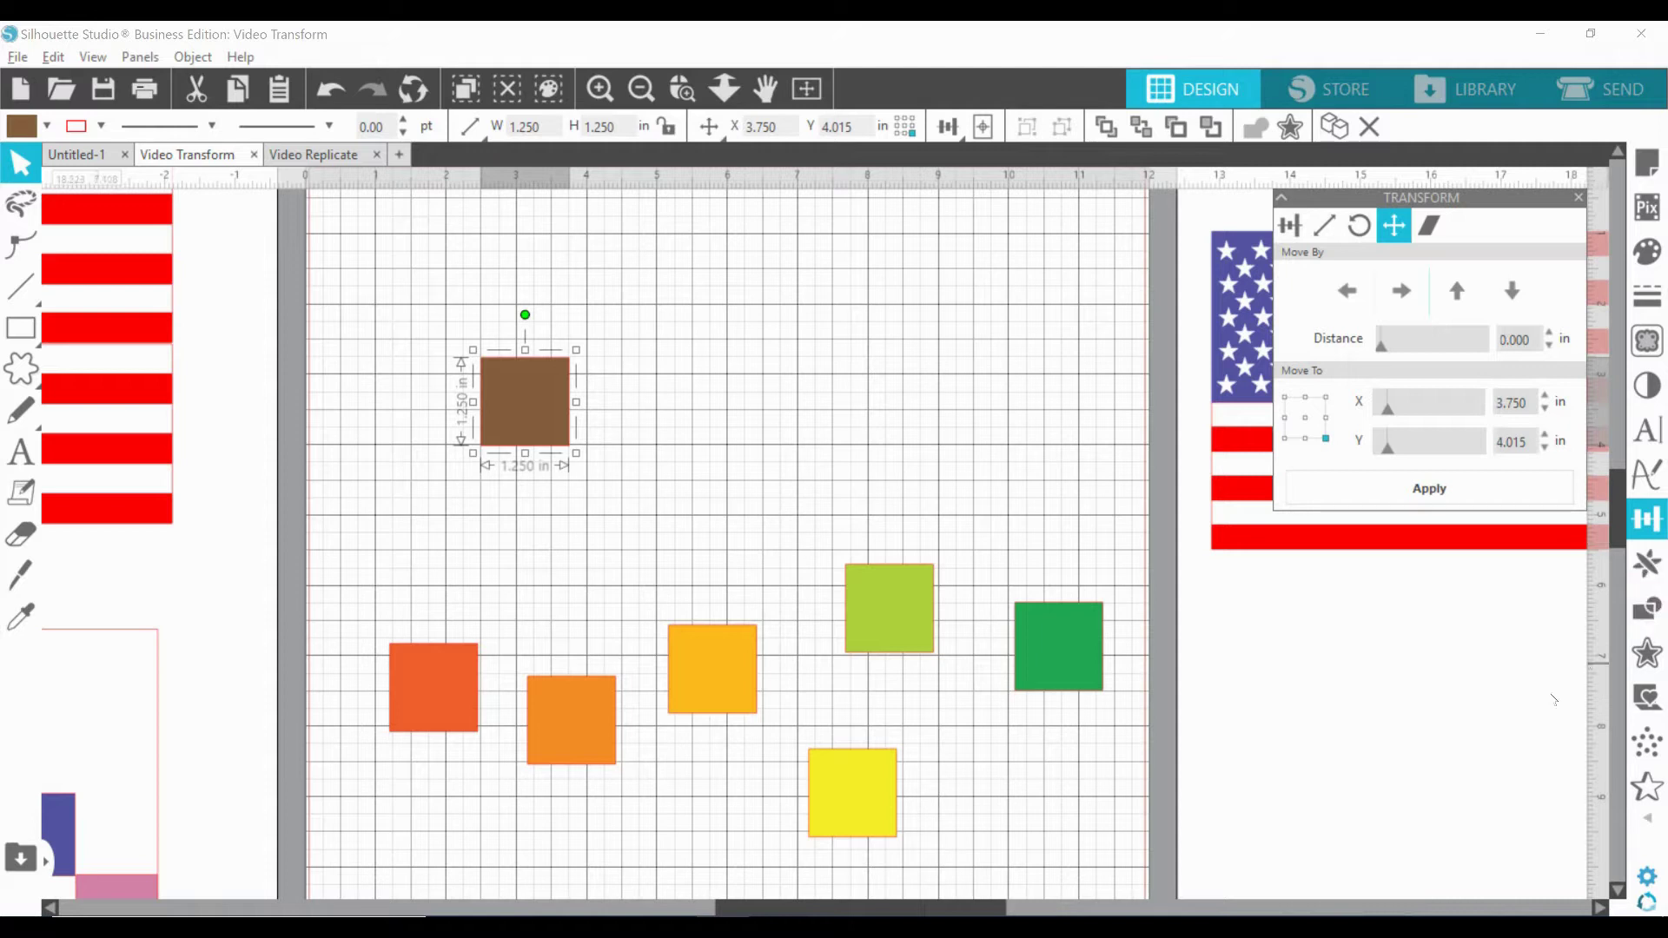
left_click(921, 629)
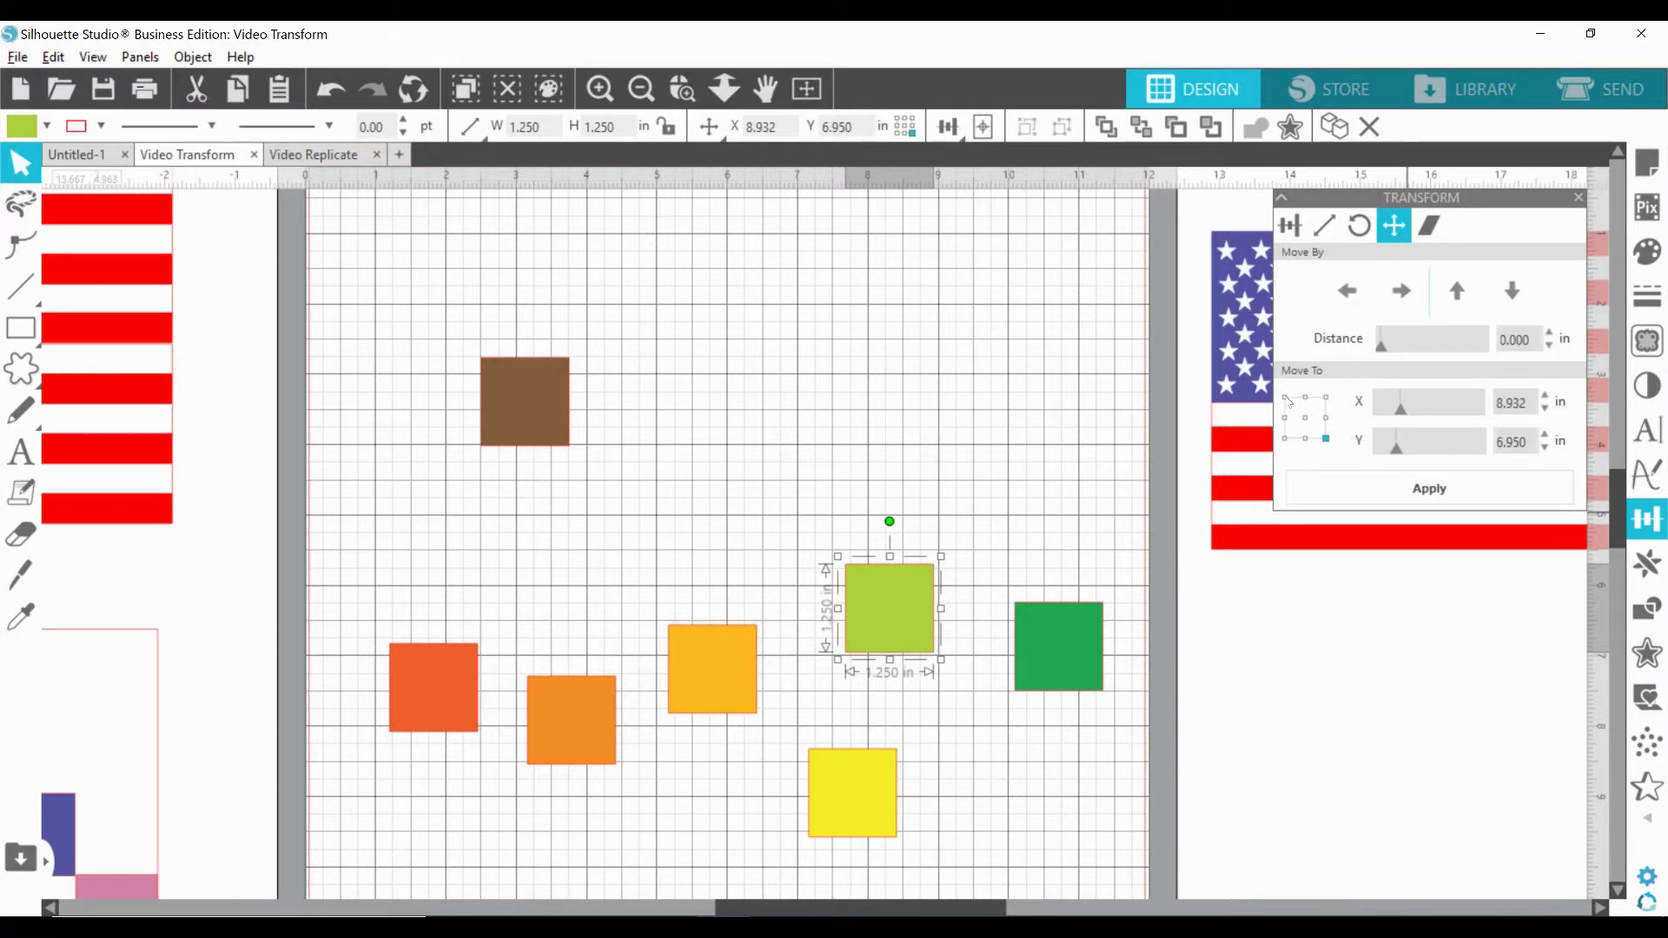
left_click(544, 435)
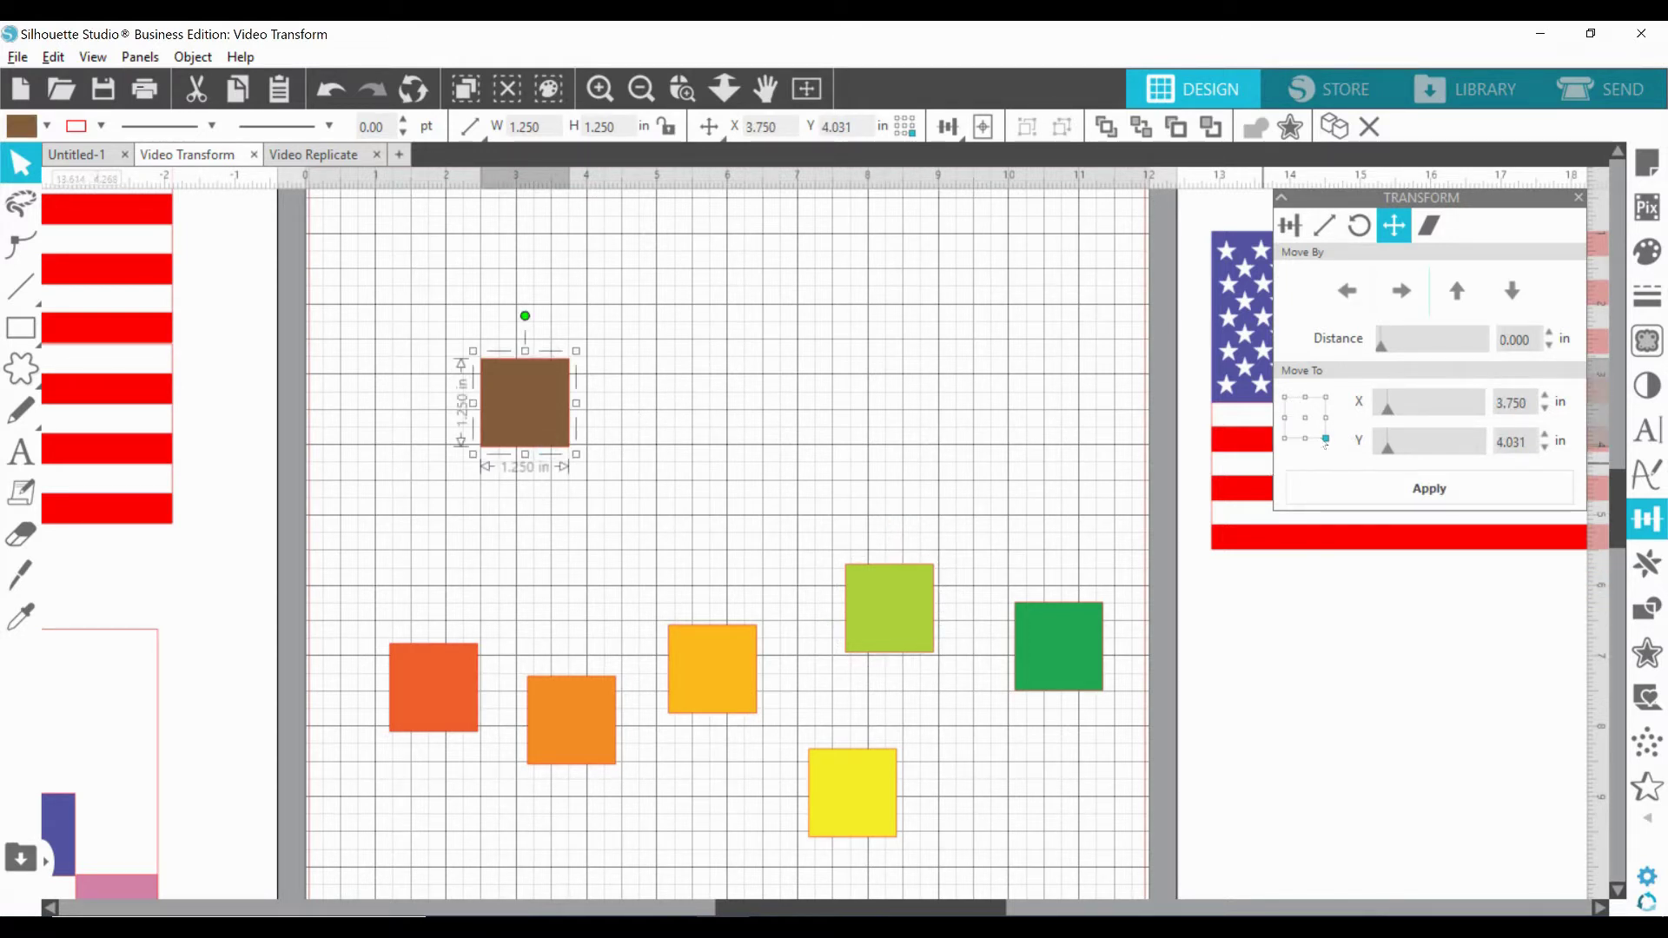
Move the golden yellow square so its top-left corner sits at X 3.75 in, Y 4.015 in.
left_click(743, 652)
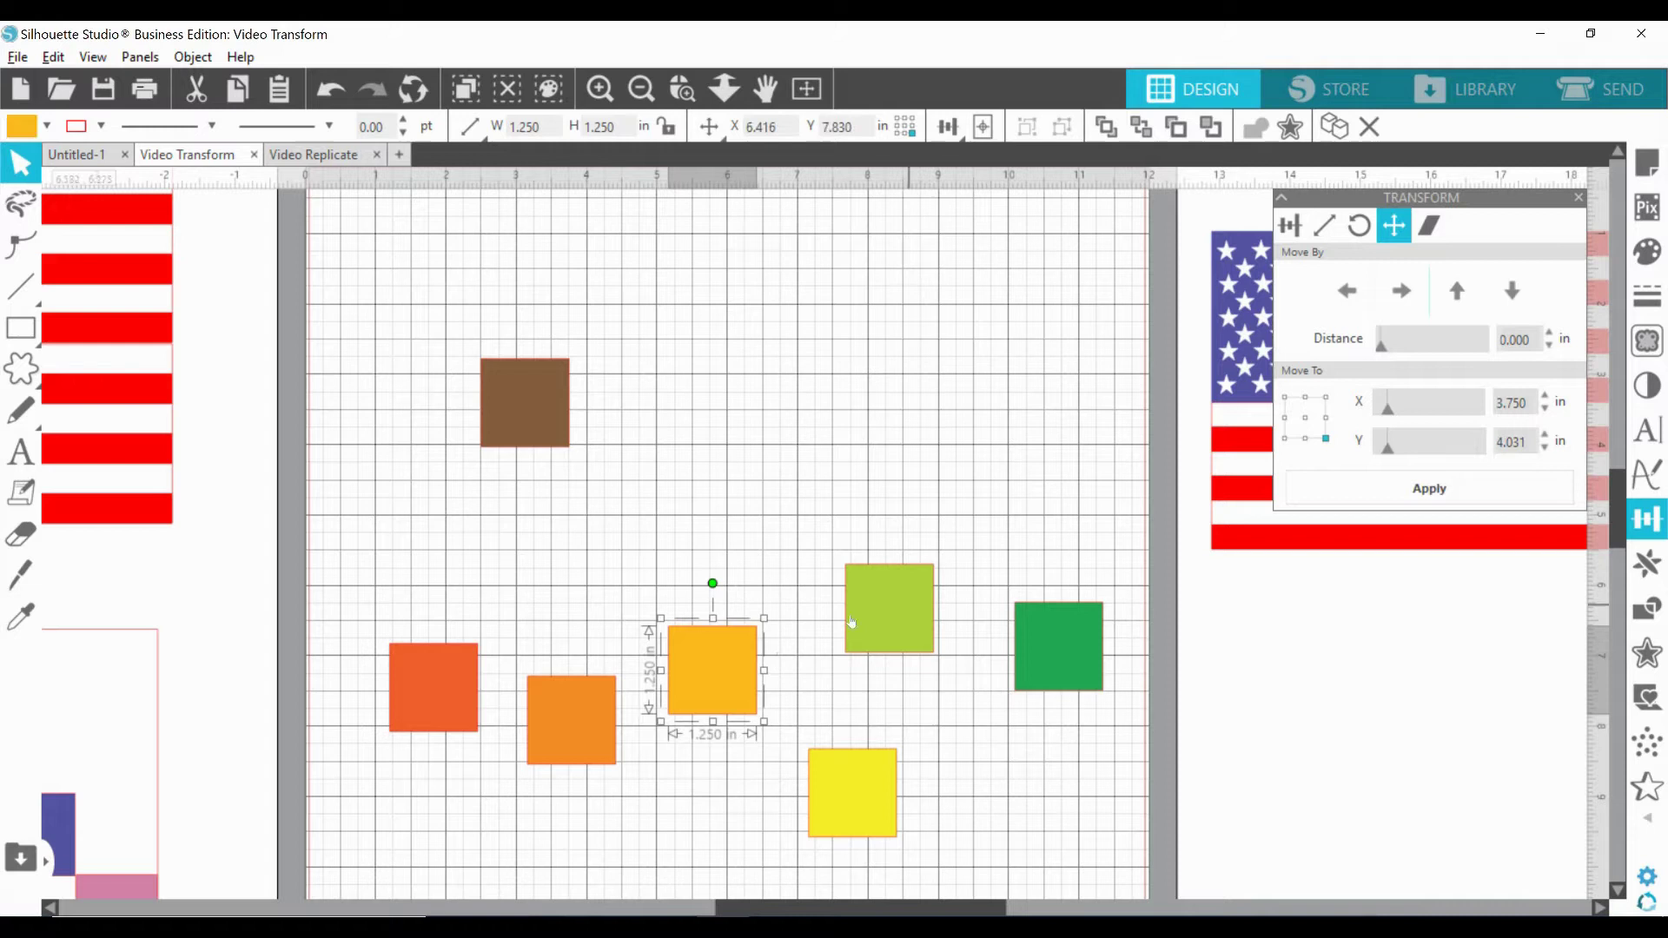
left_click(1284, 398)
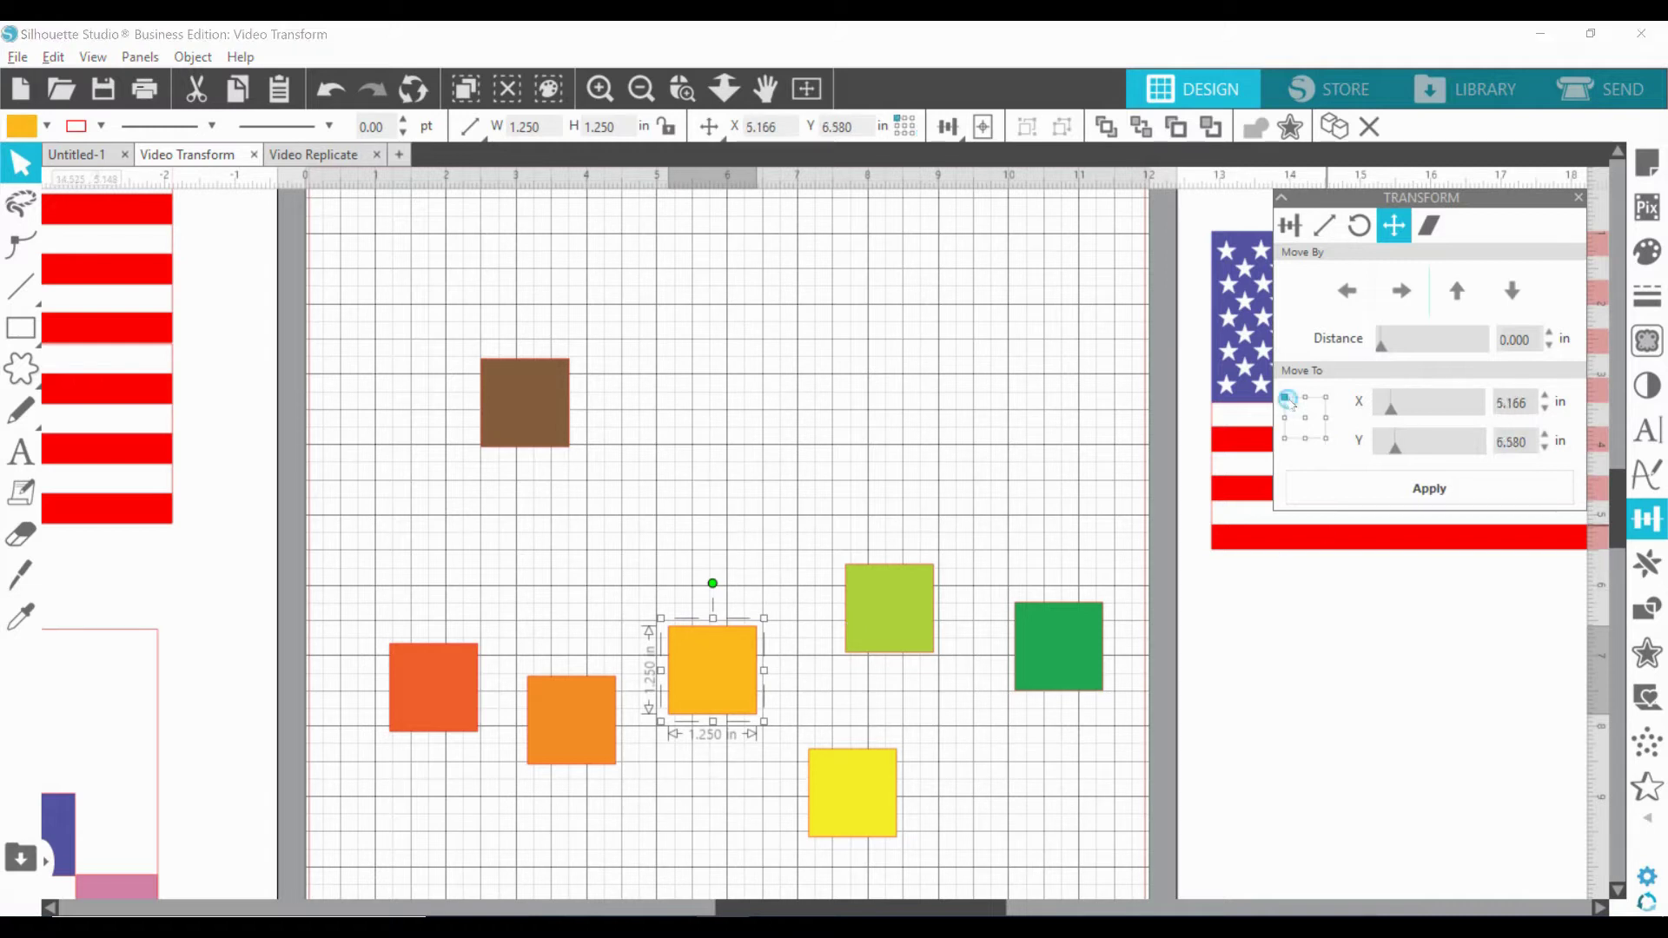
left_click_drag(1526, 406, 1432, 414)
type("3")
left_click(1532, 441)
type("4.015")
left_click(1424, 488)
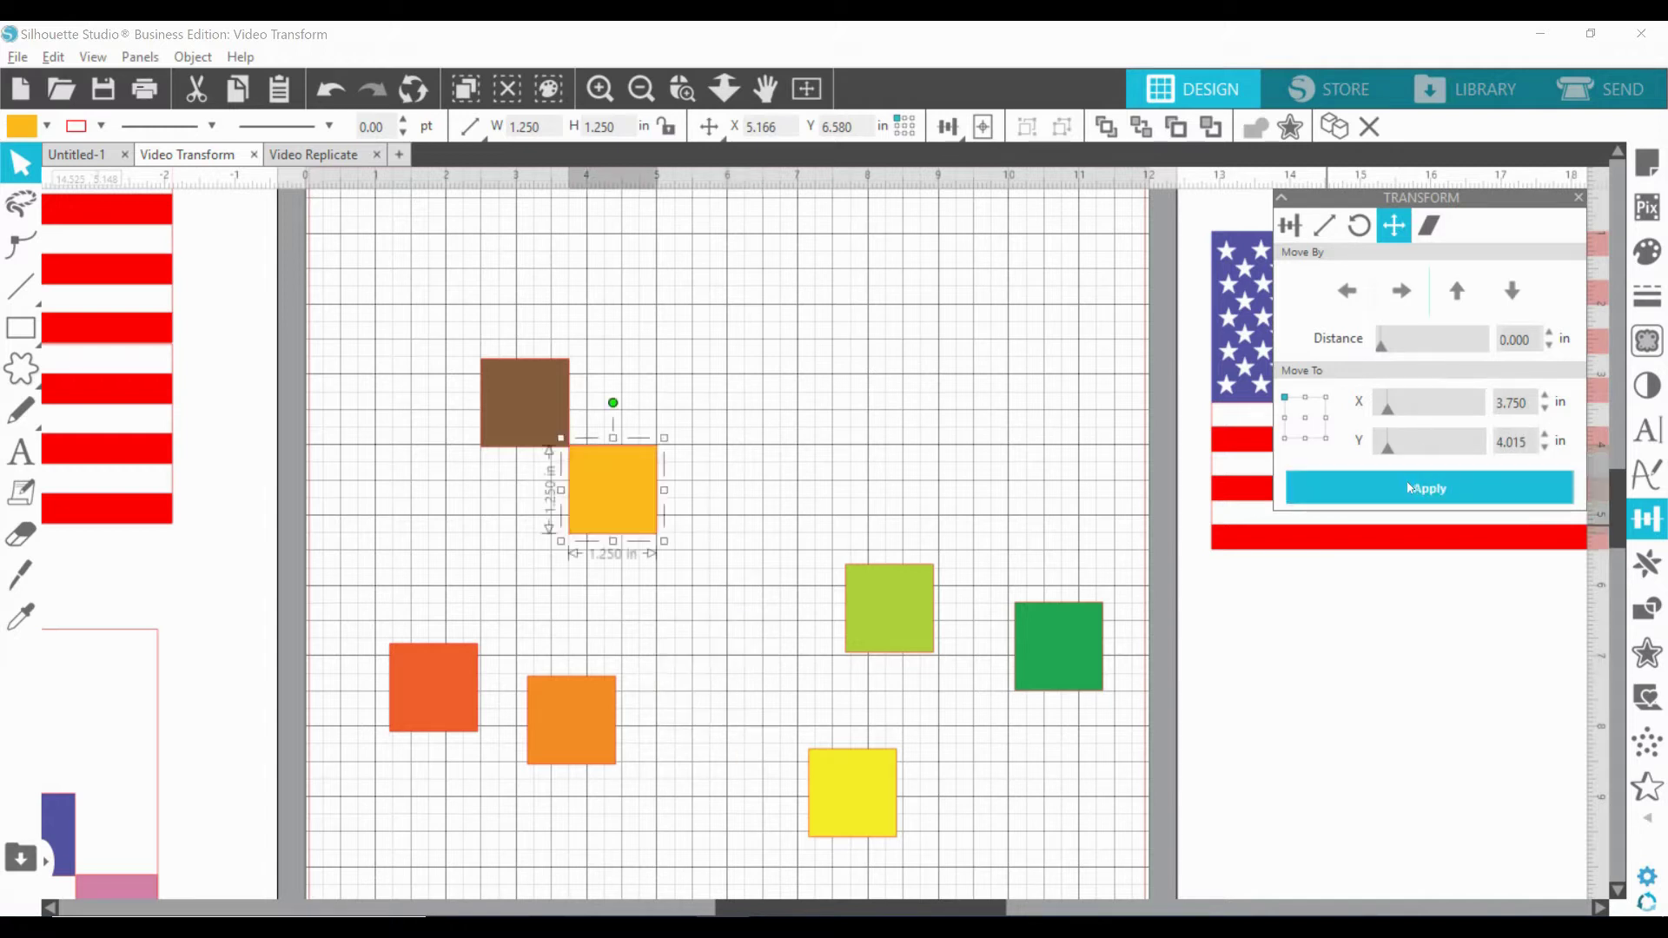
left_click(1008, 412)
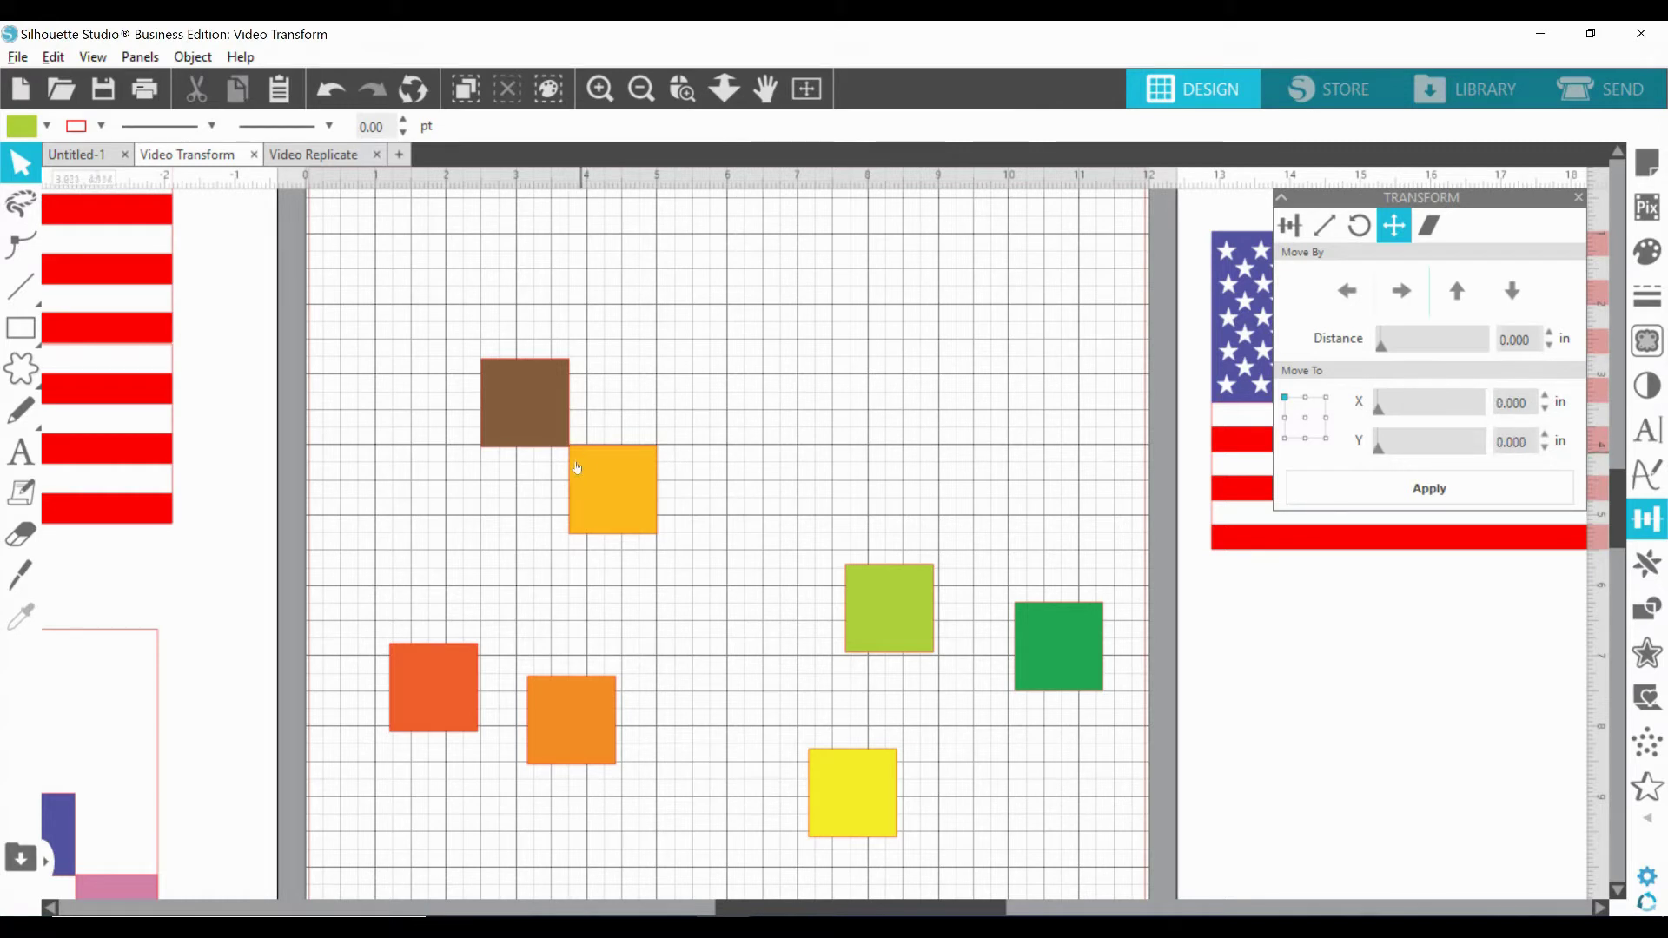
Read the X and Y position of the golden yellow square's bottom-right corner.
left_click(641, 526)
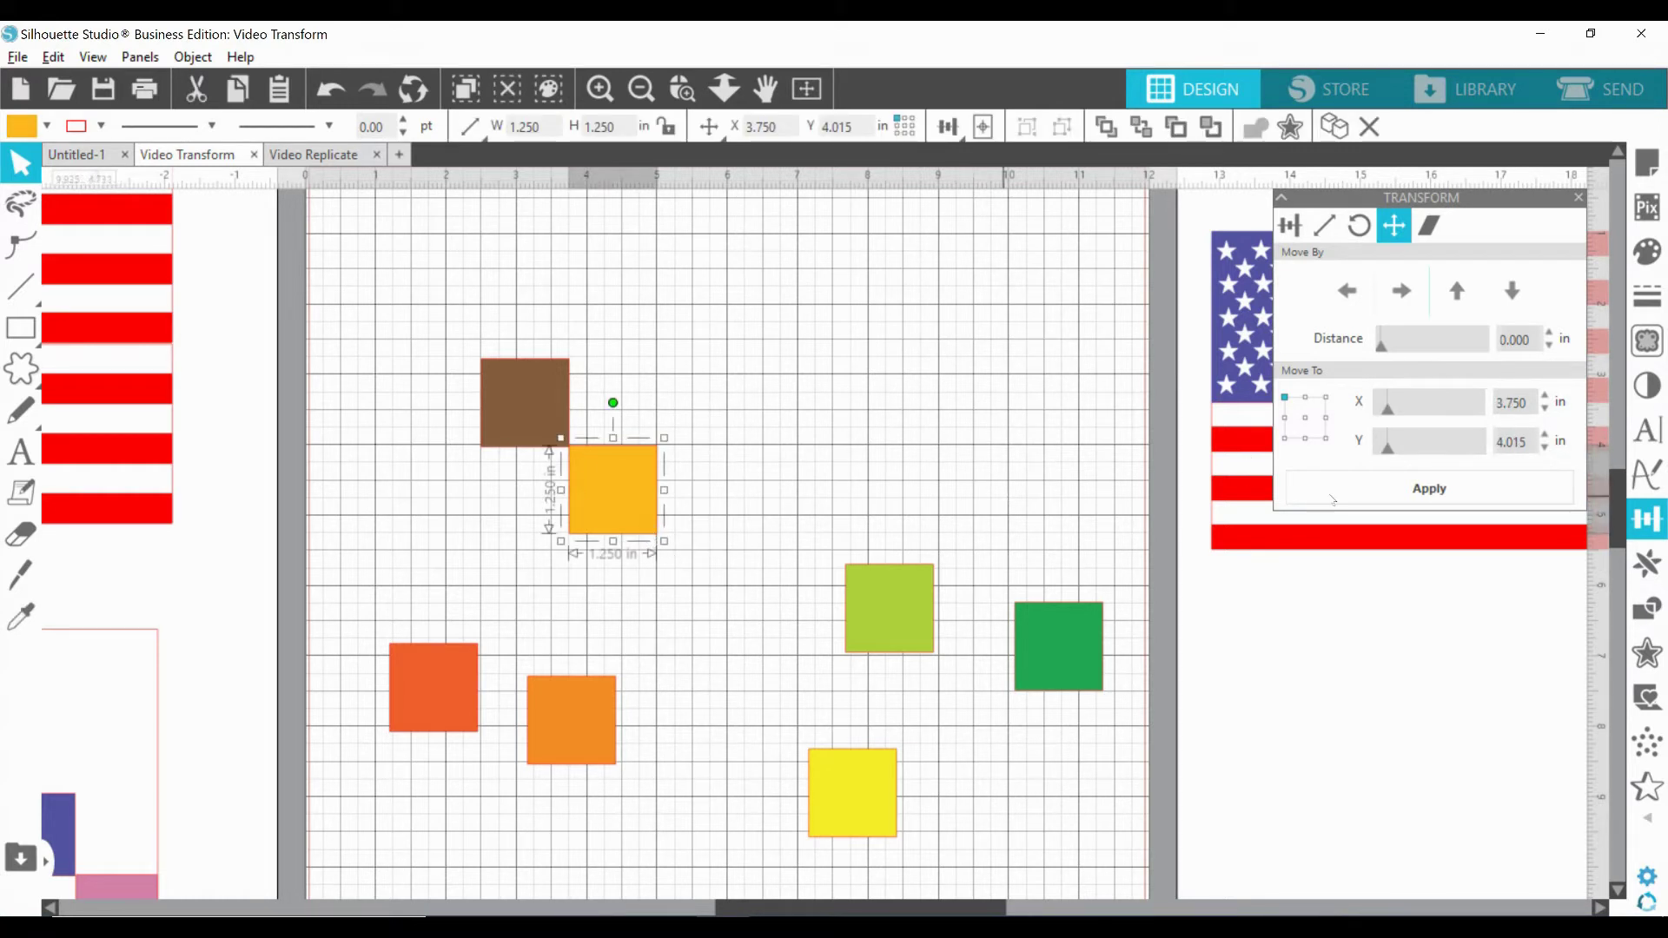
left_click(1326, 439)
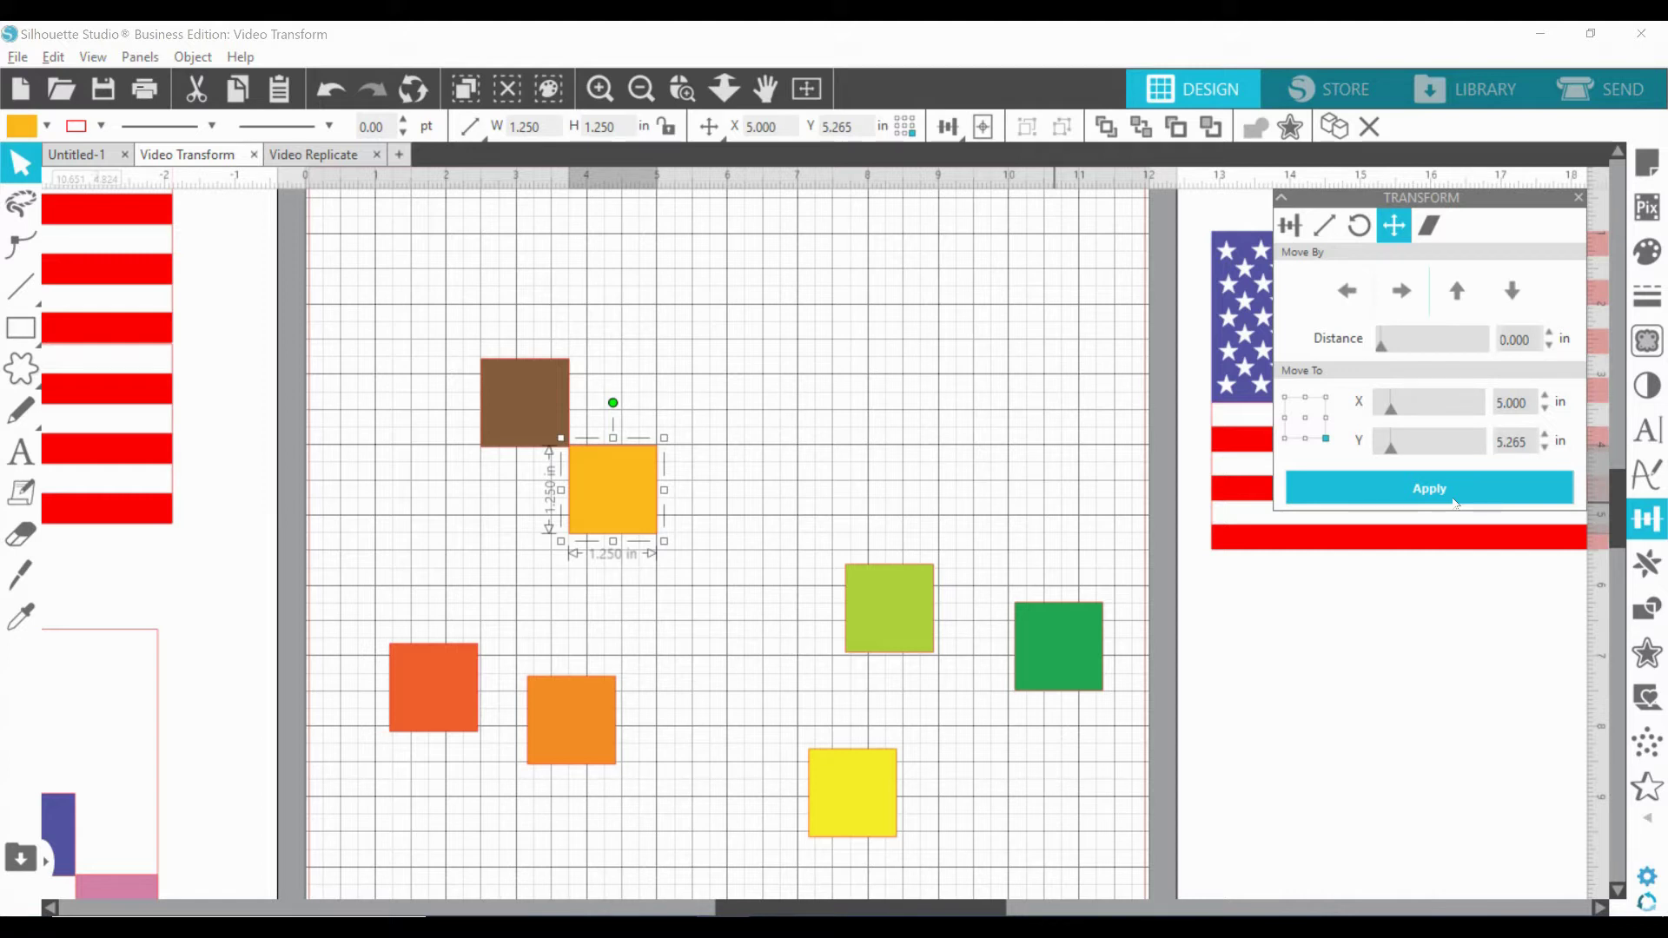
left_click(1538, 502)
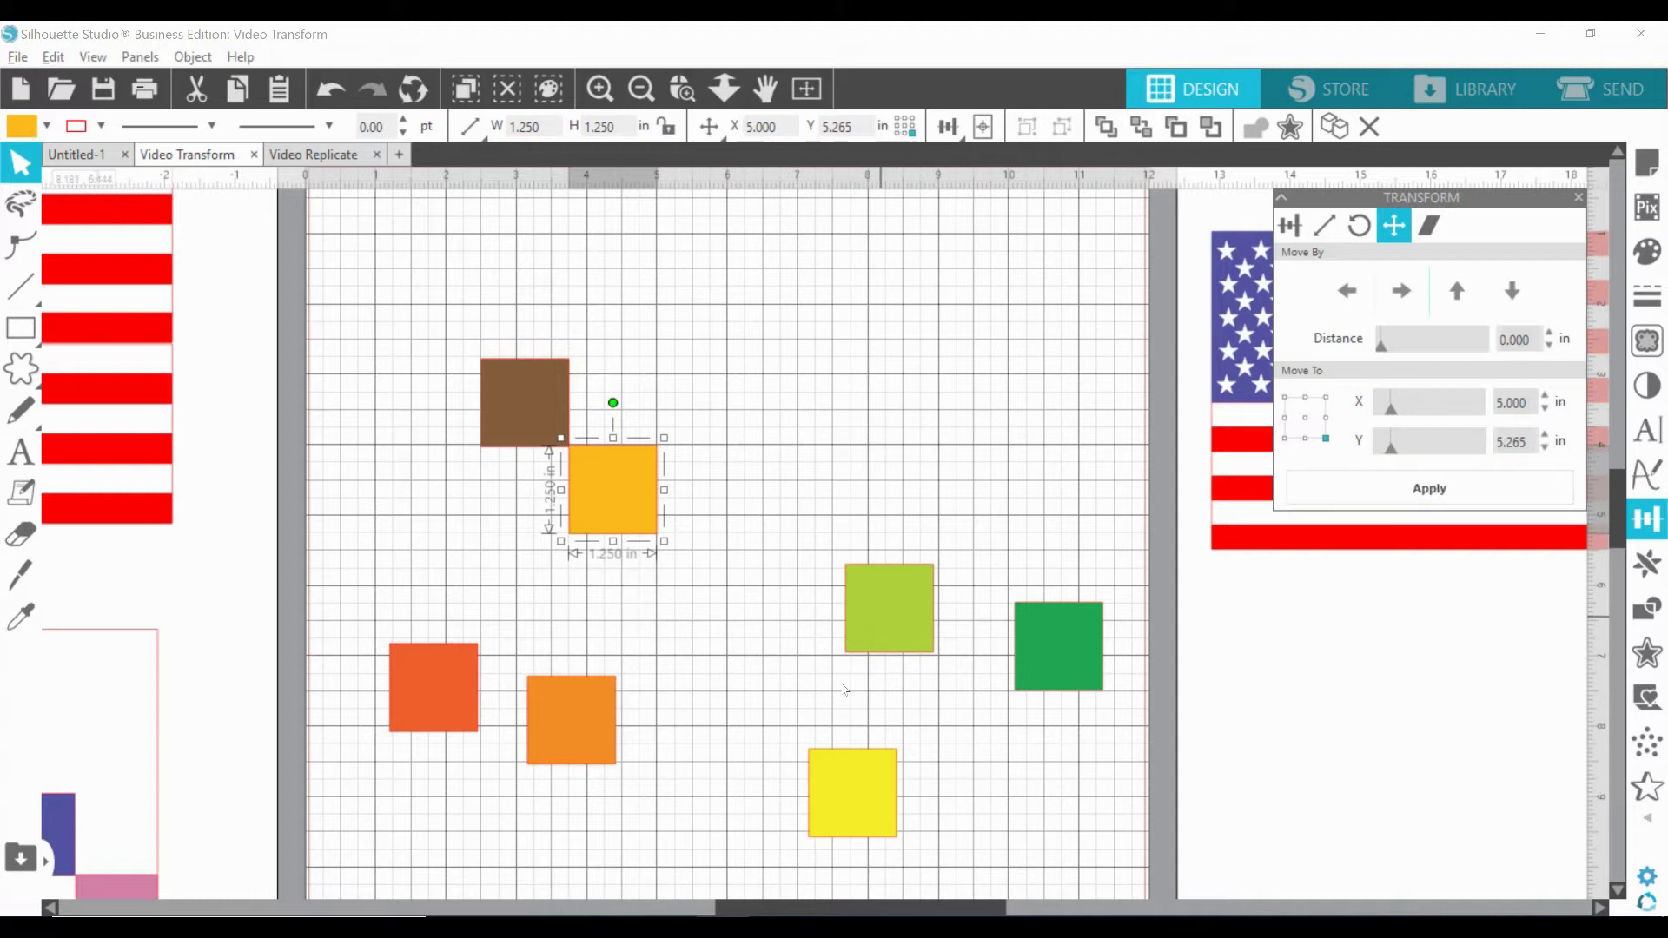
Move the lime green square so its top-left corner sits at X 5.000 in, Y 5.265 in.
left_click(849, 651)
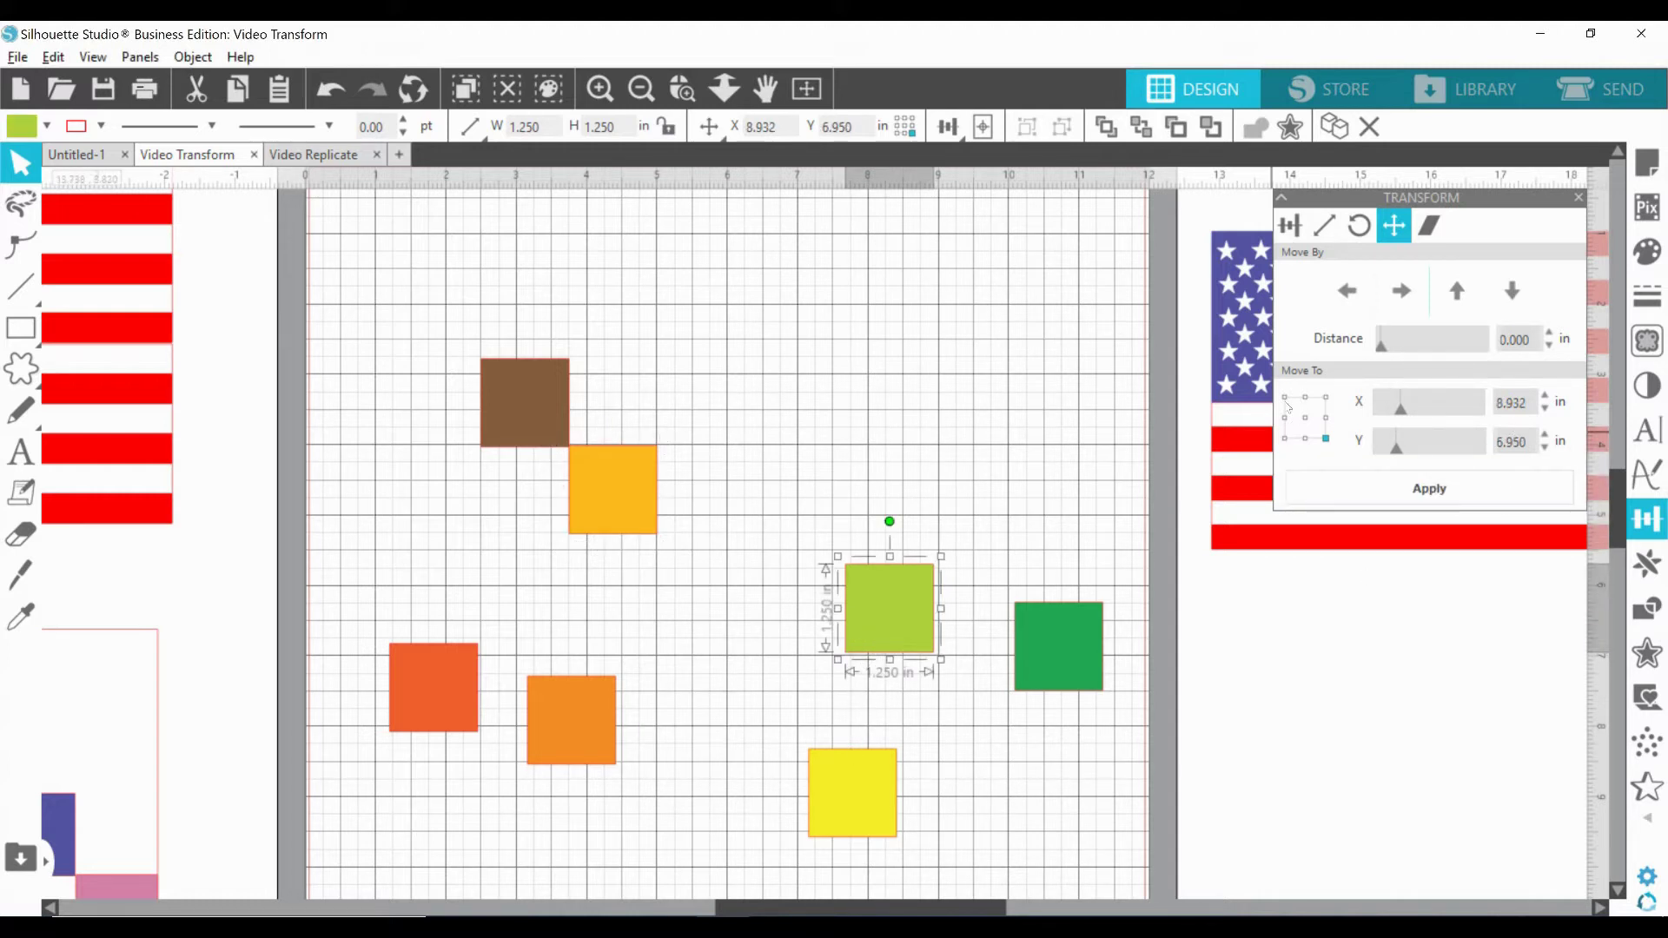
left_click(1285, 397)
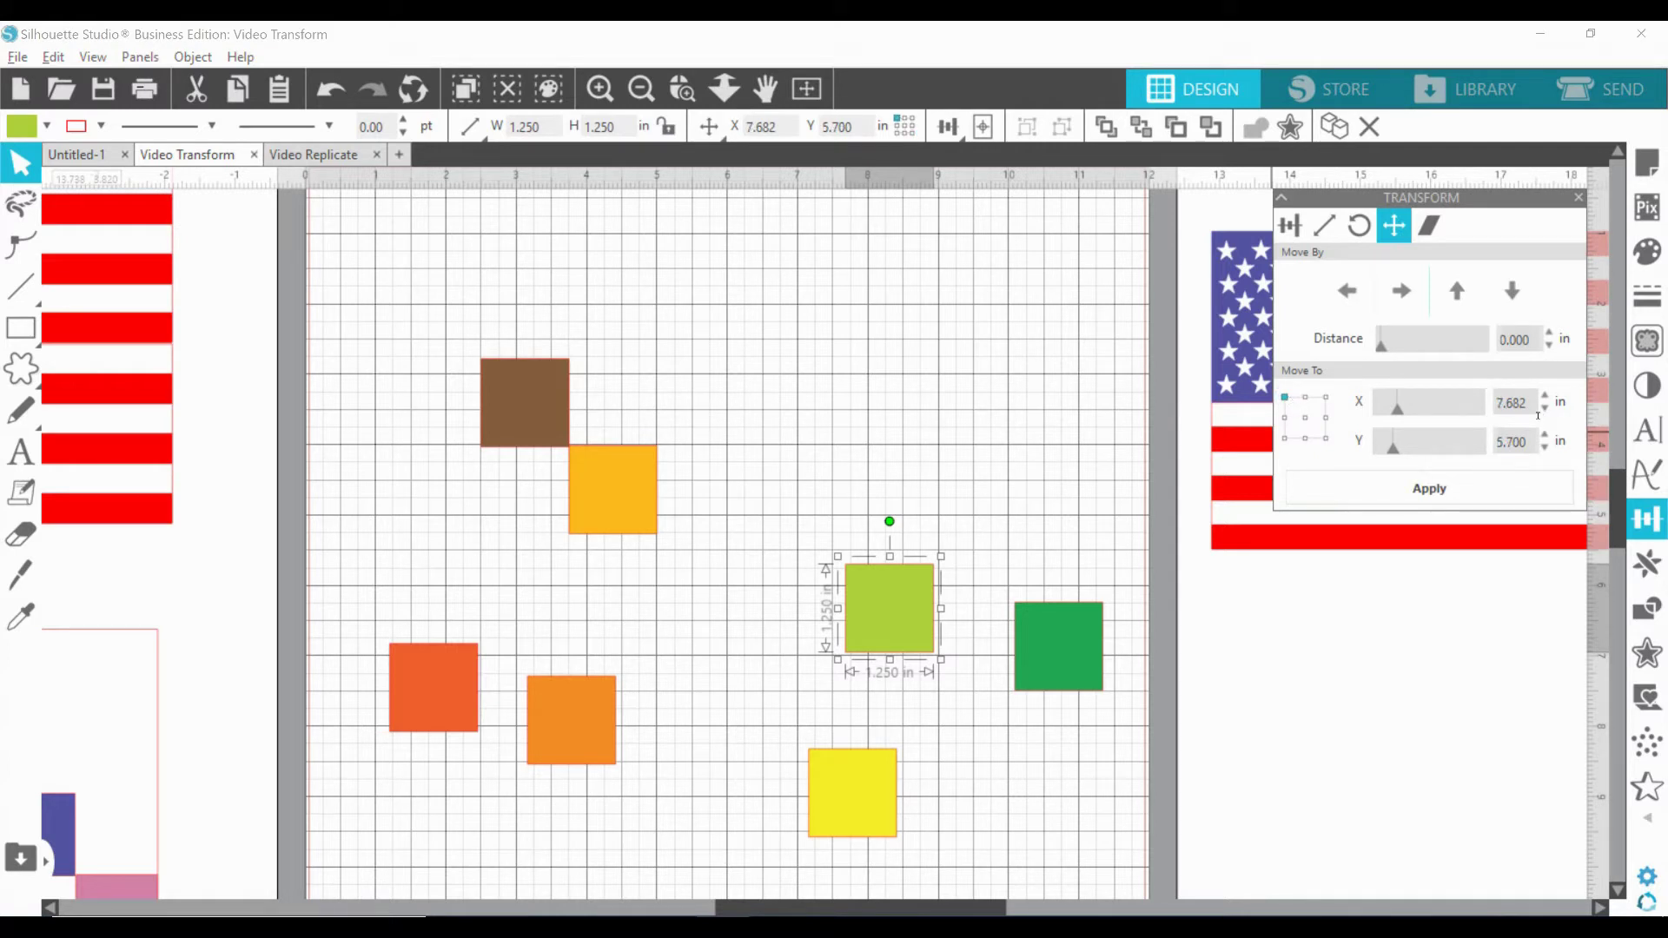
double_click(1513, 402)
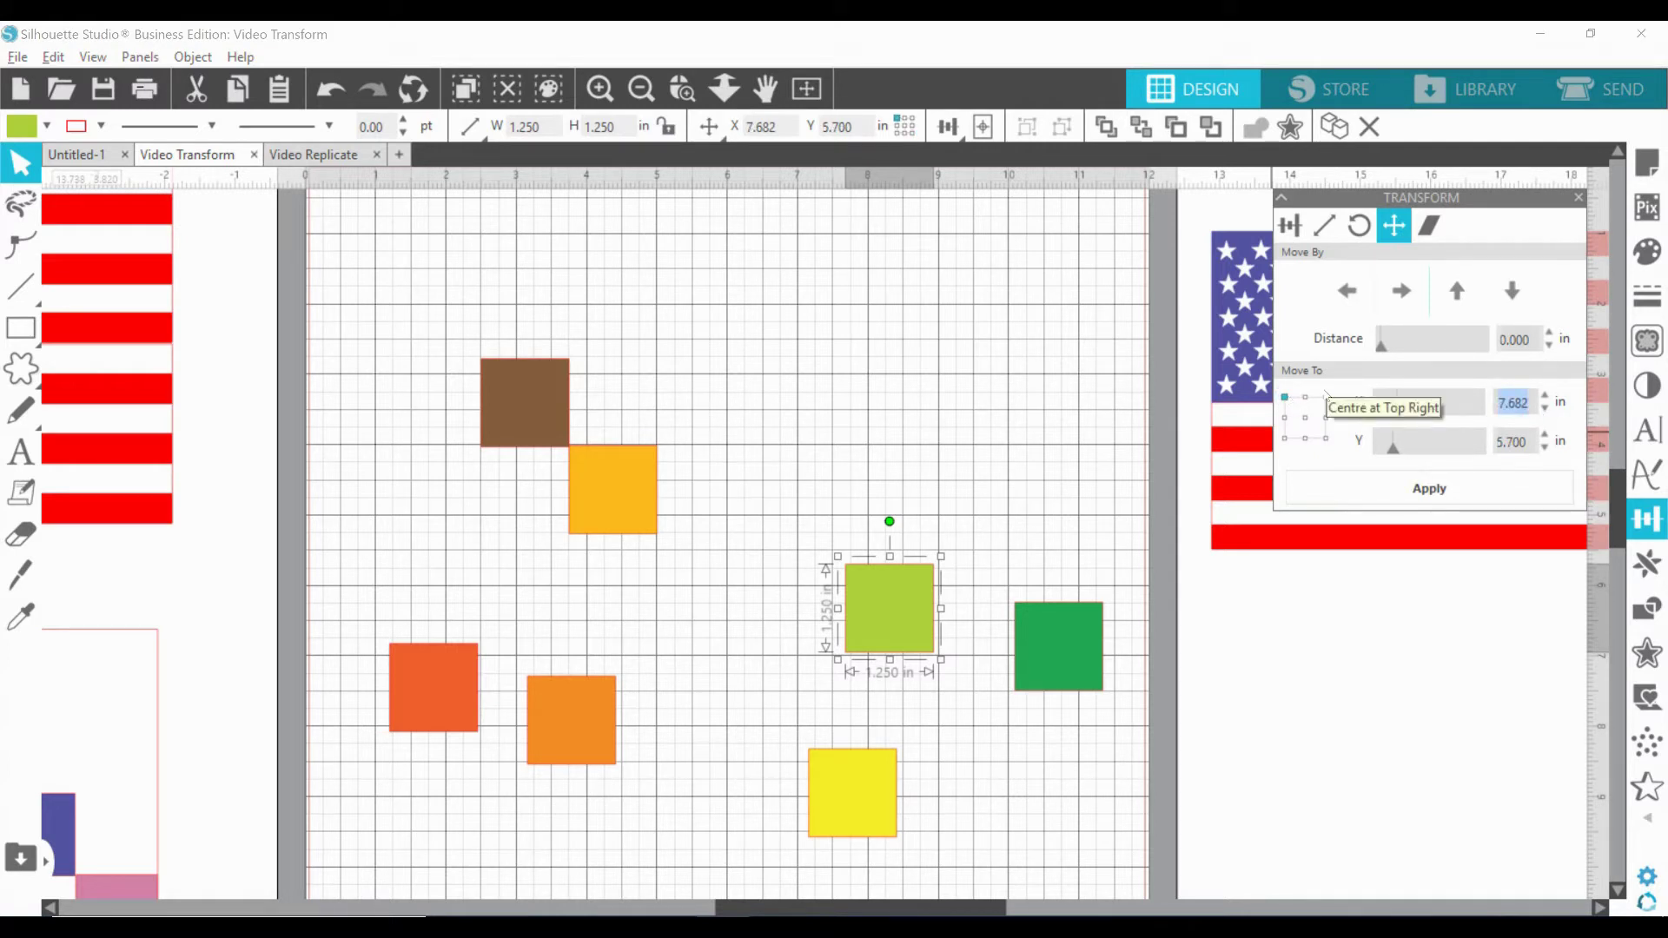
type("5.0")
left_click(1532, 443)
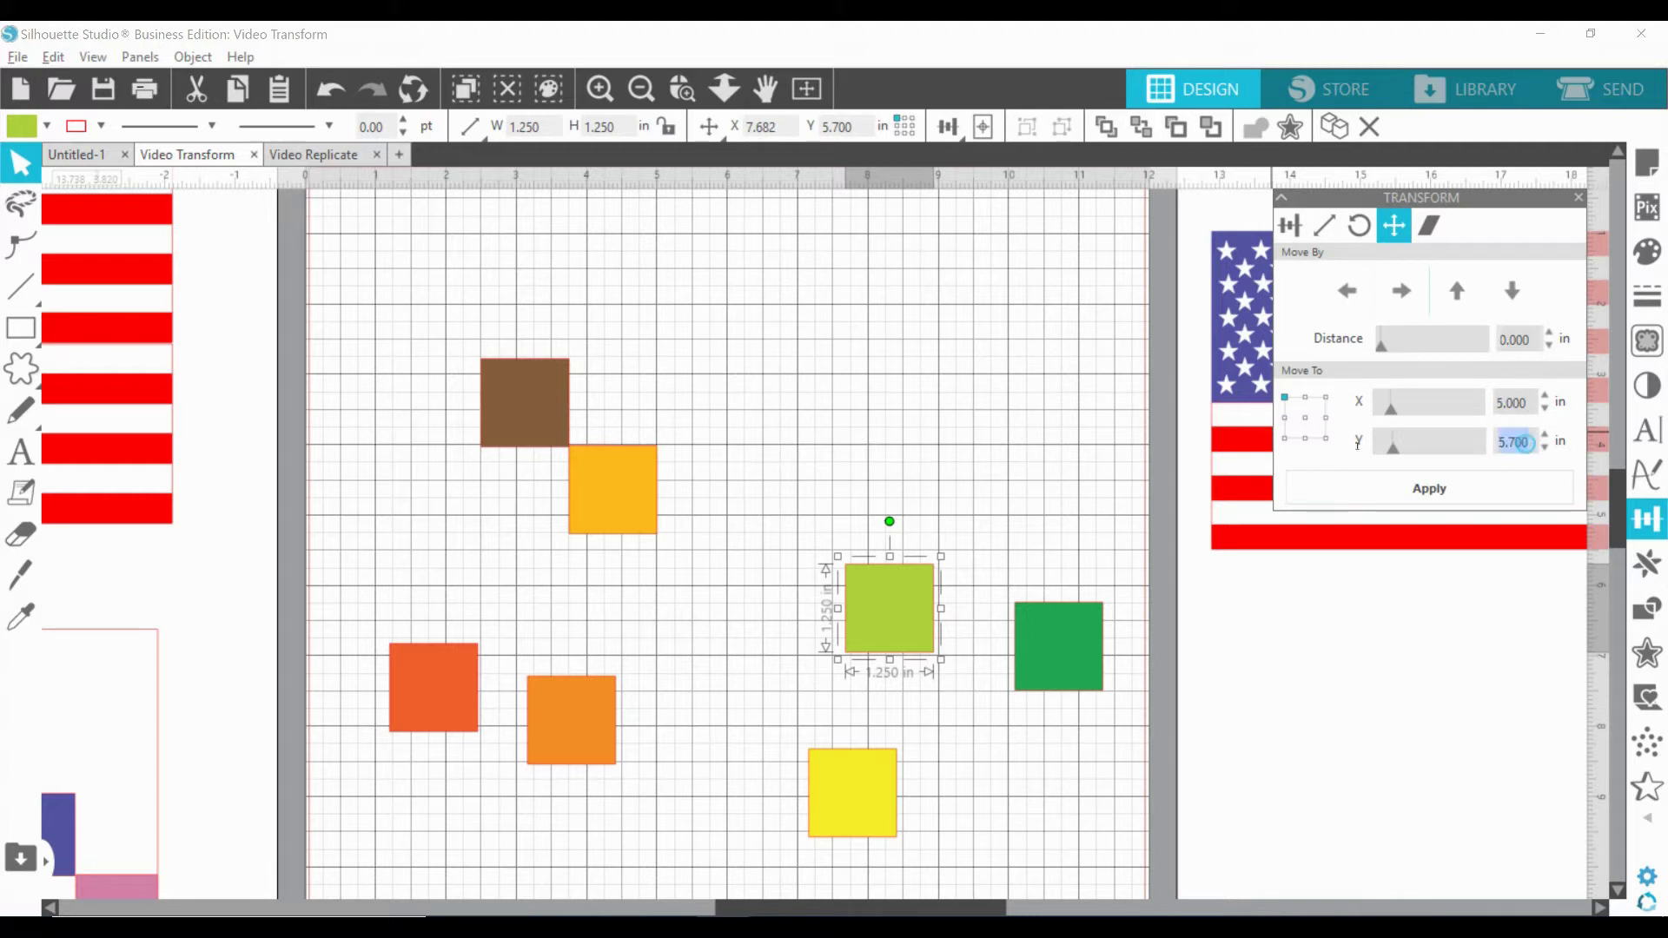
type("5")
left_click(1320, 489)
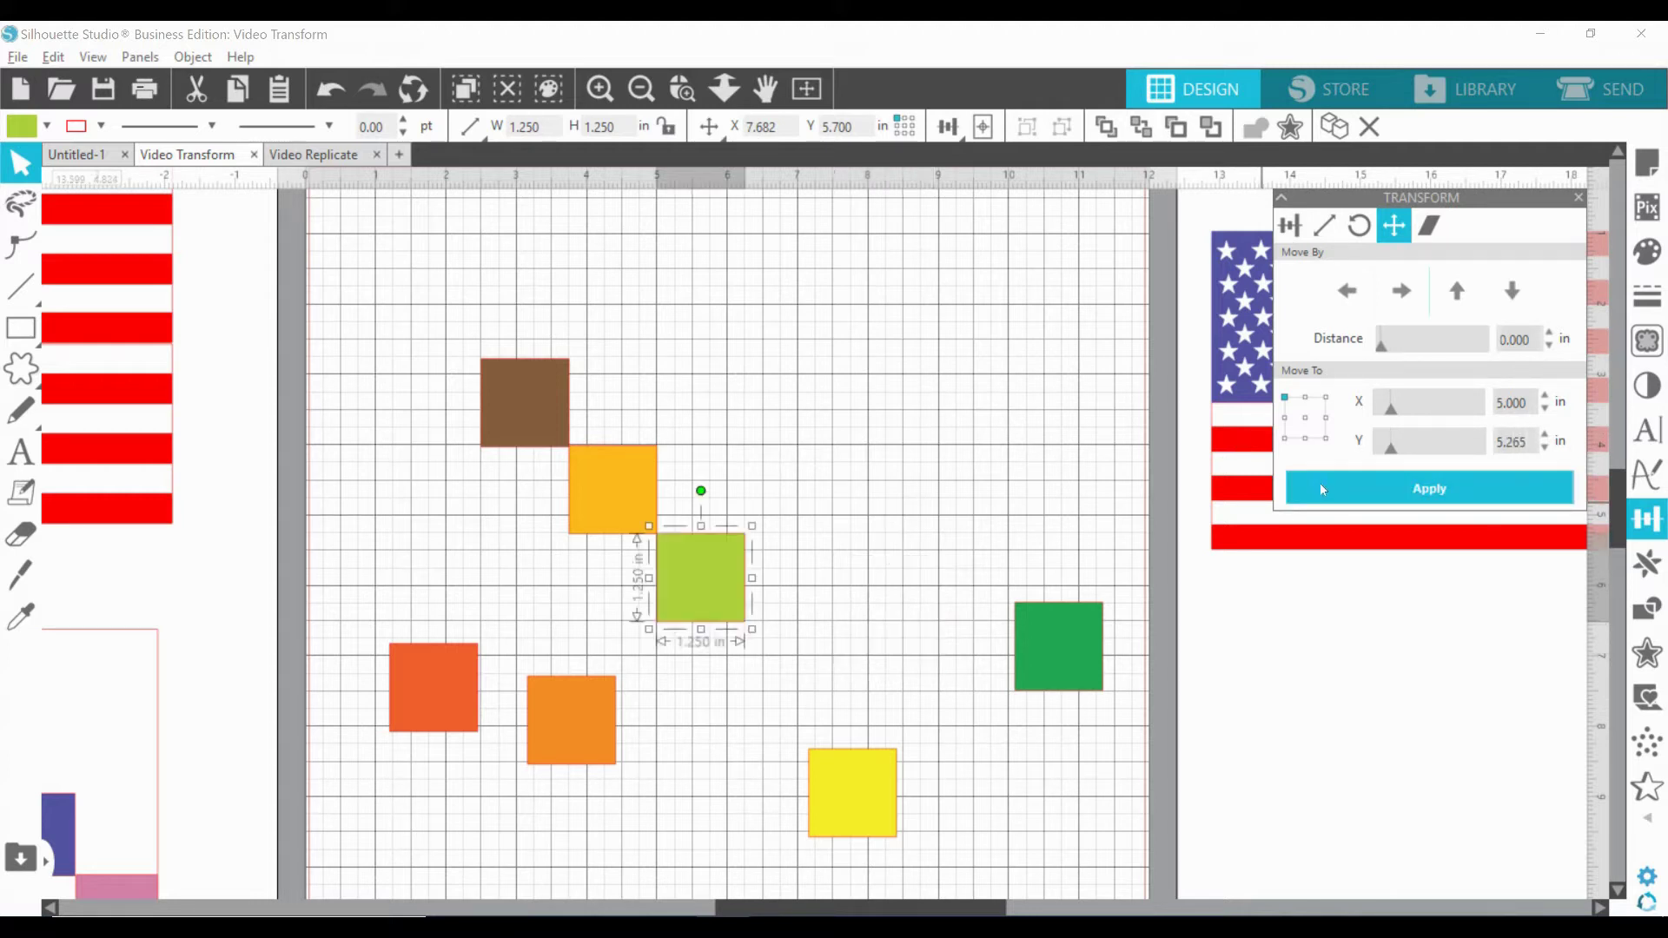
left_click(820, 460)
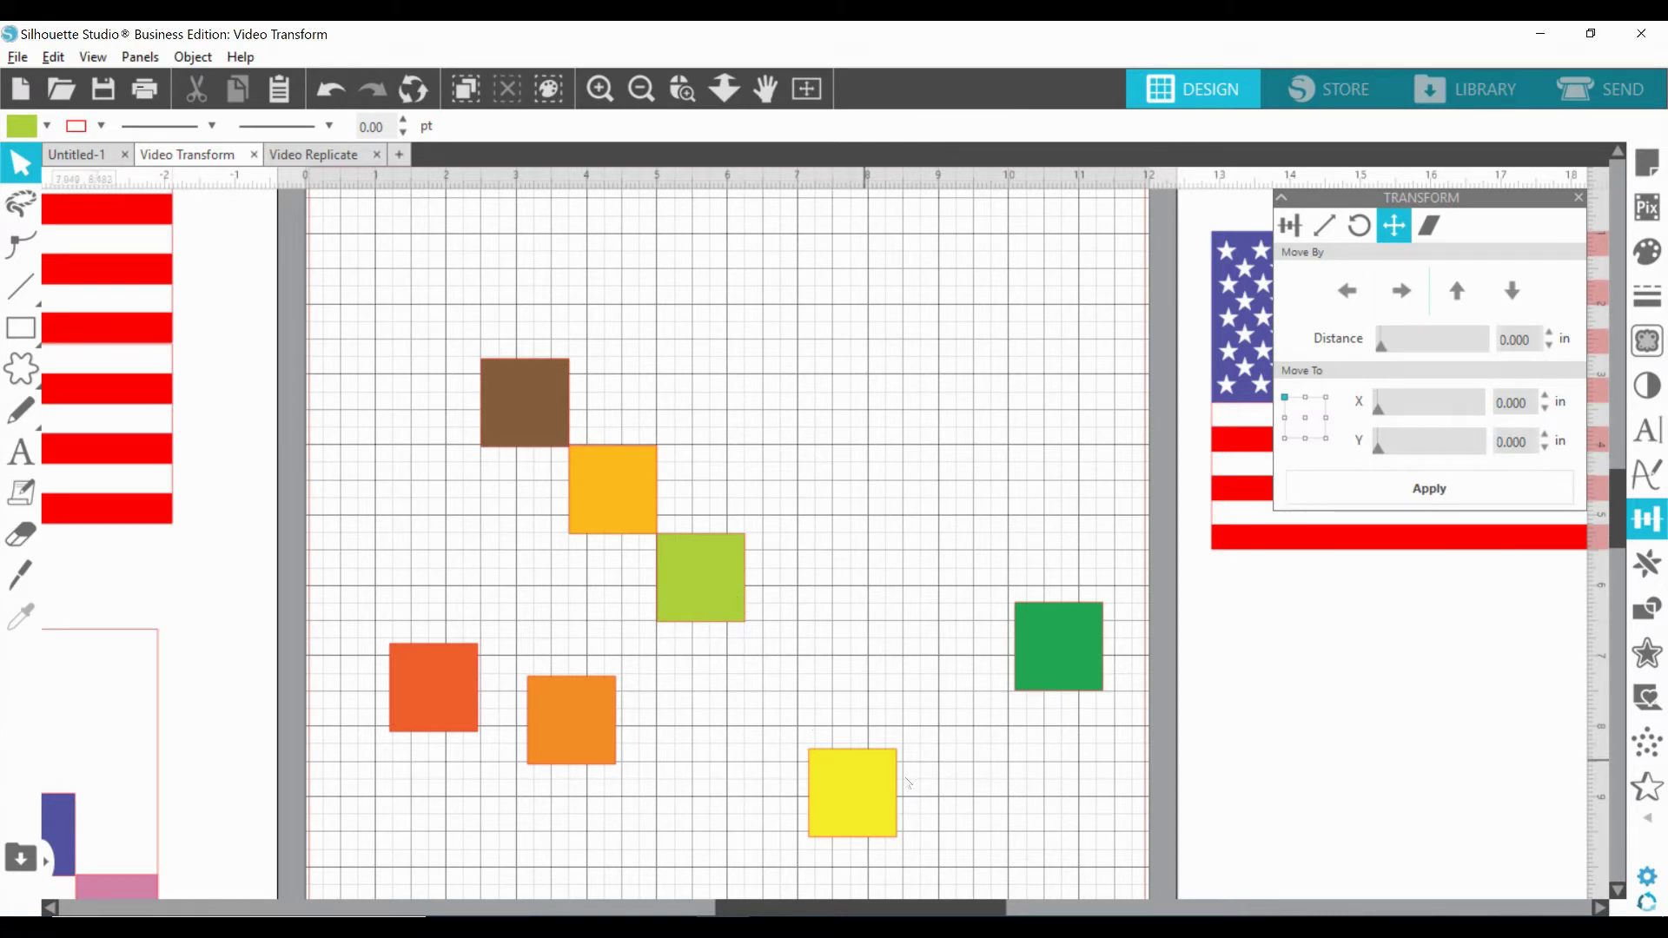
Reposition the yellow square in the empty space between the lime green and dark green squares.
left_click_drag(893, 793, 849, 626)
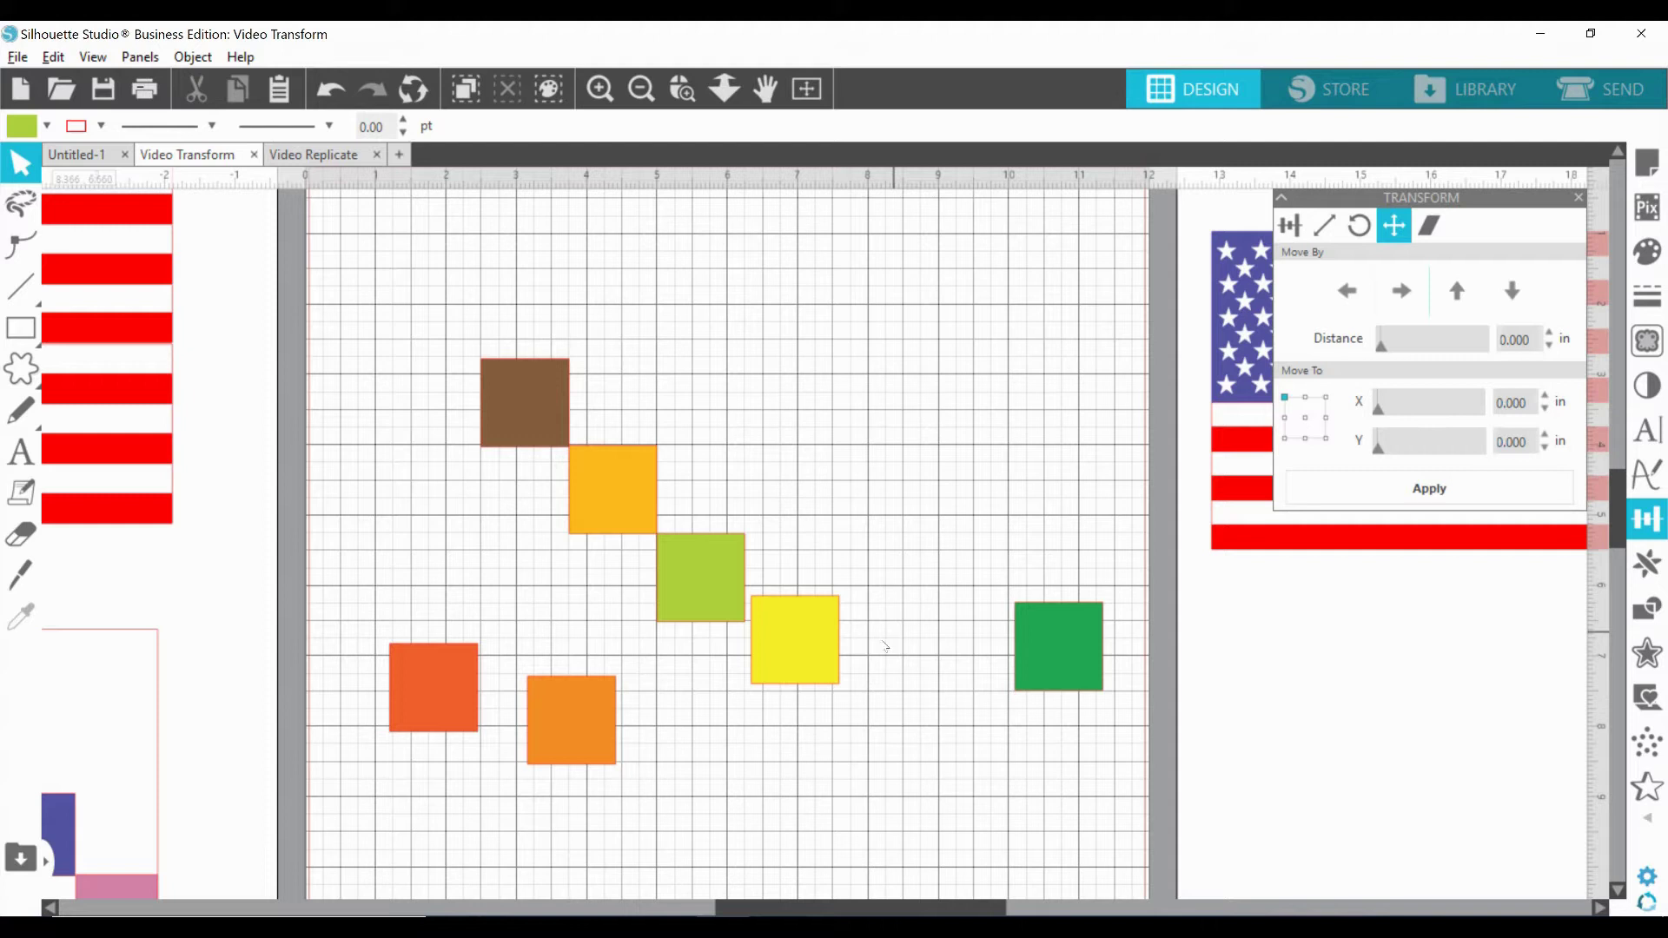
left_click(839, 637)
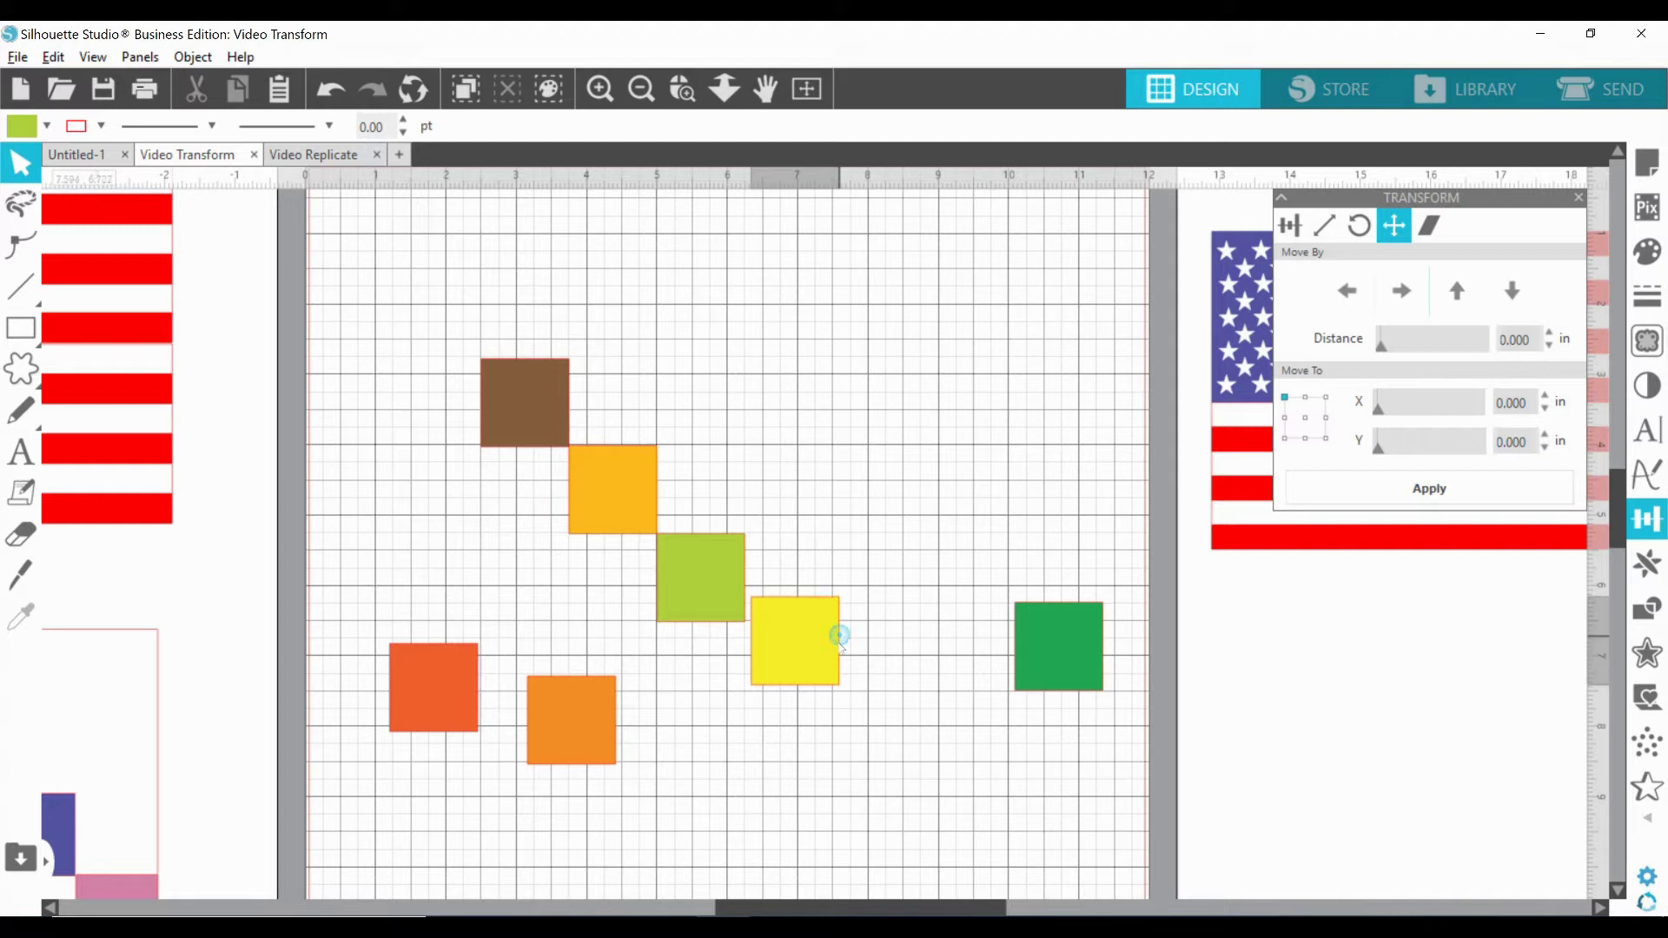
left_click_drag(839, 638, 888, 650)
Place the yellow square's left-center point on the lime green square's right-center point at X 6.250 in, Y 5.905 in.
left_click(732, 619)
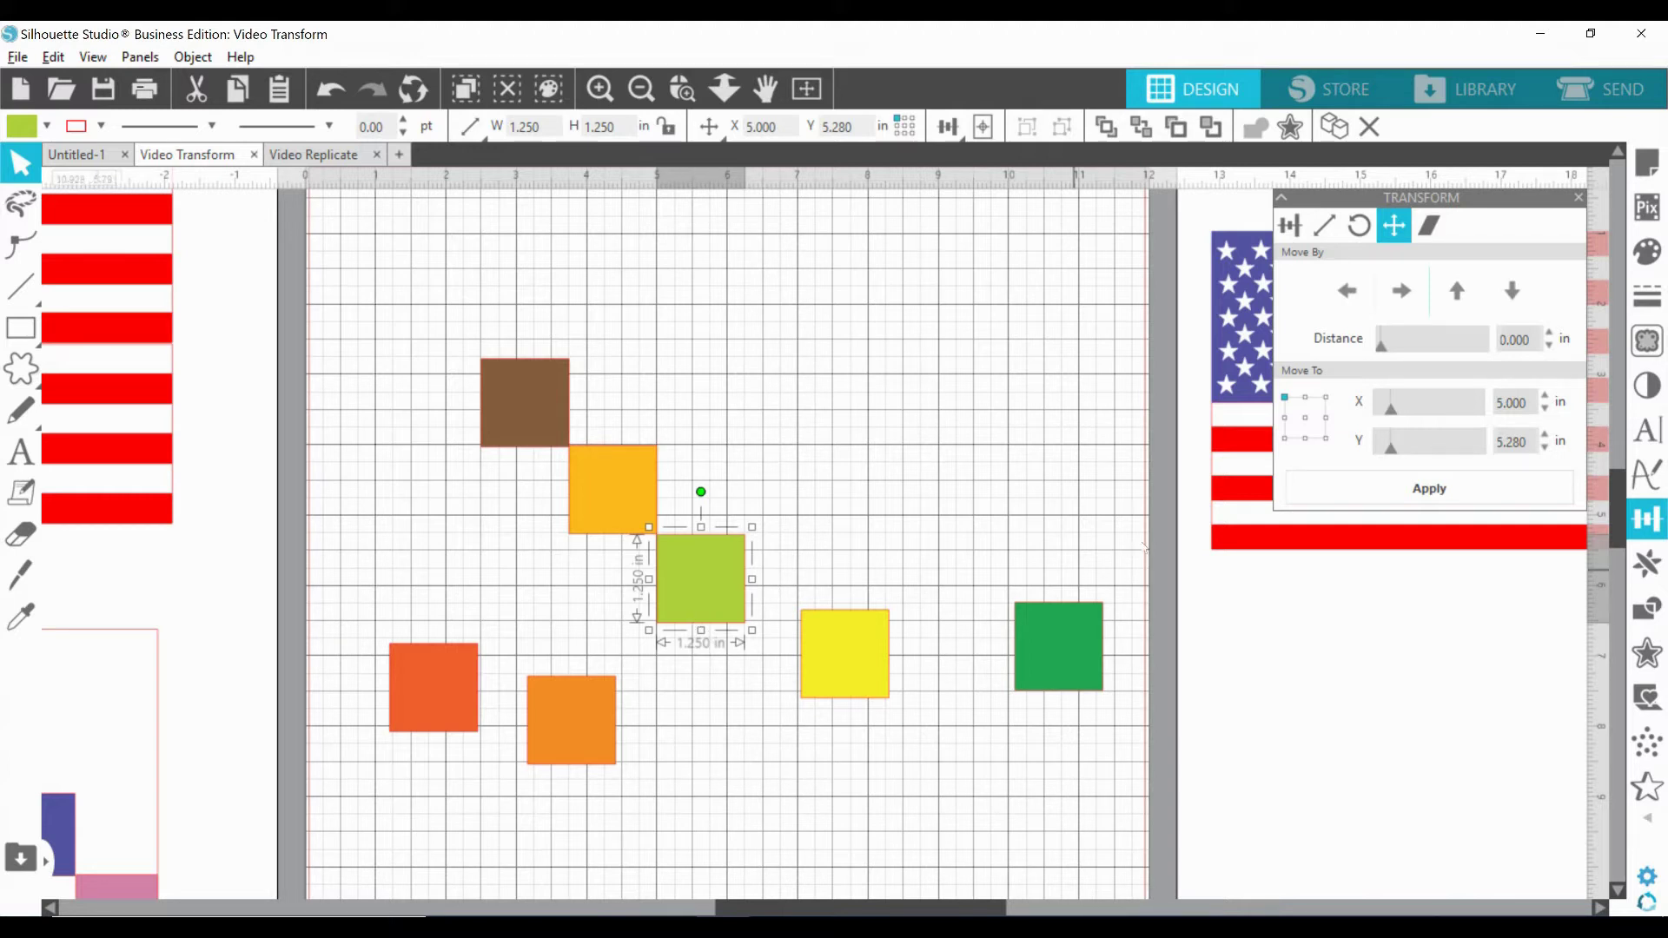
left_click(1325, 418)
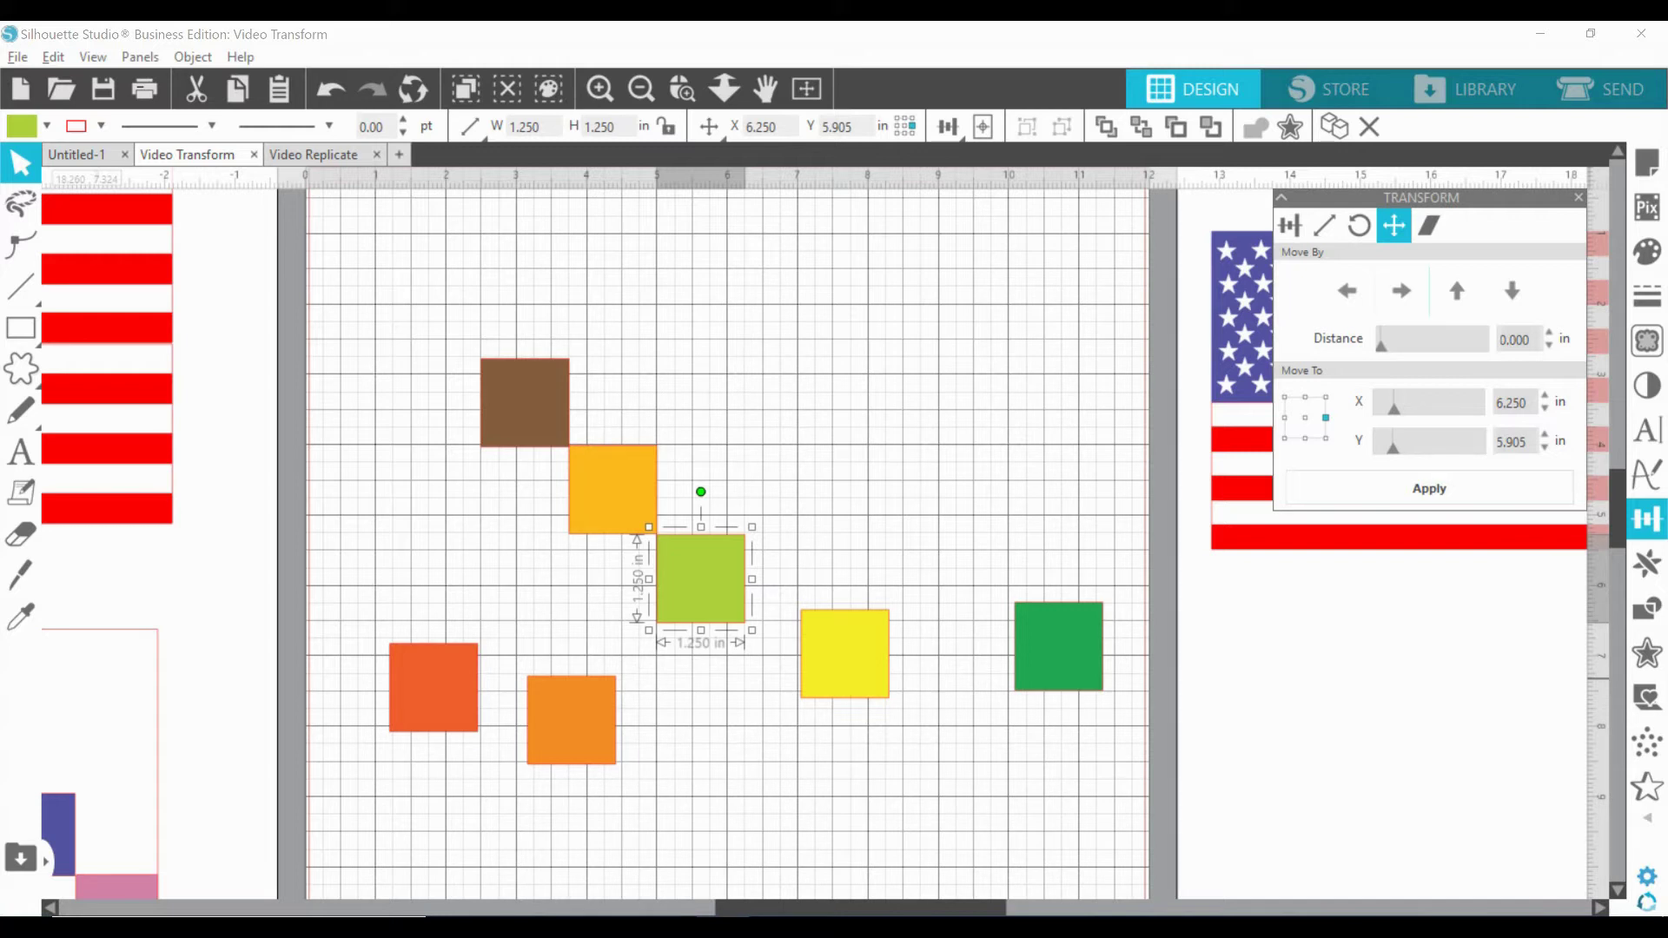
left_click(886, 692)
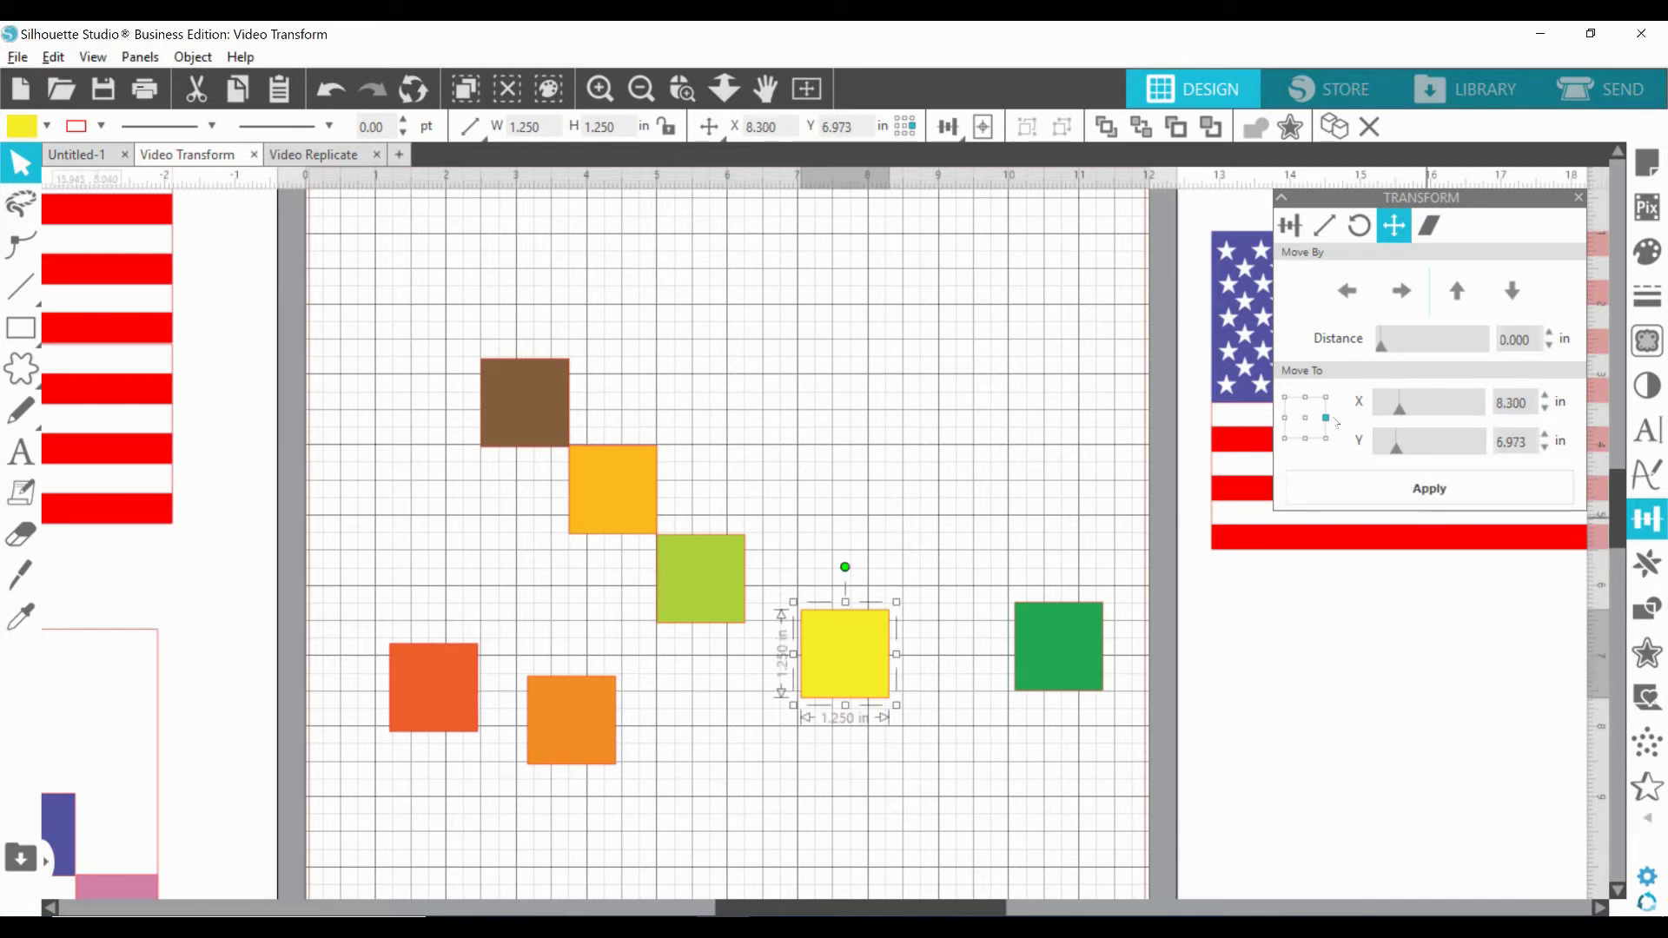
left_click(1286, 418)
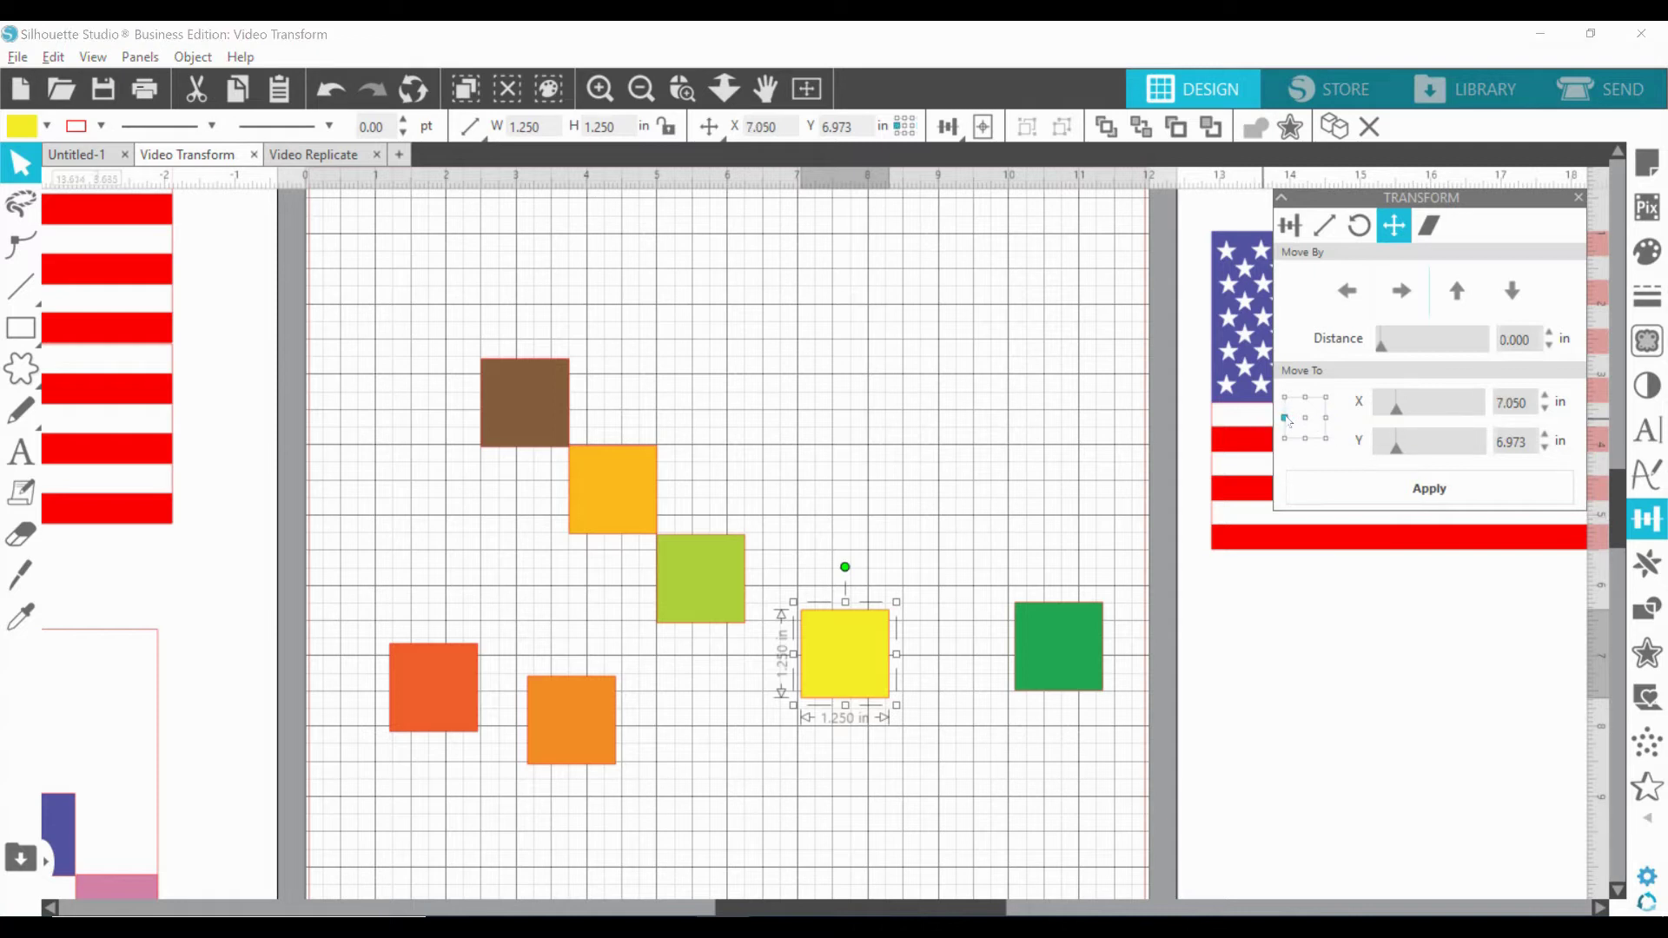
double_click(1537, 401)
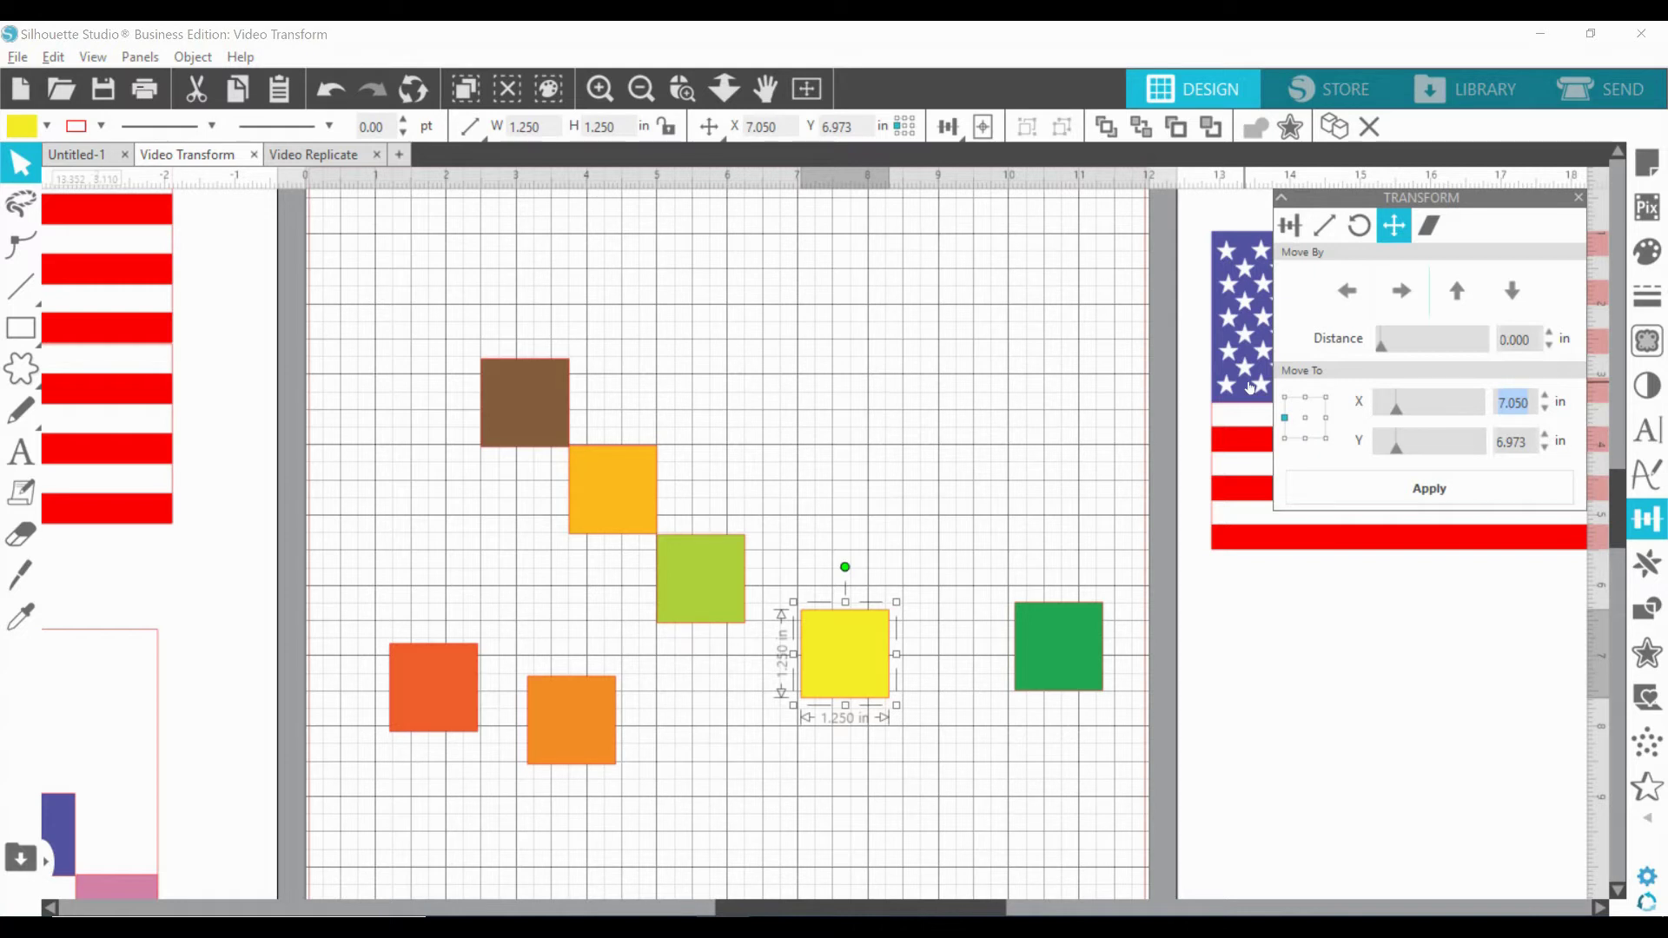
type("6.250")
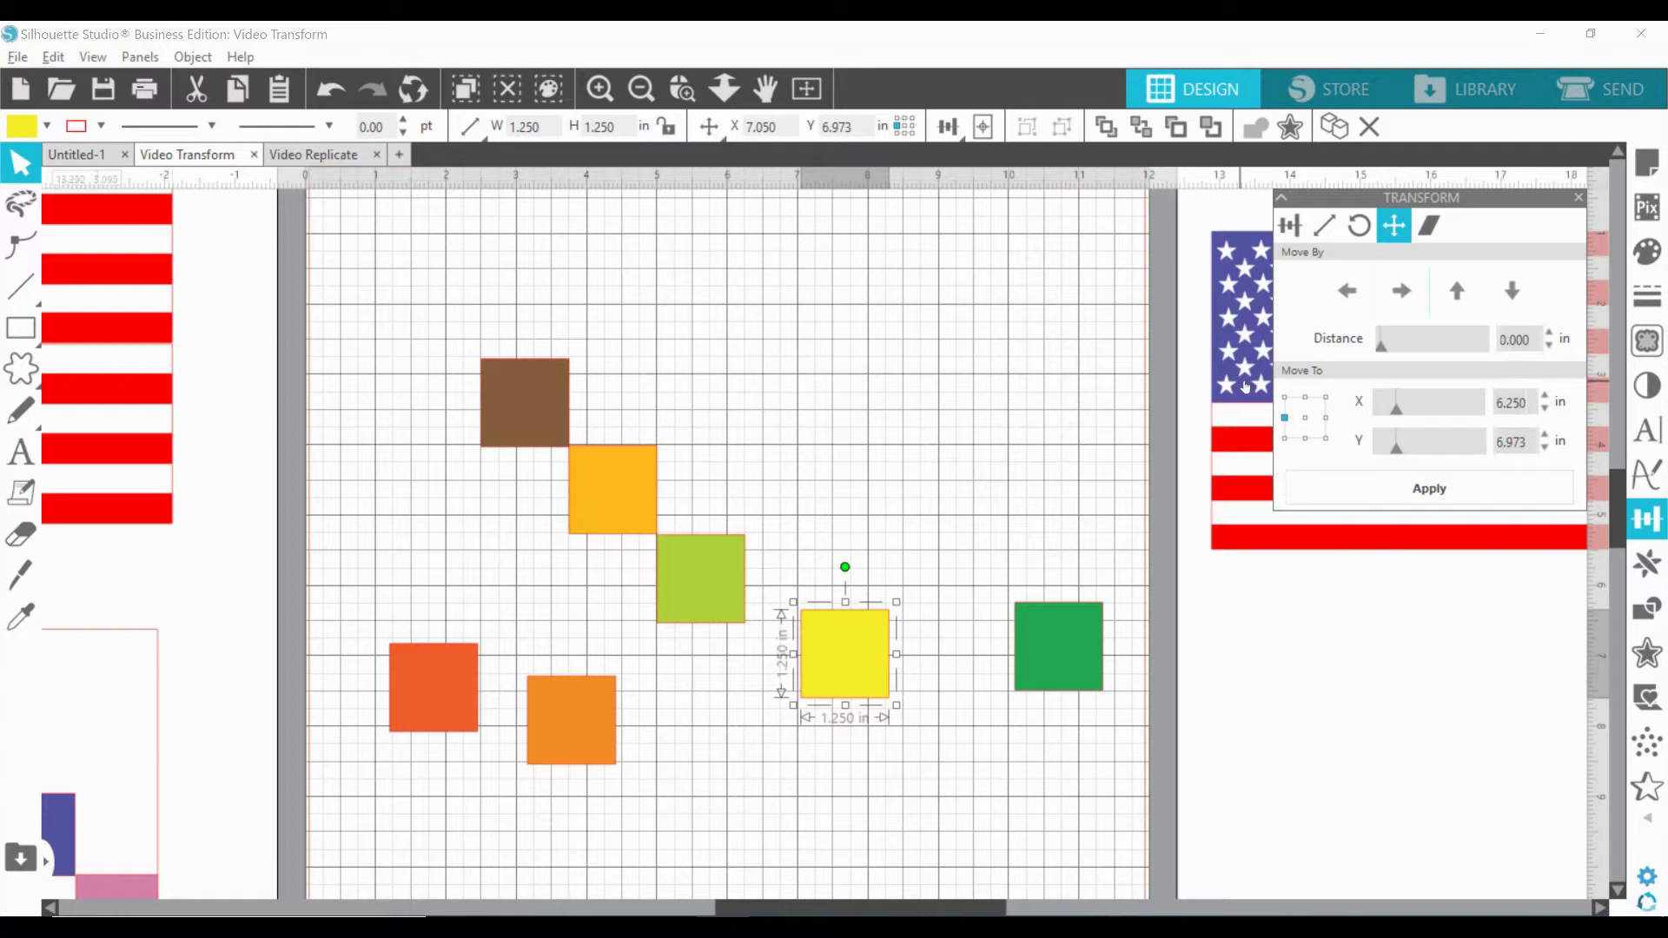
left_click(1533, 443)
type("5")
left_click(1394, 481)
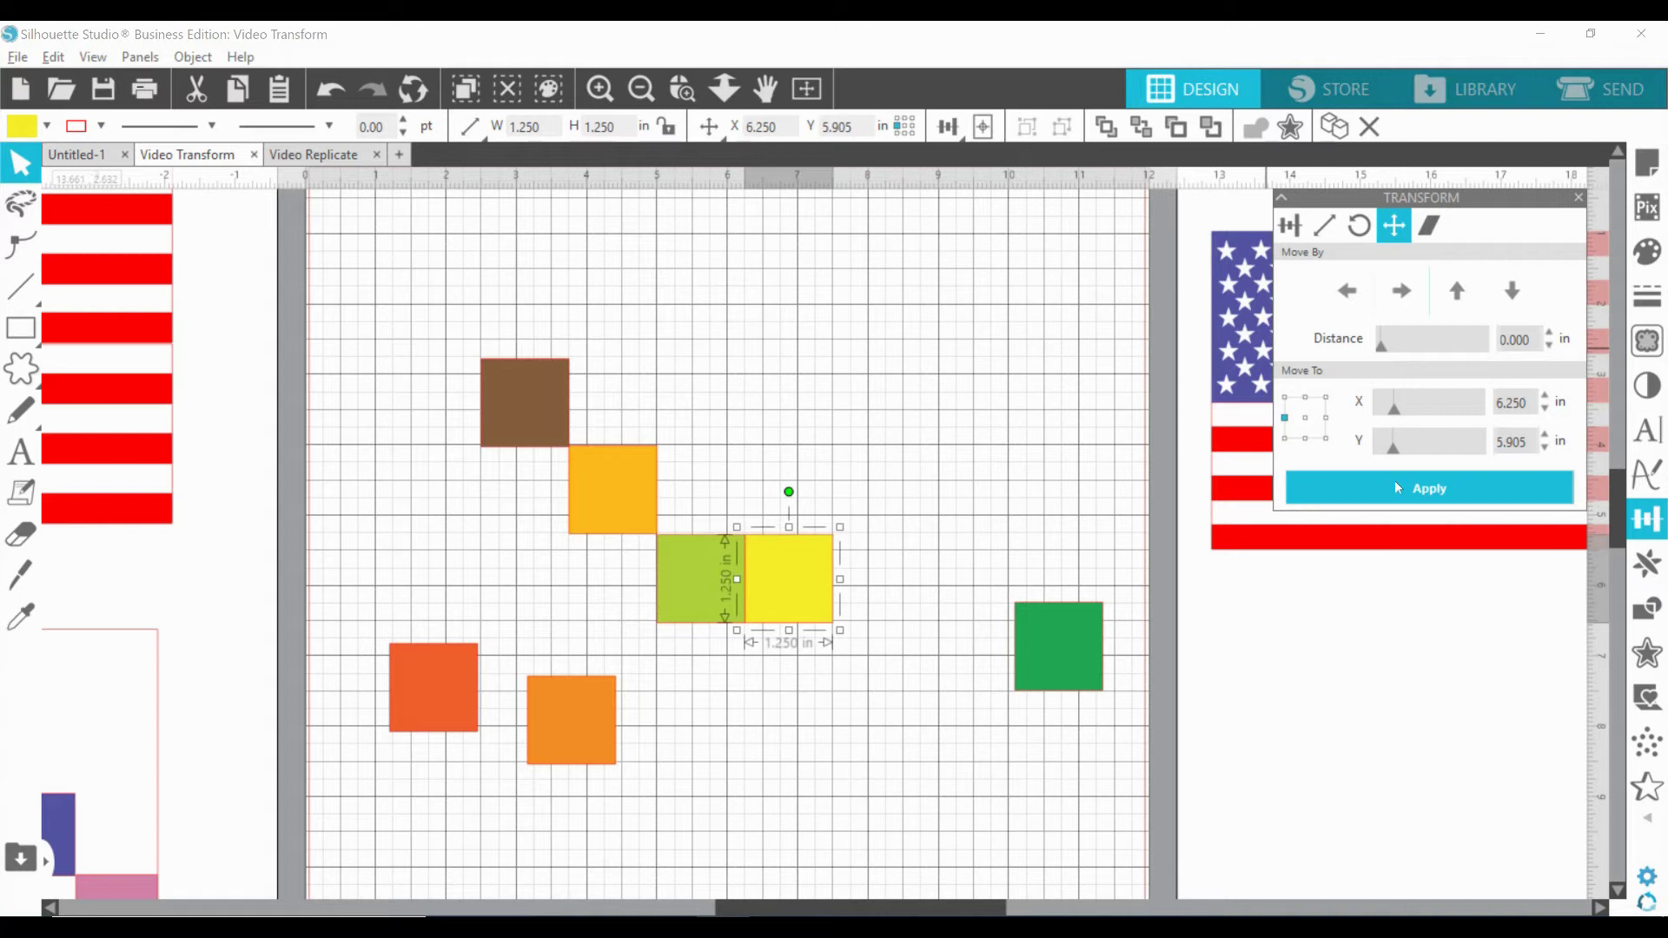
left_click(733, 432)
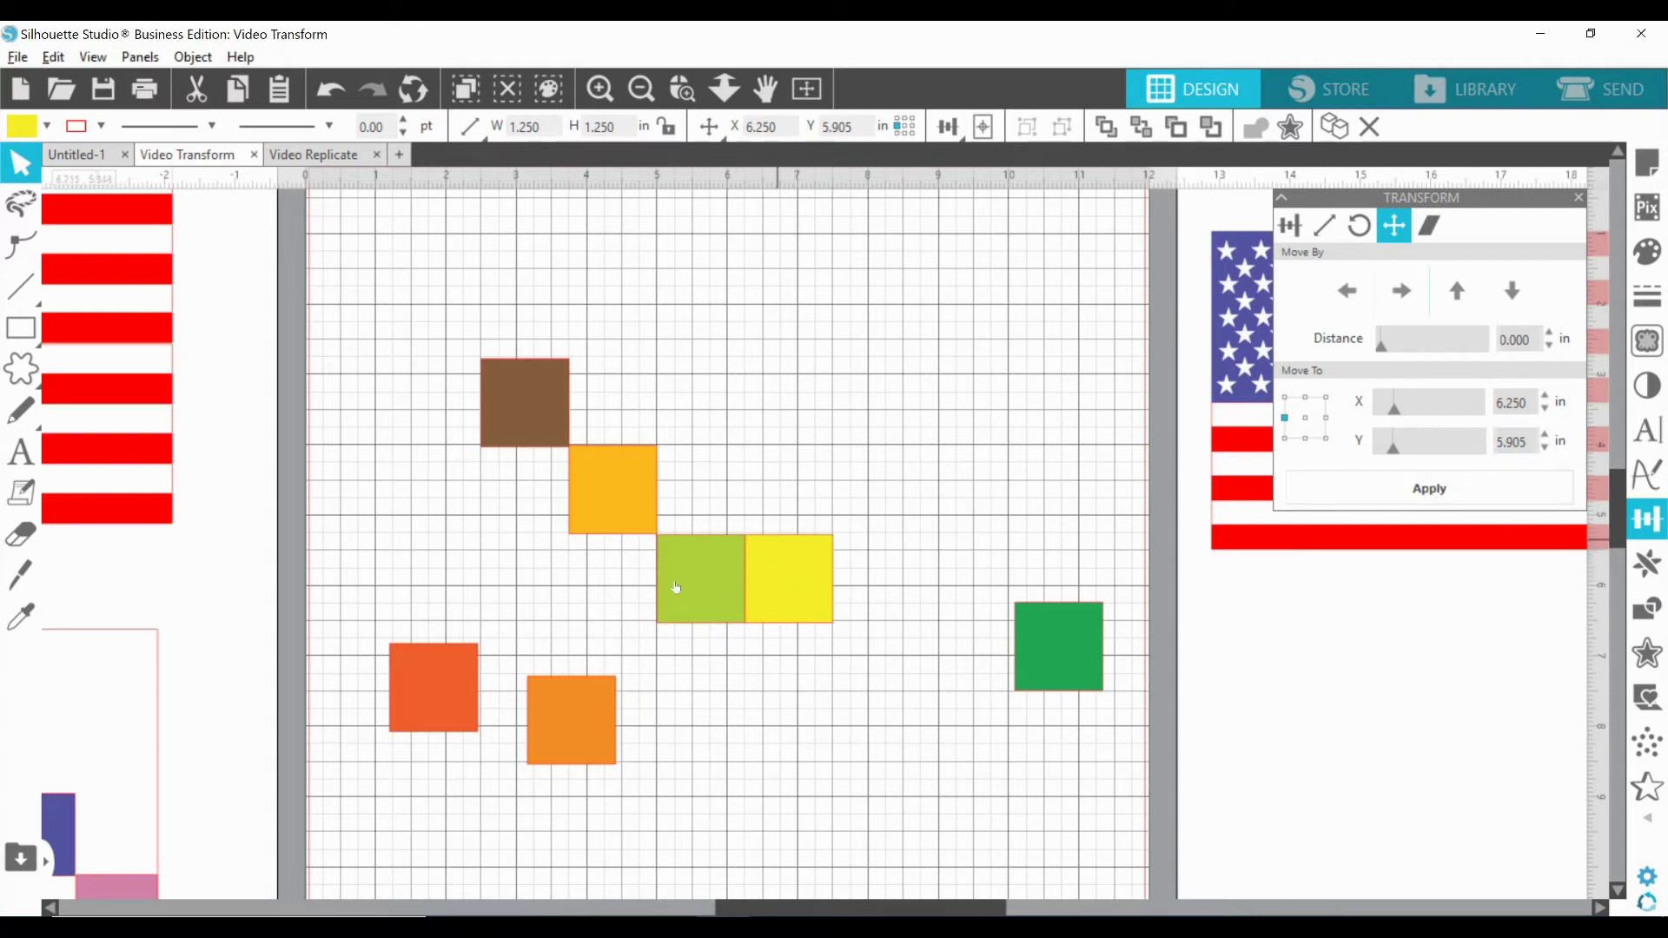
Reposition the orange square in the empty space below the lime green and yellow squares.
left_click(741, 632)
left_click_drag(612, 742, 516, 513)
left_click_drag(550, 610, 754, 732)
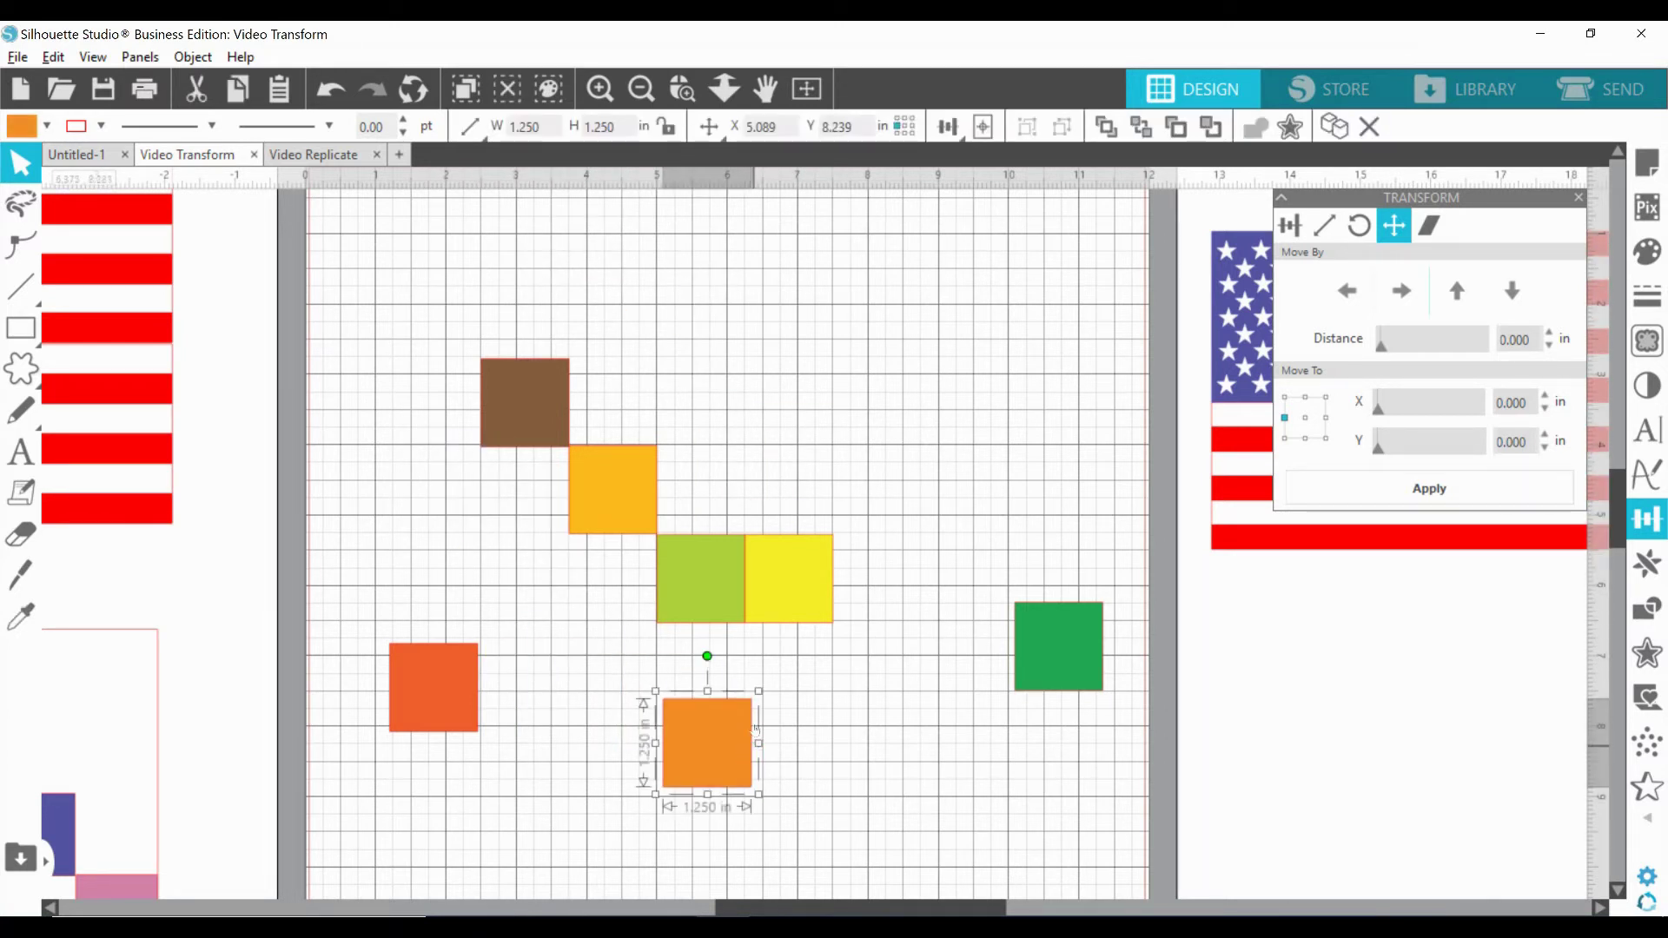
left_click_drag(730, 729, 774, 760)
Place the orange square's top-center point on the lime green square's bottom-right corner at X 6.250 in, Y 6.546 in.
left_click(734, 639)
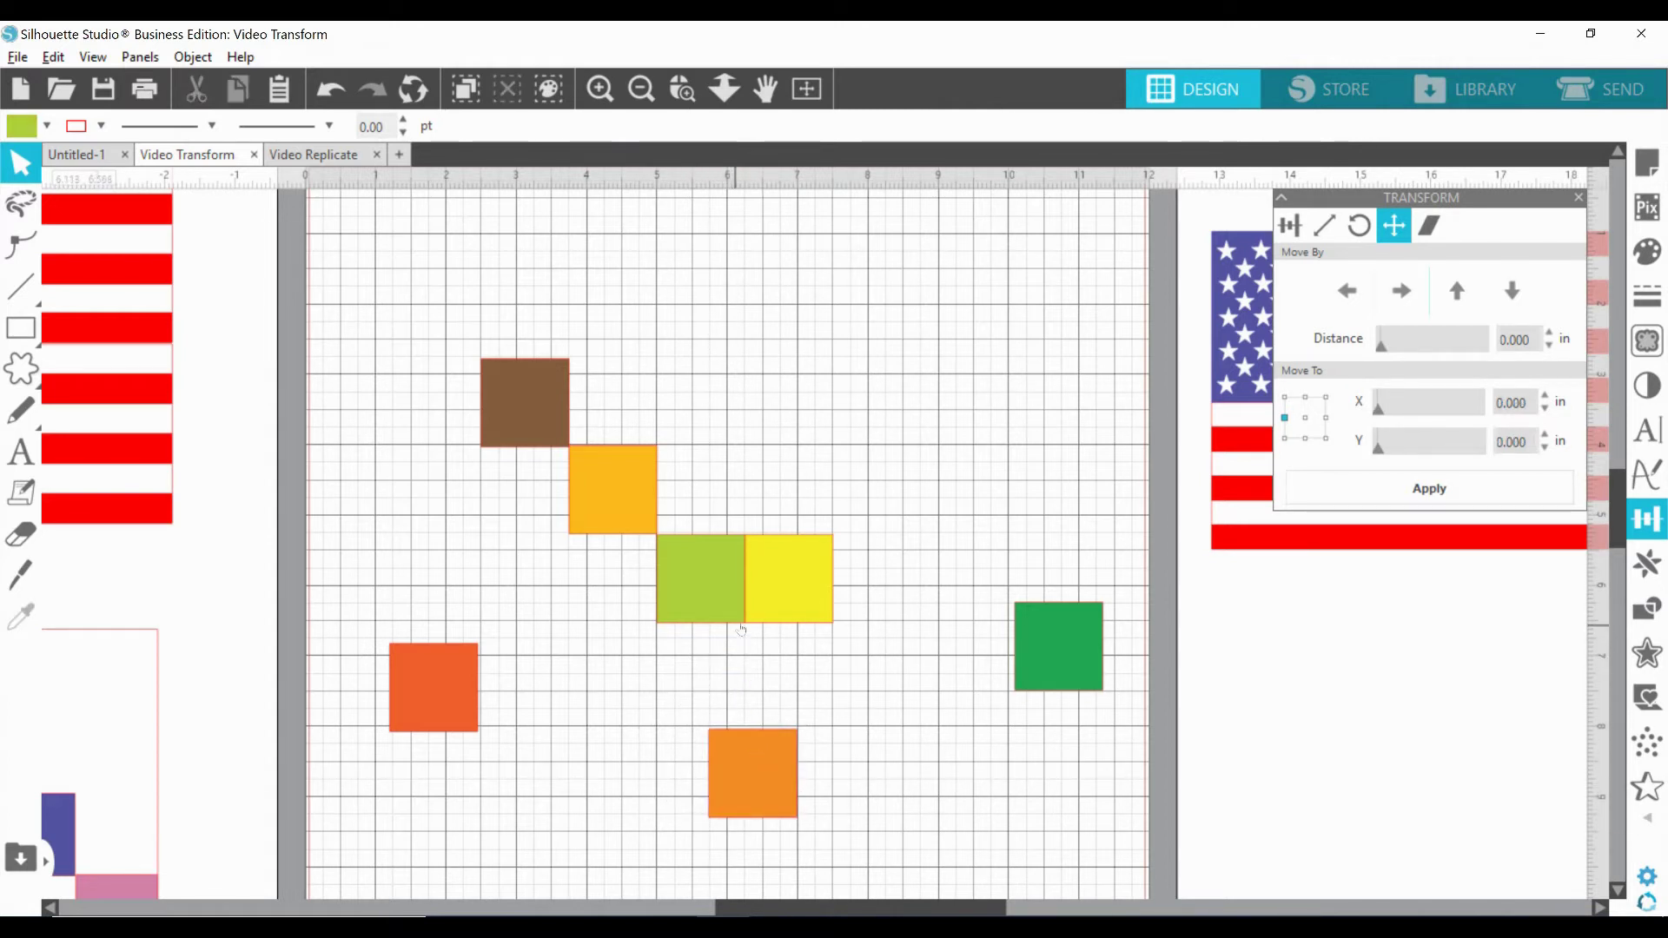
left_click(740, 627)
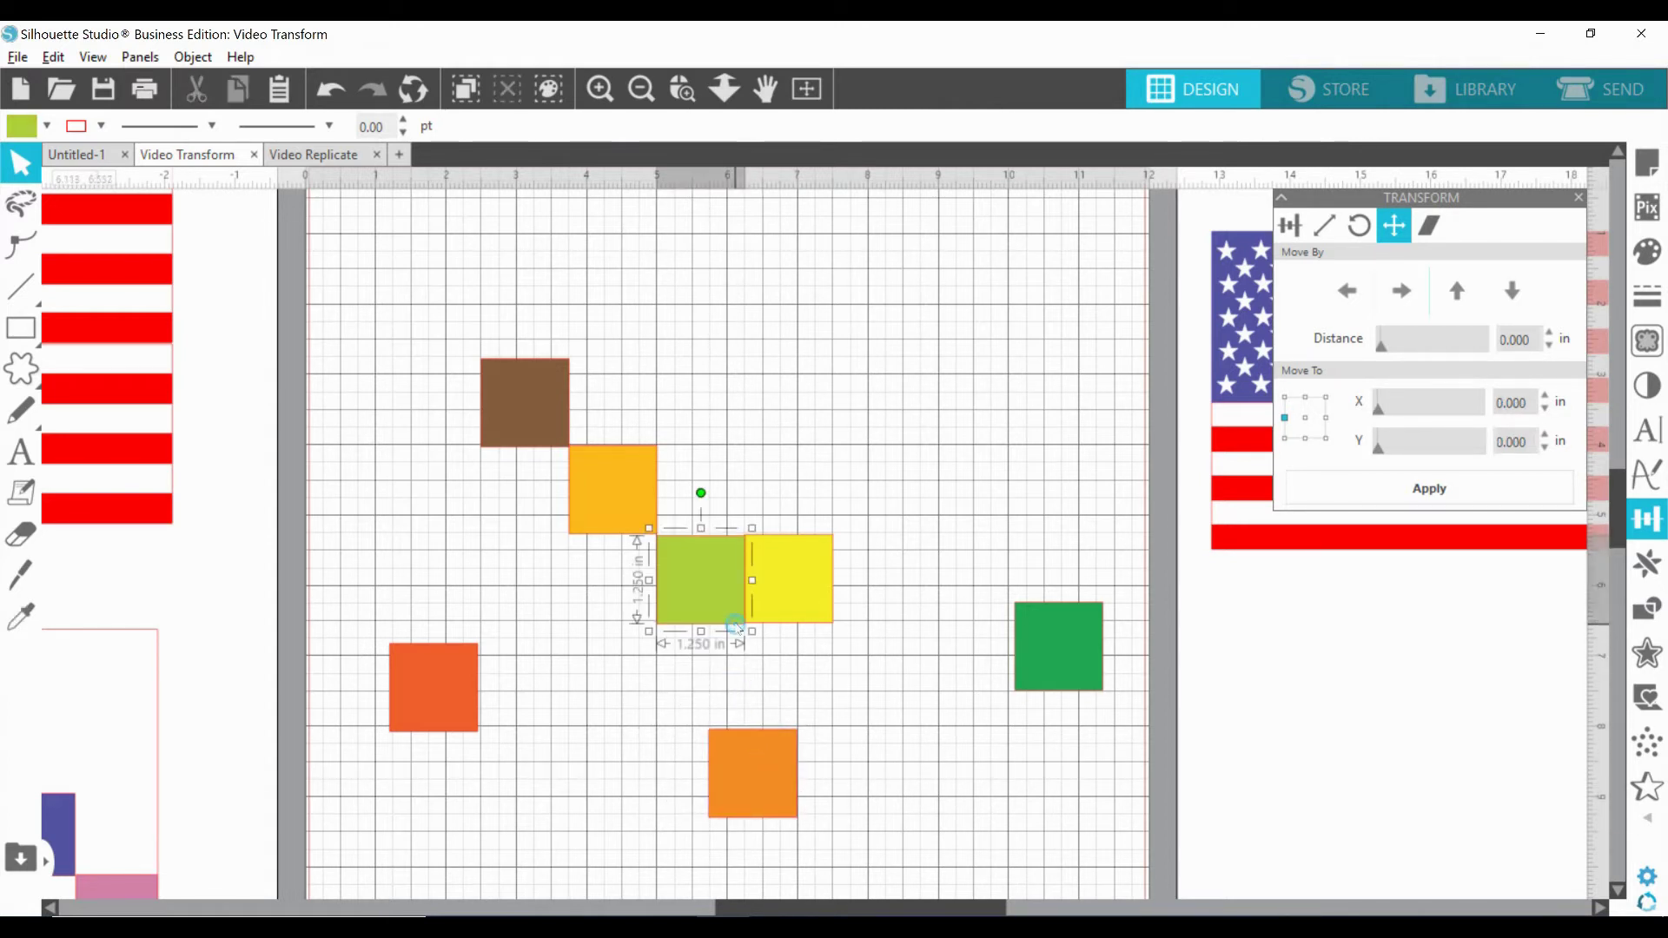
left_click(1327, 440)
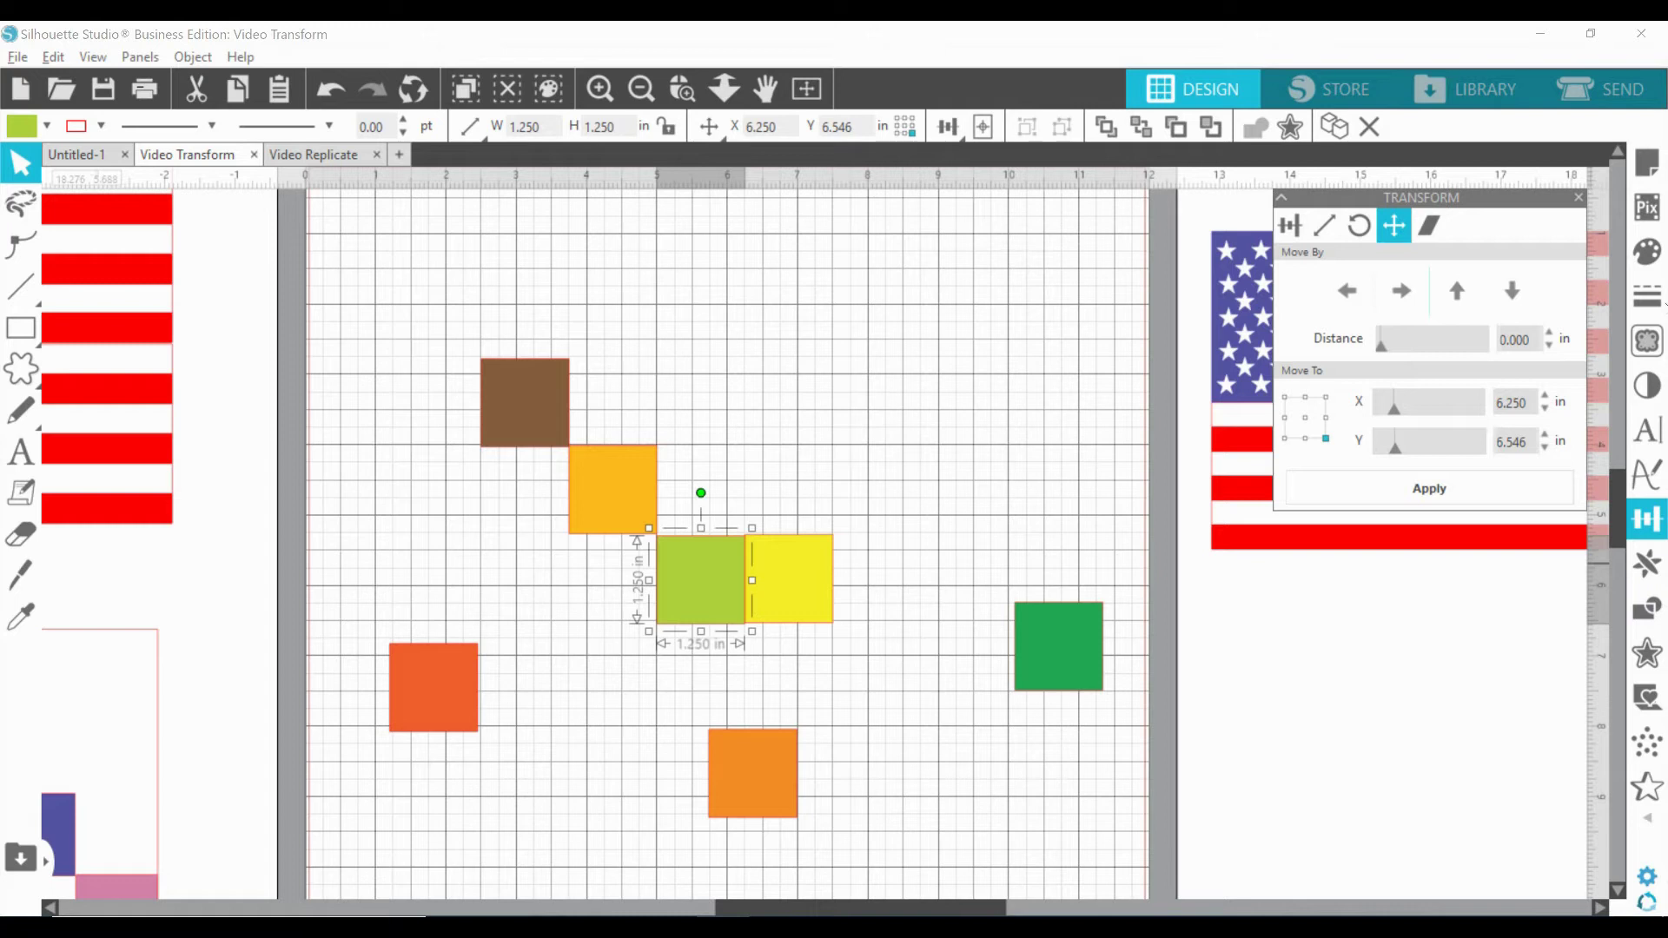
left_click(780, 761)
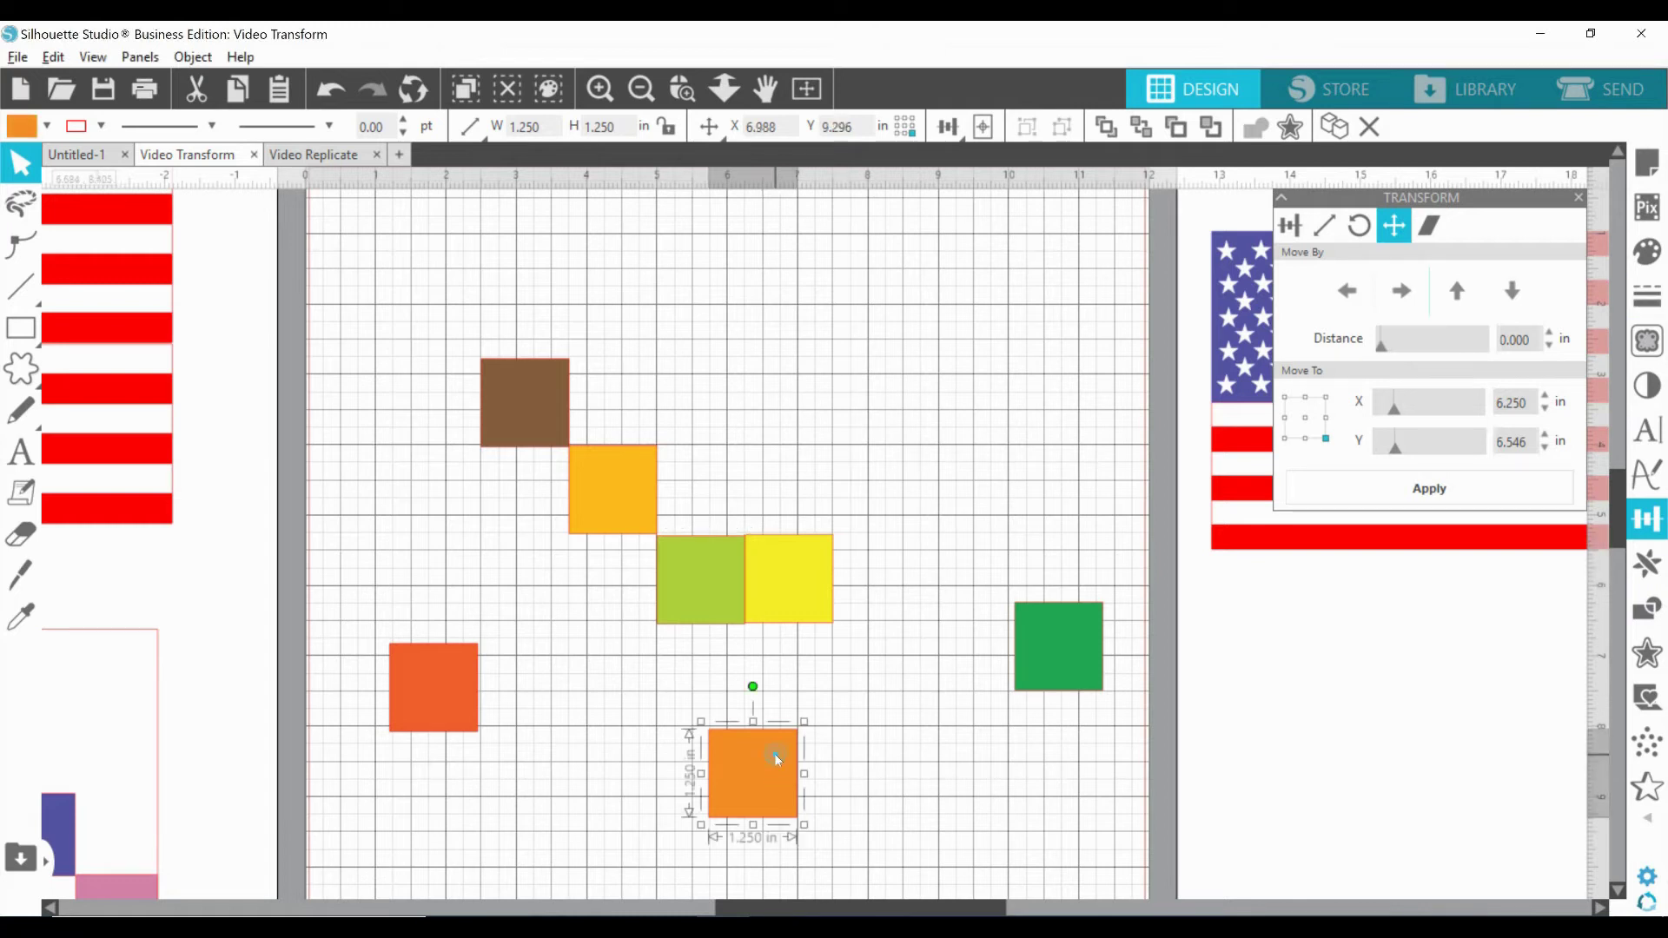
left_click(1305, 397)
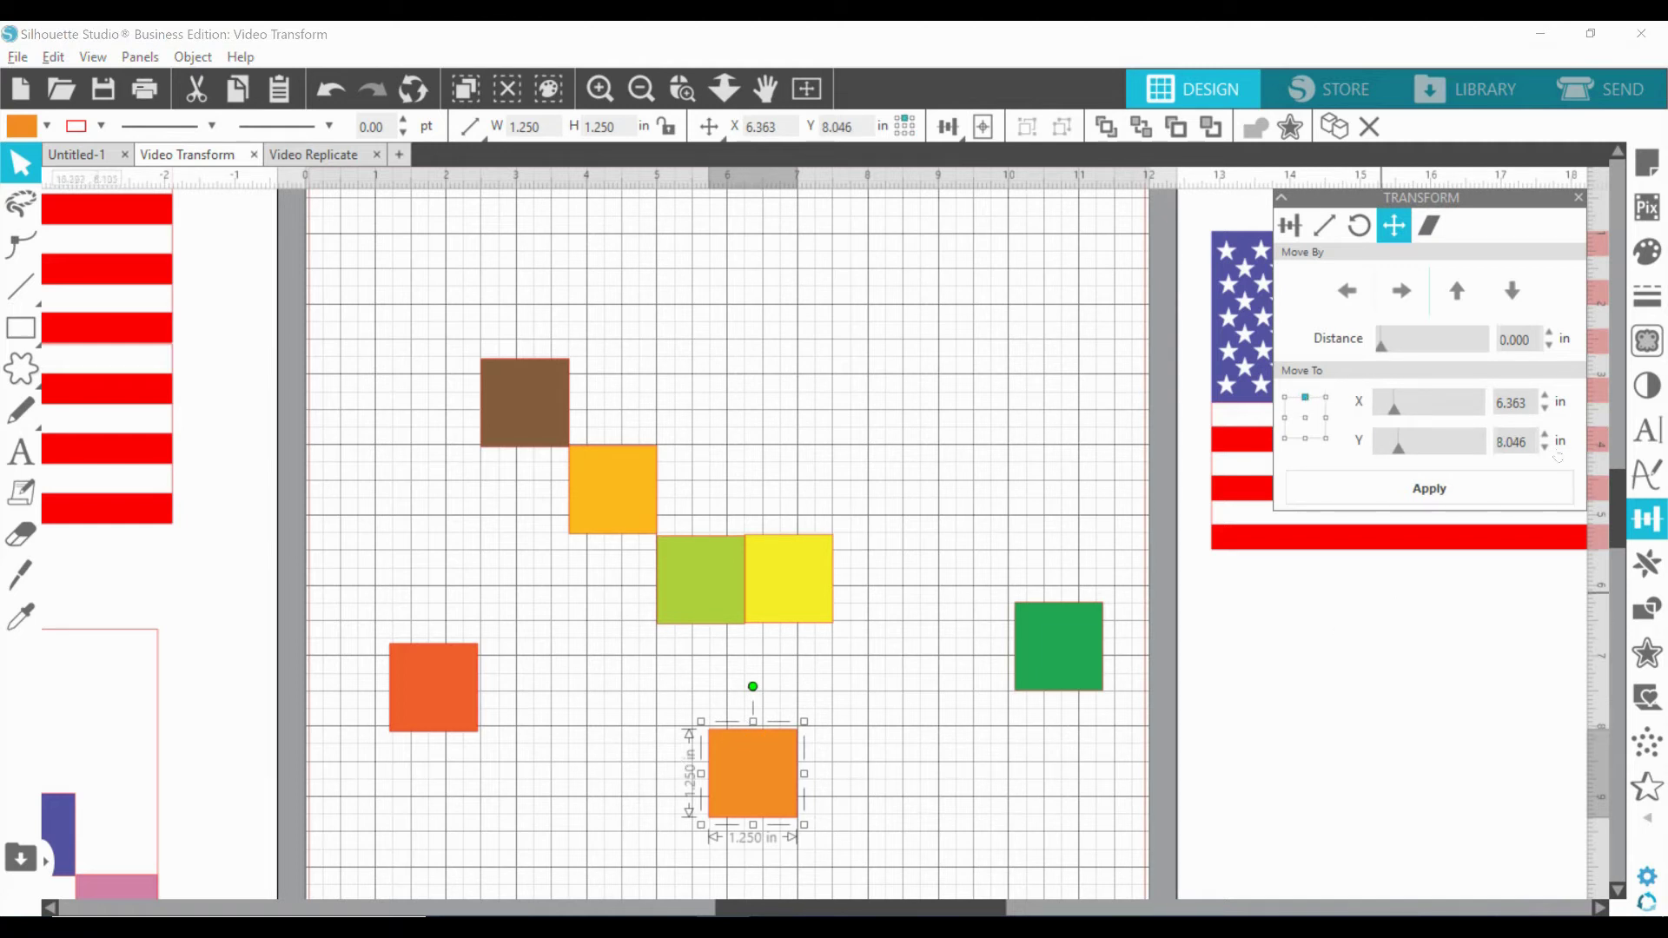
left_click(1513, 402)
type("6.25")
left_click(1542, 449)
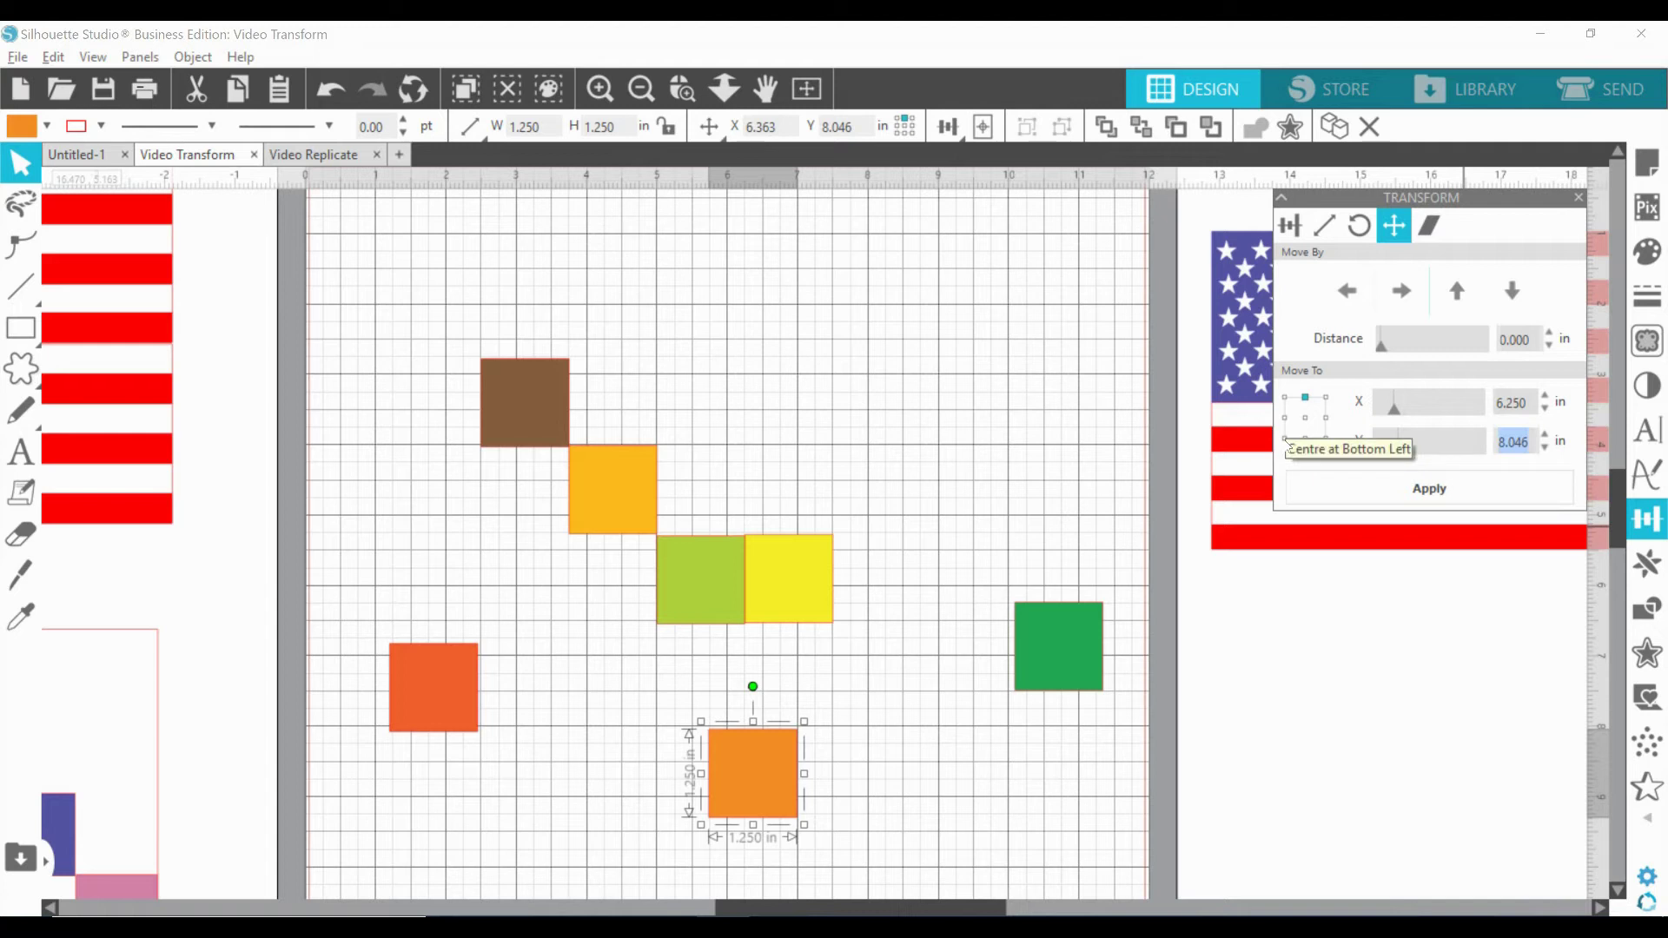
type("6")
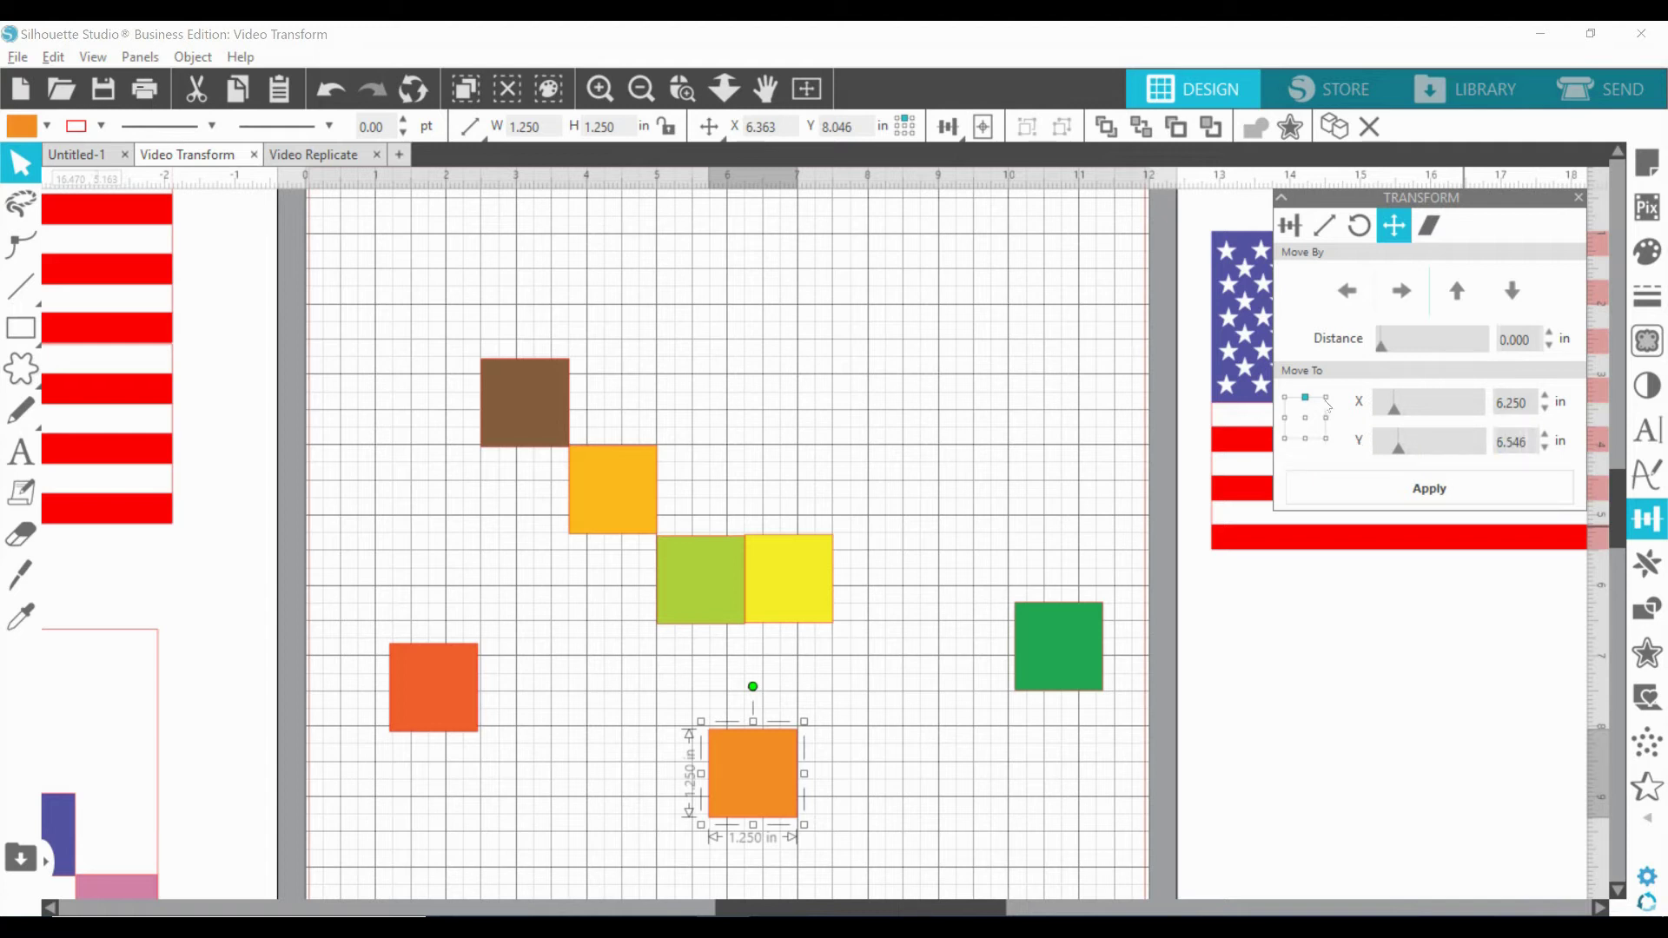
left_click(1398, 478)
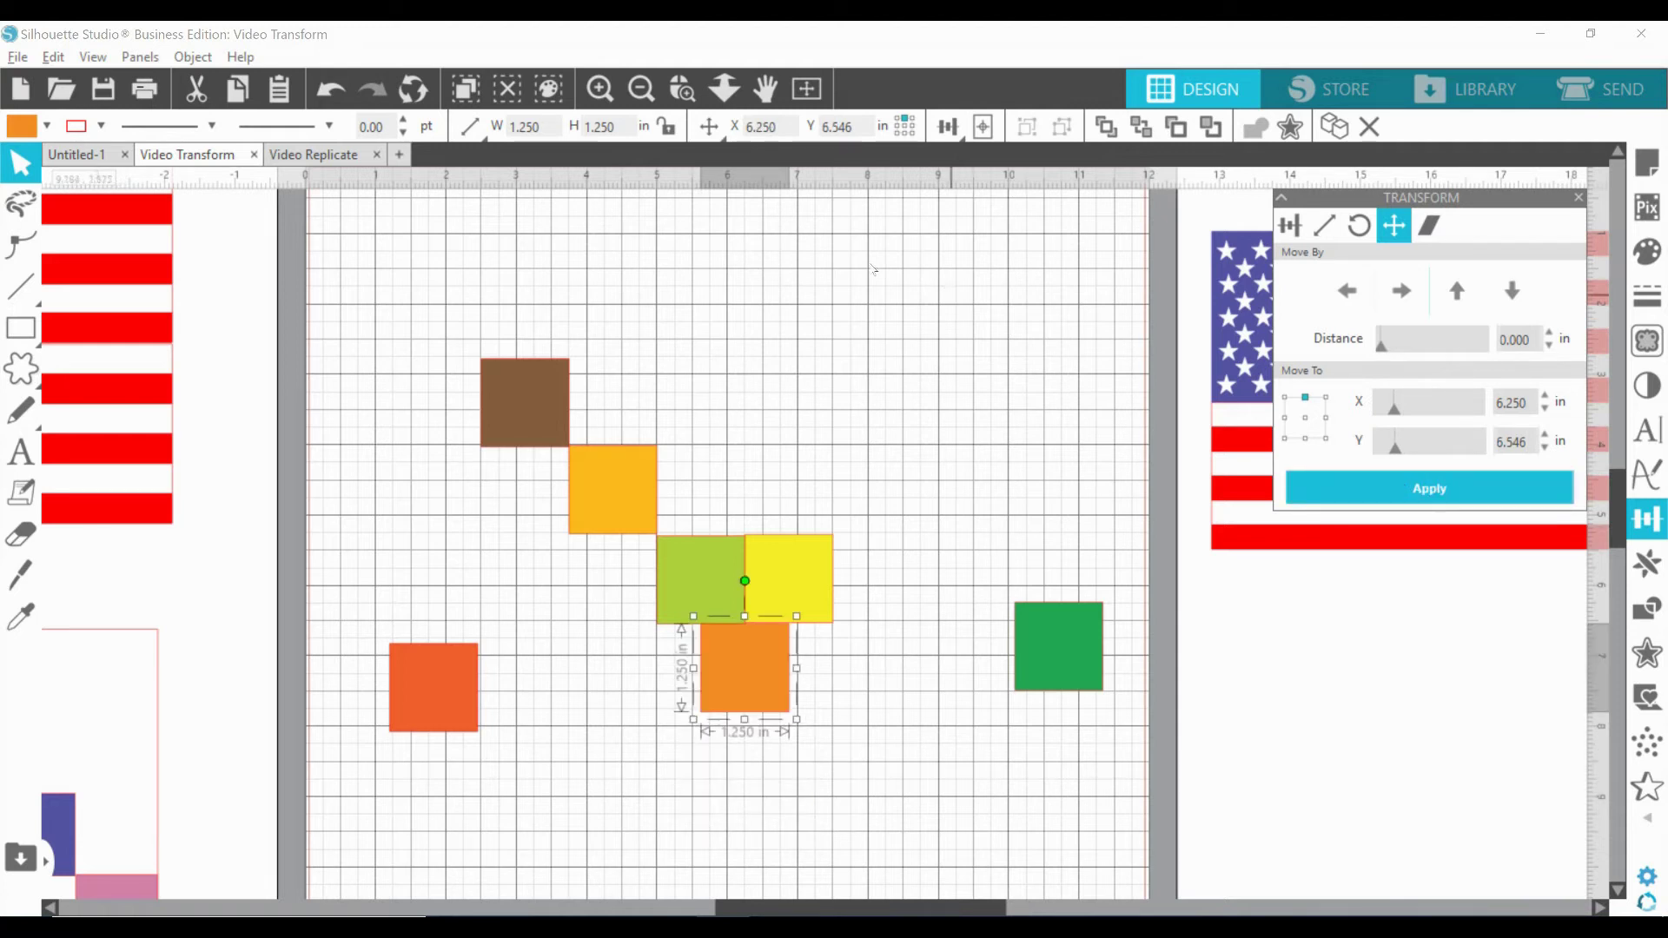
left_click(654, 598)
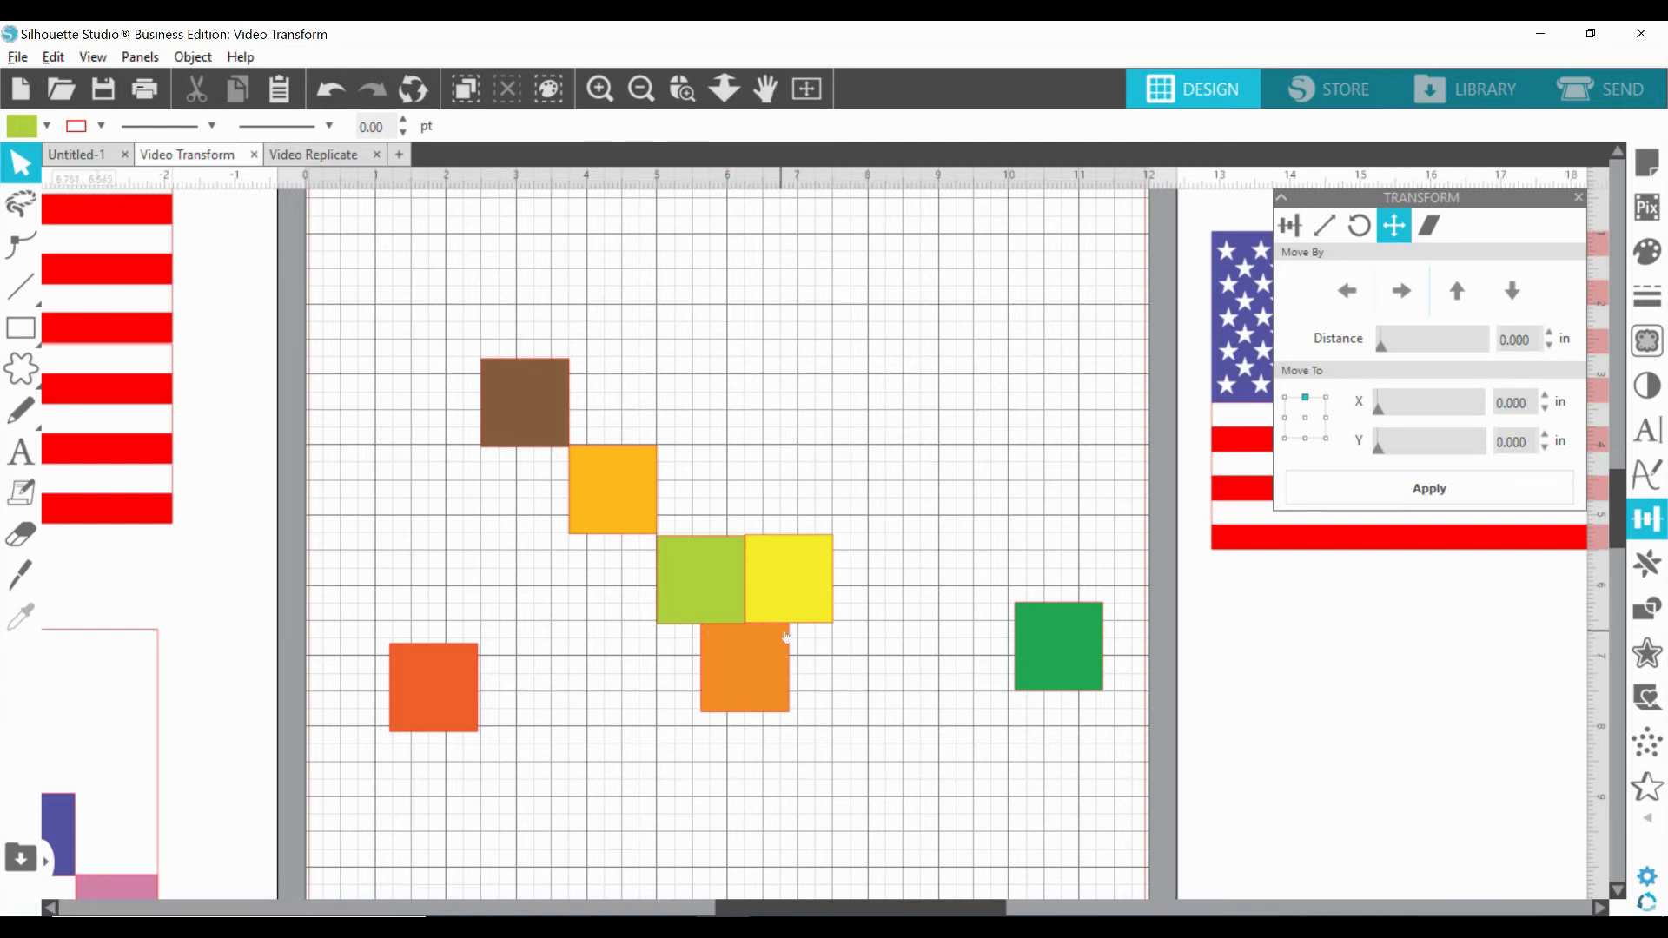
left_click_drag(637, 568, 760, 725)
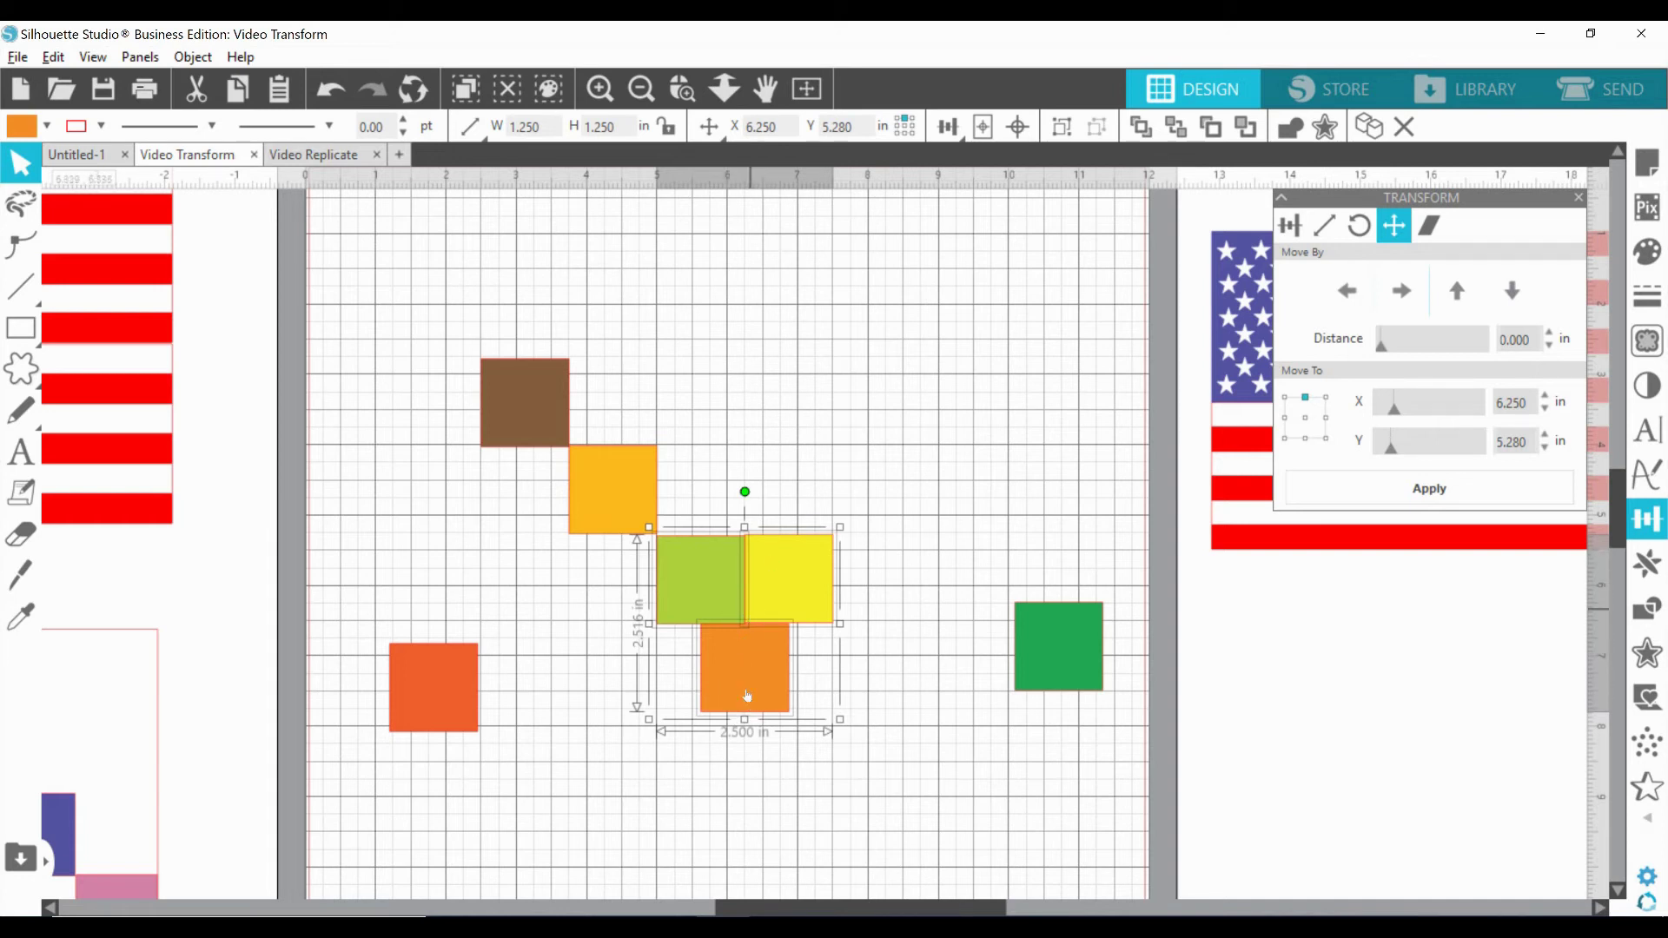
left_click(886, 425)
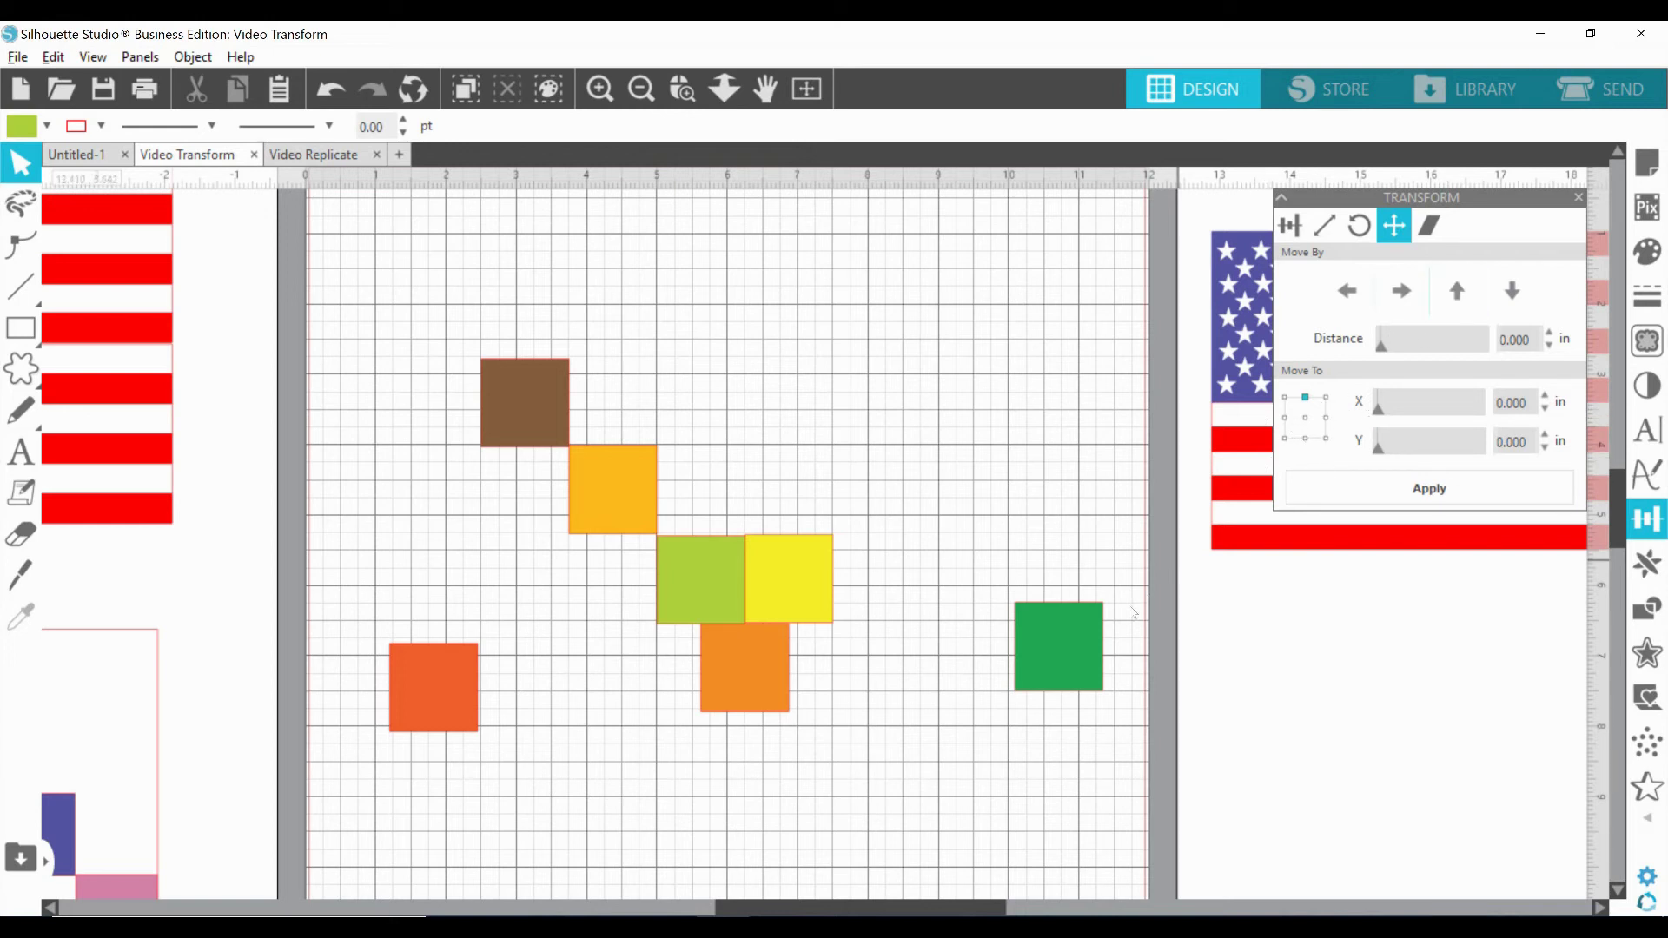
Place the dark green square over the orange square beneath the lime green and yellow squares.
left_click(1072, 634)
double_click(1528, 339)
left_click(880, 694)
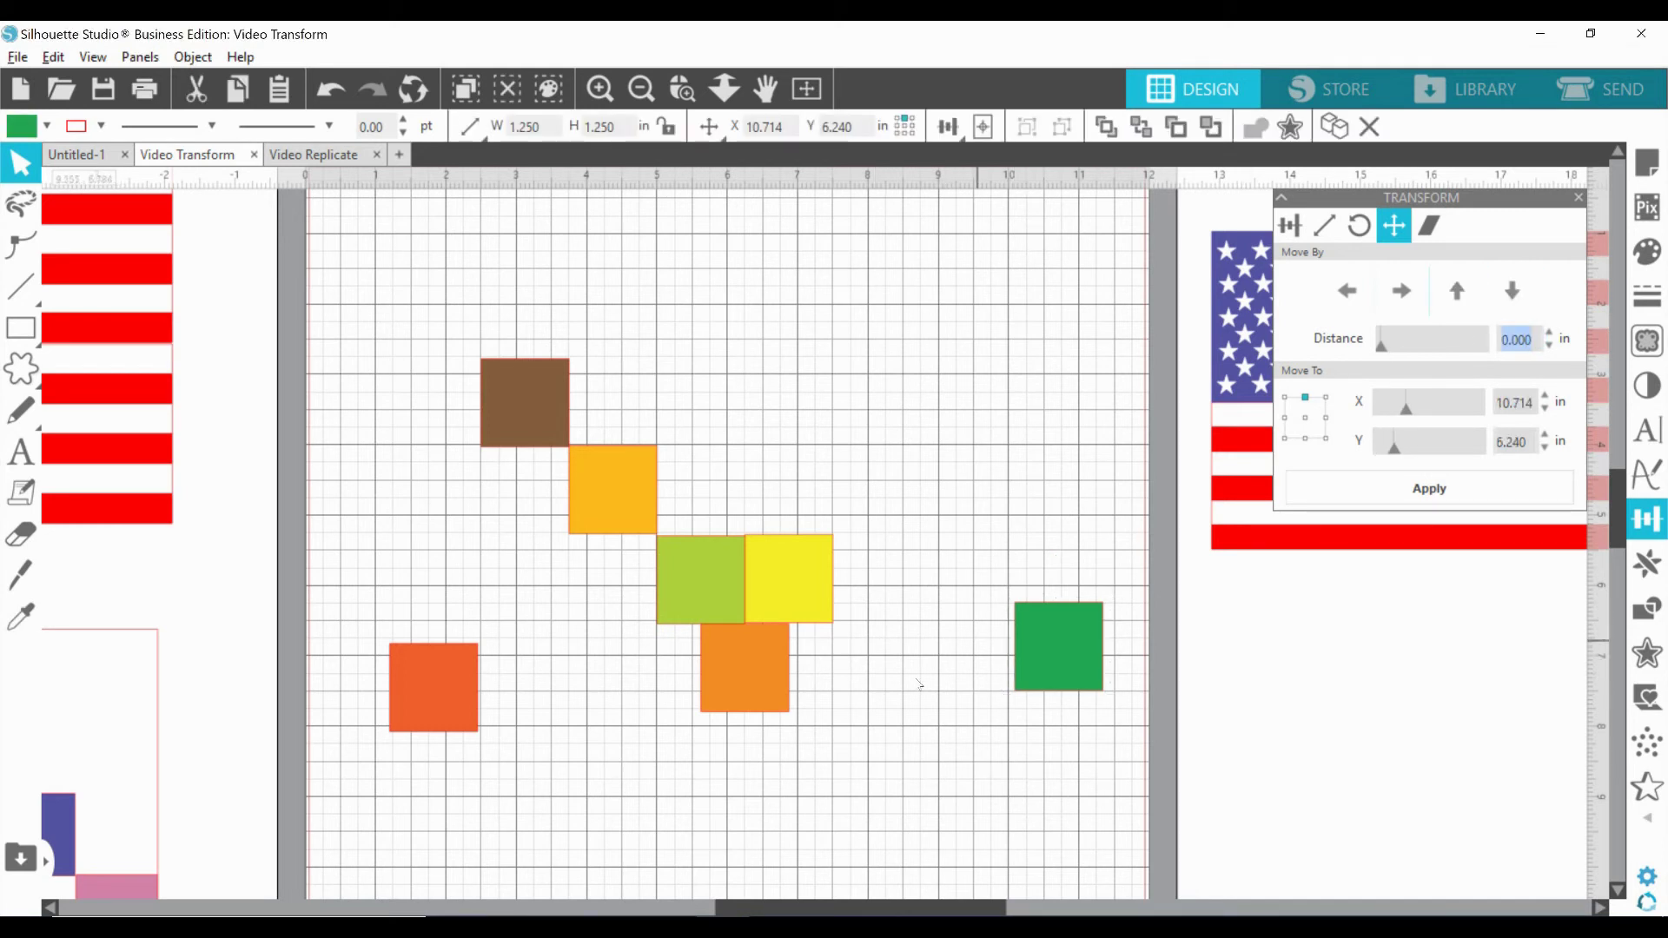
left_click(749, 705)
left_click_drag(1058, 664, 726, 851)
left_click_drag(747, 806, 756, 645)
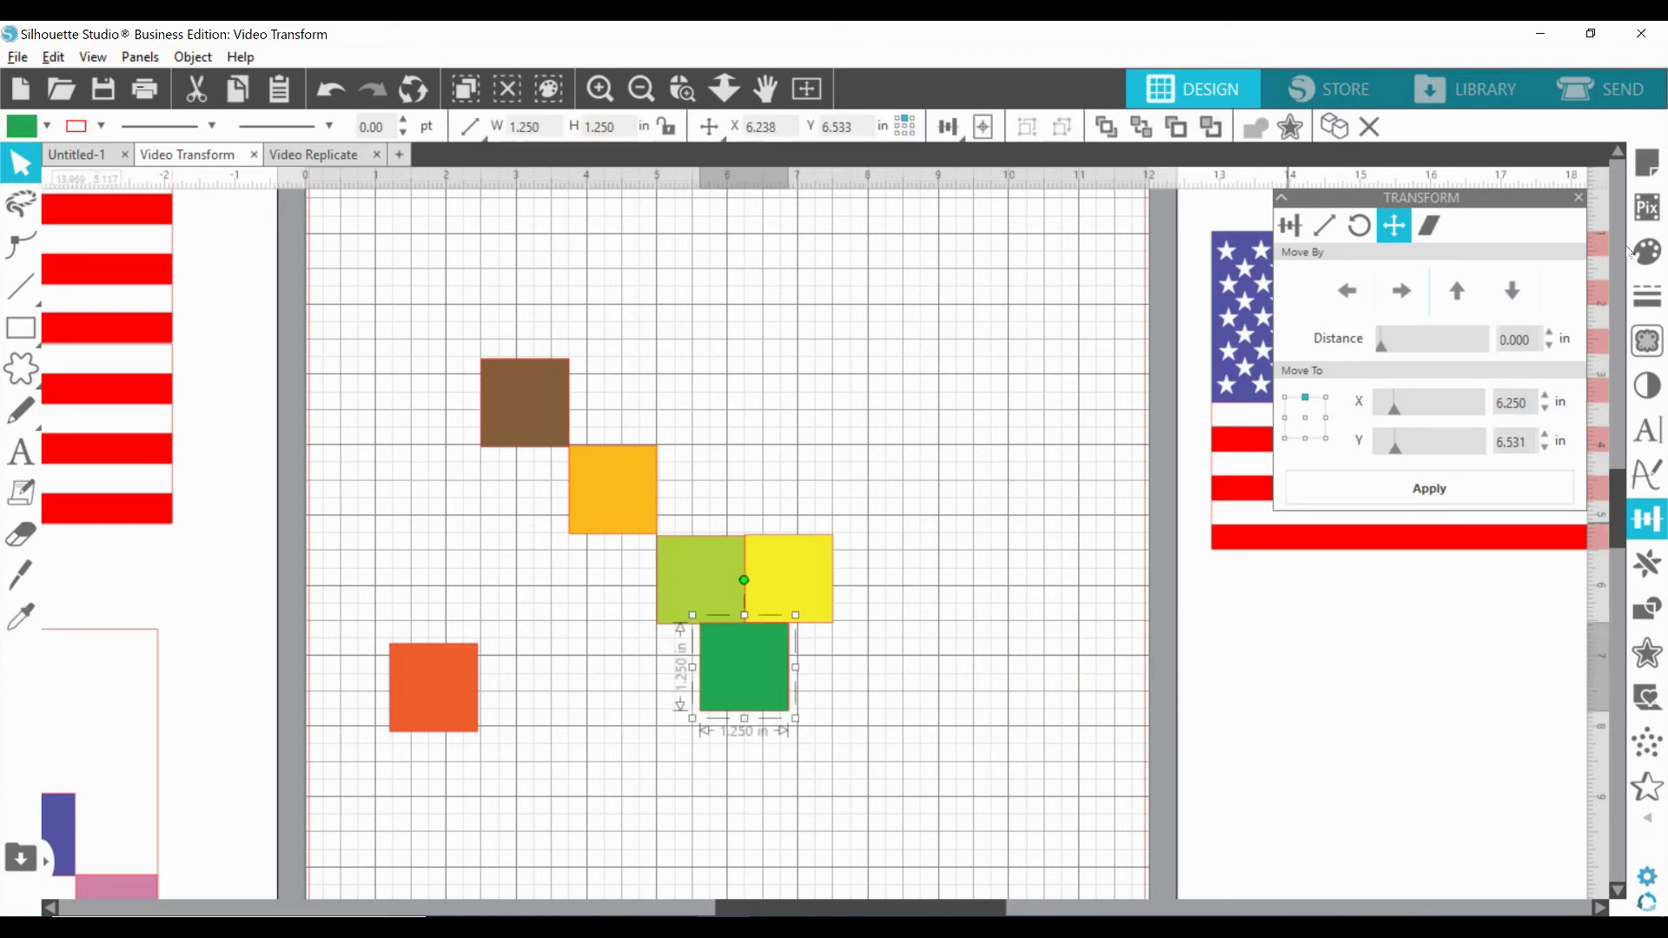
Move the dark green square straight down by a distance of 2.5 in.
left_click(1529, 339)
type("2.5")
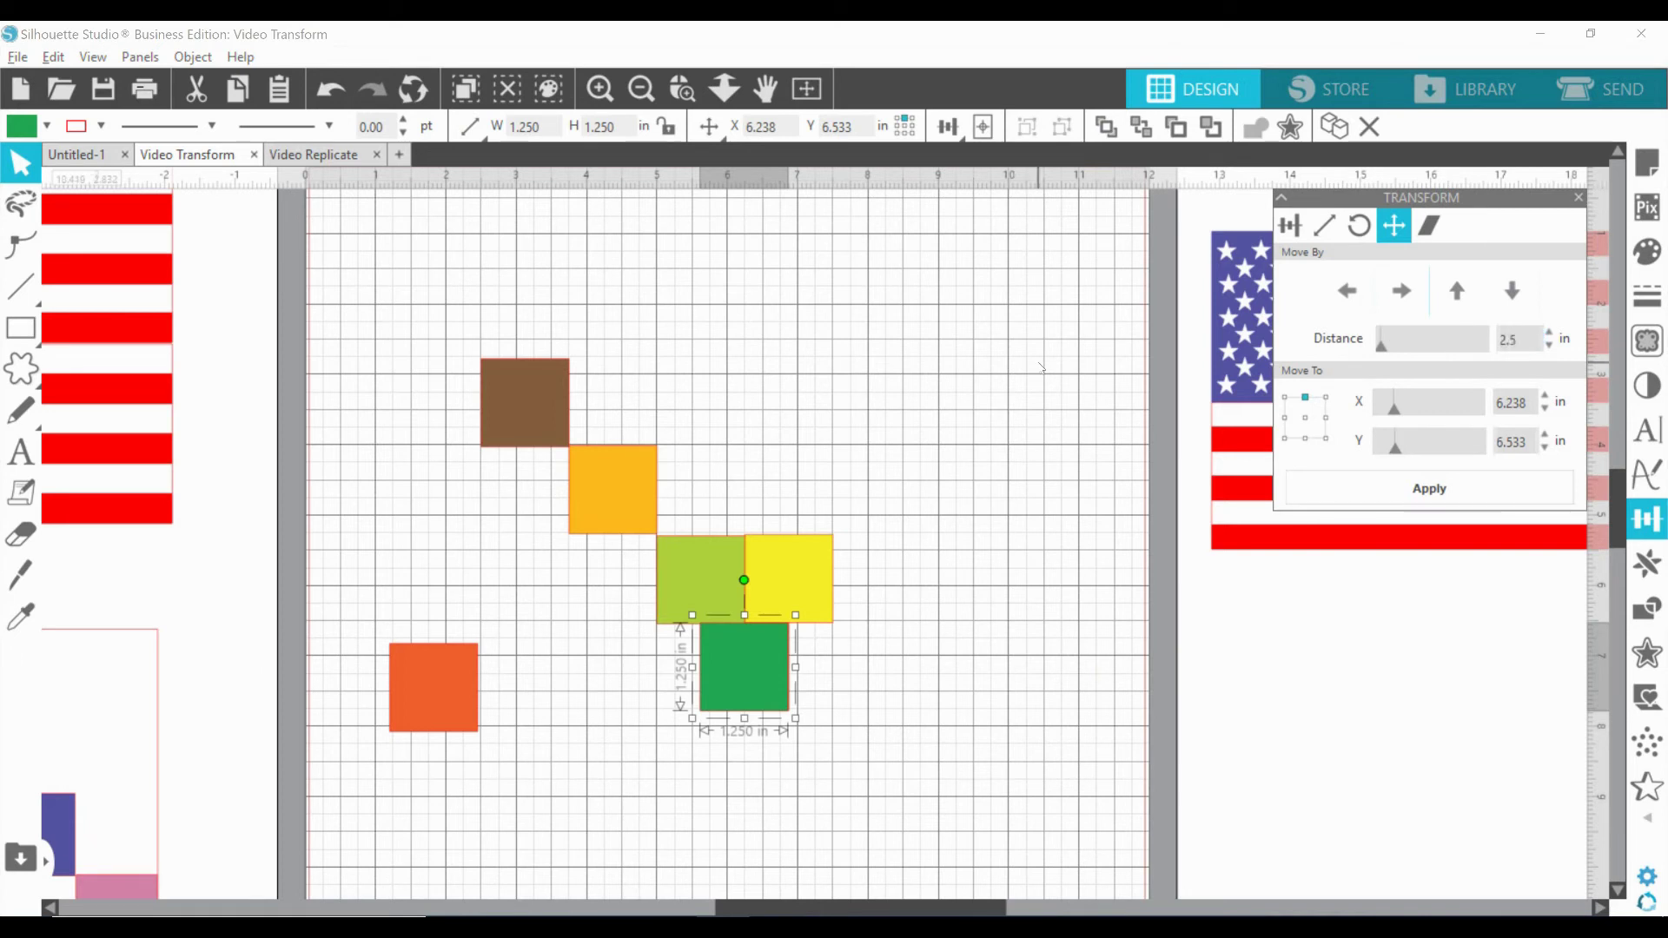
left_click(1512, 291)
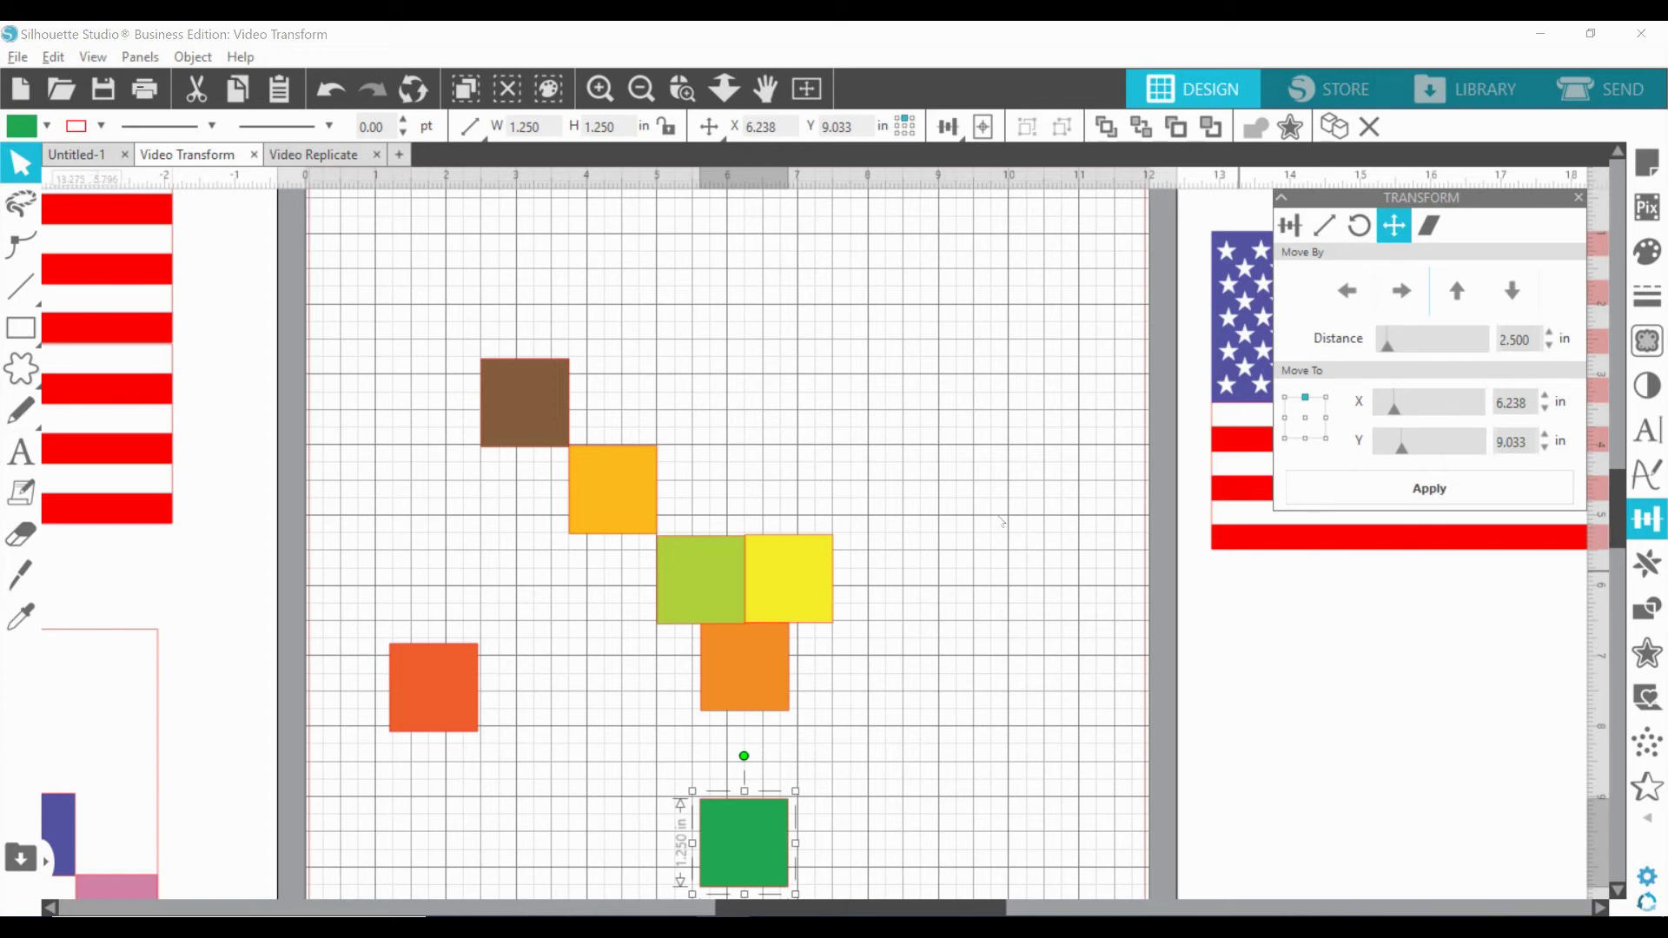
left_click_drag(851, 909, 678, 906)
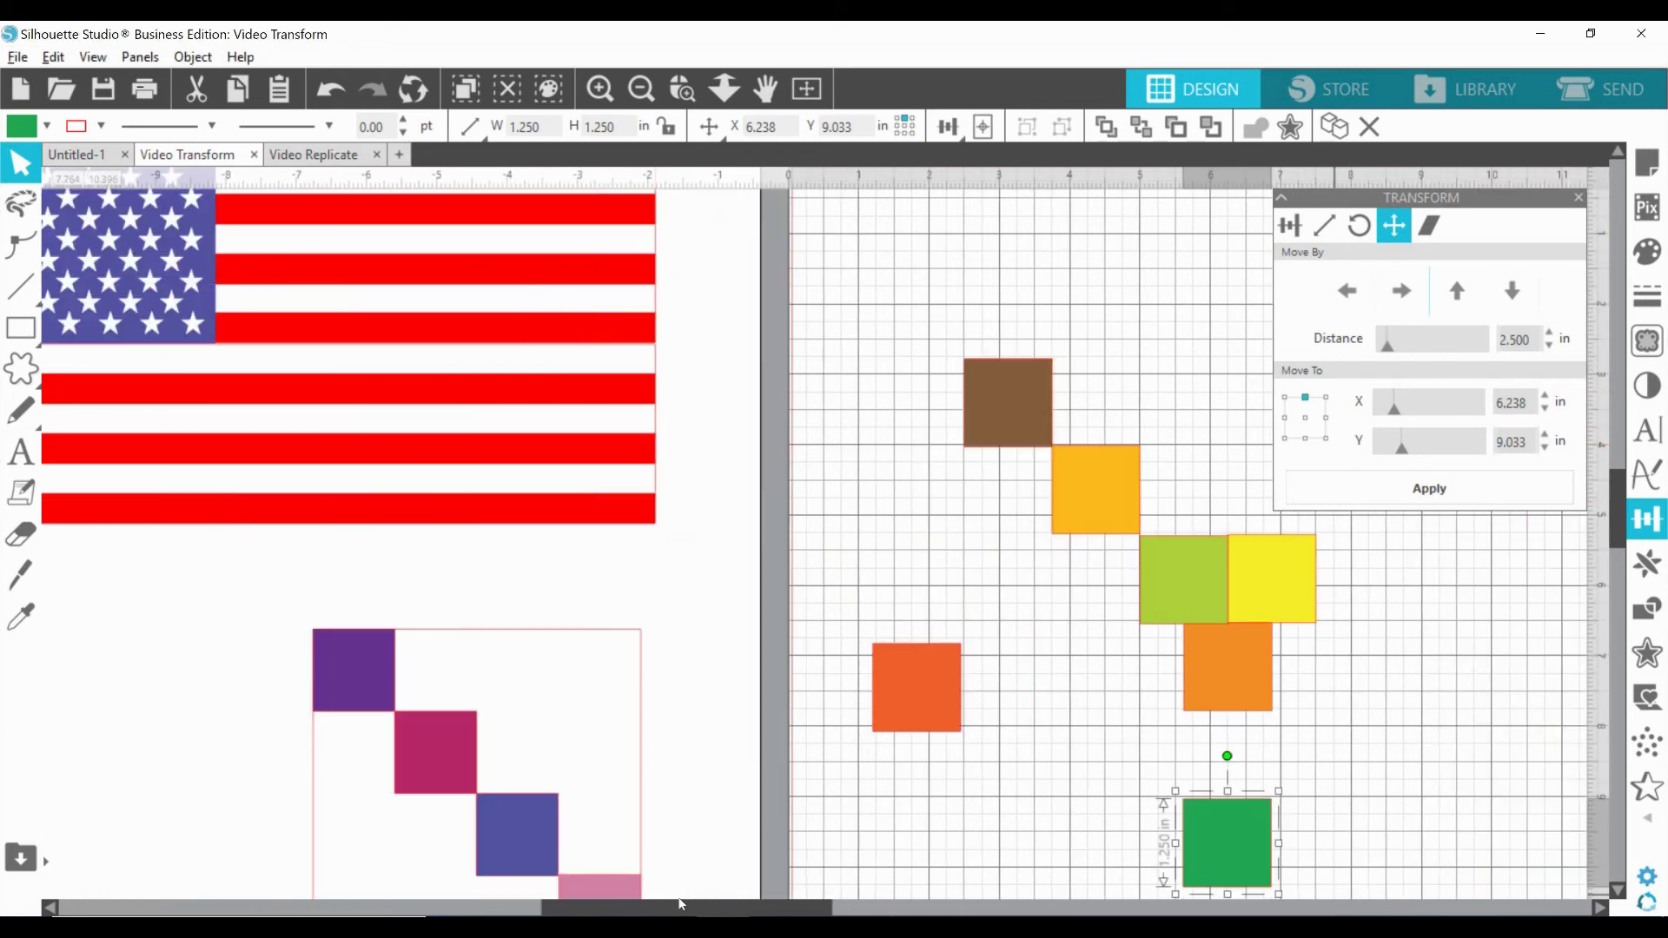
left_click_drag(1612, 483, 1612, 552)
left_click_drag(468, 776, 1099, 640)
left_click(899, 785)
left_click_drag(804, 908, 938, 912)
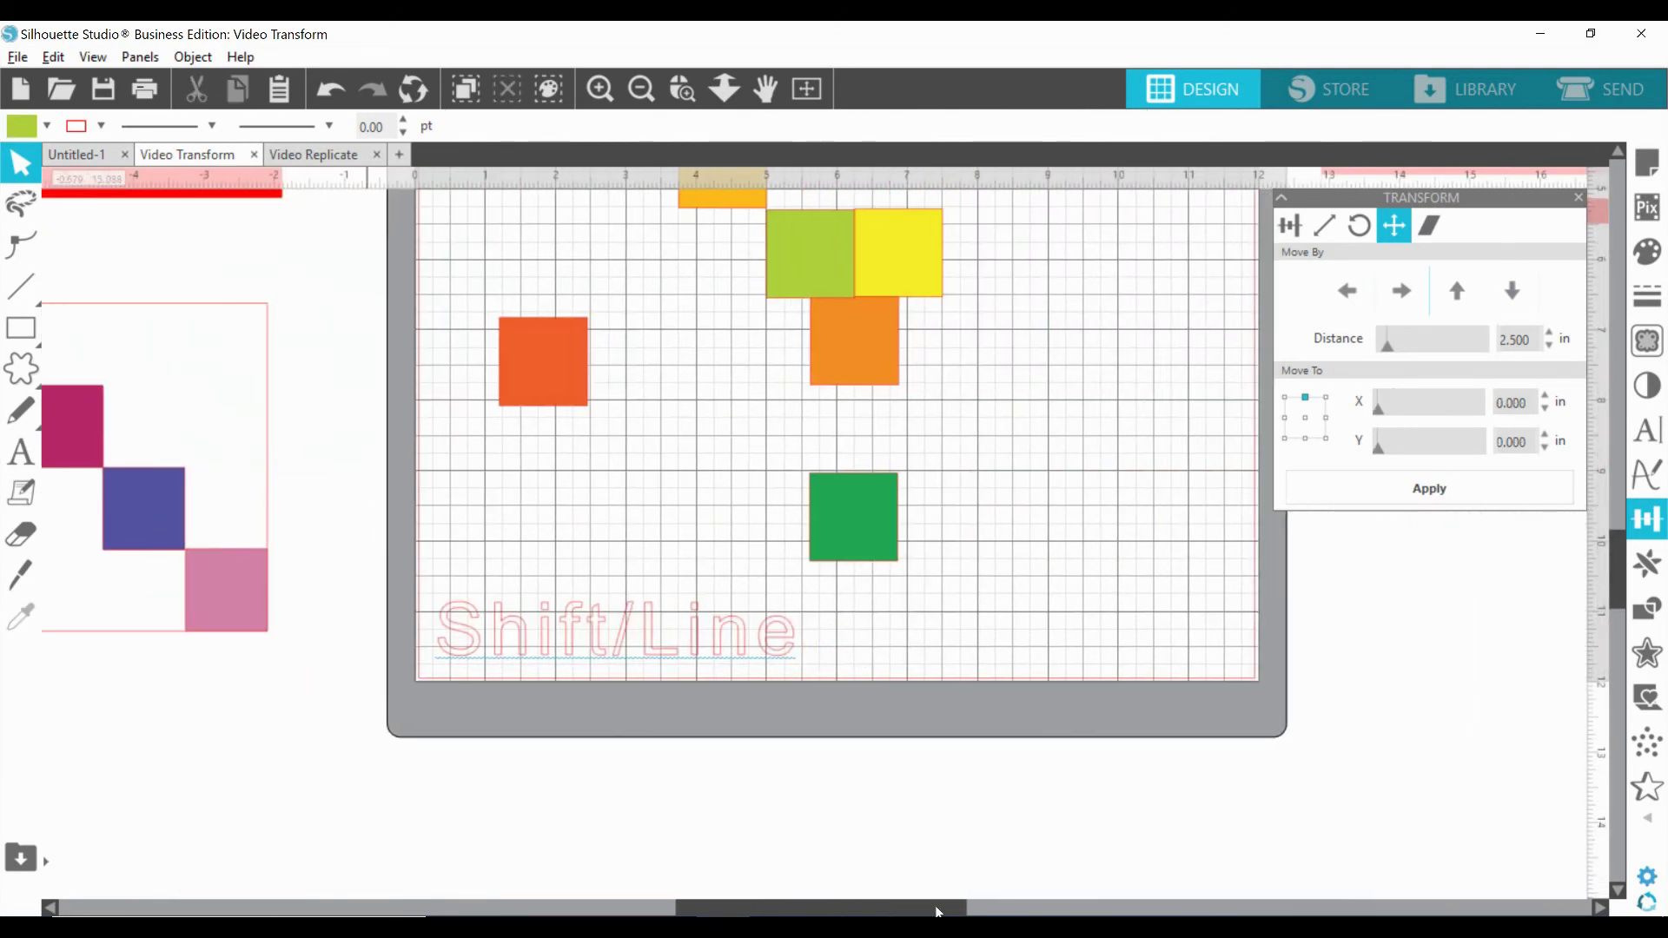
scroll(1285, 575, "down", 3)
scroll(1285, 575, "up", 6)
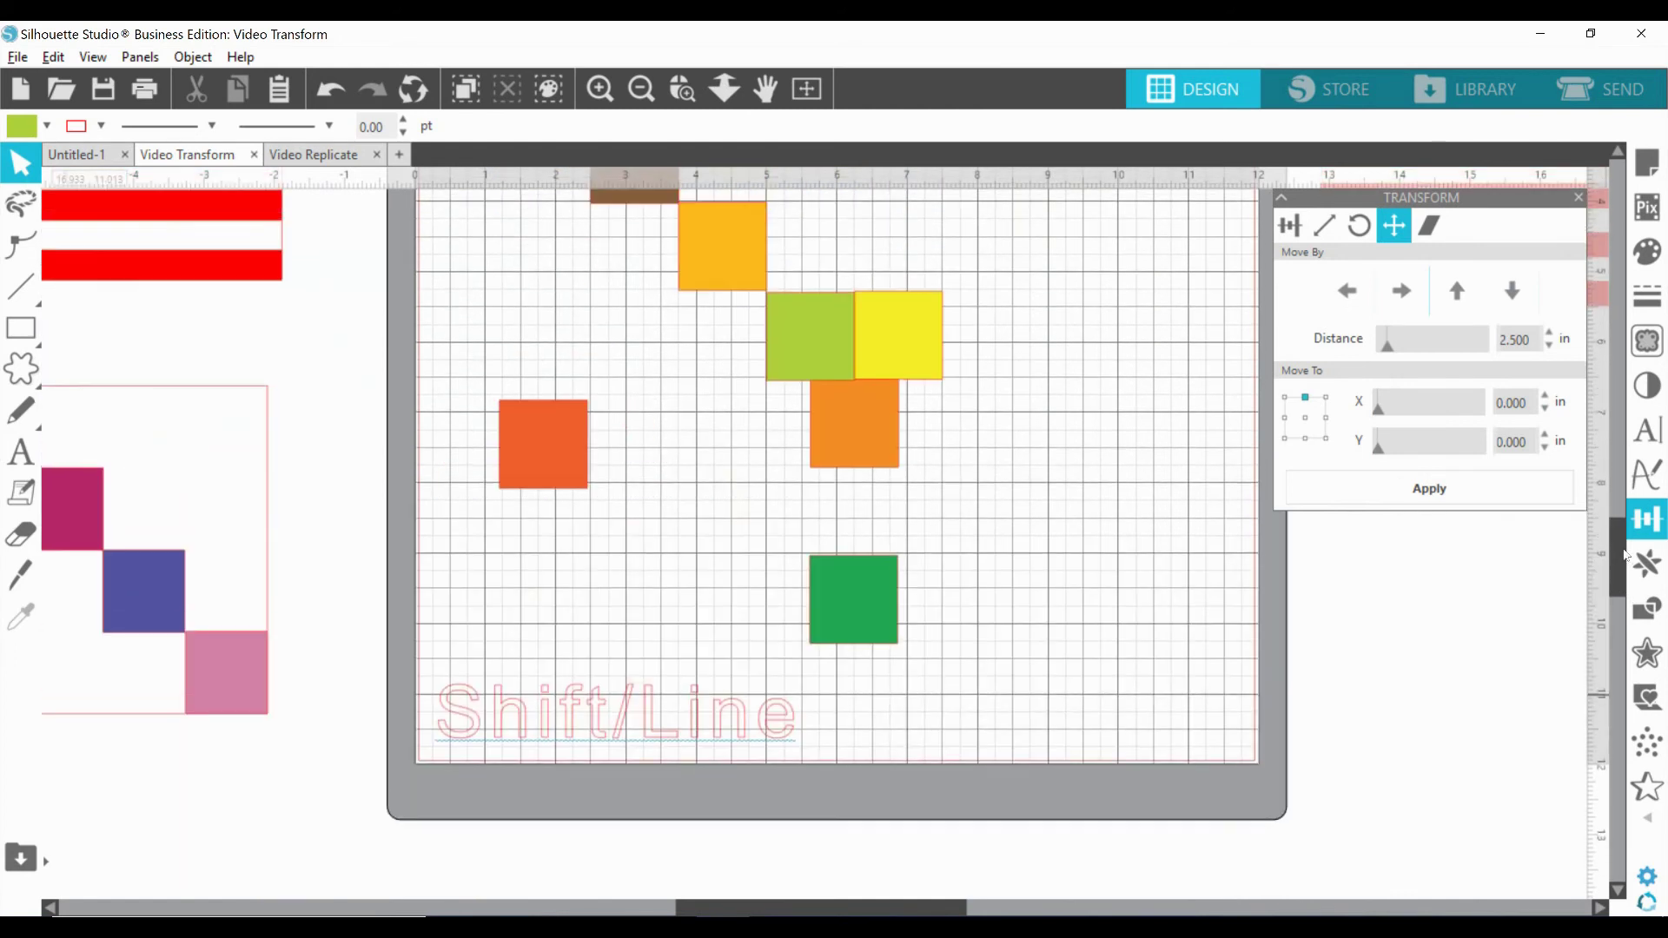
Draw a diagonal line about 1.57 in wide and 0.97 in high in the empty space below the red-orange square.
left_click_drag(652, 800, 646, 786)
left_click(646, 787)
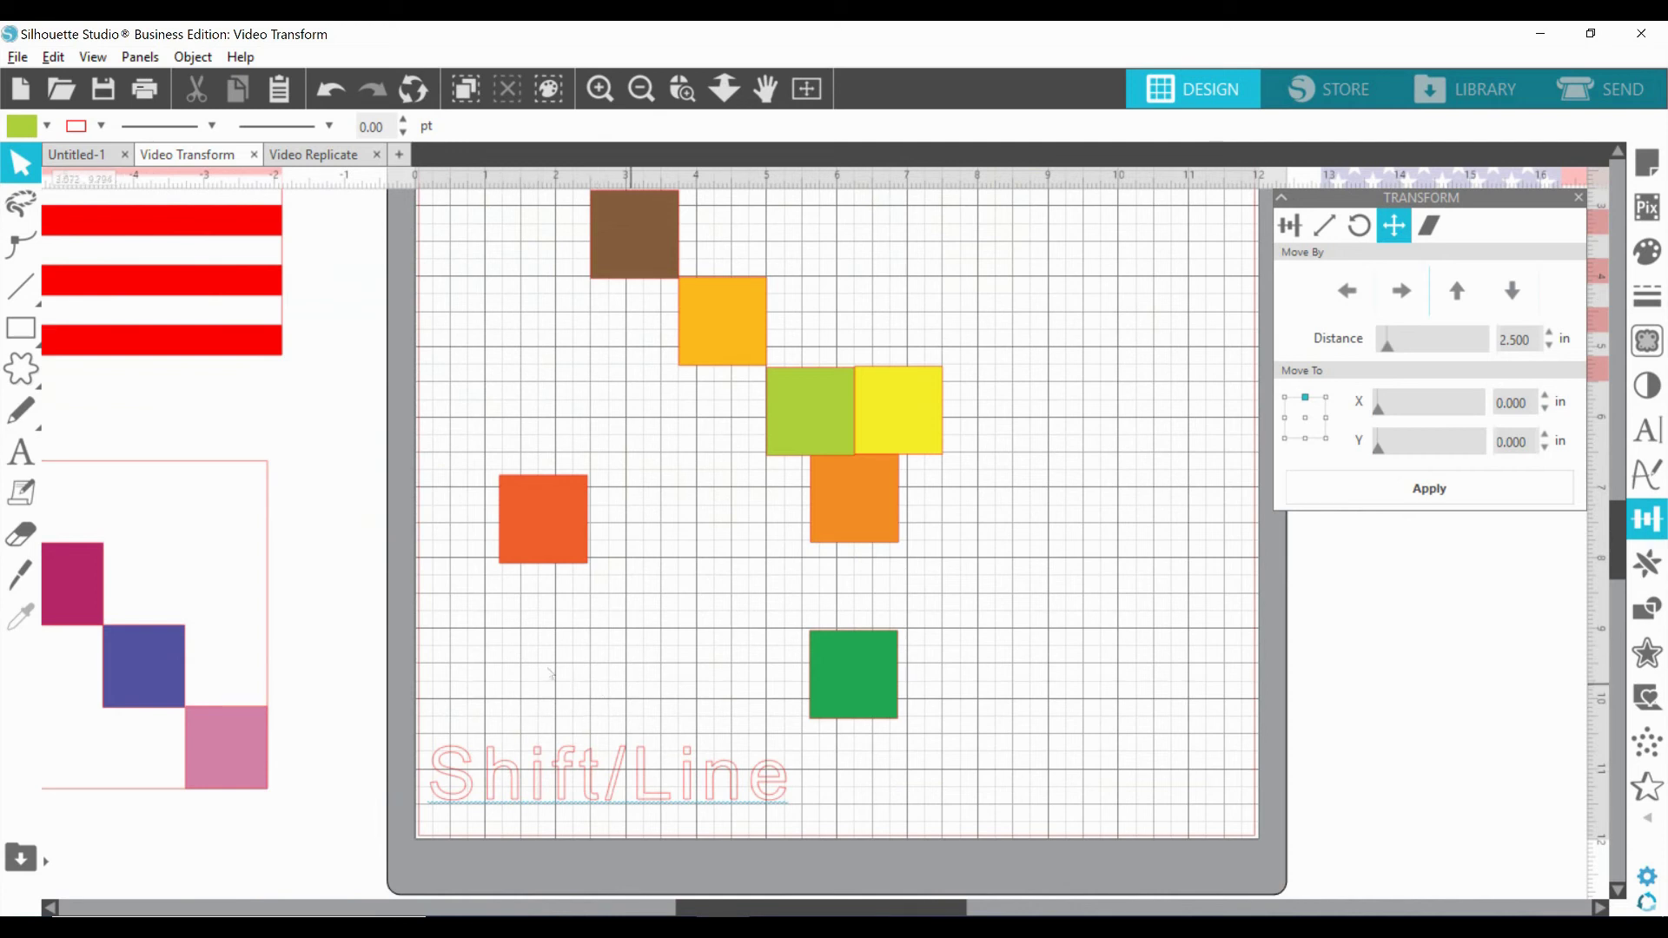
mouse_move(16, 333)
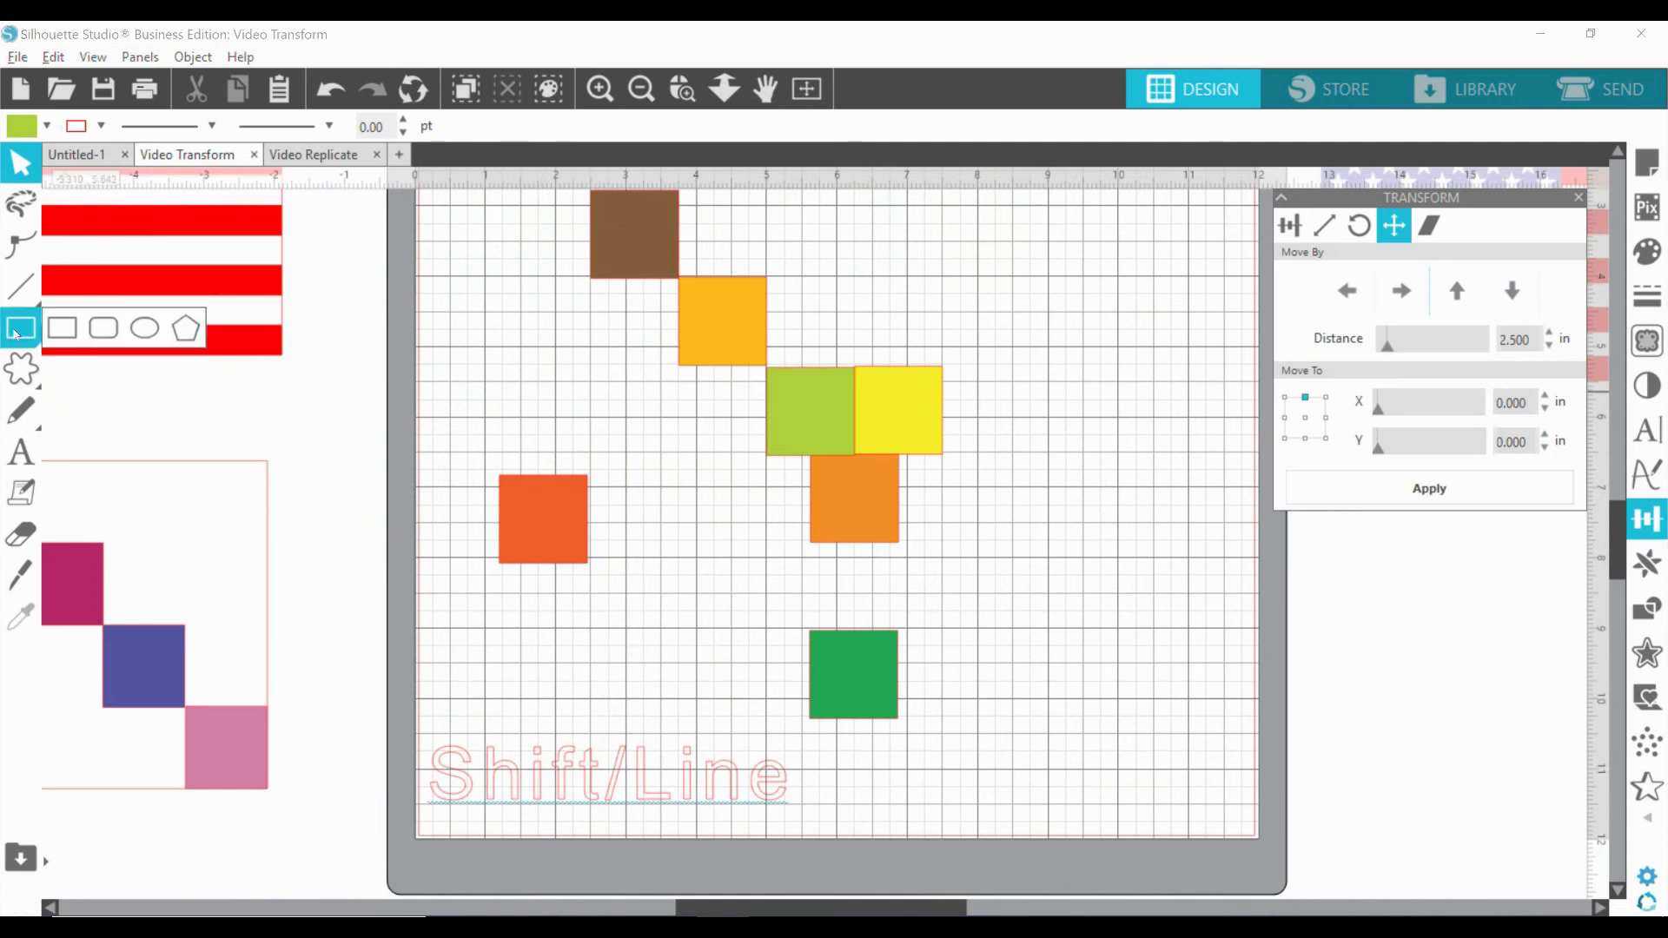
left_click(21, 288)
left_click_drag(551, 619, 588, 591)
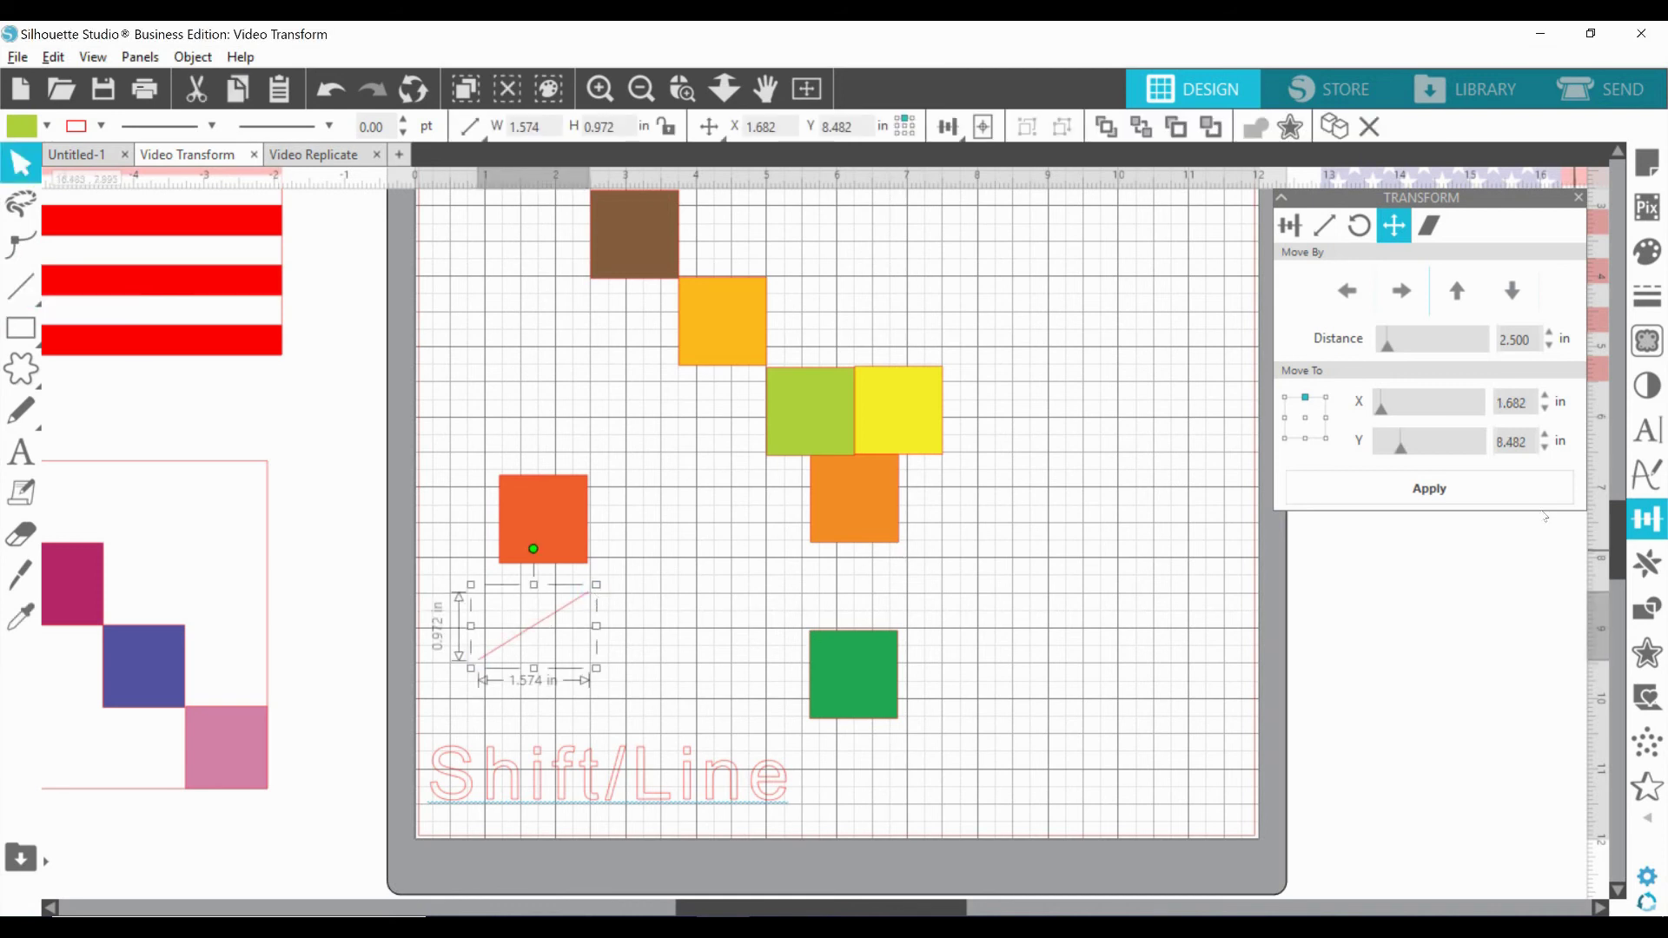
Rotate the diagonal line by 90° and by -45°, and shift it slightly to the right.
left_click(1329, 227)
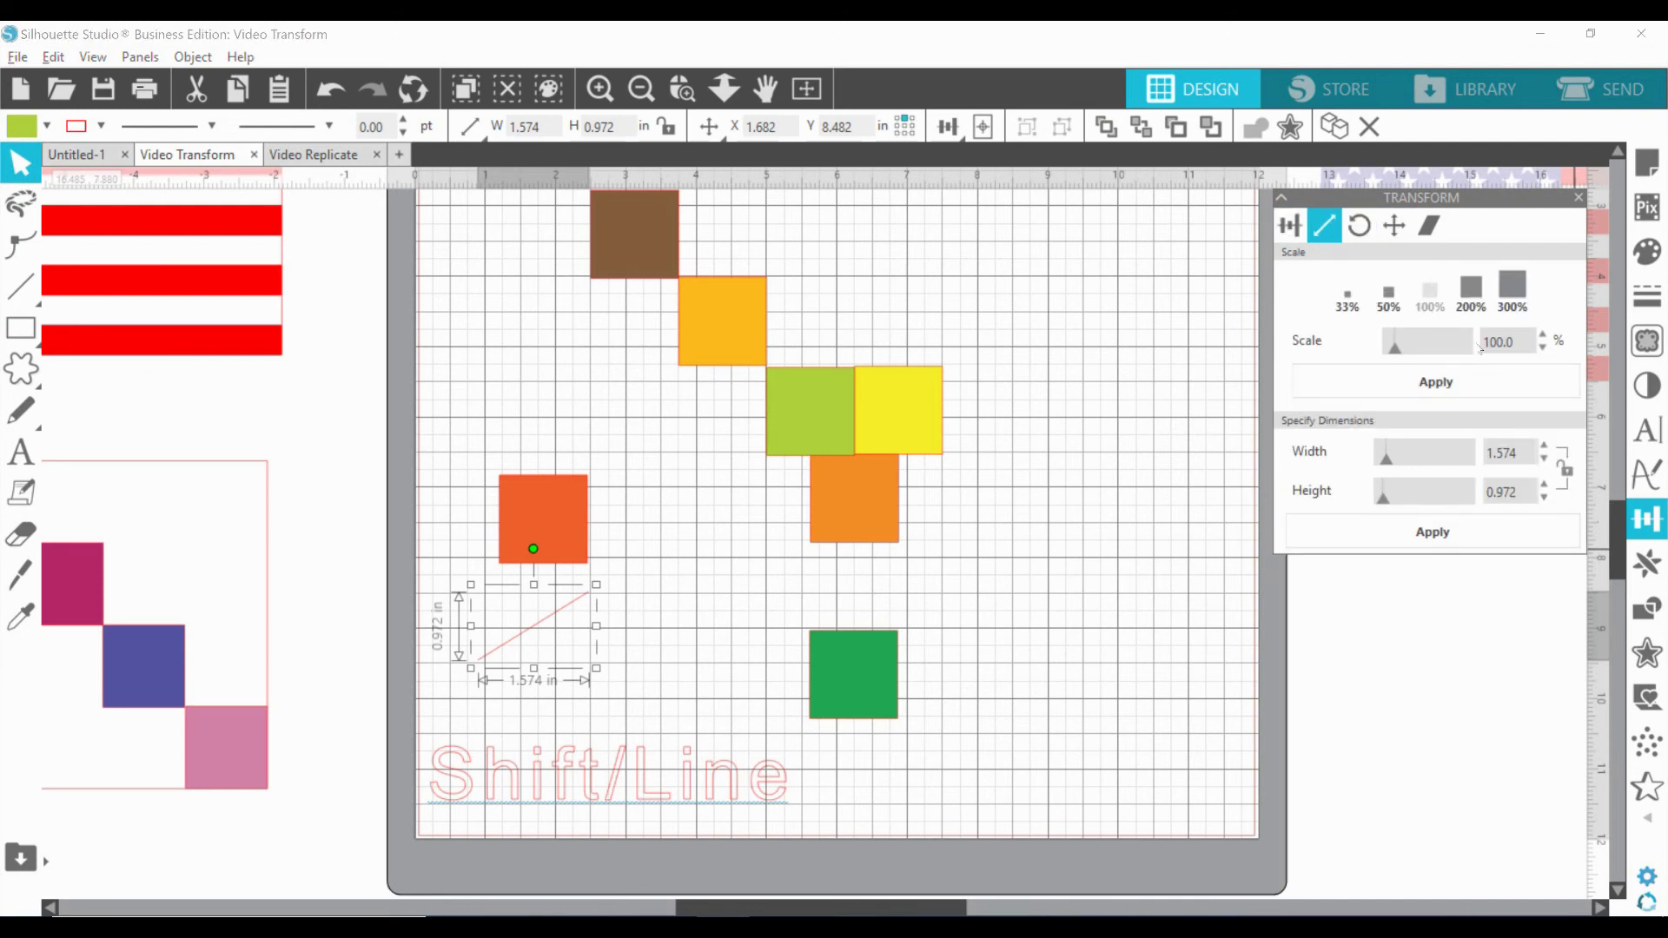
left_click(1359, 226)
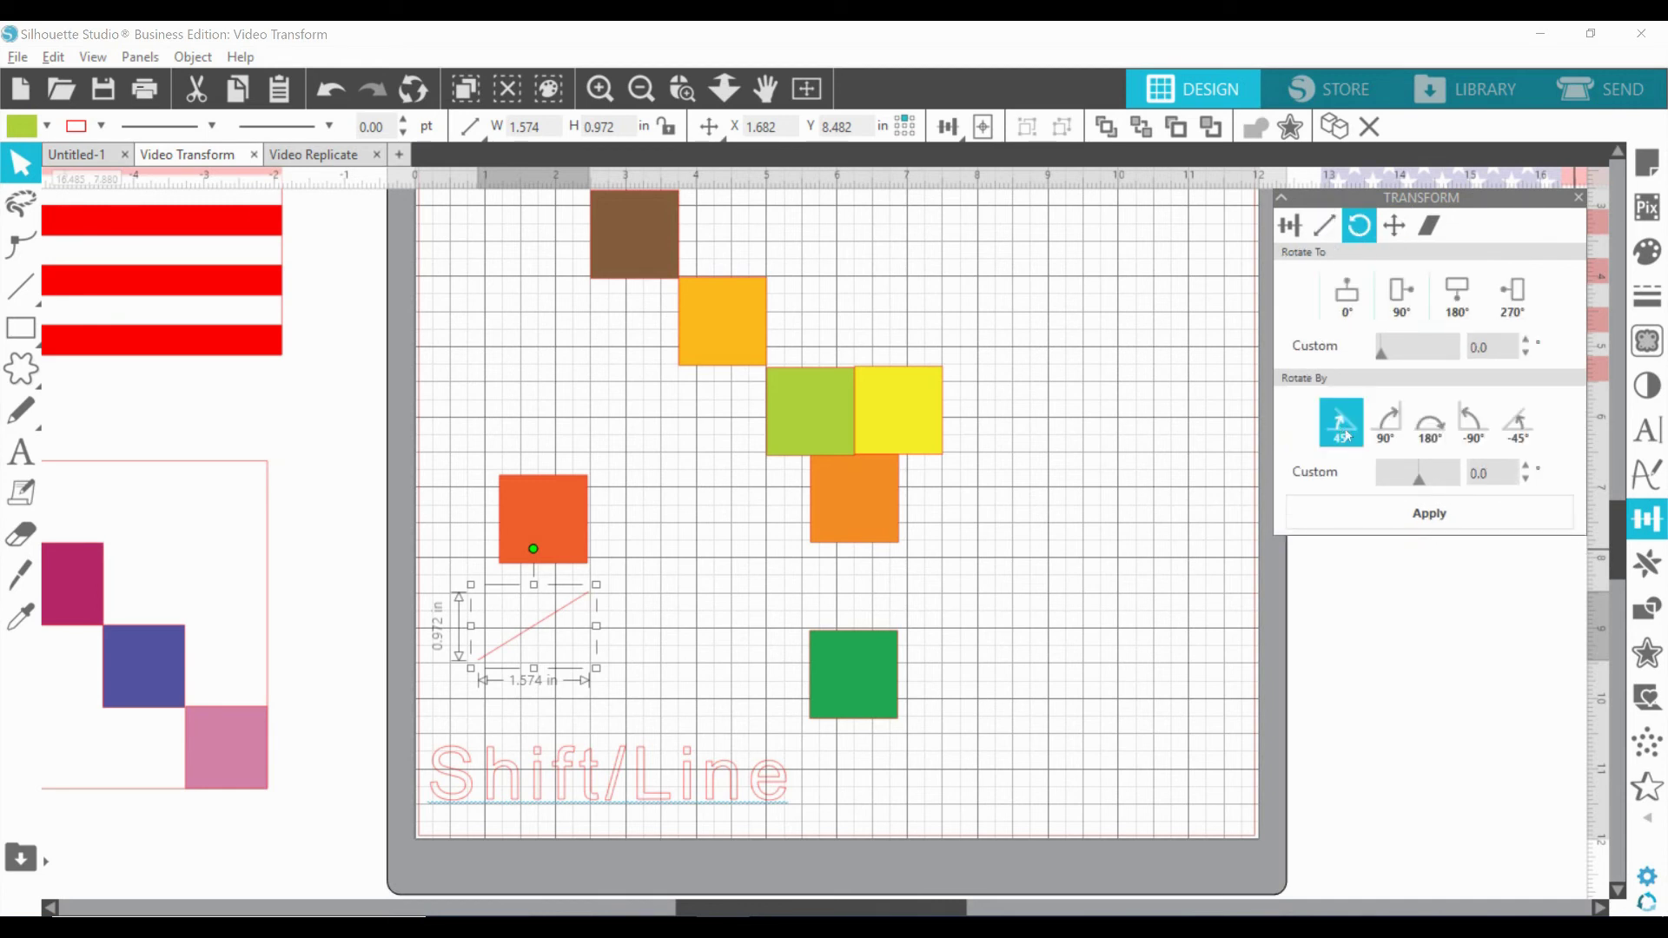
left_click(1389, 422)
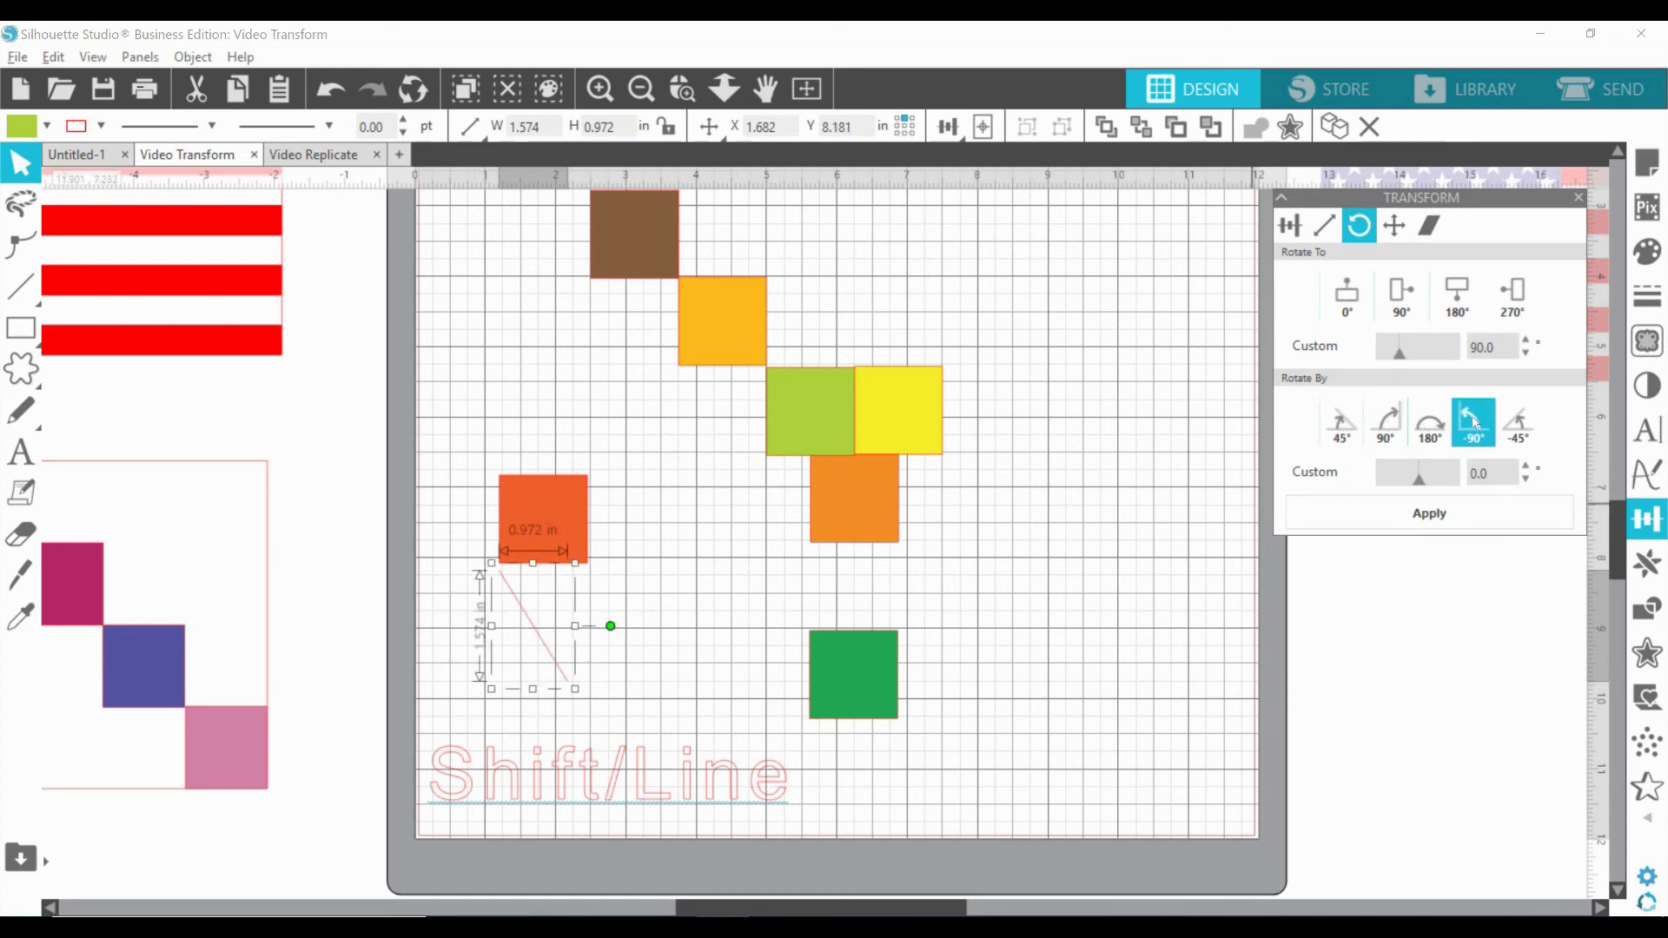
left_click(1517, 424)
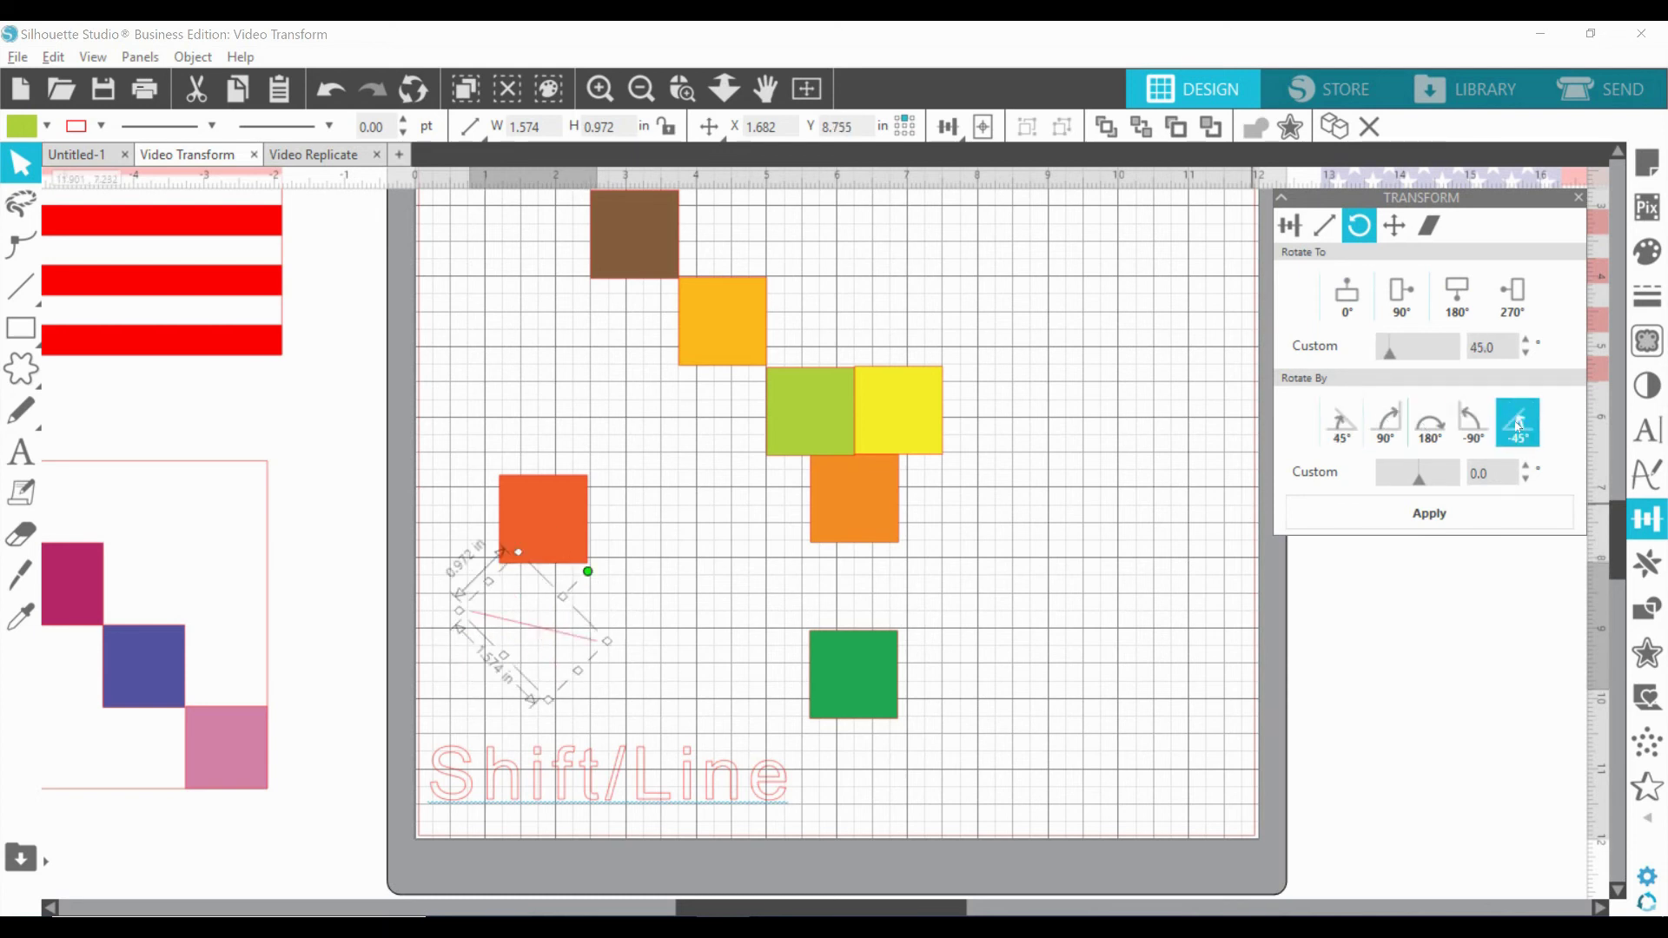
left_click_drag(574, 641, 660, 646)
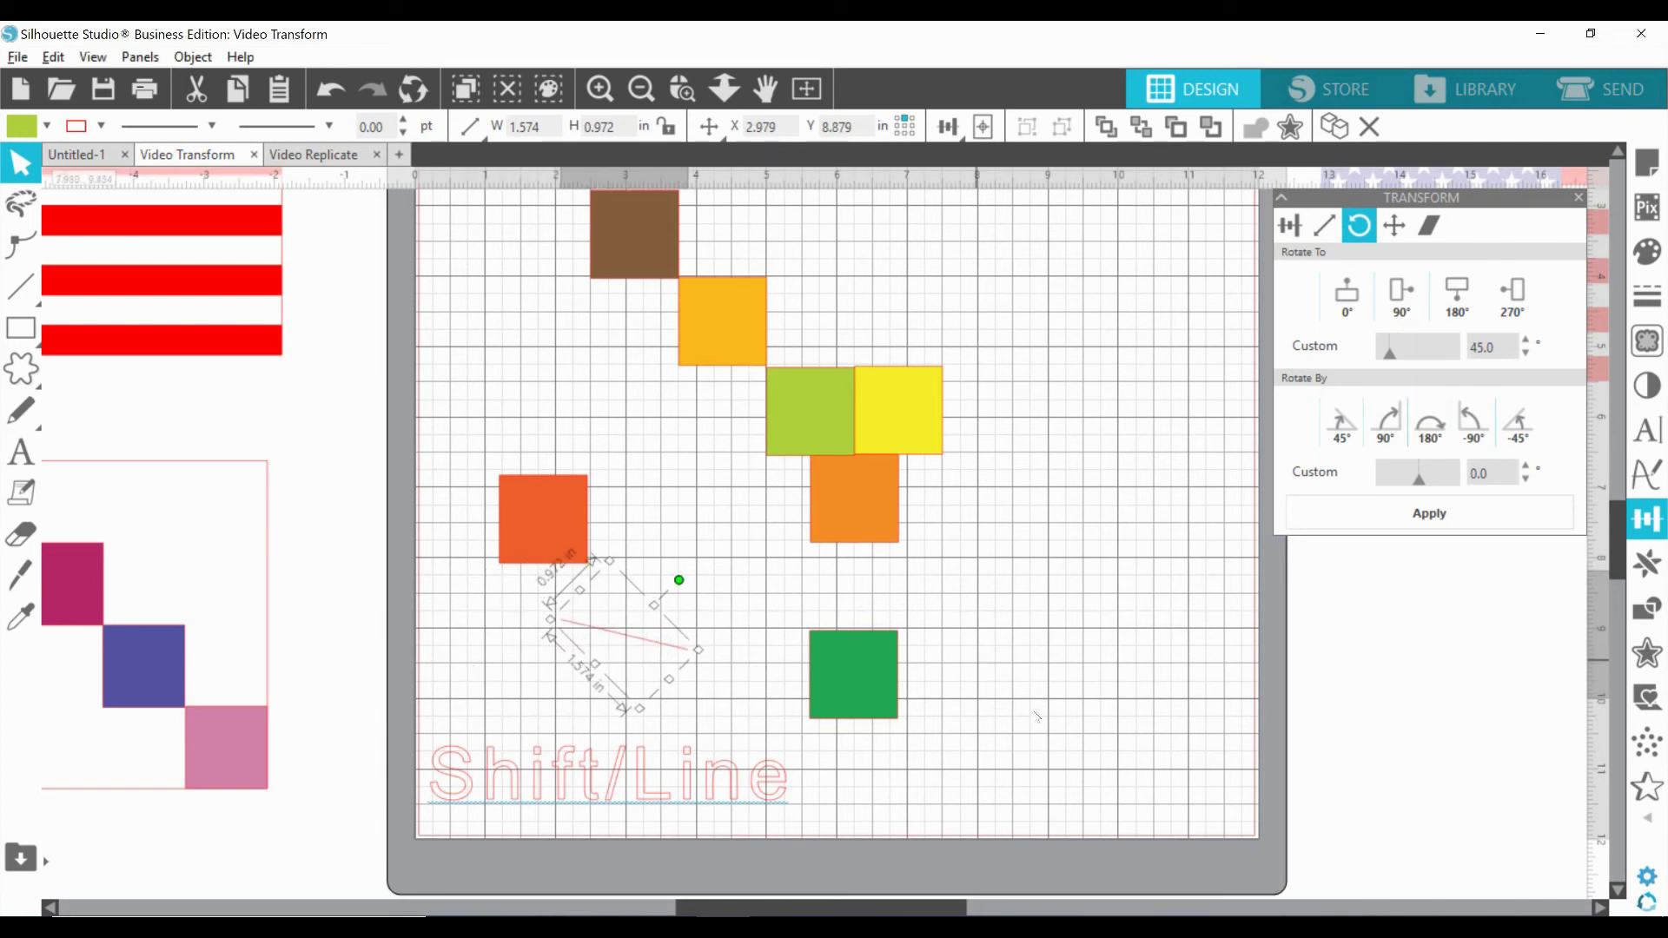
Draw a steep line about 0.48 in wide and 2.18 in high beside the dark green square and rotate it by 45°.
left_click(20, 285)
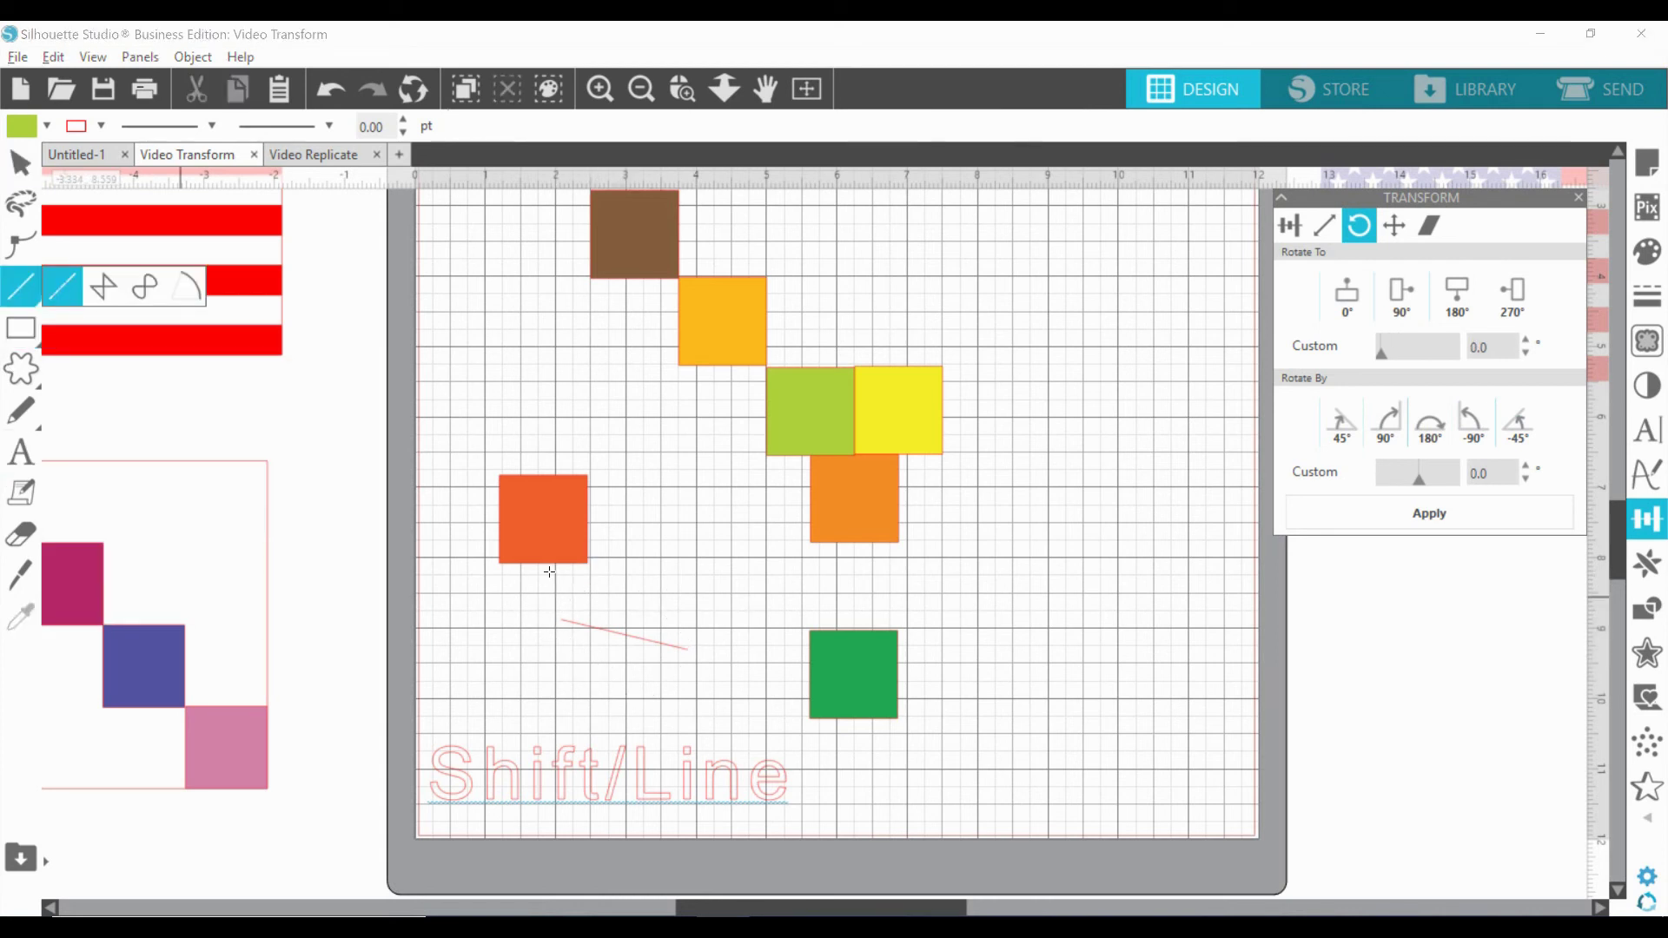
mouse_move(967, 693)
left_mouse_down()
mouse_move(1025, 560)
mouse_move(982, 558)
mouse_move(1005, 541)
left_mouse_up()
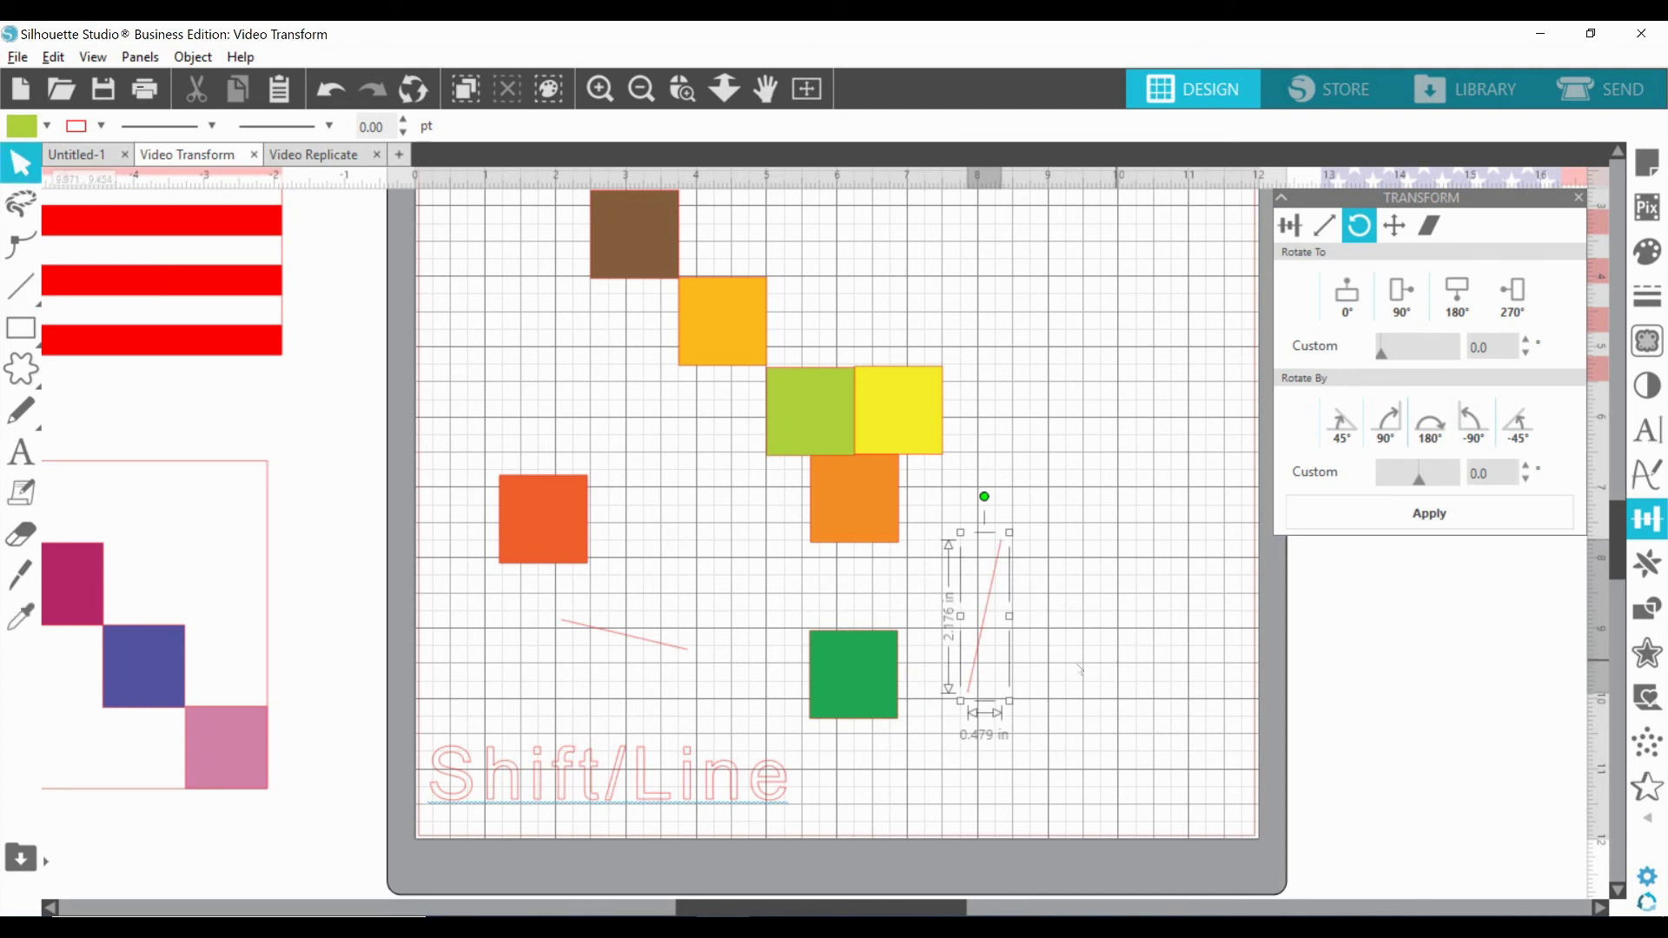
left_click(1342, 424)
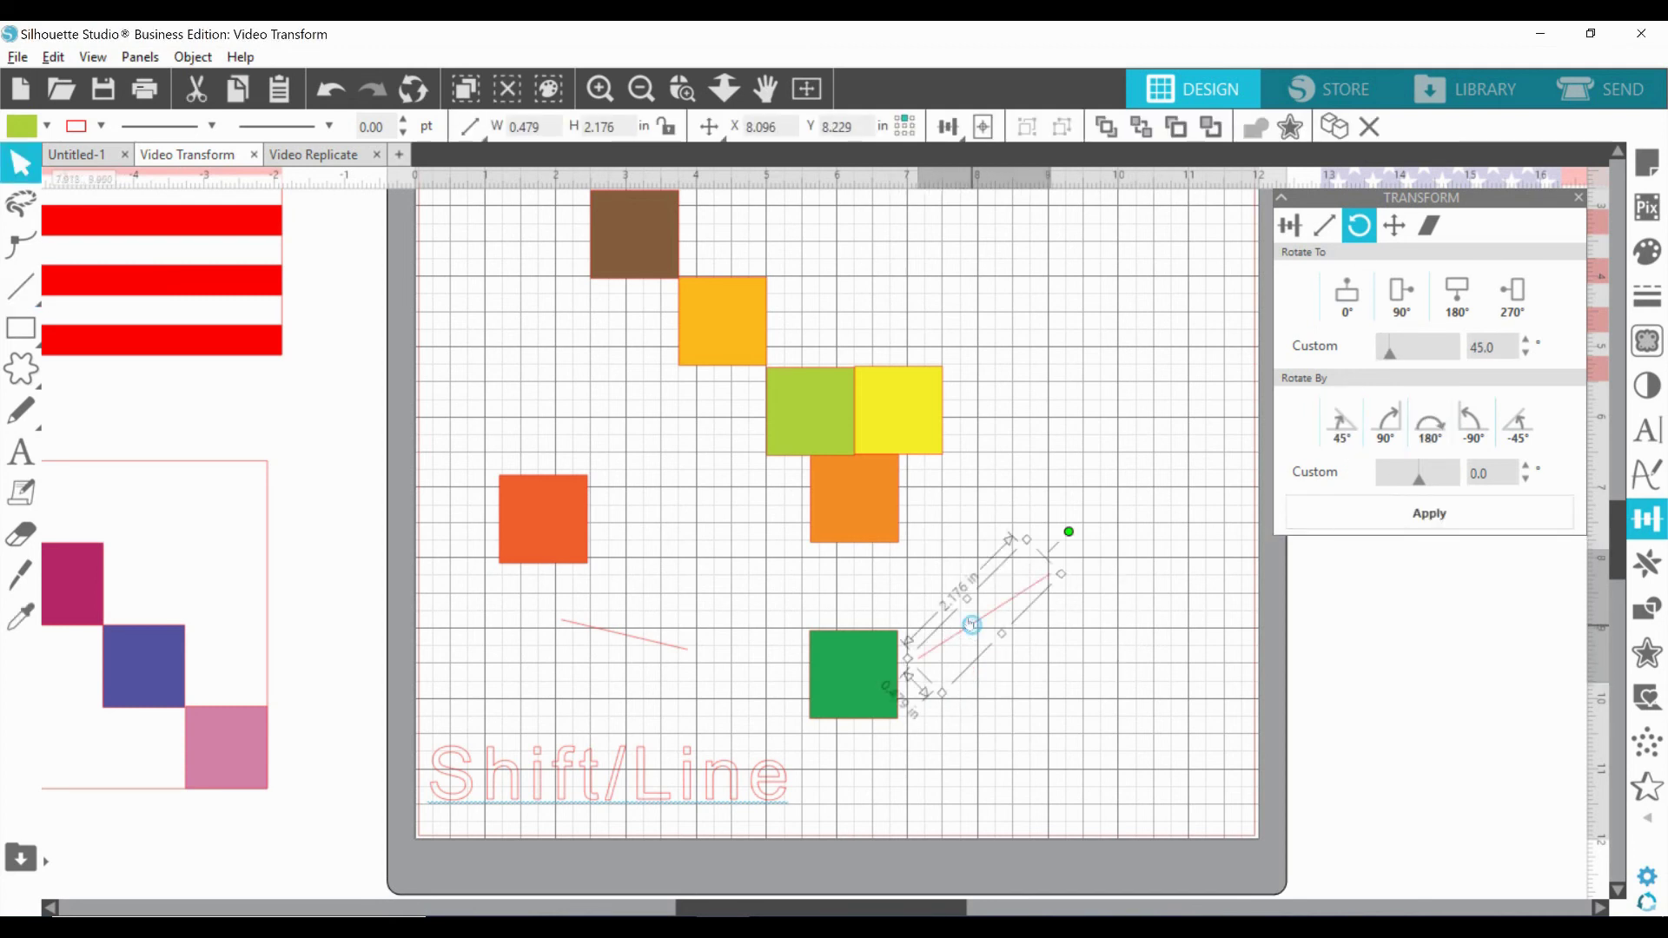
Delete both loose lines and move the Shift/Line text off the page past its lower-left corner.
key("Delete")
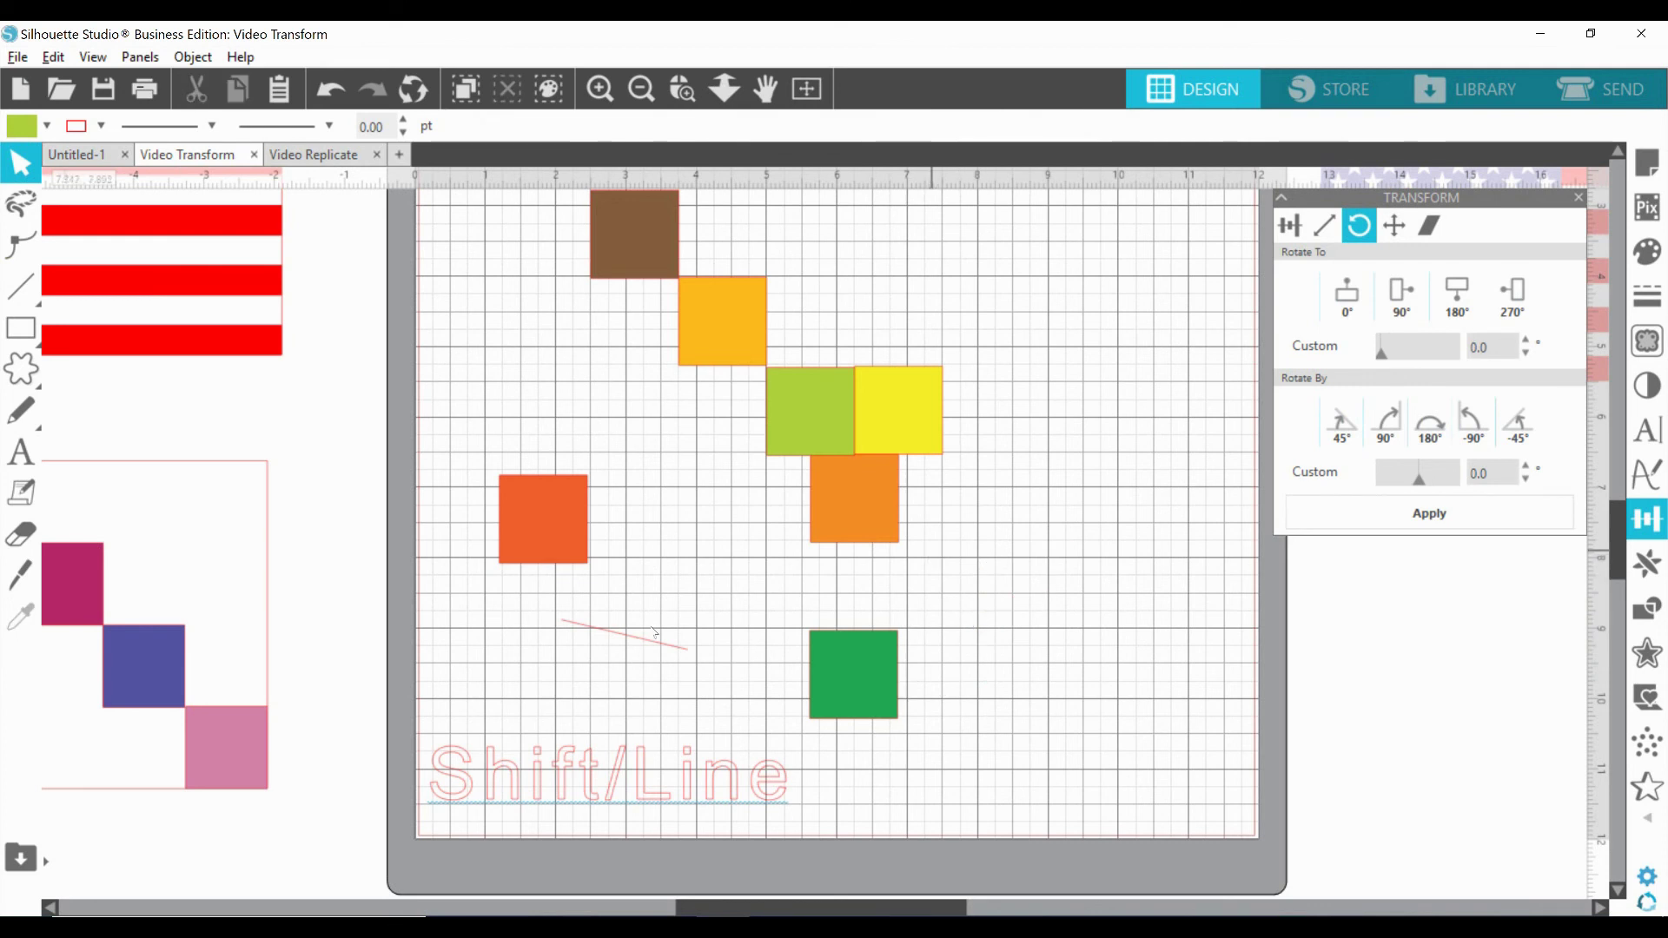
left_click(654, 634)
key("Delete")
left_click_drag(648, 779, 188, 879)
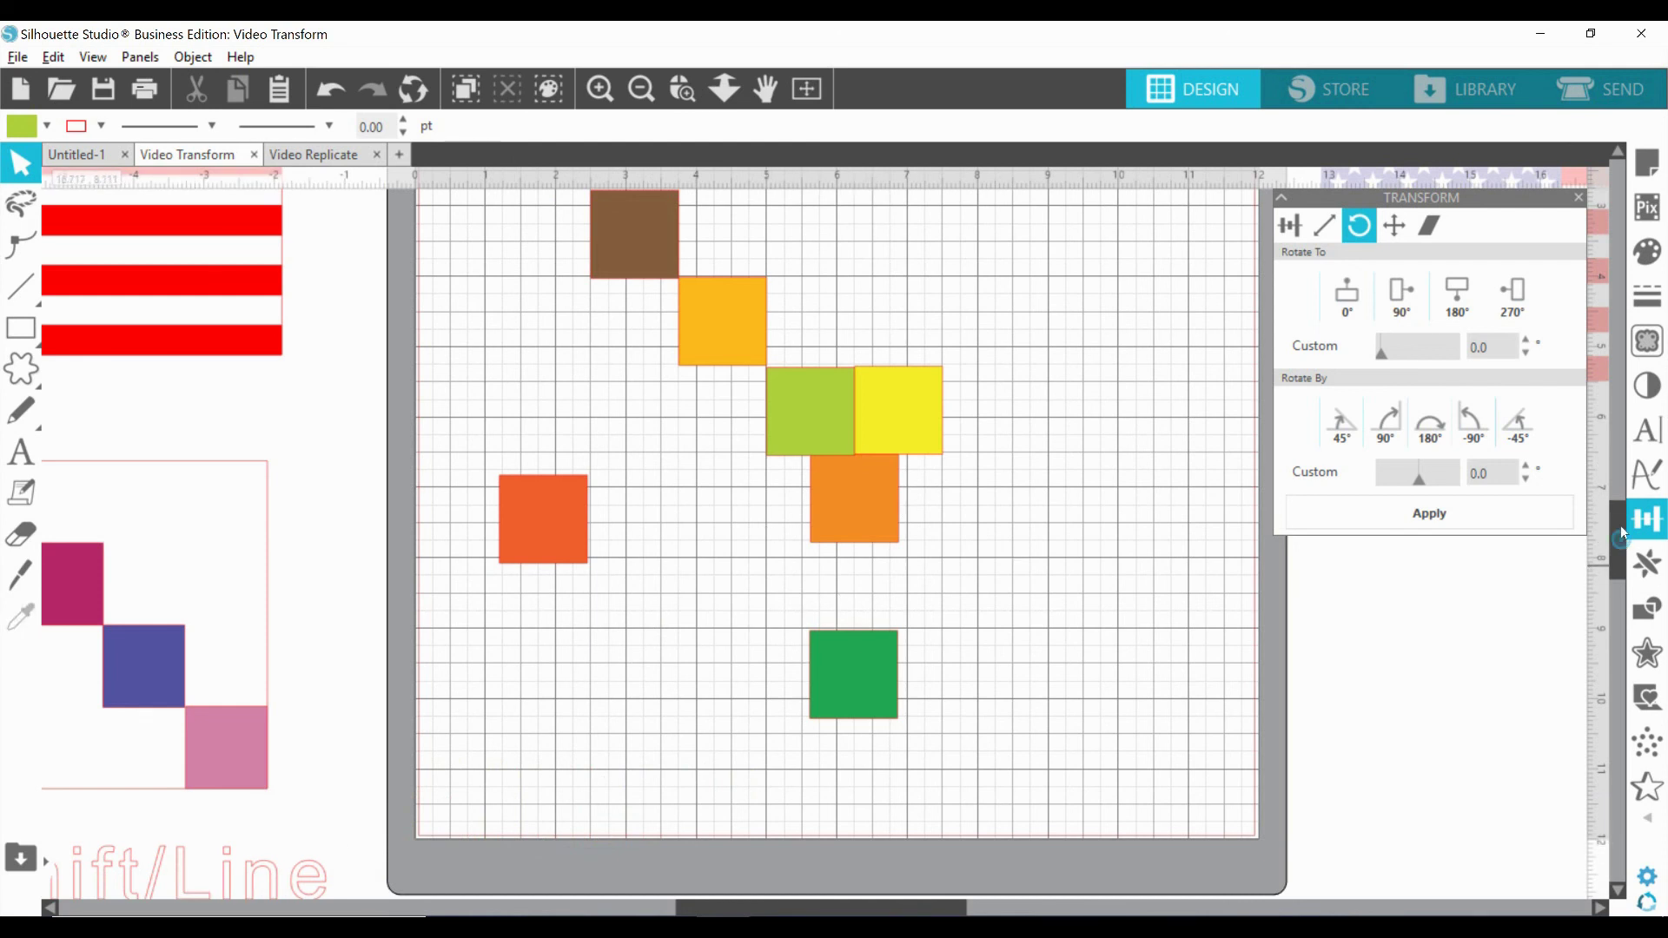
Draw a 45° line, about 1.88 in wide and high, from the orange square's bottom-left corner to the yellow square's right edge.
scroll(1619, 525, "up", 3)
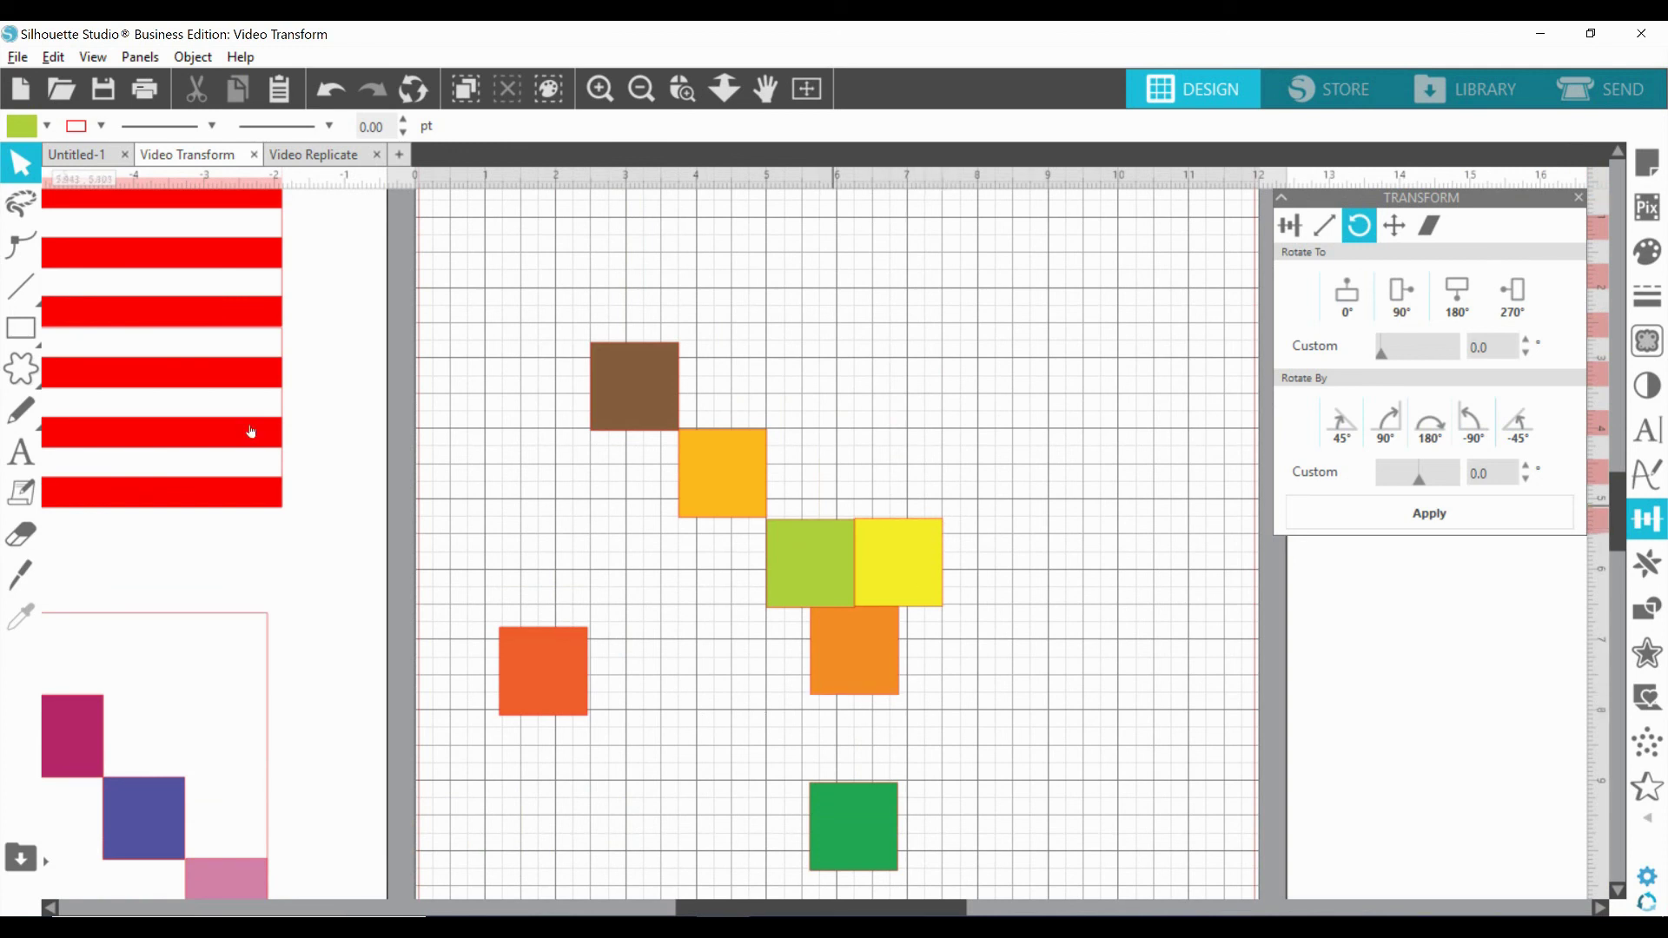
left_click(61, 294)
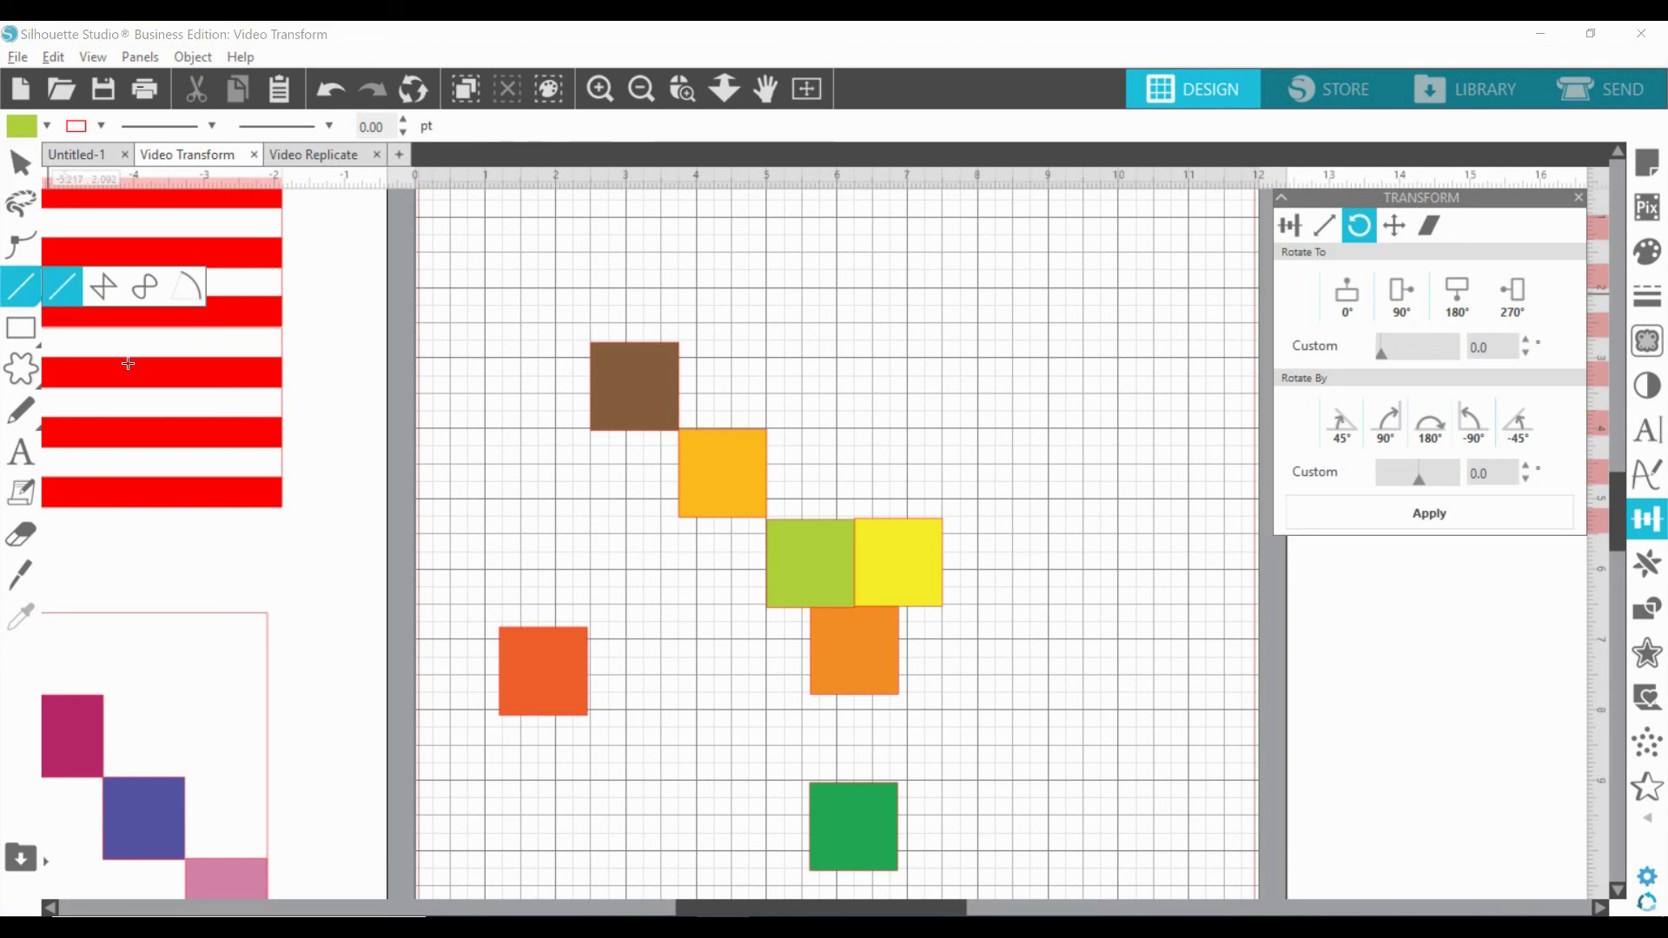
left_click(599, 89)
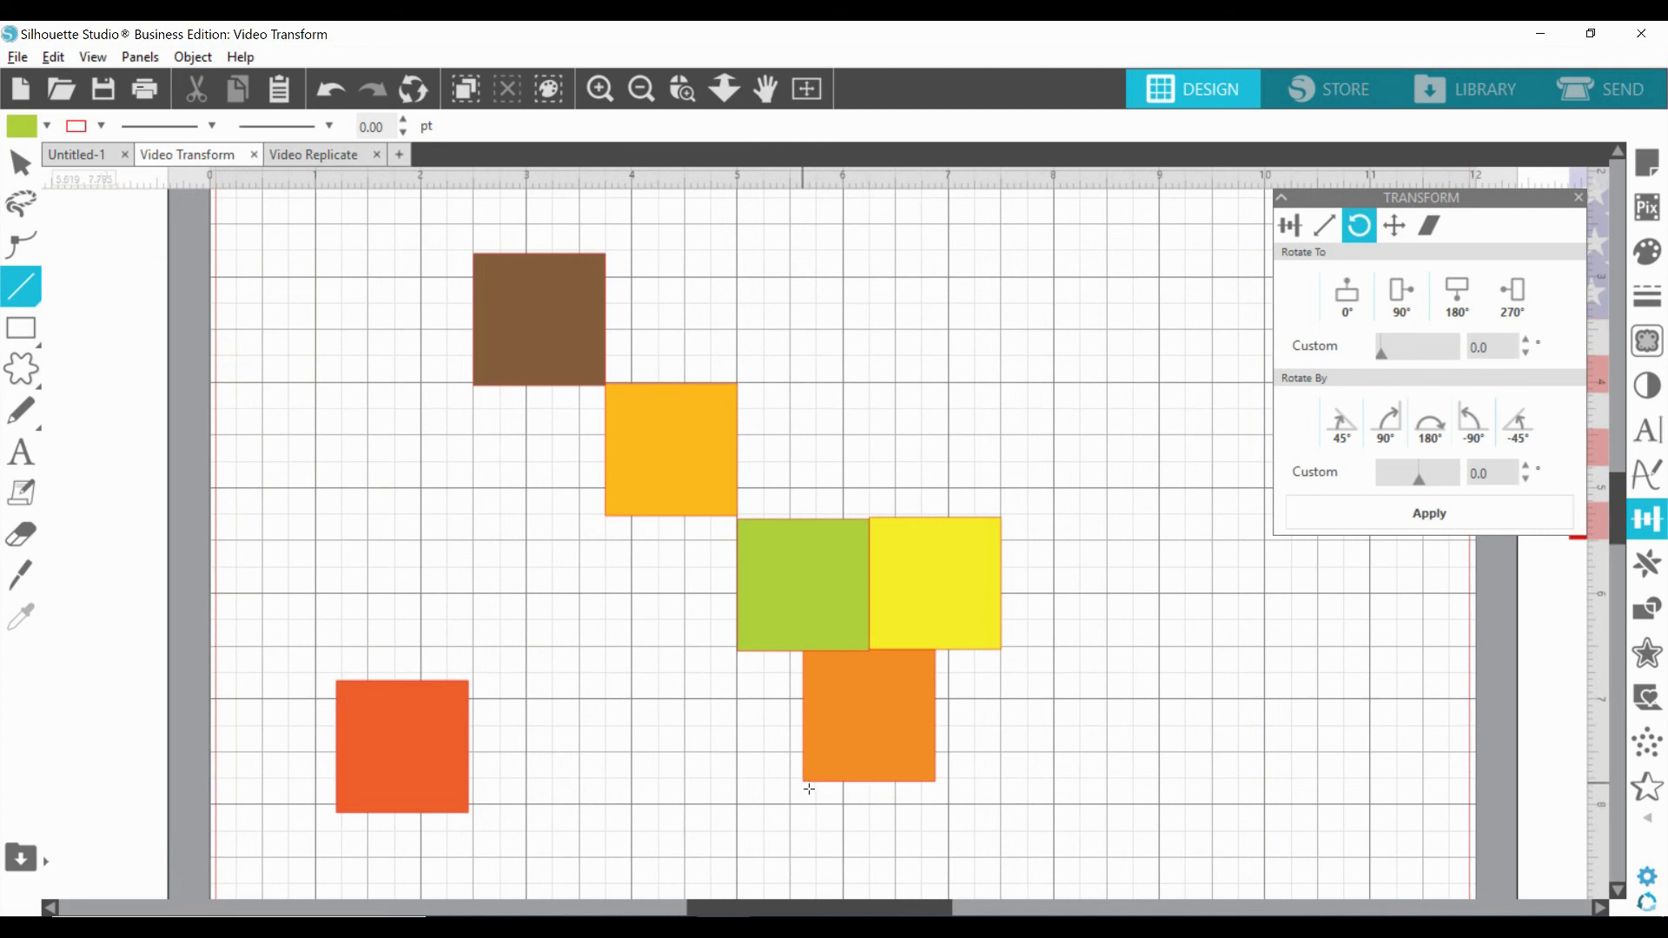
mouse_move(803, 782)
left_mouse_down()
mouse_move(964, 664)
mouse_move(695, 676)
mouse_move(912, 678)
mouse_move(958, 786)
mouse_move(877, 860)
mouse_move(964, 803)
mouse_move(808, 686)
mouse_move(943, 650)
mouse_move(1001, 577)
left_mouse_up()
key("v")
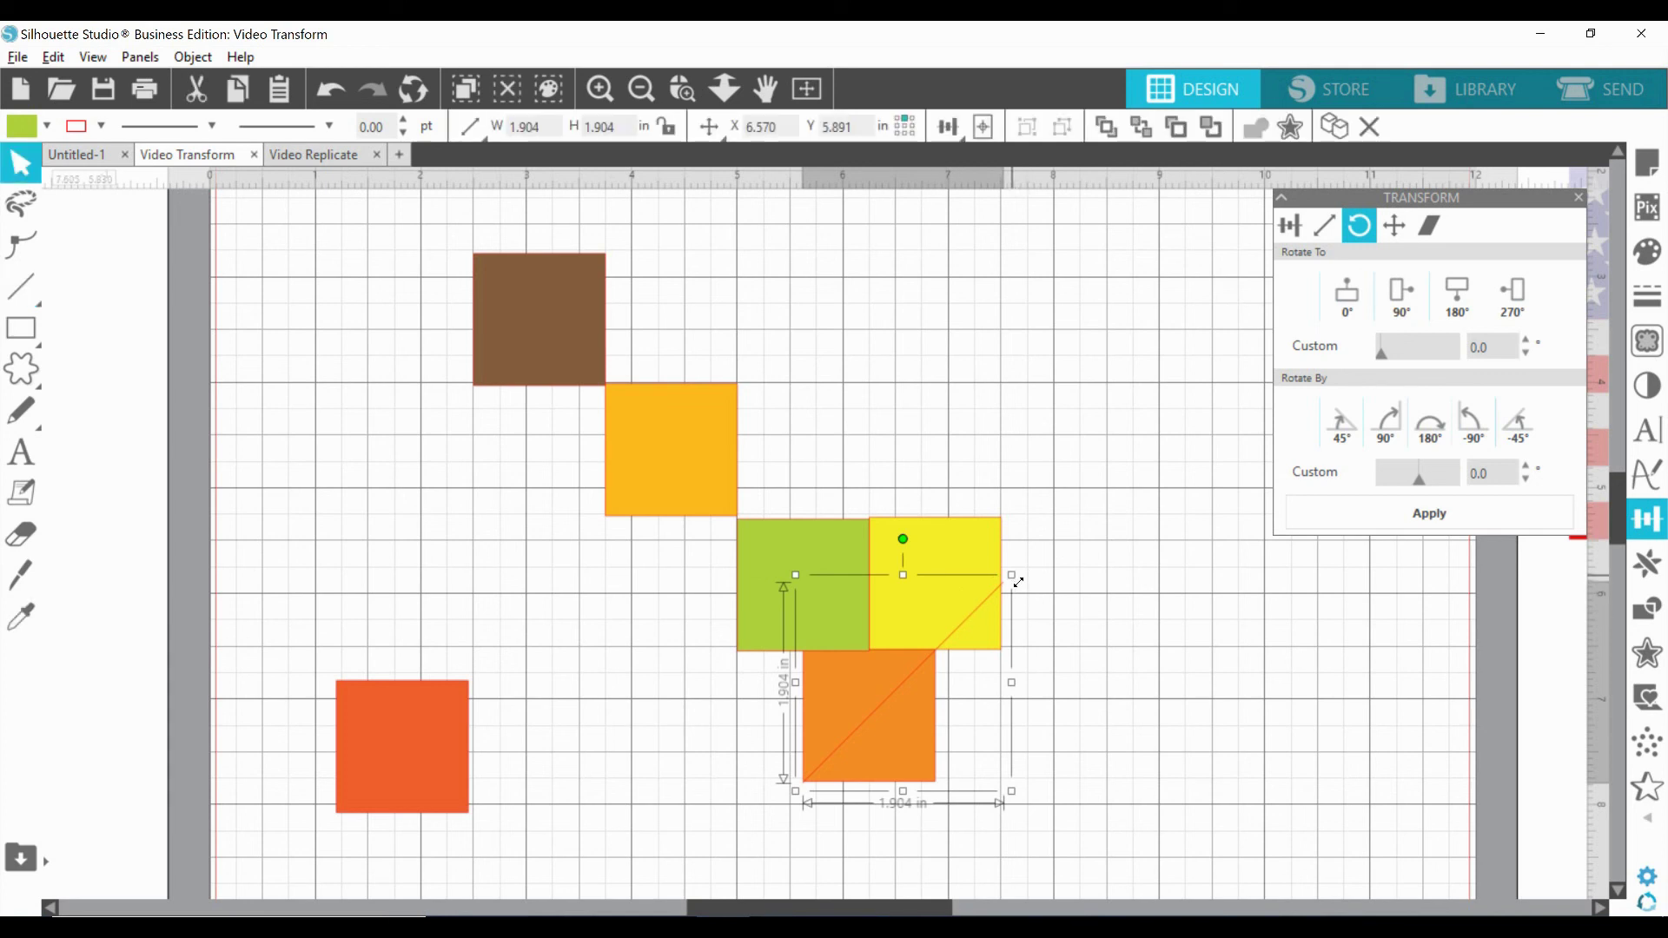
left_click_drag(1013, 576, 1010, 580)
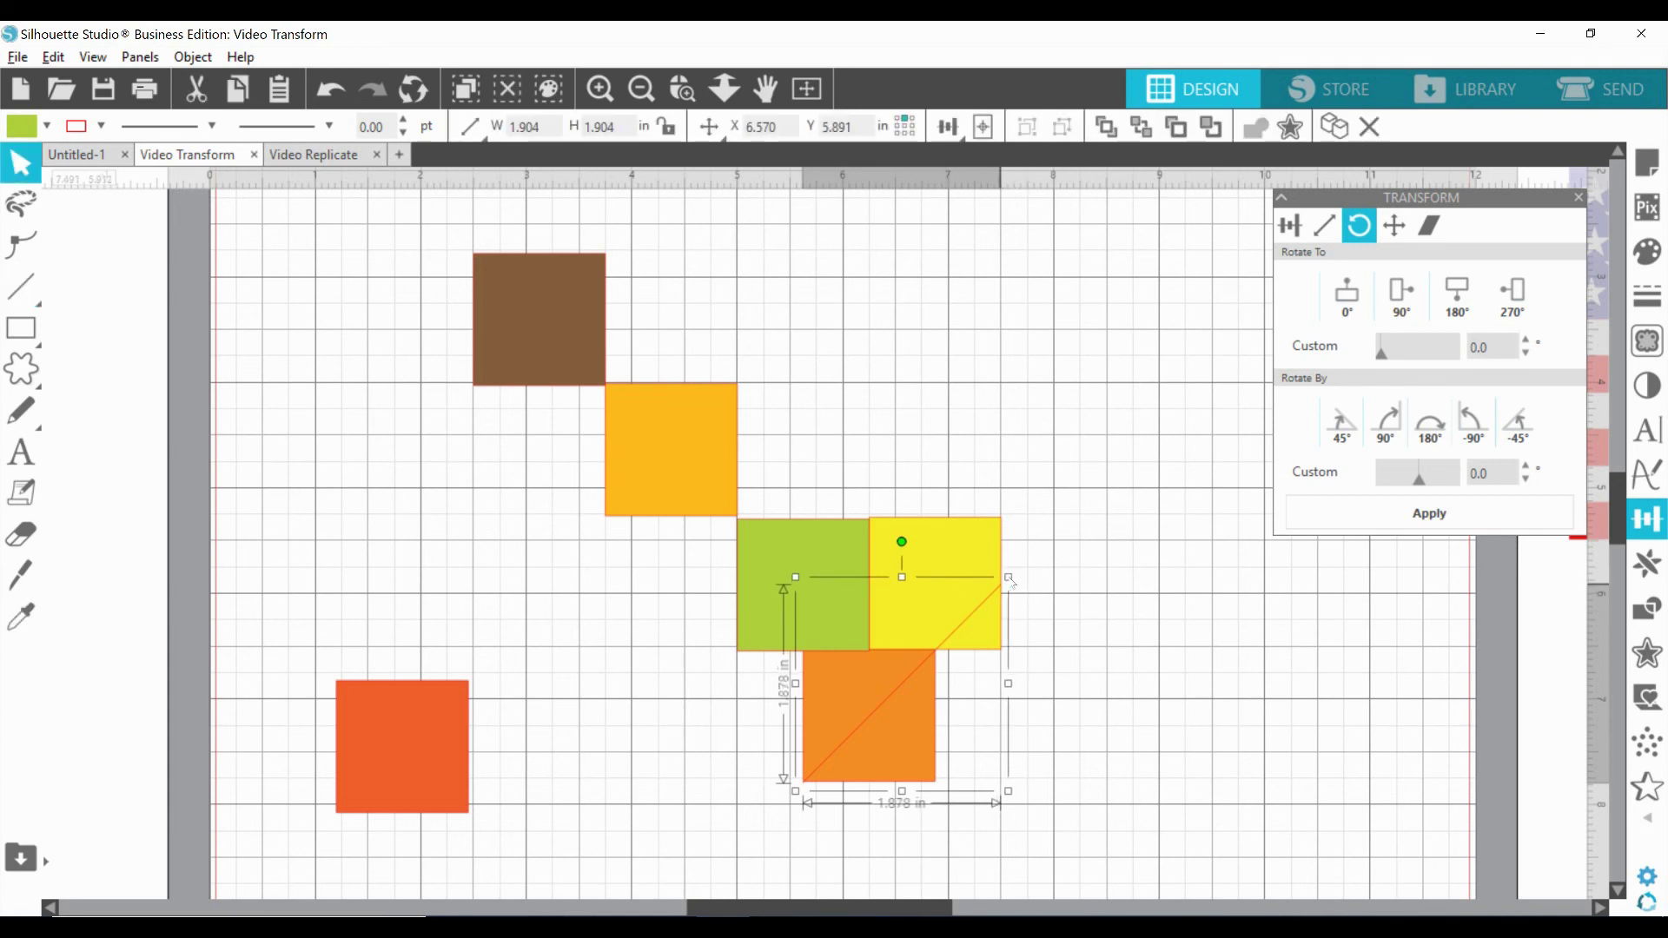
left_click(1055, 606)
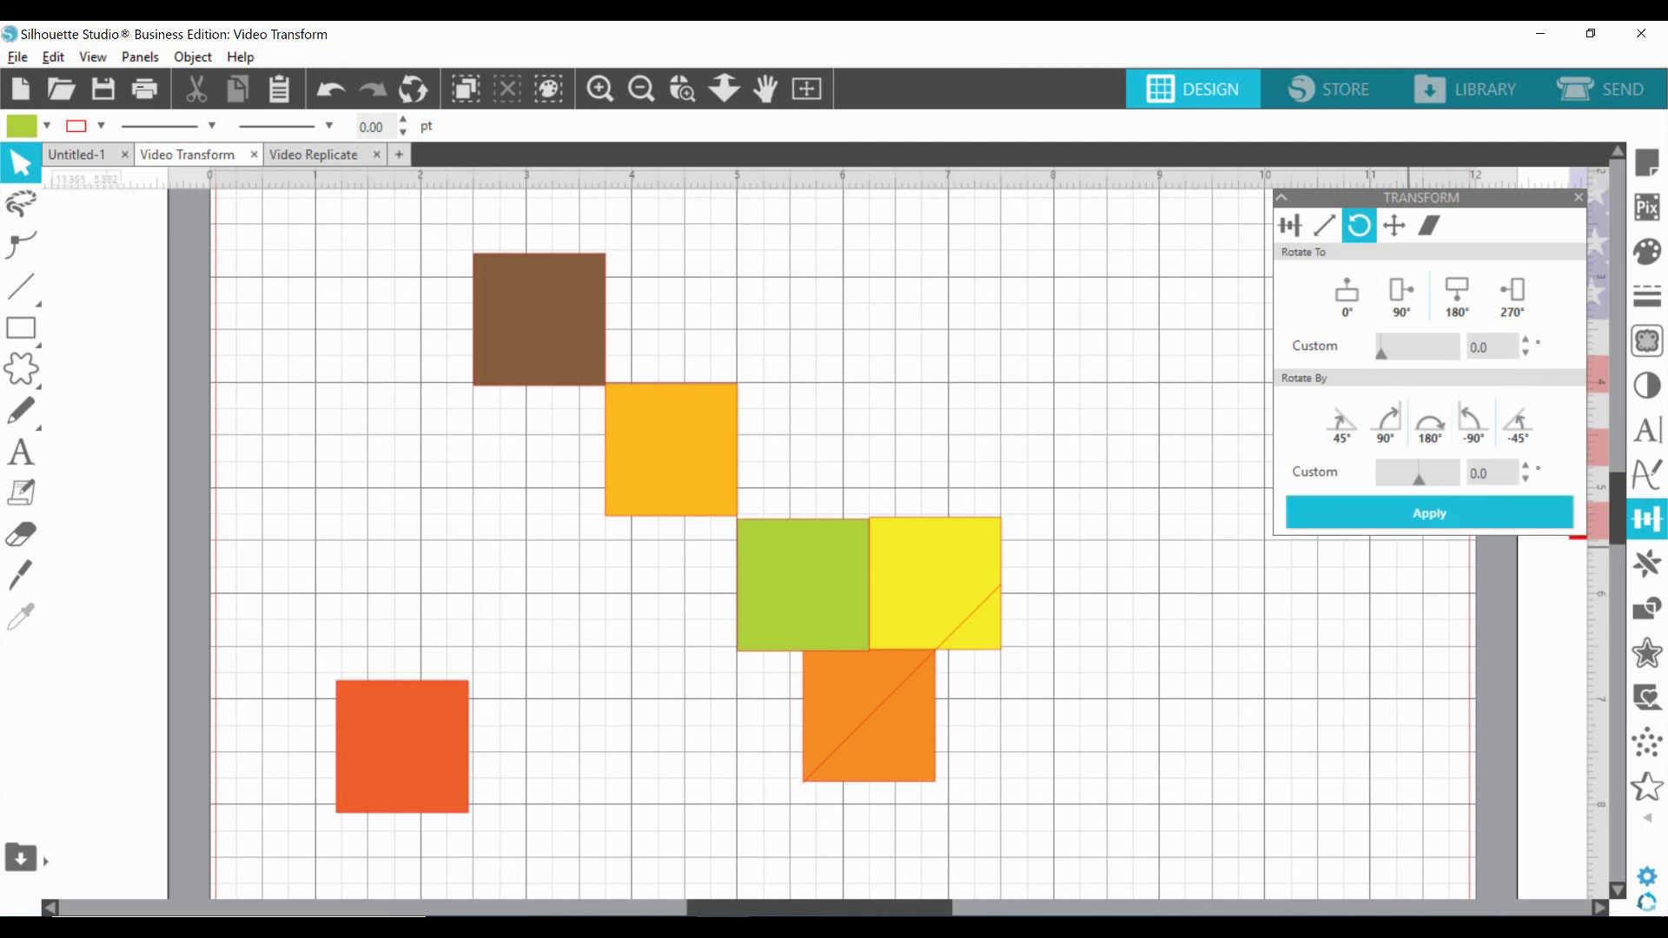
Close the Transform options to leave the squares and the diagonal line unobstructed.
mouse_move(1614, 491)
left_mouse_down()
mouse_move(1612, 563)
mouse_move(1613, 508)
left_mouse_up()
left_click(1580, 200)
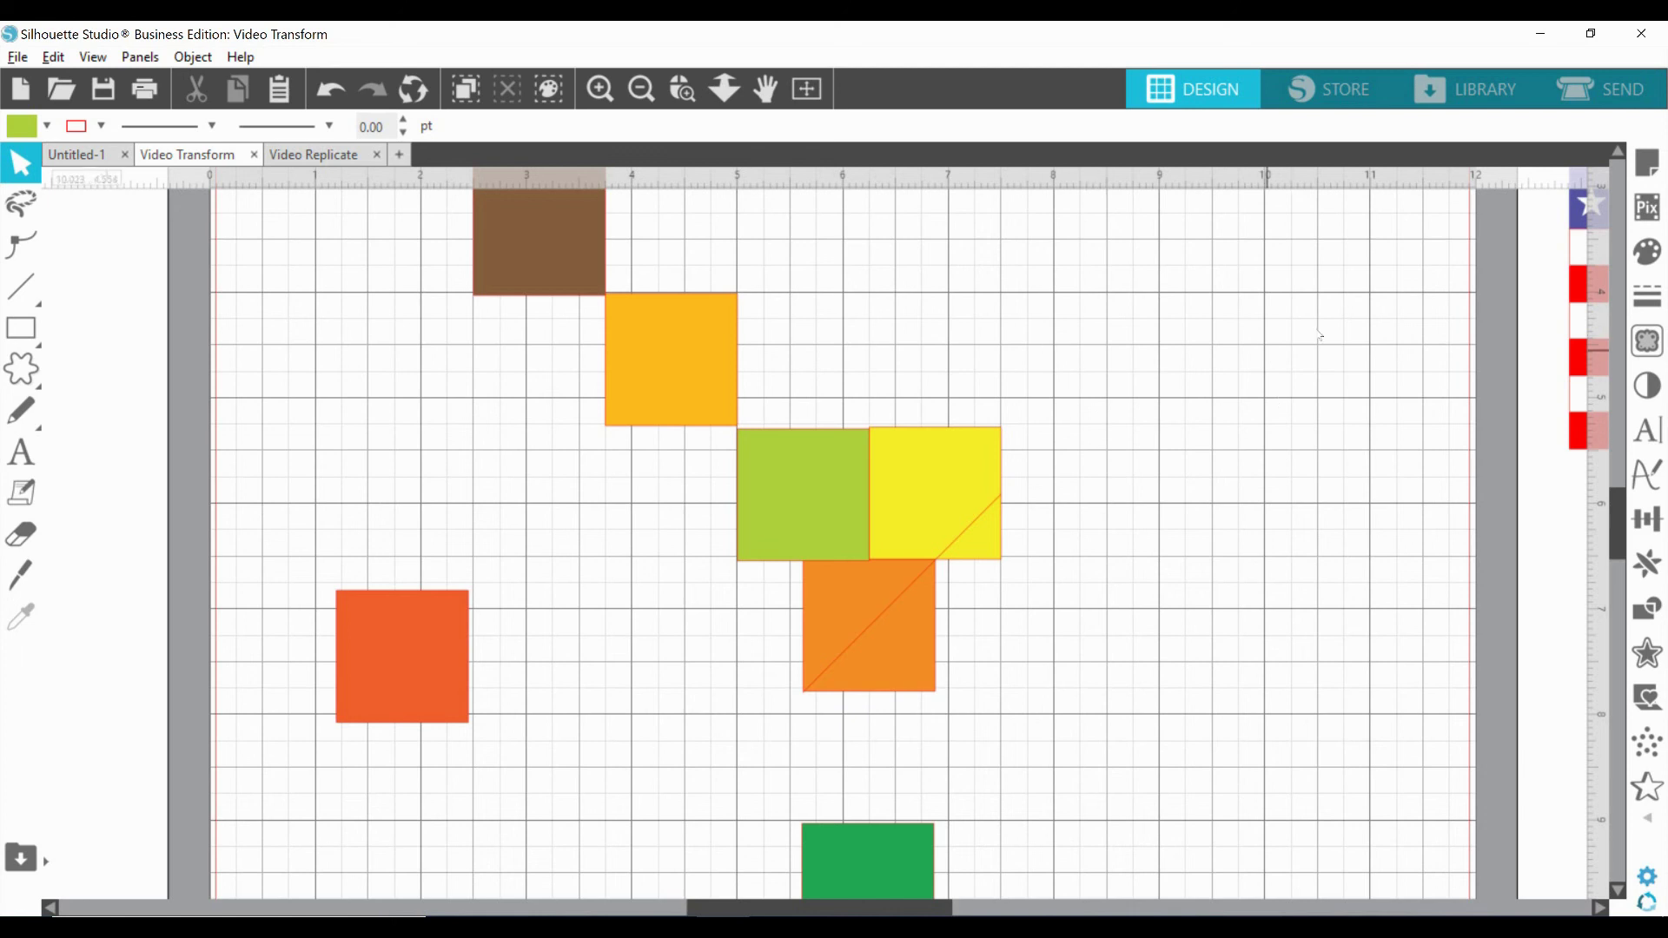
scroll(1259, 445, "down", 1)
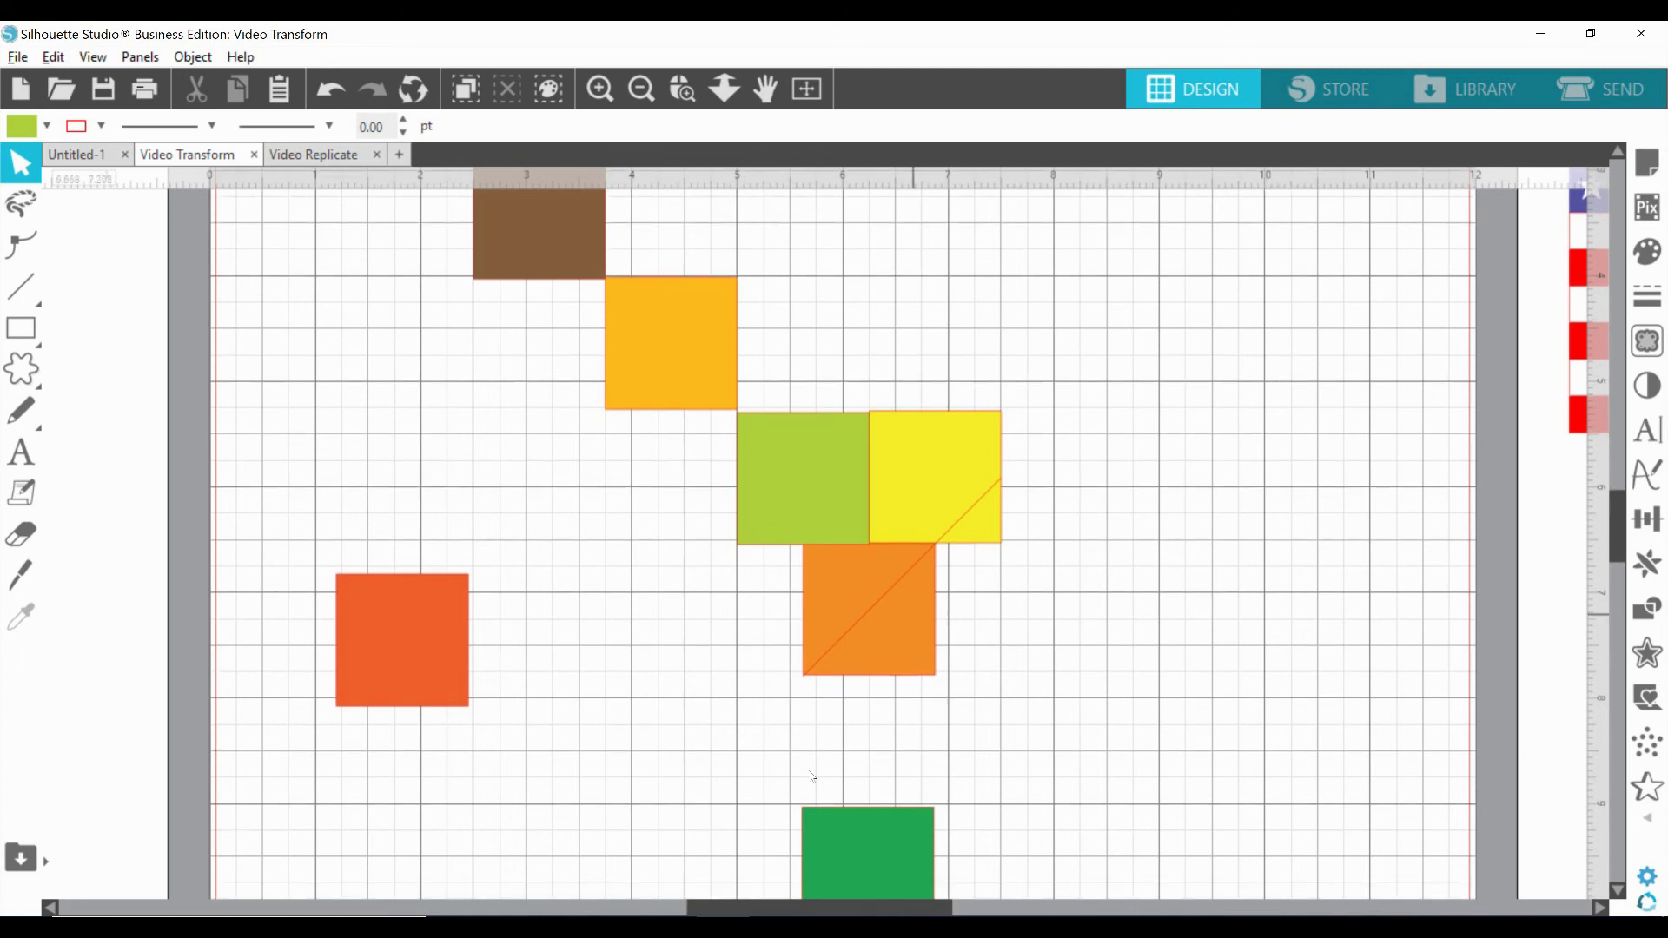